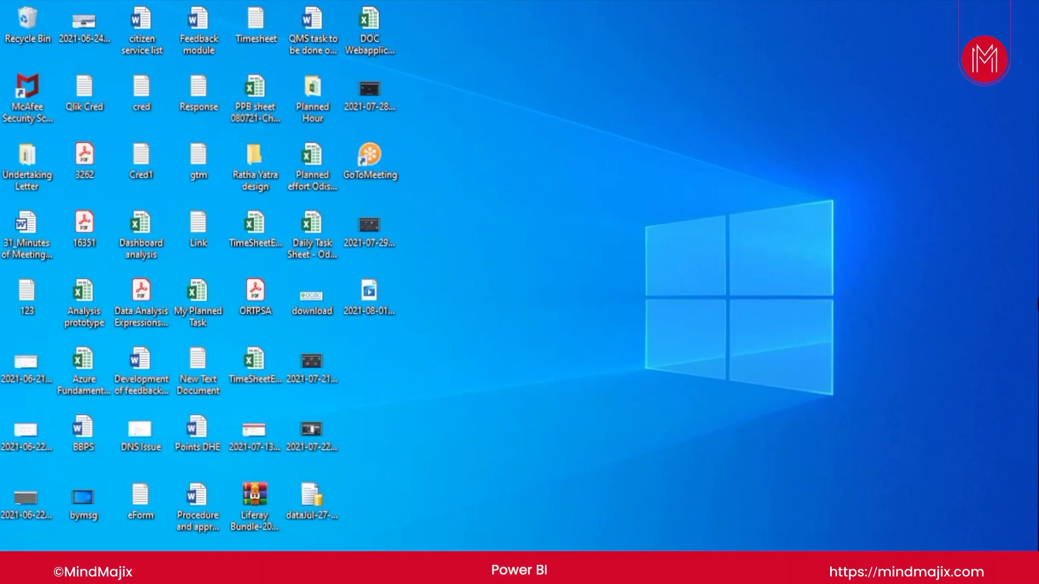
# Launch Power BI Desktop and SQL Server 2014 Management Studio, and dismiss the Power BI start screen
pyautogui.click(15, 550)
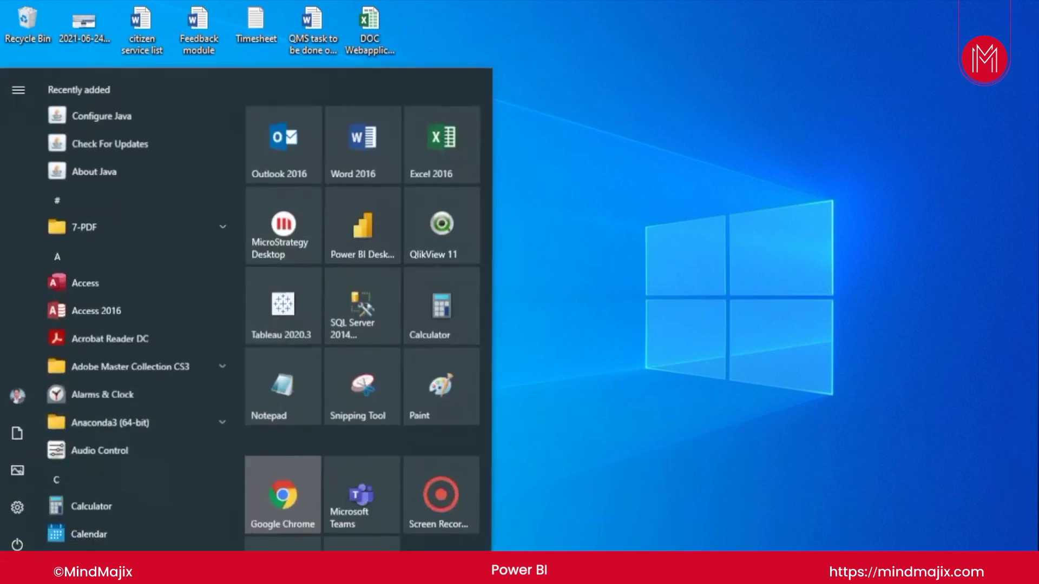
pyautogui.click(363, 216)
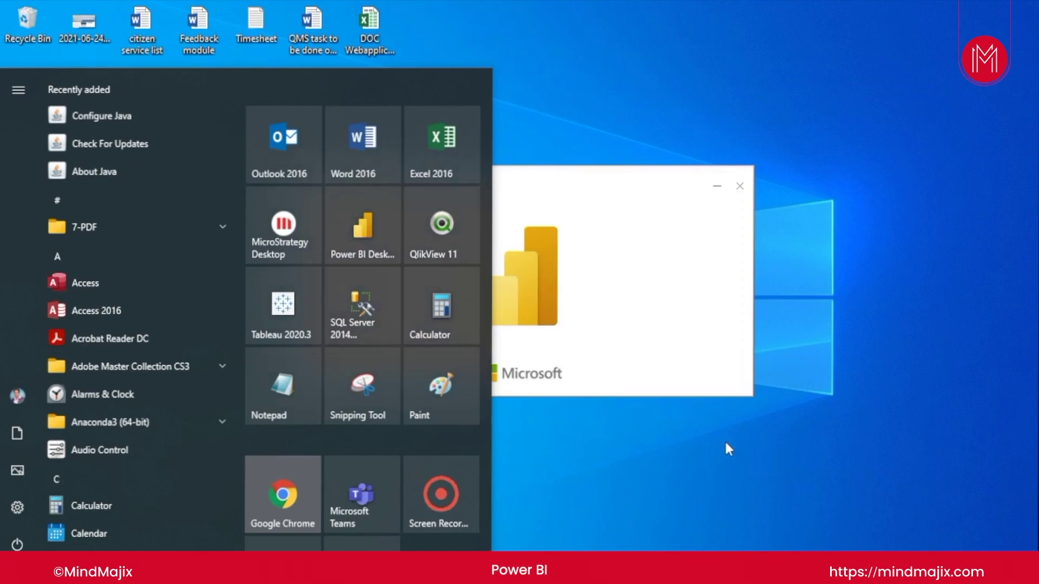
pyautogui.click(652, 339)
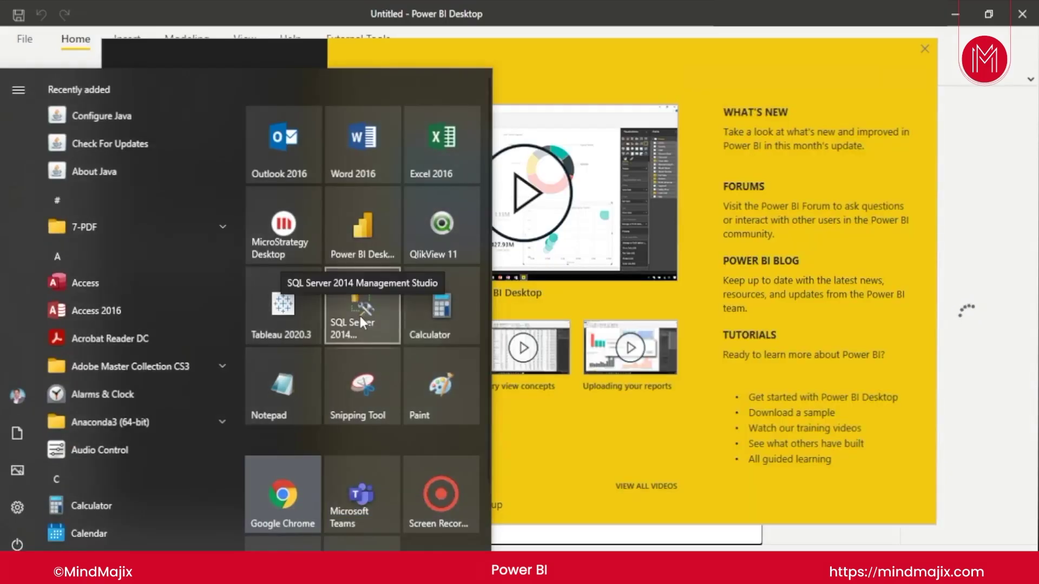
pyautogui.click(359, 316)
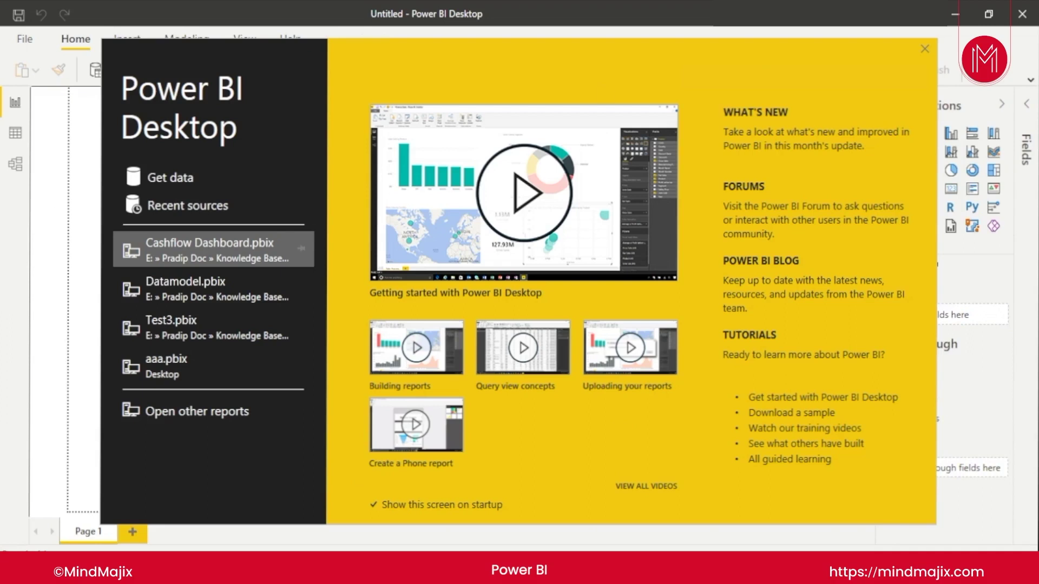
pyautogui.click(925, 49)
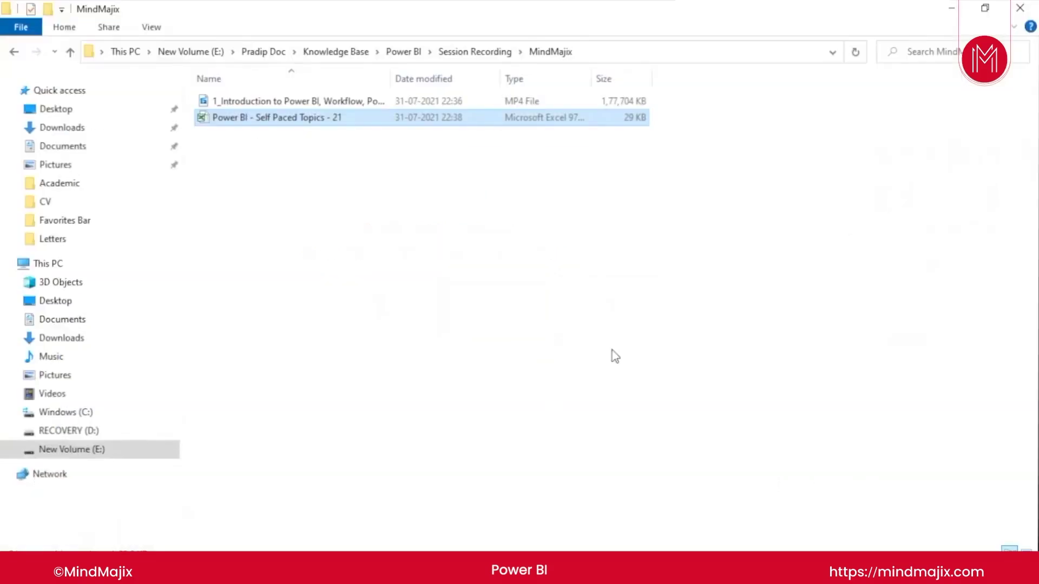
# In File Explorer, go up to the Power BI folder and open its Live Training subfolder
pyautogui.click(464, 52)
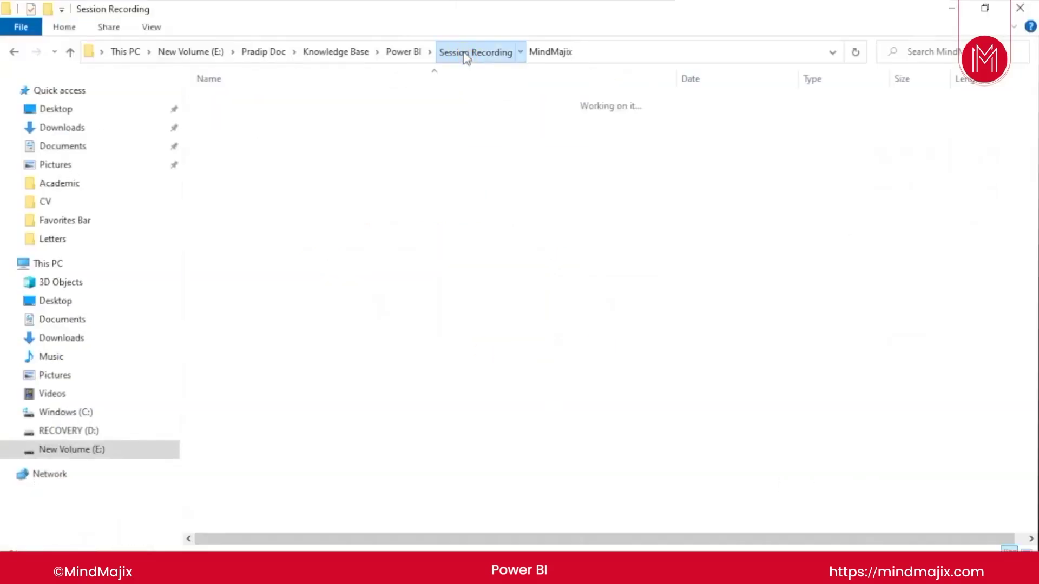
pyautogui.click(398, 52)
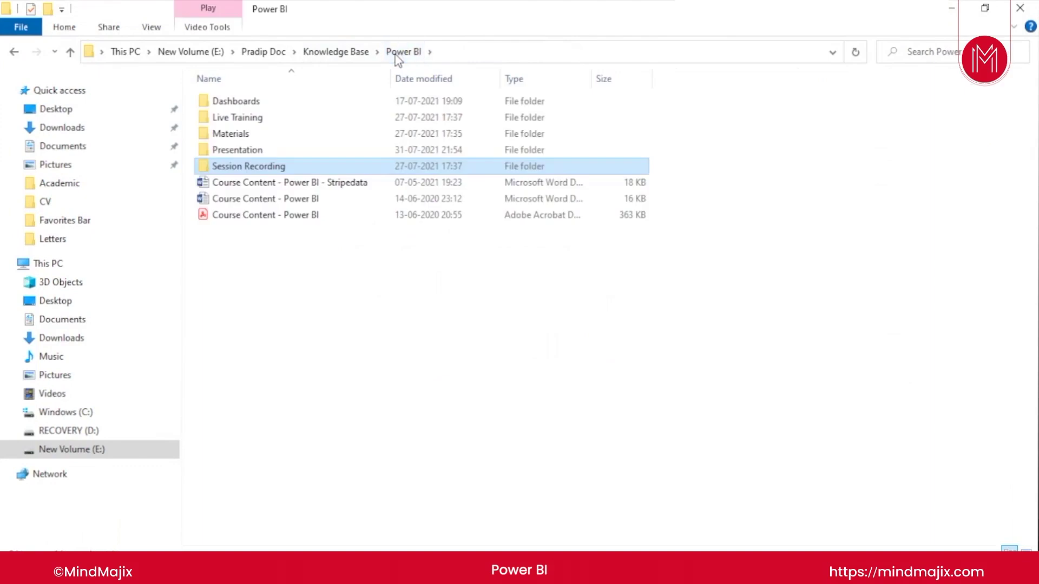
pyautogui.doubleClick(254, 116)
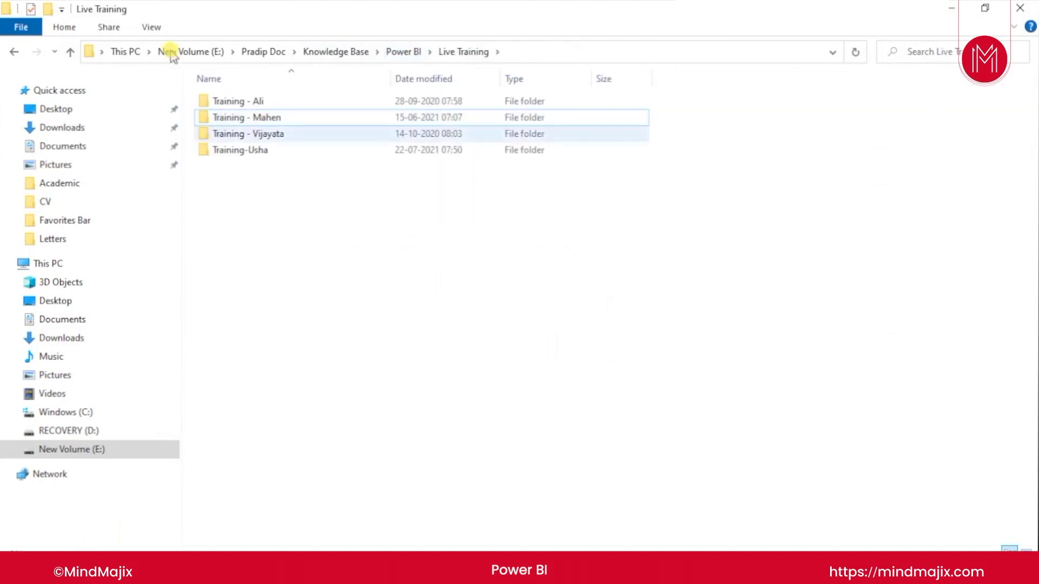
# Create a folder named "Training - MindMajix", correcting any typo in its name, and open it
pyautogui.click(48, 9)
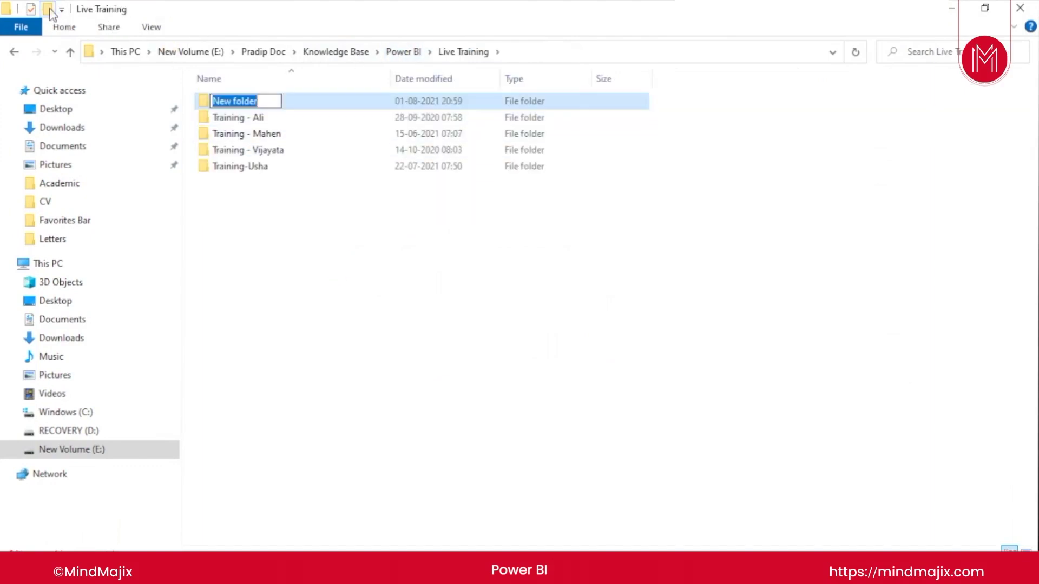
pyautogui.write('Training ')
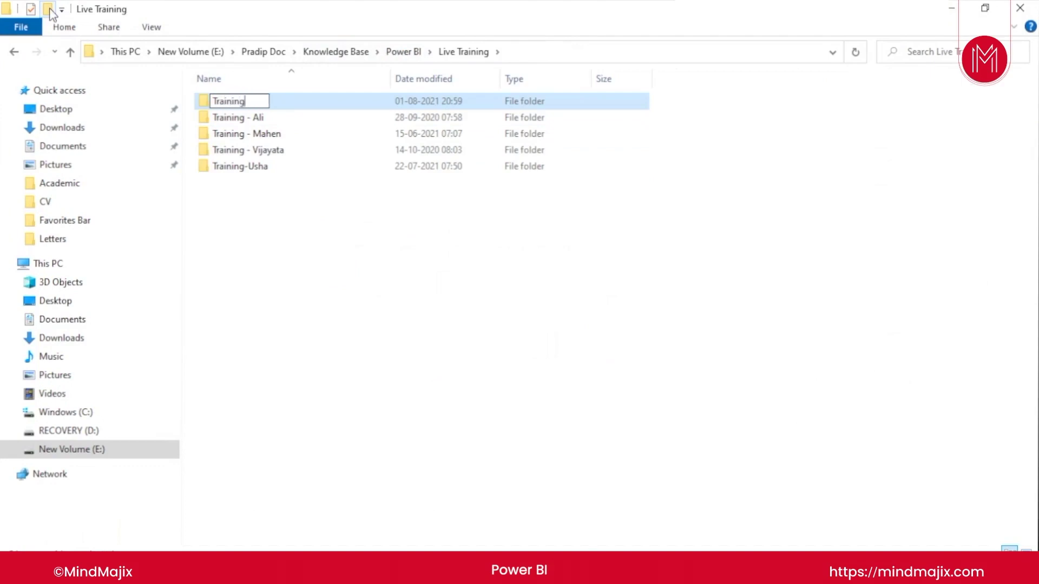
pyautogui.write('- MindMajix')
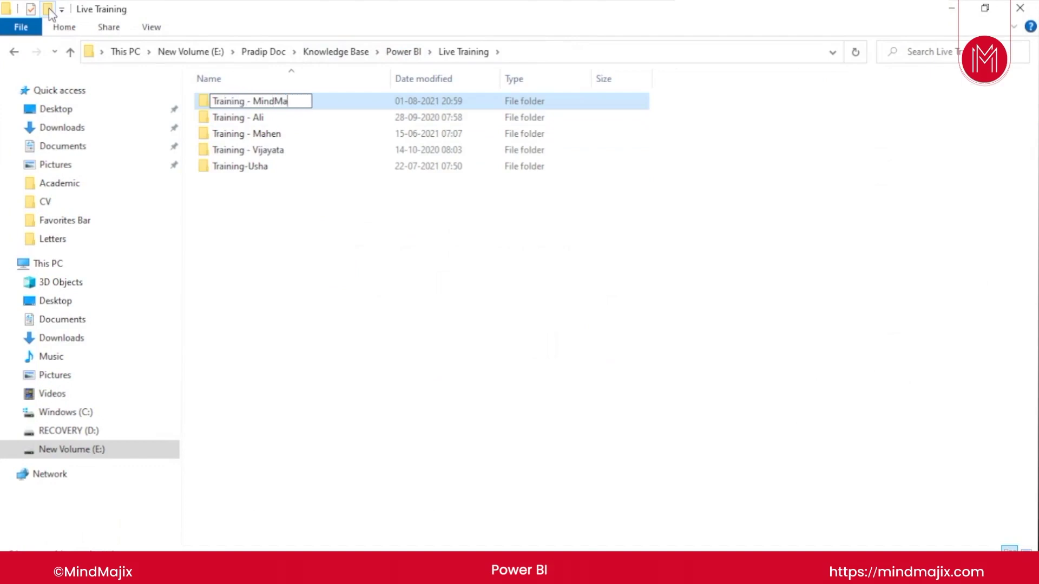
pyautogui.press('Return')
pyautogui.press('Return')
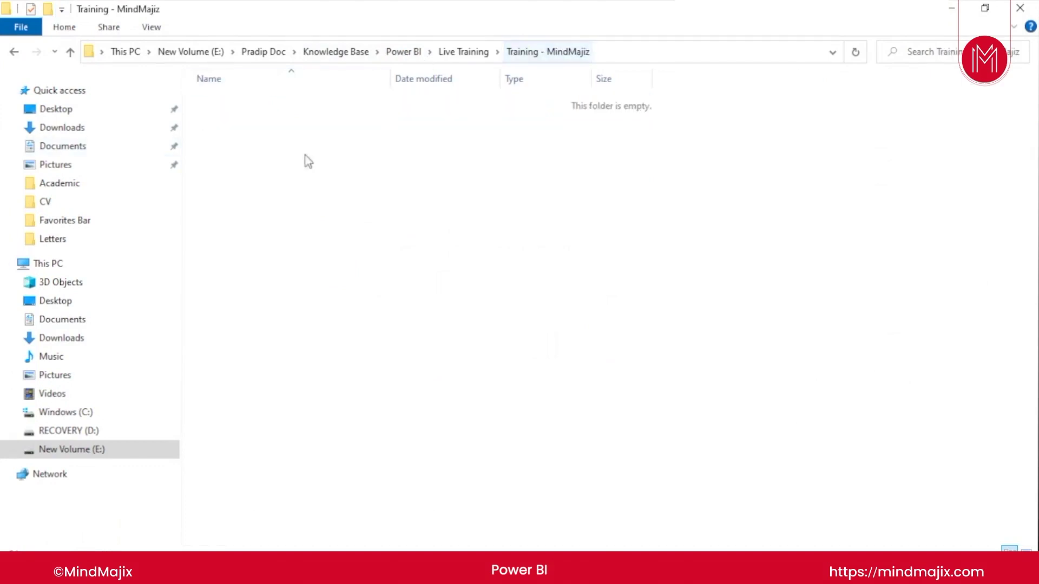
pyautogui.click(452, 55)
pyautogui.click(318, 135)
pyautogui.click(317, 134)
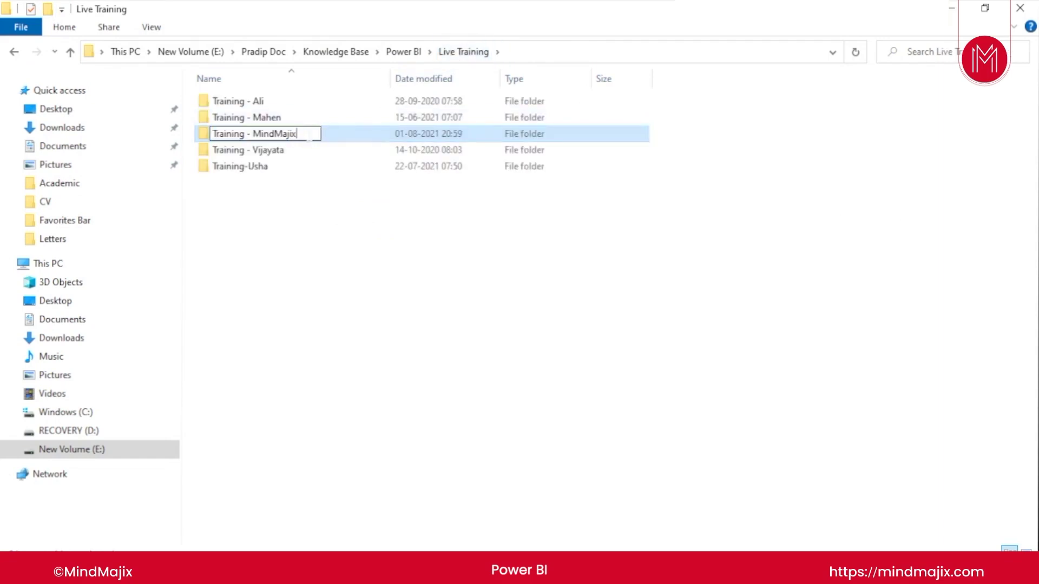
pyautogui.press('Return')
pyautogui.doubleClick(308, 136)
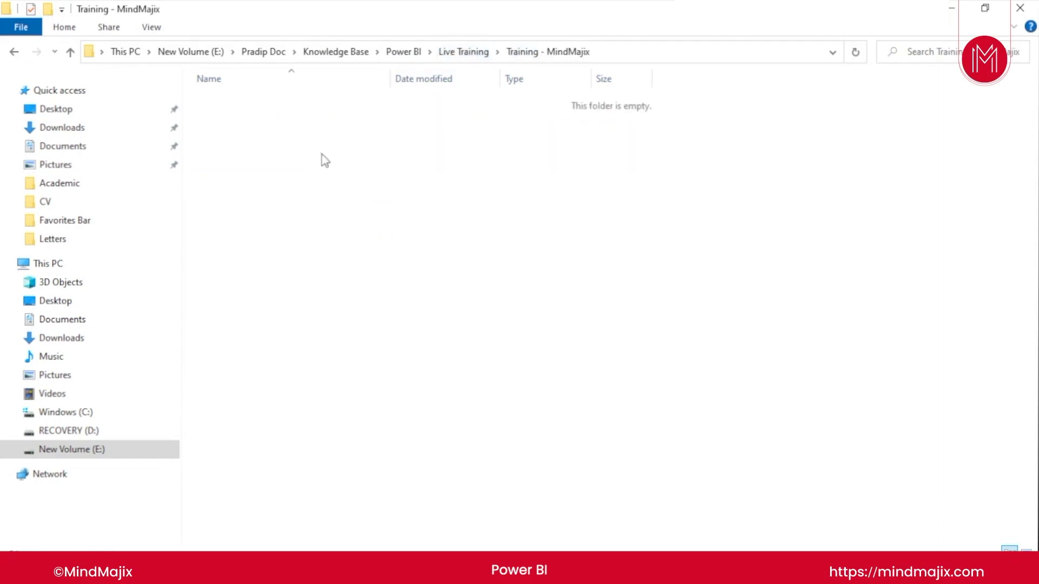
# Copy the Training - MindMajix folder path, switch to Power BI Desktop and save the report there as "Retail Dashboard"
pyautogui.click(651, 56)
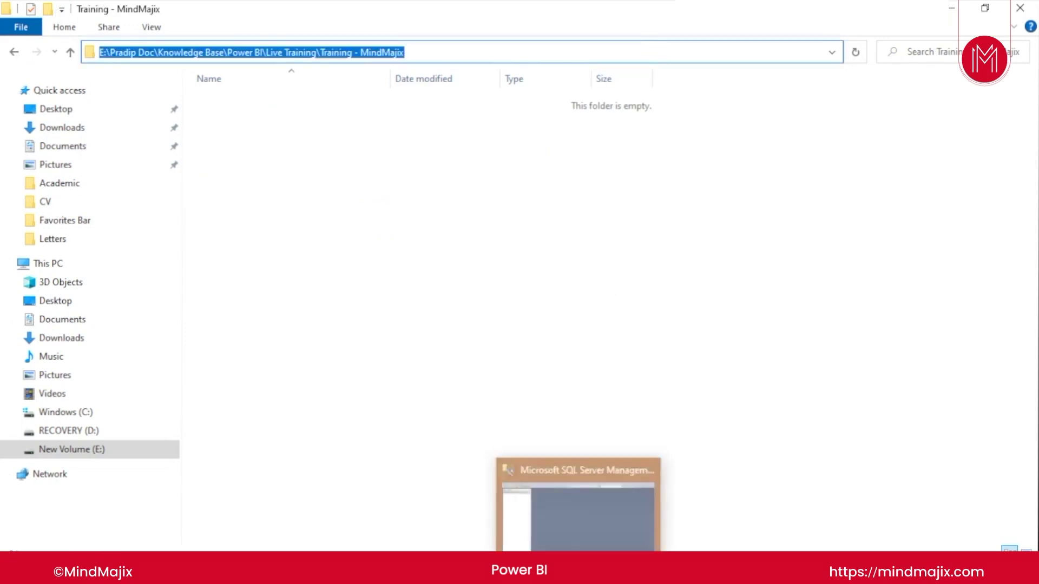
pyautogui.click(571, 573)
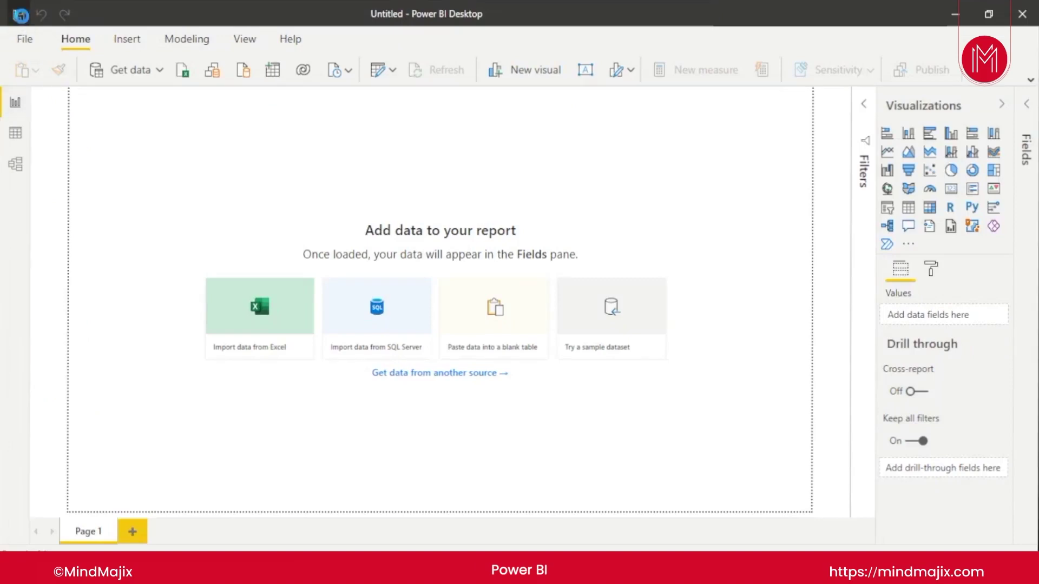
pyautogui.click(19, 15)
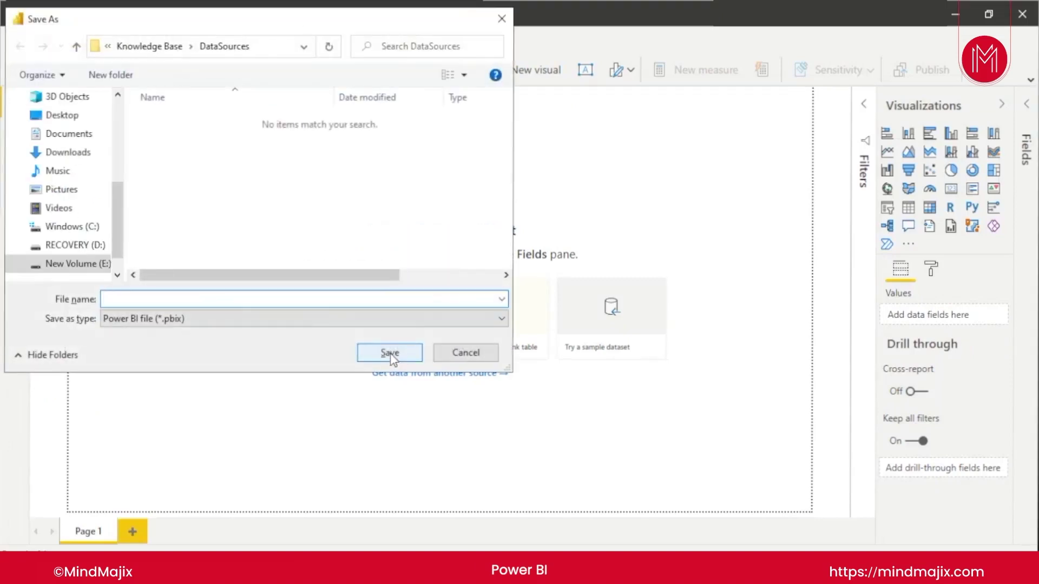
pyautogui.write('E:\\Pradip Doc\\Knowledge Base\\Power BI\\Live Training\\Training - MindMajix')
pyautogui.click(390, 354)
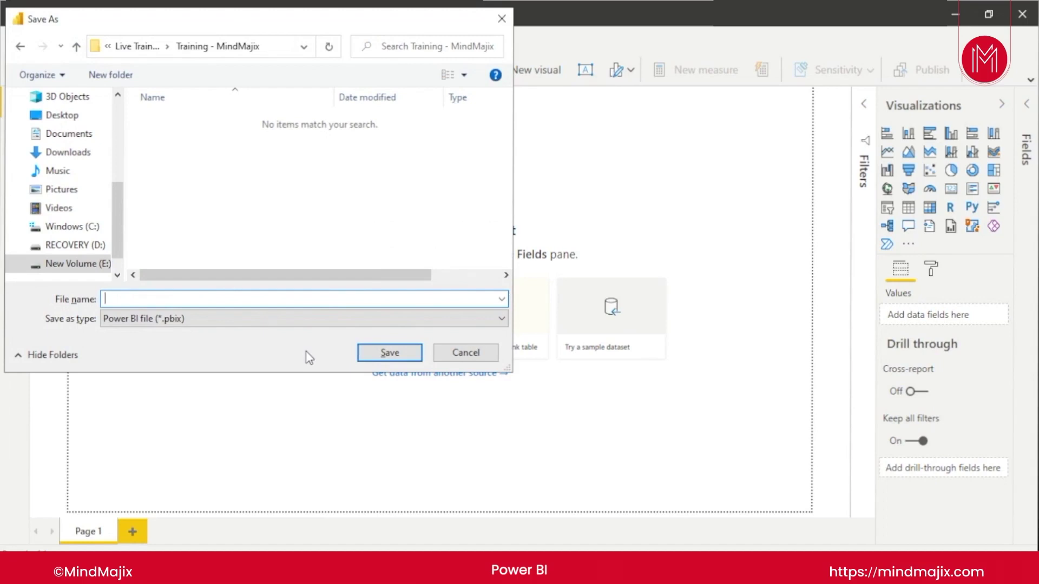
pyautogui.write('Retail Dashboard')
pyautogui.click(383, 355)
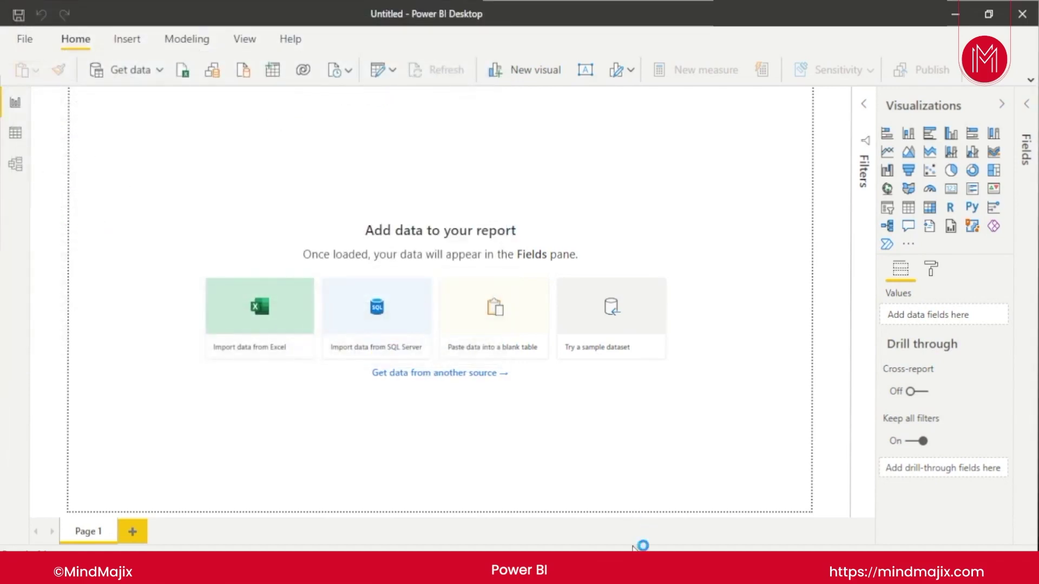
pyautogui.moveTo(580, 574)
pyautogui.click(579, 519)
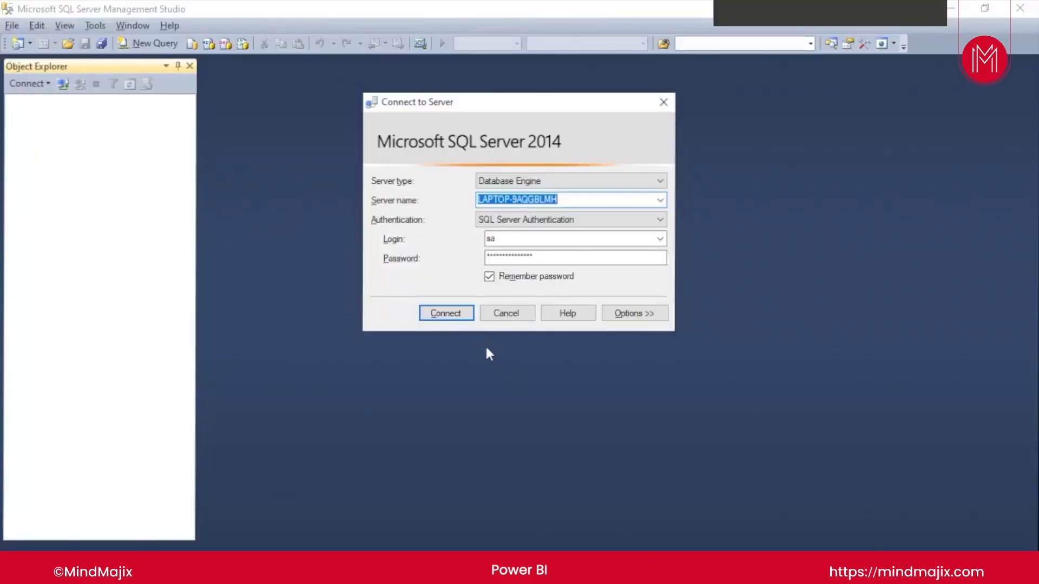
pyautogui.hotkey('alt', 'Tab')
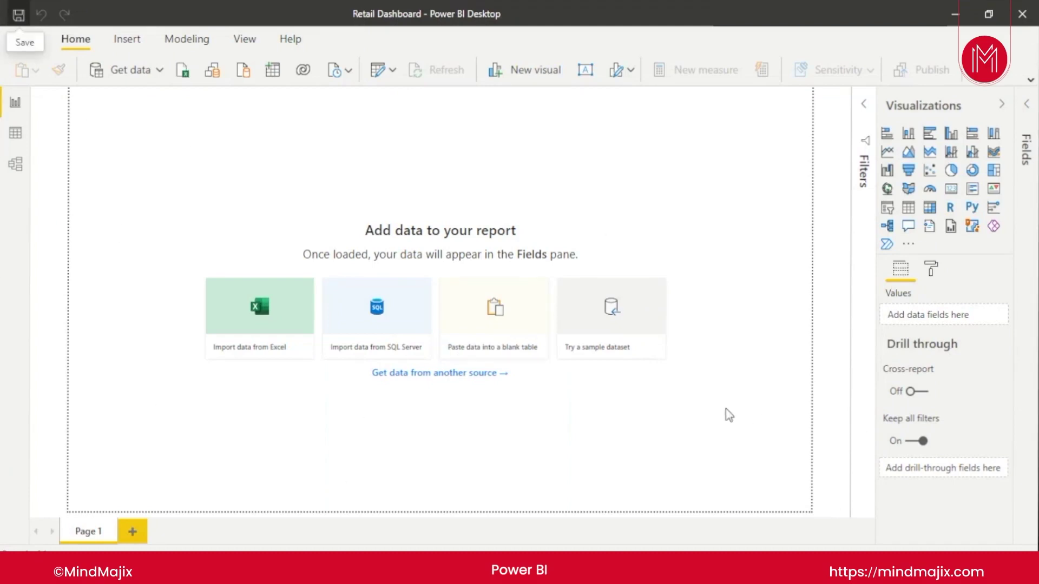
# Expand the collapsed Filters and Fields panes beside the report canvas
pyautogui.click(865, 104)
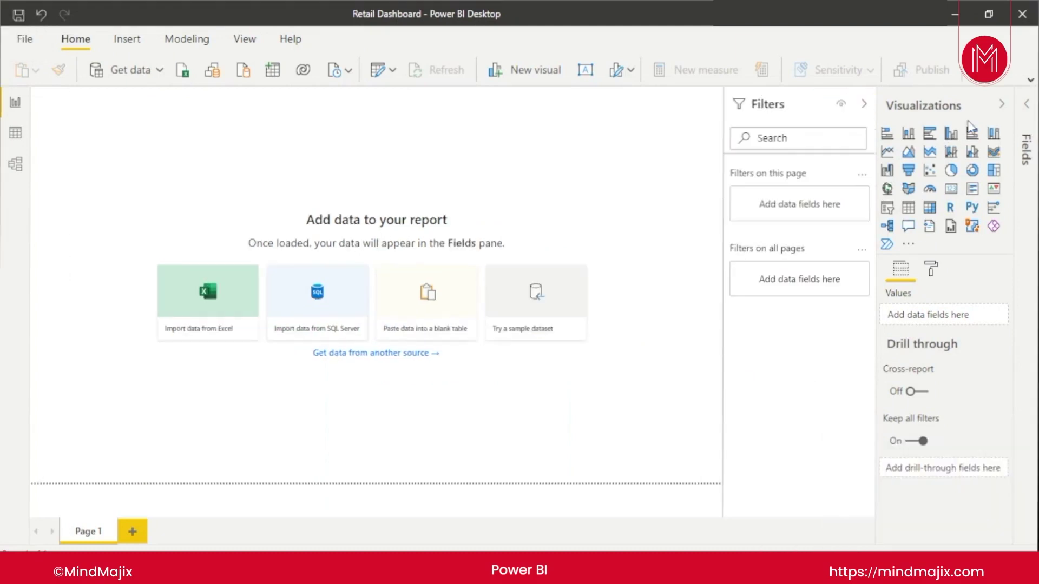
pyautogui.click(1026, 106)
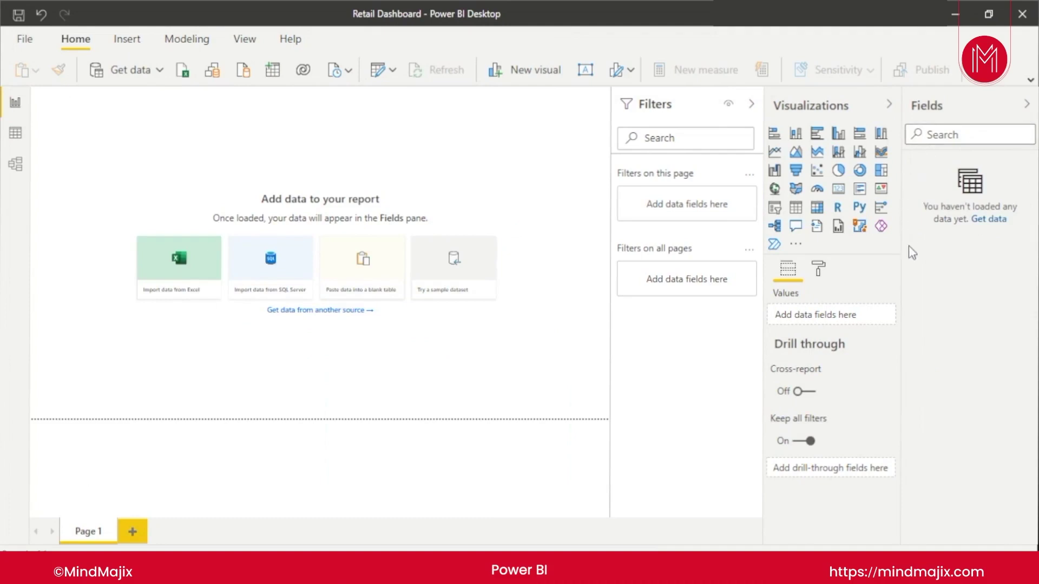
pyautogui.click(998, 305)
pyautogui.click(996, 353)
pyautogui.click(982, 344)
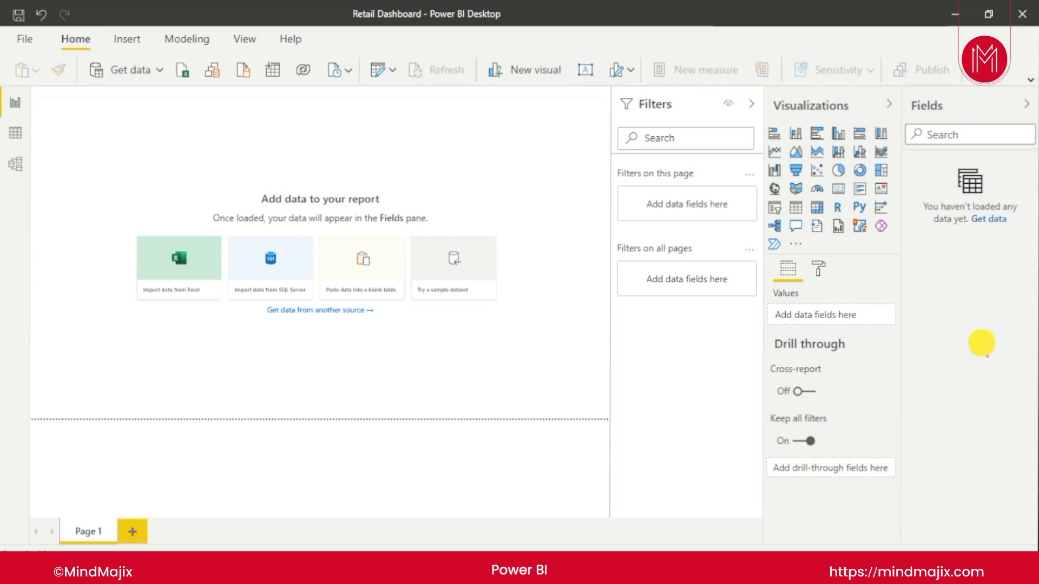
pyautogui.click(968, 403)
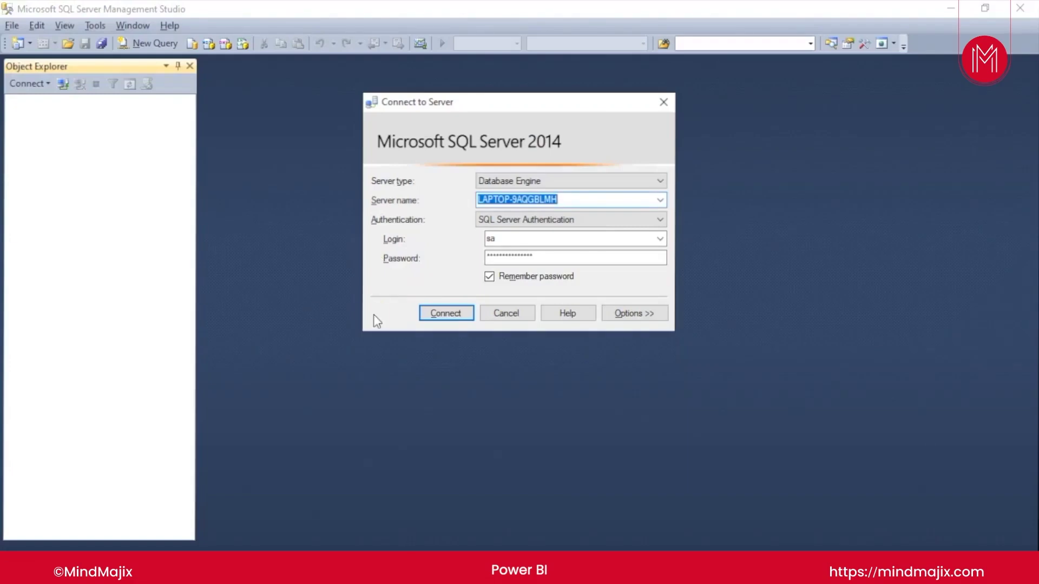
# In SQL Server Management Studio, connect to the Database Engine with the remembered login and expand the tables of OrderDB
pyautogui.click(448, 313)
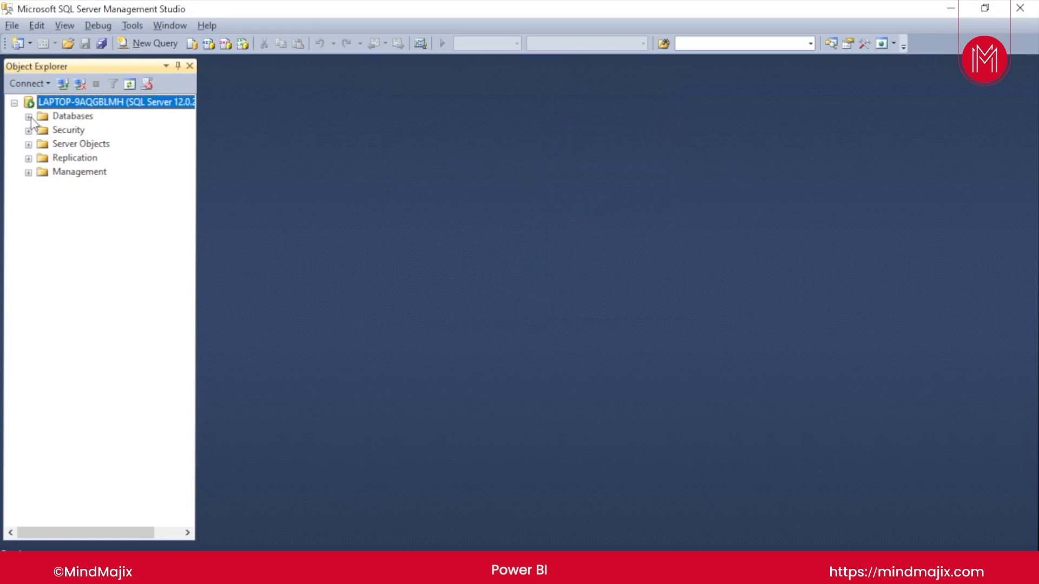
pyautogui.click(28, 116)
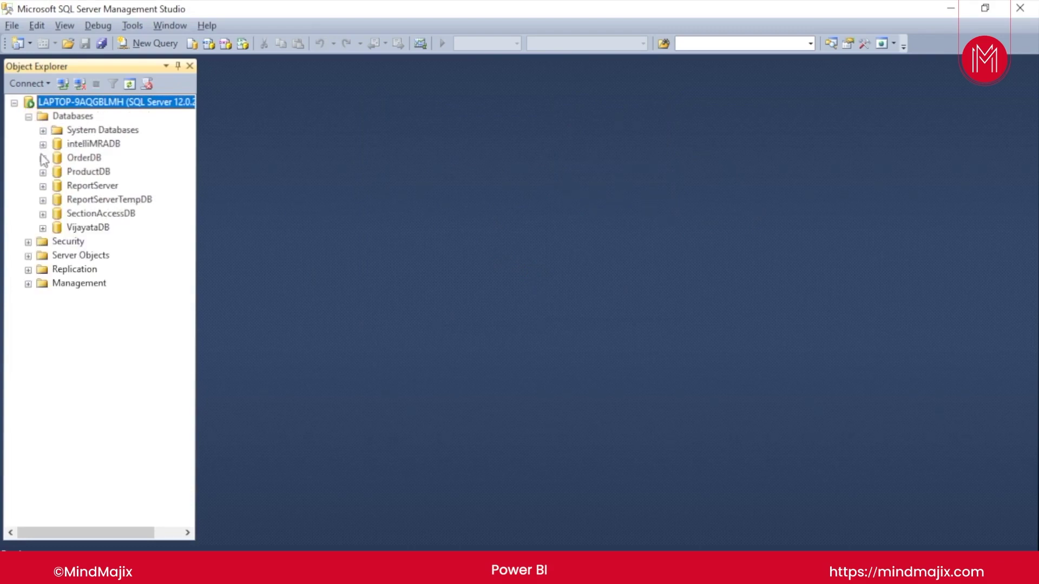
pyautogui.click(43, 159)
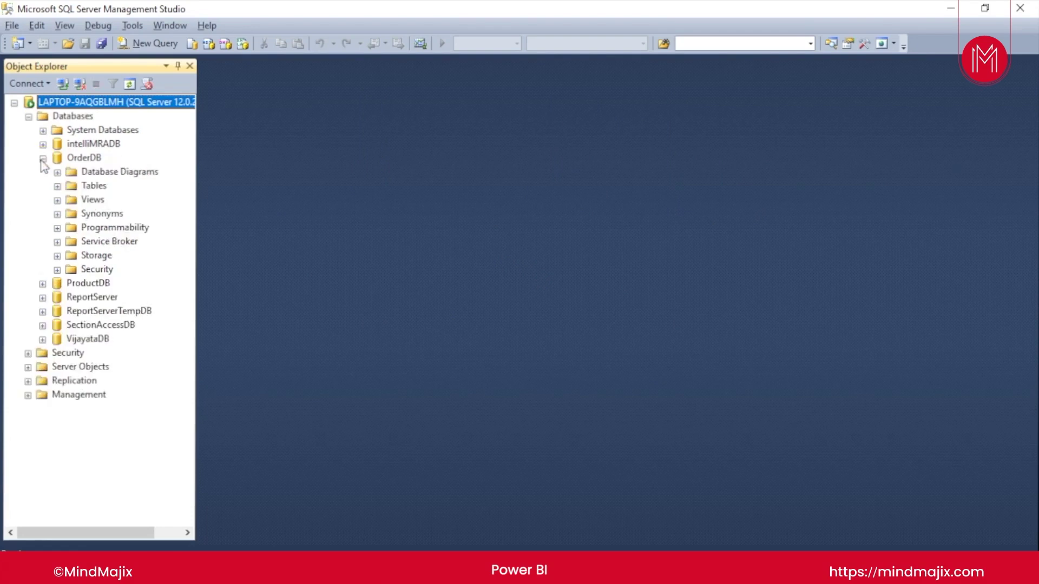
pyautogui.click(57, 186)
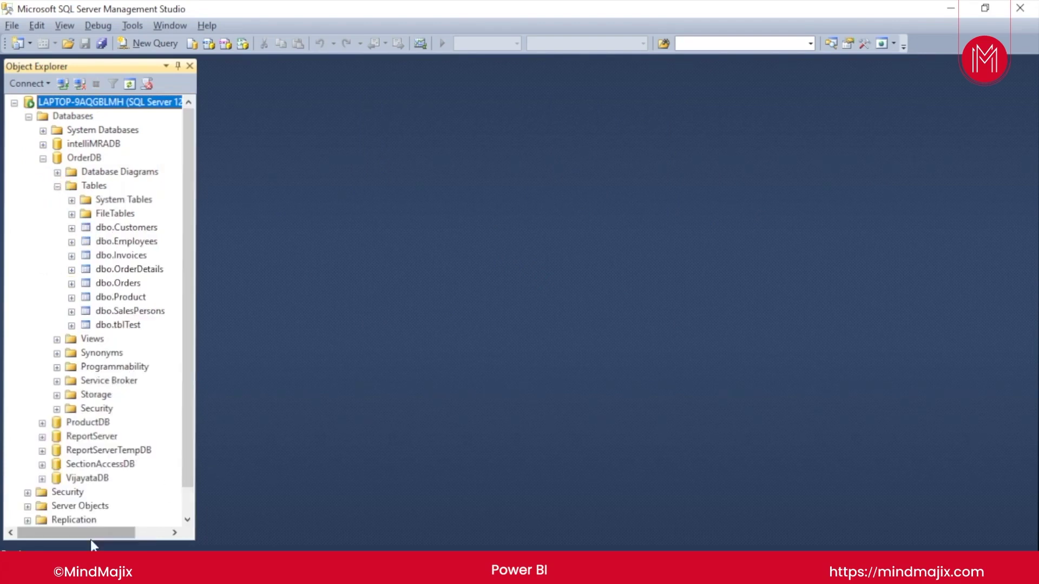
pyautogui.moveTo(89, 536)
pyautogui.mouseDown()
pyautogui.moveTo(106, 531)
pyautogui.moveTo(95, 531)
pyautogui.mouseUp()
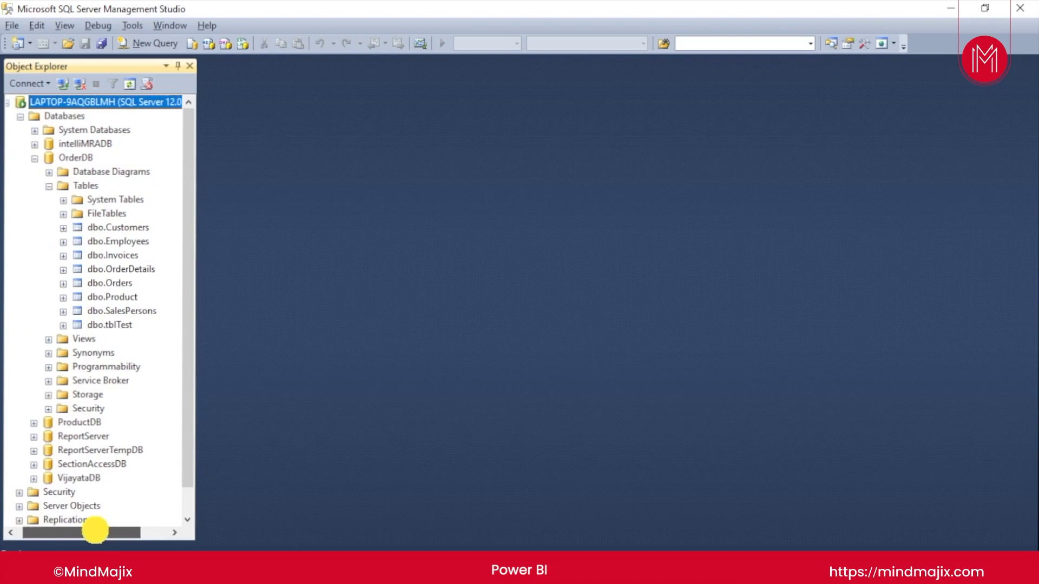
# Query the top 1000 rows of the dbo.Customers table and select the CustomerID column in the results
pyautogui.click(110, 230)
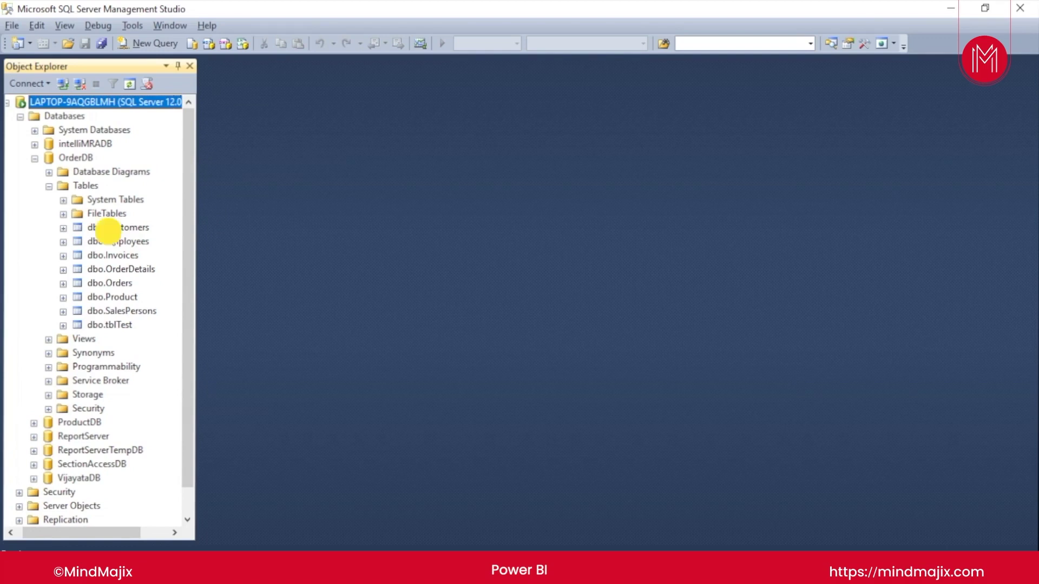
pyautogui.rightClick(108, 228)
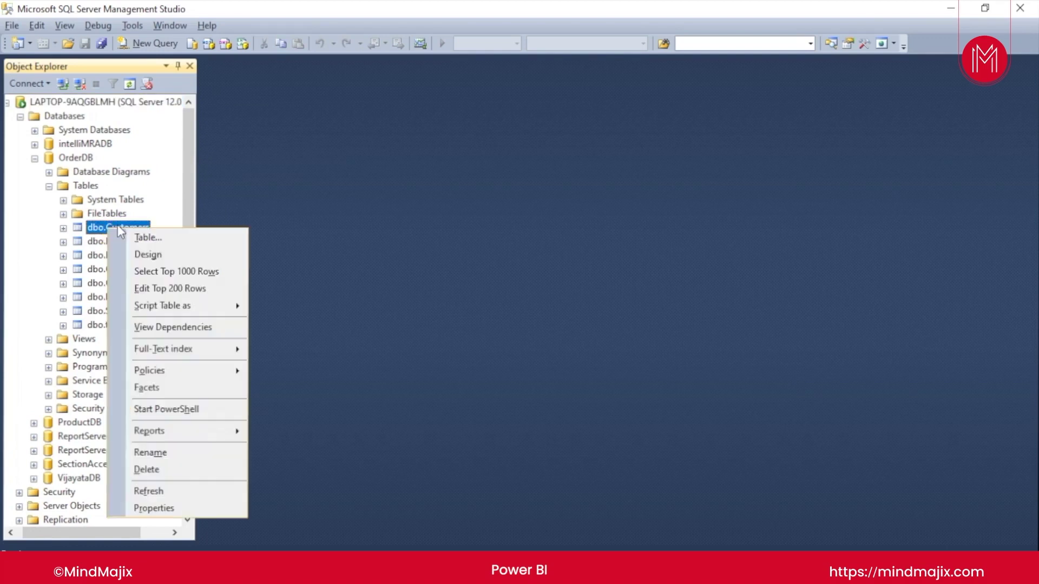
pyautogui.click(222, 271)
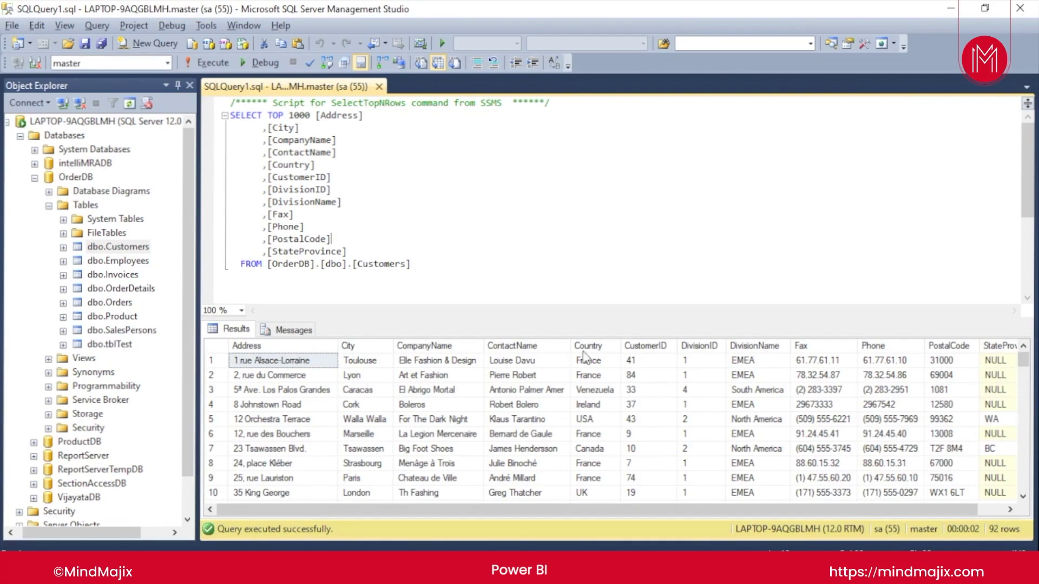
pyautogui.click(647, 351)
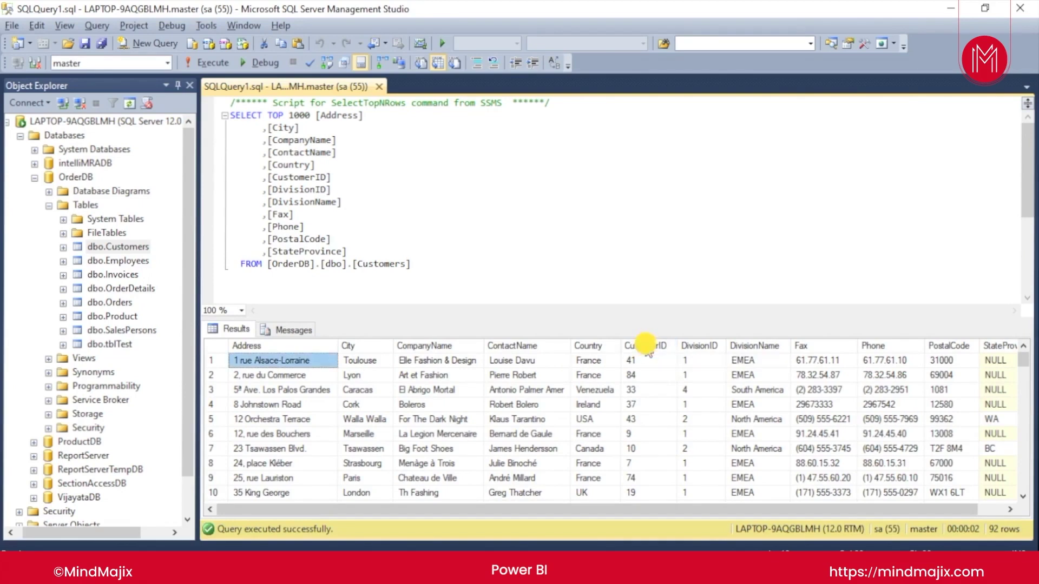
pyautogui.click(648, 349)
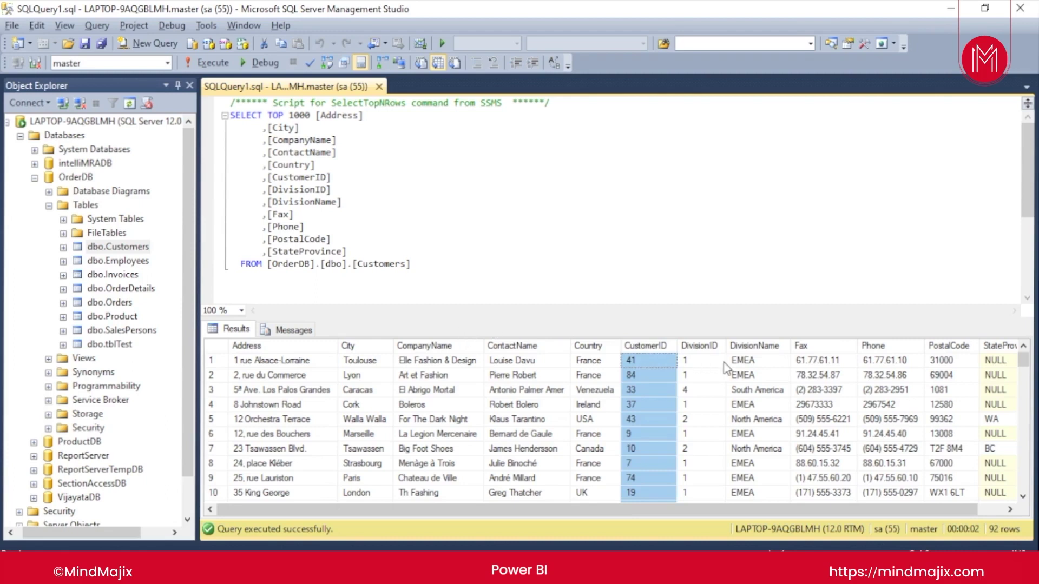
# Examine the DivisionName, CompanyName and CustomerID values in the dbo.Customers query results
pyautogui.click(754, 363)
pyautogui.click(755, 378)
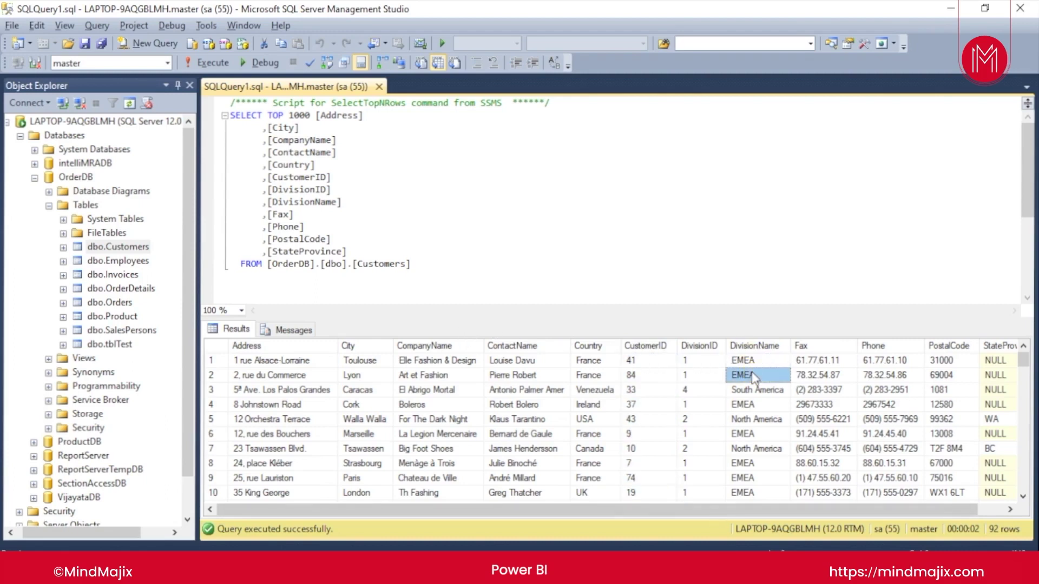
pyautogui.click(429, 360)
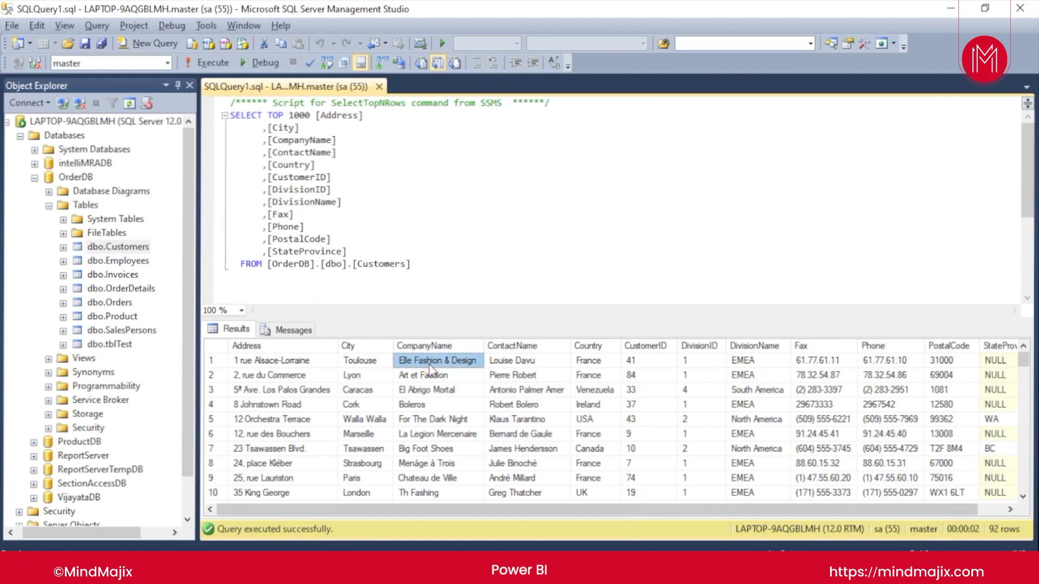
pyautogui.click(429, 387)
pyautogui.click(432, 436)
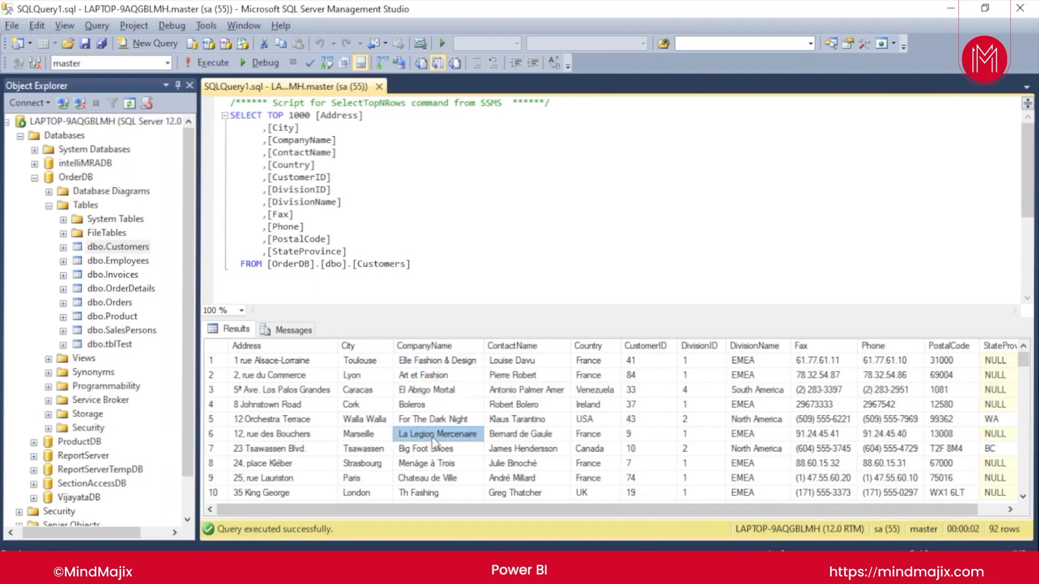
pyautogui.click(439, 479)
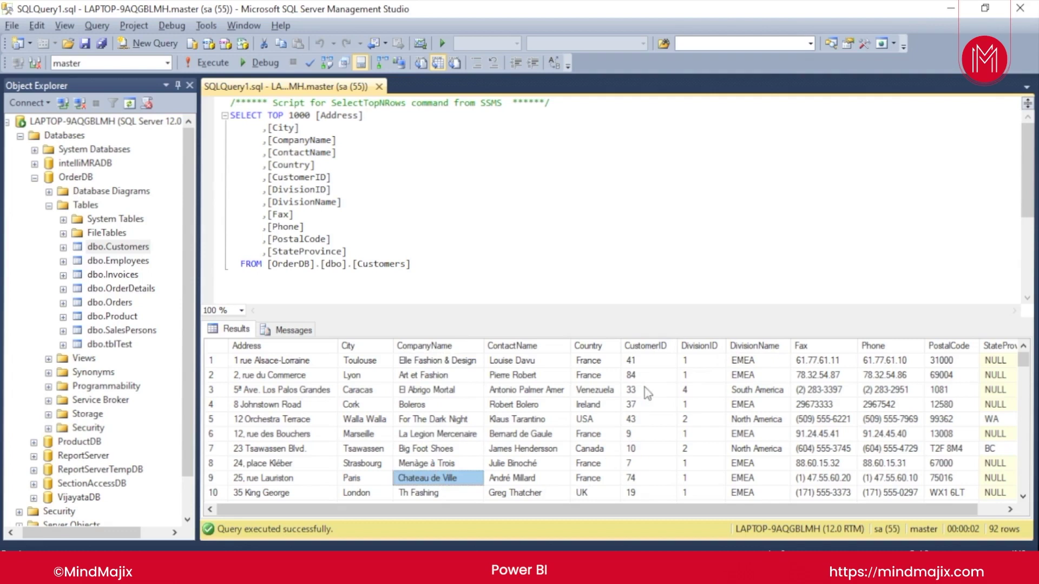
pyautogui.click(655, 378)
pyautogui.click(643, 452)
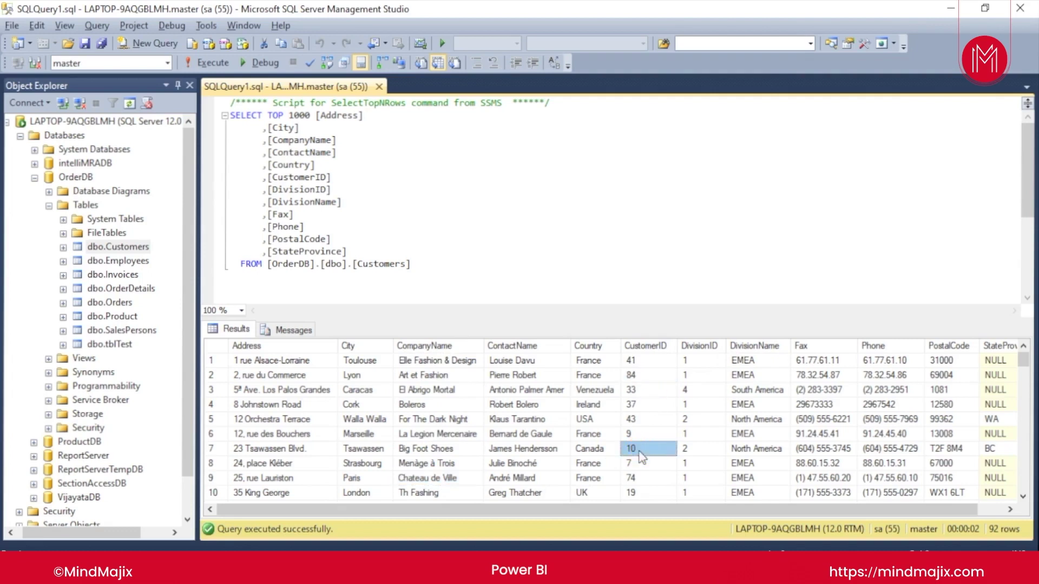
pyautogui.click(644, 478)
pyautogui.click(642, 494)
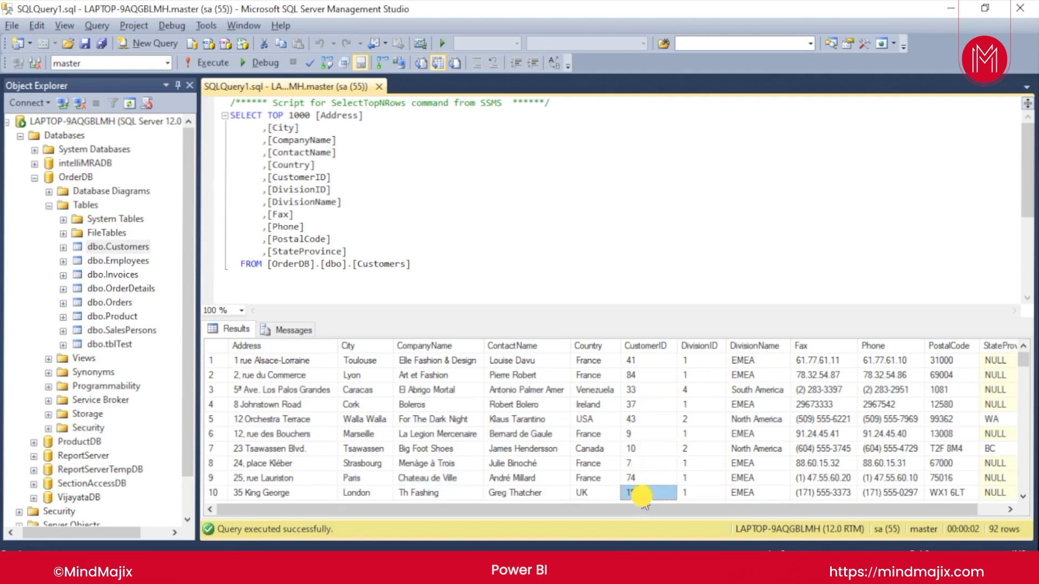
pyautogui.click(651, 391)
pyautogui.click(655, 362)
pyautogui.moveTo(401, 509); pyautogui.dragTo(310, 509)
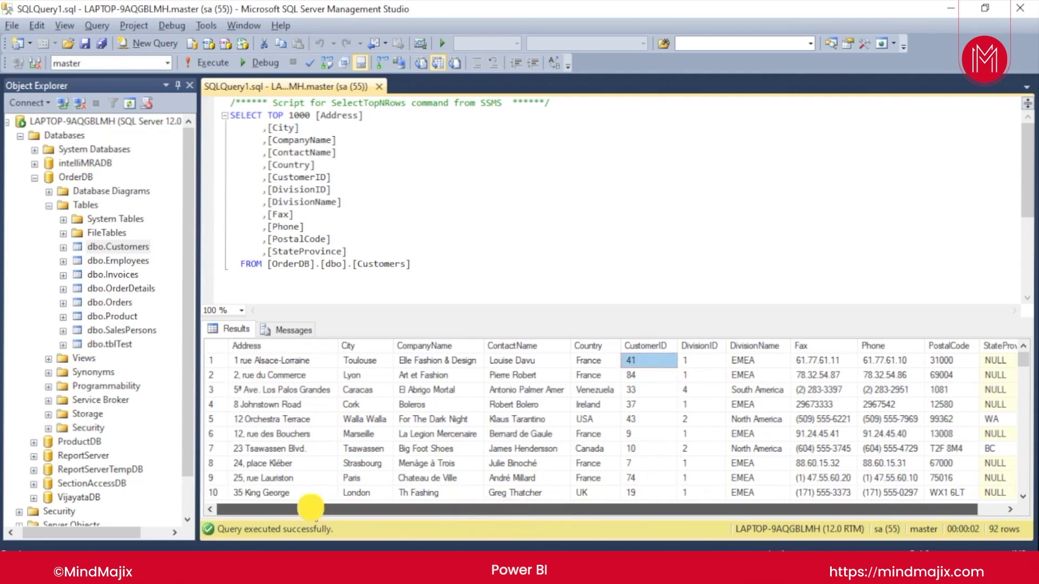
pyautogui.click(445, 201)
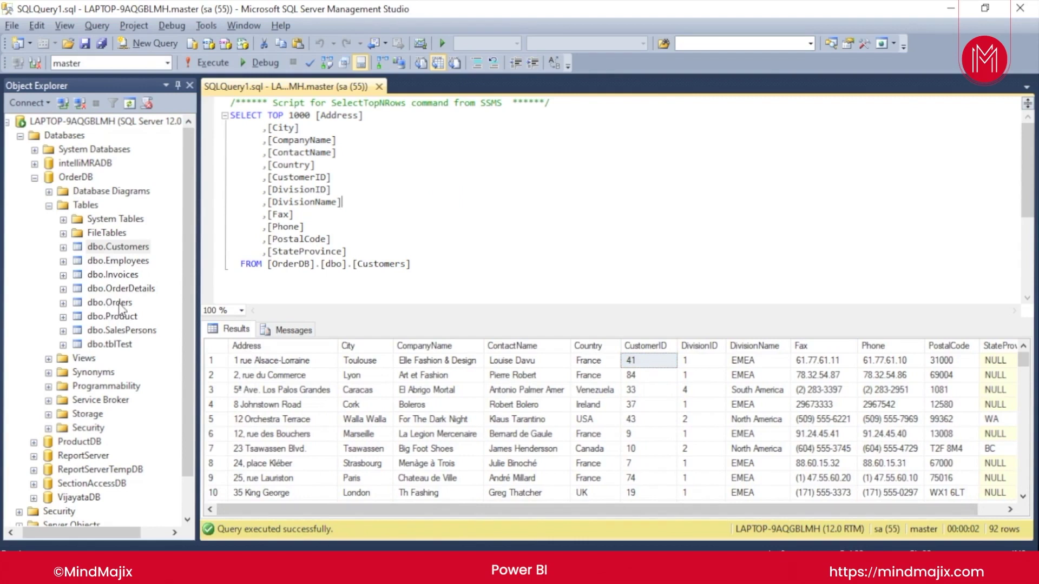
# Query the top 1000 rows of the dbo.Orders table and highlight its OrderID column, followed by its CustomerID column
pyautogui.rightClick(119, 304)
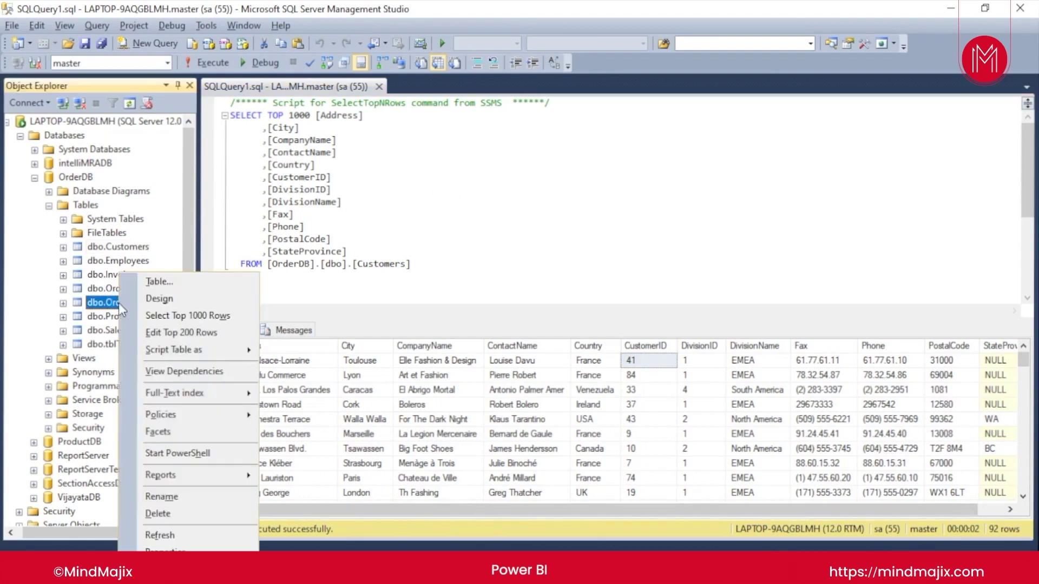
pyautogui.click(223, 319)
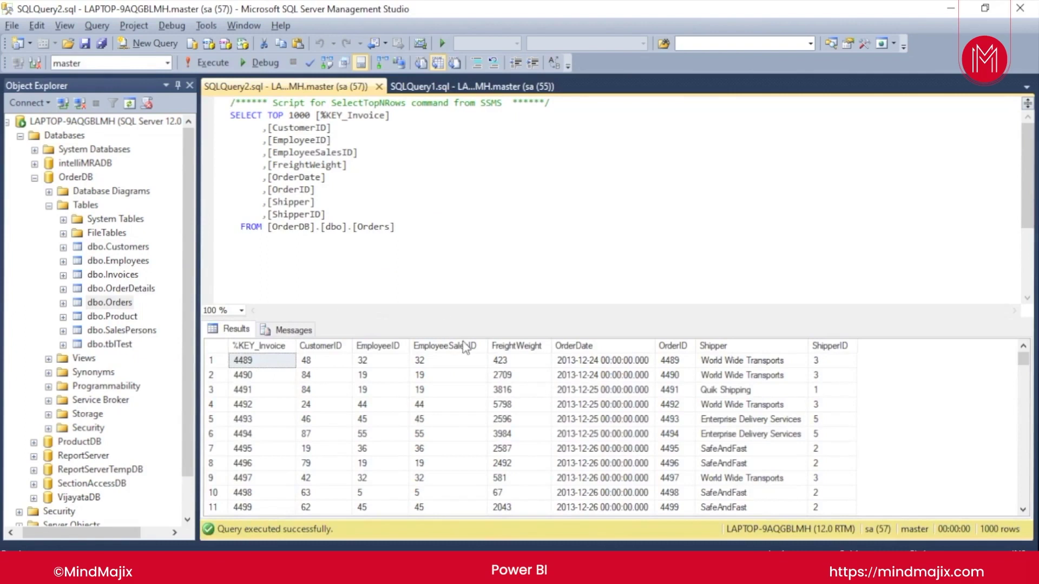
pyautogui.click(672, 345)
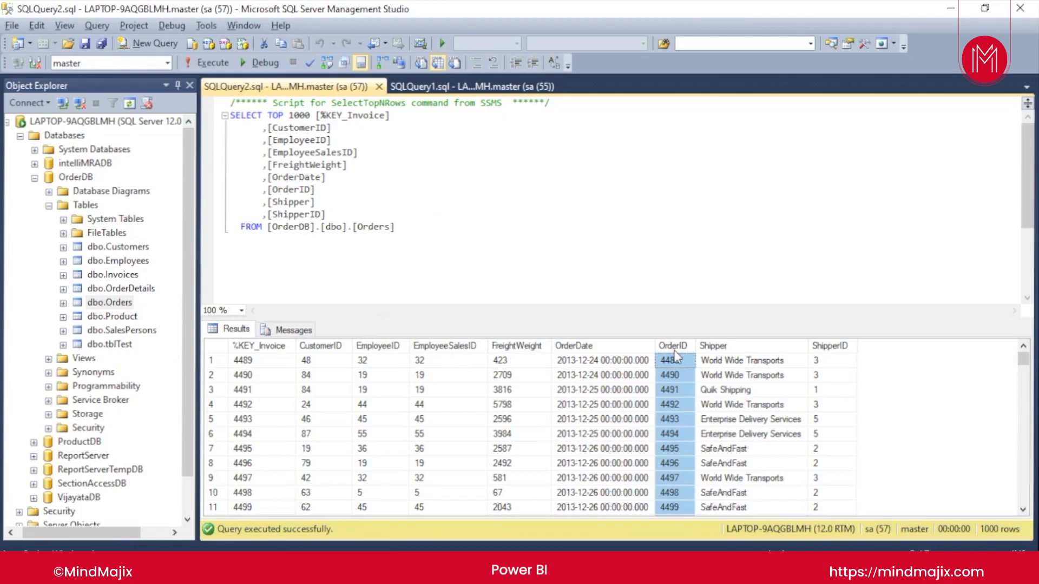
pyautogui.click(319, 351)
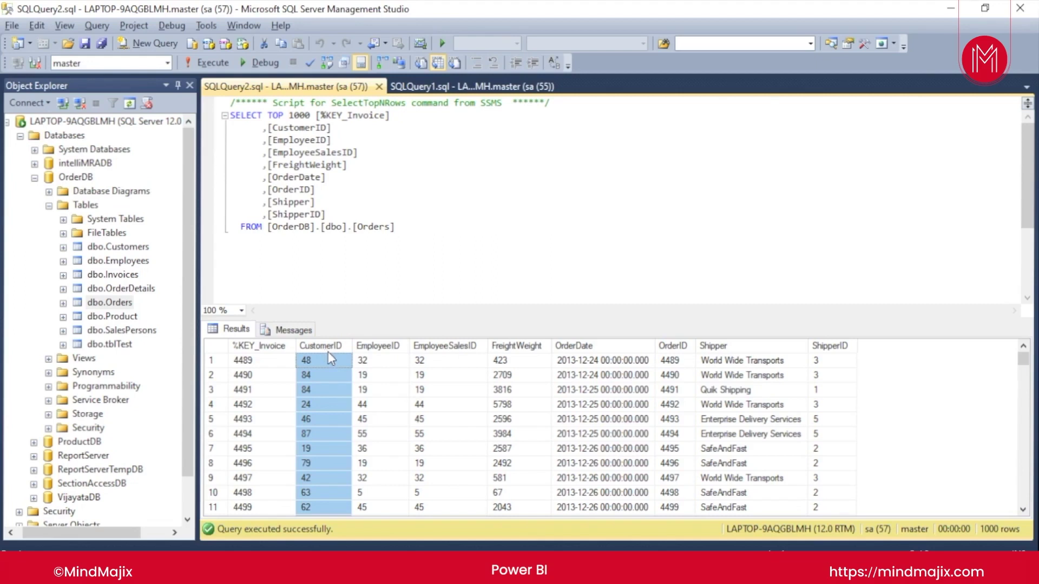
pyautogui.click(326, 347)
# Compare the CustomerID column in the dbo.Customers results with the CustomerID column in the dbo.Orders results
pyautogui.click(497, 87)
pyautogui.click(646, 346)
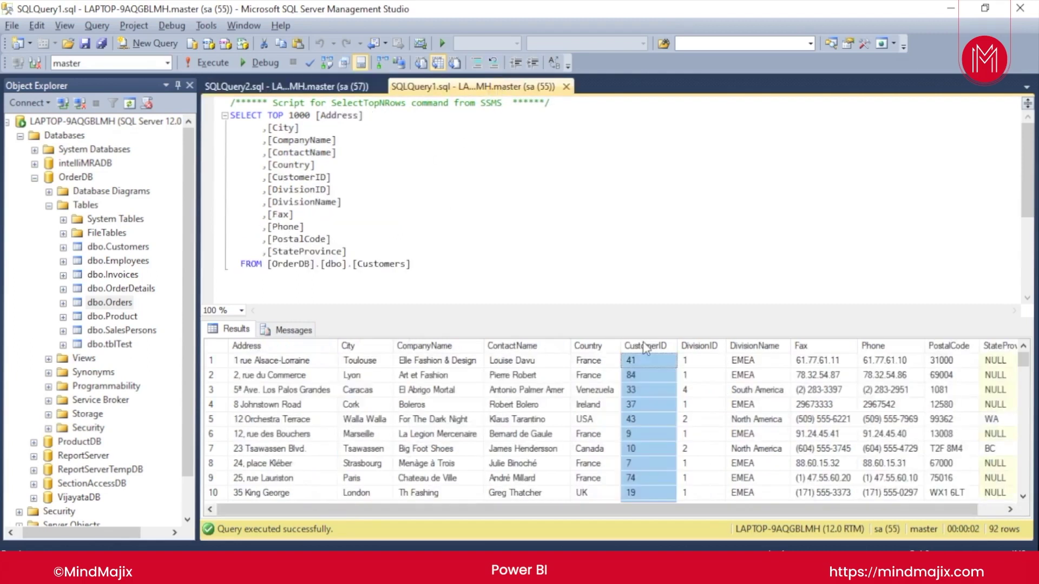
pyautogui.click(345, 88)
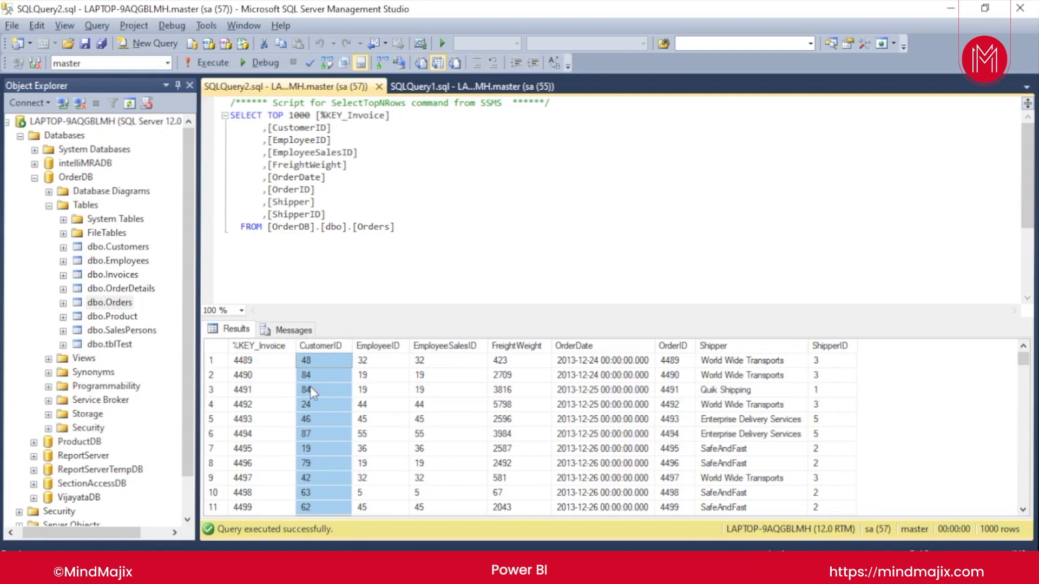
pyautogui.click(395, 226)
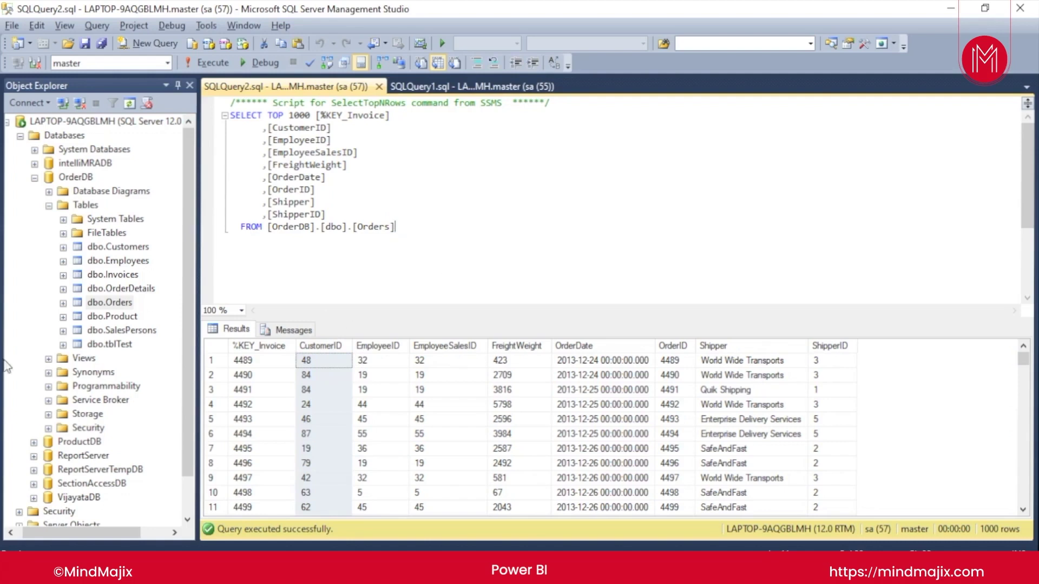
# Query the top 1000 rows of the dbo.OrderDetails table and highlight its OrderID column
pyautogui.rightClick(118, 288)
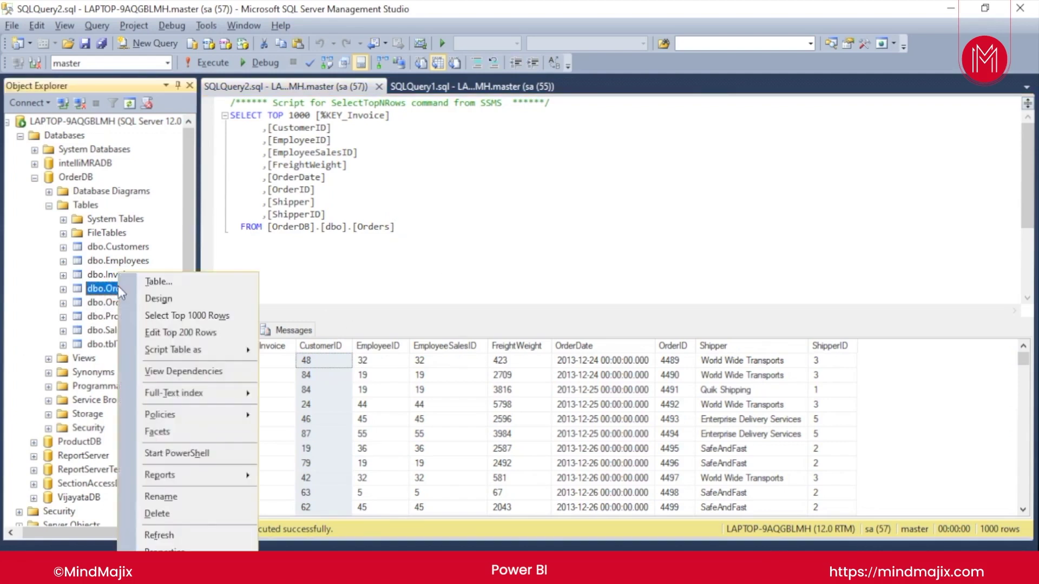
pyautogui.click(202, 319)
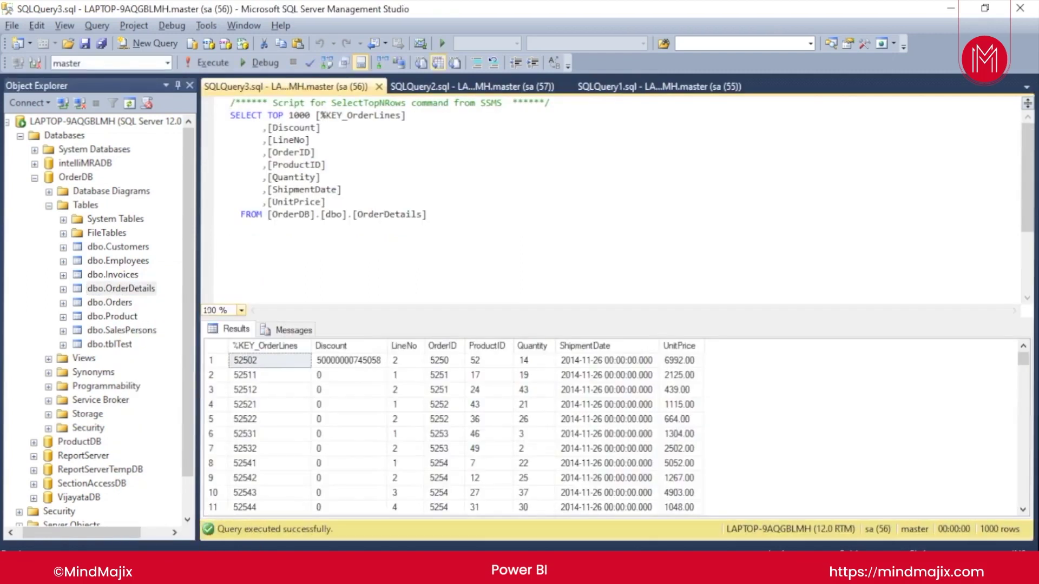
pyautogui.click(453, 345)
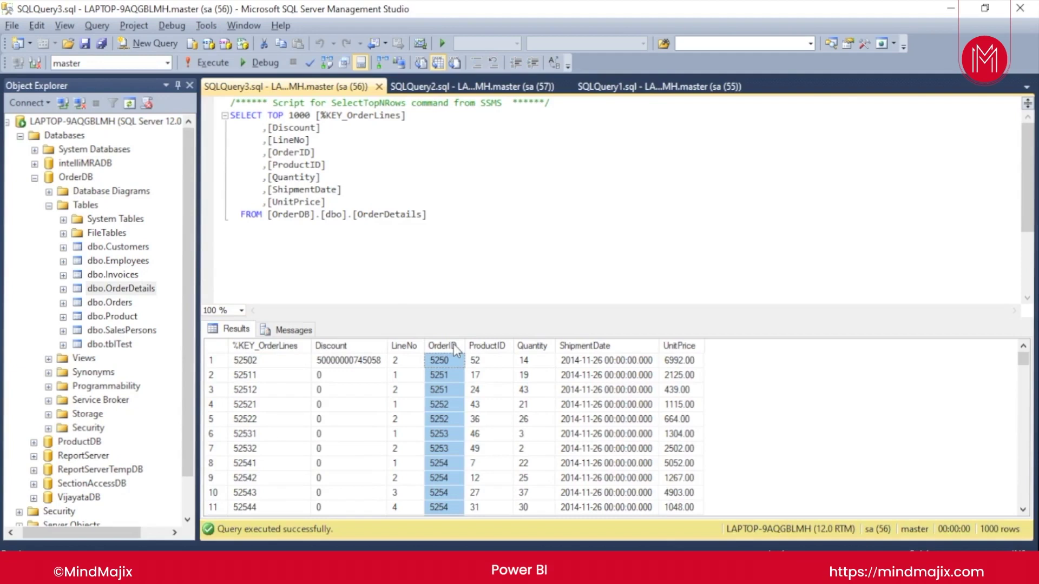
# Return to the dbo.Orders results and highlight the OrderID, EmployeeID and CustomerID key columns in turn
pyautogui.click(483, 84)
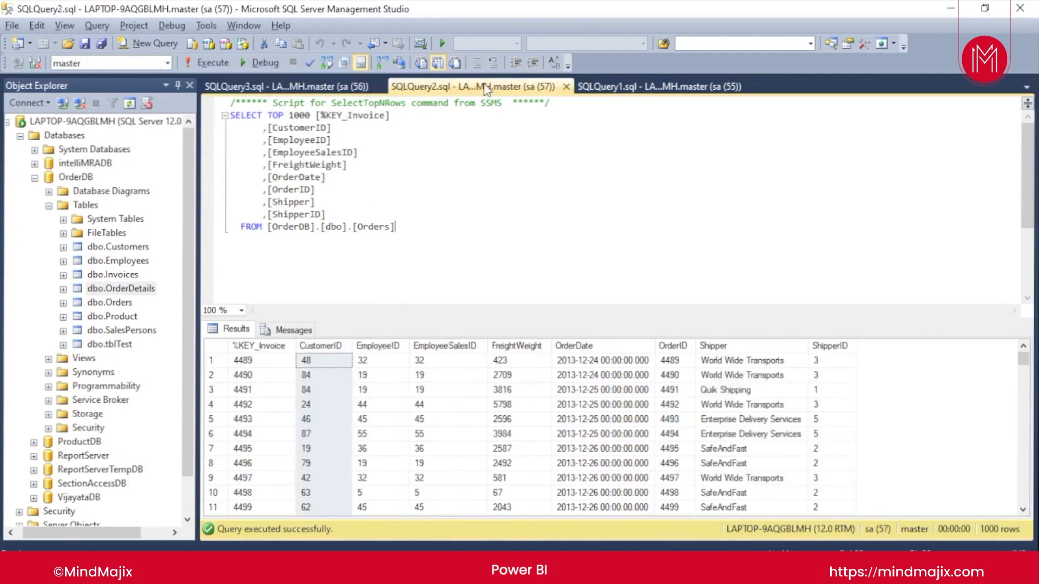
pyautogui.click(686, 346)
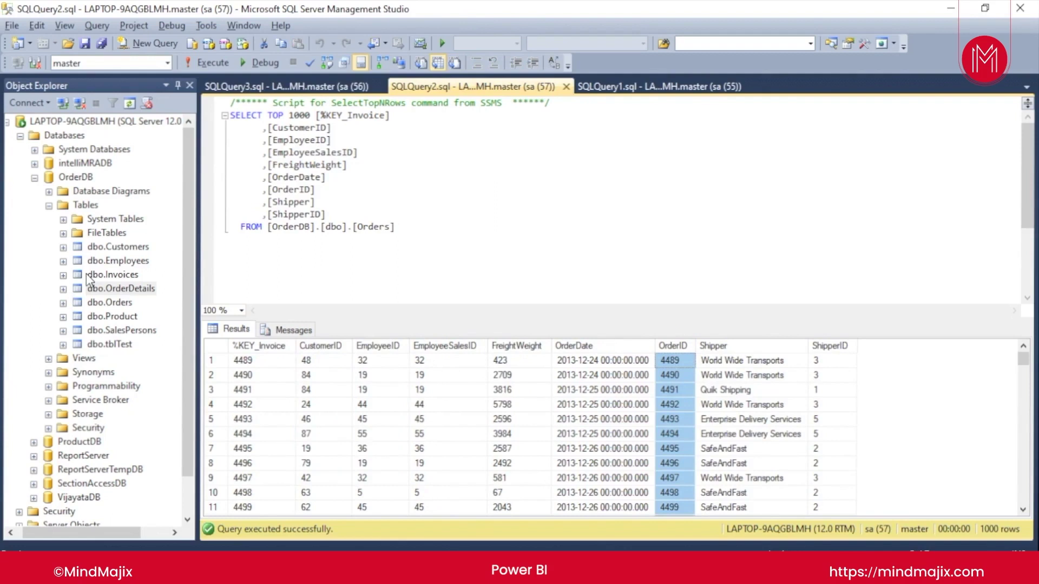
pyautogui.click(379, 346)
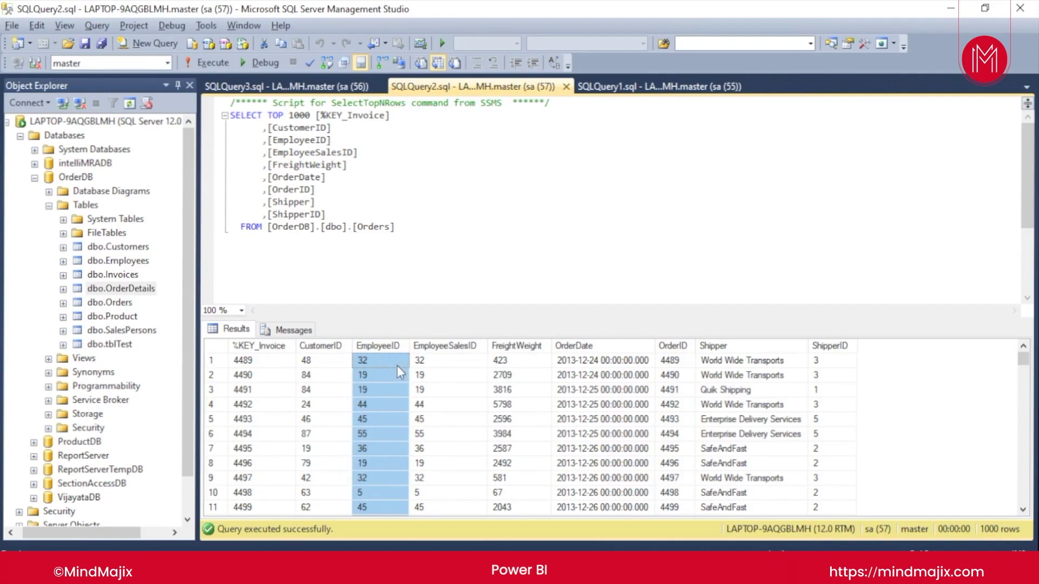
pyautogui.click(323, 347)
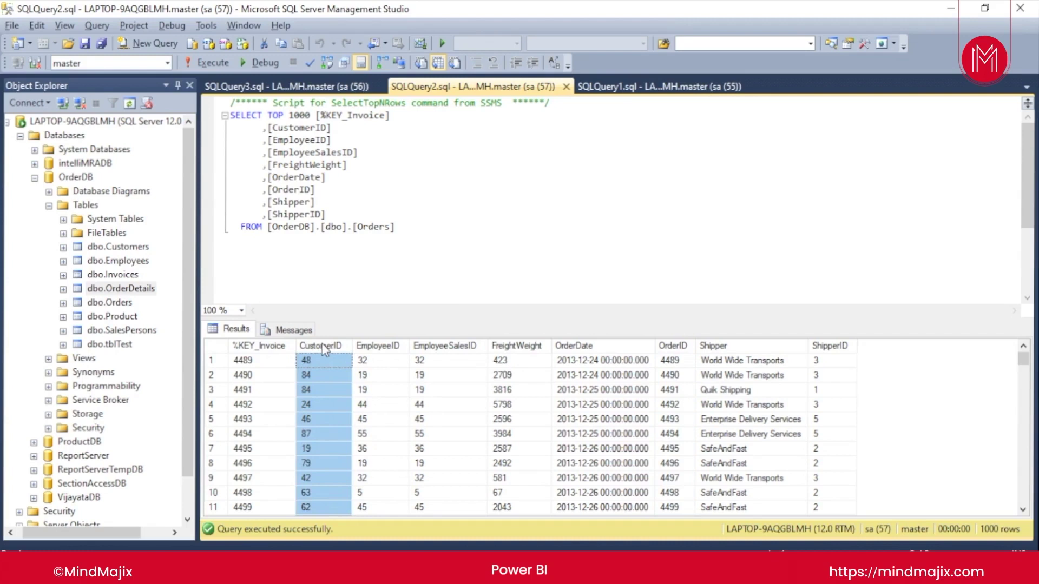
# Query the top 1000 rows of the dbo.Product table and compare its ProductID column with ProductID in the dbo.OrderDetails results
pyautogui.click(102, 317)
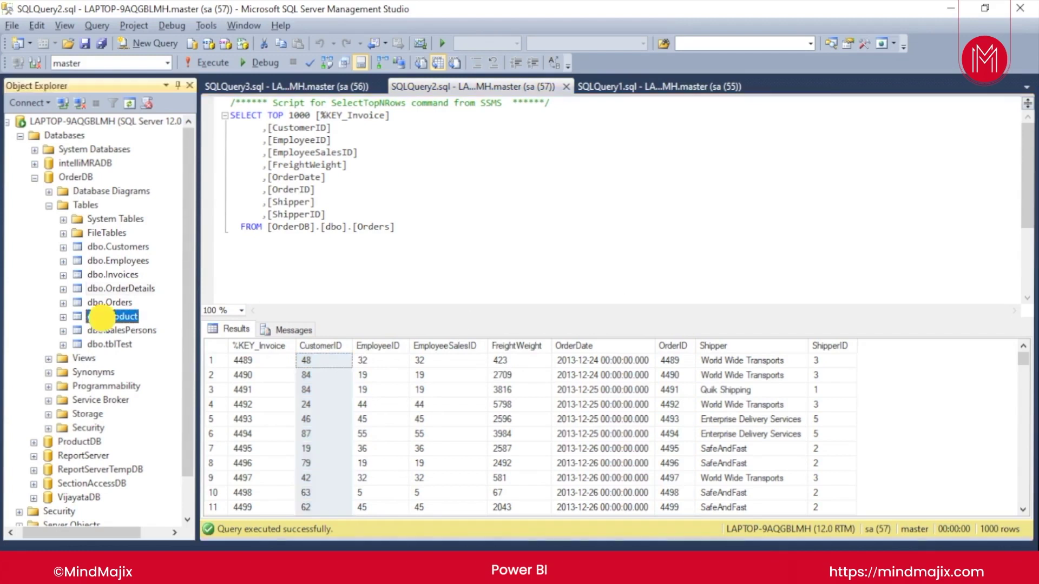
pyautogui.rightClick(102, 317)
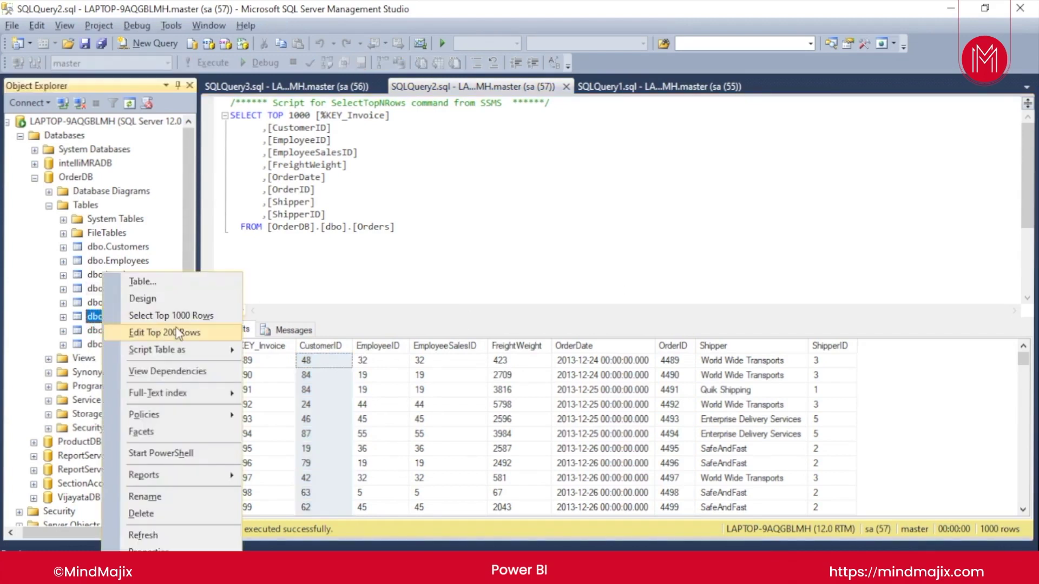
pyautogui.click(198, 315)
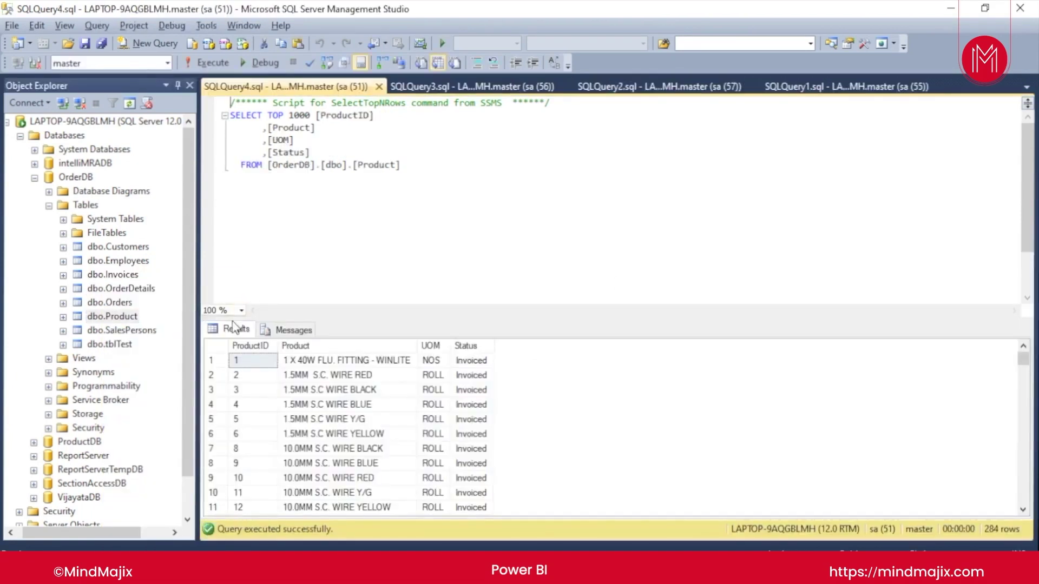
pyautogui.click(249, 346)
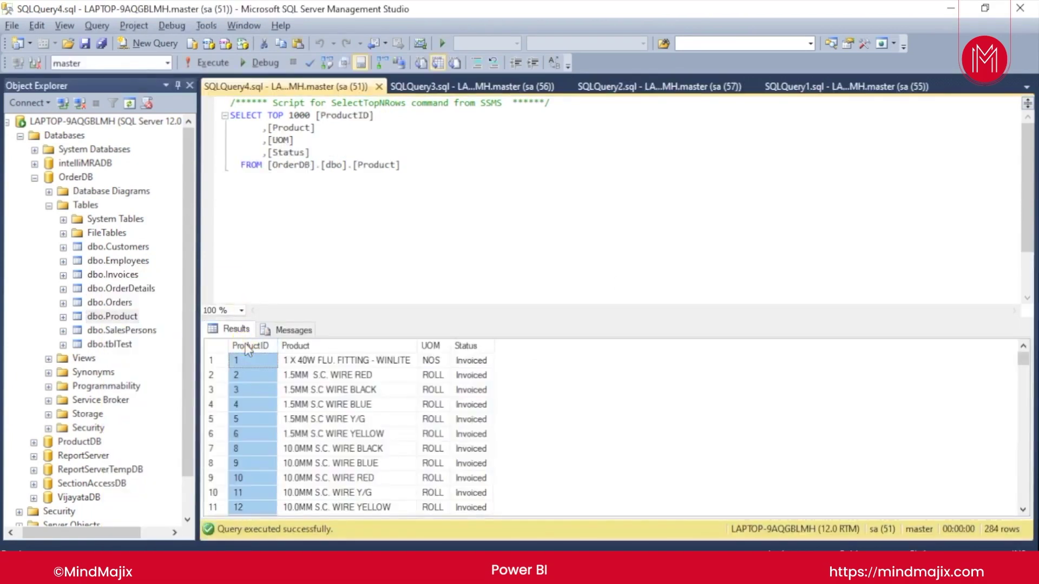
pyautogui.click(474, 83)
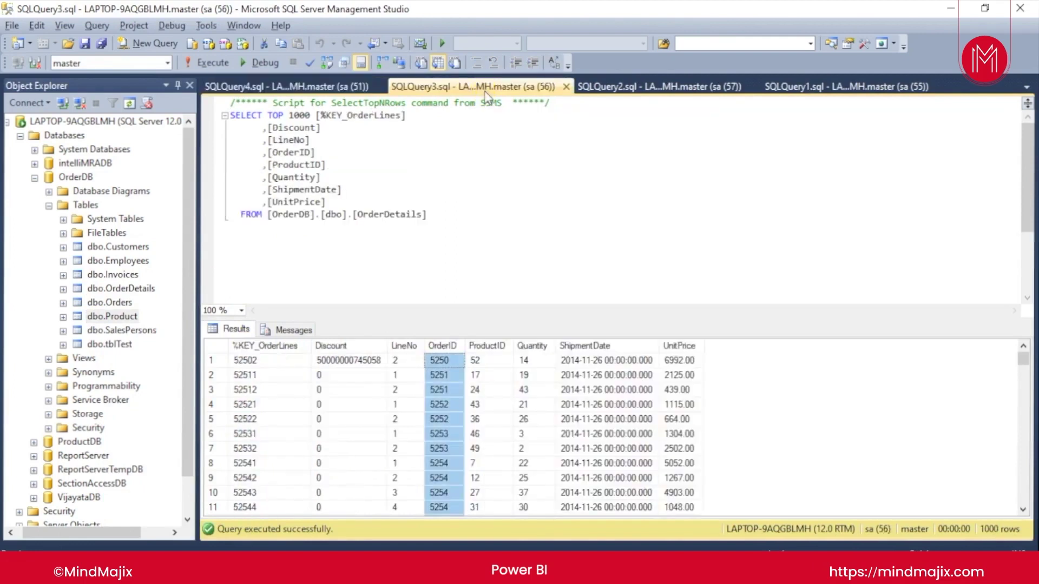
pyautogui.click(486, 346)
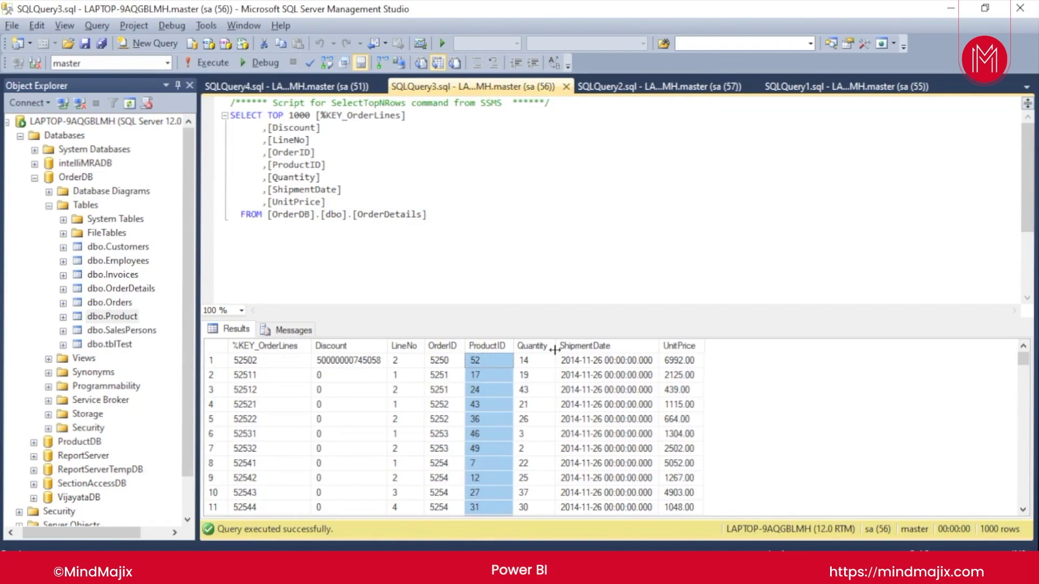
pyautogui.click(684, 273)
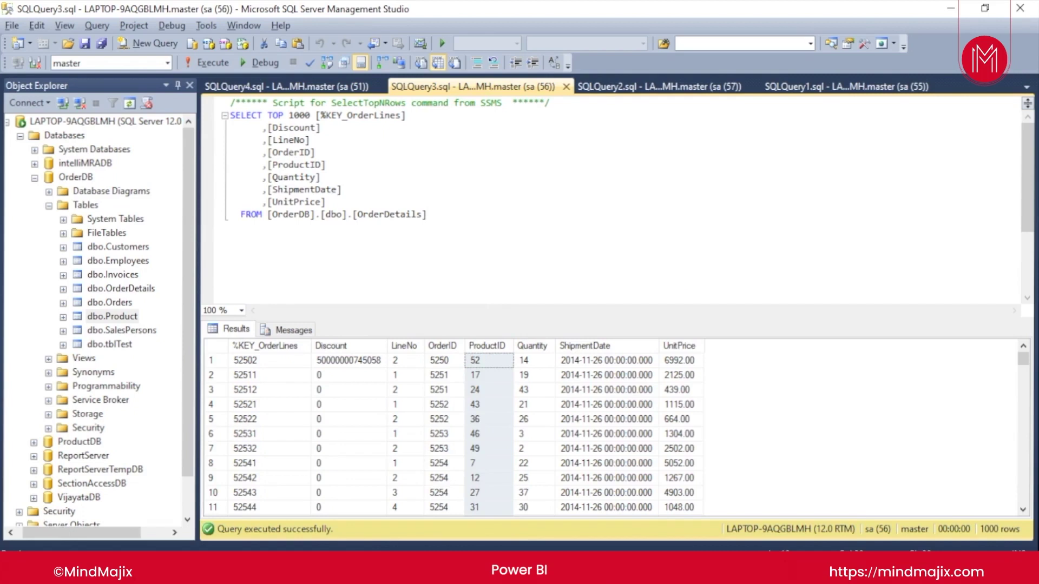
# Switch to Power BI Desktop, dismiss the Microsoft account notification and collapse the Filters pane
pyautogui.click(541, 498)
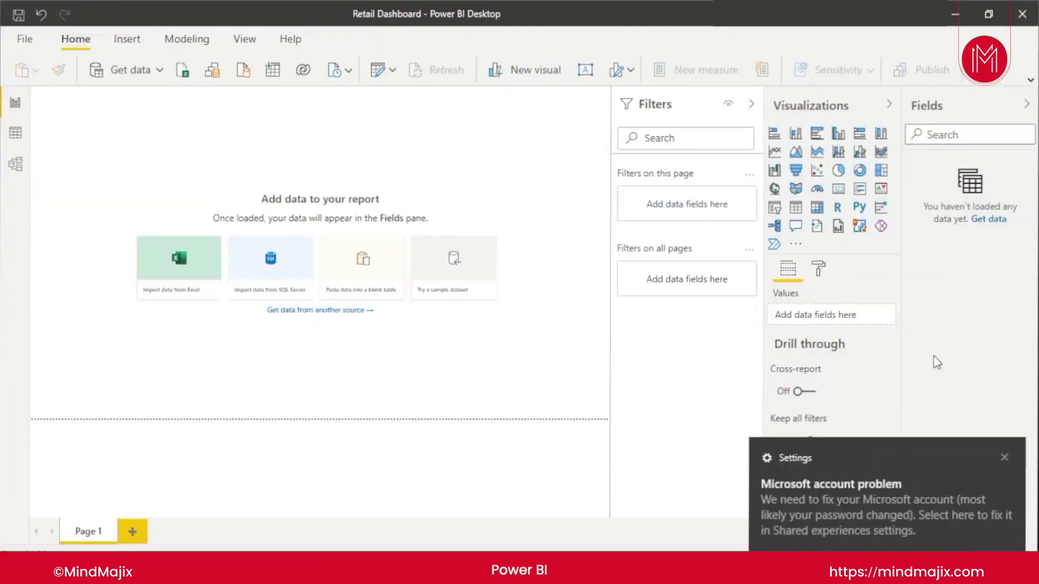
pyautogui.click(1006, 456)
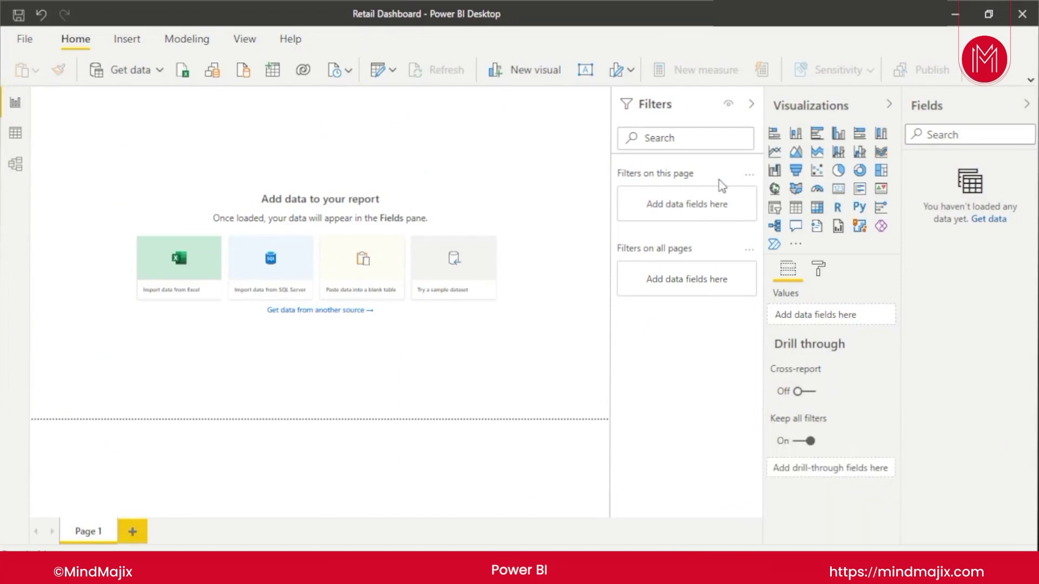
pyautogui.click(750, 105)
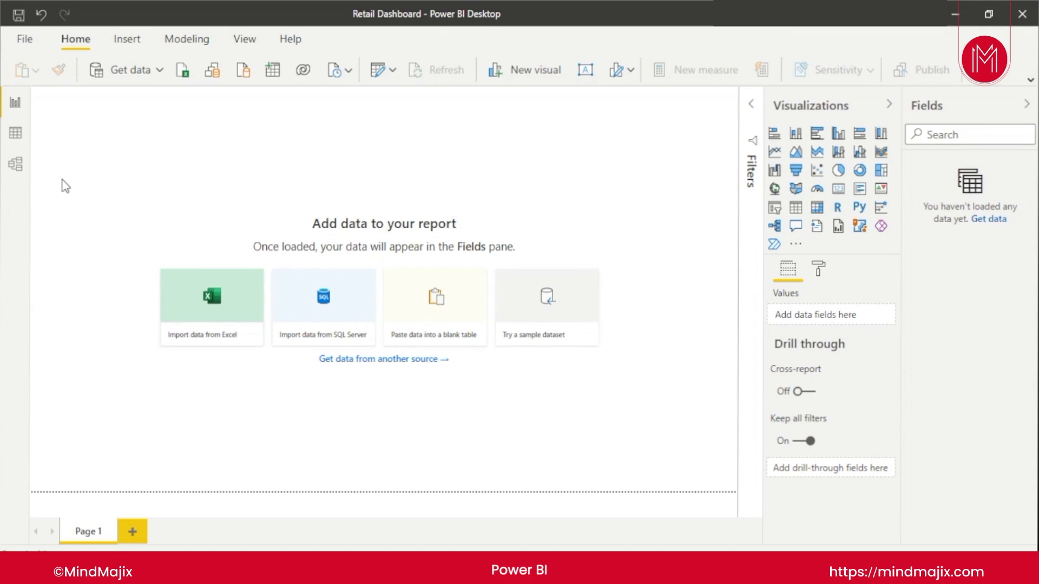
# Start a new data import from a SQL Server database
pyautogui.click(161, 76)
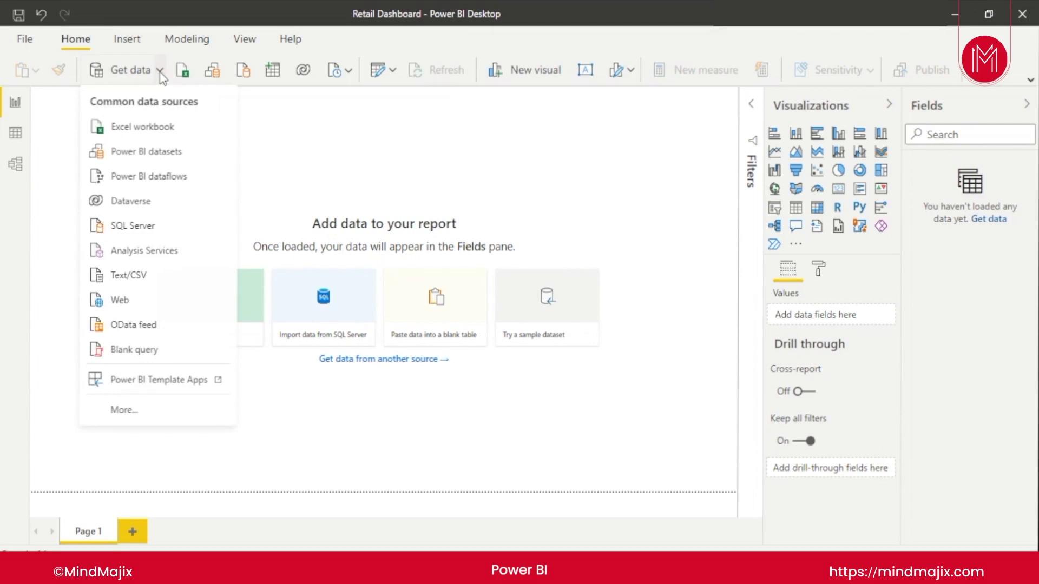
pyautogui.click(135, 230)
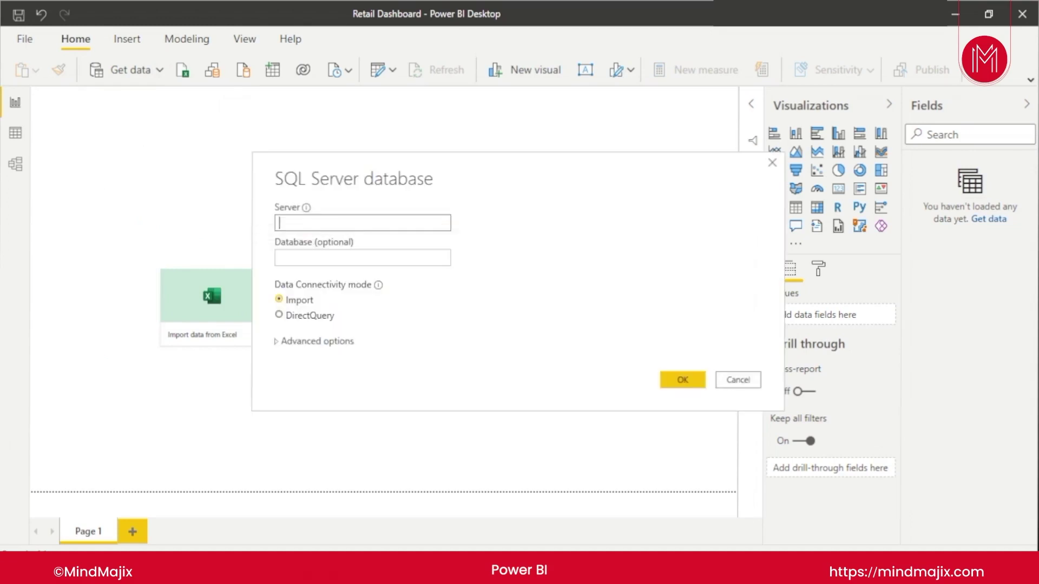
pyautogui.click(315, 224)
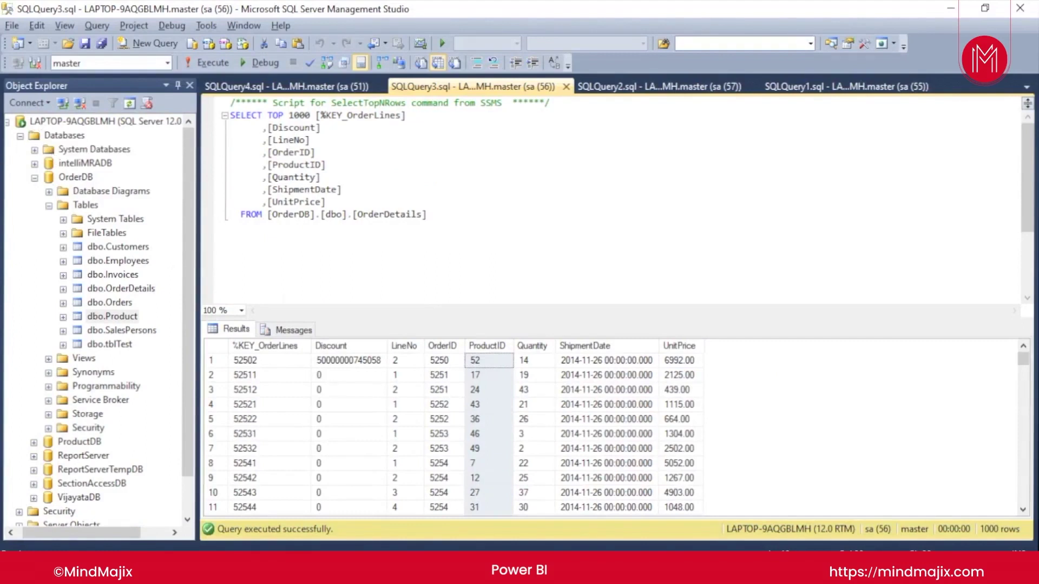
# Switch to SQL Server Management Studio and check the server listed in Object Explorer
pyautogui.click(190, 202)
pyautogui.moveTo(191, 203)
pyautogui.mouseDown()
pyautogui.moveTo(181, 262)
pyautogui.moveTo(189, 200)
pyautogui.mouseUp()
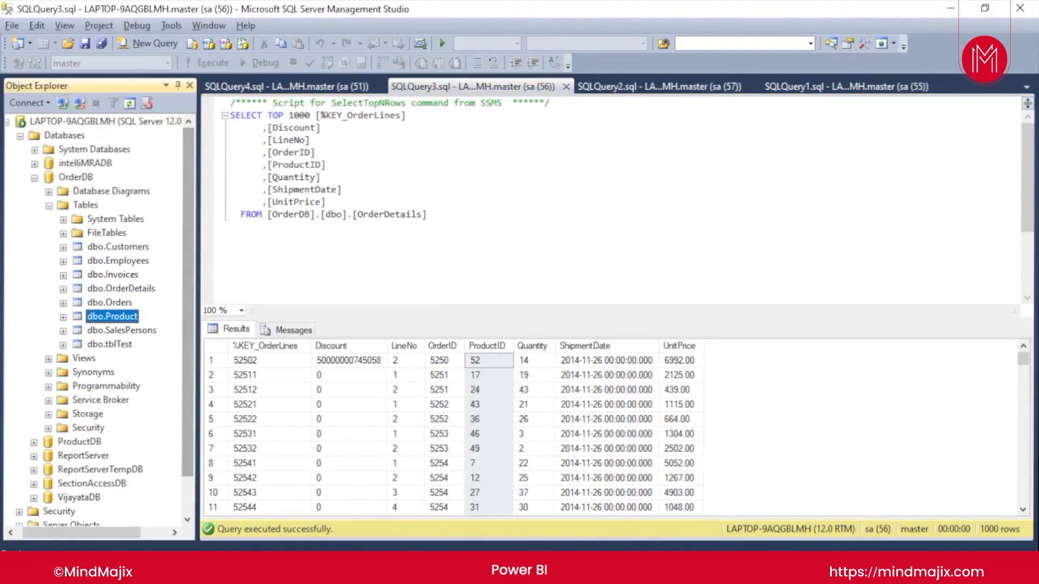
pyautogui.click(543, 228)
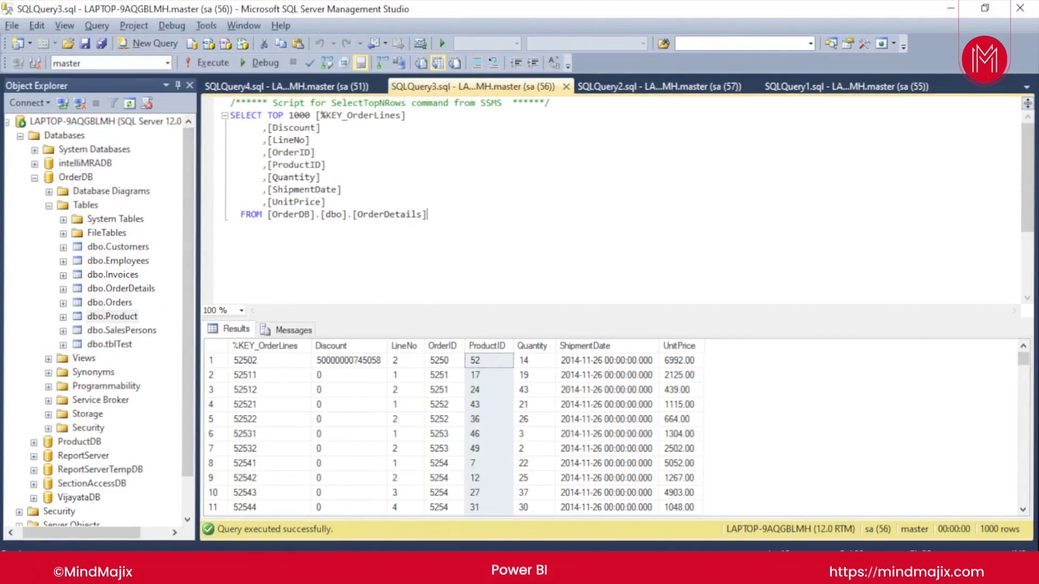
pyautogui.click(37, 122)
pyautogui.click(591, 237)
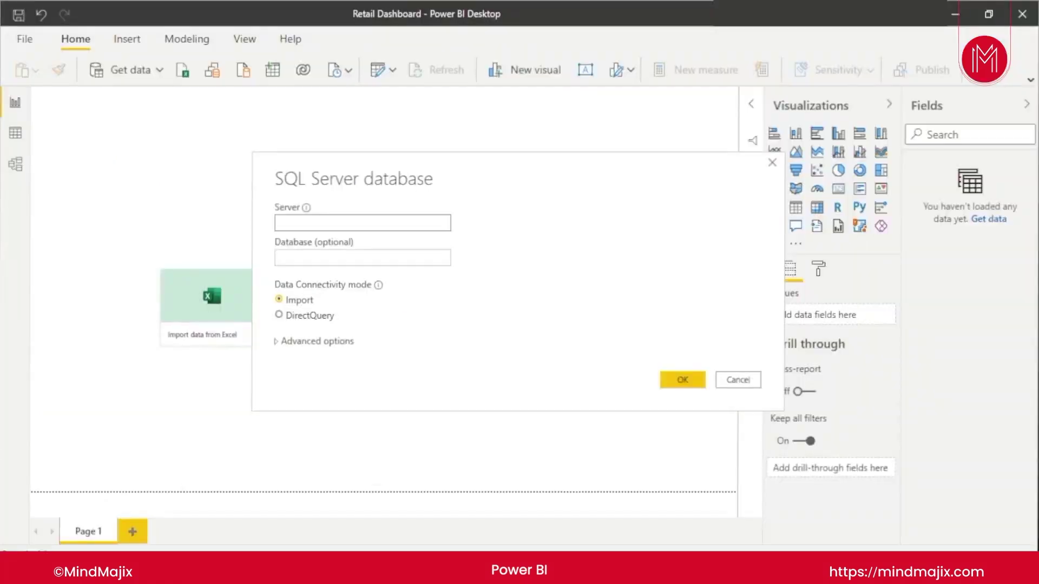
# Switch to Power BI Desktop and set the SQL Server connection's server to localhost, leaving the database blank
pyautogui.click(364, 224)
pyautogui.write('localhost')
pyautogui.click(370, 254)
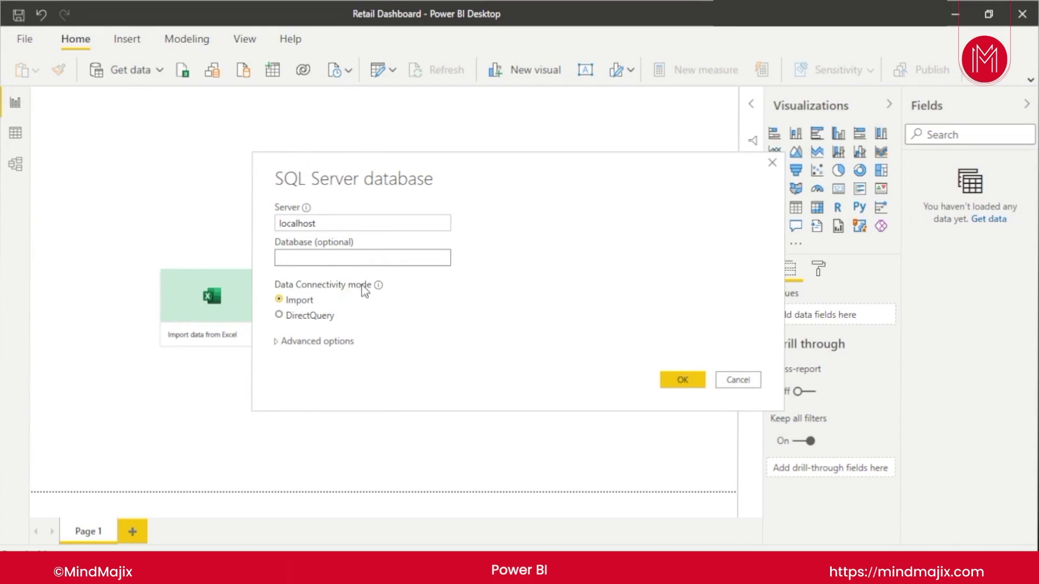
# Compare the Import and DirectQuery connectivity modes and examine the advanced options of the SQL Server connection
pyautogui.click(281, 316)
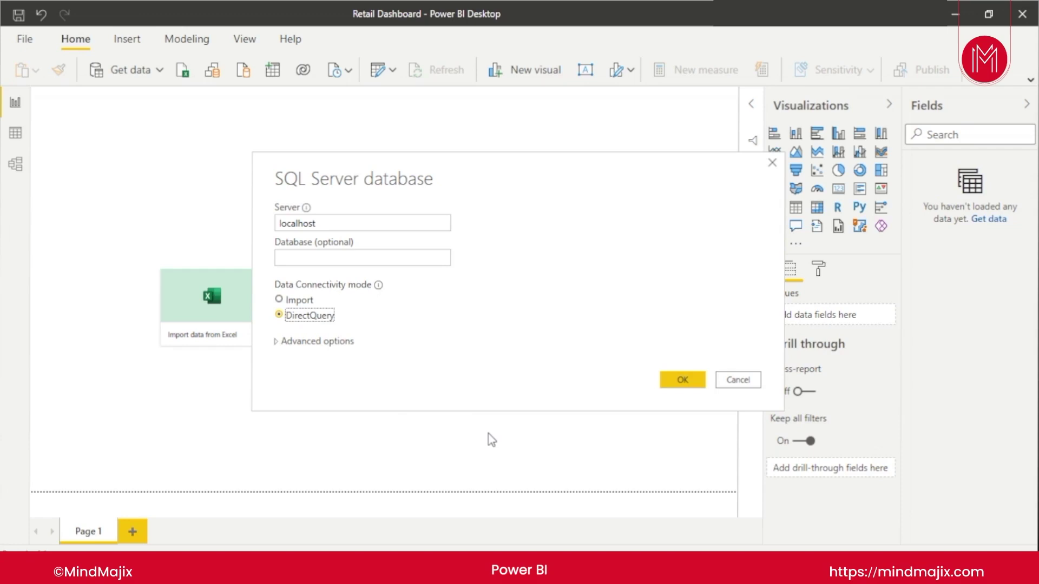
pyautogui.click(279, 300)
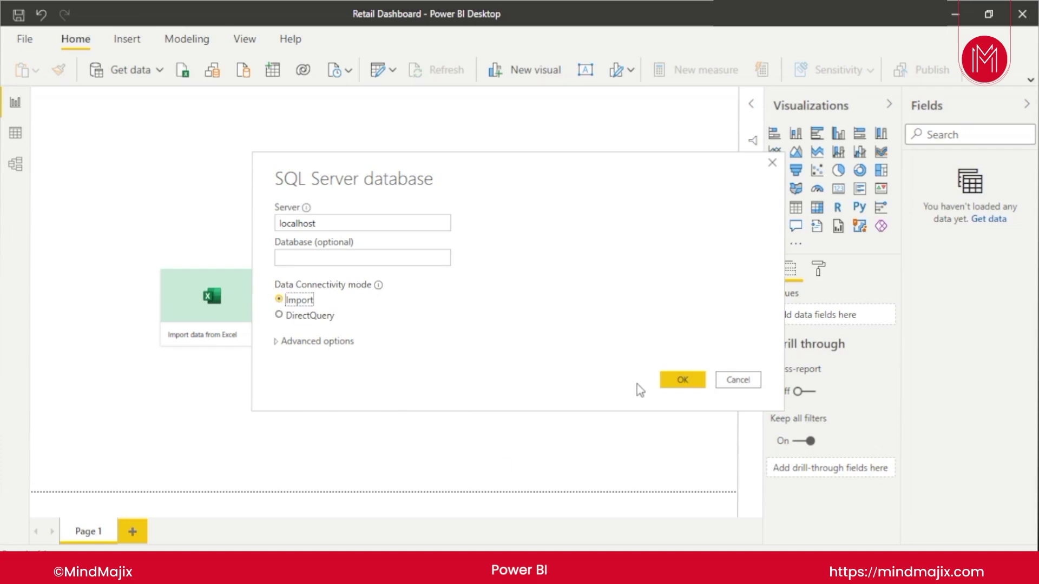
pyautogui.click(277, 341)
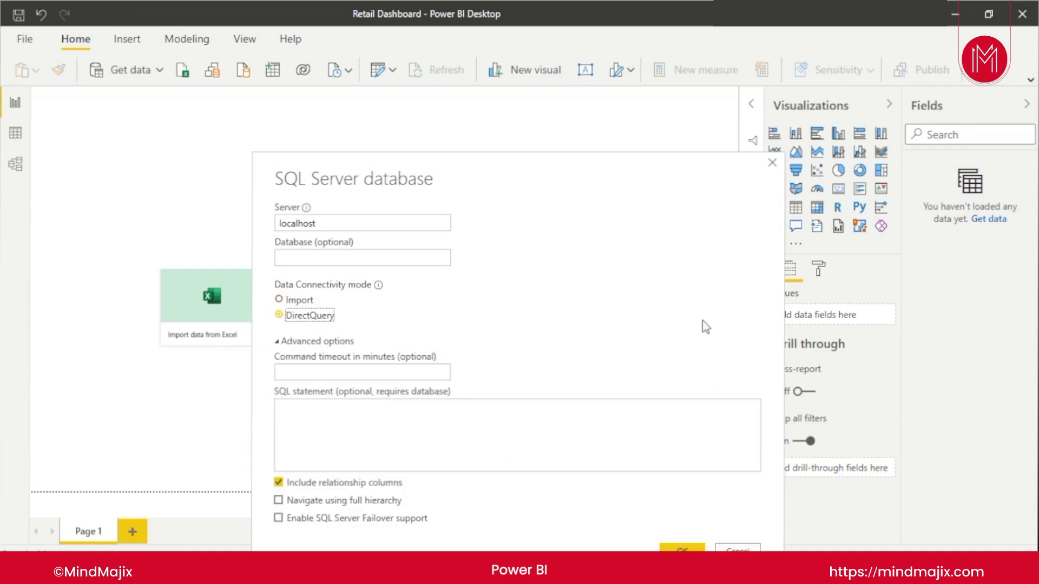
pyautogui.click(422, 371)
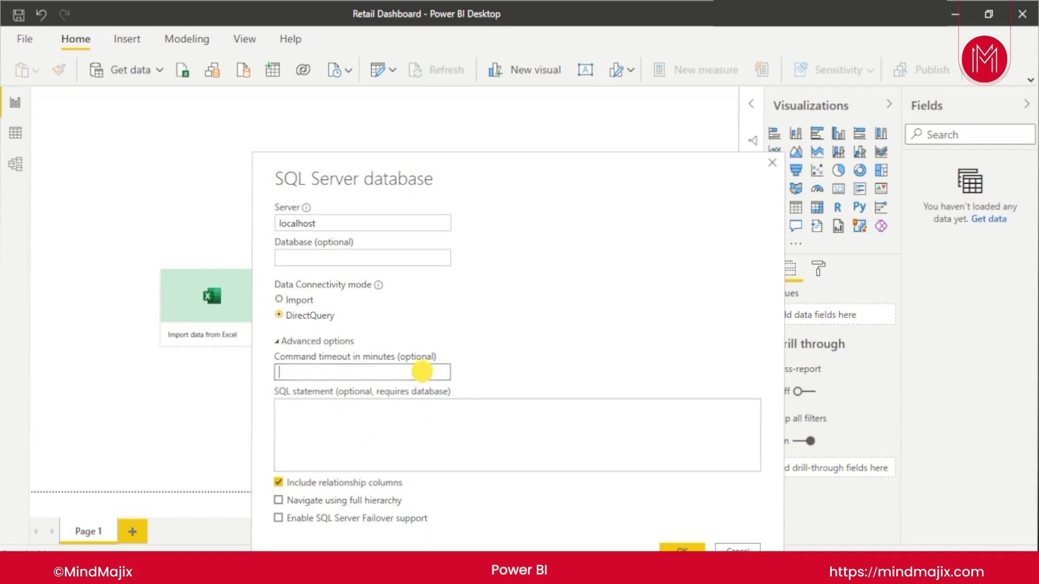
pyautogui.click(276, 340)
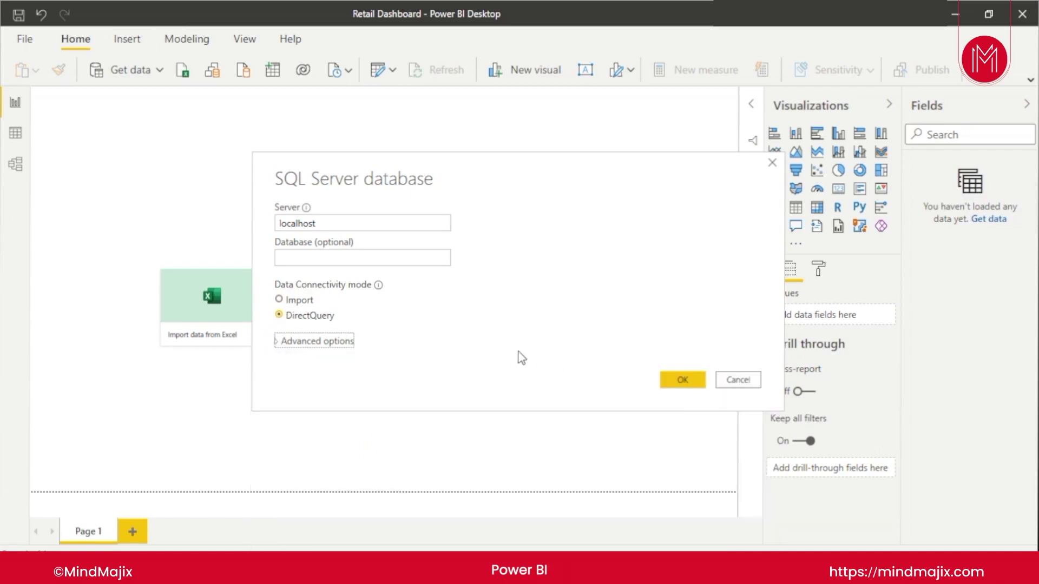
# Connect to the server in Import mode and expand the OrderDB database to list its tables
pyautogui.click(298, 301)
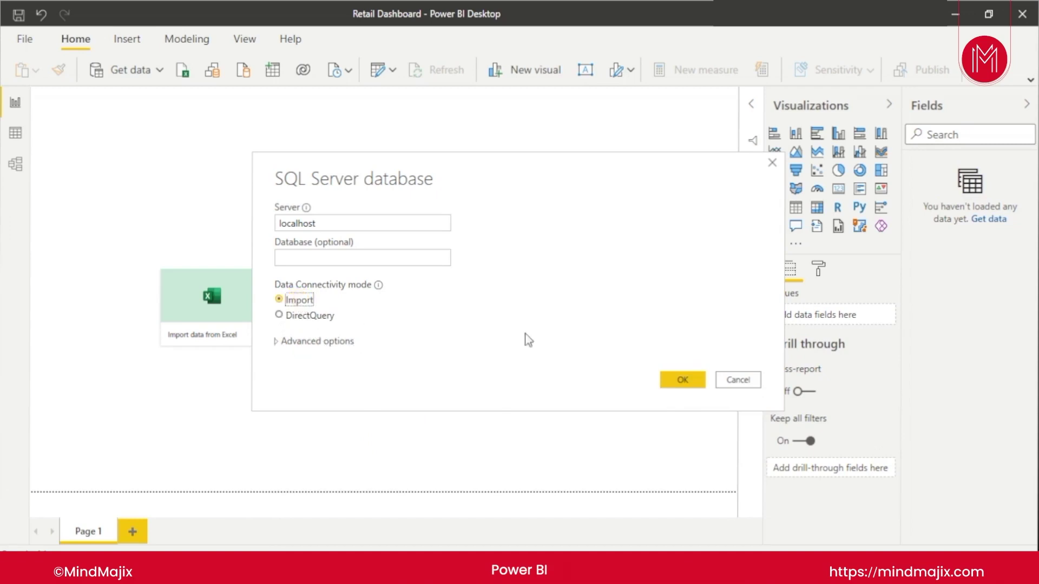
pyautogui.click(694, 384)
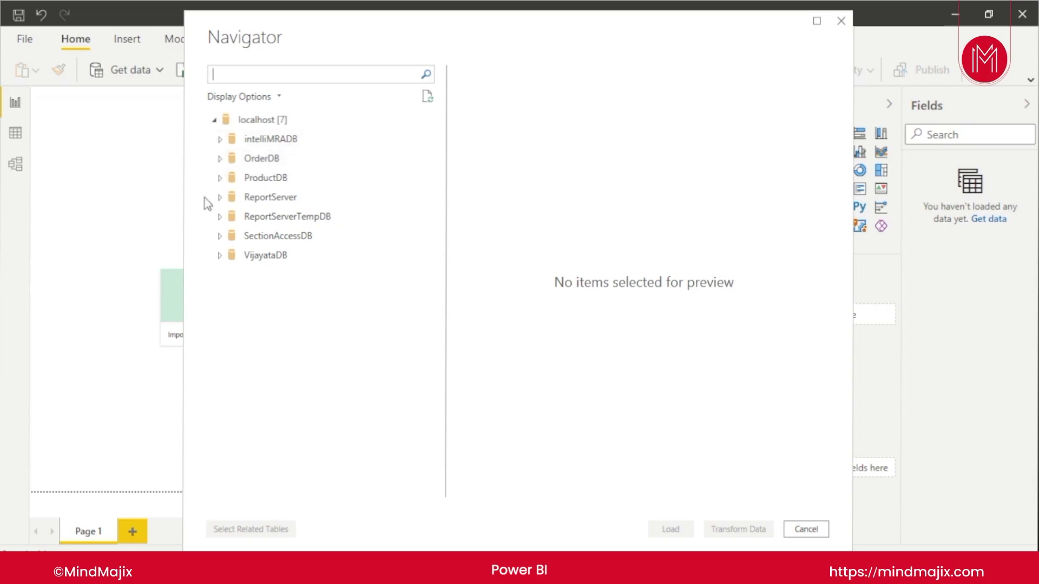
pyautogui.click(220, 162)
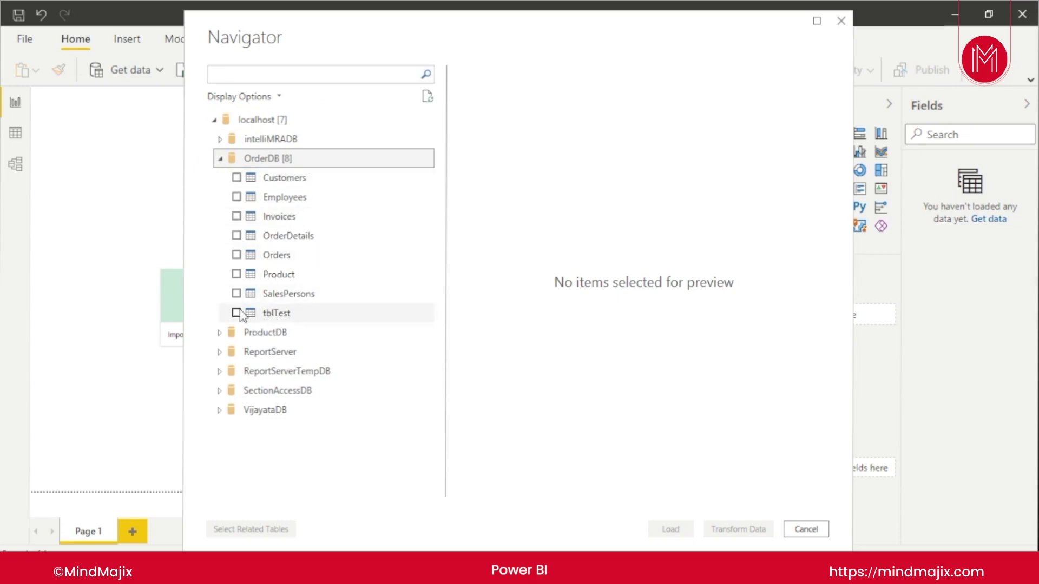
# Select the Customers, Employees, Invoices, OrderDetails, Orders, Product and SalesPersons tables and open them in Power Query Editor for transformation
pyautogui.click(236, 177)
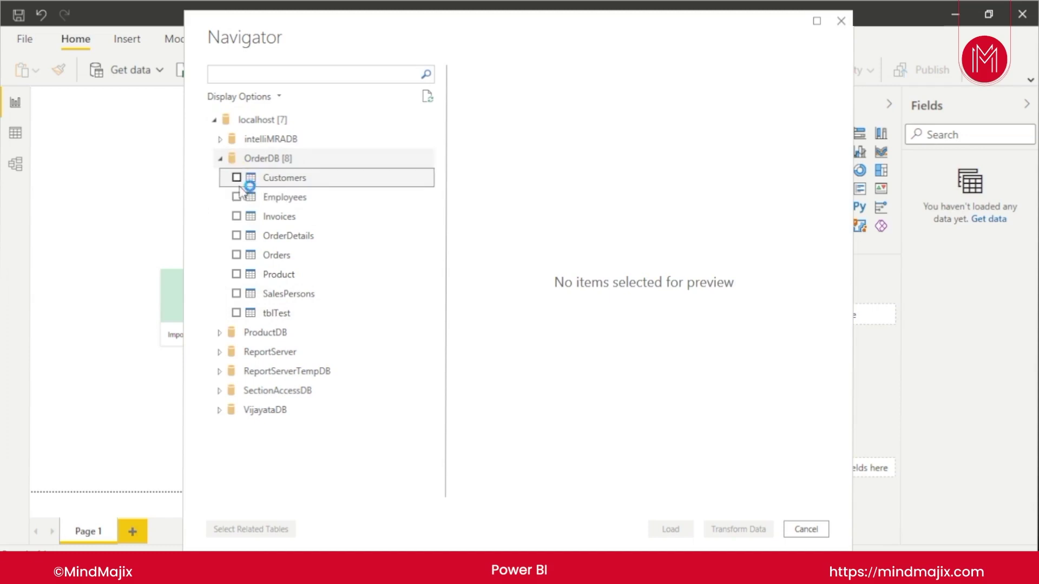
pyautogui.click(237, 197)
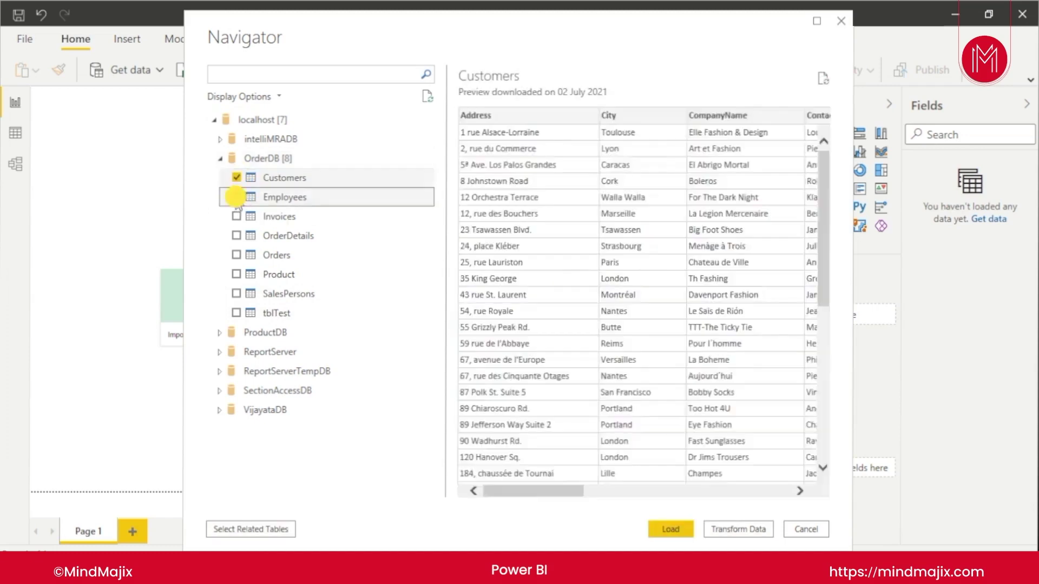
pyautogui.click(237, 217)
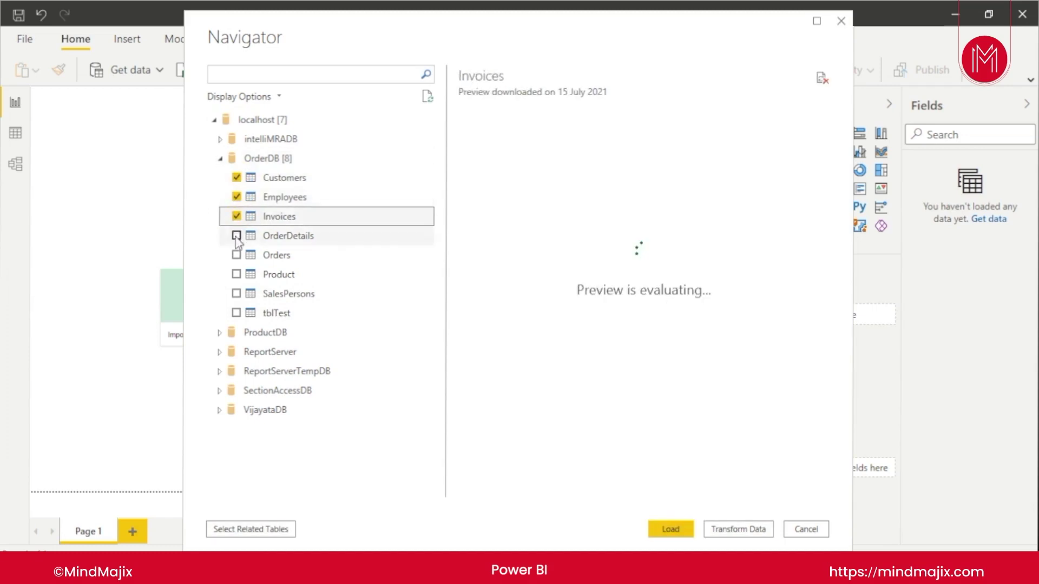
pyautogui.click(236, 236)
pyautogui.click(237, 254)
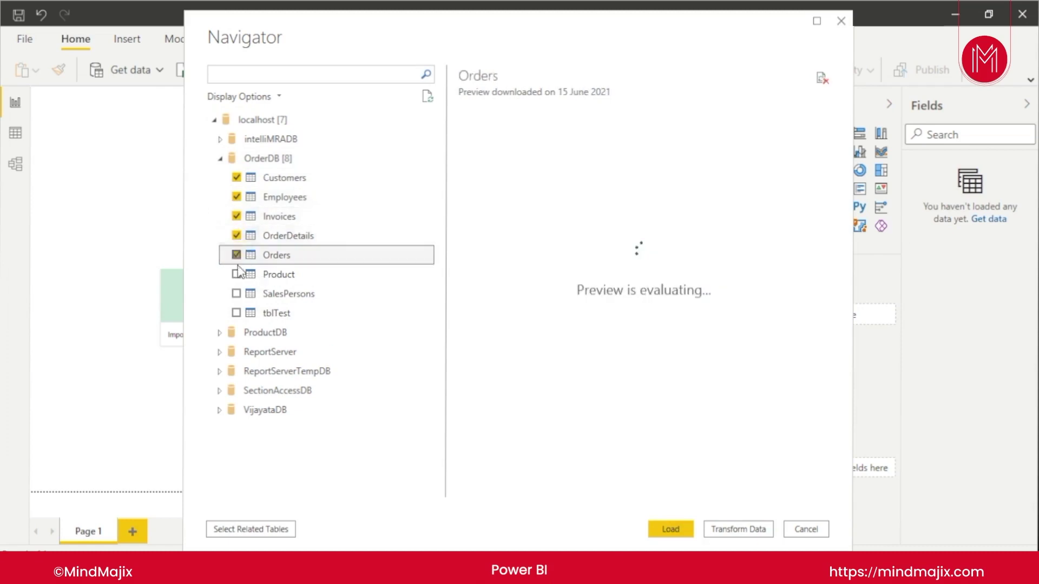
pyautogui.click(236, 274)
pyautogui.click(237, 294)
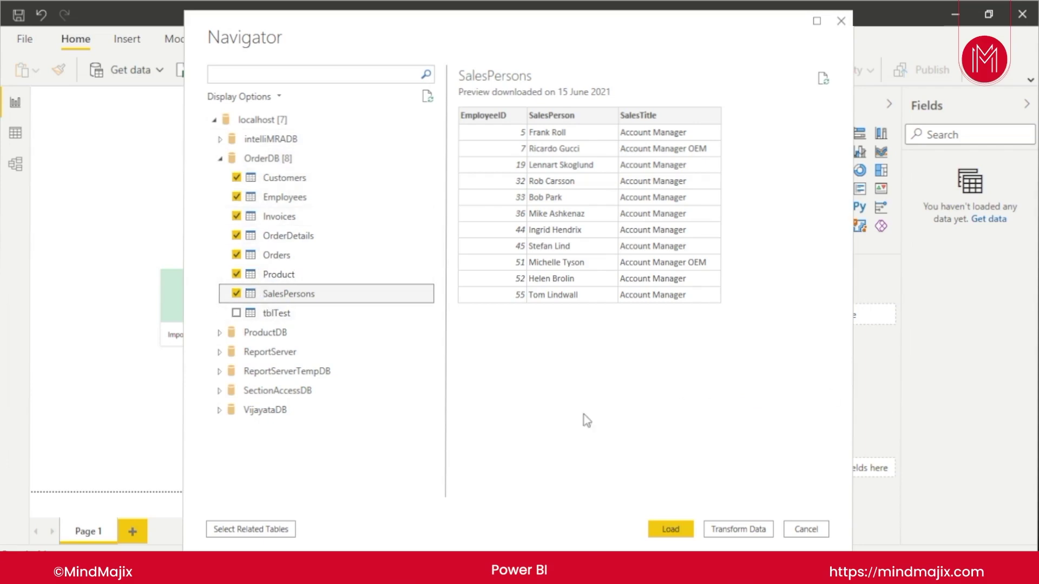
pyautogui.click(749, 527)
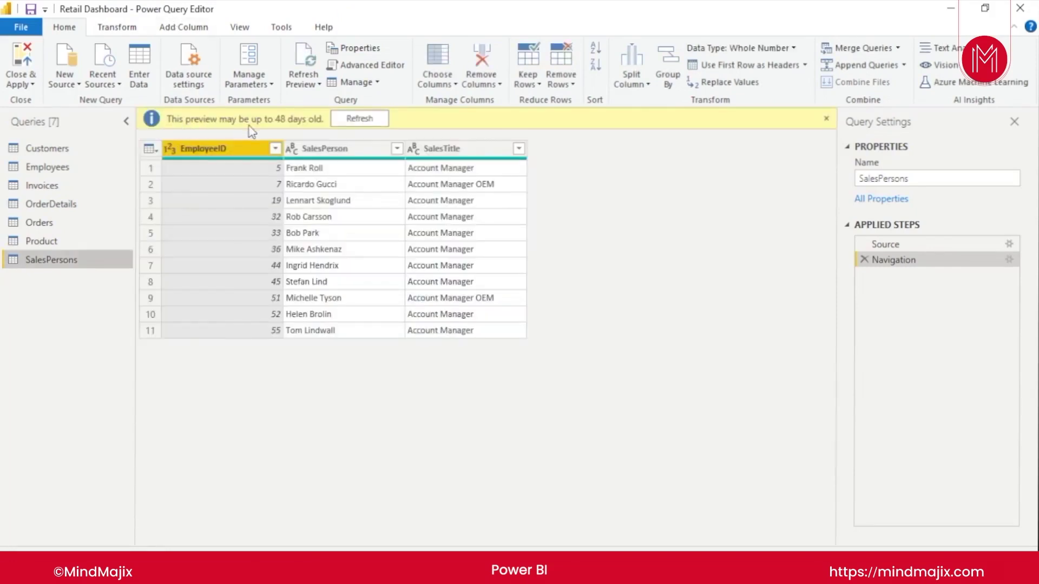
# Refresh the outdated data previews of the SalesPersons and Customers queries
pyautogui.click(364, 120)
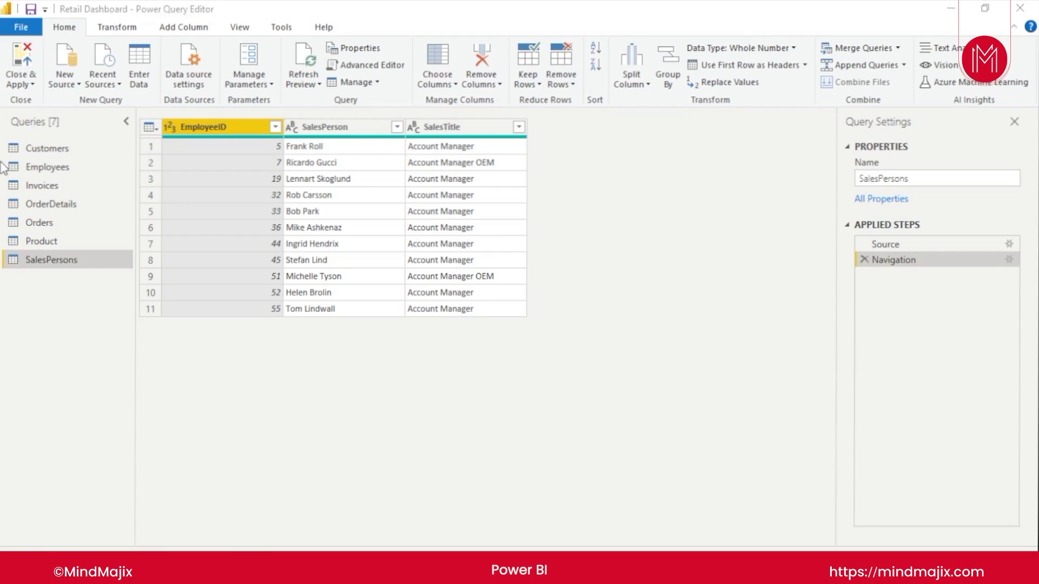
pyautogui.click(65, 149)
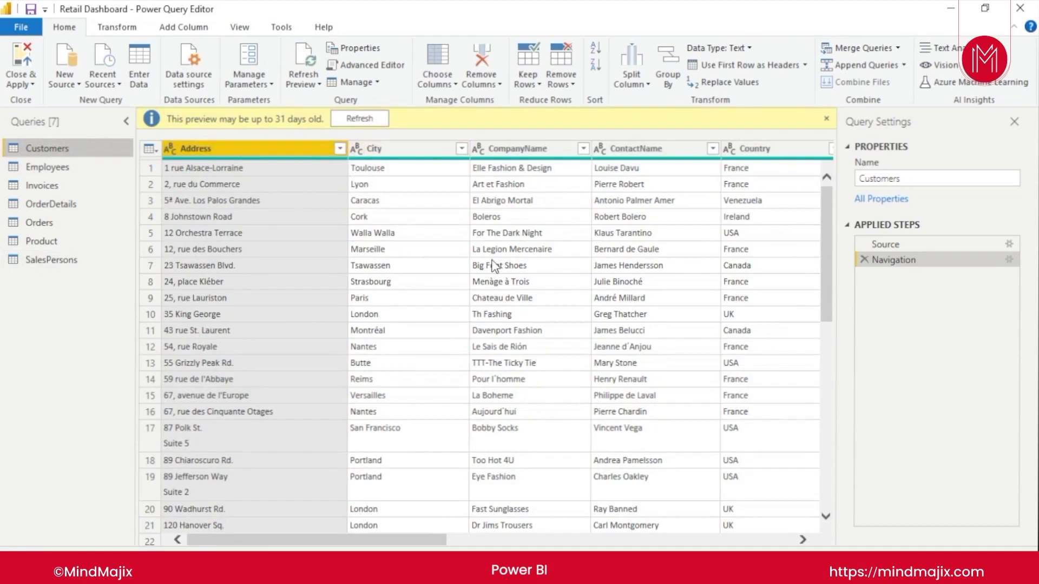
pyautogui.click(388, 121)
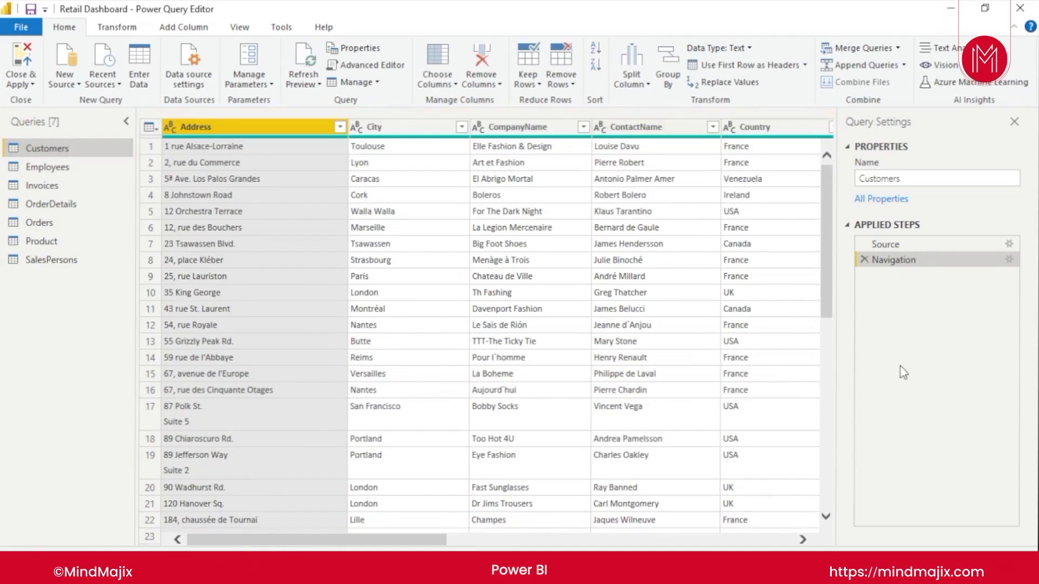
# Try to save the report, but cancel instead of applying the pending query changes
pyautogui.click(30, 9)
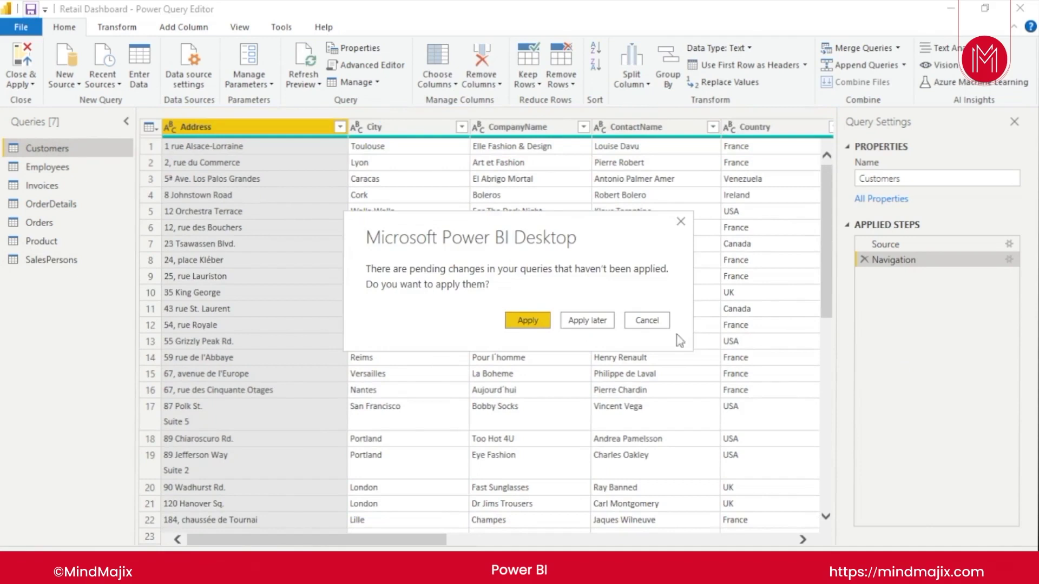
pyautogui.click(658, 321)
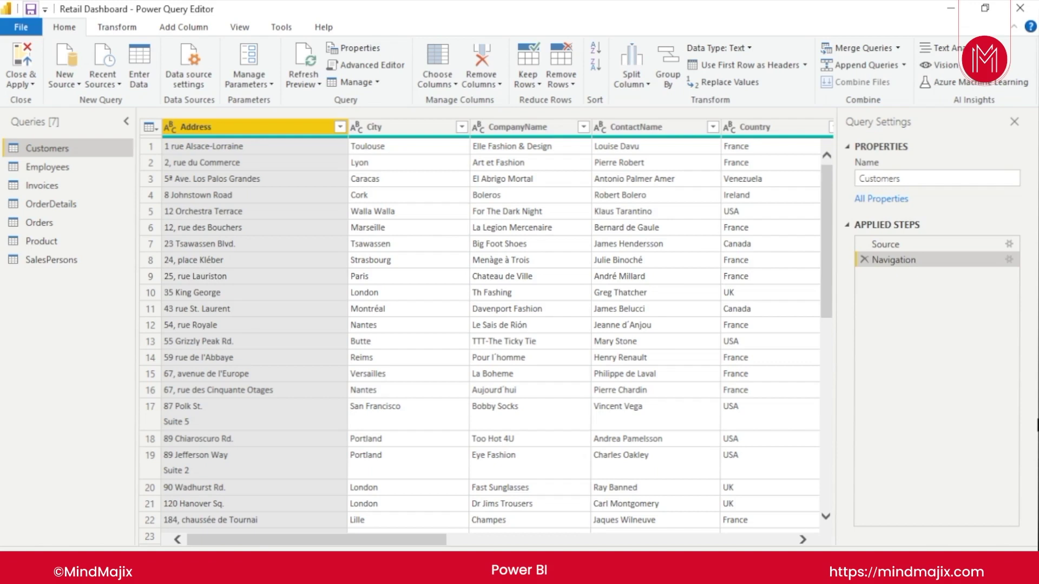
# Rename the Customers query's CompanyName column as Customer and its ContactName column as ContactPerson
pyautogui.scroll(-9, 333, 323)
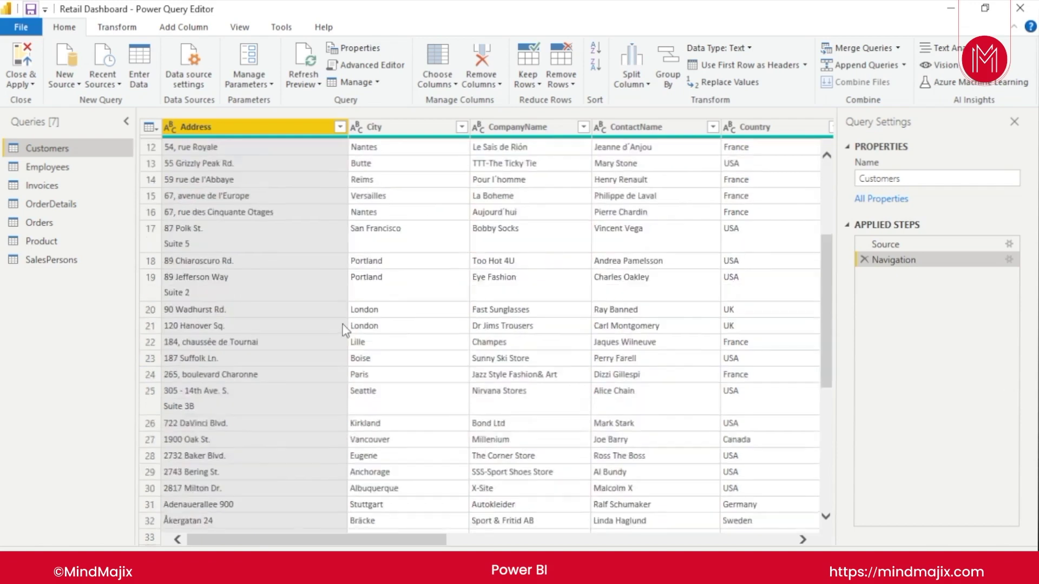
pyautogui.scroll(9, 344, 329)
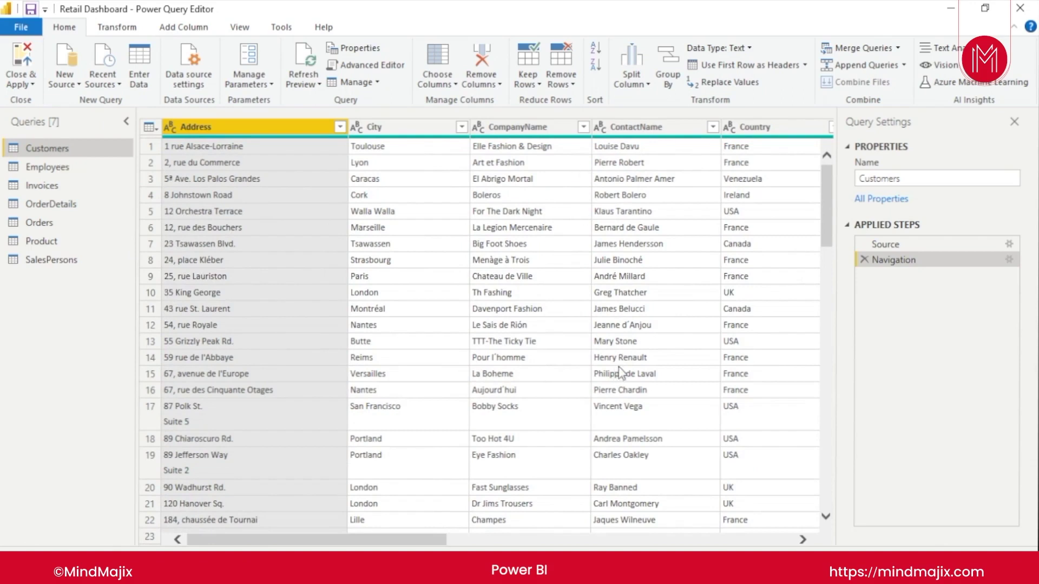
pyautogui.doubleClick(527, 130)
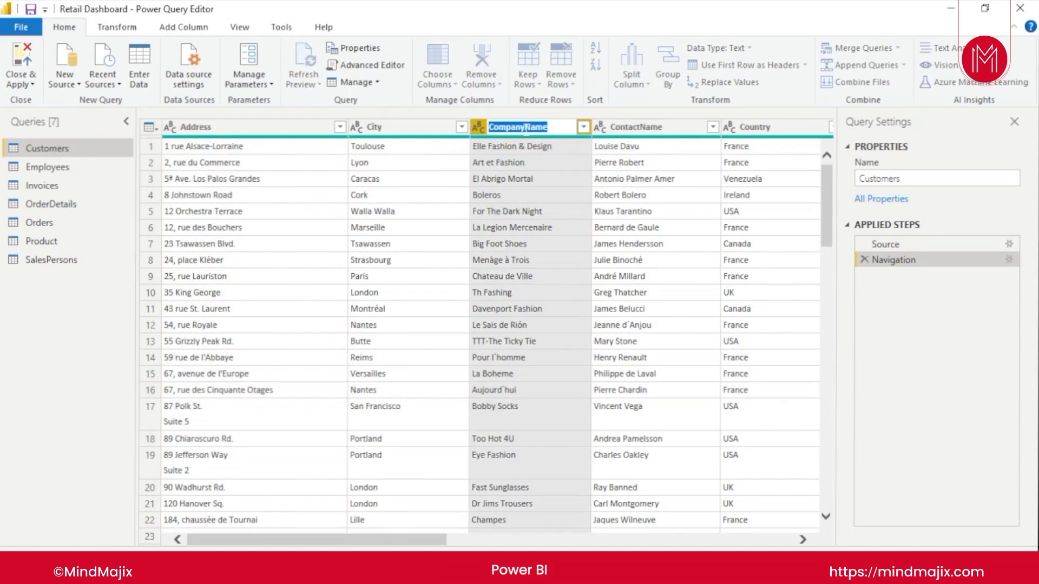
pyautogui.write('Customer')
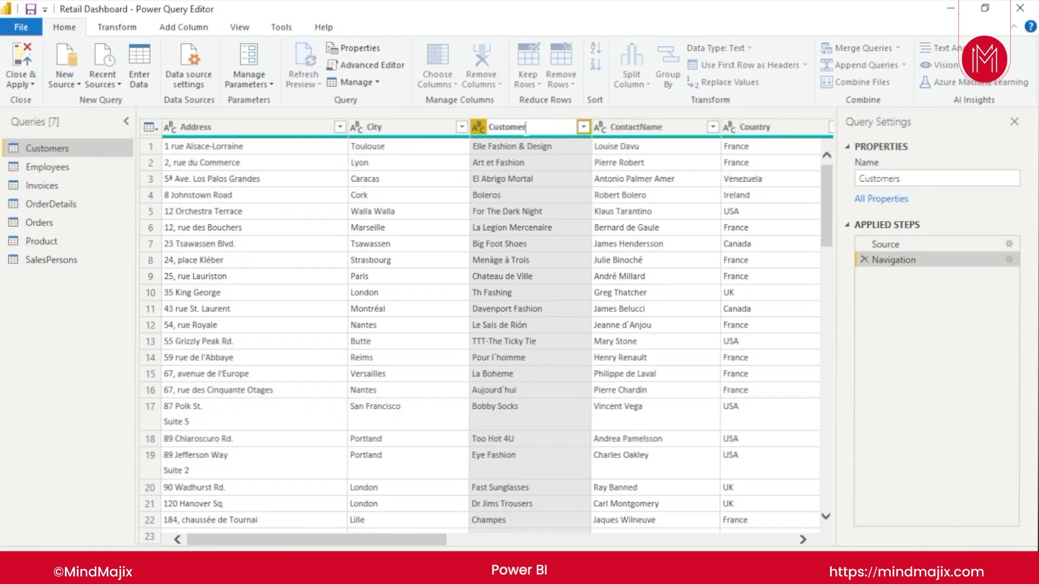
pyautogui.press('Tab')
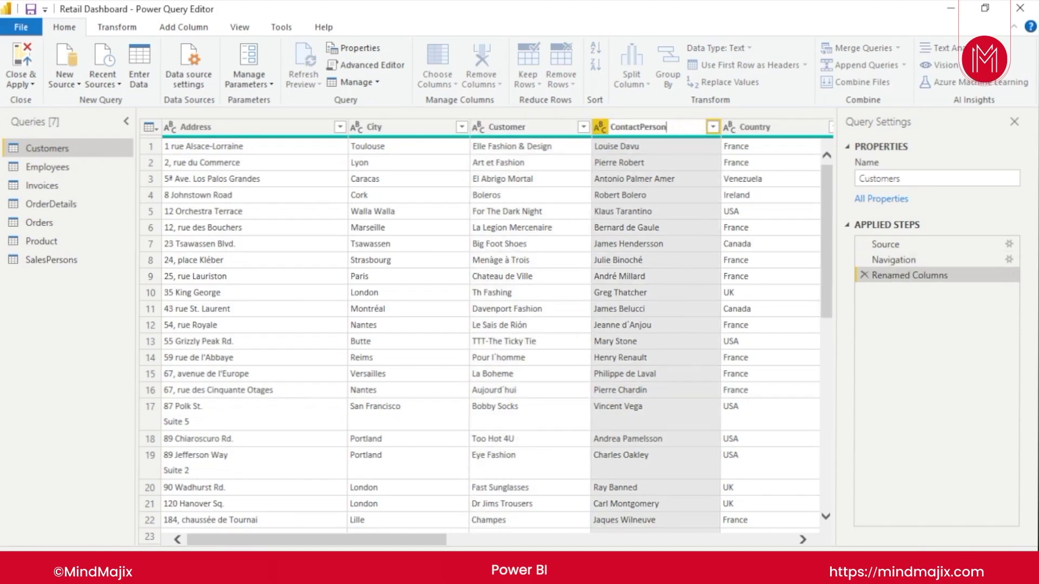
pyautogui.click(916, 371)
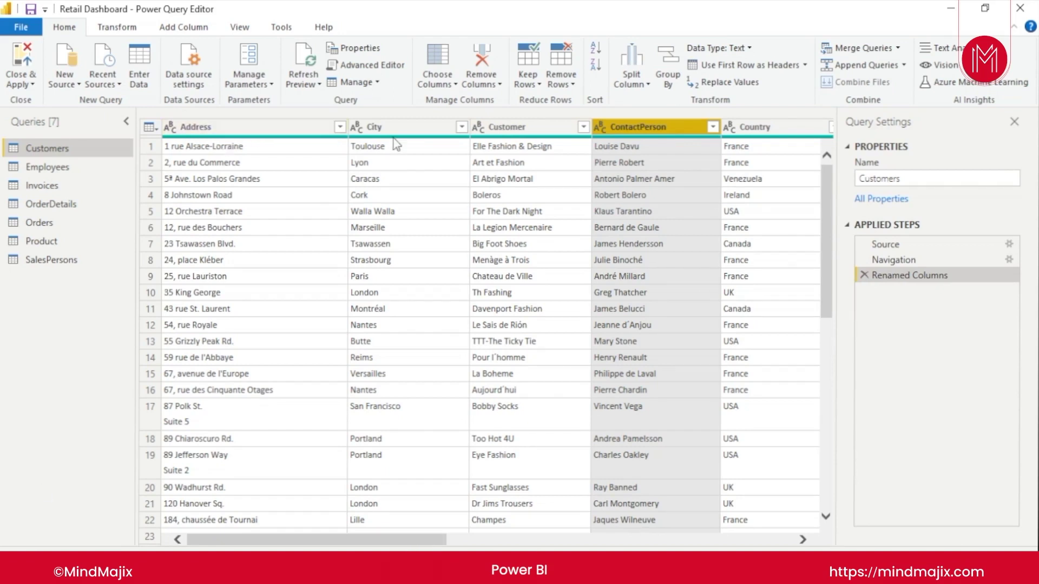
# Move the CustomerID column in the Customers query to between the Customer and ContactPerson columns
pyautogui.moveTo(424, 540); pyautogui.dragTo(847, 533)
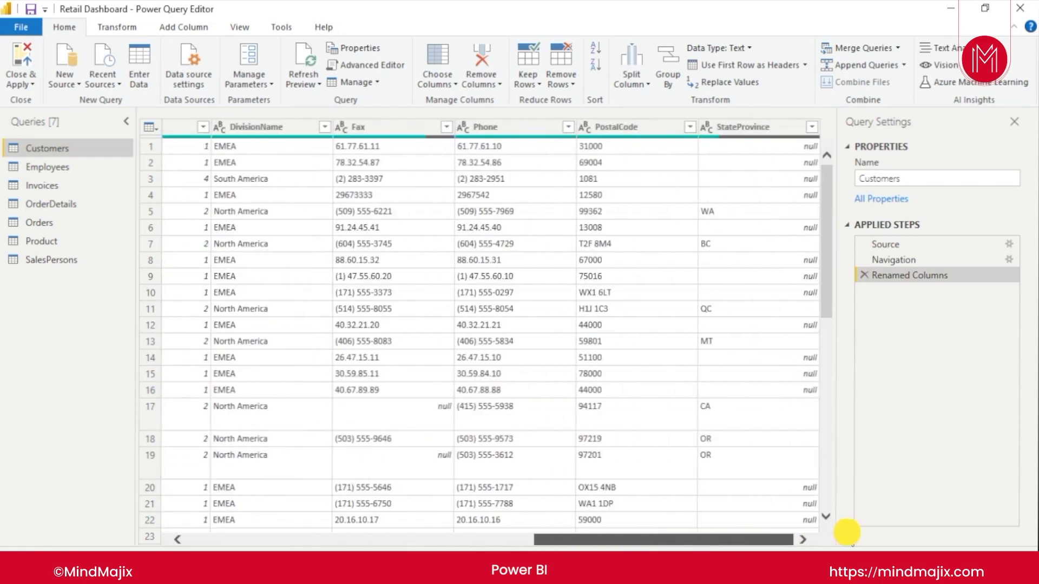
pyautogui.moveTo(769, 540); pyautogui.dragTo(565, 539)
pyautogui.click(511, 128)
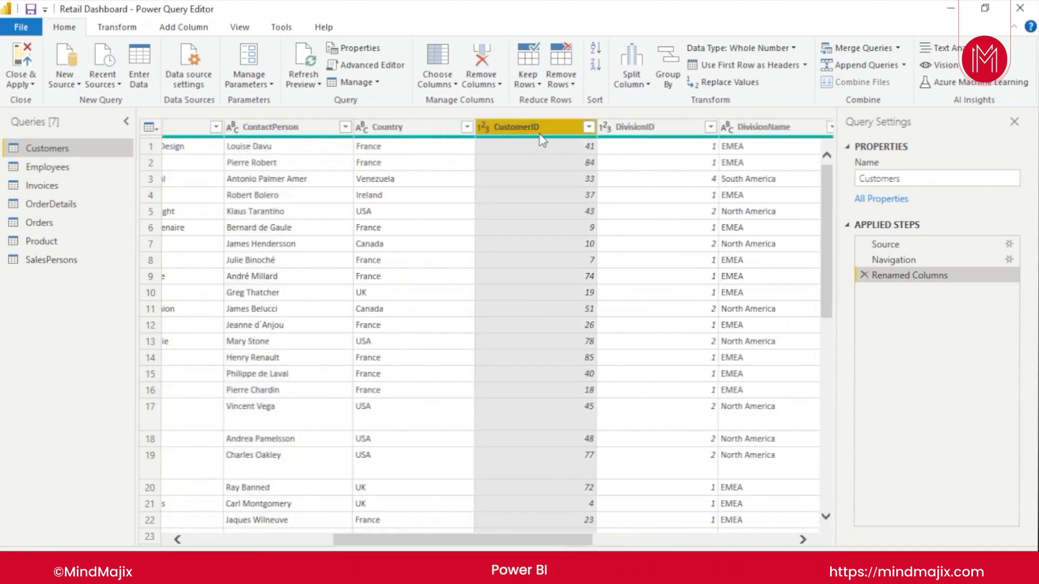
pyautogui.moveTo(541, 126); pyautogui.dragTo(236, 126)
pyautogui.moveTo(531, 545); pyautogui.dragTo(359, 533)
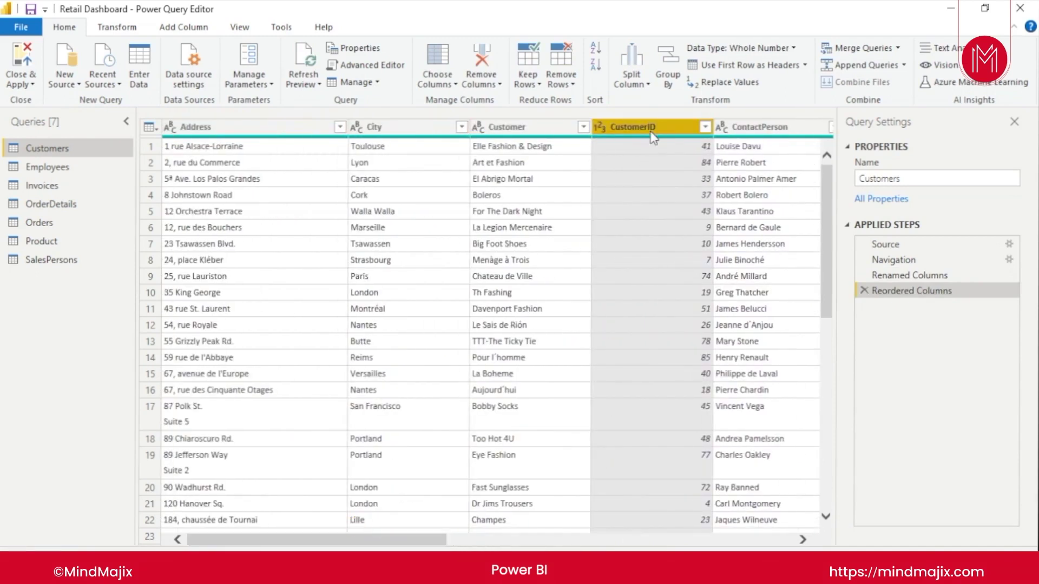
# Reorder the Customers query so its first three columns are CustomerID, Customer and ContactPerson, ahead of Address
pyautogui.moveTo(654, 138); pyautogui.dragTo(244, 133)
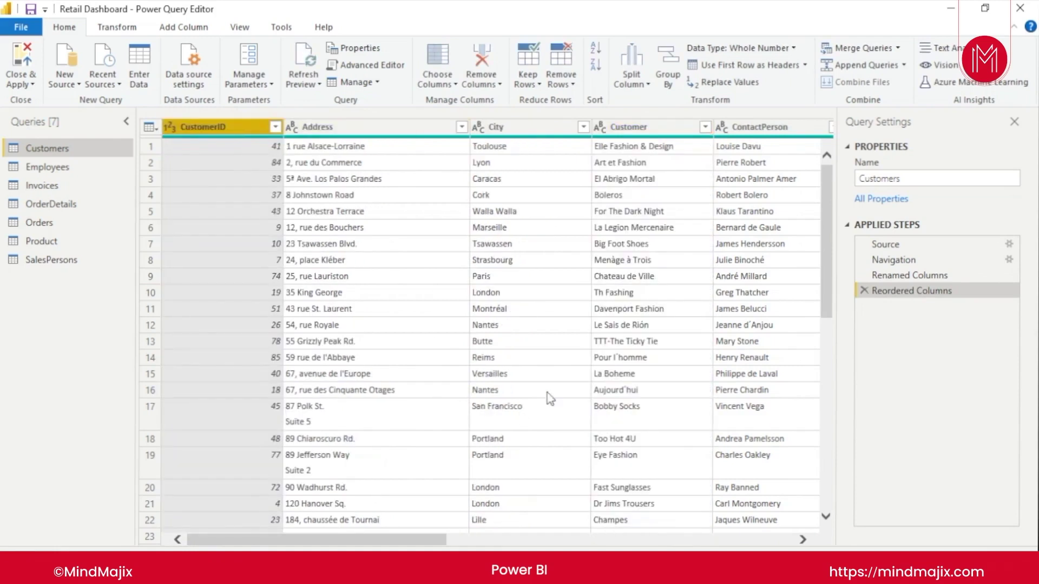
pyautogui.click(272, 125)
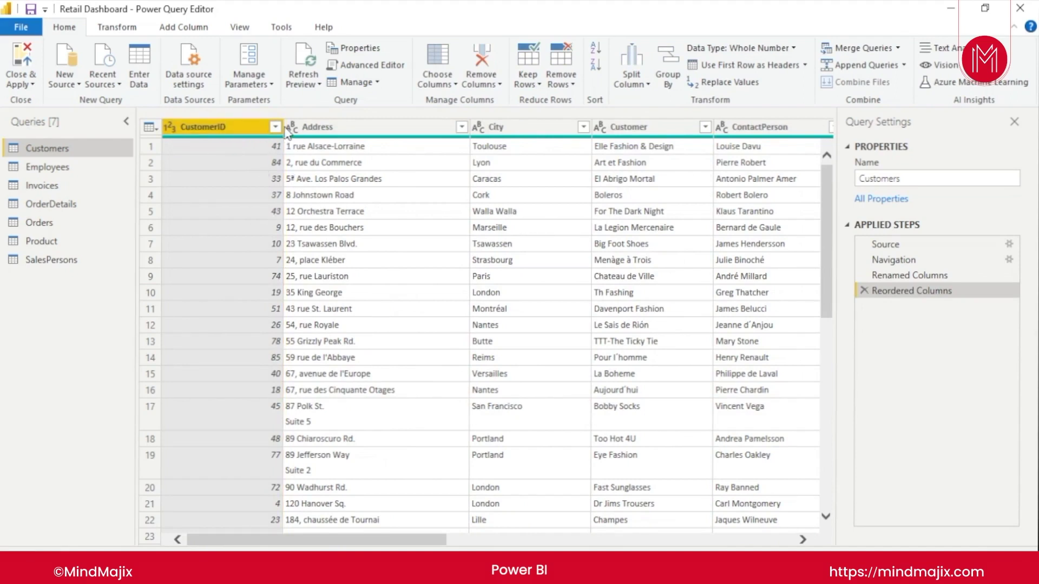
pyautogui.click(349, 134)
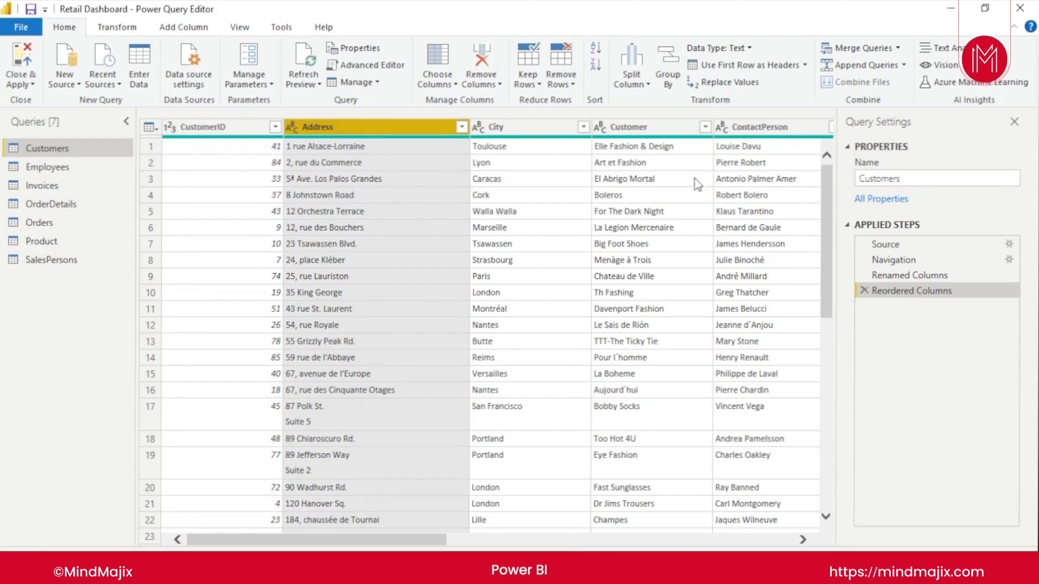
pyautogui.click(660, 133)
pyautogui.moveTo(667, 132); pyautogui.dragTo(394, 126)
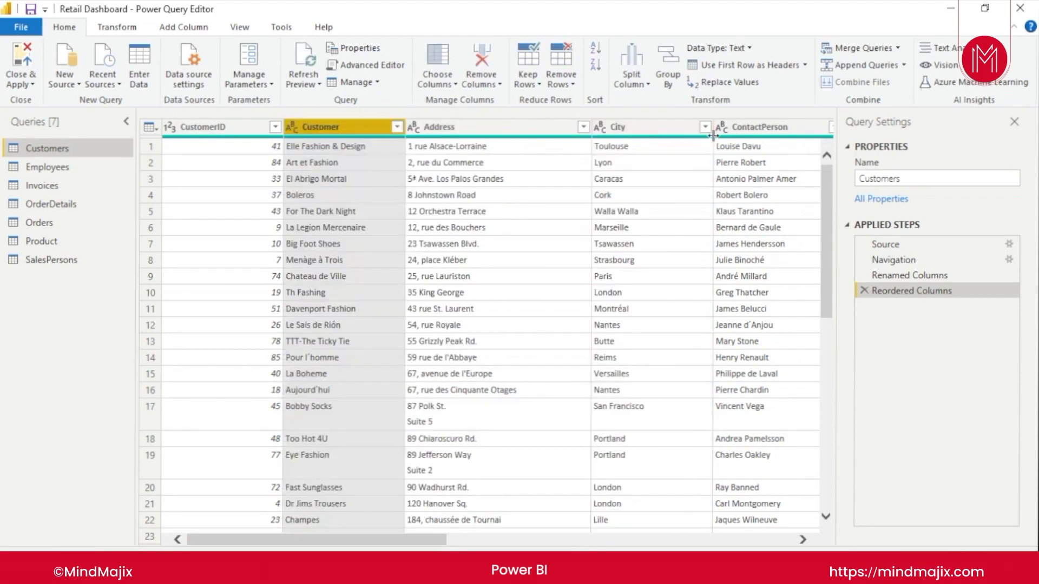
pyautogui.moveTo(777, 133); pyautogui.dragTo(465, 129)
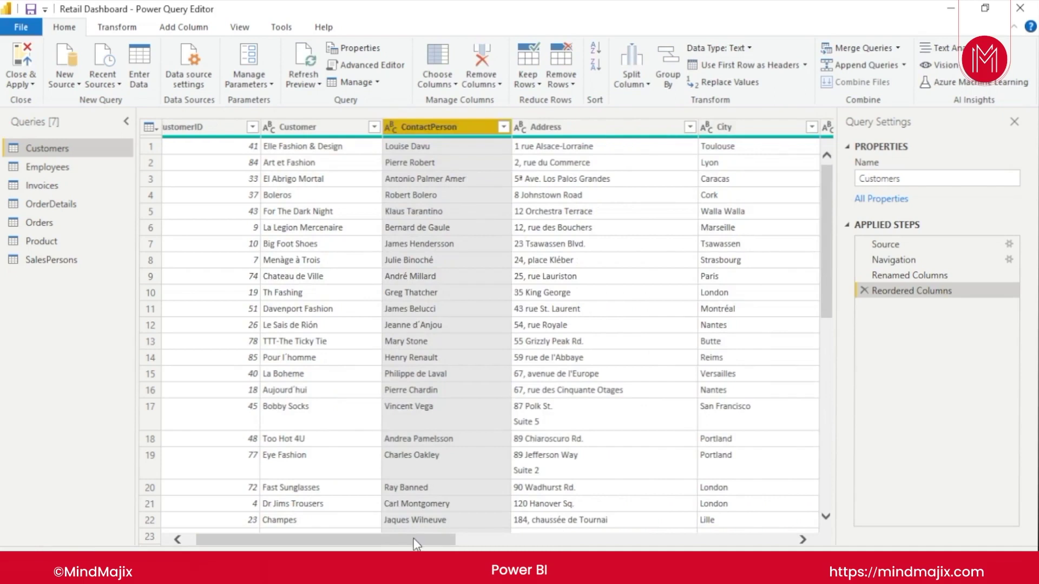
# Move the Country column to directly before Address and place DivisionName between ContactPerson and Country
pyautogui.moveTo(415, 543); pyautogui.dragTo(542, 541)
pyautogui.moveTo(563, 127); pyautogui.dragTo(332, 137)
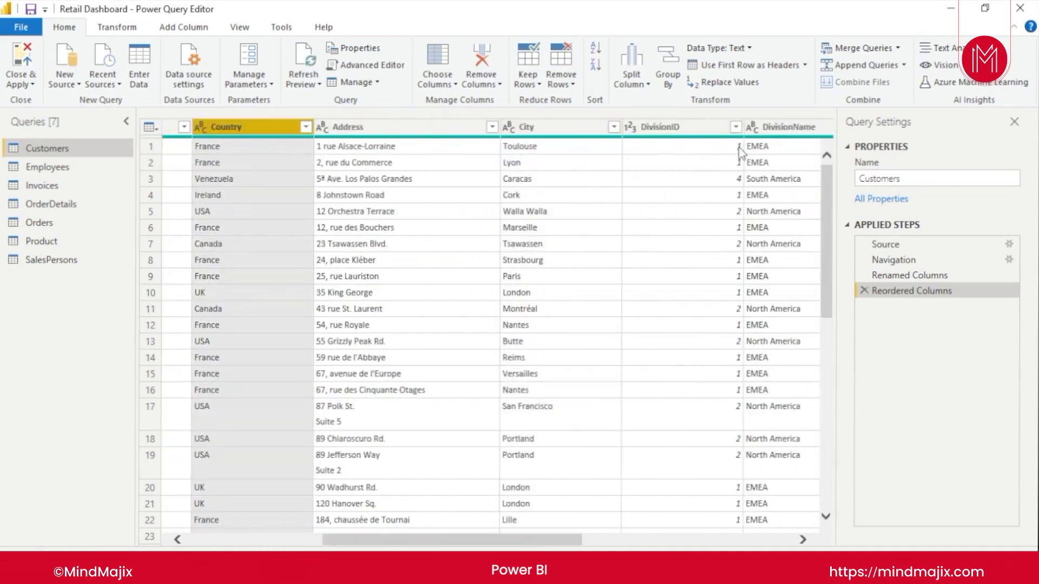
pyautogui.moveTo(556, 545); pyautogui.dragTo(664, 541)
pyautogui.click(550, 135)
pyautogui.moveTo(550, 135); pyautogui.dragTo(262, 133)
pyautogui.moveTo(526, 541); pyautogui.dragTo(369, 539)
pyautogui.moveTo(692, 128); pyautogui.dragTo(403, 138)
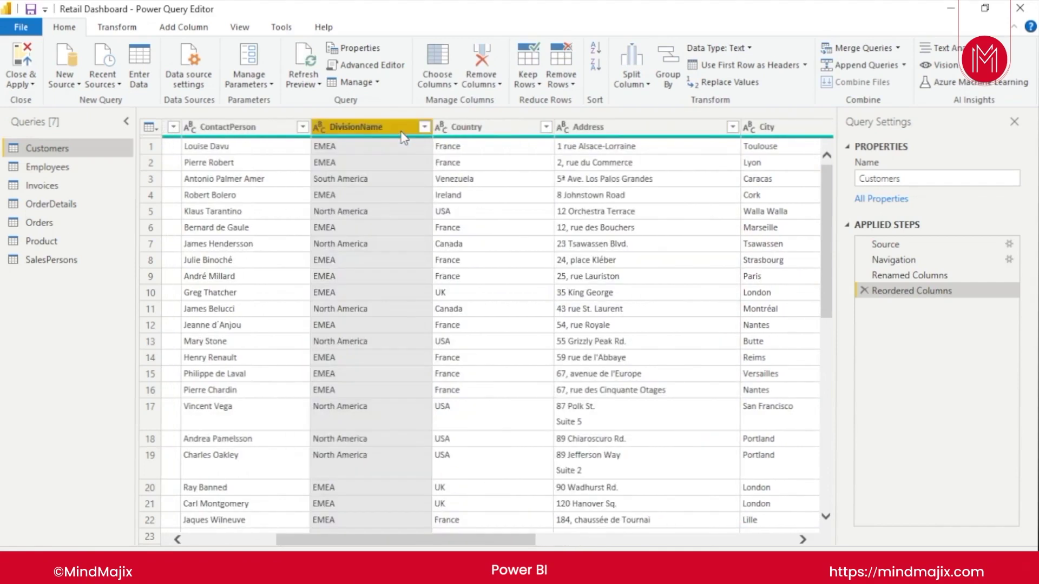
# Rename the DivisionName column as Division and move the City column to between Country and Address
pyautogui.doubleClick(385, 128)
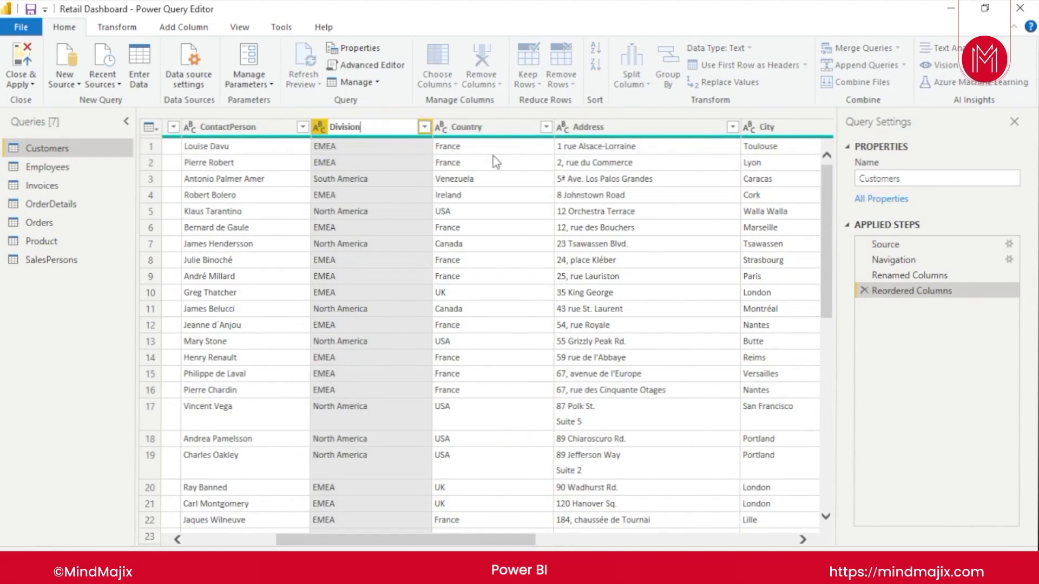
pyautogui.press('Return')
pyautogui.moveTo(767, 127); pyautogui.dragTo(579, 129)
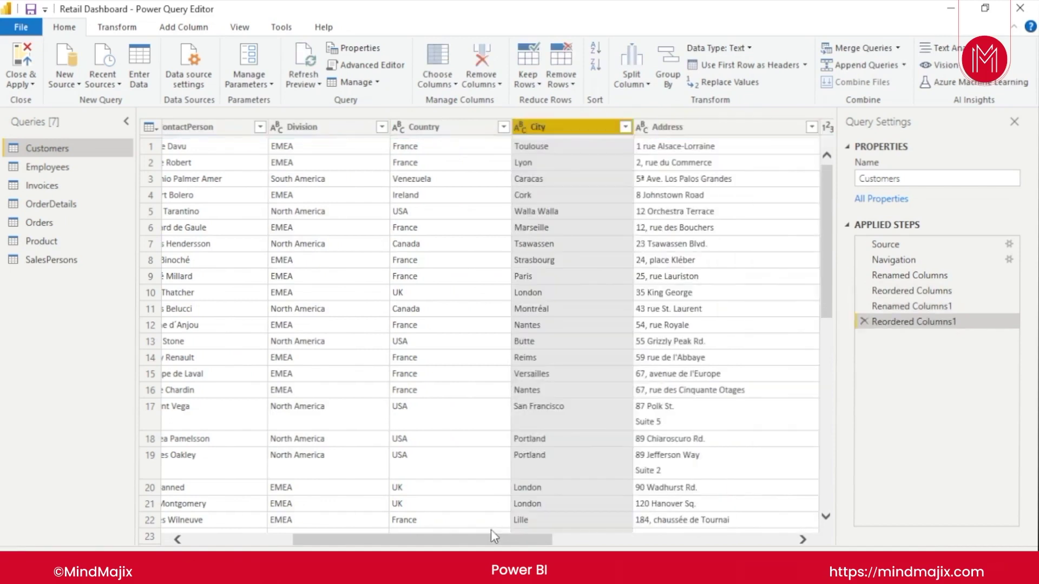
# Move the StateProvince column to between Country and City and rename it as State
pyautogui.moveTo(480, 539); pyautogui.dragTo(759, 531)
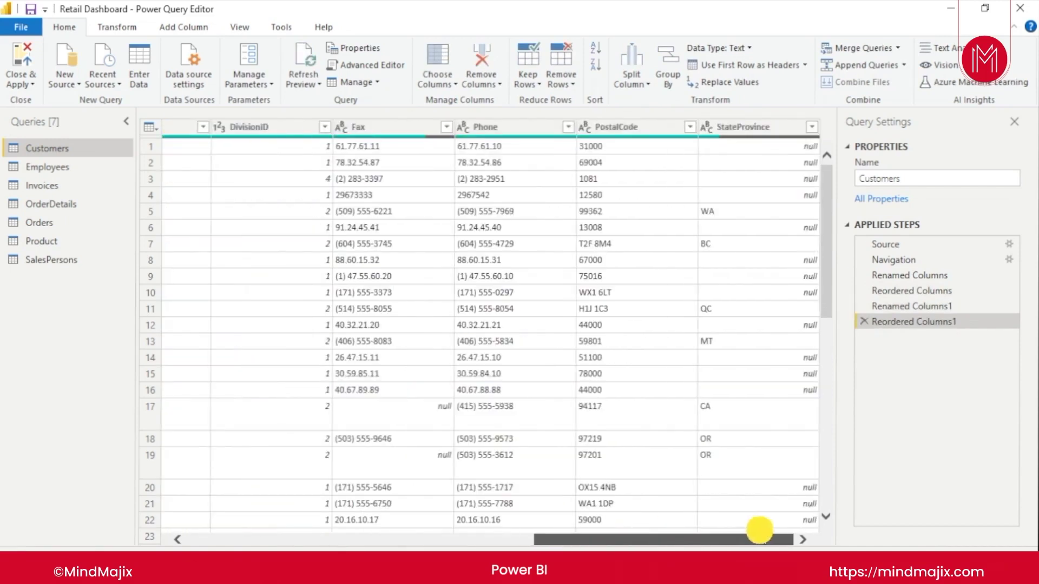
pyautogui.moveTo(757, 126); pyautogui.dragTo(217, 128)
pyautogui.moveTo(649, 540); pyautogui.dragTo(420, 533)
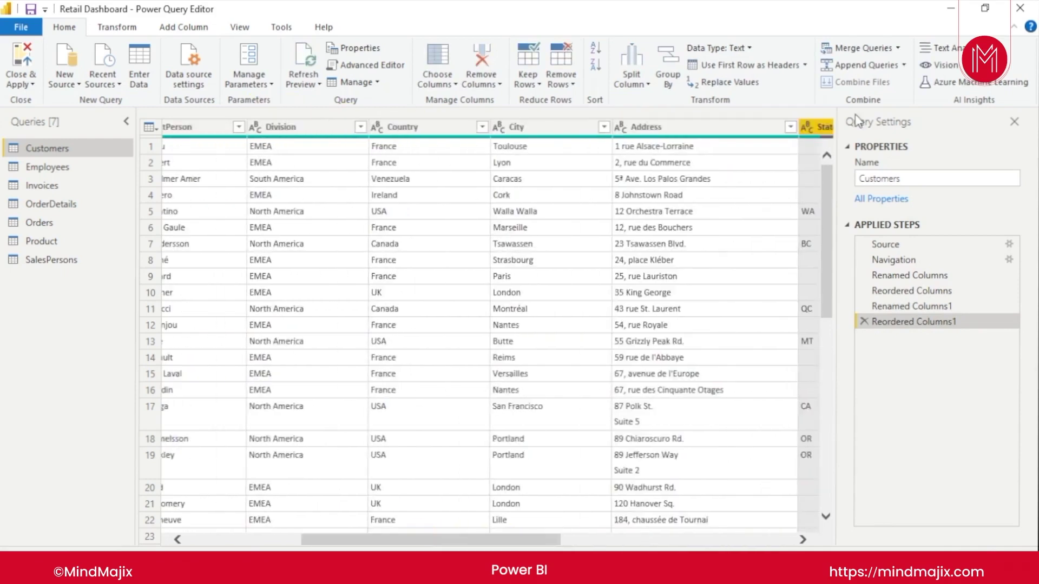
pyautogui.moveTo(811, 128); pyautogui.dragTo(515, 147)
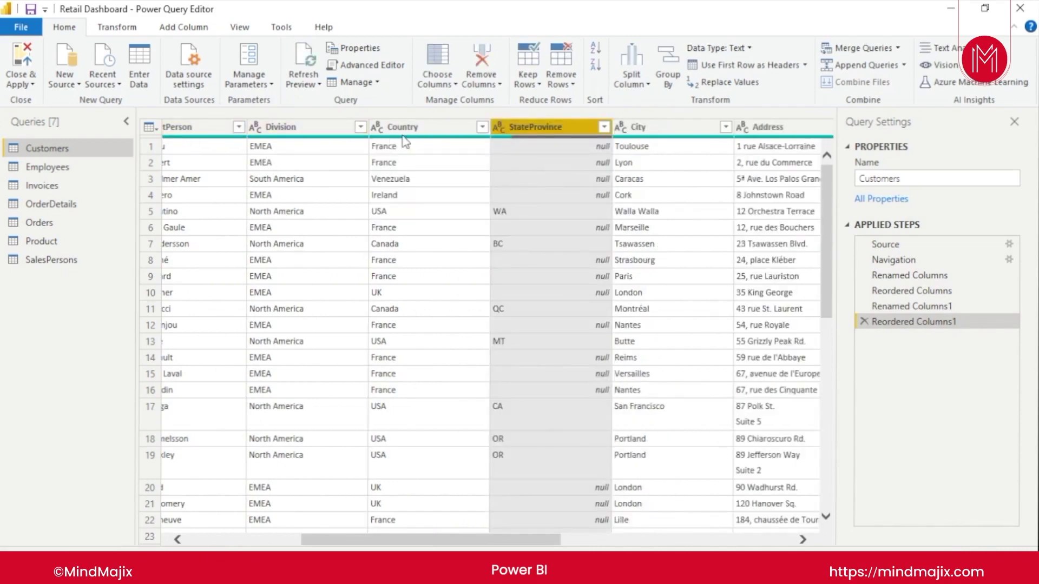
pyautogui.doubleClick(571, 127)
pyautogui.press('End')
pyautogui.press('BackSpace')
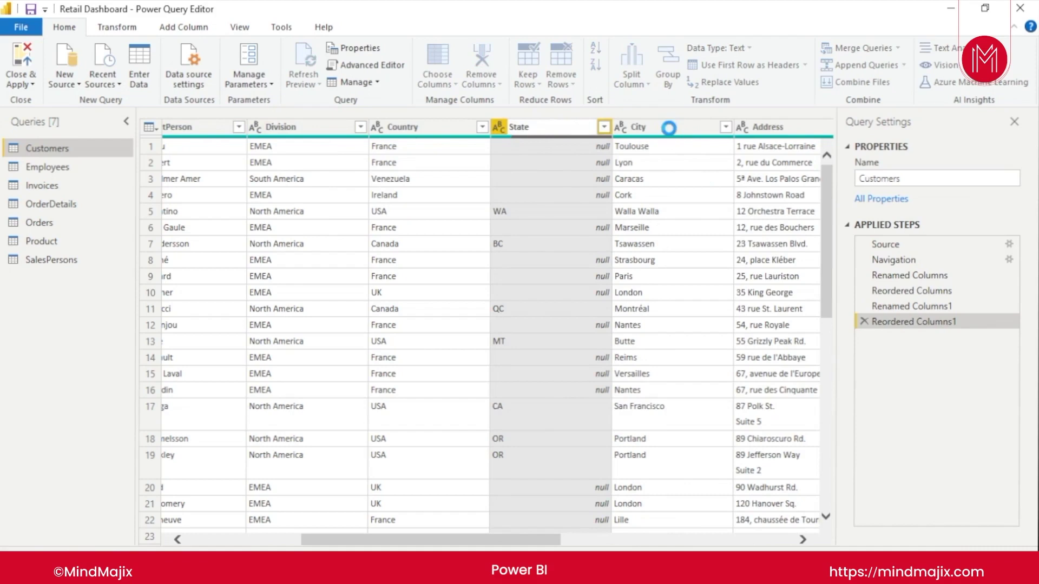
pyautogui.press('Return')
pyautogui.click(771, 127)
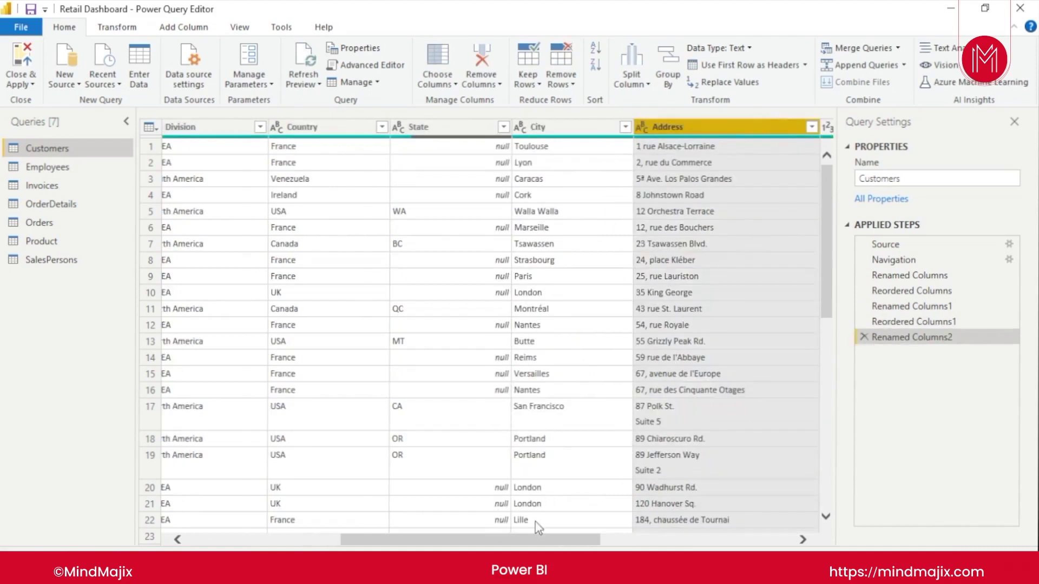
# Remove the Fax column from the Customers query, and delete that applied removal step again
pyautogui.moveTo(533, 540); pyautogui.dragTo(725, 533)
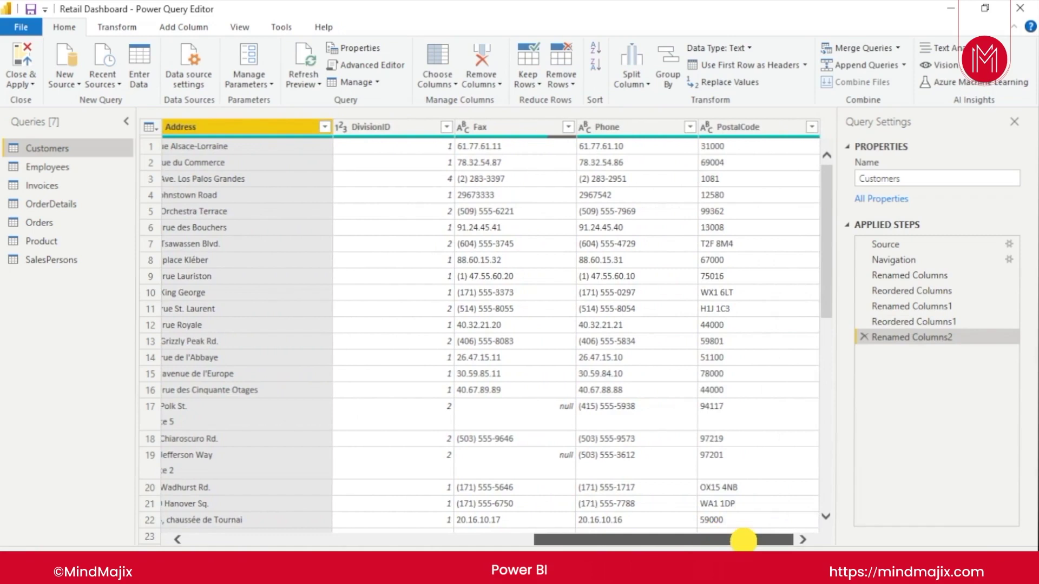
pyautogui.click(497, 128)
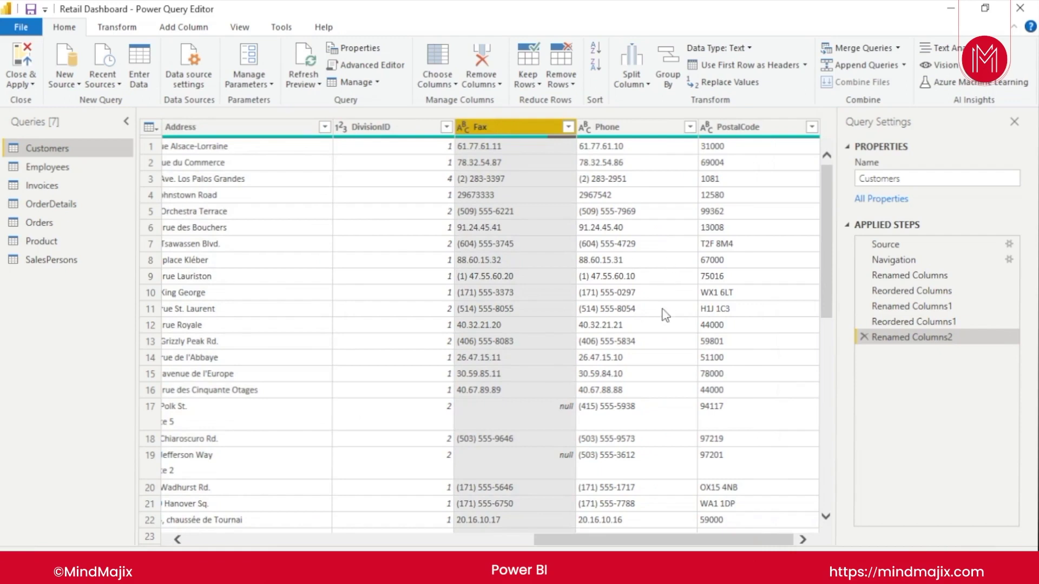
pyautogui.click(476, 59)
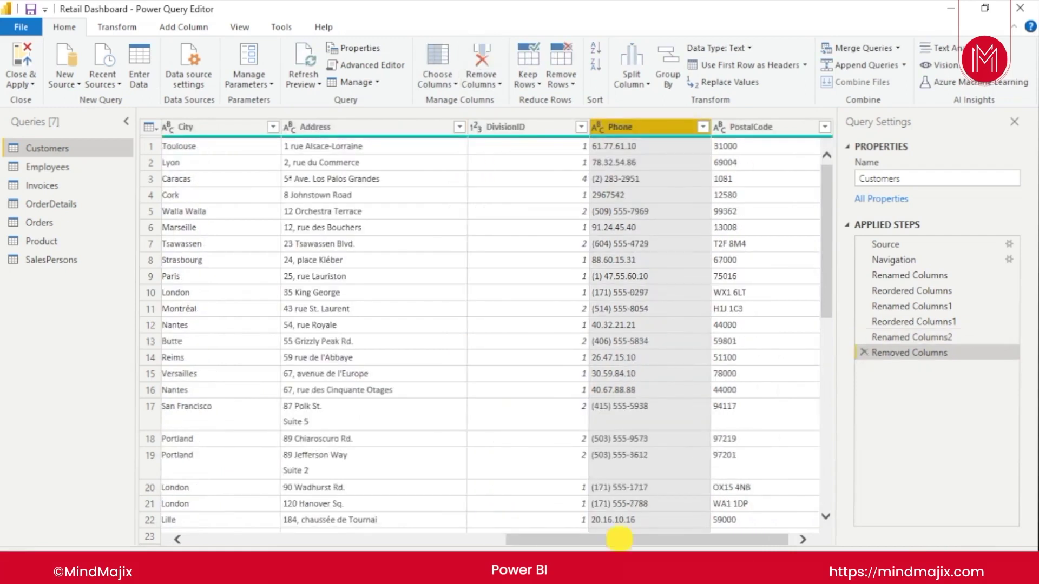
pyautogui.moveTo(622, 544); pyautogui.dragTo(628, 543)
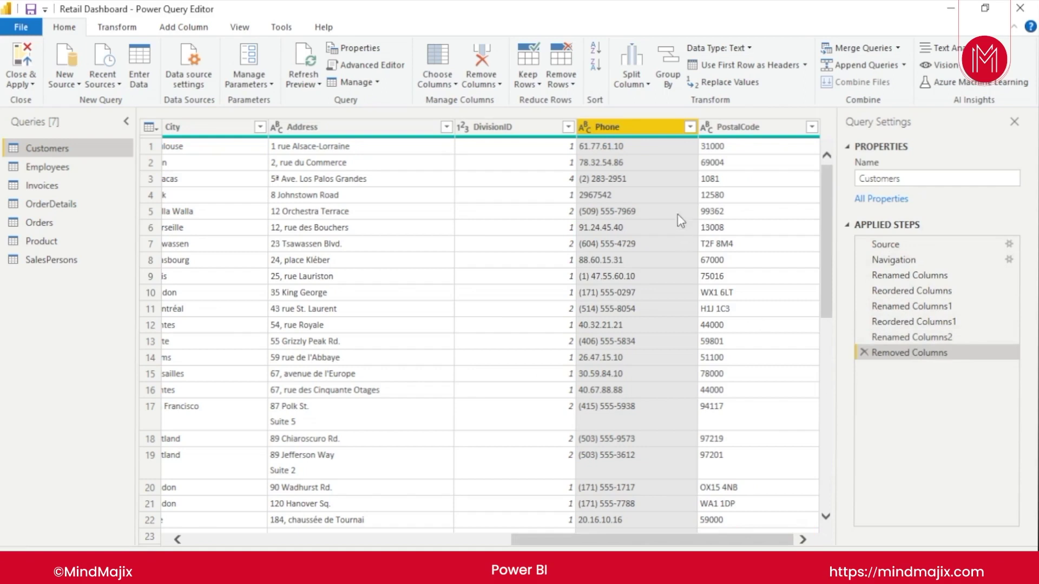
pyautogui.click(864, 353)
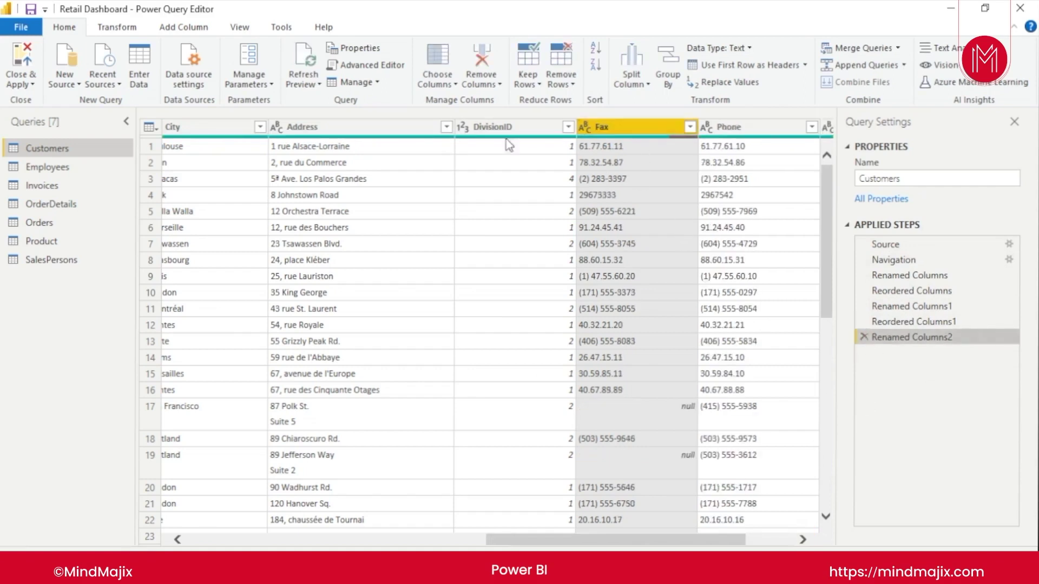
# Remove the Fax and DivisionID columns from the Customers query
pyautogui.click(480, 63)
pyautogui.moveTo(685, 544); pyautogui.dragTo(777, 538)
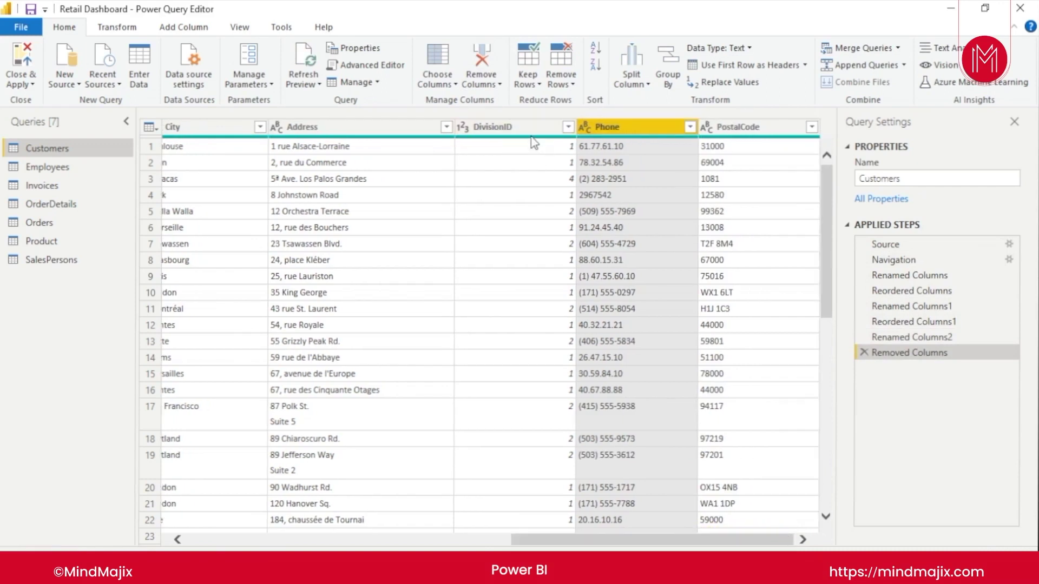
pyautogui.click(522, 127)
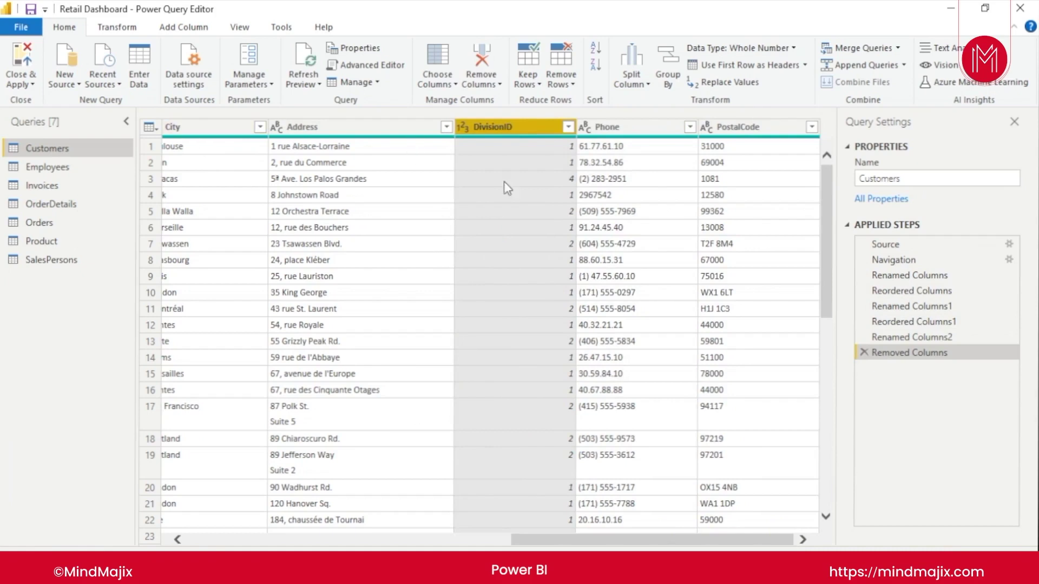
pyautogui.click(488, 56)
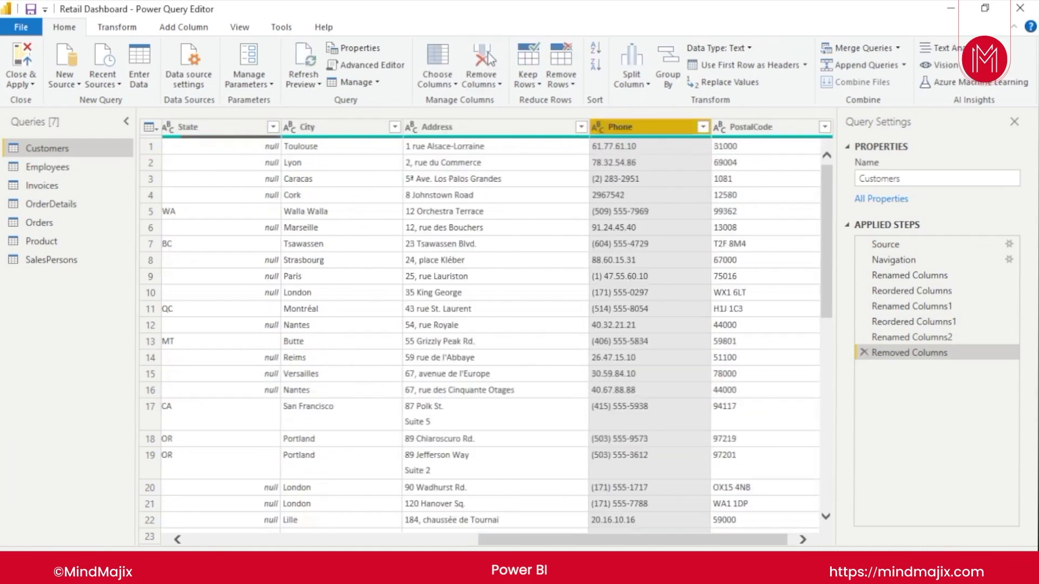
# Review the reordered columns and the rows of the Customers query
pyautogui.moveTo(711, 539); pyautogui.dragTo(330, 521)
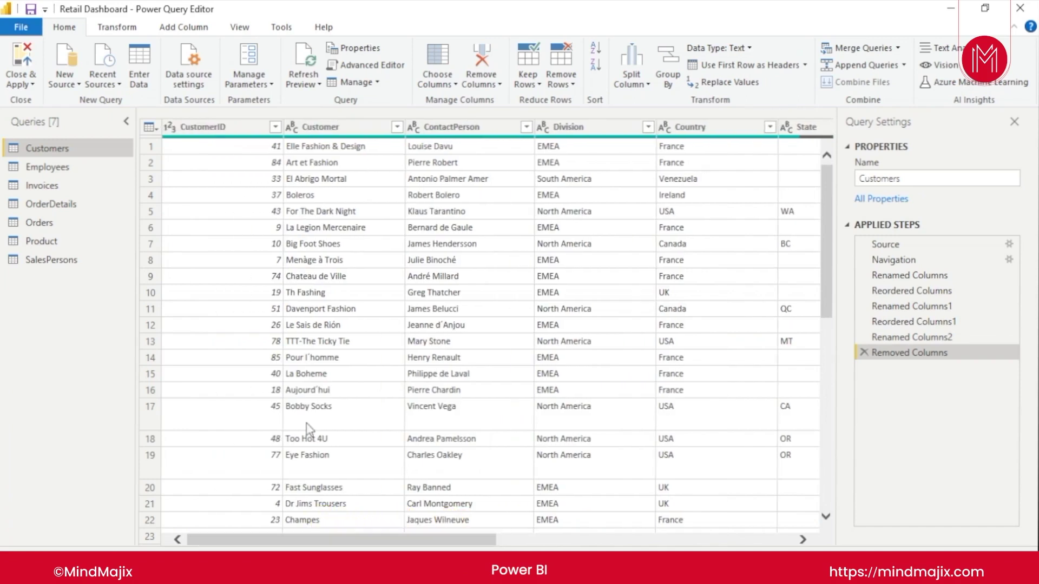
pyautogui.scroll(-5, 341, 352)
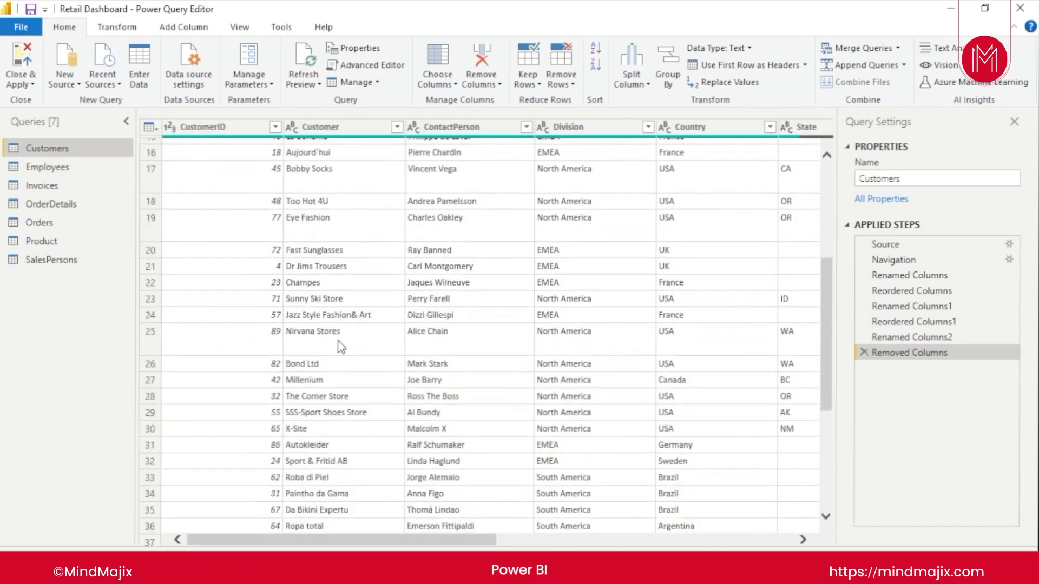
pyautogui.scroll(-4, 341, 346)
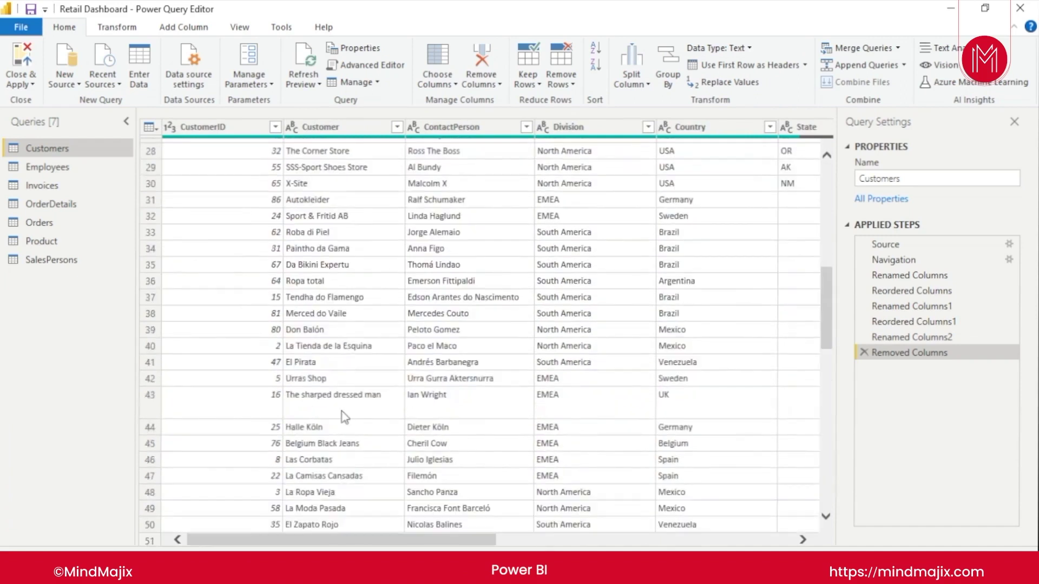
pyautogui.scroll(9, 346, 485)
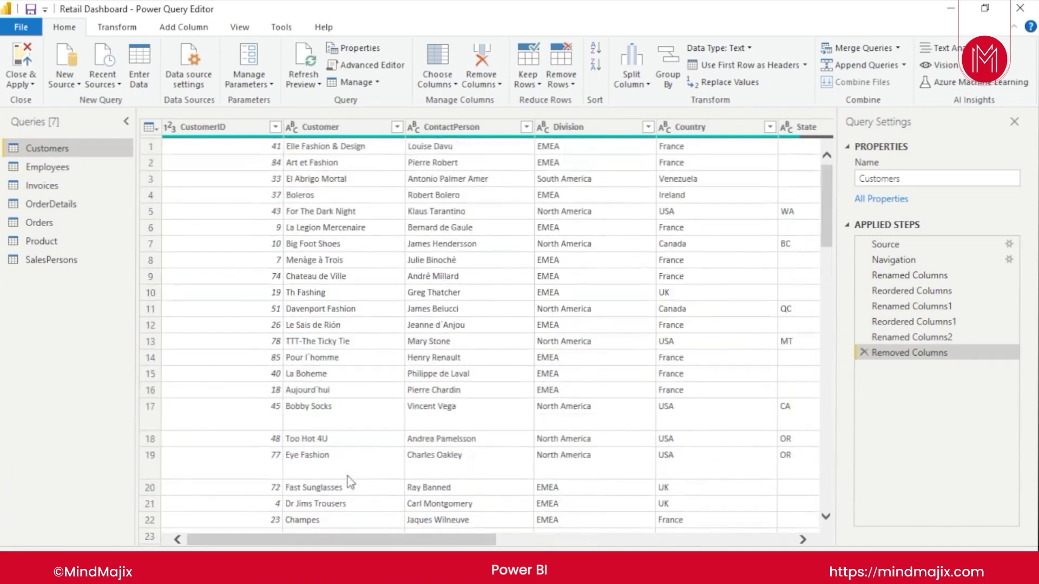
pyautogui.scroll(-20, 351, 481)
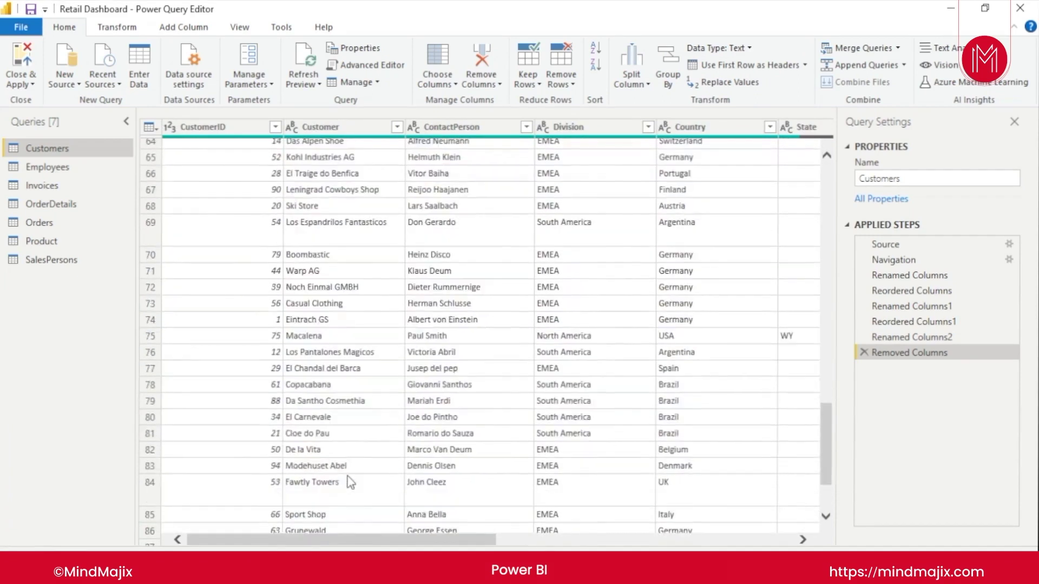
pyautogui.scroll(-1, 351, 481)
pyautogui.scroll(20, 374, 501)
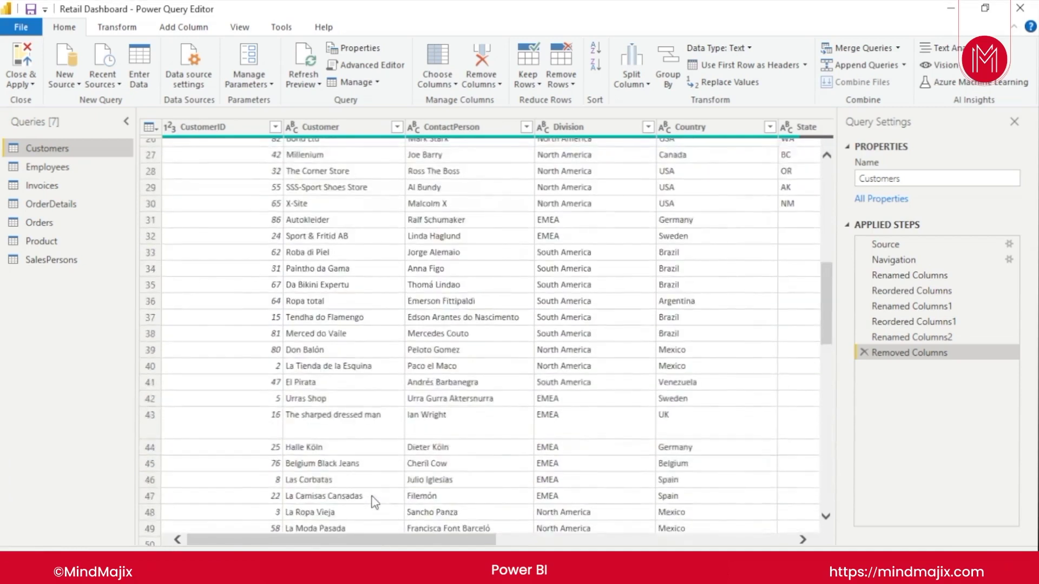
# Rename the Name column of the Employees query as Employee
pyautogui.click(39, 168)
pyautogui.click(358, 118)
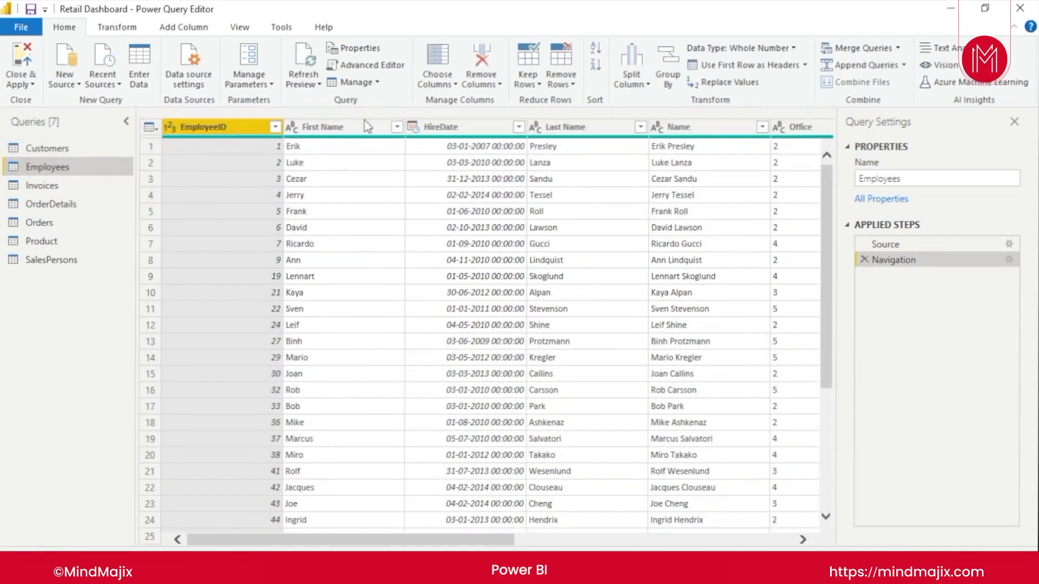
pyautogui.doubleClick(718, 130)
pyautogui.click(690, 127)
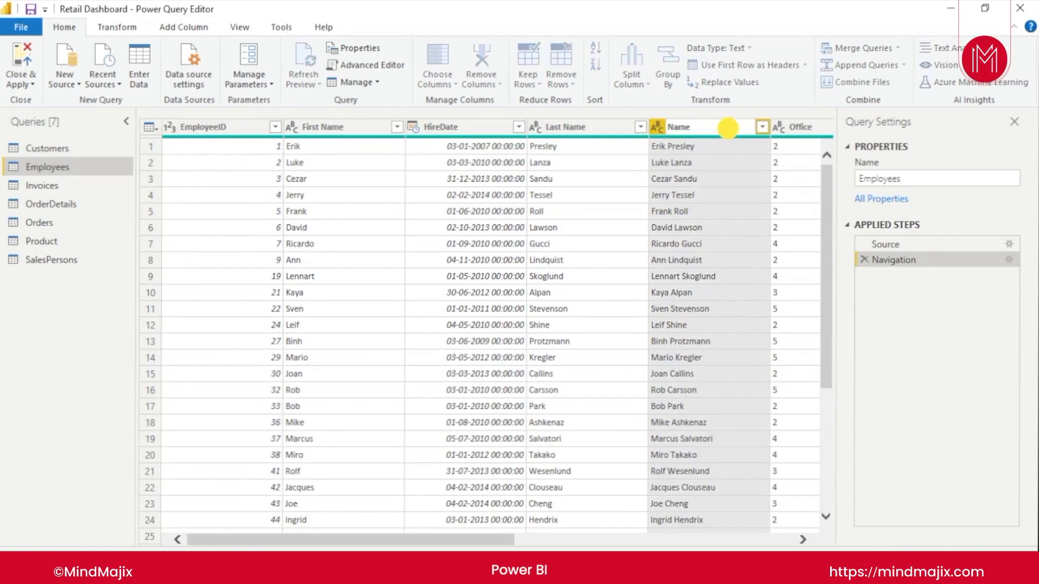
pyautogui.write('Employee')
# Remove the Last Name and First Name columns from the Employees query
pyautogui.click(606, 131)
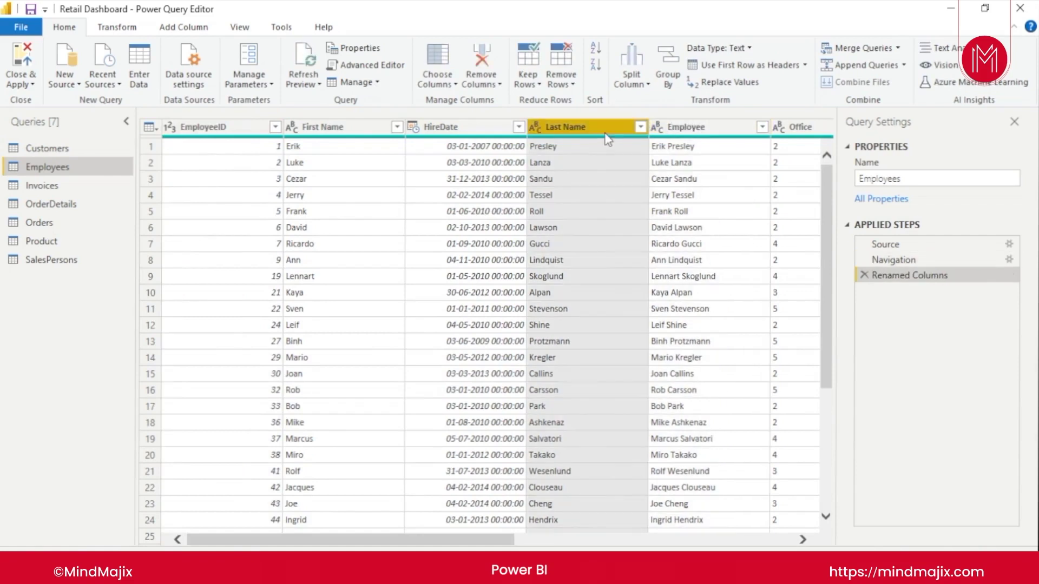
pyautogui.click(488, 63)
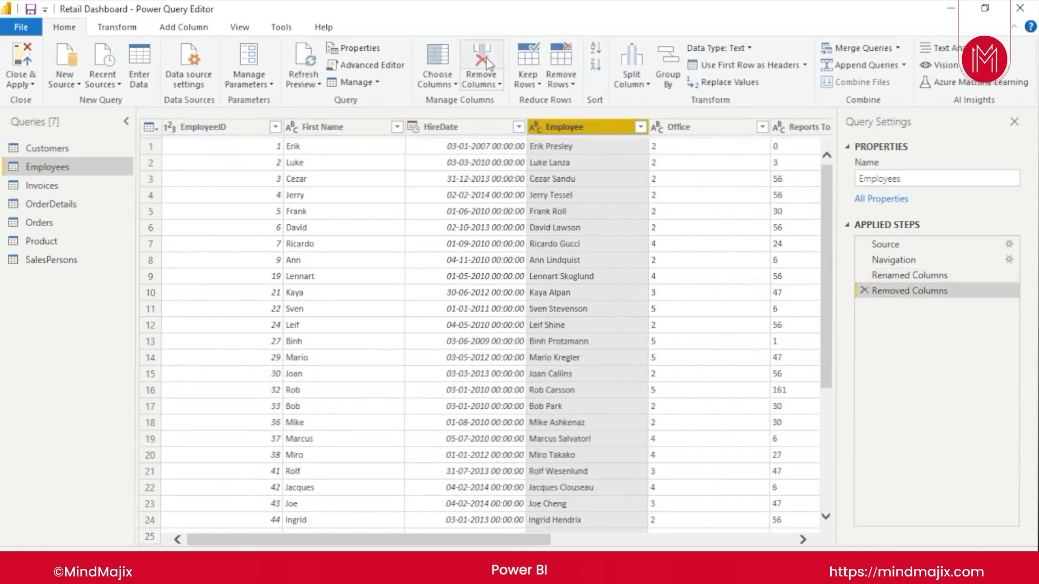
pyautogui.click(320, 128)
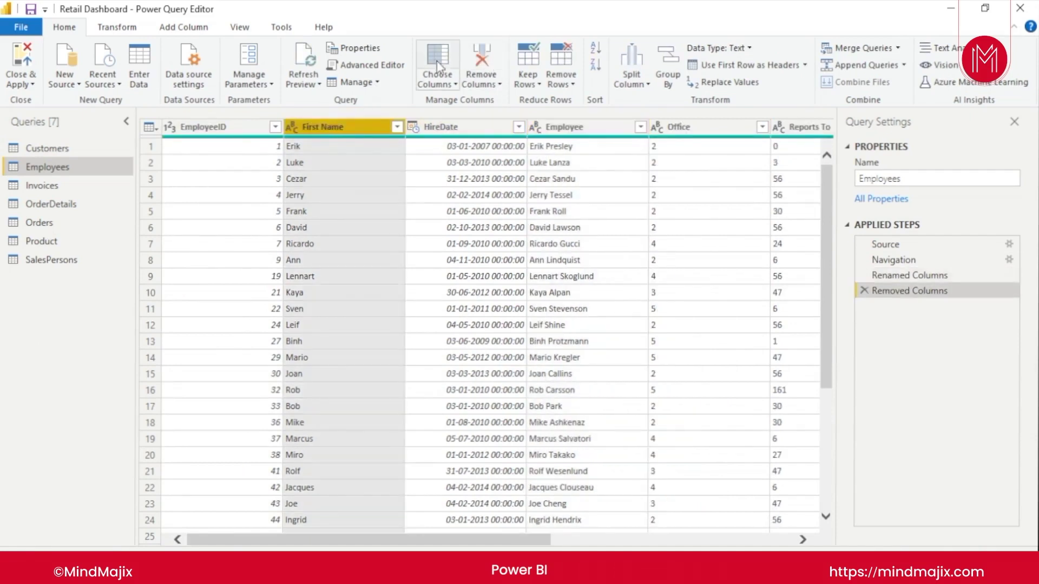
pyautogui.click(483, 59)
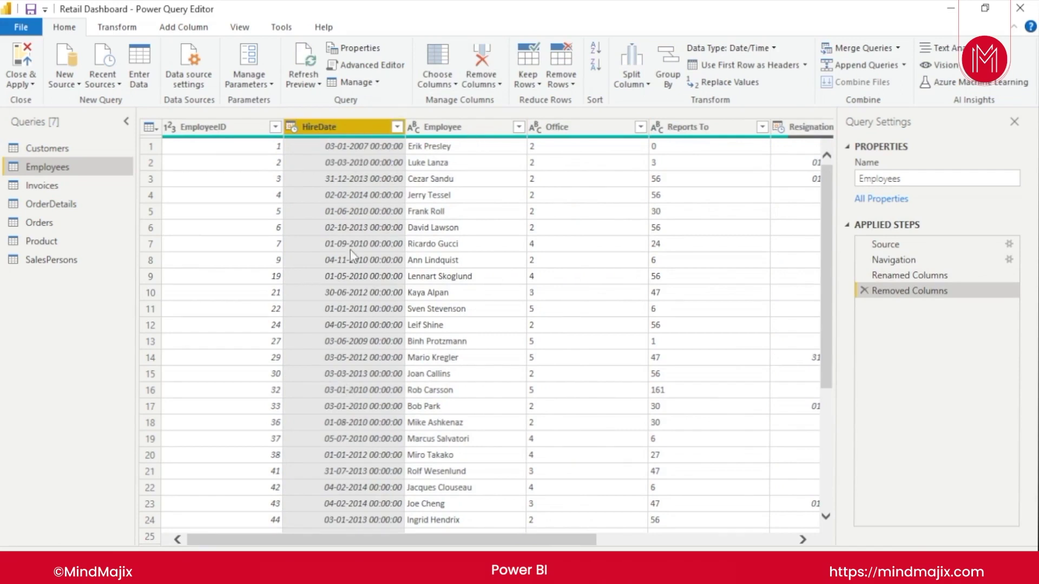
# Transform the HireDate column of the Employees query to date only
pyautogui.click(397, 127)
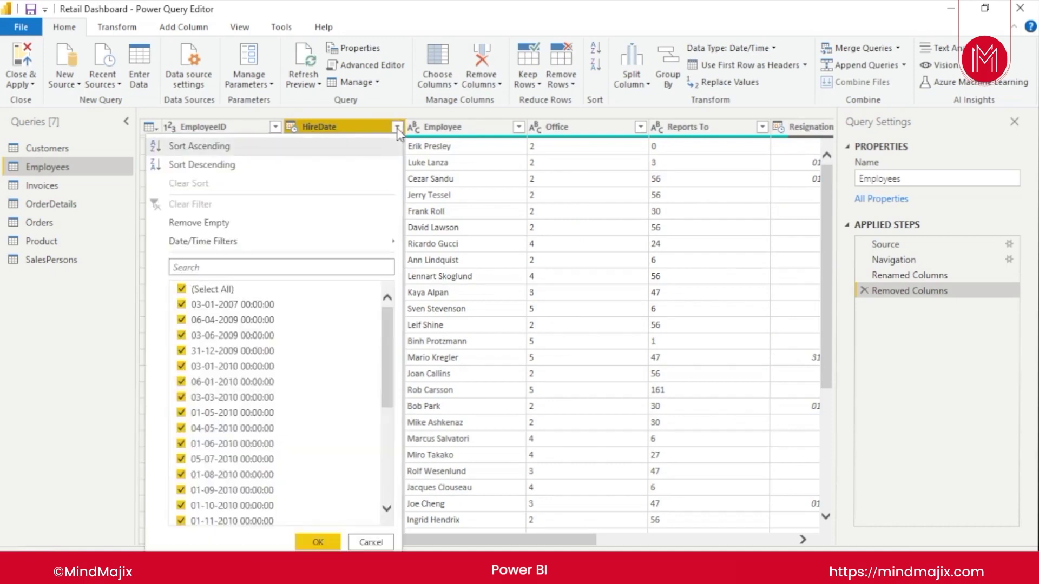
pyautogui.click(345, 130)
pyautogui.rightClick(346, 135)
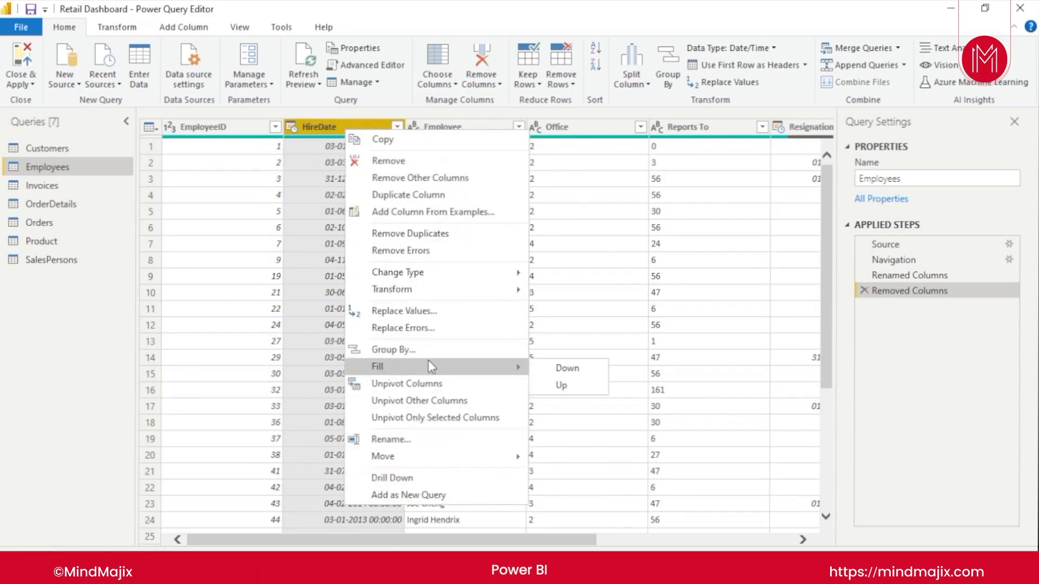
pyautogui.moveTo(464, 294)
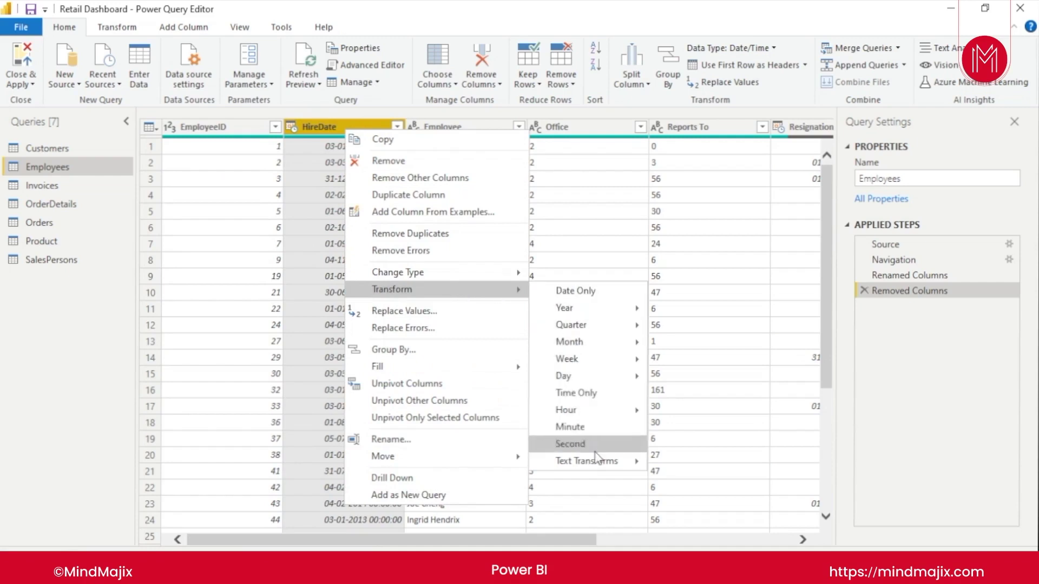
pyautogui.moveTo(607, 467)
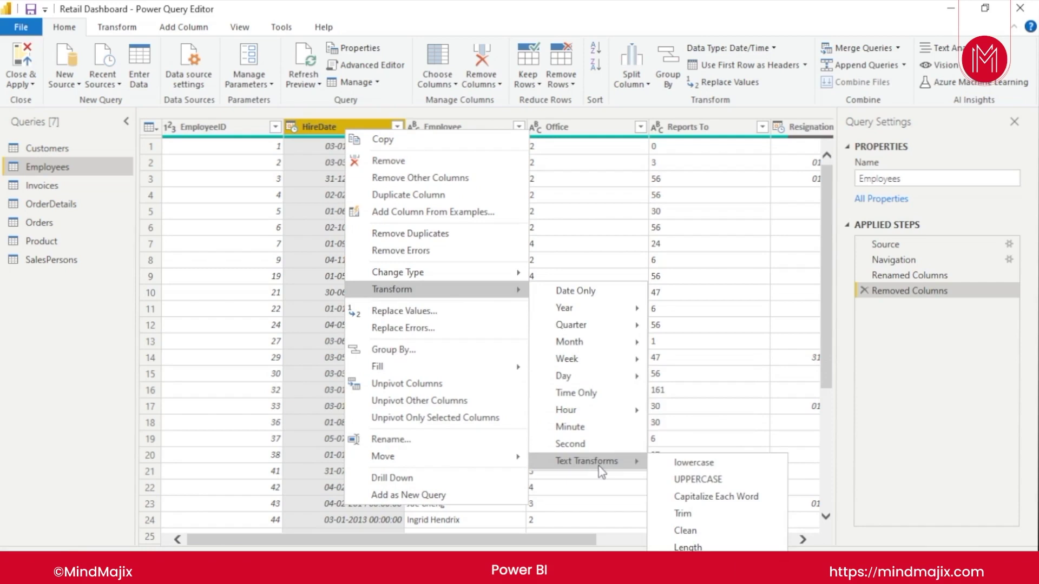
pyautogui.click(593, 299)
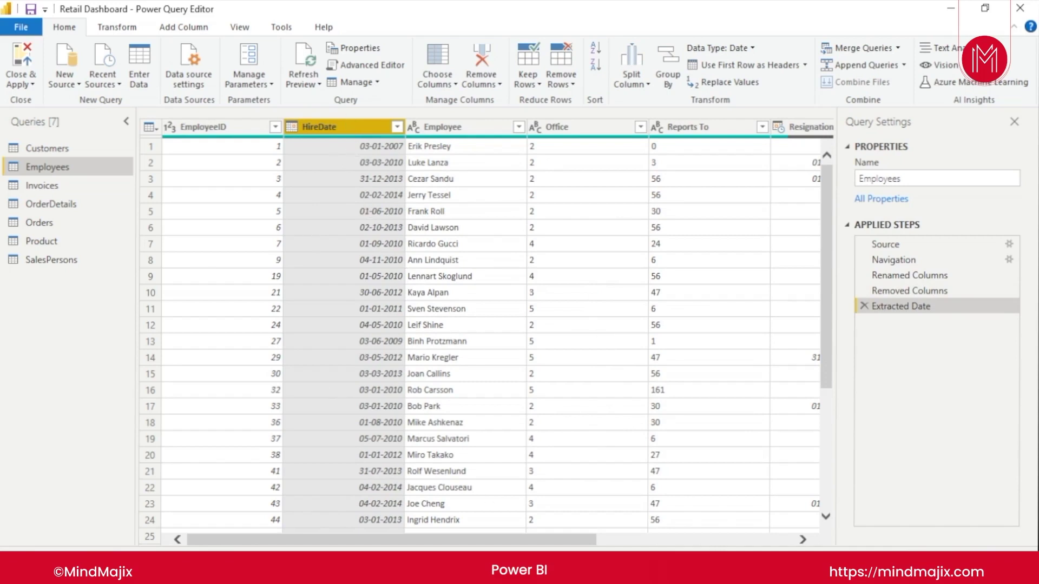
# Switch to SQL Server Management Studio, examine the ShipmentDate values in the OrderDetails query results, and return to the Power Query Editor
pyautogui.hotkey('alt', 'Tab')
pyautogui.click(614, 437)
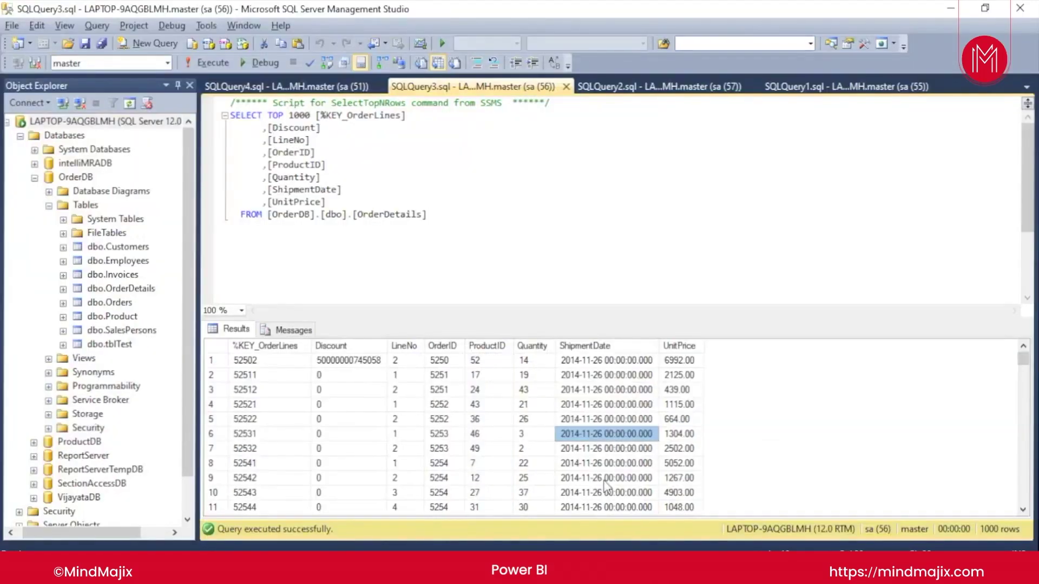
pyautogui.click(569, 451)
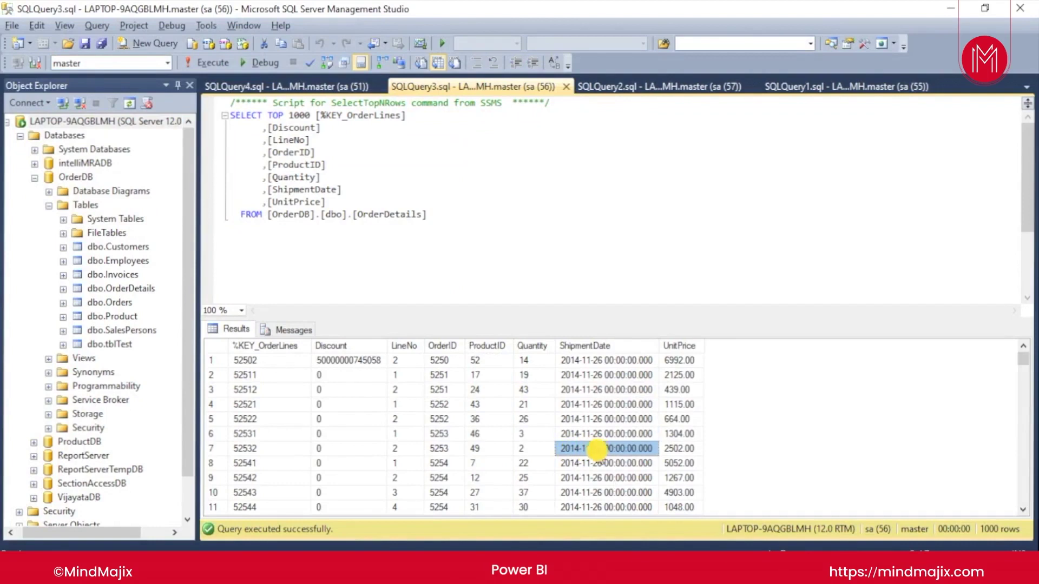
pyautogui.moveTo(533, 573)
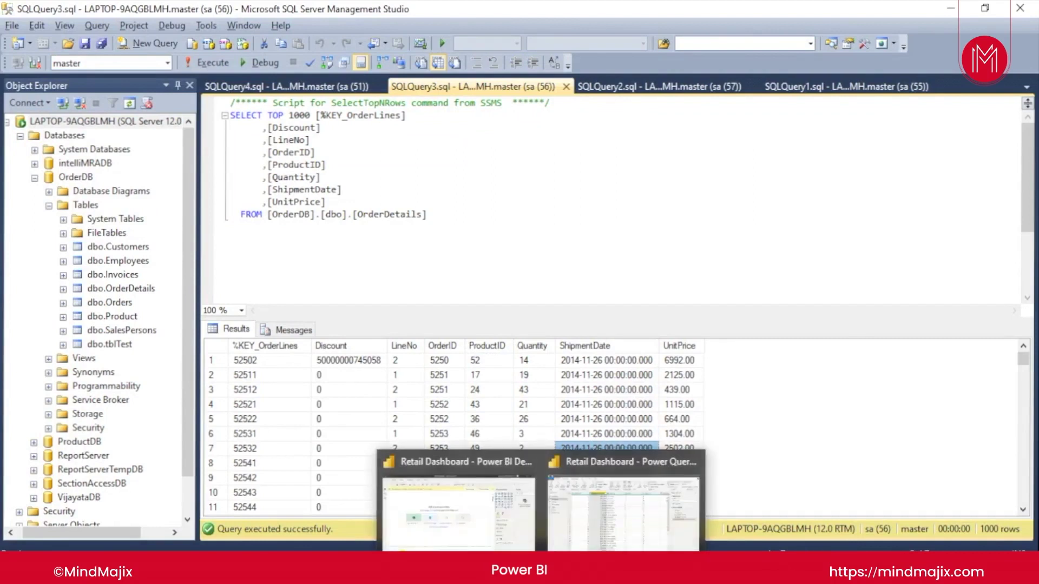
pyautogui.click(647, 526)
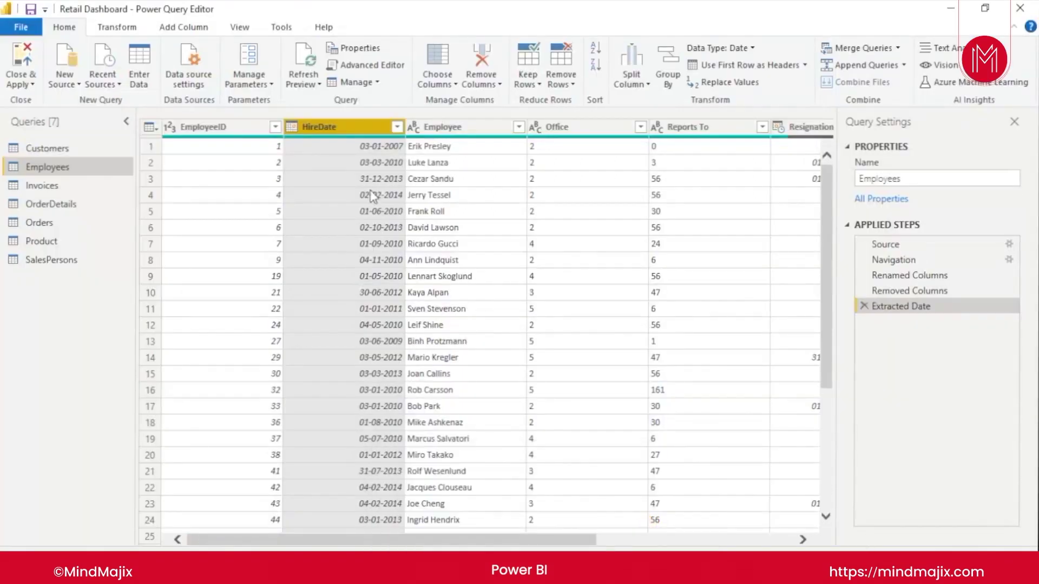
# Change the data type of the HireDate column in the Employees query to Time
pyautogui.rightClick(355, 126)
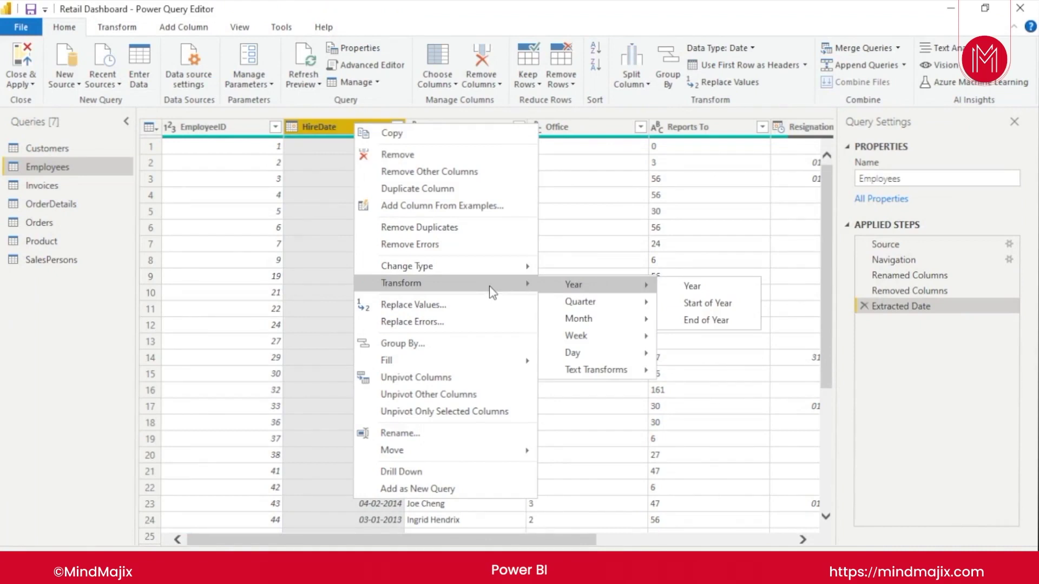
pyautogui.moveTo(507, 267)
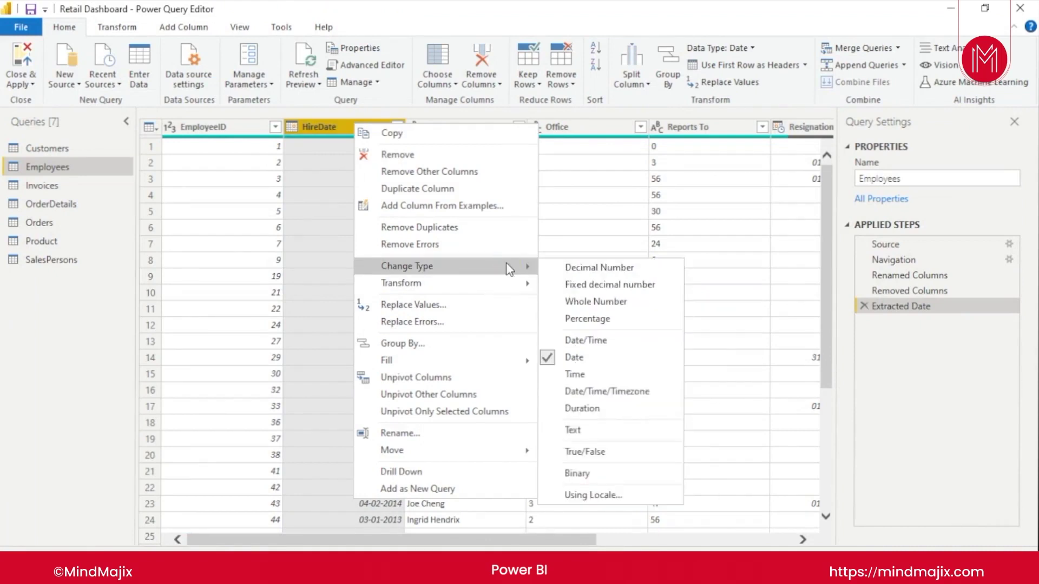
pyautogui.click(842, 447)
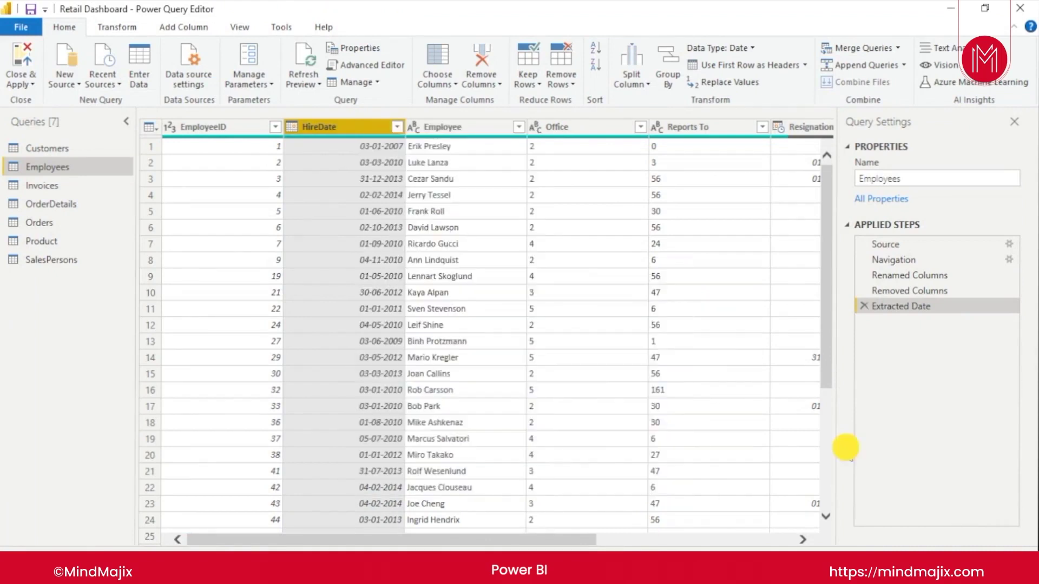
pyautogui.rightClick(362, 133)
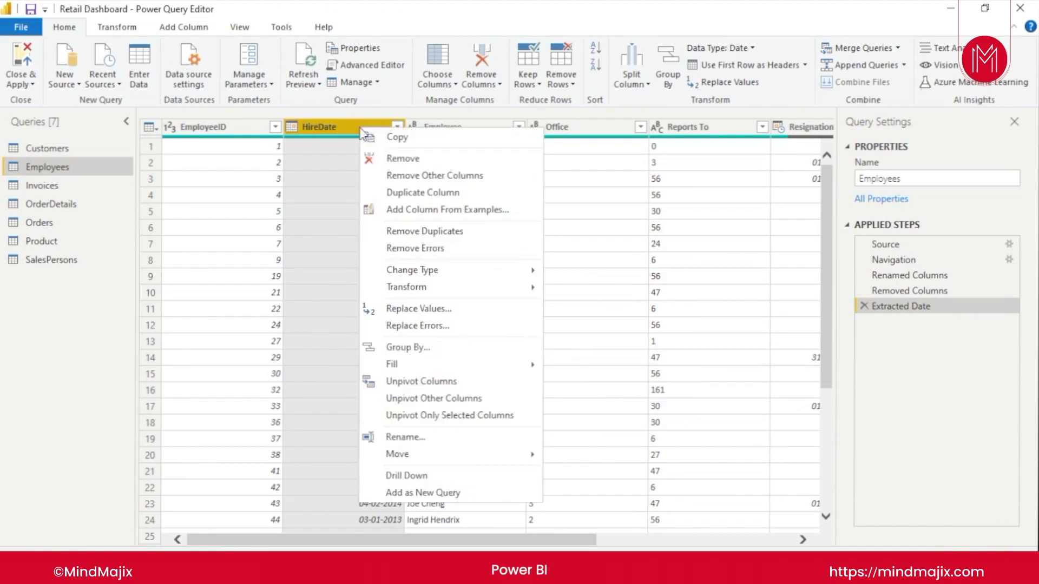
pyautogui.moveTo(434, 269)
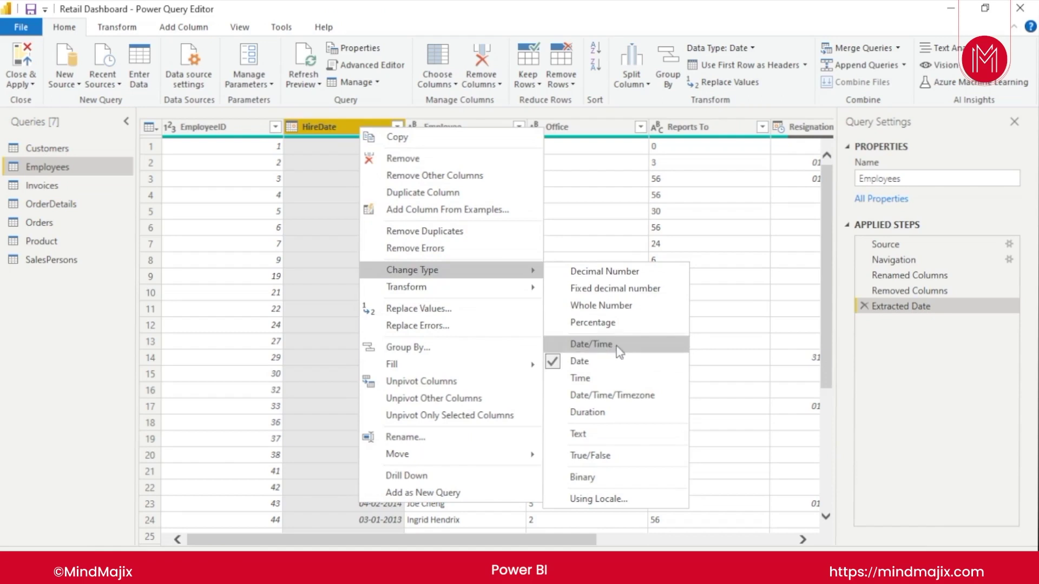
pyautogui.click(587, 372)
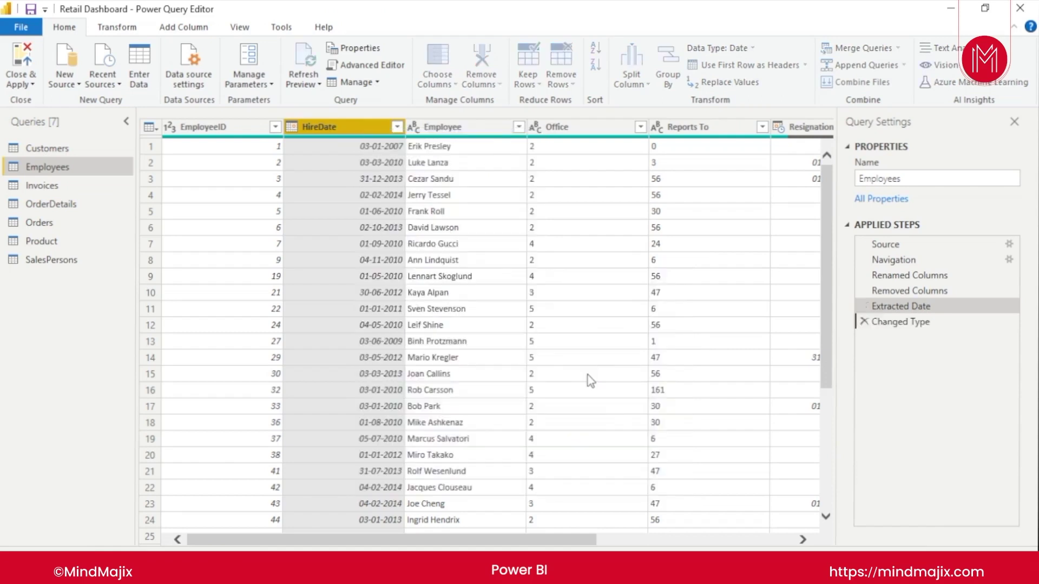
# Change the HireDate column's data type to Date, replacing the current type conversion
pyautogui.click(346, 125)
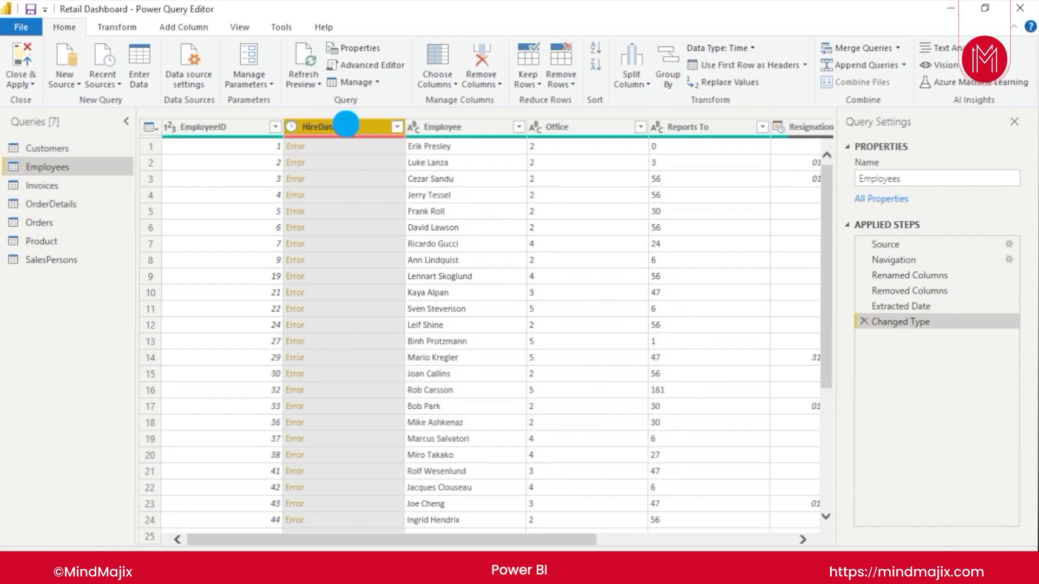
pyautogui.rightClick(346, 125)
pyautogui.moveTo(427, 269)
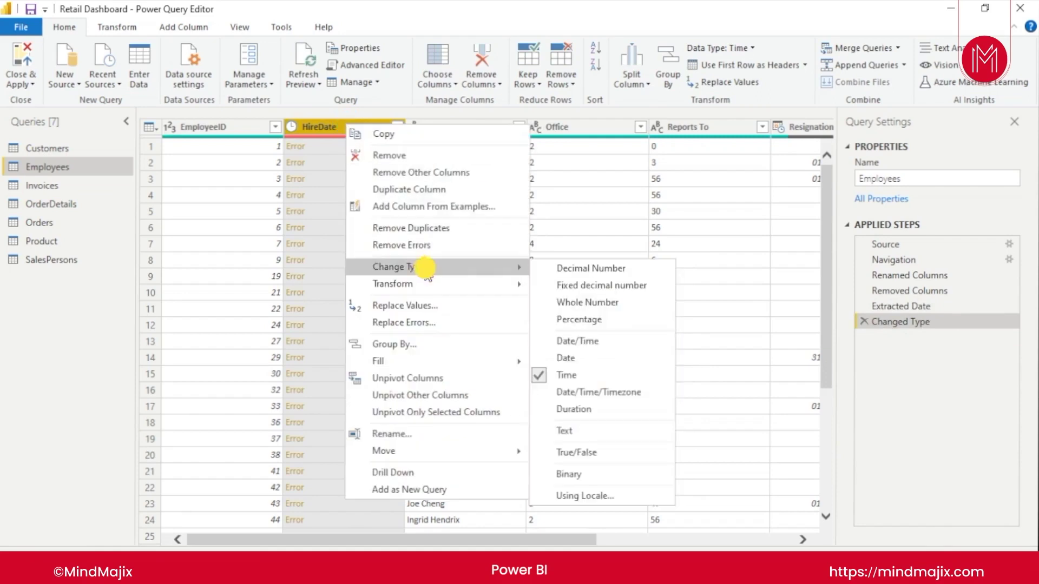
pyautogui.click(590, 359)
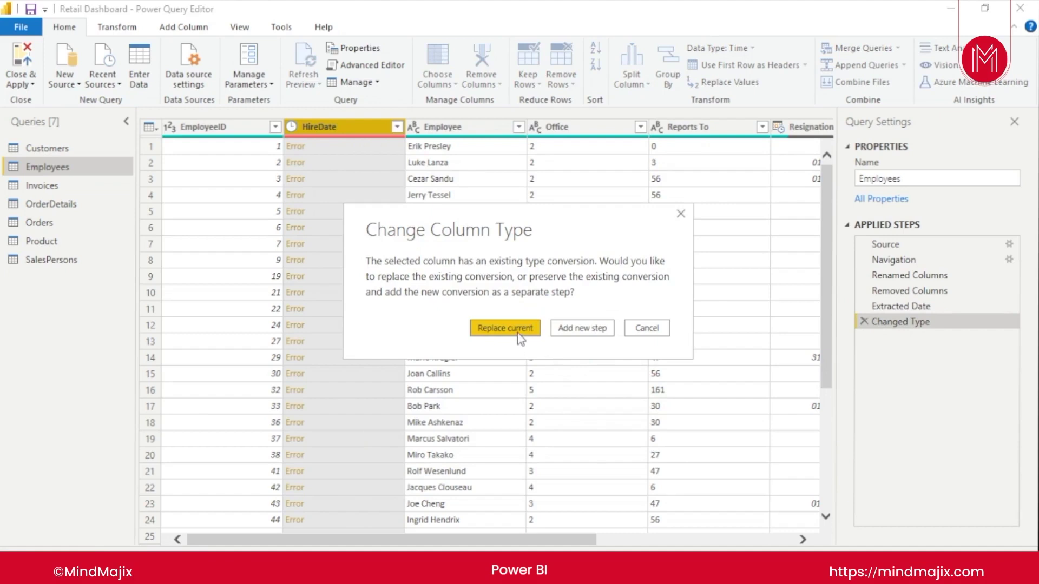
pyautogui.click(504, 328)
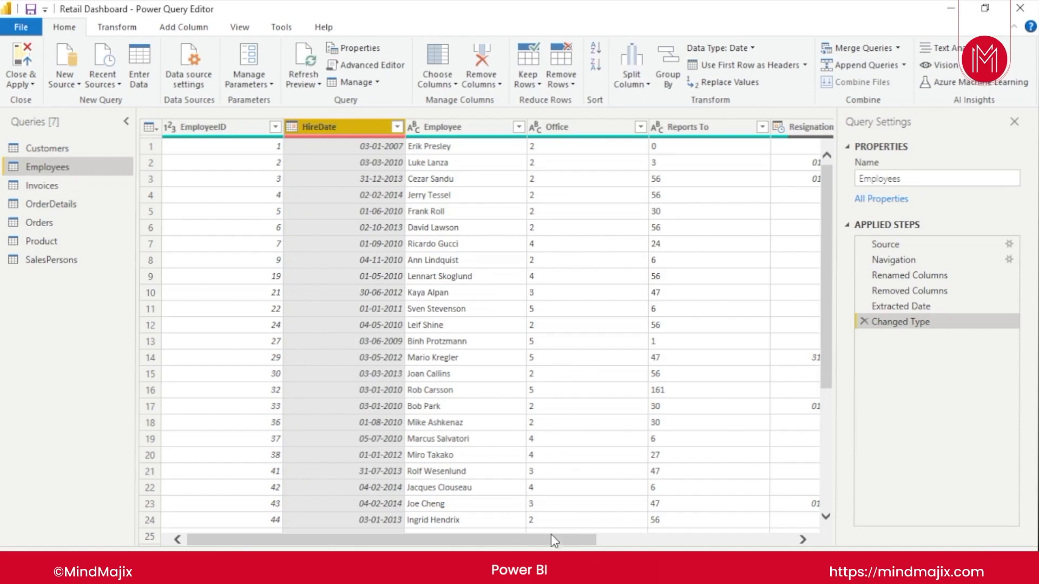
# Transform the ResignationDate column of the Employees query to date only
pyautogui.moveTo(563, 538); pyautogui.dragTo(721, 542)
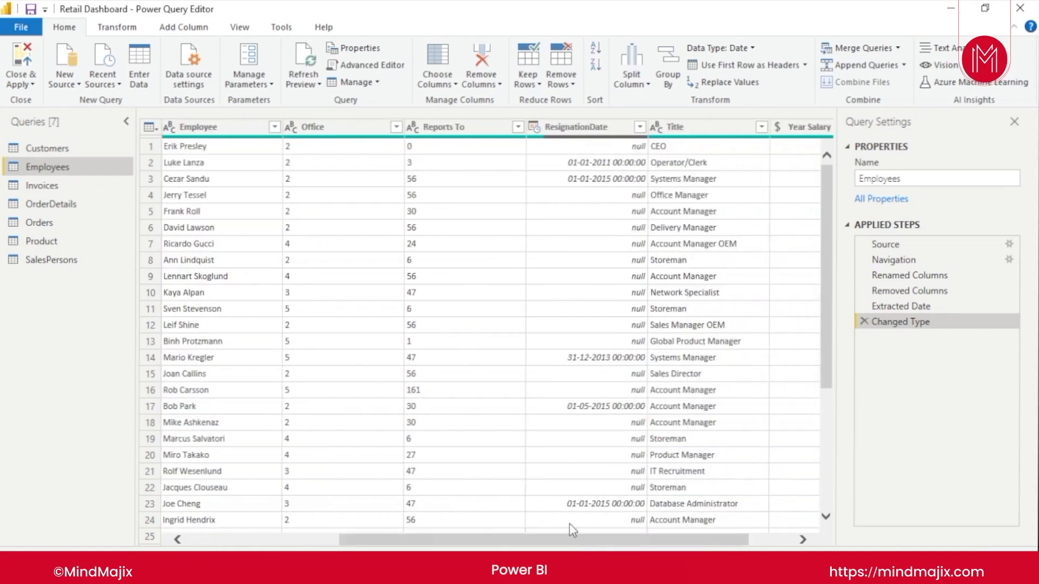
pyautogui.rightClick(600, 129)
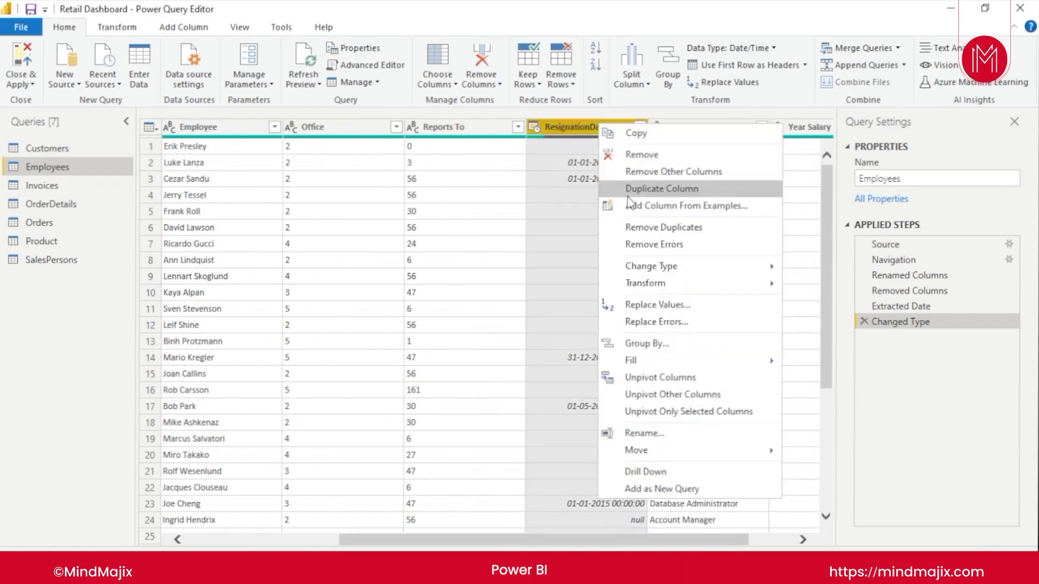
pyautogui.moveTo(713, 286)
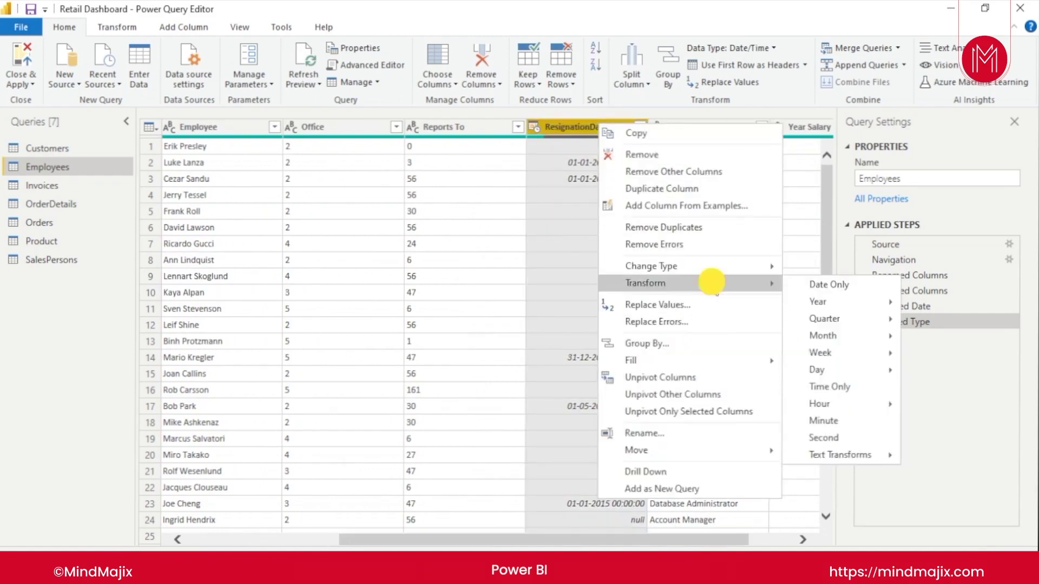
pyautogui.click(842, 285)
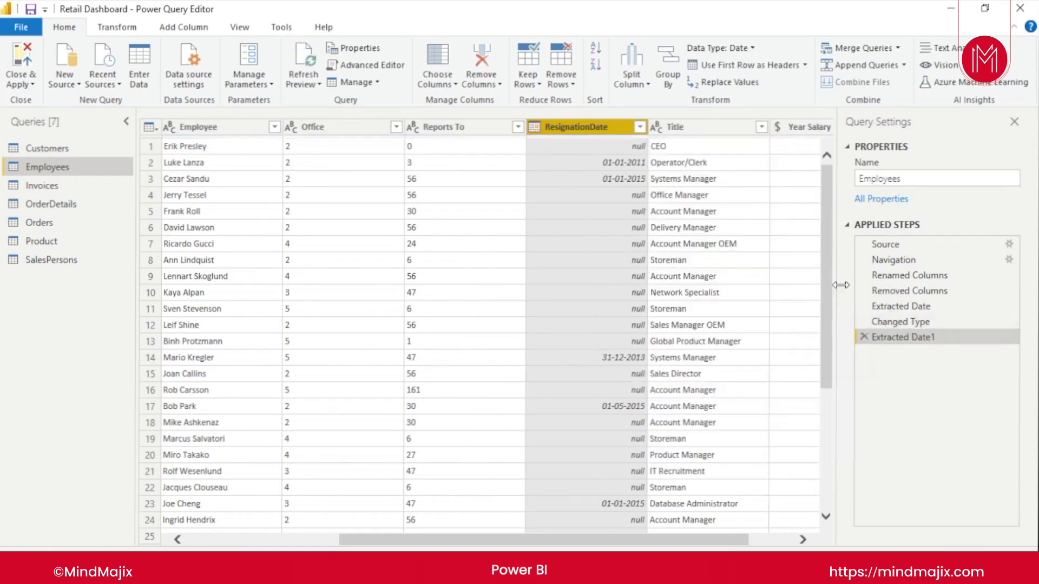
# Rename the Year Salary column of the Employees query as Salary
pyautogui.moveTo(541, 546); pyautogui.dragTo(663, 540)
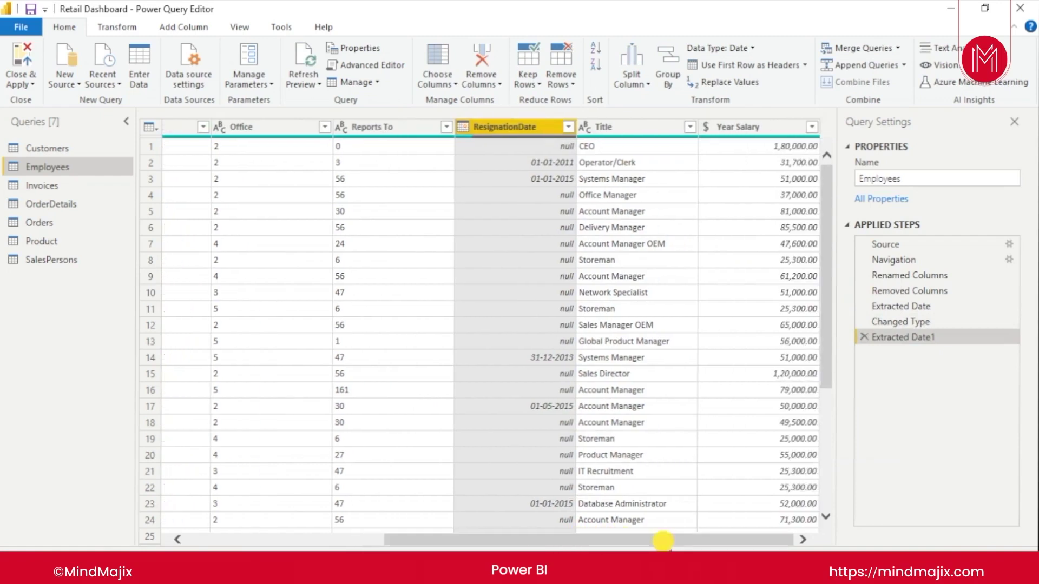
pyautogui.click(737, 128)
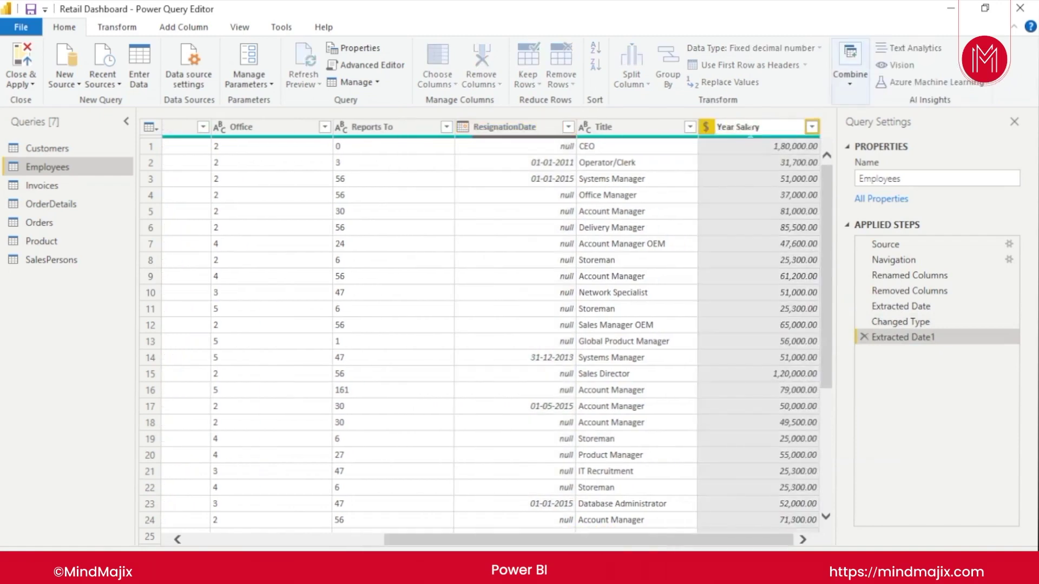
pyautogui.press('BackSpace')
pyautogui.press('BackSpace')
pyautogui.press('BackSpace')
pyautogui.press('BackSpace')
pyautogui.press('Return')
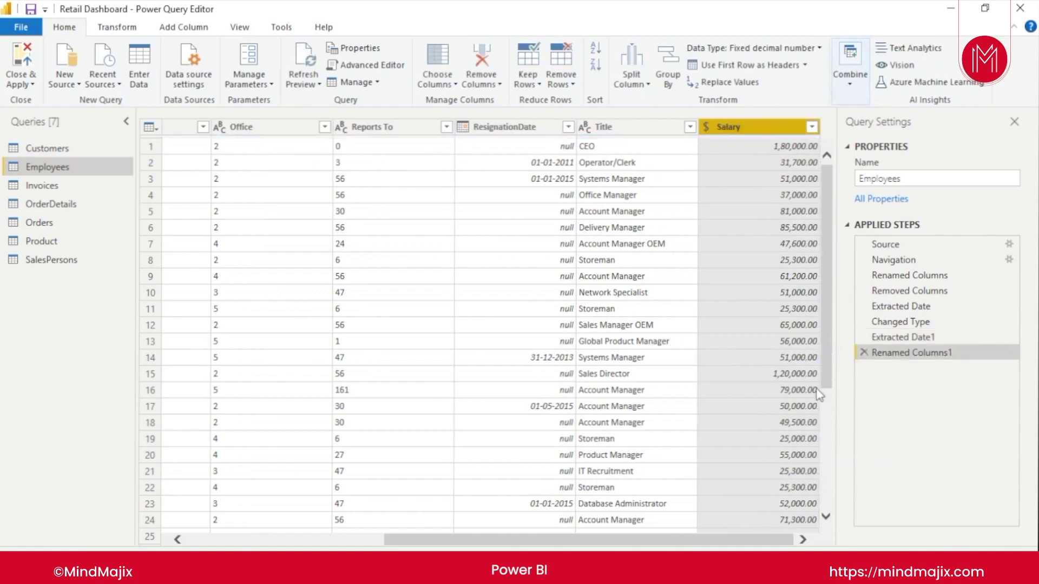
# Rename the Title column of the Employees query as Designation and look over the query's columns
pyautogui.doubleClick(629, 130)
pyautogui.write('Designtion')
pyautogui.press('Left')
pyautogui.press('Left')
pyautogui.press('Left')
pyautogui.press('Left')
pyautogui.write('a')
pyautogui.press('Return')
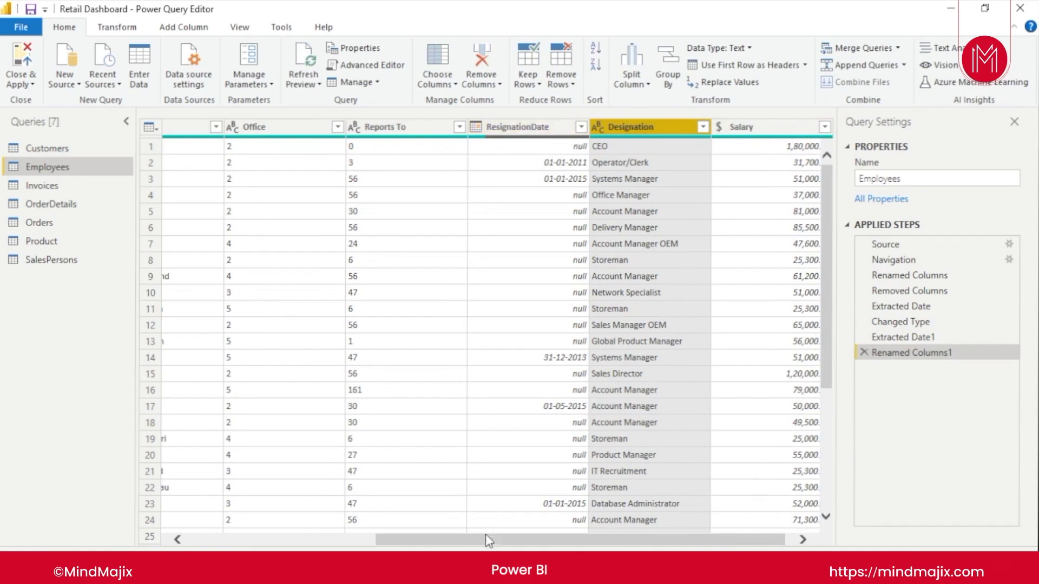
pyautogui.moveTo(485, 534)
pyautogui.mouseDown()
pyautogui.moveTo(410, 538)
pyautogui.moveTo(302, 511)
pyautogui.moveTo(226, 508)
pyautogui.mouseUp()
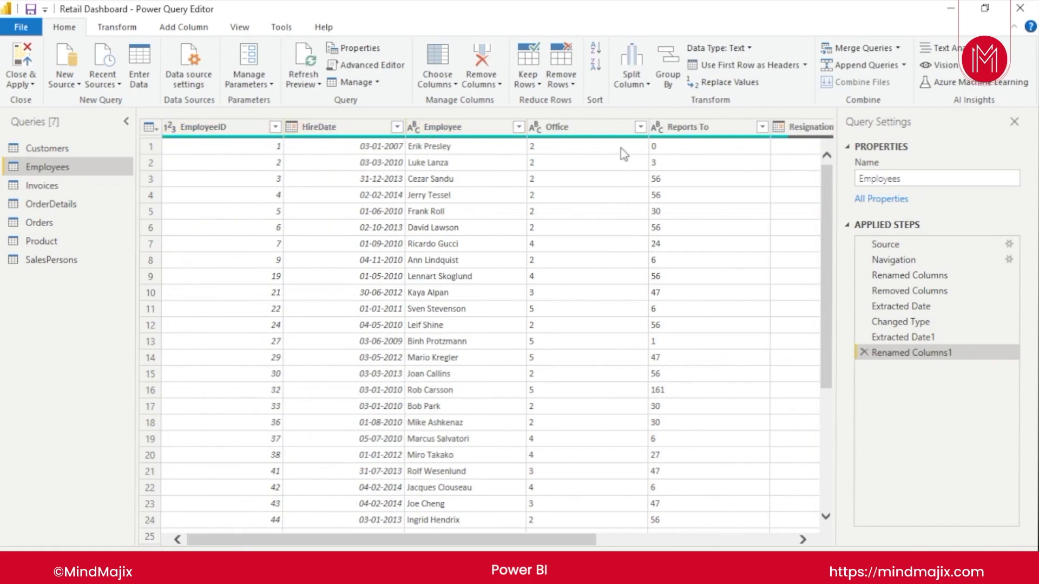
pyautogui.moveTo(569, 540); pyautogui.dragTo(767, 540)
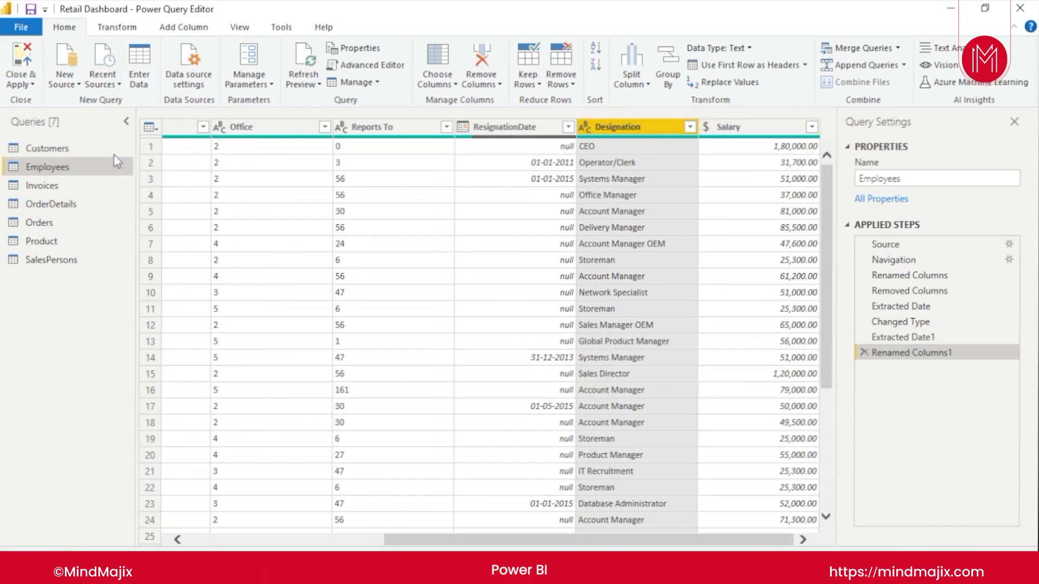
# Transform the InvoiceDate column of the Invoices query to date only
pyautogui.click(46, 186)
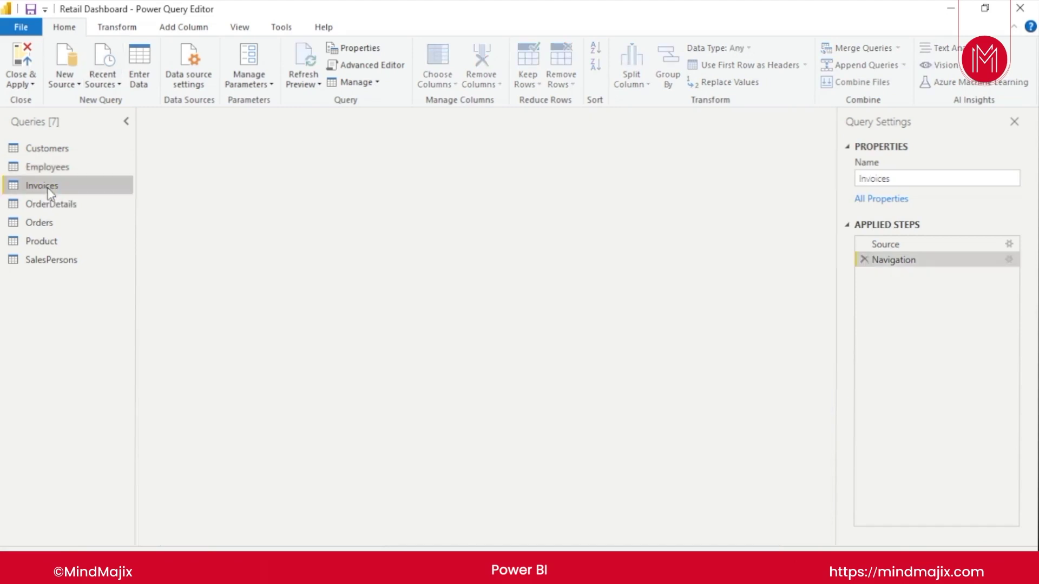
pyautogui.click(357, 123)
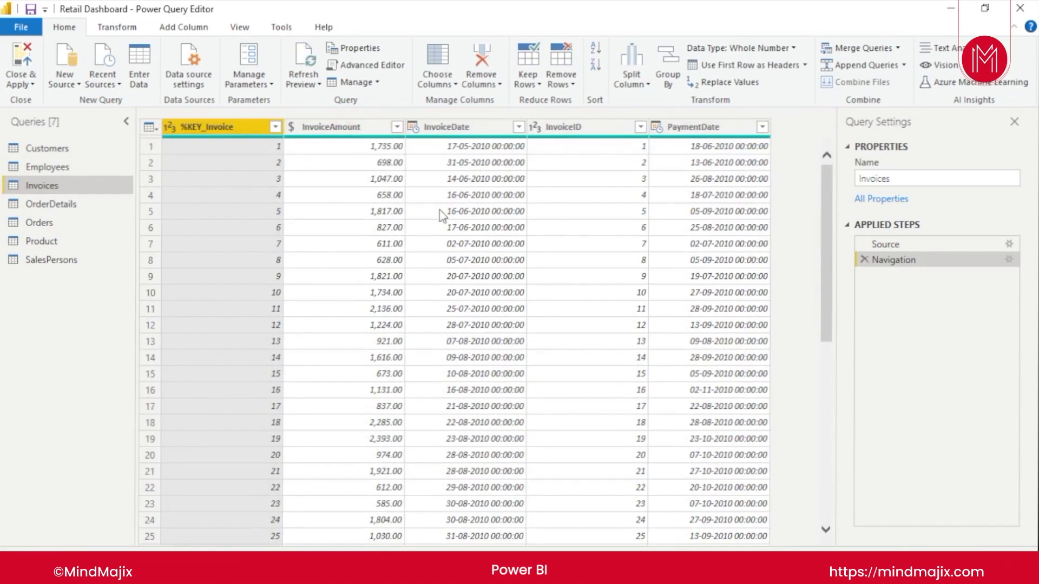
pyautogui.rightClick(478, 130)
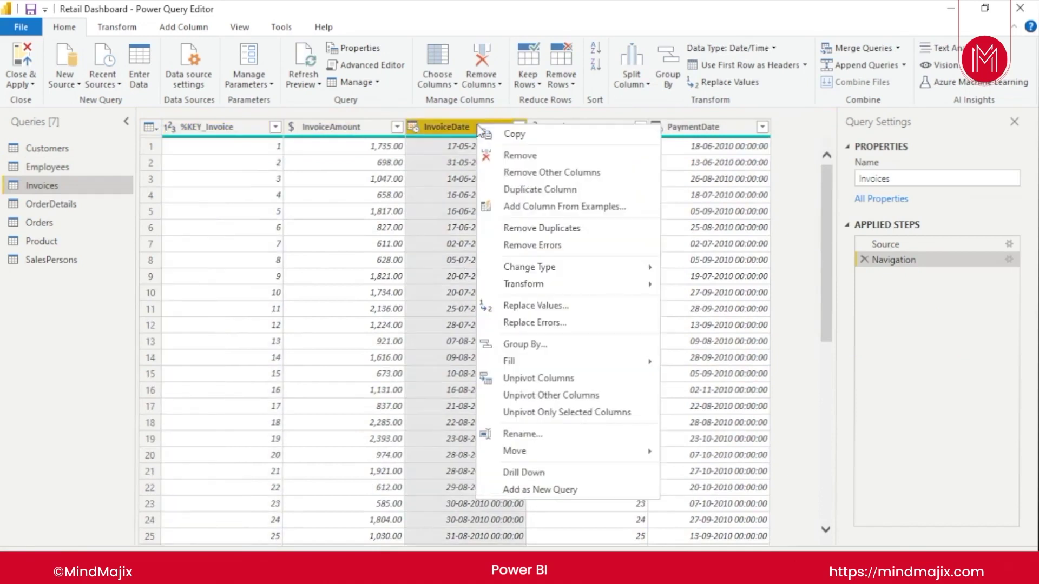
pyautogui.moveTo(606, 280)
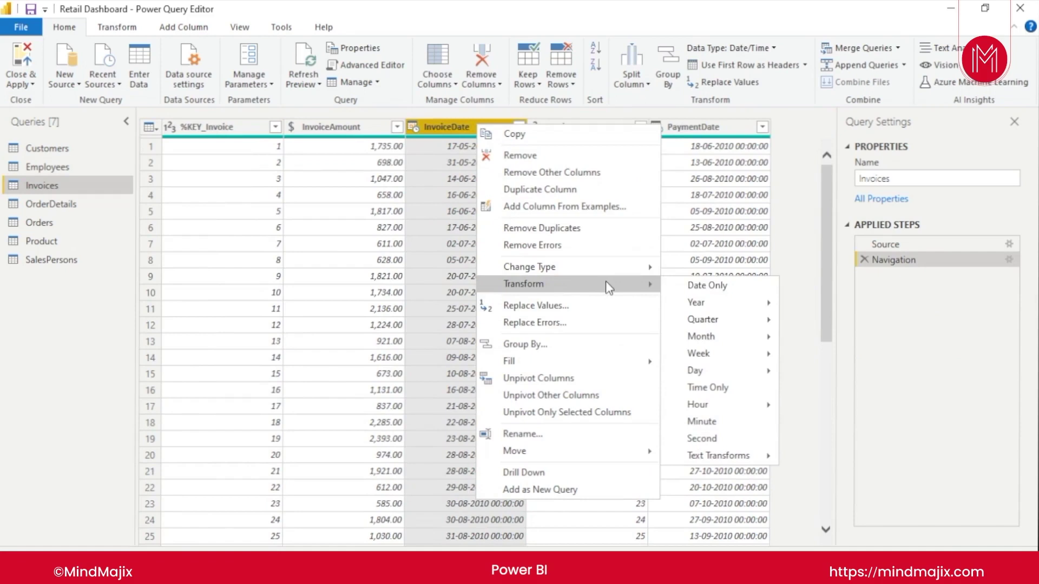
pyautogui.click(682, 284)
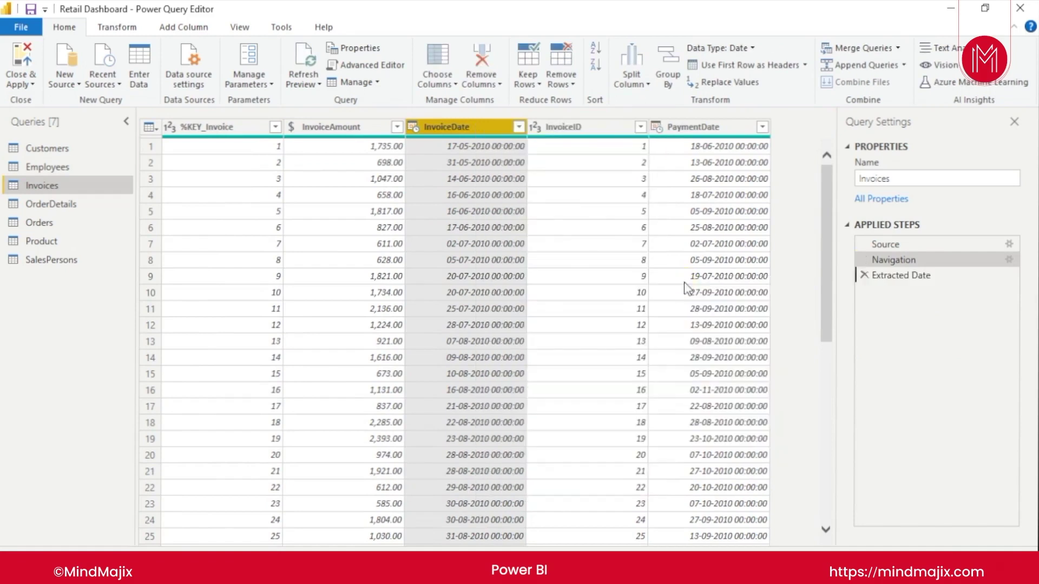
# Transform the PaymentDate column of the Invoices query to date only
pyautogui.rightClick(715, 128)
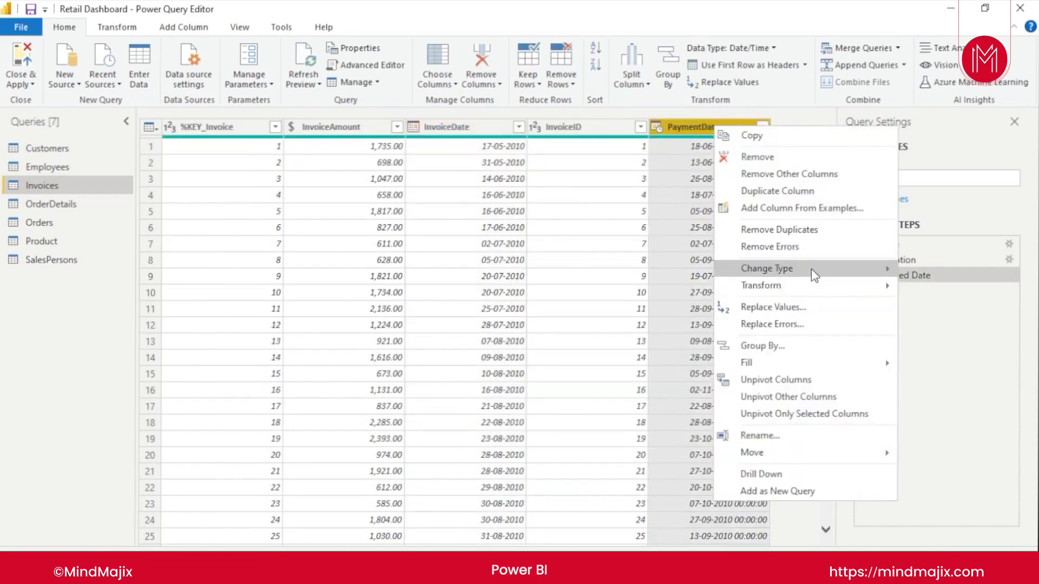
pyautogui.moveTo(820, 285)
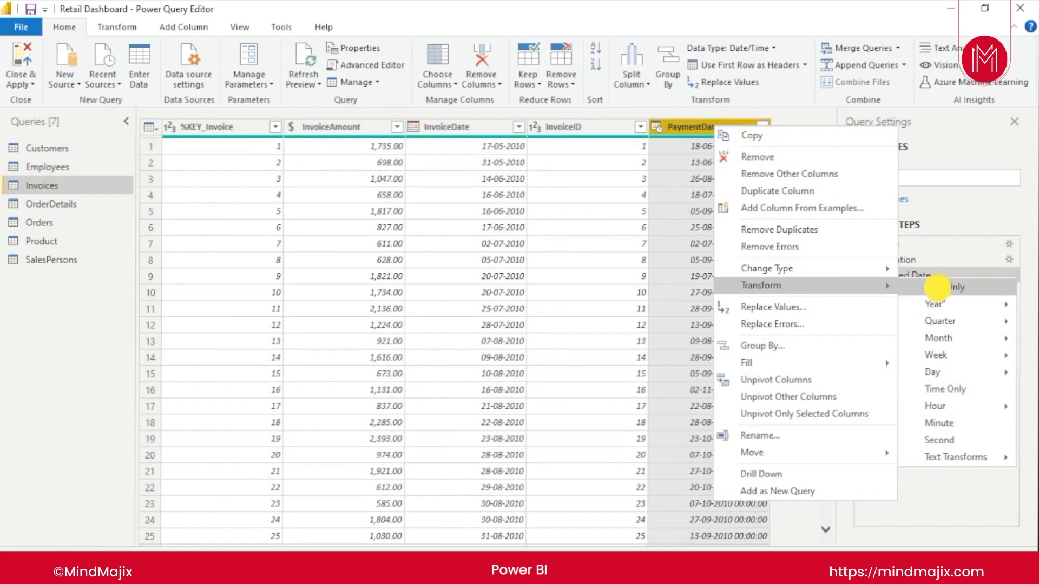
pyautogui.click(939, 285)
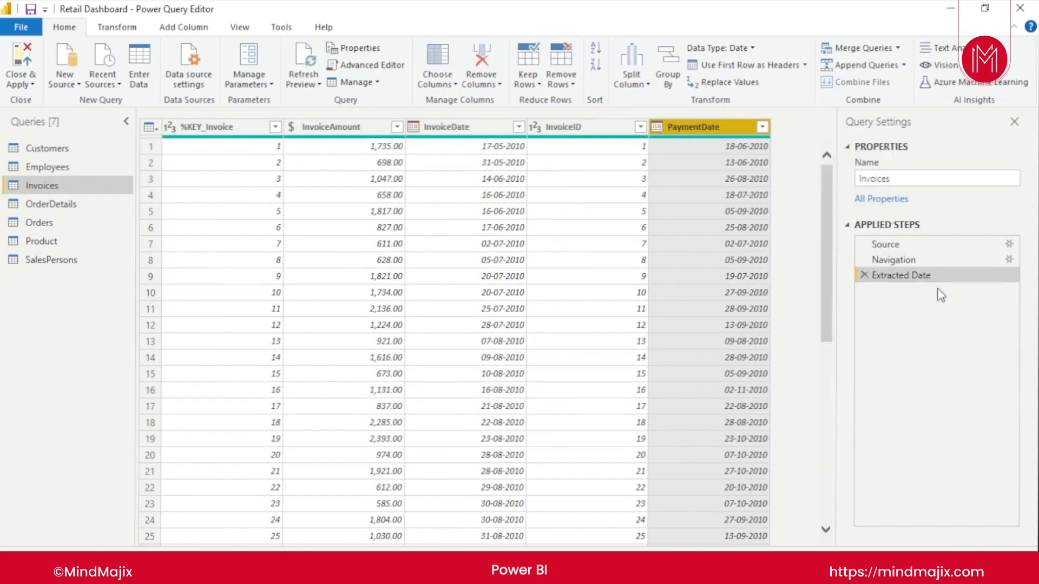
# Transform the ShipmentDate column of the OrderDetails query to date only
pyautogui.click(41, 204)
pyautogui.click(359, 119)
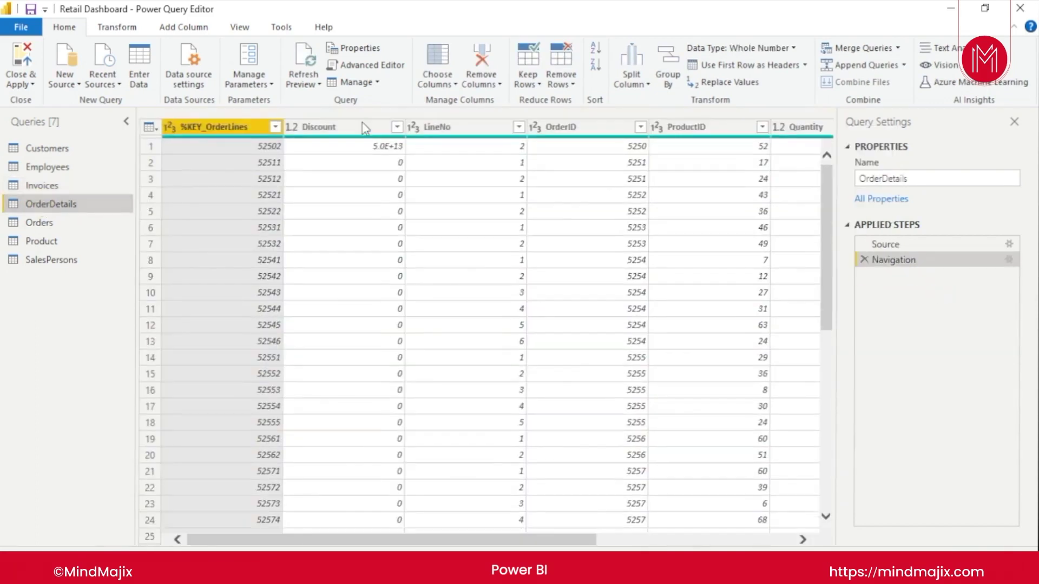
pyautogui.click(718, 540)
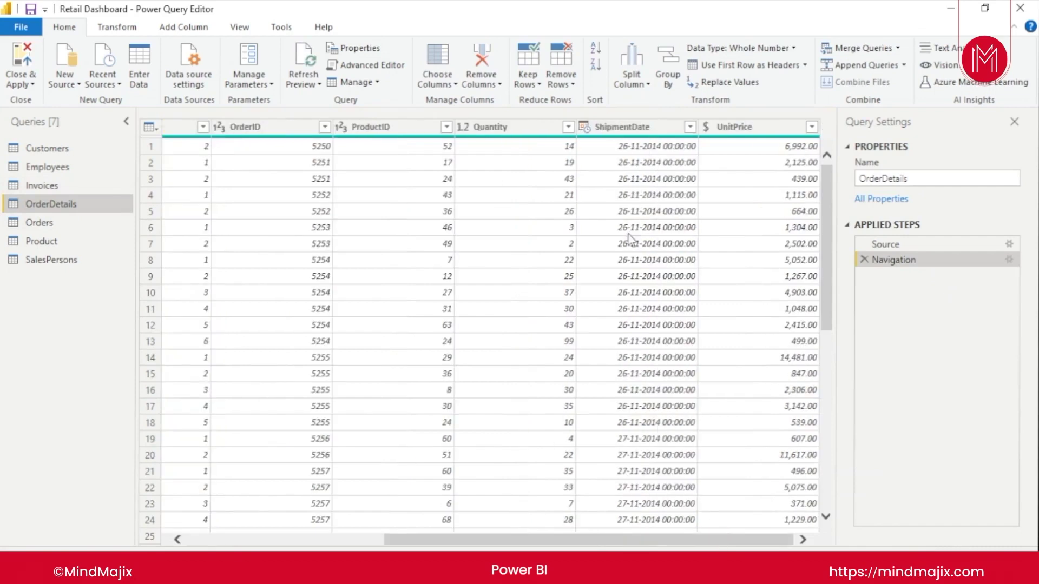
pyautogui.rightClick(632, 133)
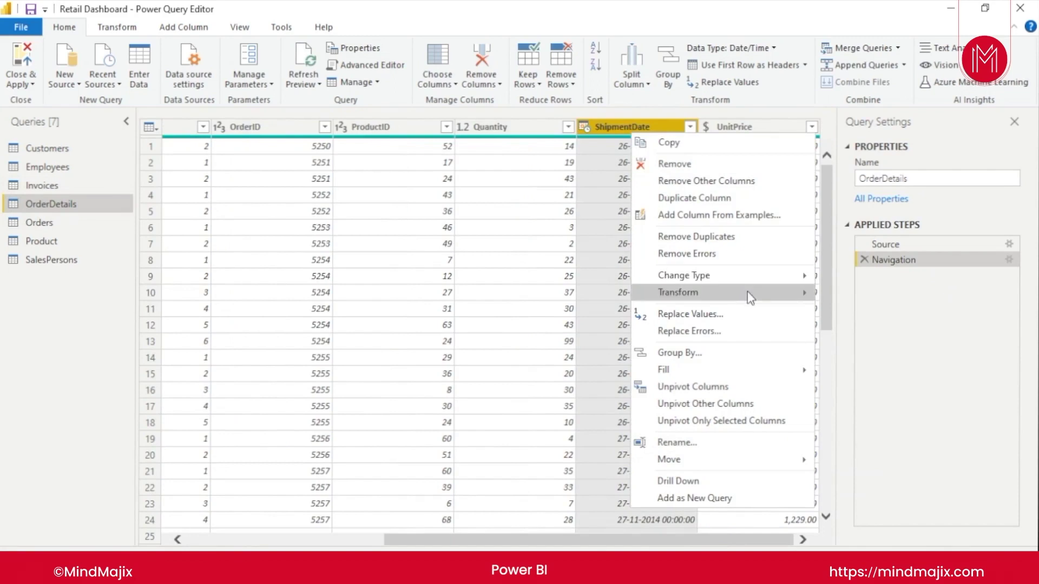
pyautogui.moveTo(806, 293)
pyautogui.click(848, 299)
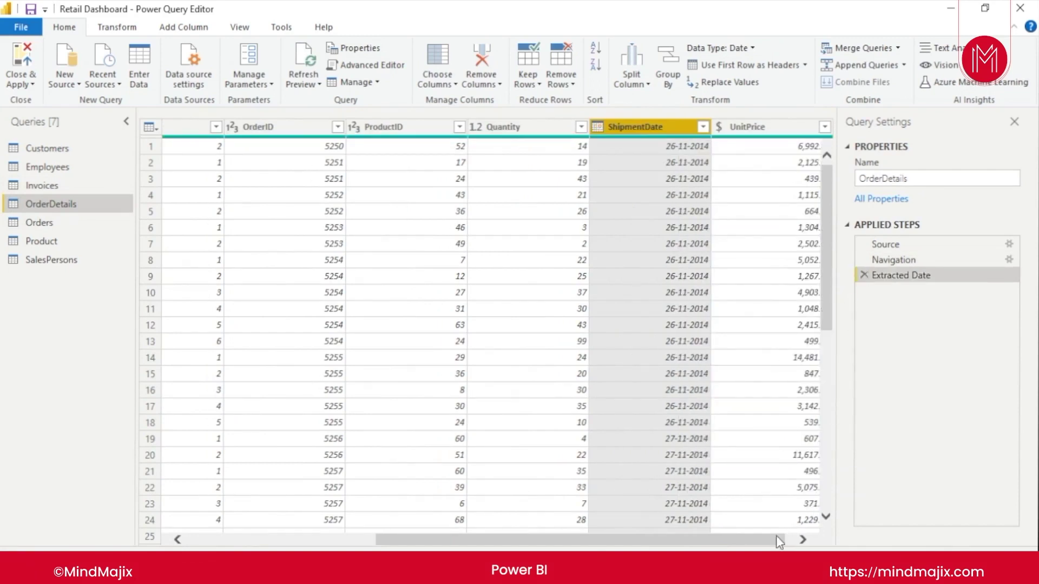
# Rename the UnitPrice column of the OrderDetails query as Price
pyautogui.moveTo(775, 539); pyautogui.dragTo(816, 515)
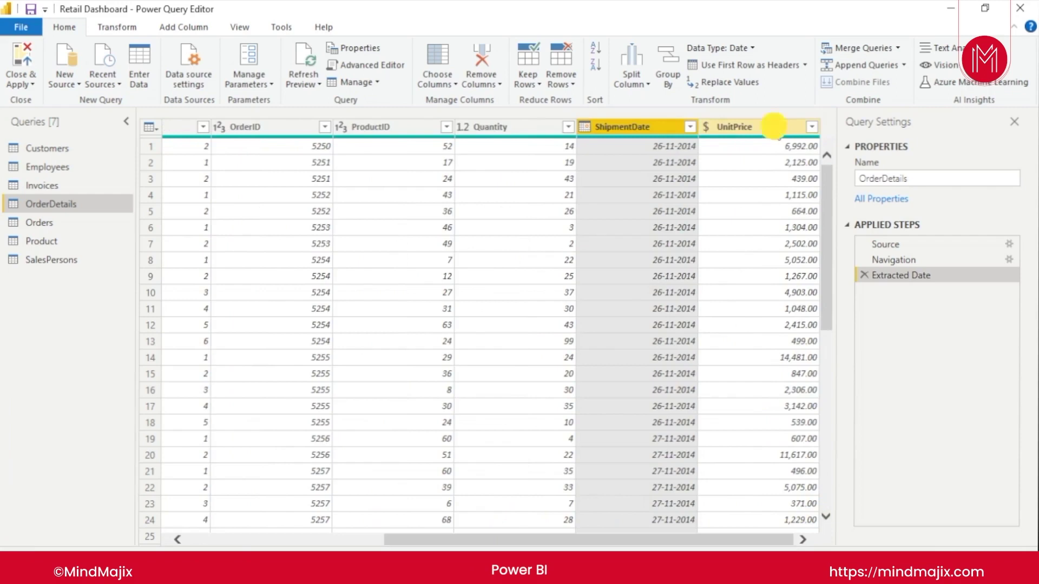
pyautogui.doubleClick(773, 126)
pyautogui.click(717, 127)
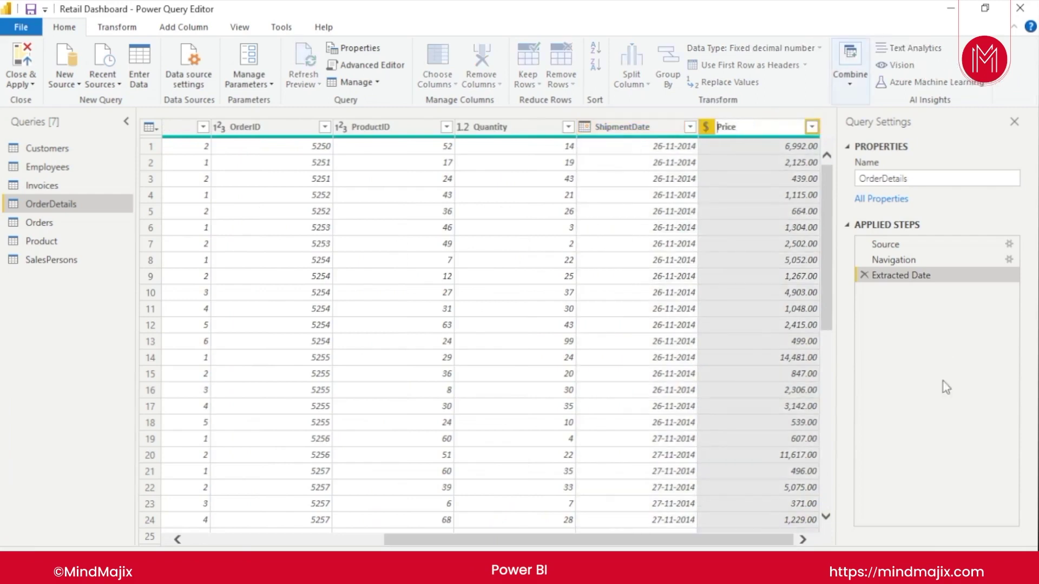
pyautogui.click(911, 430)
# Transform the OrderDate column of the Orders query to date only
pyautogui.click(32, 222)
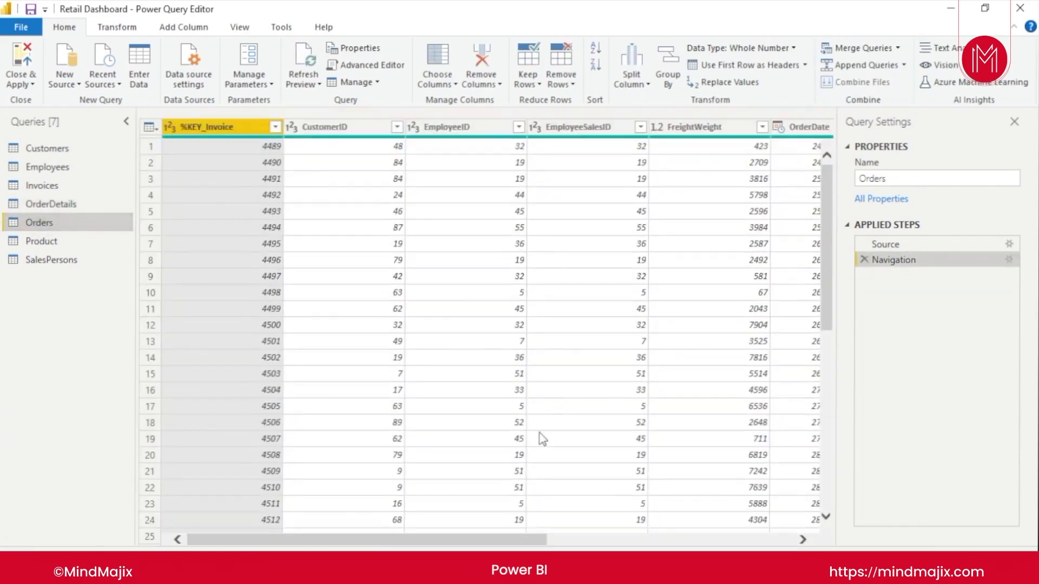
pyautogui.click(747, 532)
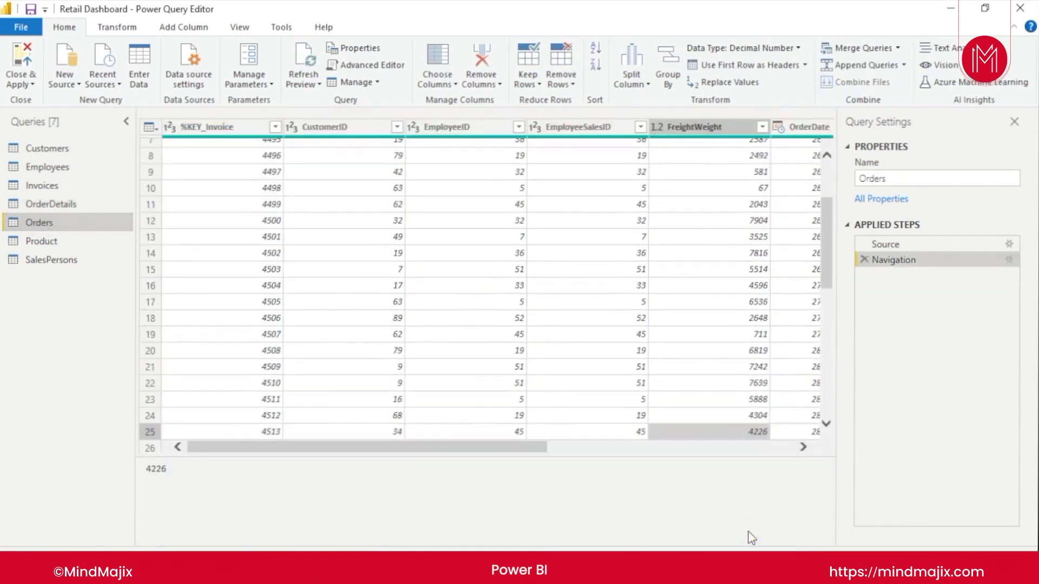
pyautogui.click(790, 127)
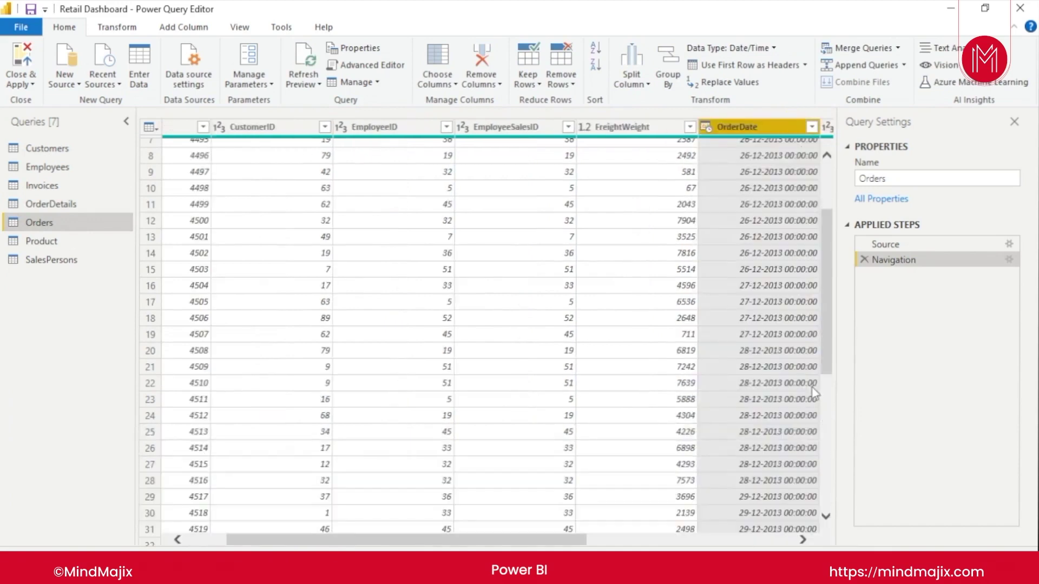
pyautogui.rightClick(751, 130)
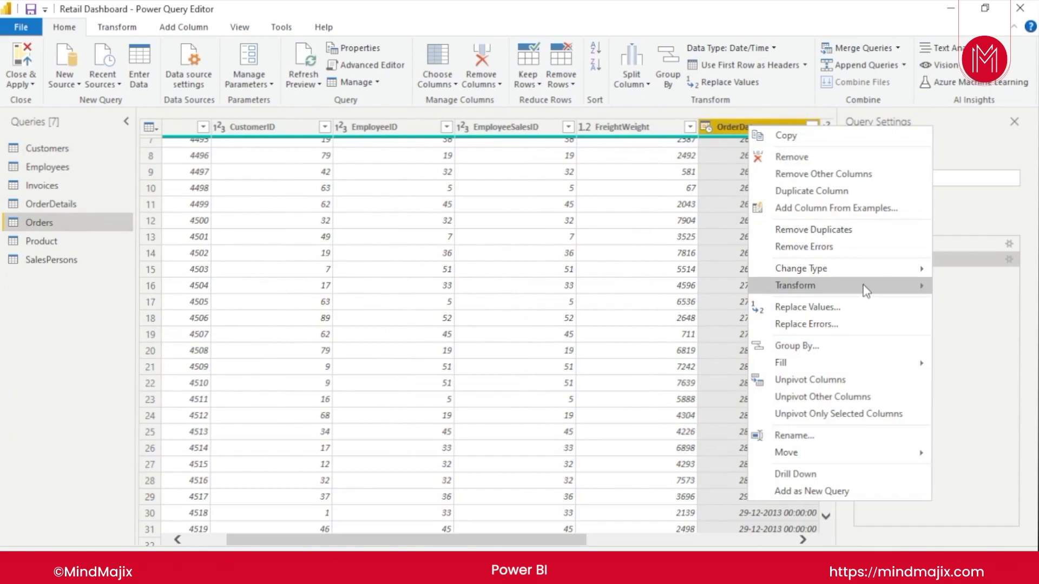
pyautogui.moveTo(866, 287)
pyautogui.click(676, 287)
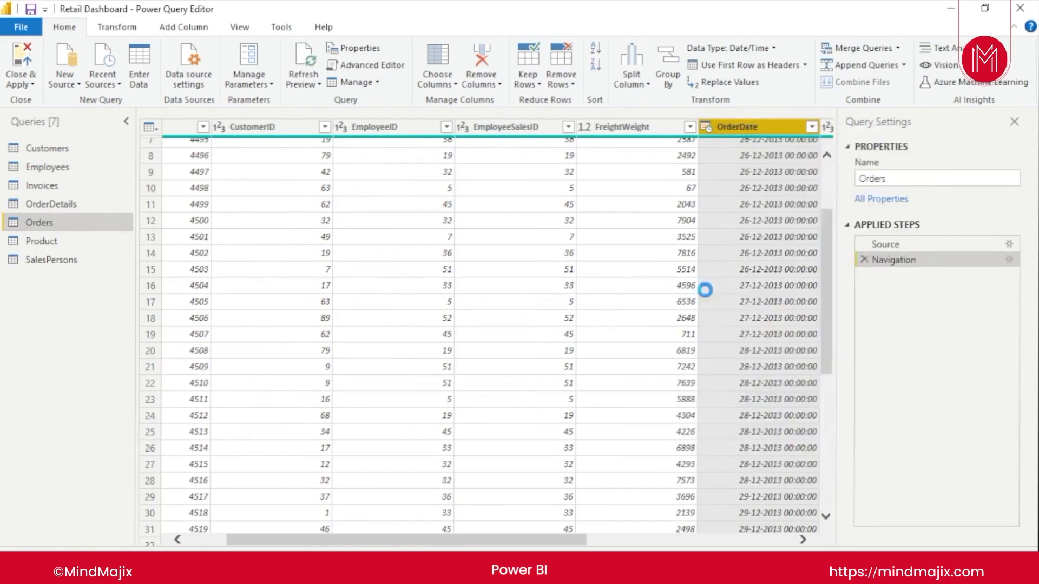
pyautogui.click(801, 540)
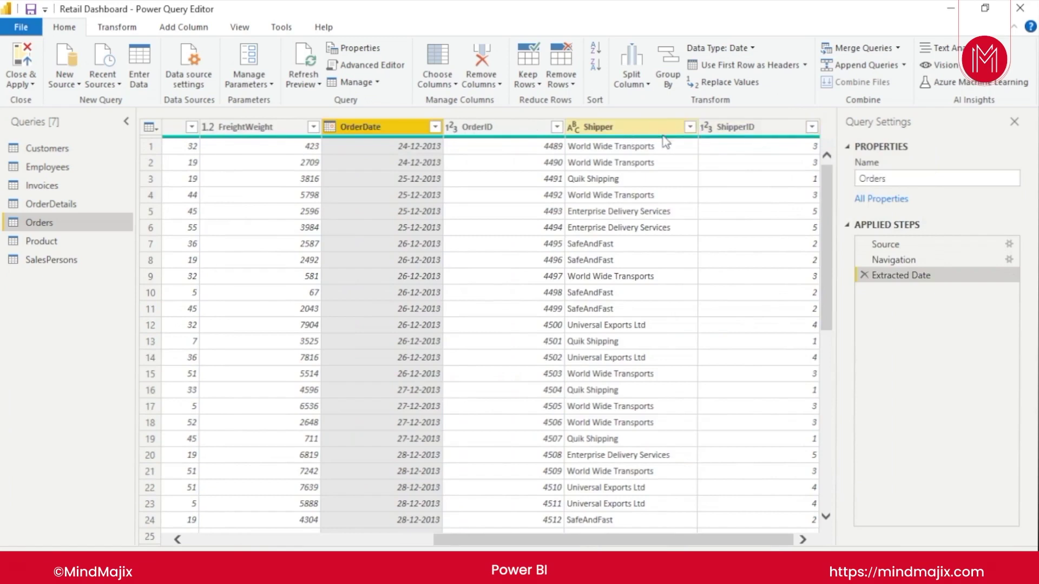
pyautogui.rightClick(748, 132)
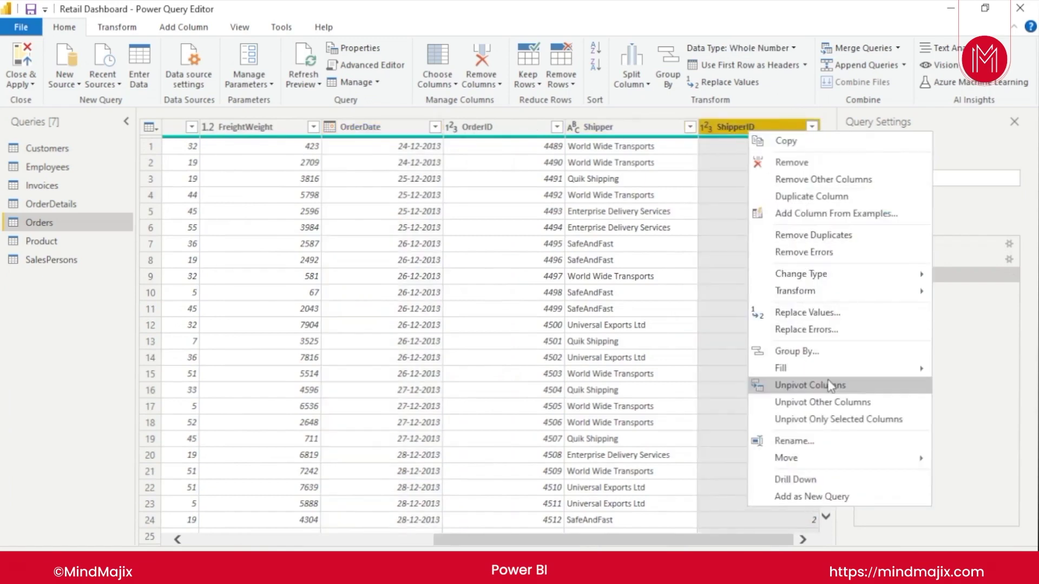
pyautogui.click(601, 126)
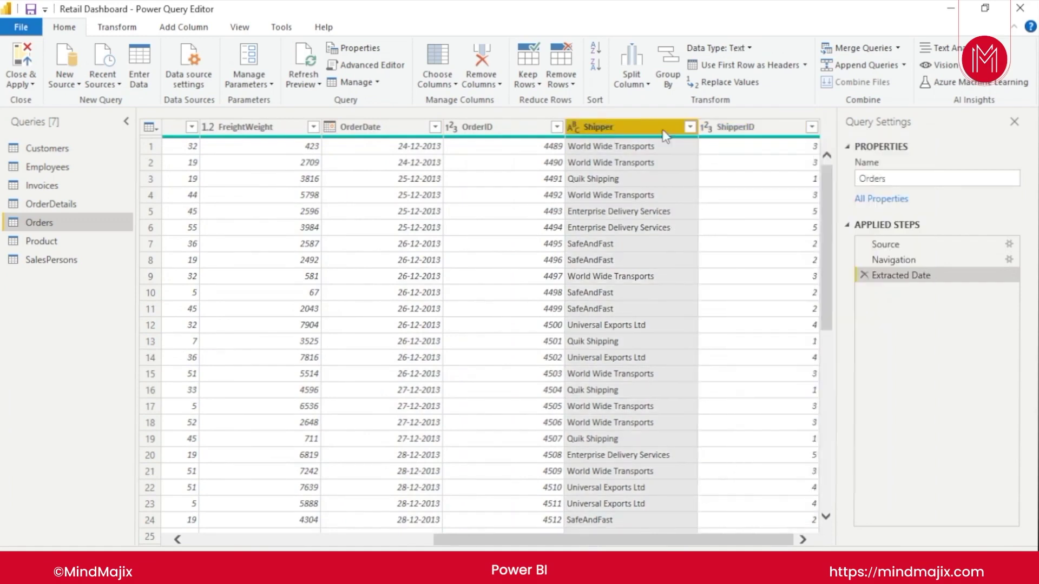
pyautogui.keyDown('ctrl'); pyautogui.click(601, 127); pyautogui.keyUp('ctrl')
pyautogui.rightClick(738, 124)
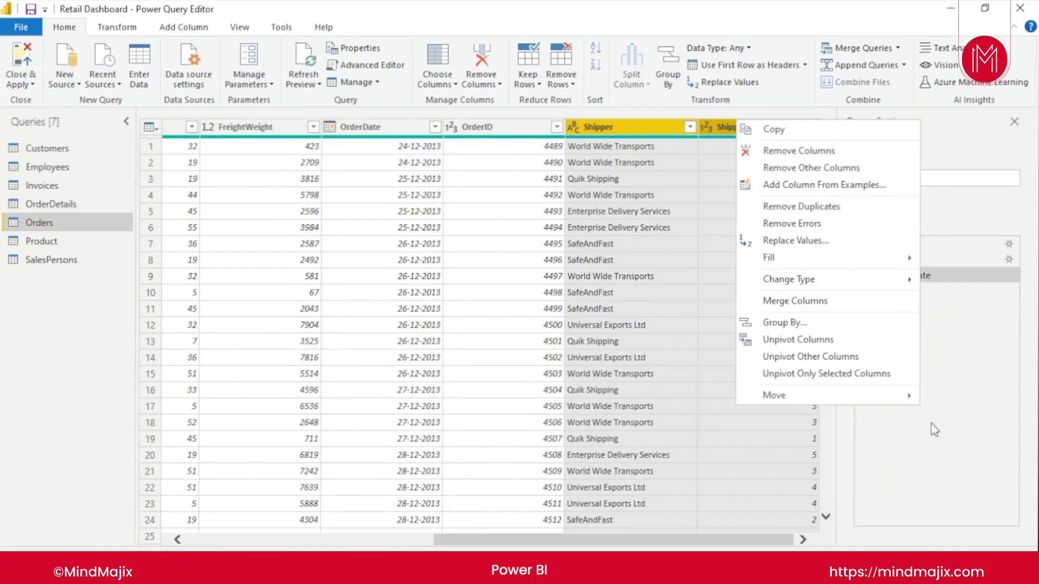
pyautogui.click(938, 439)
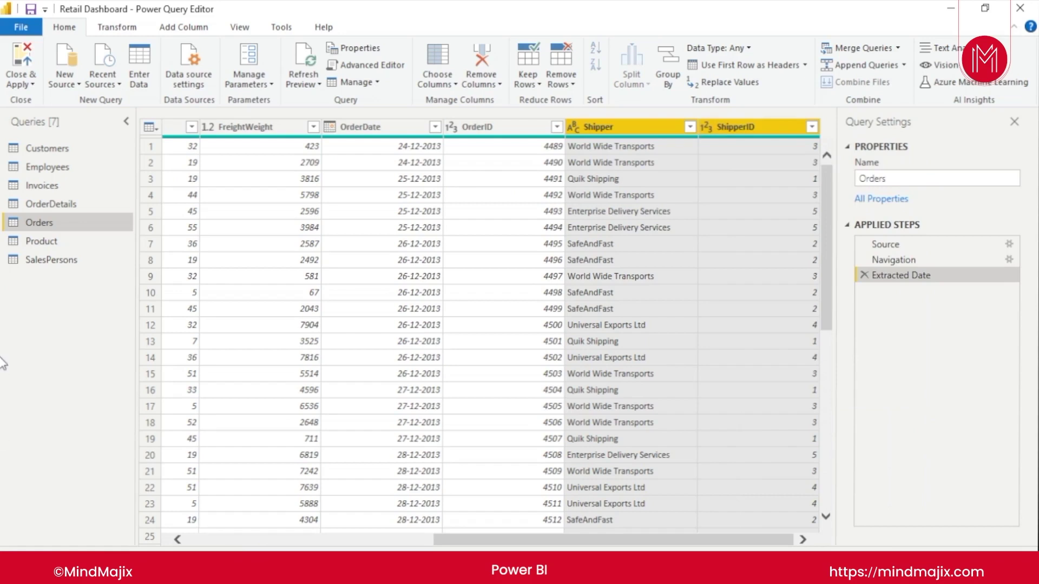
# Duplicate the Orders query and rename the copy as Shipper
pyautogui.rightClick(64, 222)
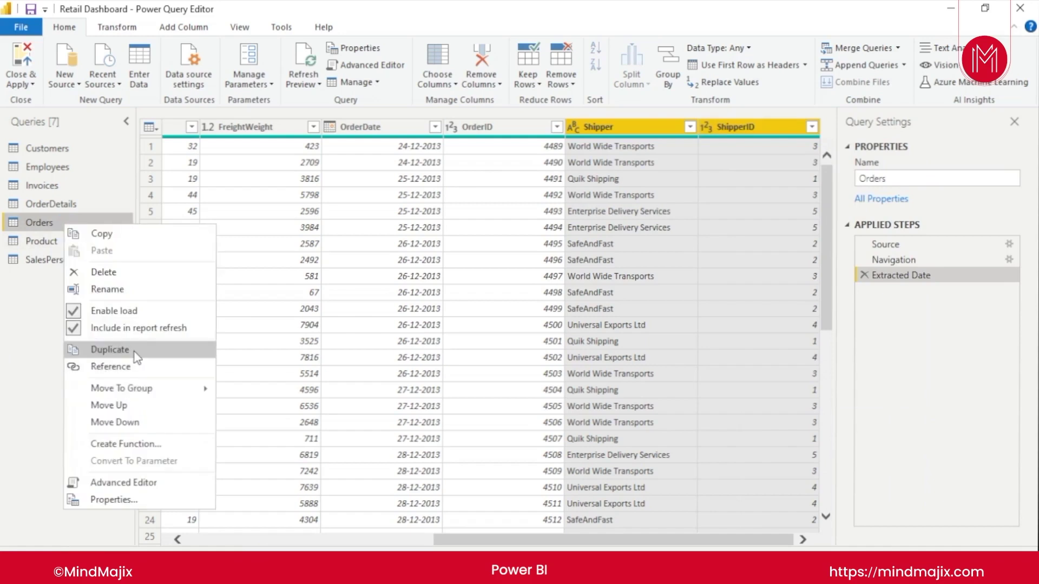
pyautogui.click(133, 350)
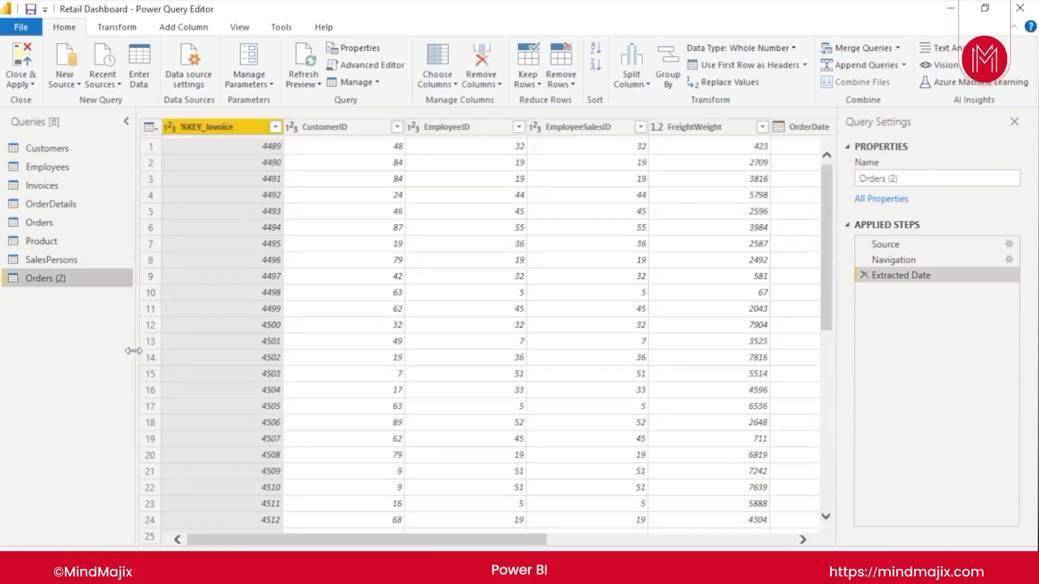
pyautogui.click(84, 275)
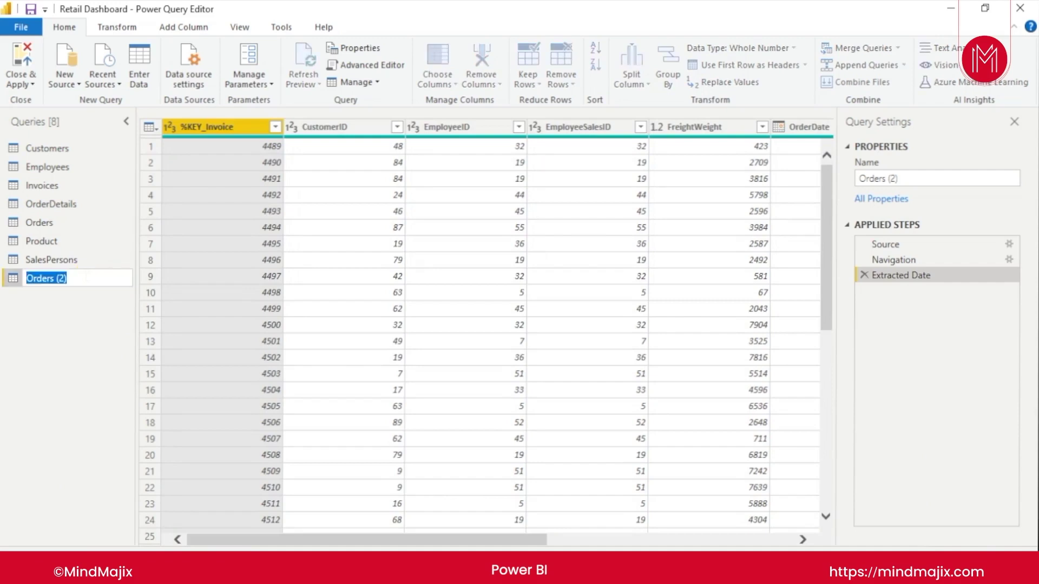
pyautogui.write('Shipper')
pyautogui.click(54, 356)
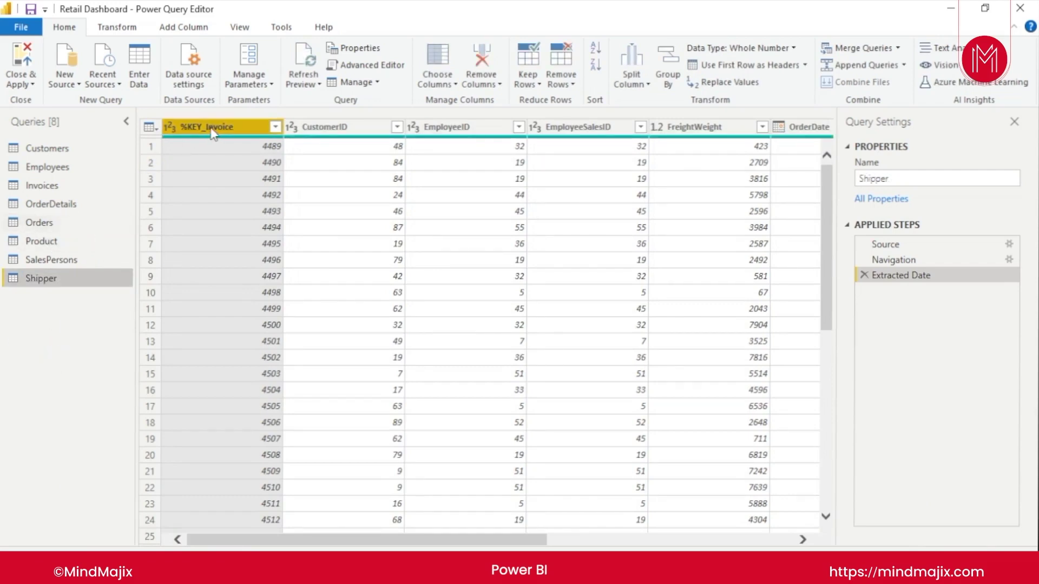
pyautogui.hotkey('shift', 'Right')
pyautogui.hotkey('shift', 'Right')
pyautogui.hotkey('shift', 'Right')
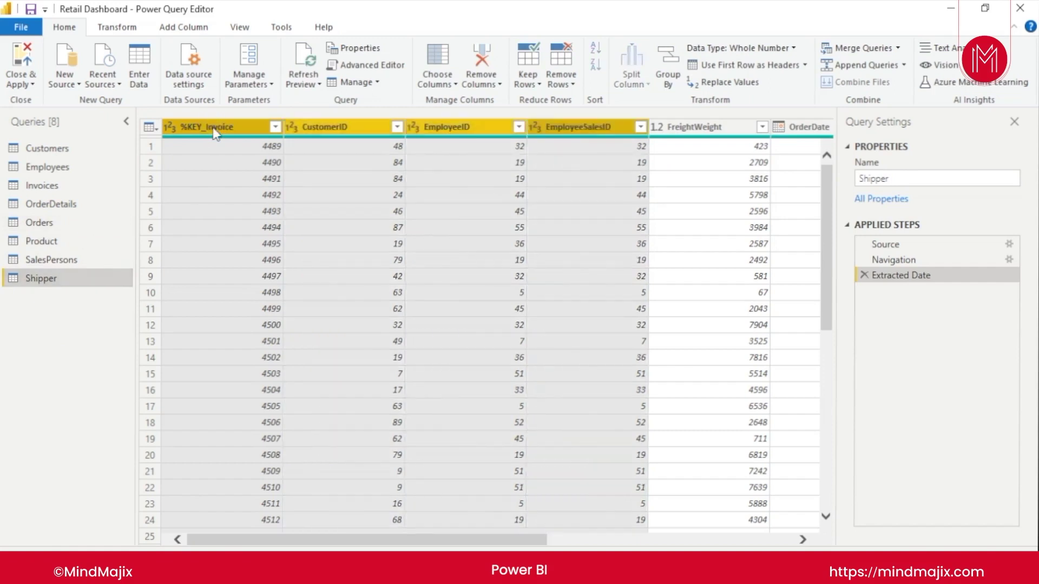
pyautogui.hotkey('shift', 'Right')
pyautogui.hotkey('shift', 'Right')
pyautogui.hotkey('shift', 'Right')
pyautogui.hotkey('shift', 'Right')
pyautogui.hotkey('shift', 'Right')
pyautogui.hotkey('shift', 'Left')
pyautogui.hotkey('shift', 'Left')
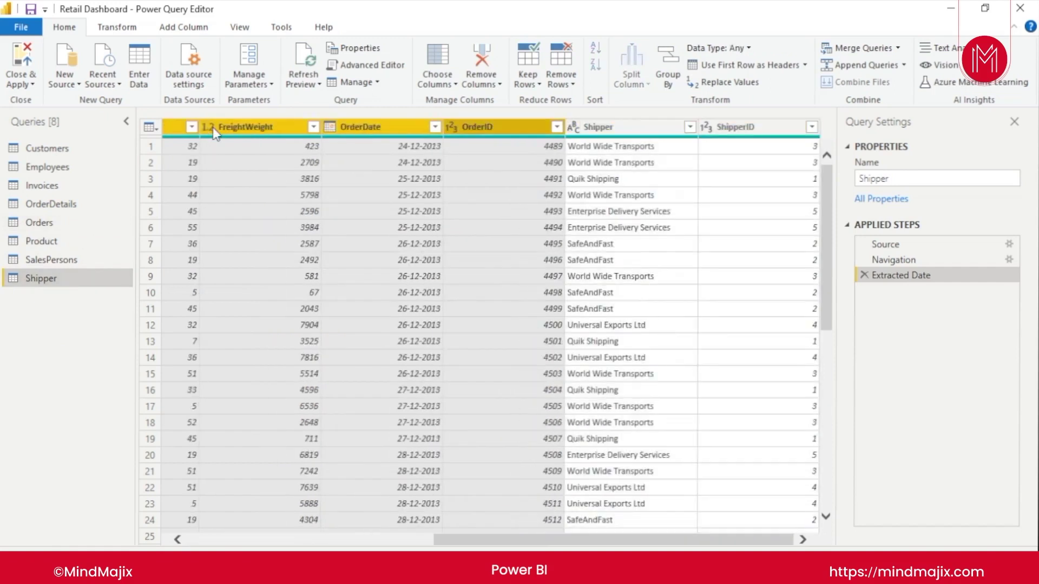
pyautogui.rightClick(474, 180)
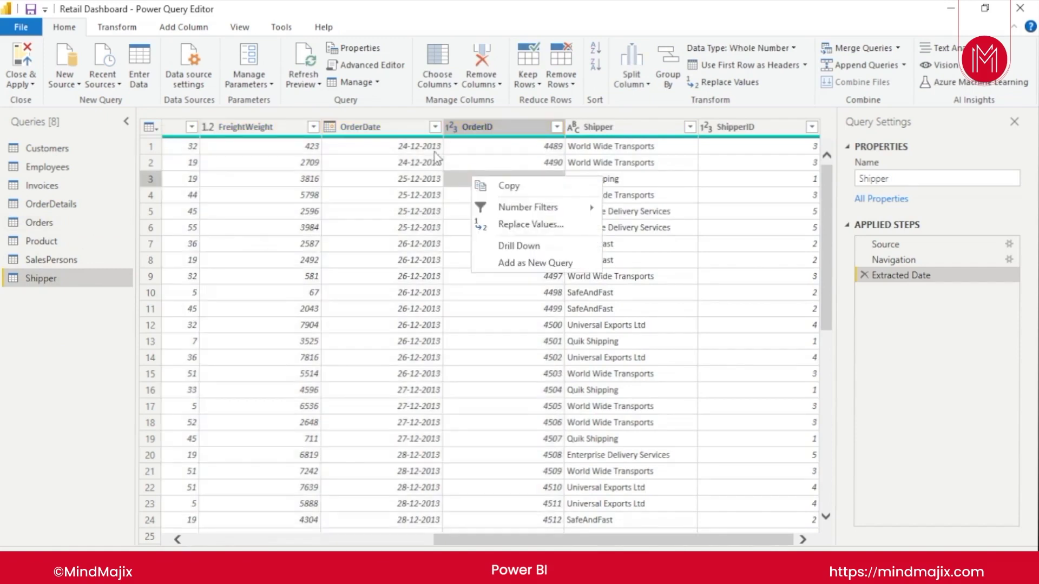
# Remove the columns from %KEY_Invoice through OrderID in the Shipper query, keeping only Shipper and ShipperID
pyautogui.click(467, 130)
pyautogui.hotkey('shift', 'Left')
pyautogui.hotkey('shift', 'Left')
pyautogui.hotkey('shift', 'Left')
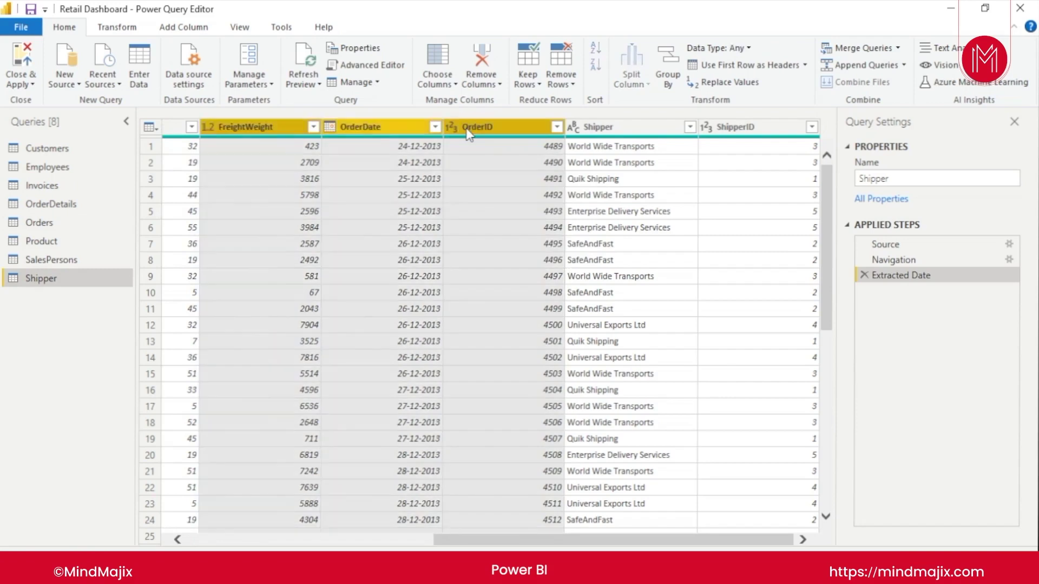
pyautogui.hotkey('shift', 'Left')
pyautogui.hotkey('shift', 'Left')
pyautogui.hotkey('shift', 'Left')
pyautogui.click(484, 60)
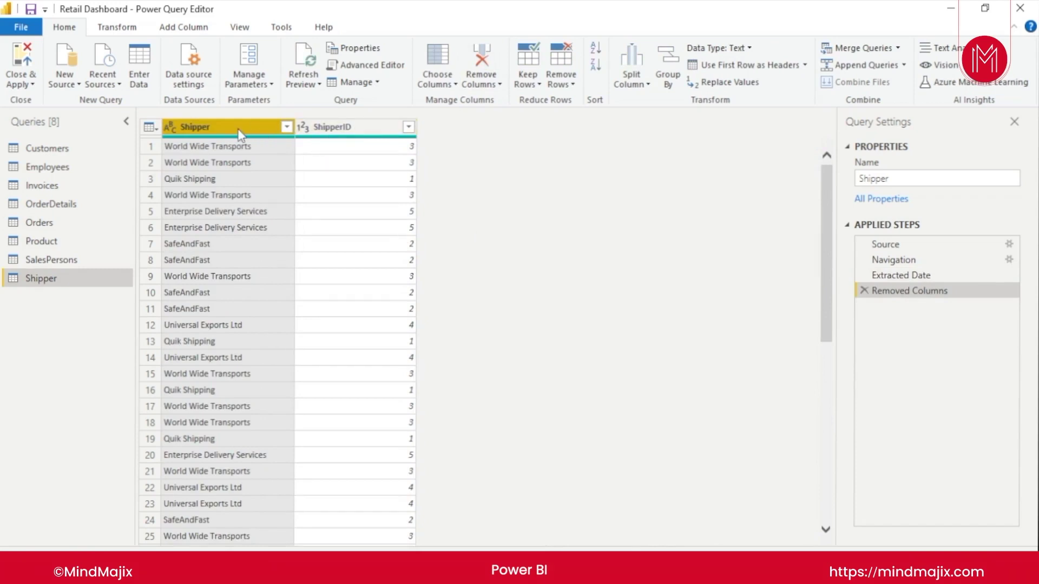
# Remove the Shipper column from the Orders query
pyautogui.click(74, 222)
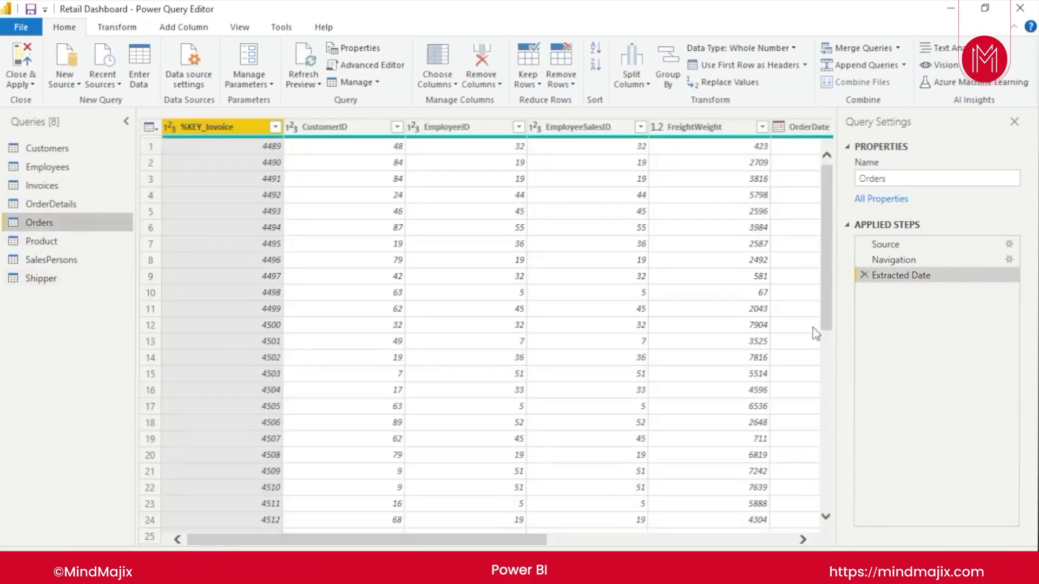
pyautogui.click(790, 539)
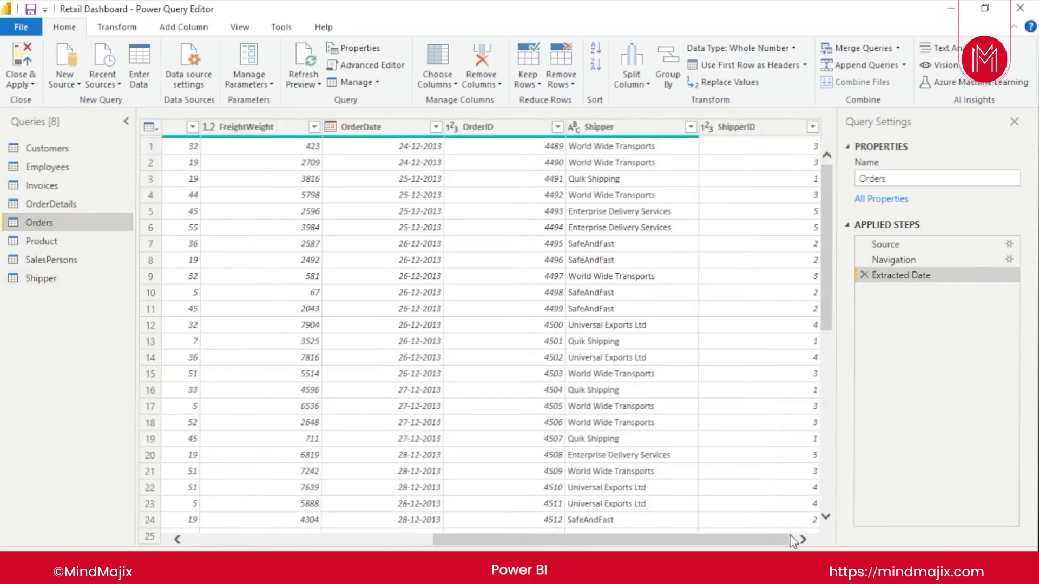
pyautogui.click(617, 127)
pyautogui.rightClick(617, 130)
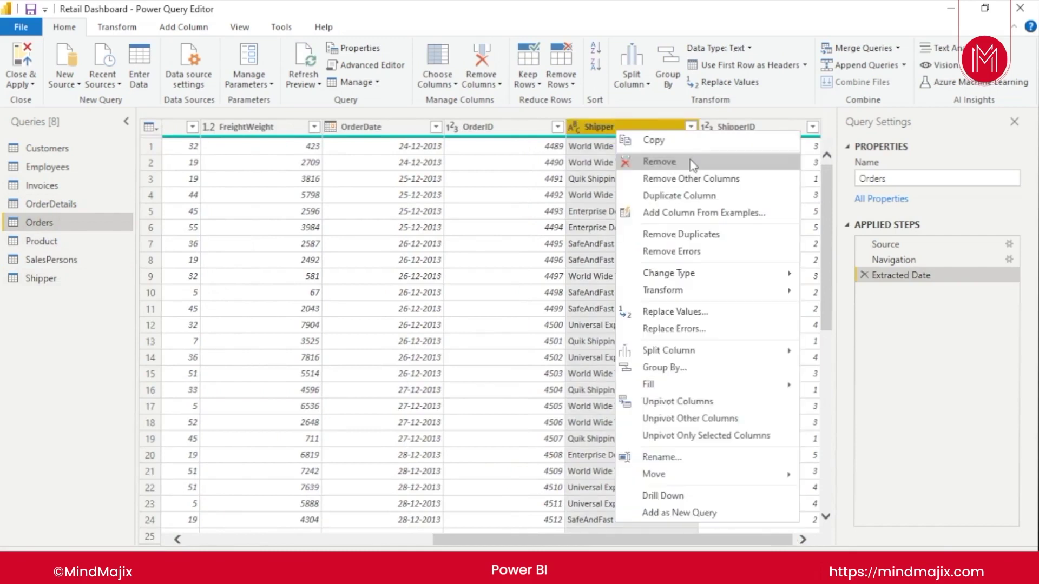
pyautogui.click(688, 161)
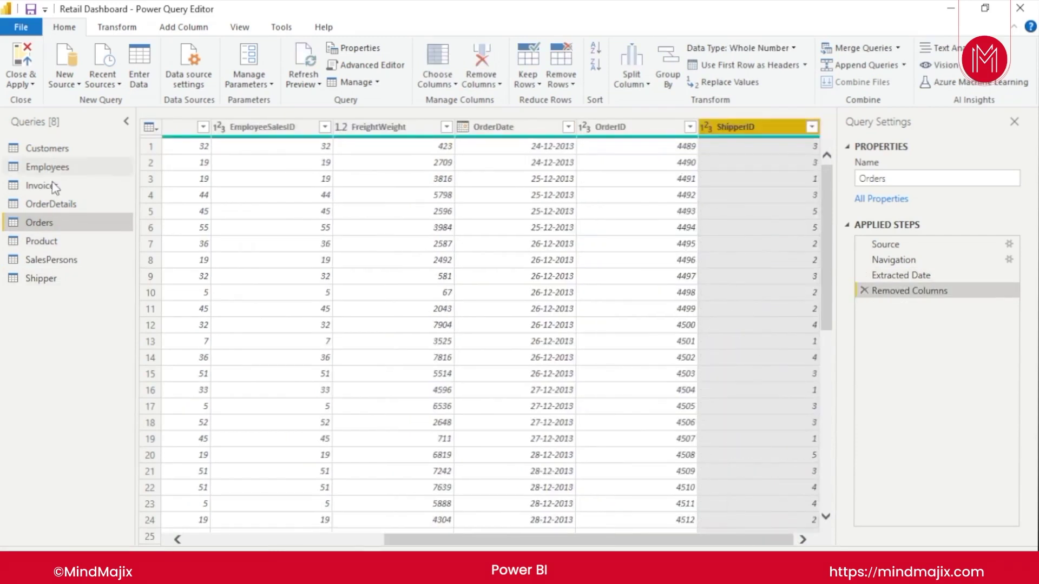
# Display the Shipper query
pyautogui.click(56, 244)
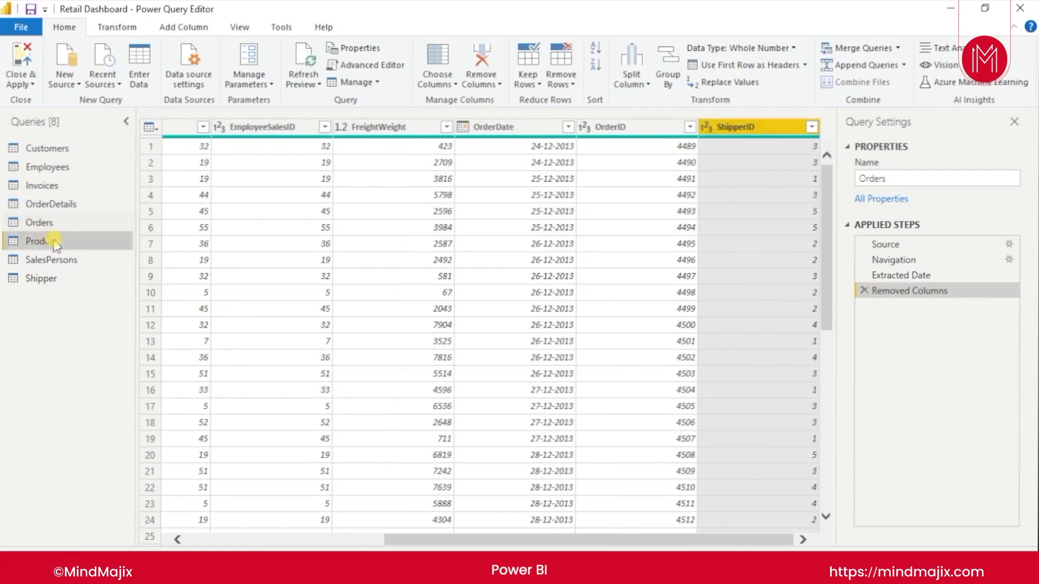
pyautogui.click(45, 279)
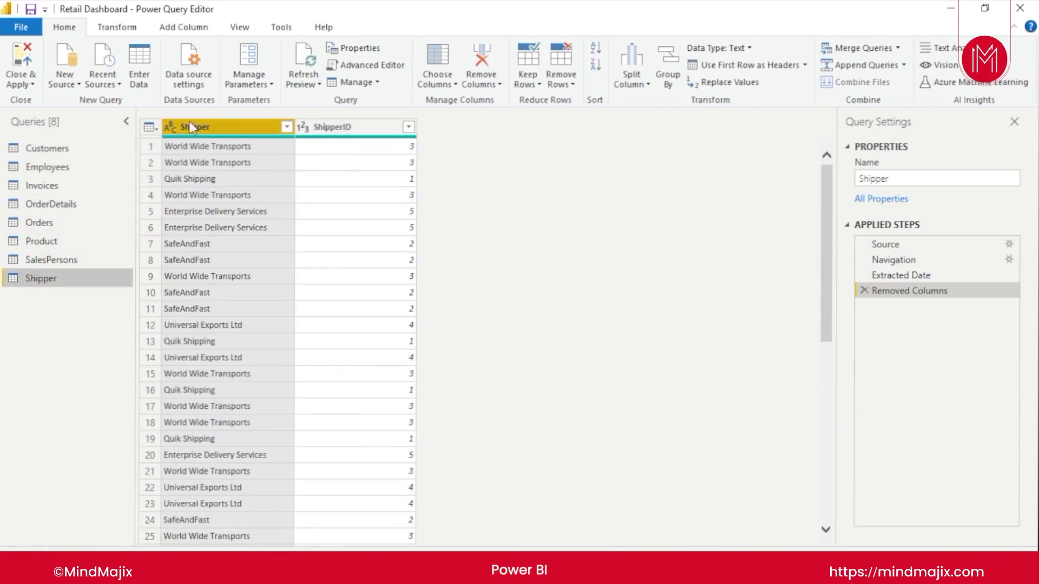
pyautogui.click(150, 127)
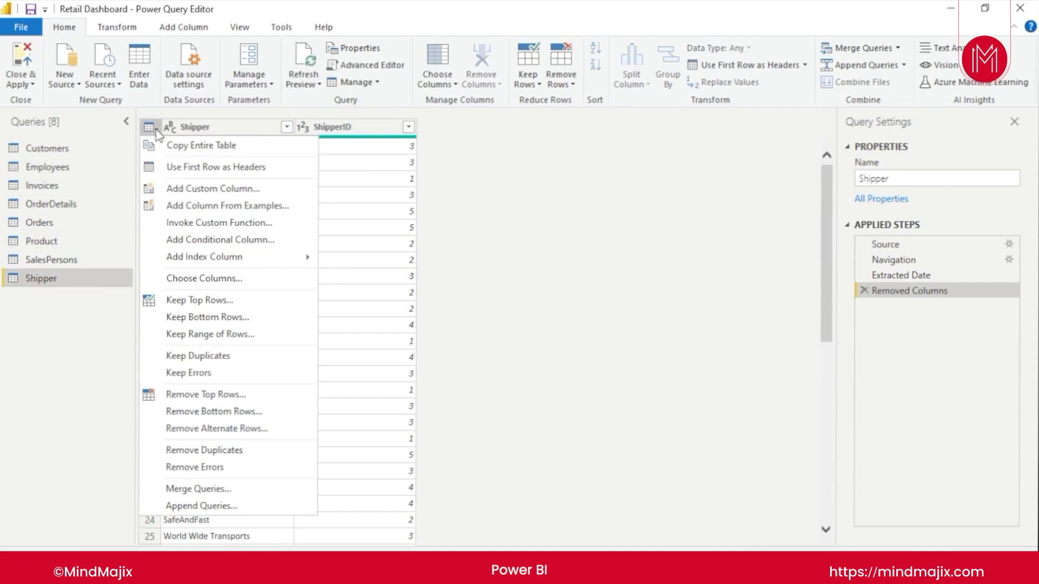
pyautogui.click(10, 453)
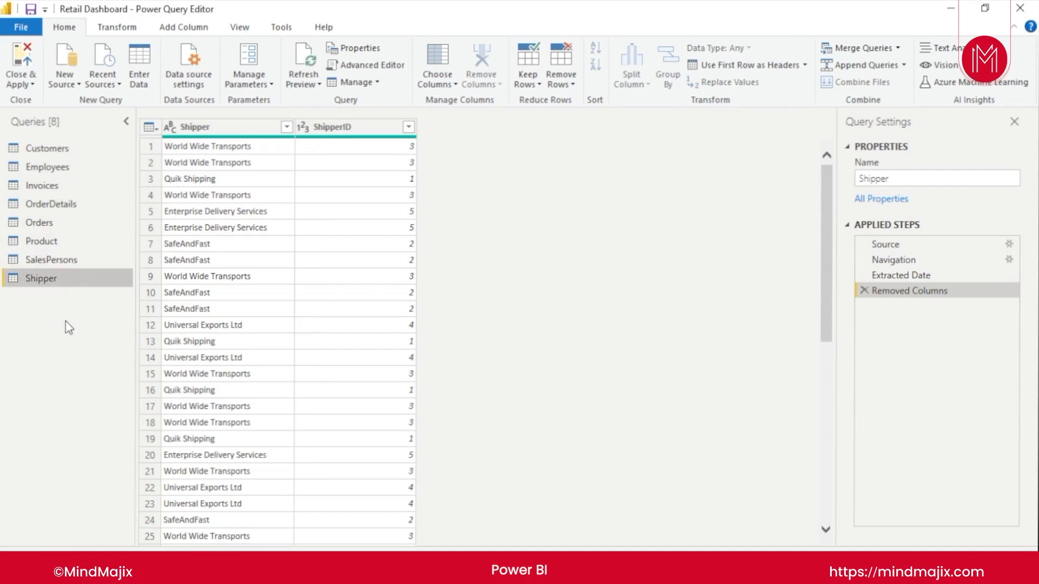
pyautogui.click(239, 132)
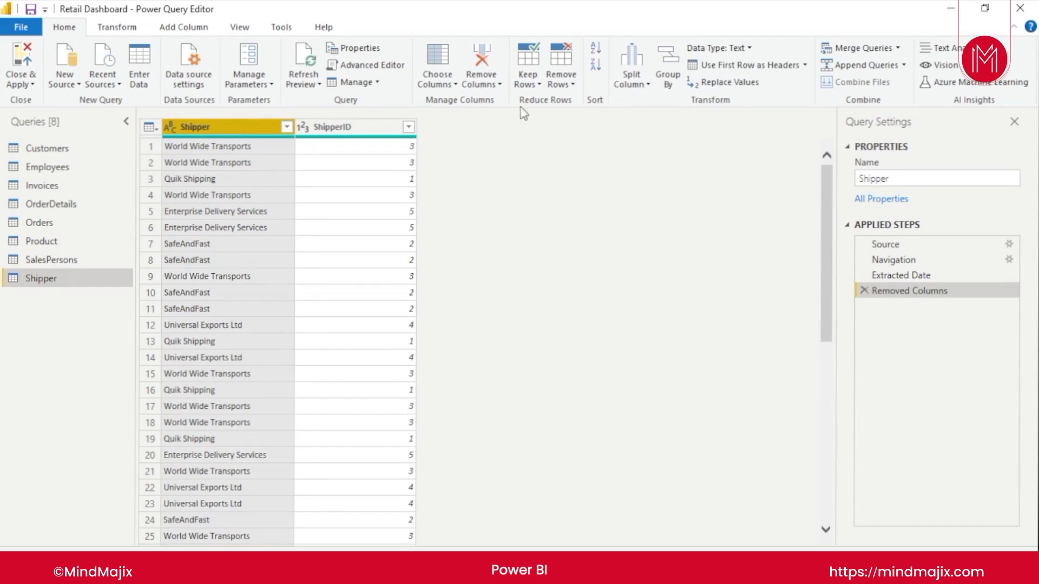
pyautogui.click(569, 87)
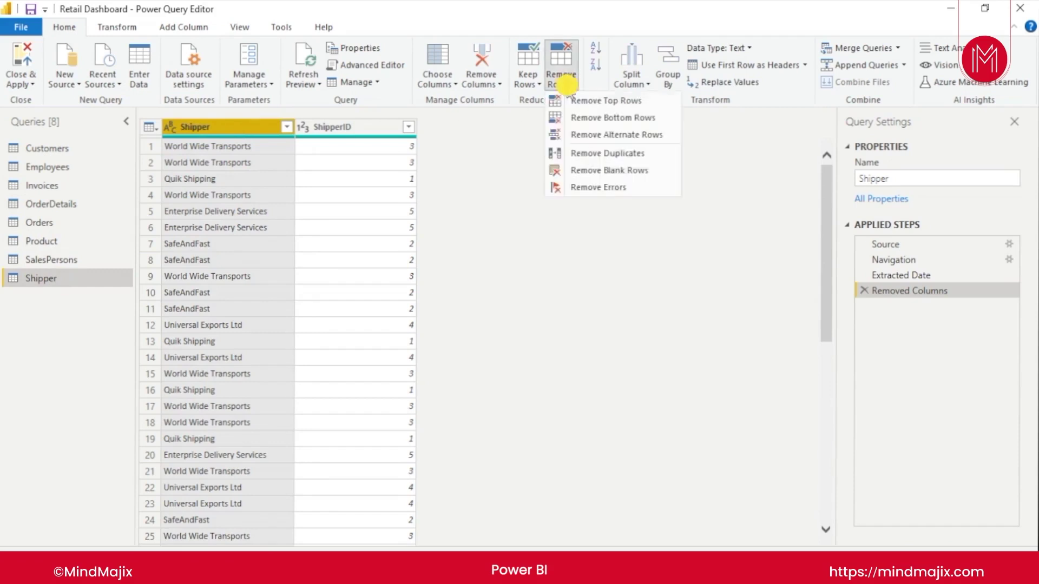
pyautogui.click(548, 300)
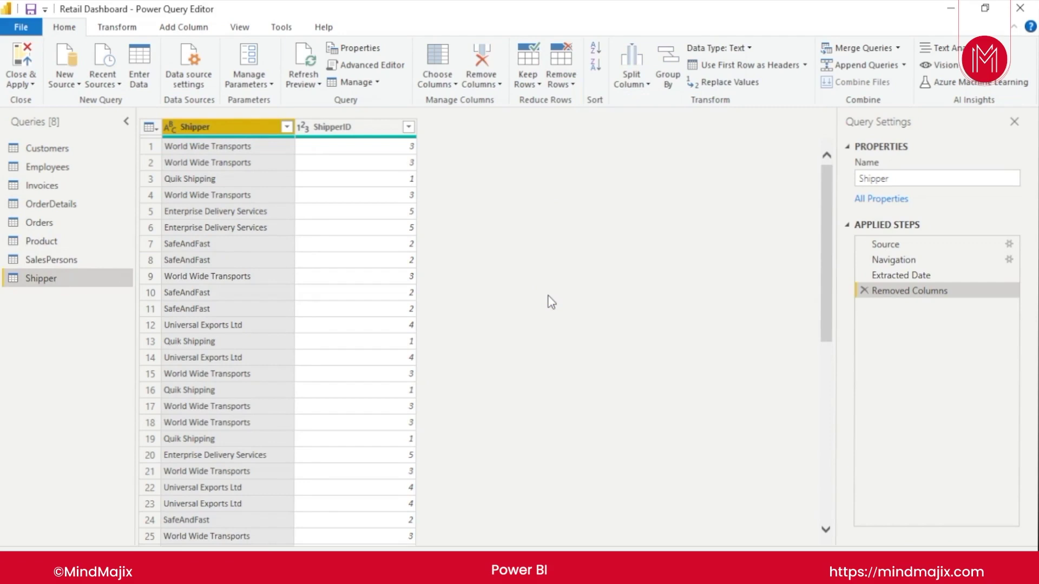
pyautogui.click(550, 301)
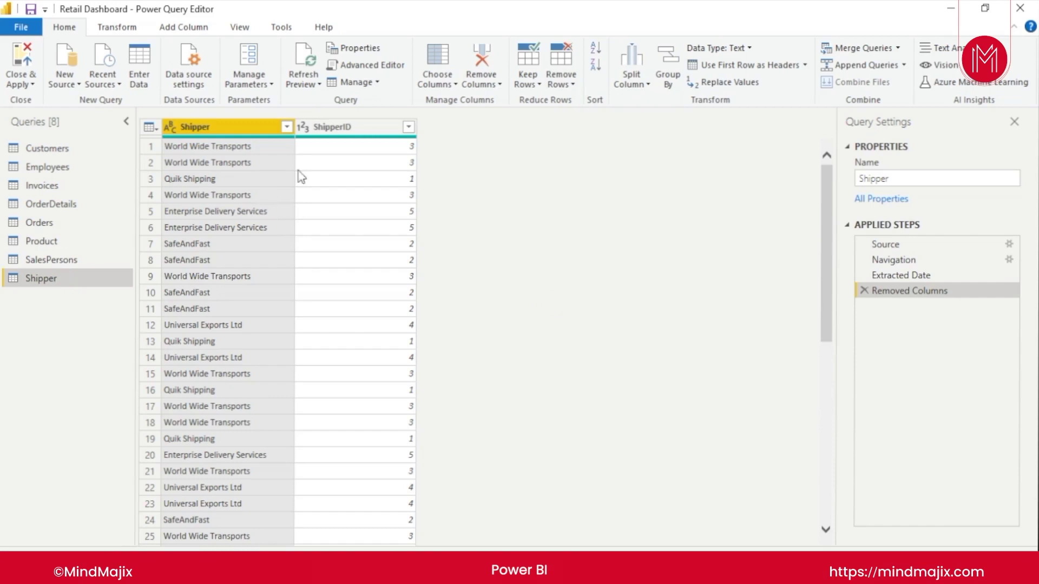
pyautogui.click(368, 152)
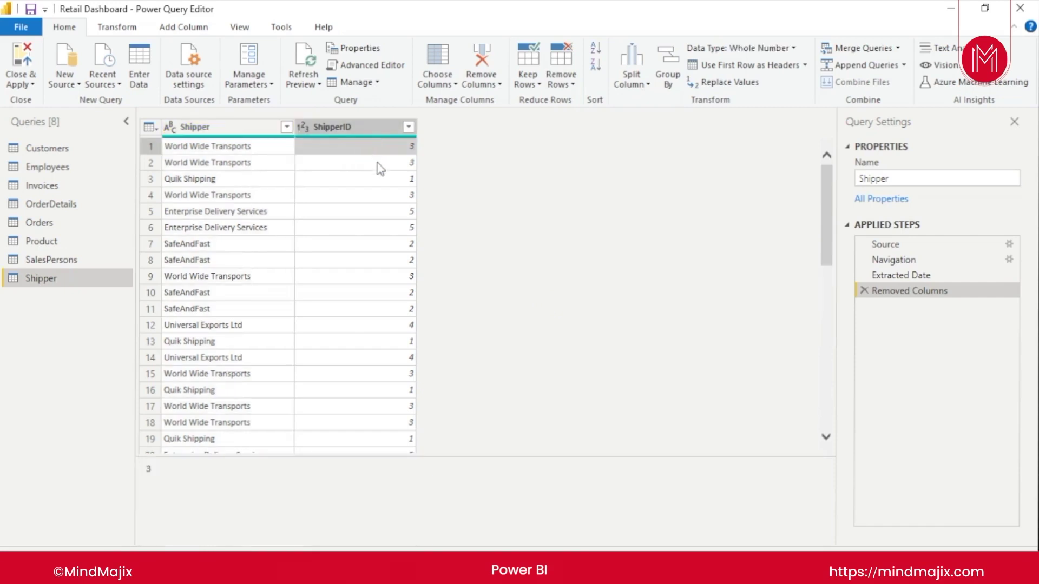
pyautogui.click(505, 312)
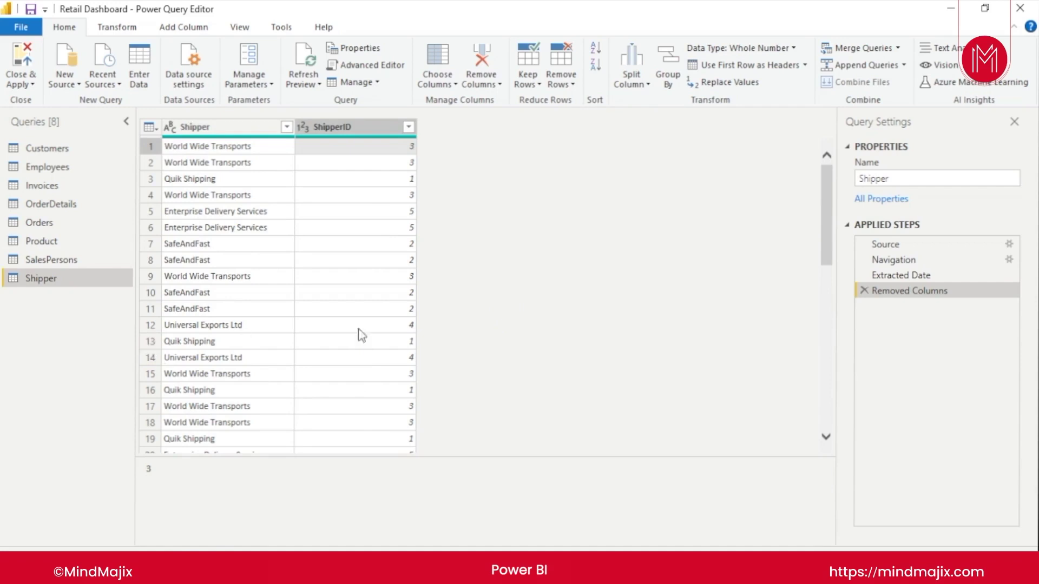
pyautogui.click(195, 128)
pyautogui.click(149, 127)
pyautogui.click(547, 266)
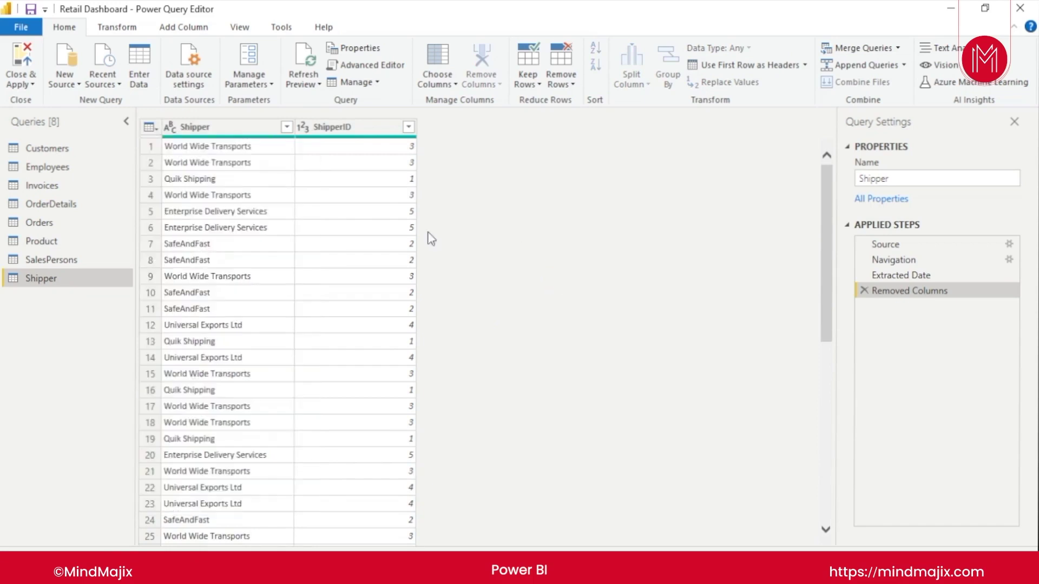
# Remove the duplicate rows from the Shipper query, applying the operation to the whole table
pyautogui.click(149, 126)
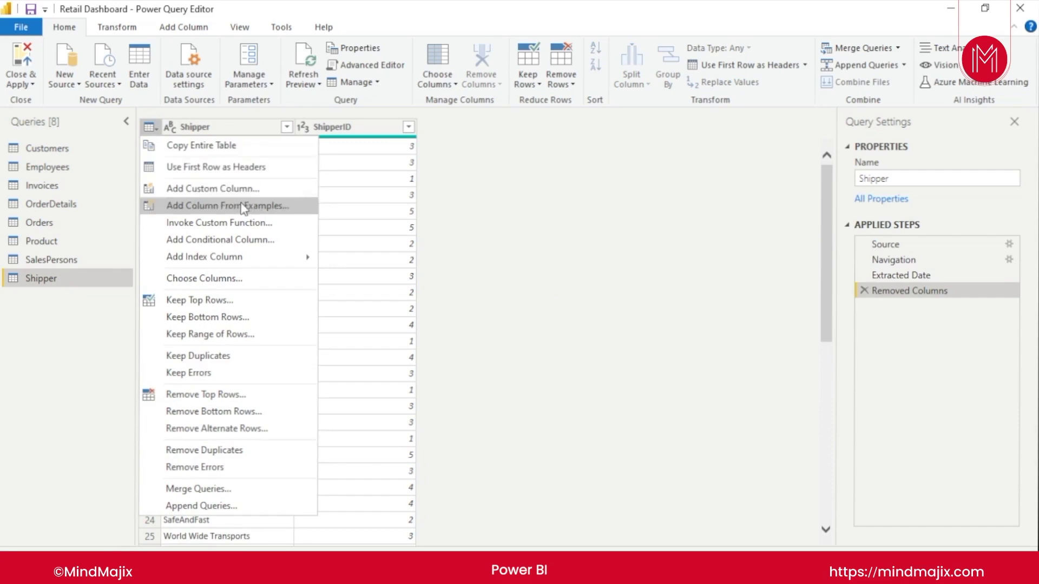
pyautogui.click(260, 456)
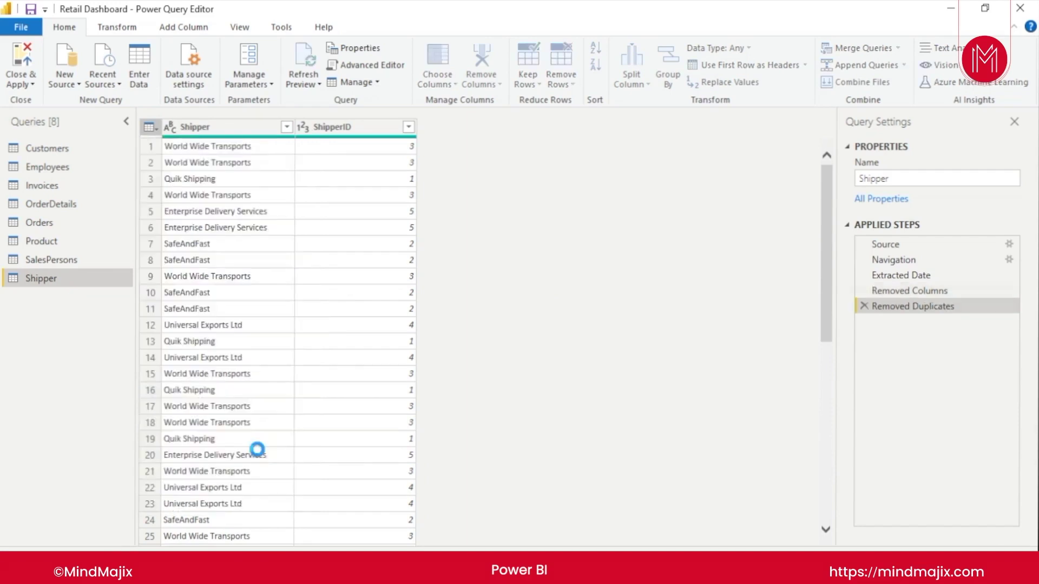
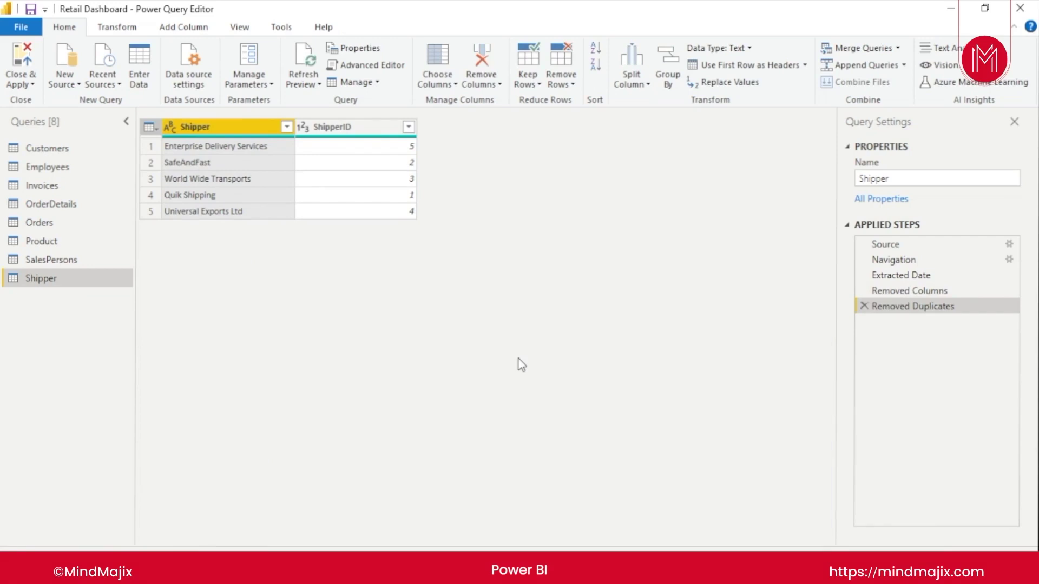
pyautogui.click(266, 316)
pyautogui.click(76, 221)
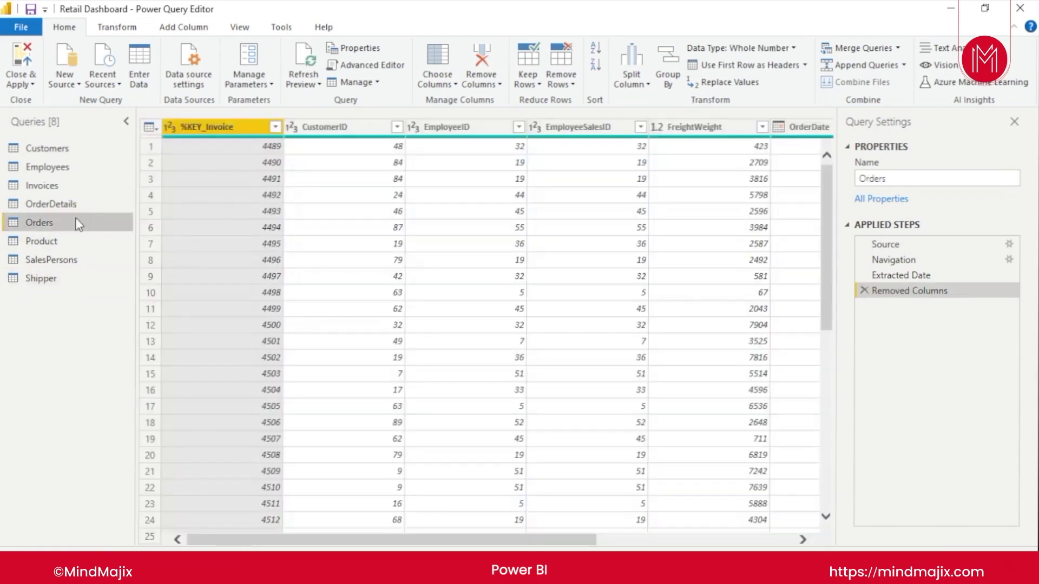
pyautogui.click(81, 204)
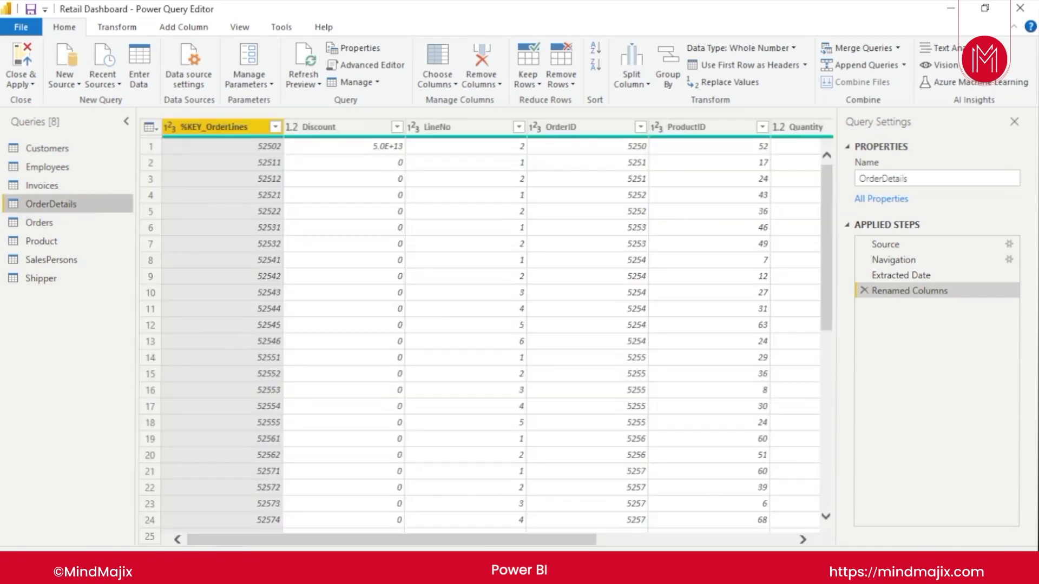
pyautogui.click(84, 240)
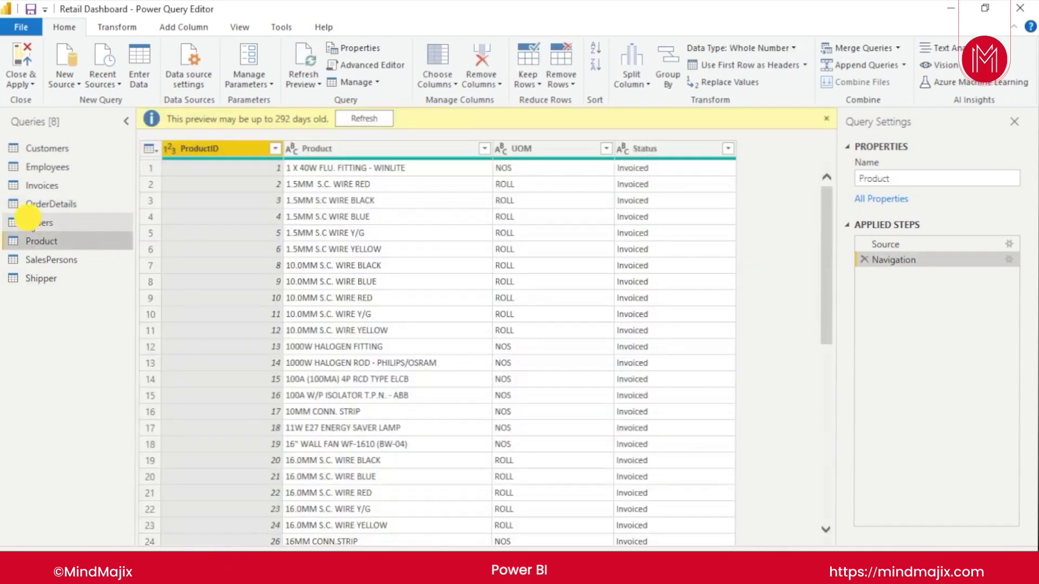
pyautogui.click(27, 221)
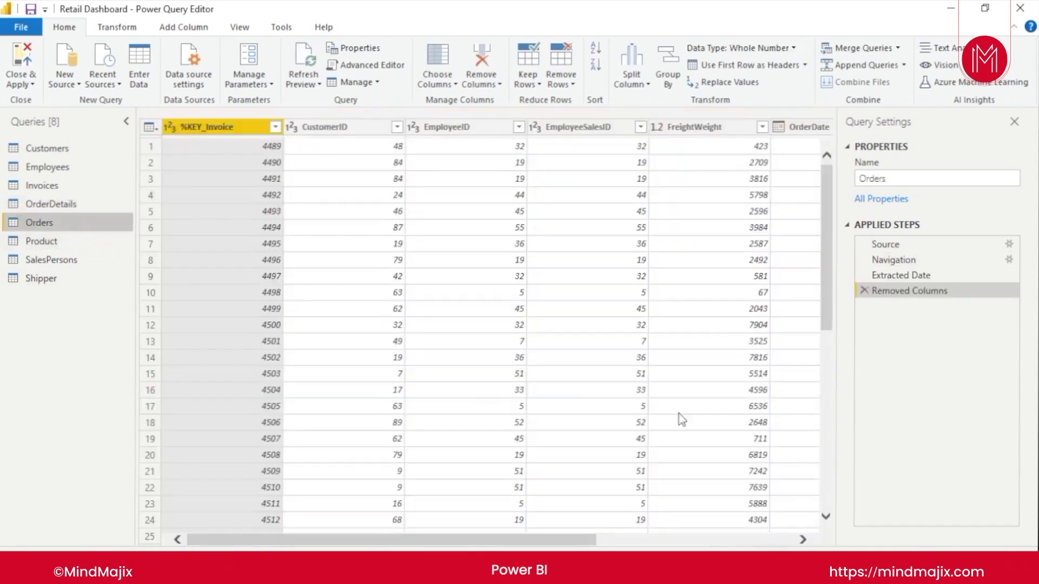
pyautogui.click(781, 541)
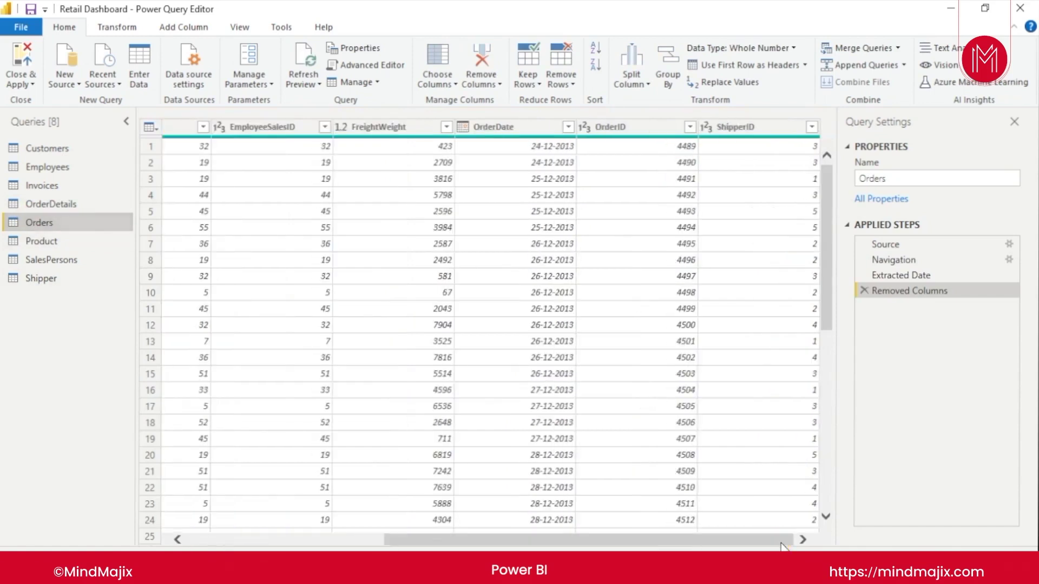
# Refresh the data preview of the Product query and rename its UOM column to Unit
pyautogui.click(53, 238)
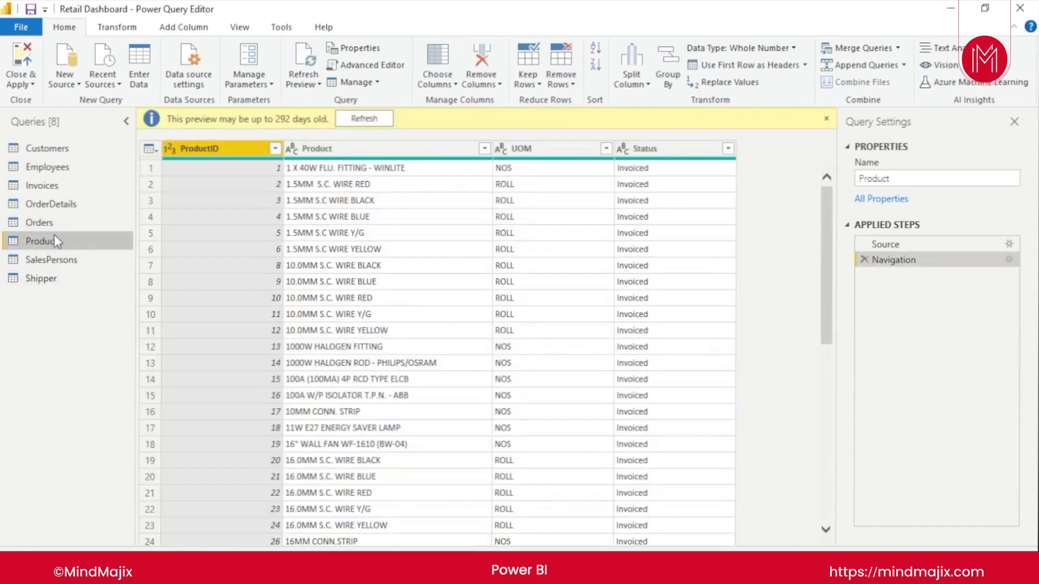
pyautogui.click(362, 118)
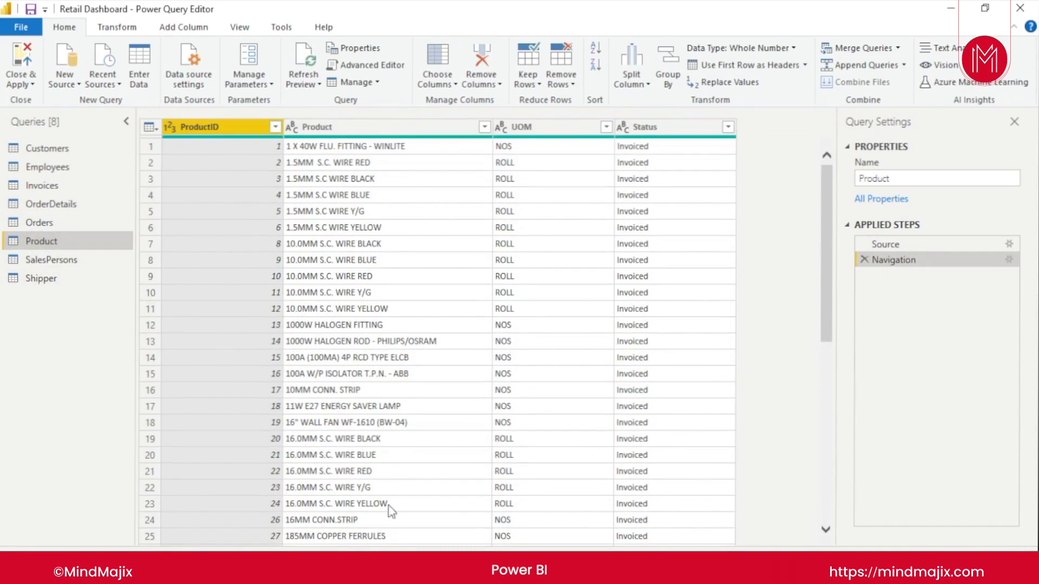
pyautogui.doubleClick(555, 128)
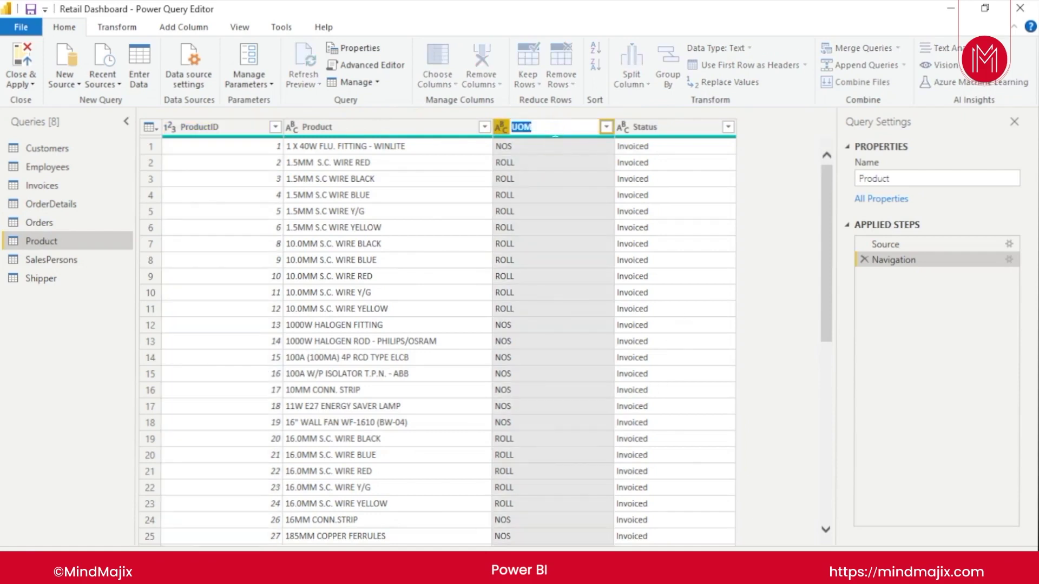
pyautogui.write('Unit')
pyautogui.press('Return')
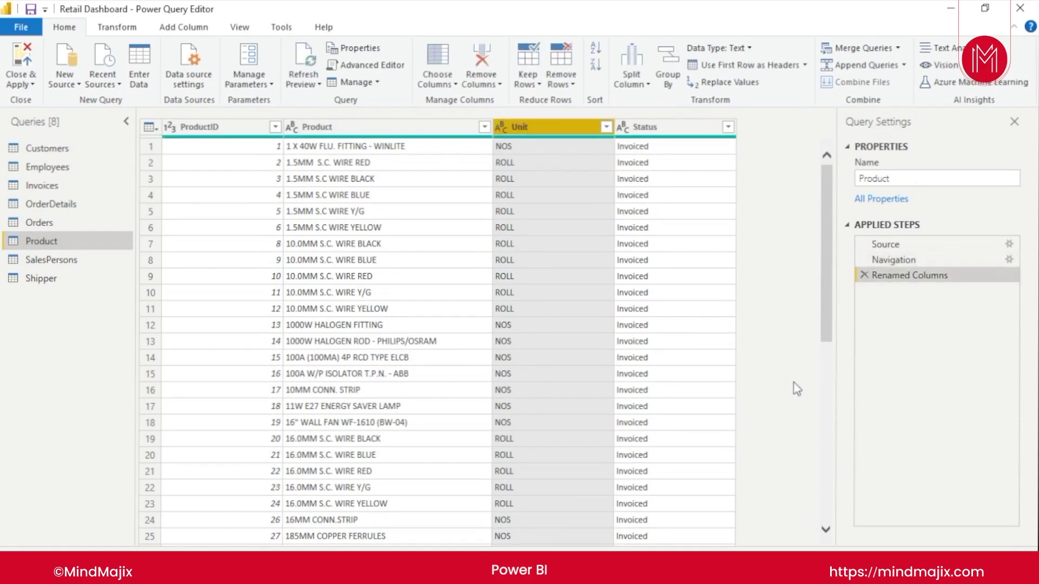
# Check the distinct values in the Status column of the Product query without applying a filter
pyautogui.click(728, 127)
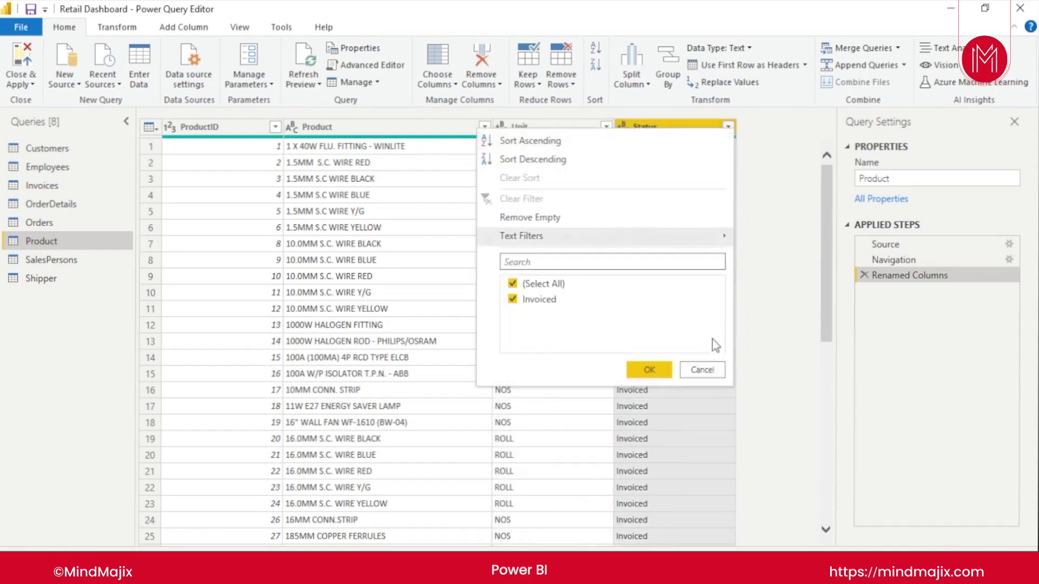
pyautogui.click(703, 370)
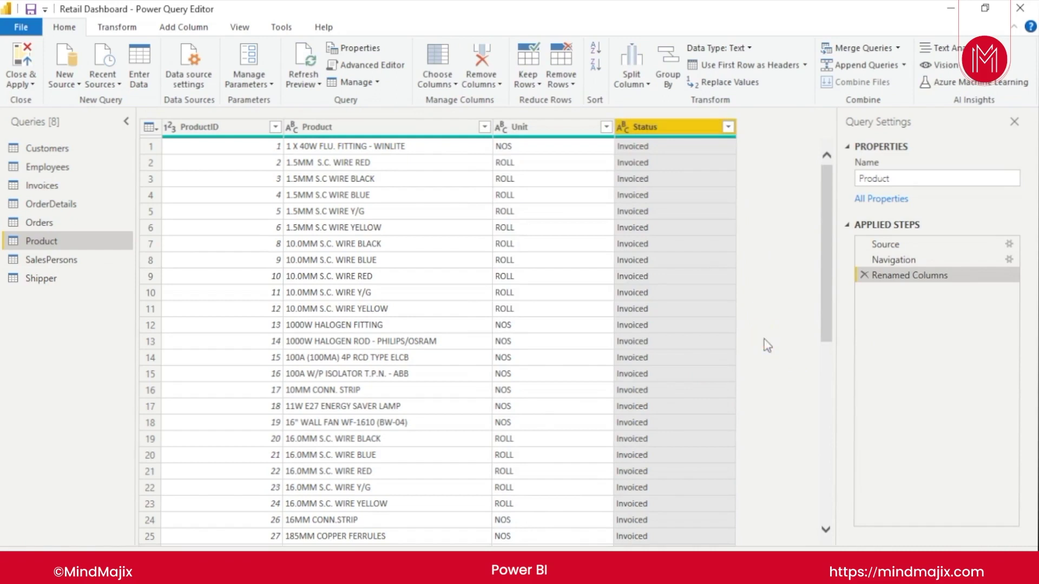
# Try to rename the SalesTitle column of the SalesPersons query
pyautogui.click(62, 259)
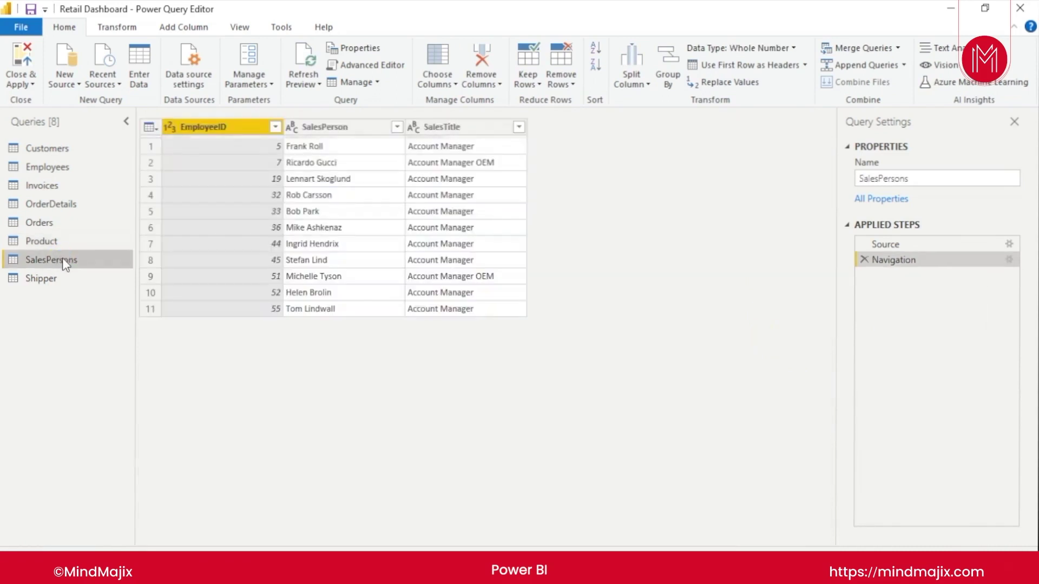
pyautogui.keyDown('ctrl'); pyautogui.click(476, 129); pyautogui.keyUp('ctrl')
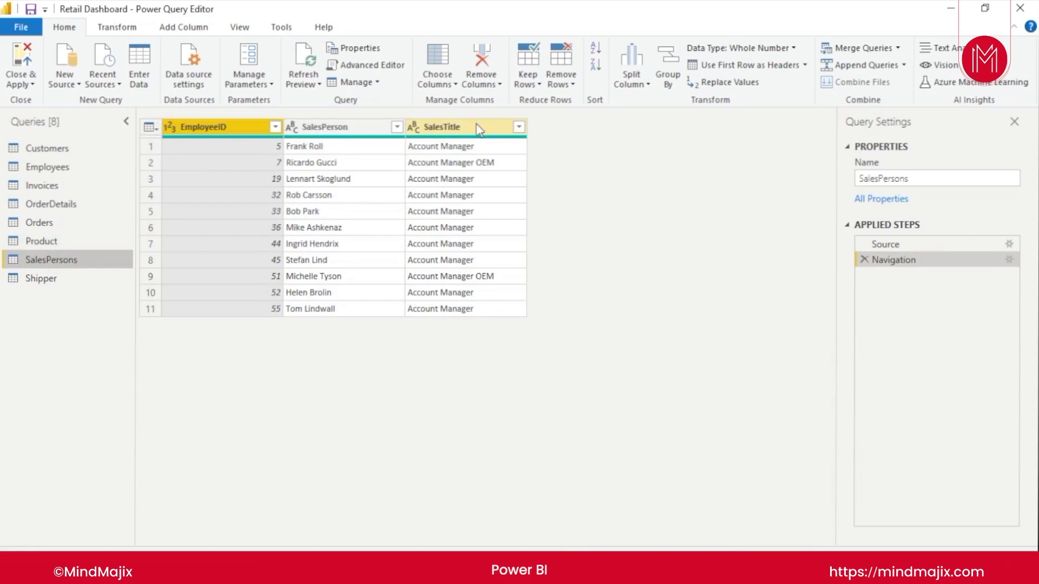
pyautogui.click(227, 133)
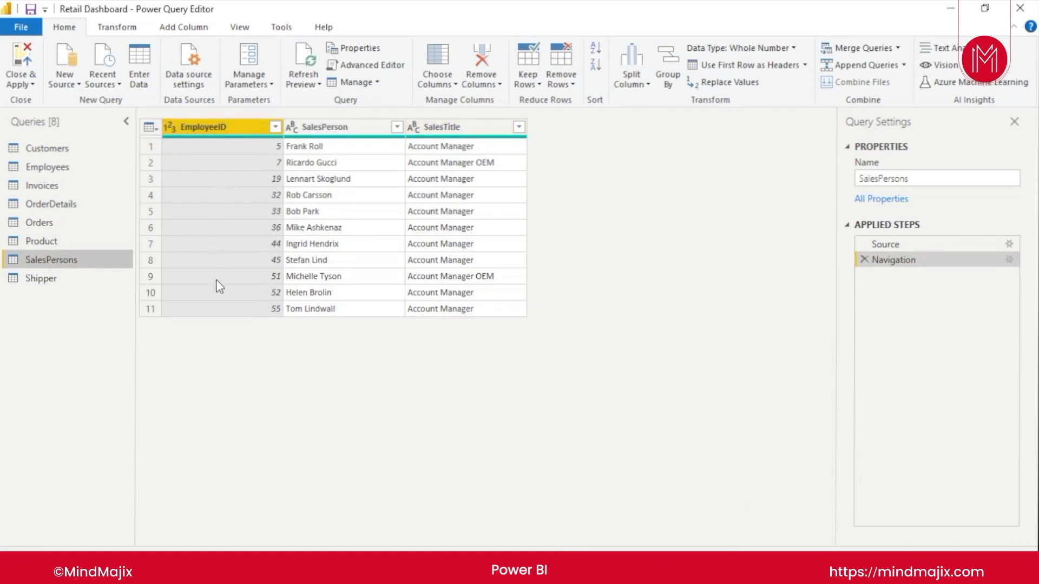
pyautogui.doubleClick(473, 130)
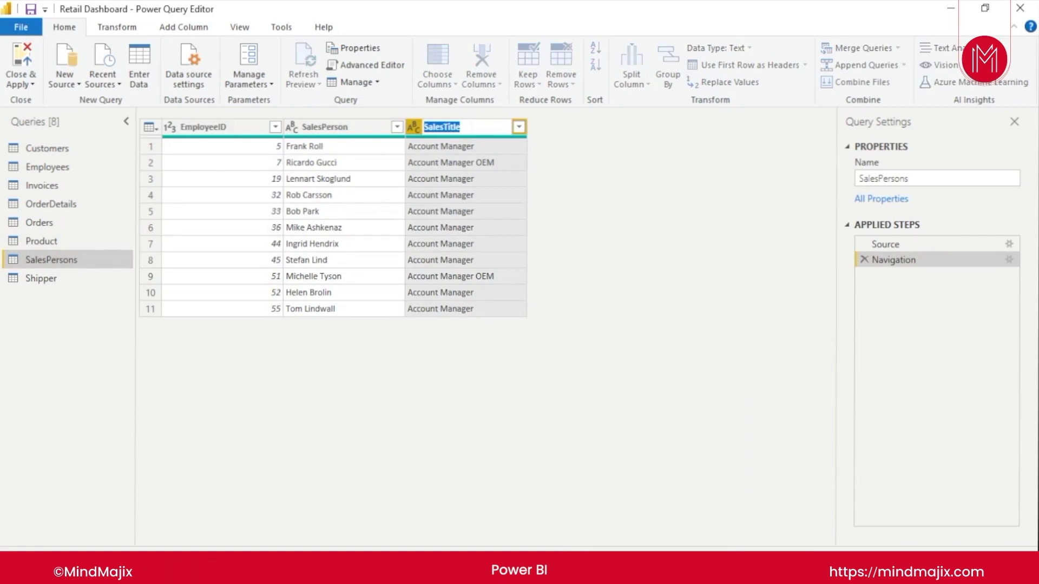
pyautogui.write('Desi')
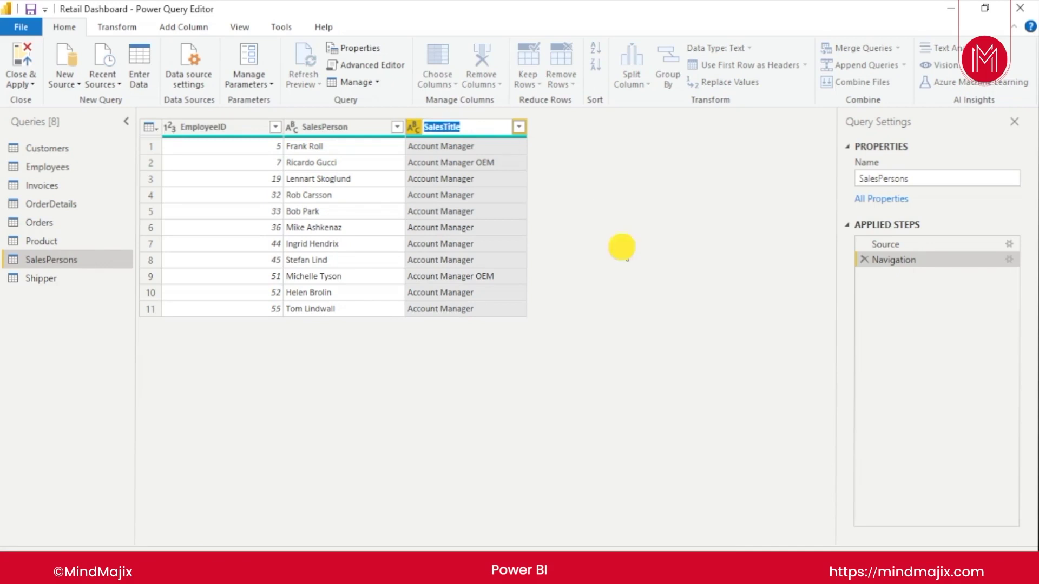
pyautogui.press('Escape')
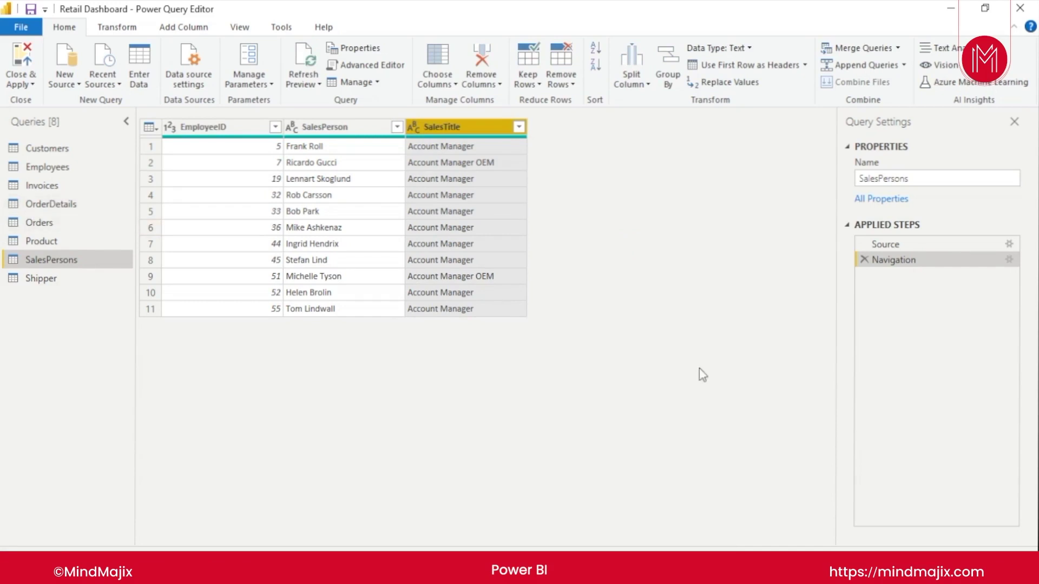
pyautogui.click(39, 278)
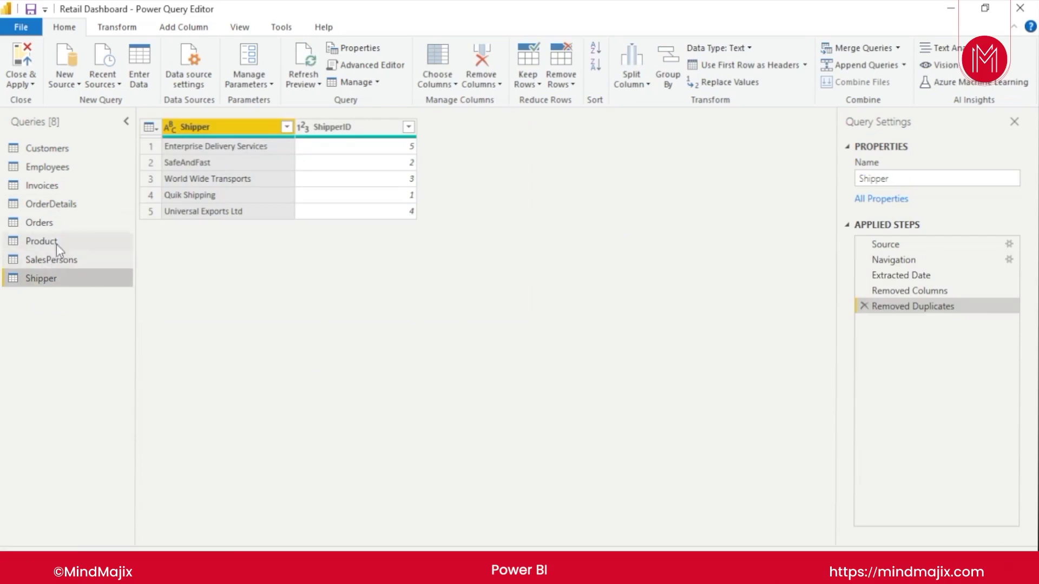
pyautogui.click(65, 223)
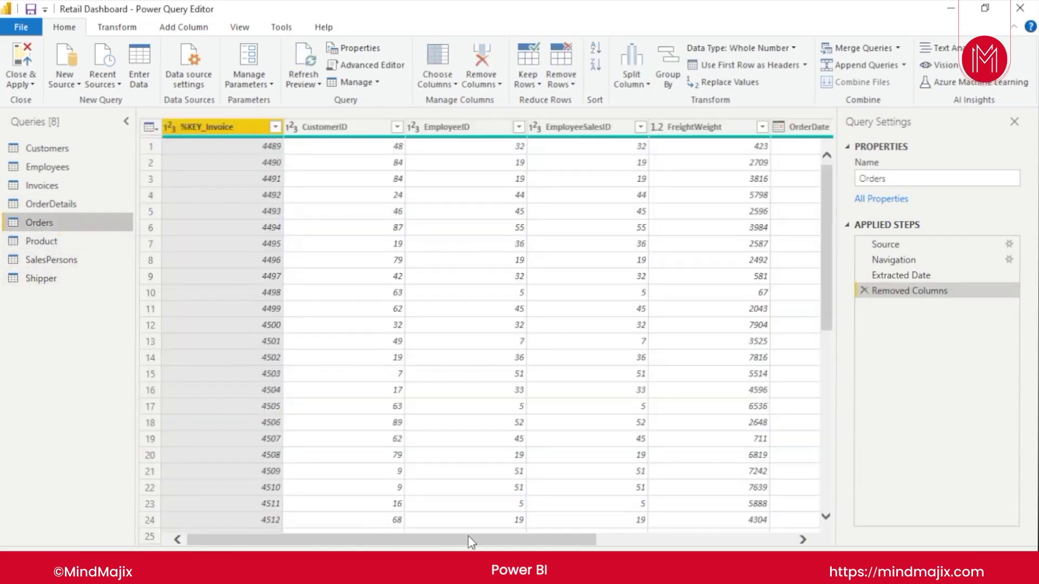
pyautogui.moveTo(469, 539); pyautogui.dragTo(506, 538)
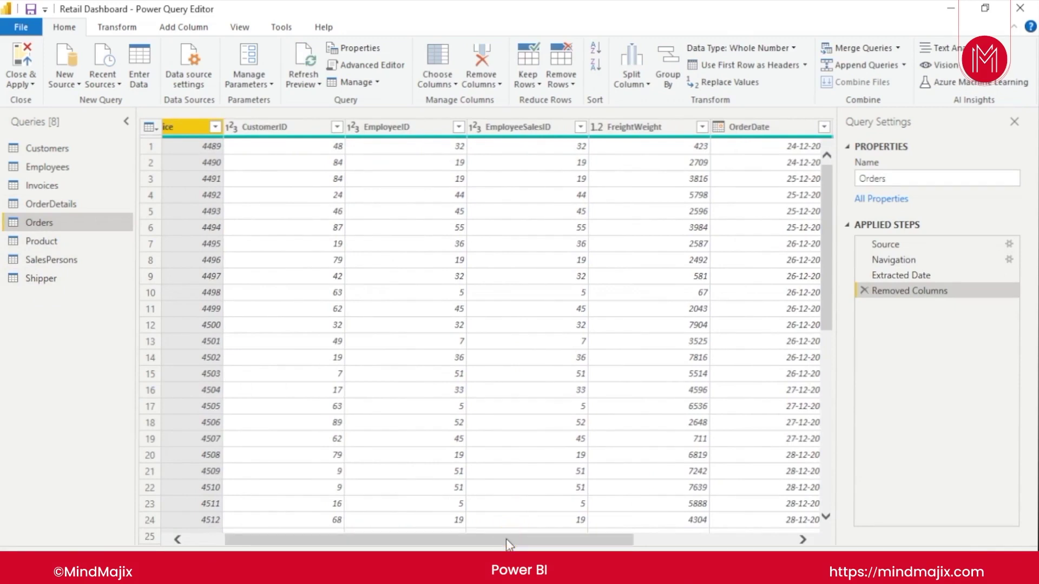
pyautogui.click(74, 260)
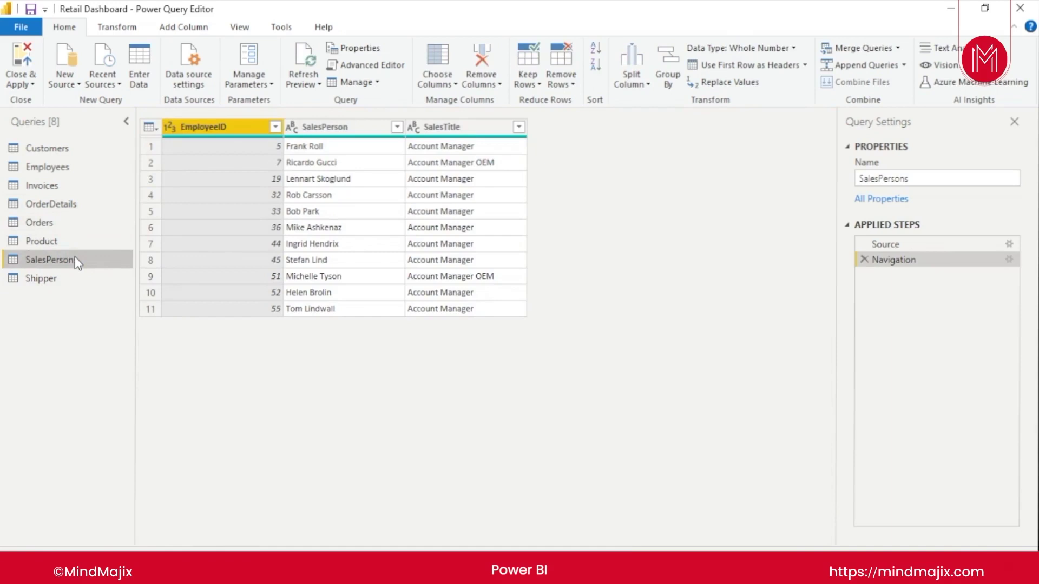
# Rename the EmployeeID column of the SalesPersons query to EmployeeSalesID, matching the column name in the Orders query
pyautogui.click(41, 224)
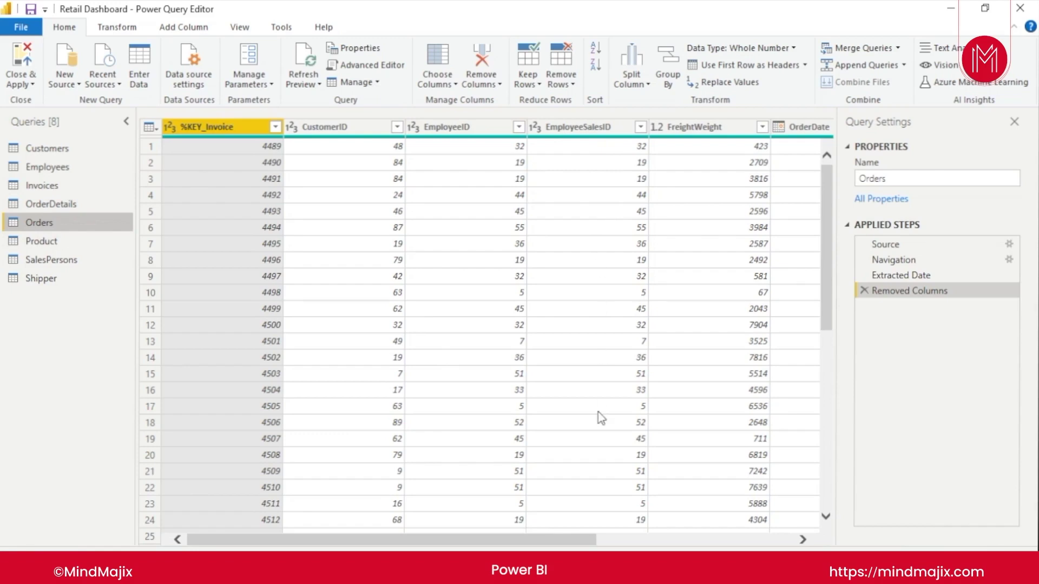
pyautogui.doubleClick(622, 129)
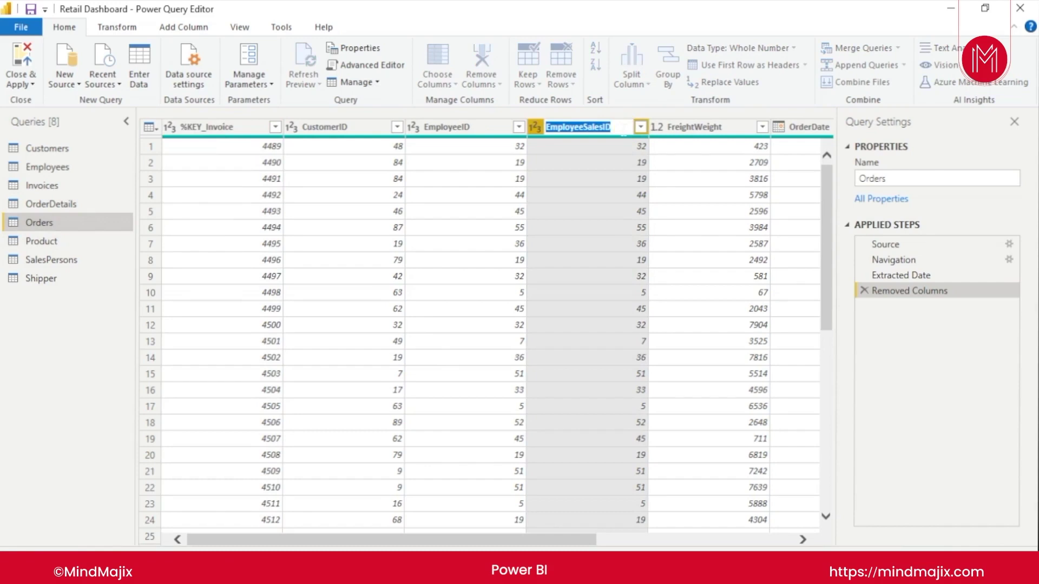
pyautogui.press('Return')
pyautogui.click(60, 259)
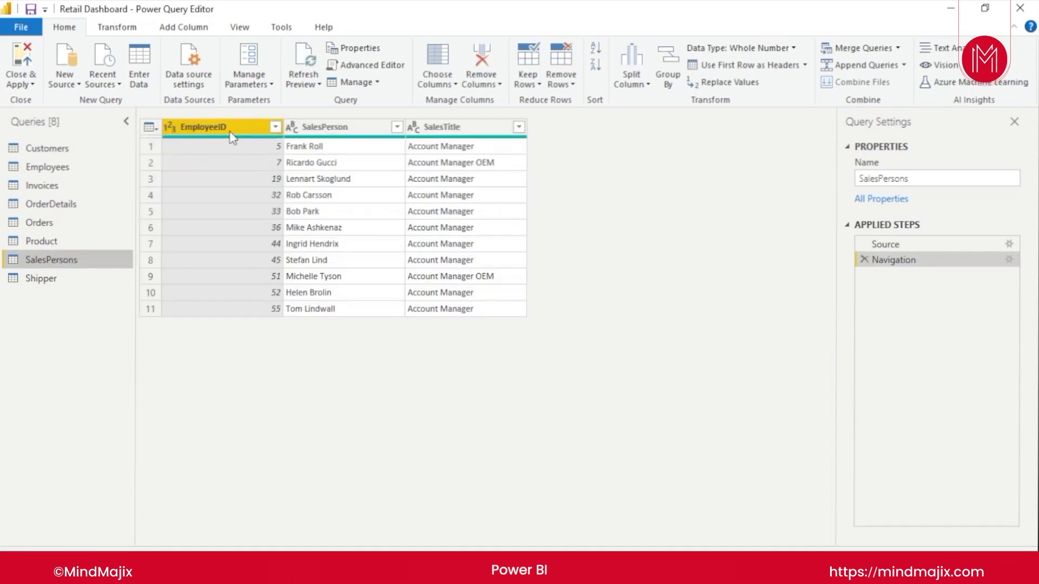
pyautogui.doubleClick(232, 127)
pyautogui.write('EmployeeSalesID')
pyautogui.press('Return')
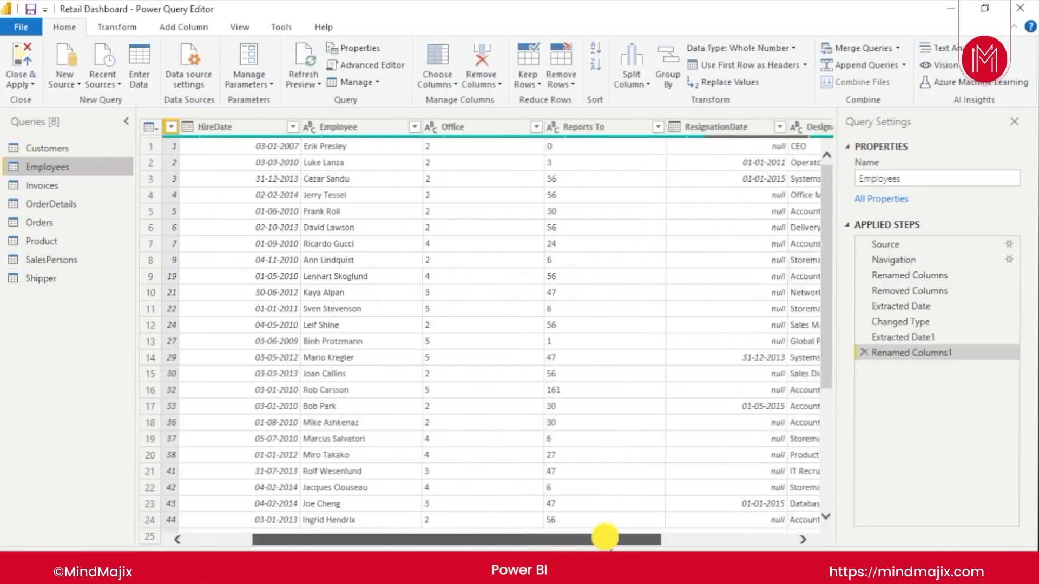
# Review the columns of the Employees, Product, Invoices, OrderDetails, Orders and Shipper queries
pyautogui.moveTo(603, 536); pyautogui.dragTo(438, 519)
pyautogui.moveTo(581, 538); pyautogui.dragTo(487, 544)
pyautogui.click(48, 241)
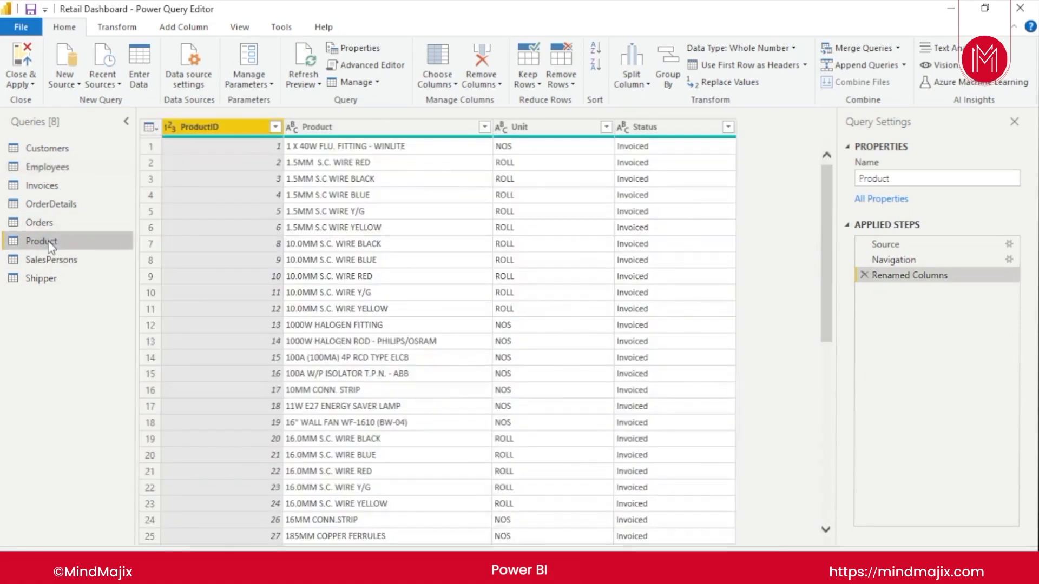
pyautogui.click(48, 186)
pyautogui.click(46, 208)
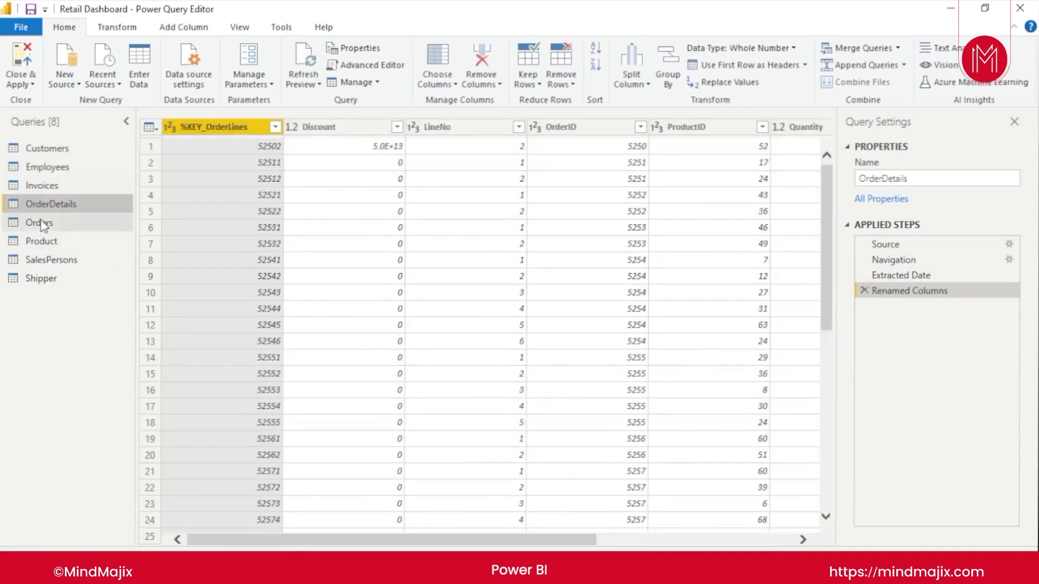
pyautogui.click(41, 220)
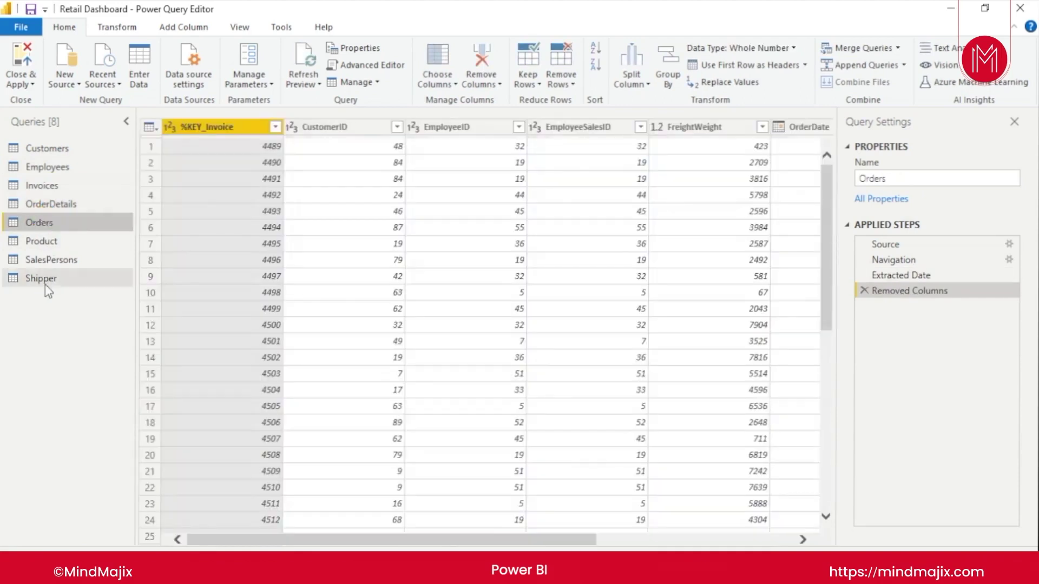
pyautogui.click(45, 282)
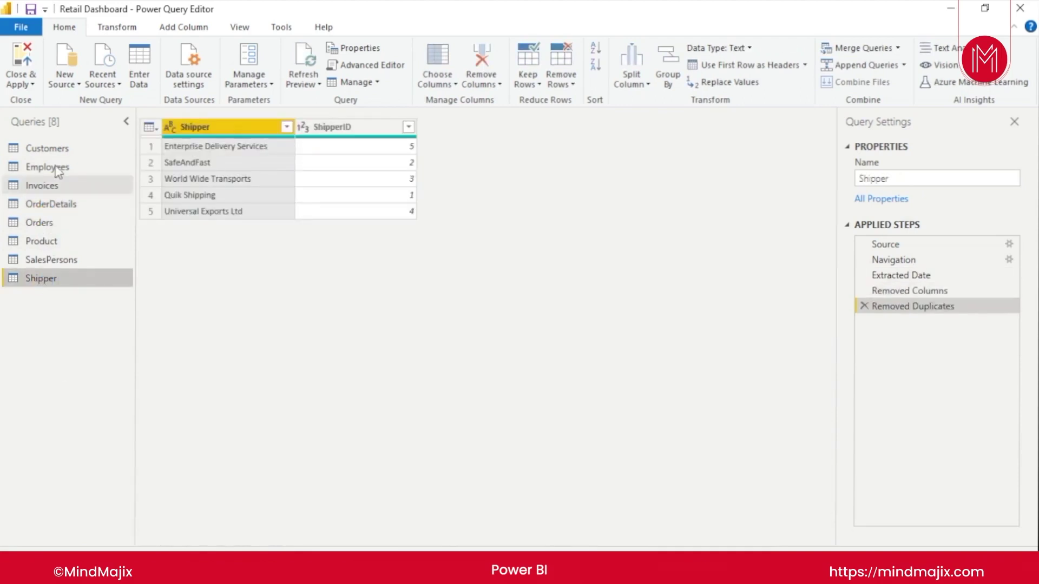
pyautogui.click(52, 204)
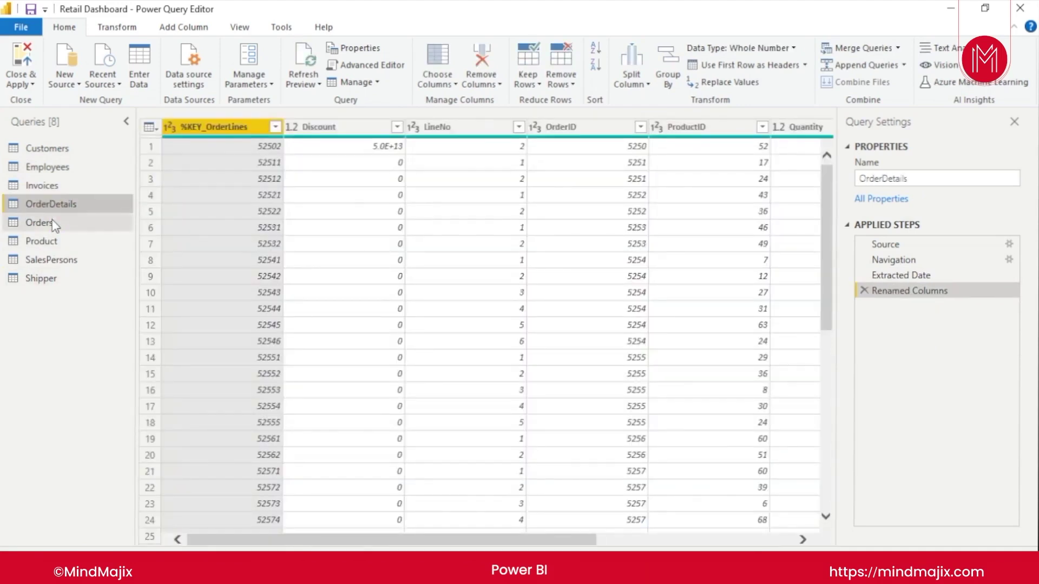
pyautogui.click(51, 224)
pyautogui.click(54, 241)
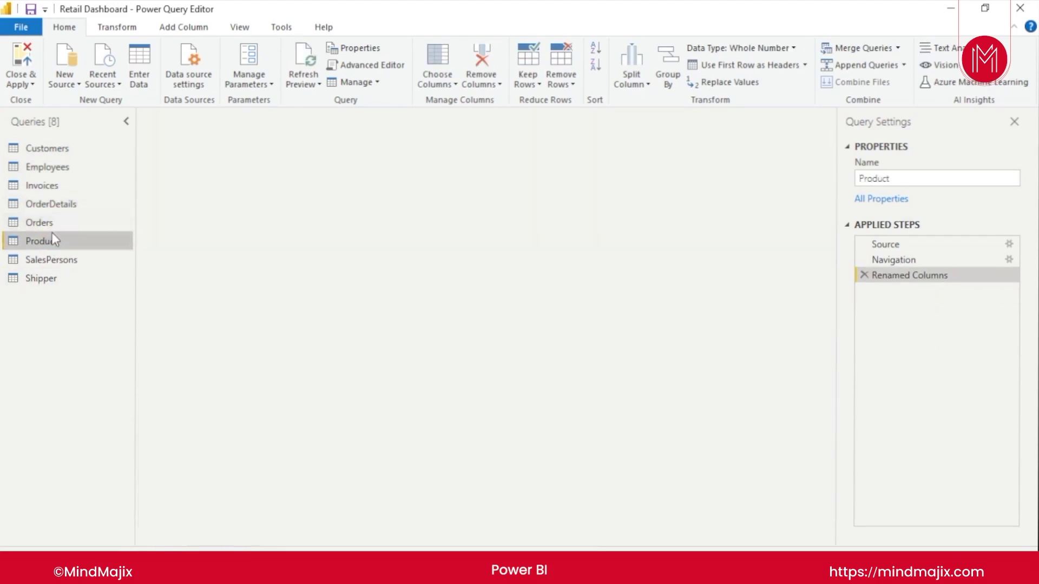
# Change the data type of the Discount column in the OrderDetails query to Percentage
pyautogui.click(84, 205)
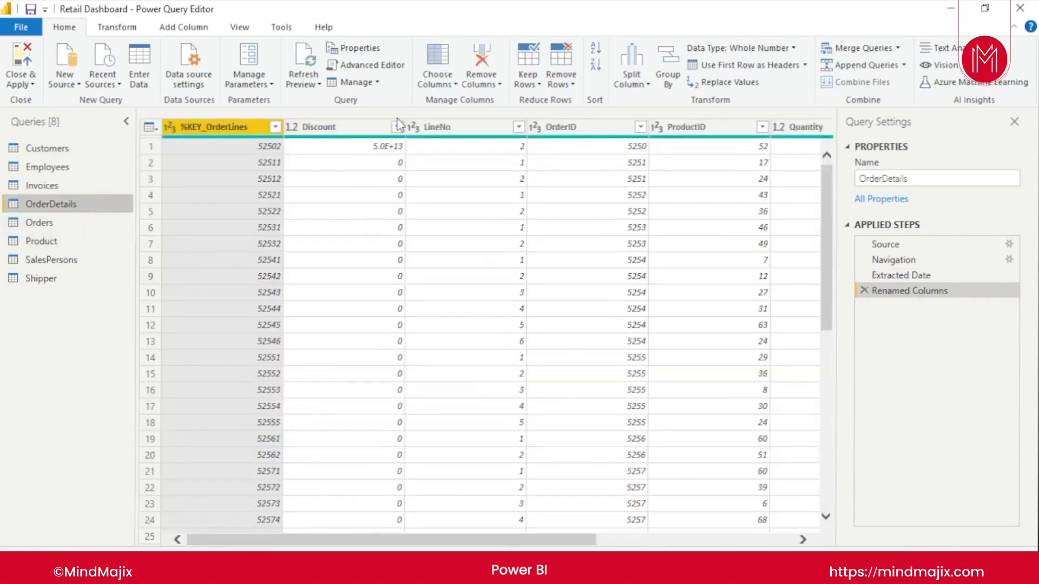
pyautogui.moveTo(830, 195); pyautogui.dragTo(847, 488)
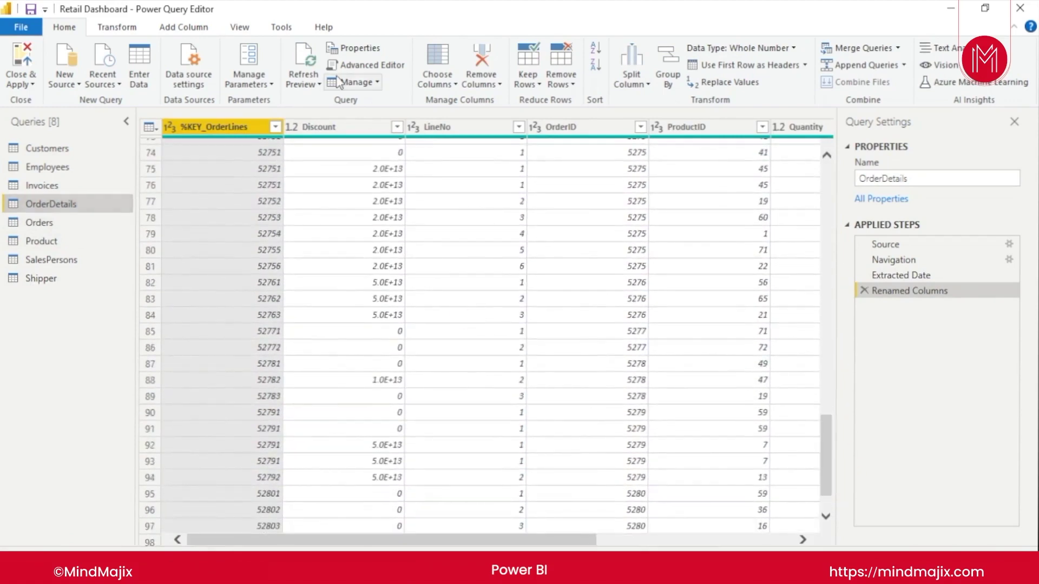
pyautogui.click(367, 128)
pyautogui.rightClick(368, 129)
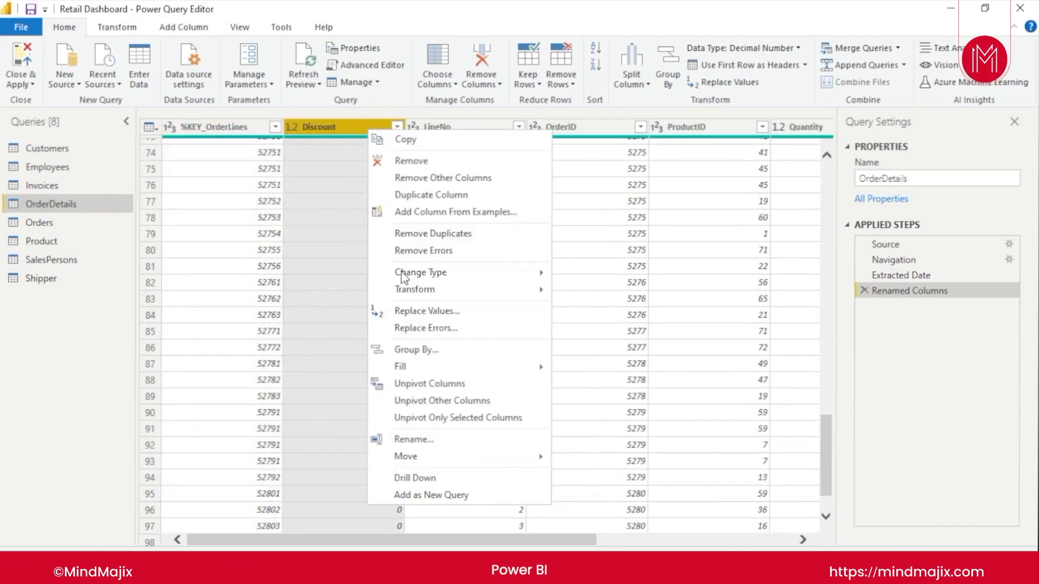
pyautogui.moveTo(490, 287)
pyautogui.moveTo(519, 273)
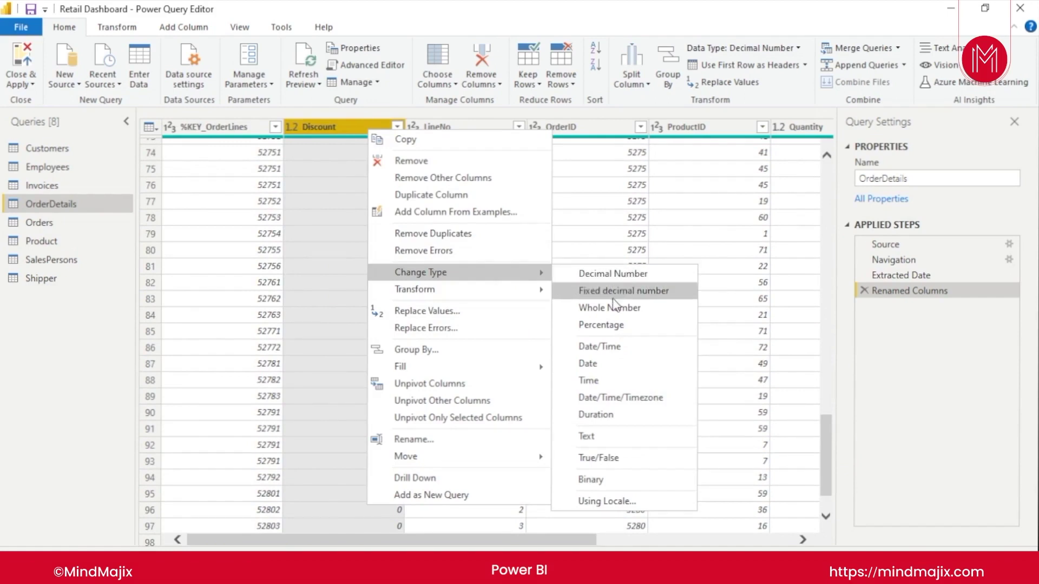
pyautogui.click(643, 325)
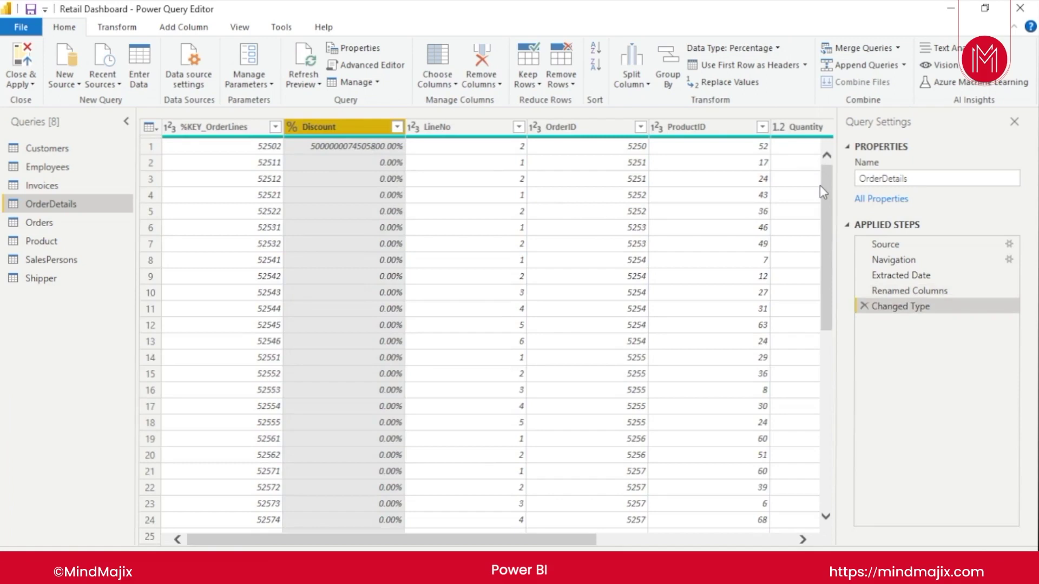
# Delete the applied step that changed the Discount column's type to Percentage
pyautogui.moveTo(825, 198); pyautogui.dragTo(839, 144)
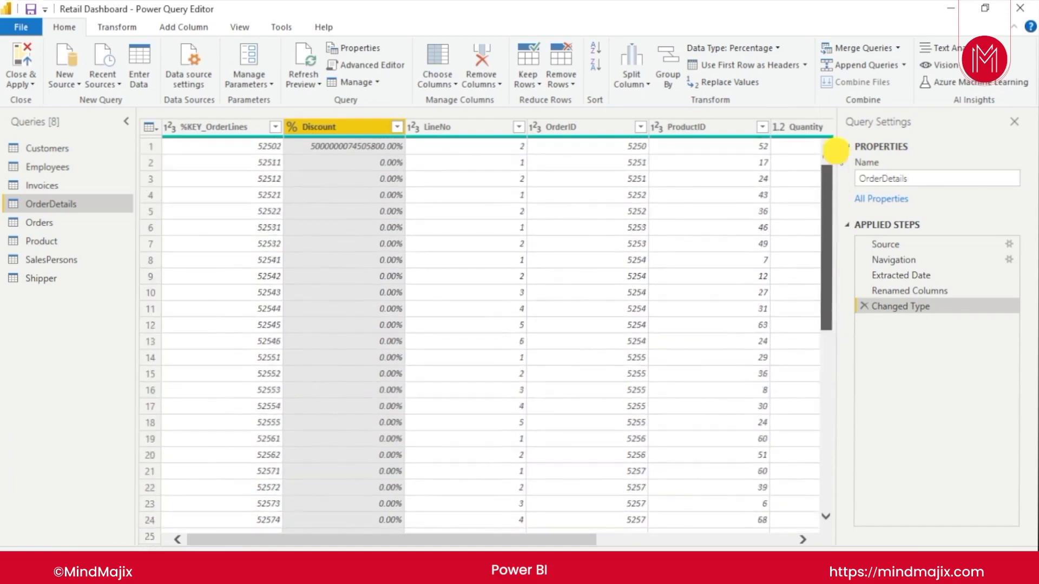
pyautogui.rightClick(374, 126)
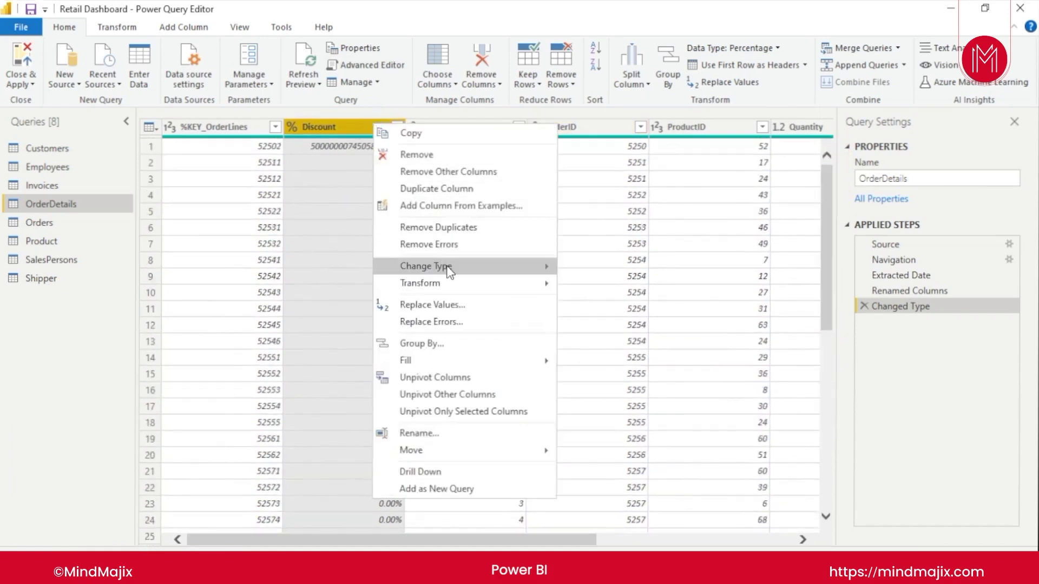
pyautogui.moveTo(448, 270)
pyautogui.click(997, 383)
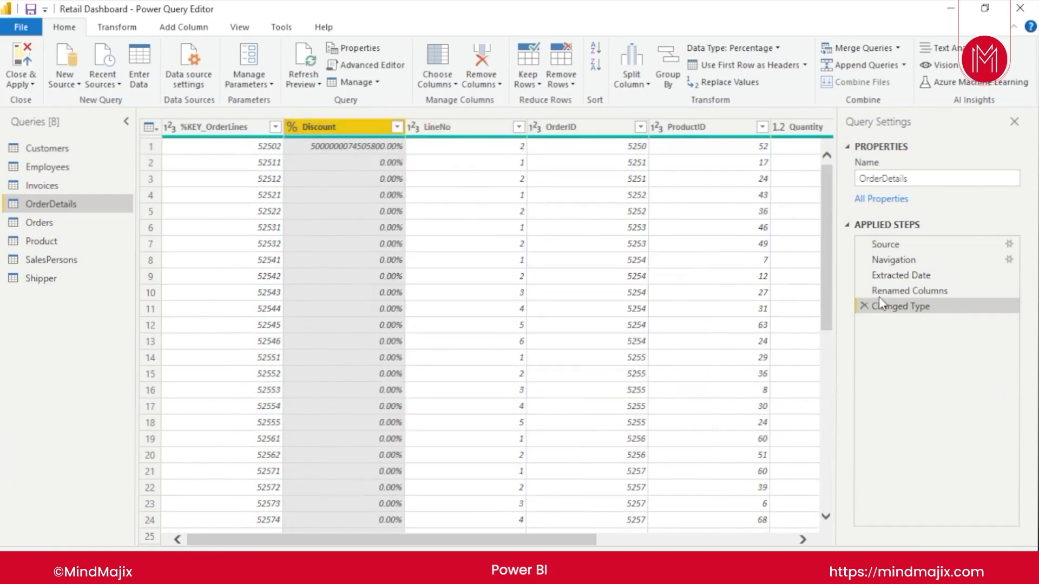
pyautogui.click(864, 306)
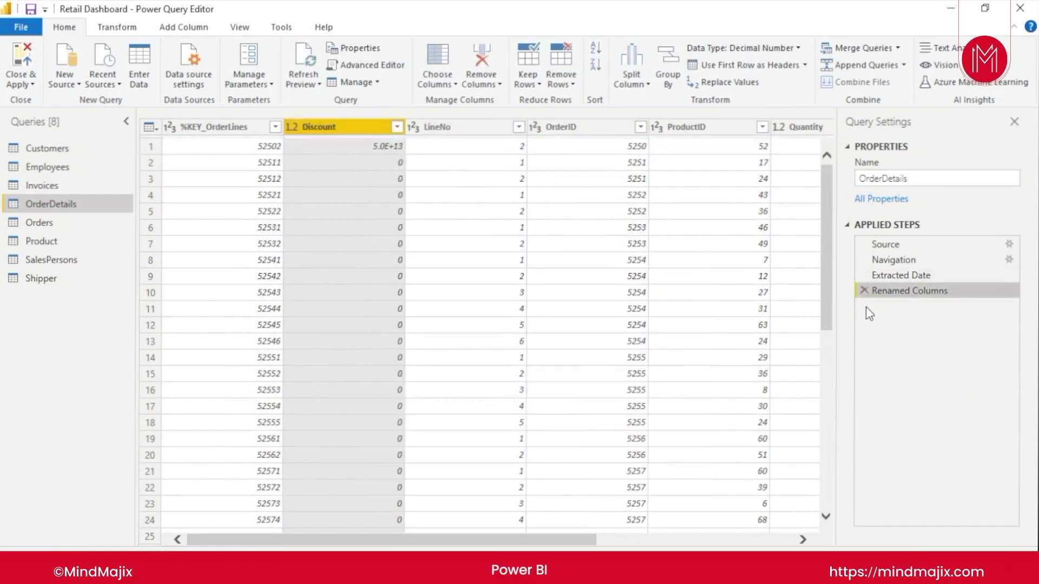
# Try the Decimal Number type on the Discount column and delete the resulting applied step
pyautogui.rightClick(341, 124)
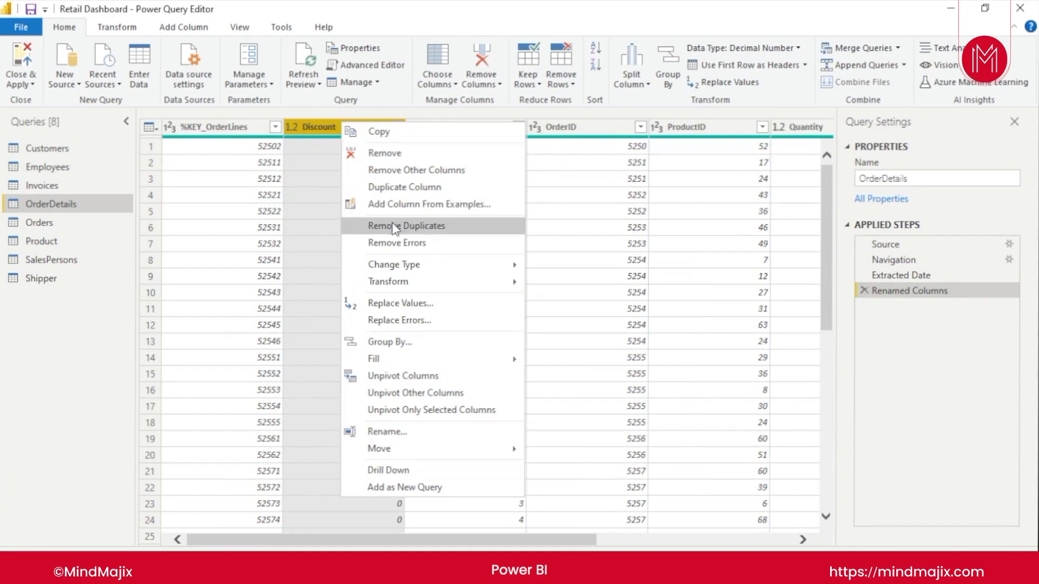
pyautogui.moveTo(457, 268)
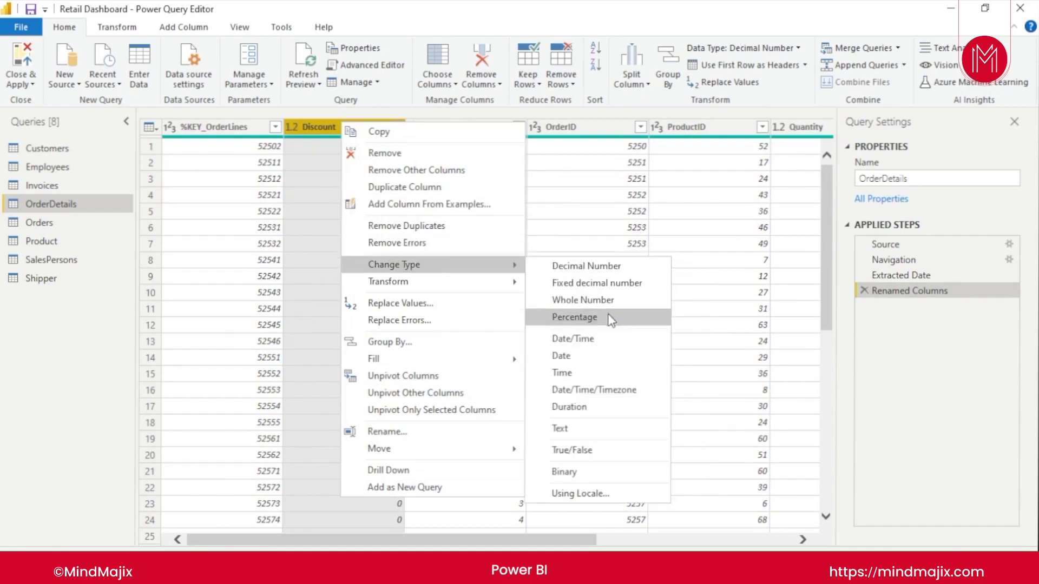
pyautogui.click(626, 266)
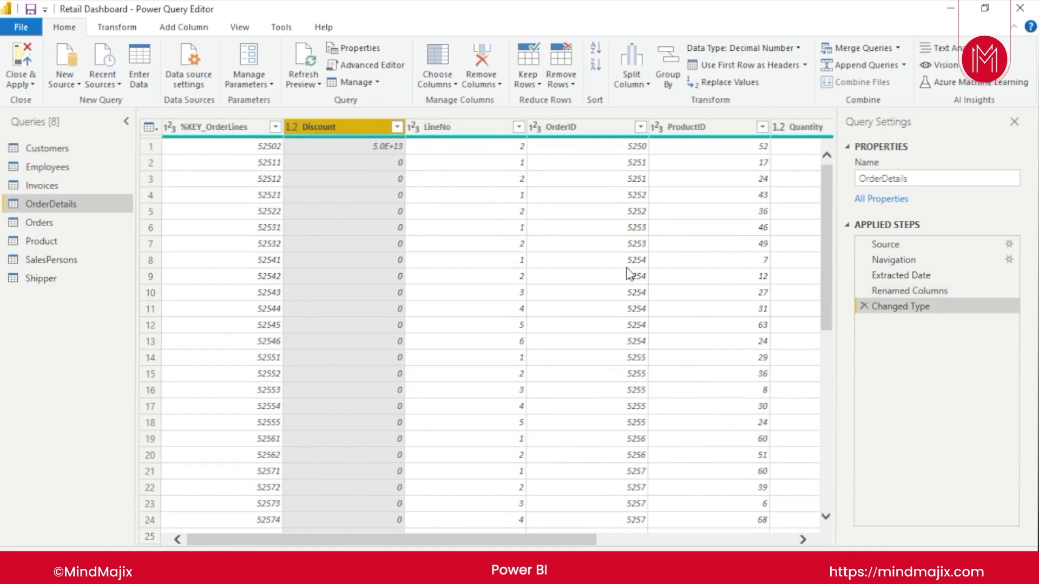
pyautogui.click(864, 306)
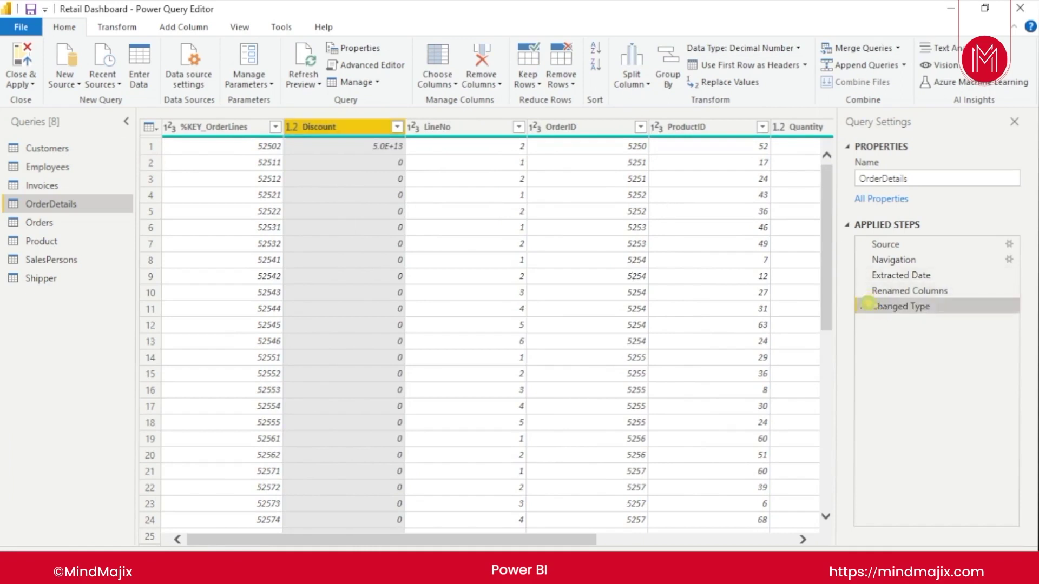
# Examine the values of the Discount column throughout the OrderDetails rows and the operations offered for that column
pyautogui.rightClick(364, 130)
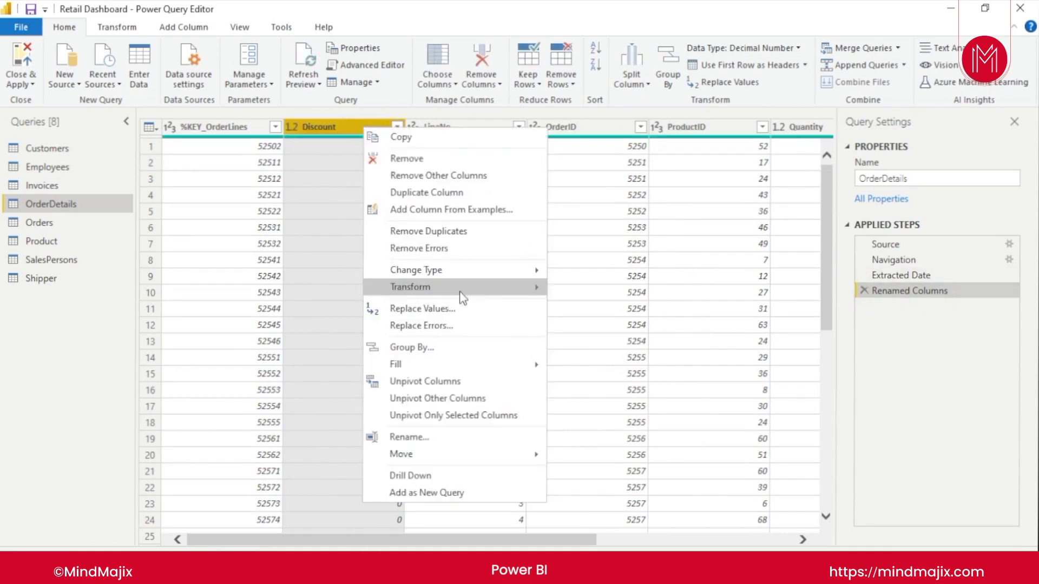
pyautogui.moveTo(480, 288)
pyautogui.moveTo(589, 290)
pyautogui.click(709, 290)
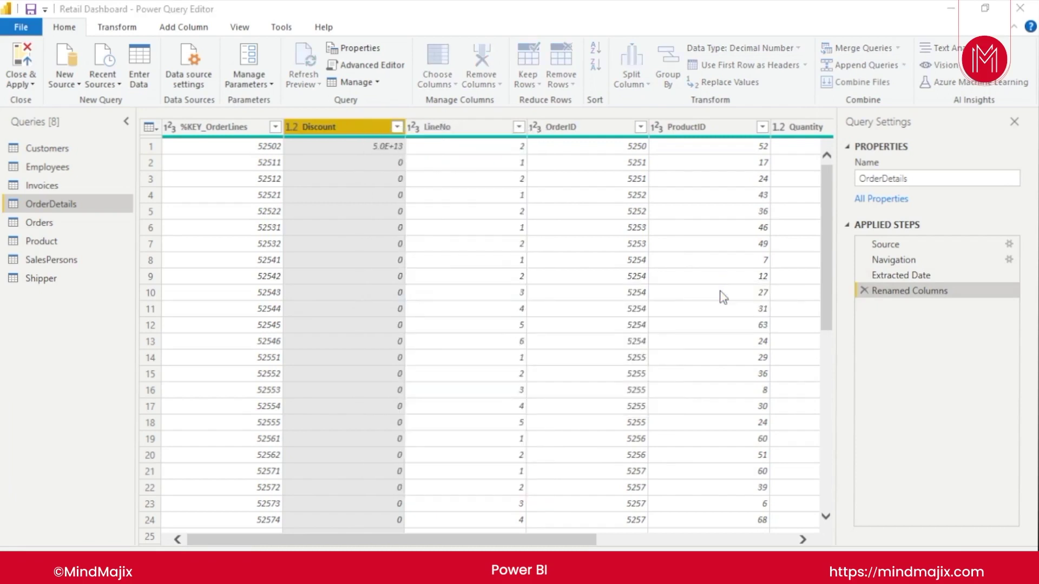
pyautogui.moveTo(825, 249); pyautogui.dragTo(826, 486)
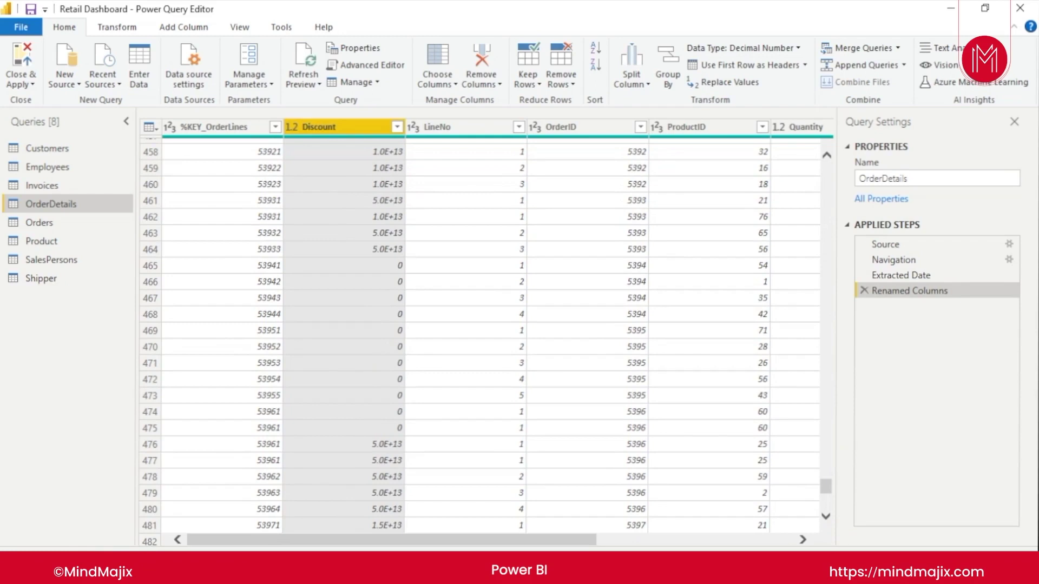
pyautogui.moveTo(826, 489); pyautogui.dragTo(818, 157)
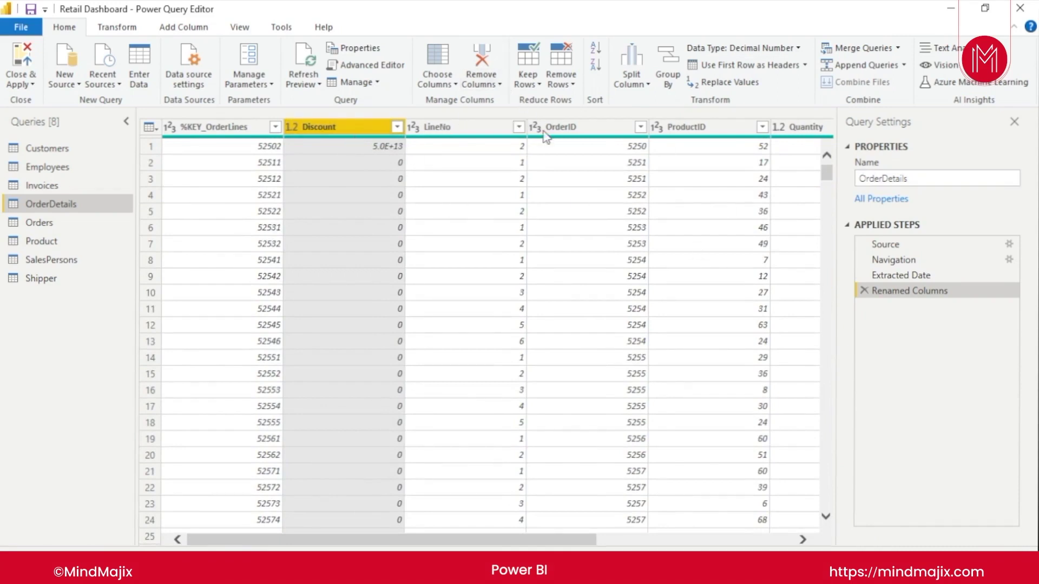
pyautogui.rightClick(353, 127)
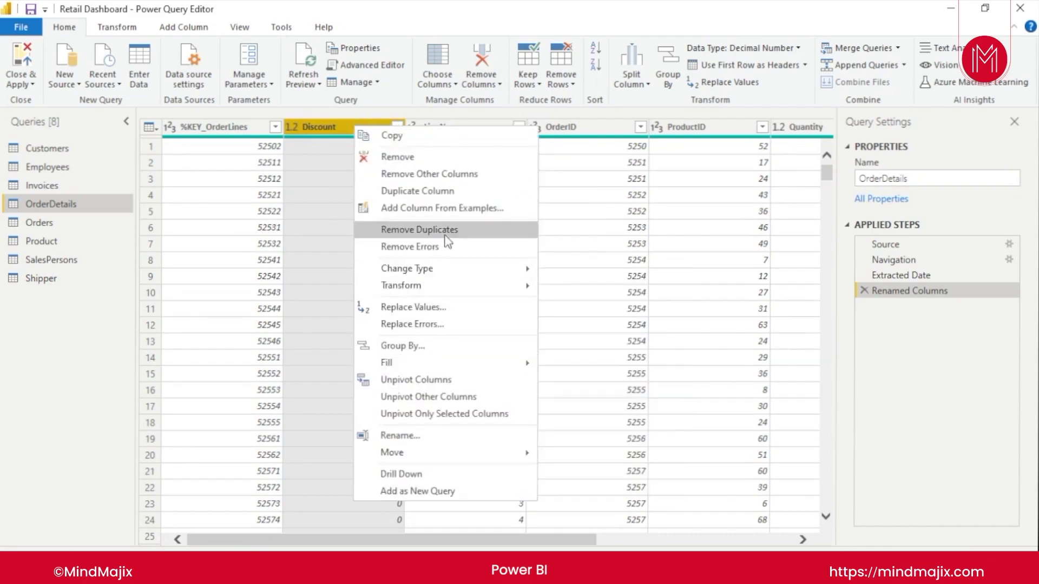
pyautogui.press('Escape')
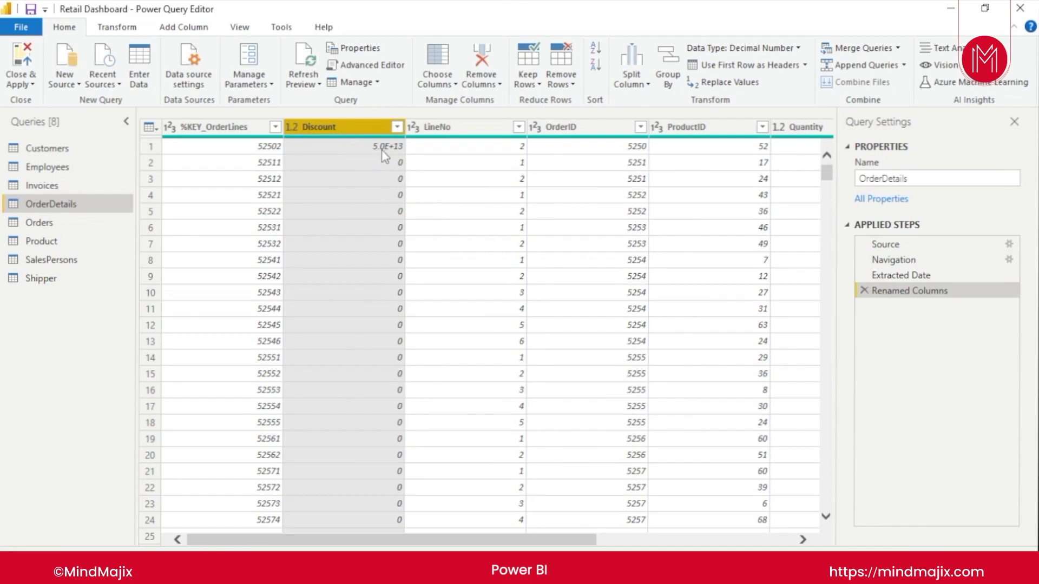
pyautogui.scroll(-15, 388, 151)
pyautogui.scroll(-8, 387, 158)
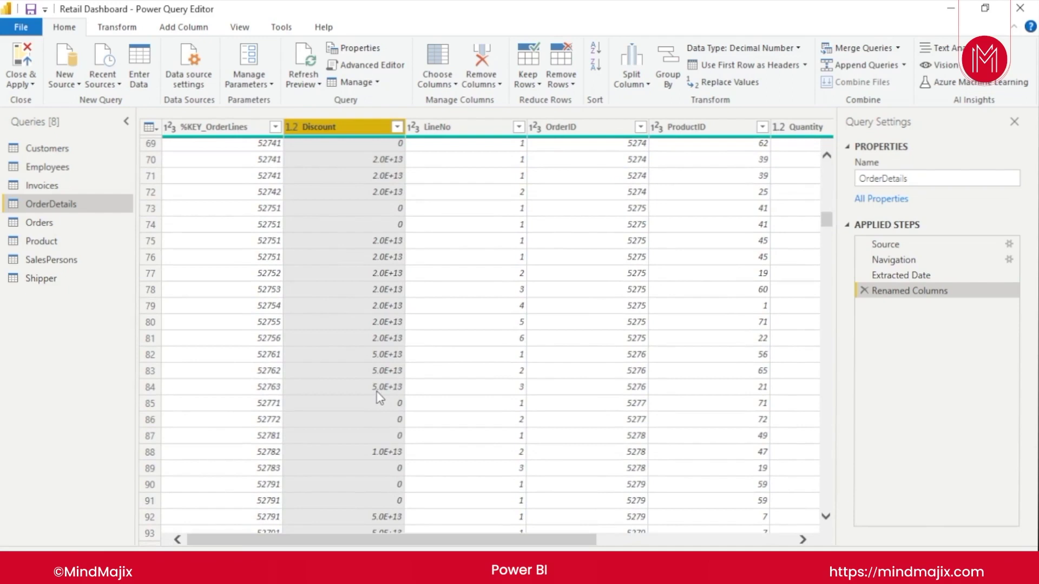
pyautogui.rightClick(342, 130)
pyautogui.click(340, 132)
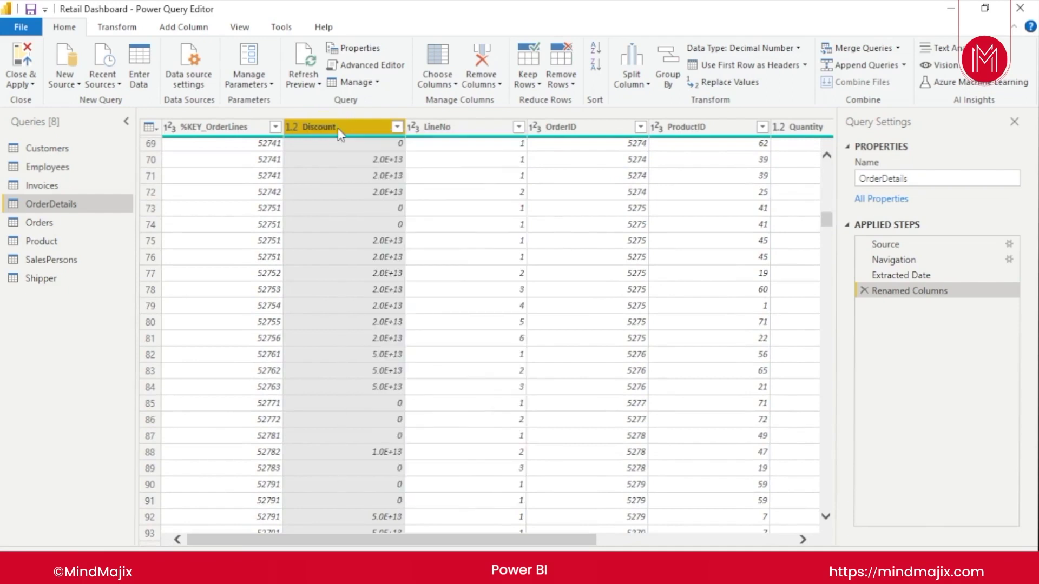
pyautogui.click(648, 86)
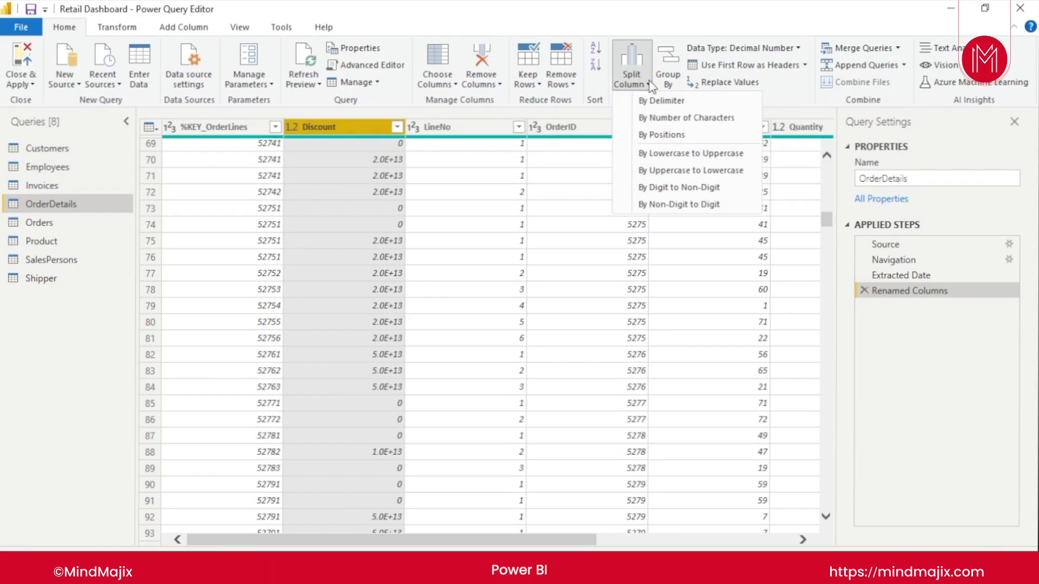
pyautogui.click(705, 118)
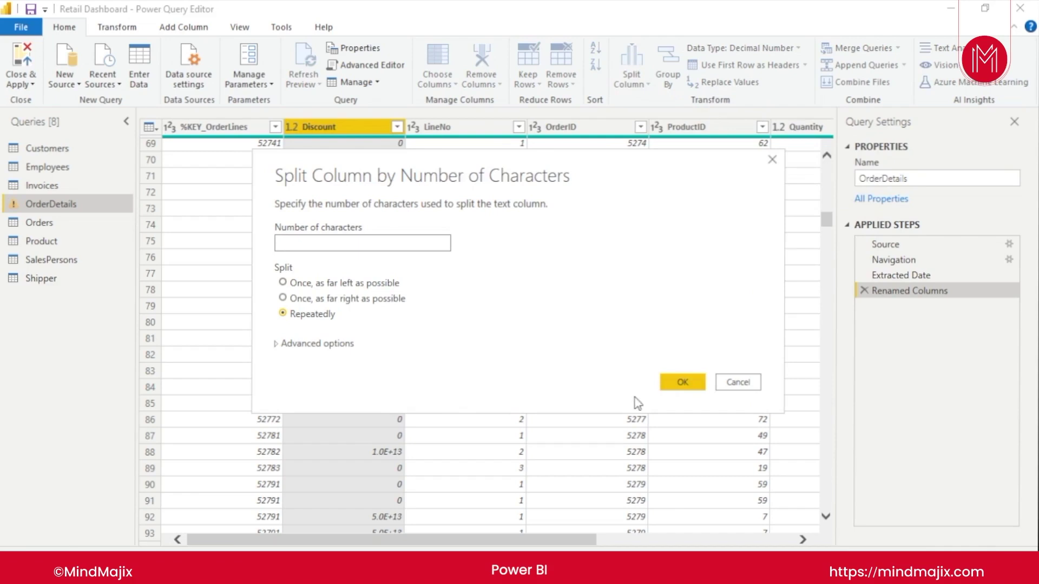
pyautogui.click(743, 383)
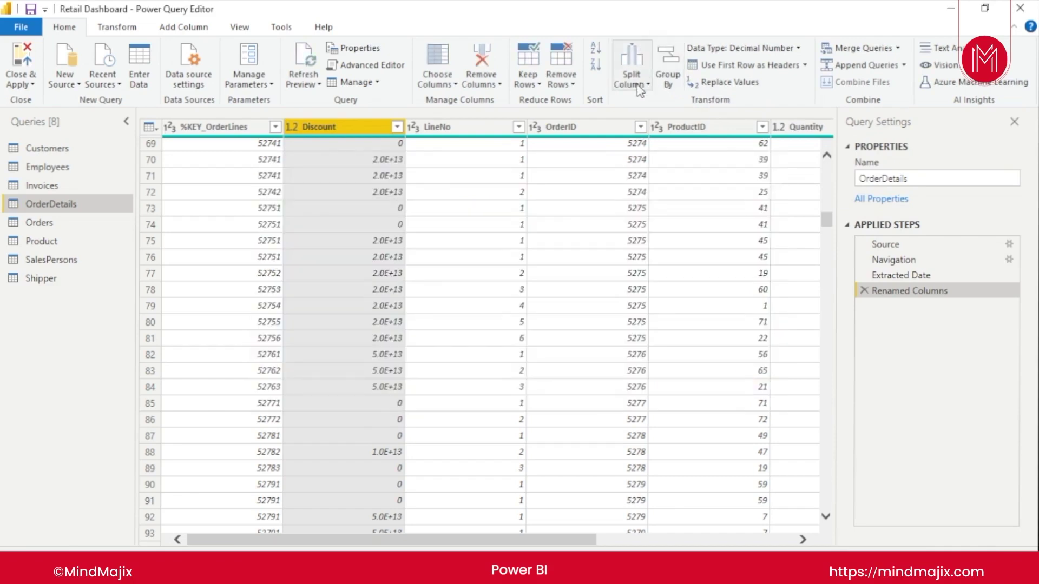
# Split the Discount column of OrderDetails by the custom delimiter "E" at the left-most delimiter
pyautogui.click(640, 85)
pyautogui.click(694, 102)
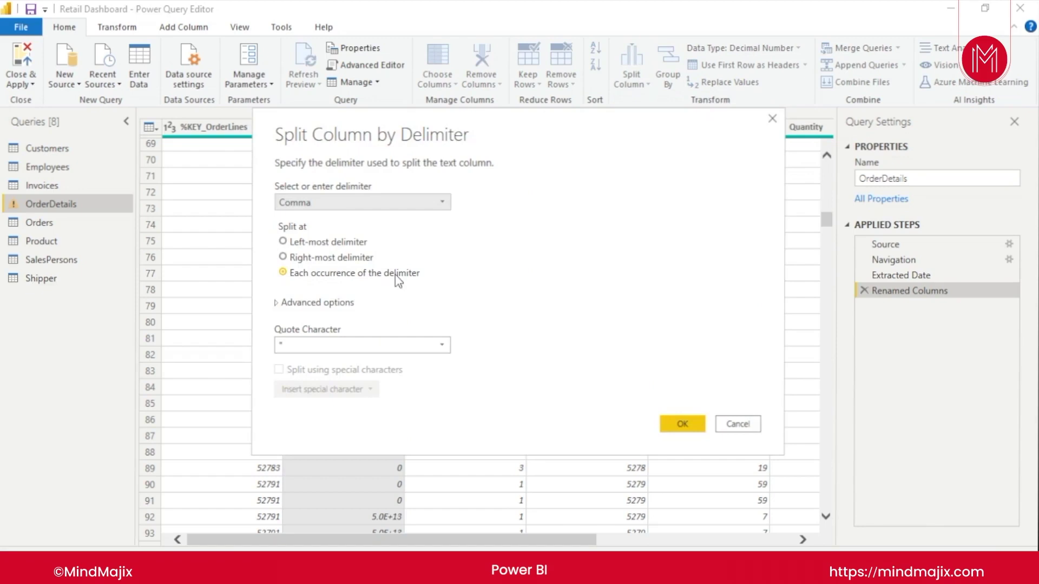
pyautogui.click(325, 242)
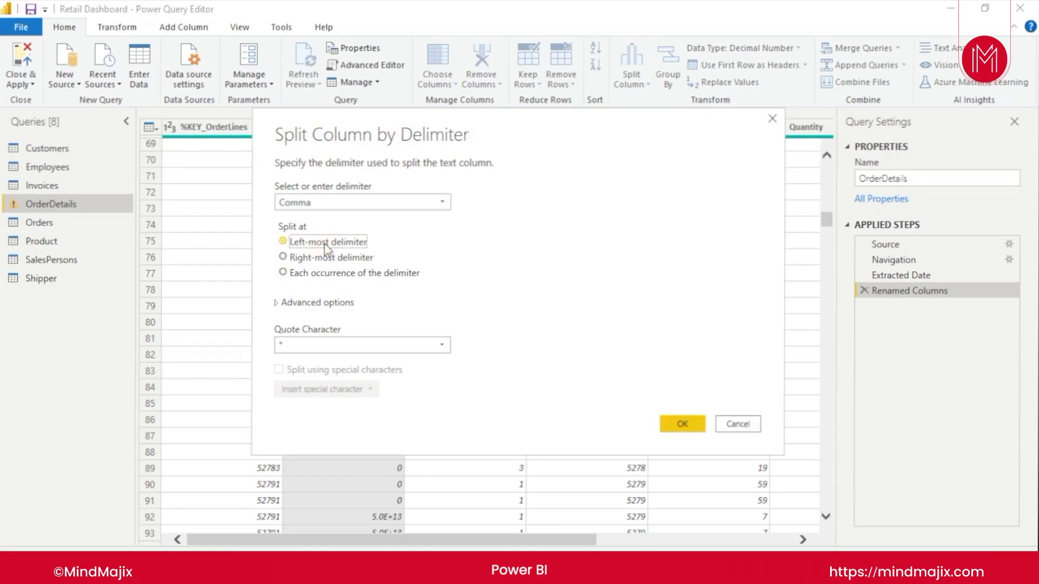
pyautogui.click(358, 344)
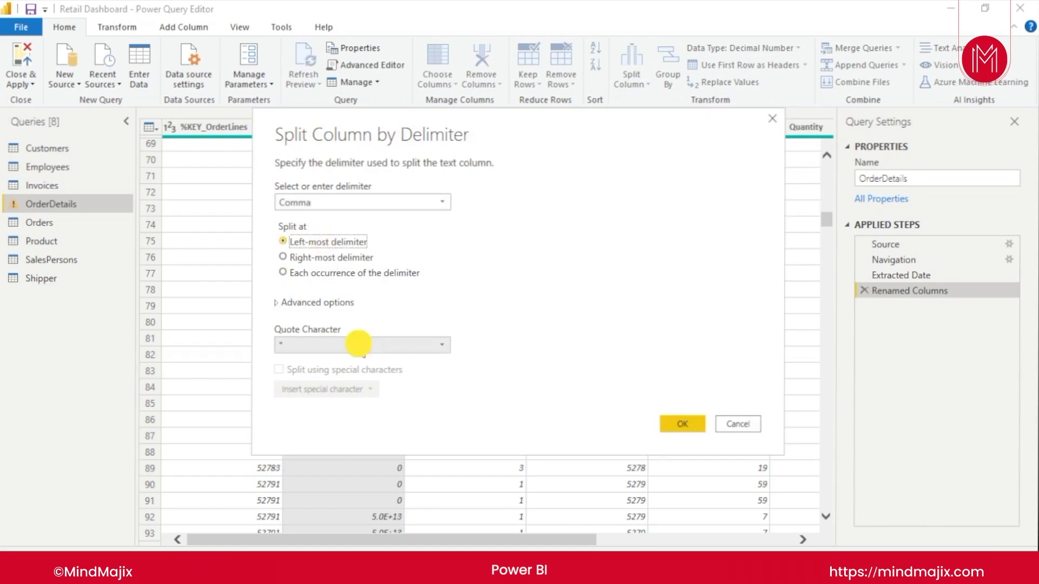
pyautogui.click(442, 202)
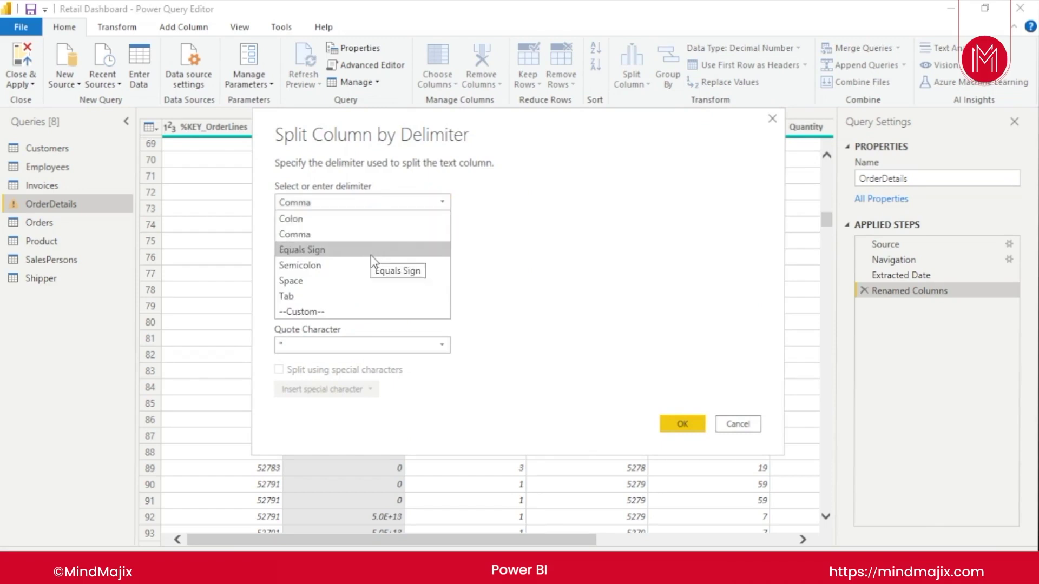
pyautogui.click(371, 313)
pyautogui.click(350, 224)
pyautogui.write('.')
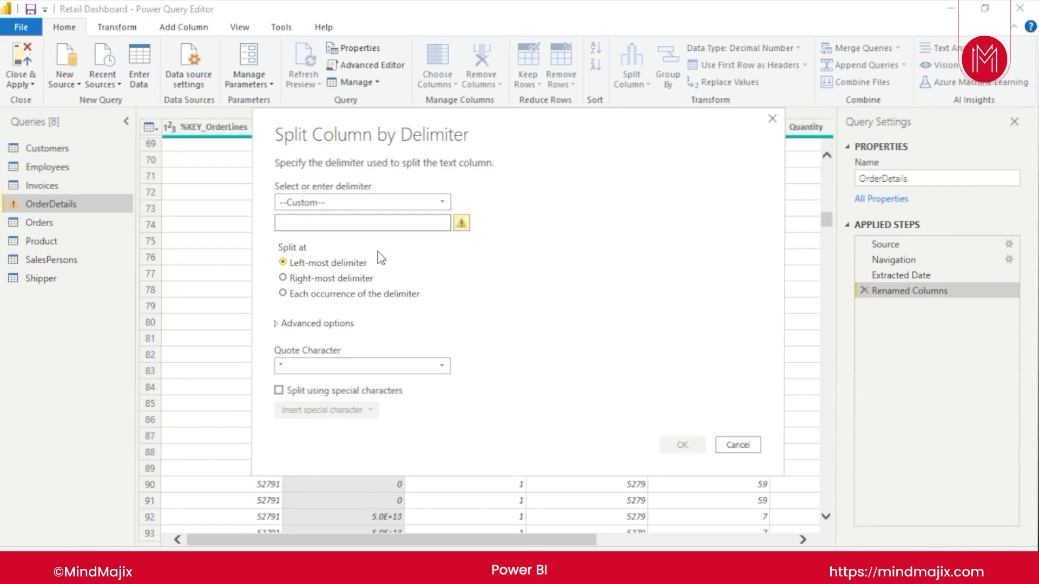
pyautogui.write('E')
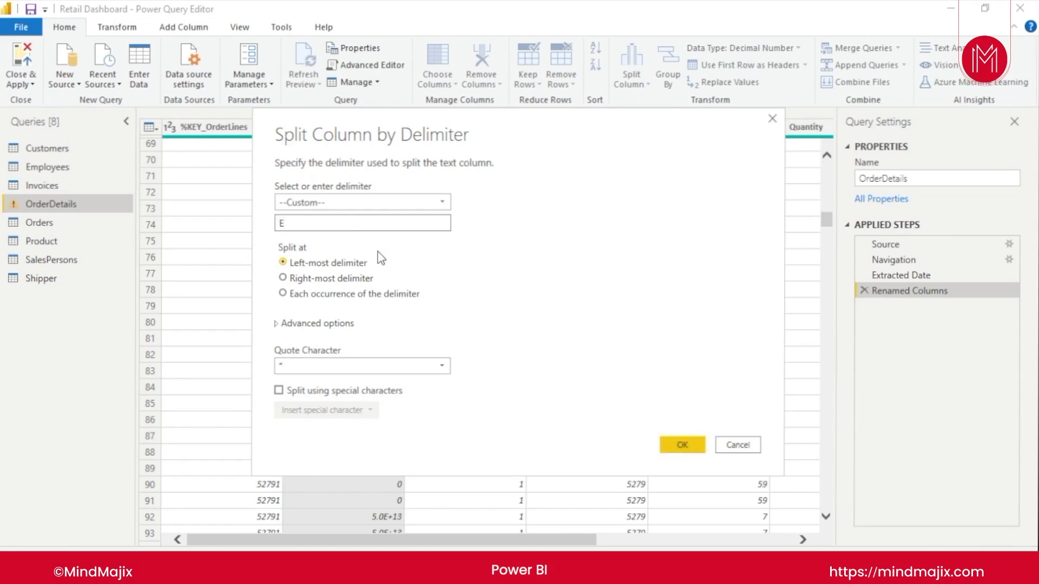
pyautogui.click(684, 448)
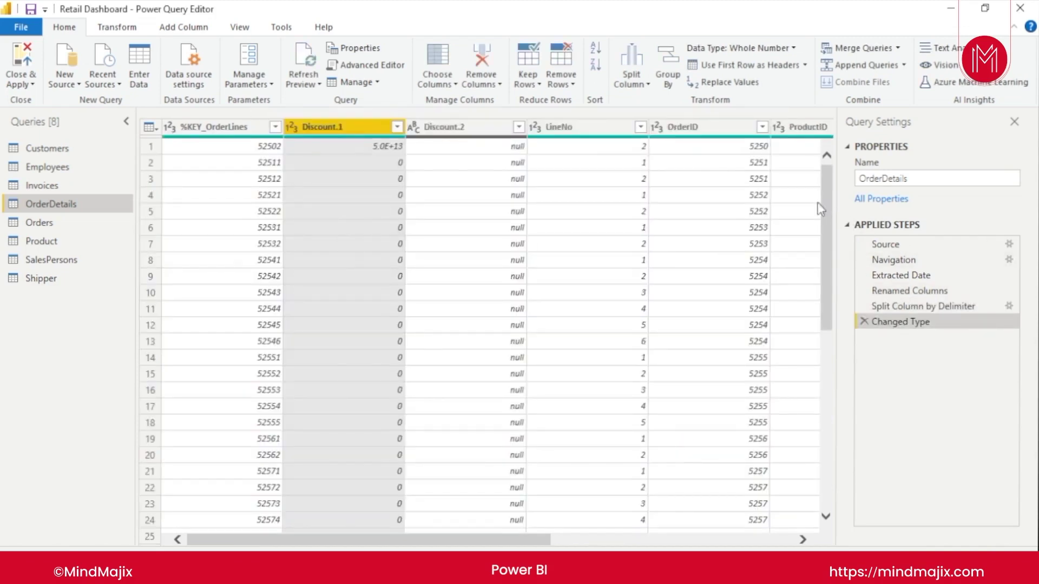
# Check the rows of the split result and remove the Discount.2 and LineNo columns from OrderDetails
pyautogui.moveTo(819, 209); pyautogui.dragTo(824, 502)
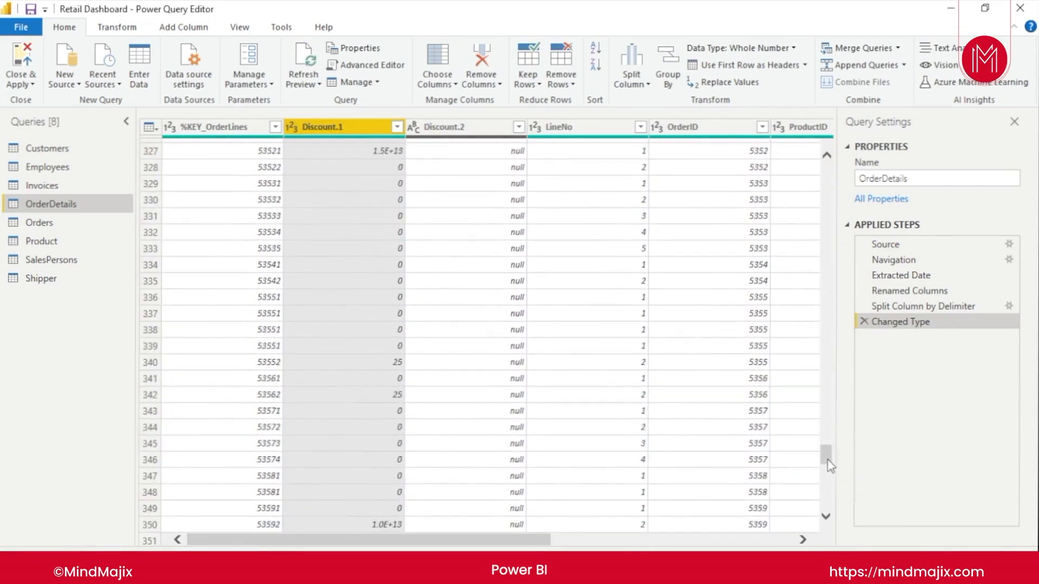
pyautogui.moveTo(829, 462); pyautogui.dragTo(828, 148)
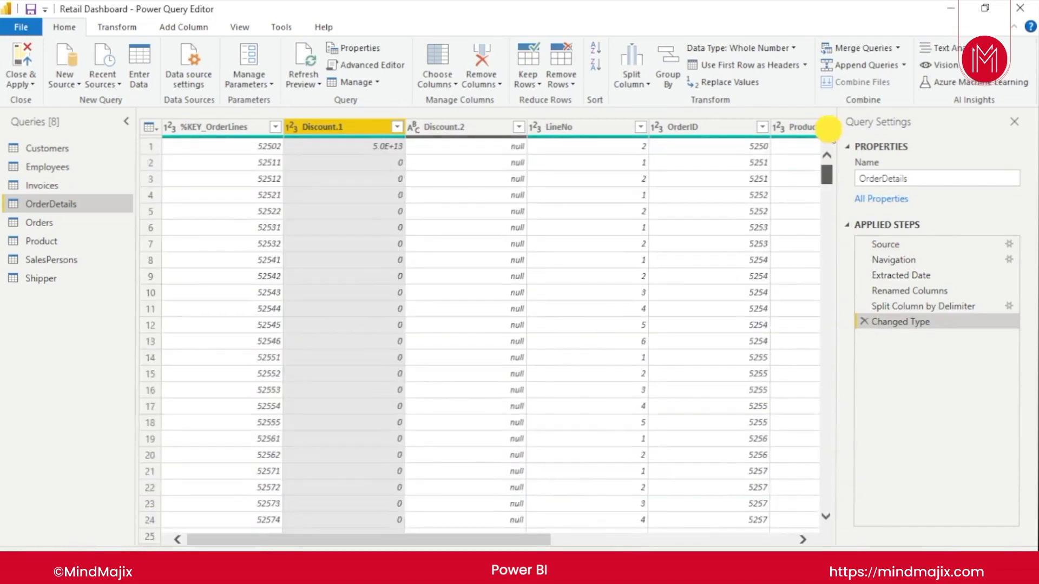
pyautogui.click(452, 126)
pyautogui.rightClick(452, 128)
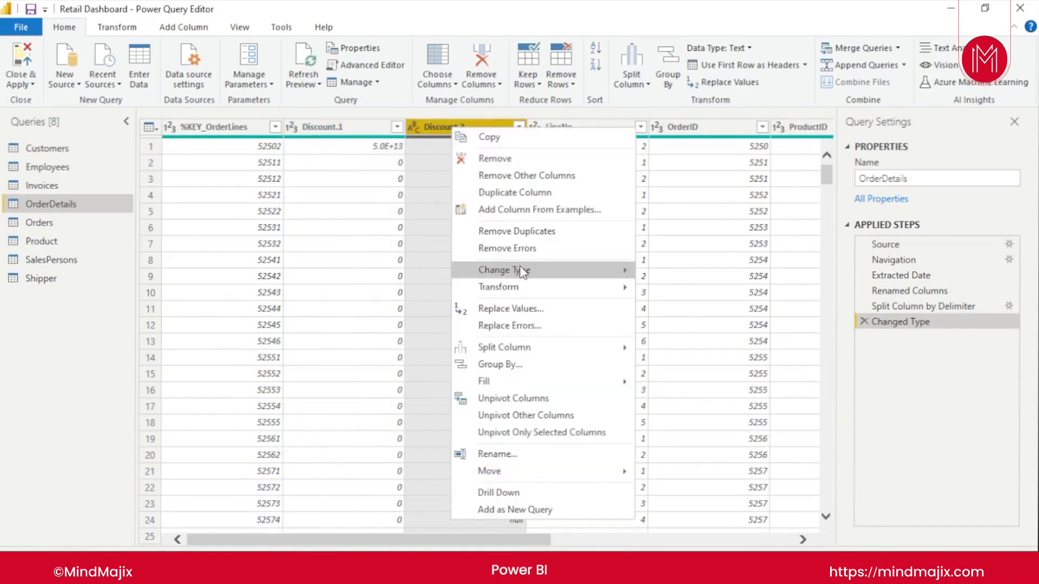
pyautogui.moveTo(543, 292)
pyautogui.moveTo(560, 272)
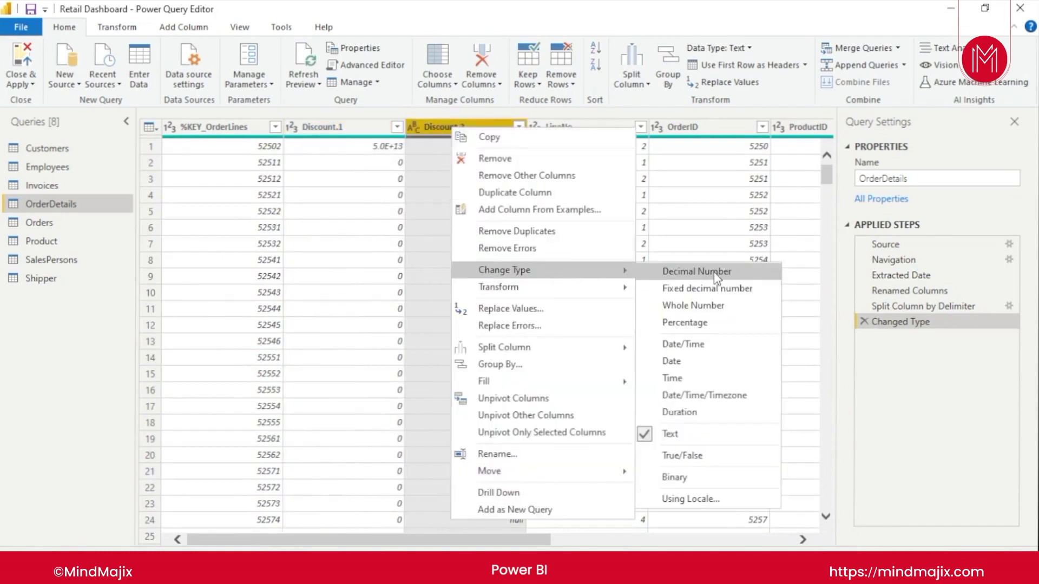
pyautogui.click(874, 474)
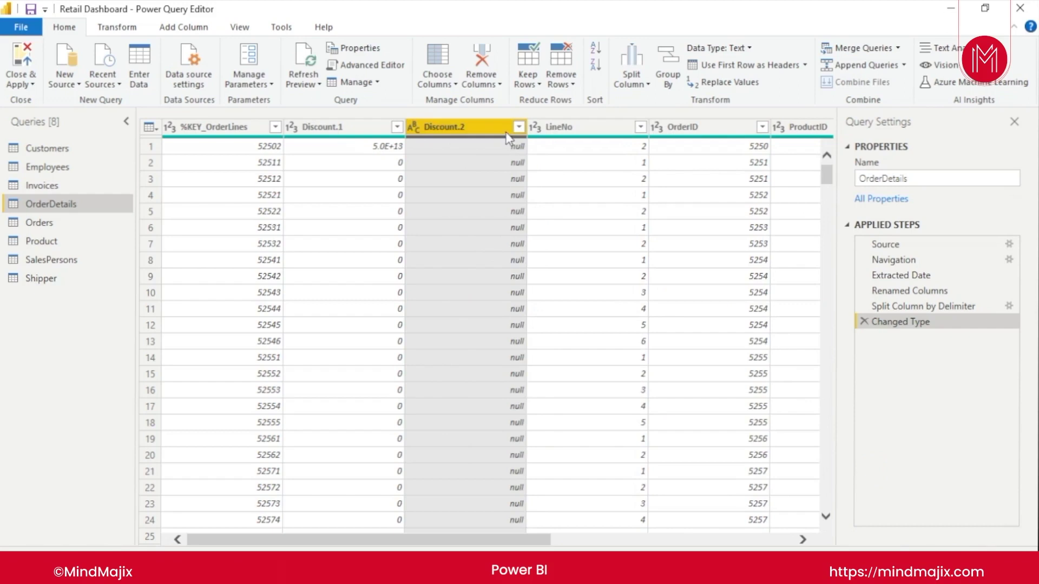
pyautogui.click(488, 55)
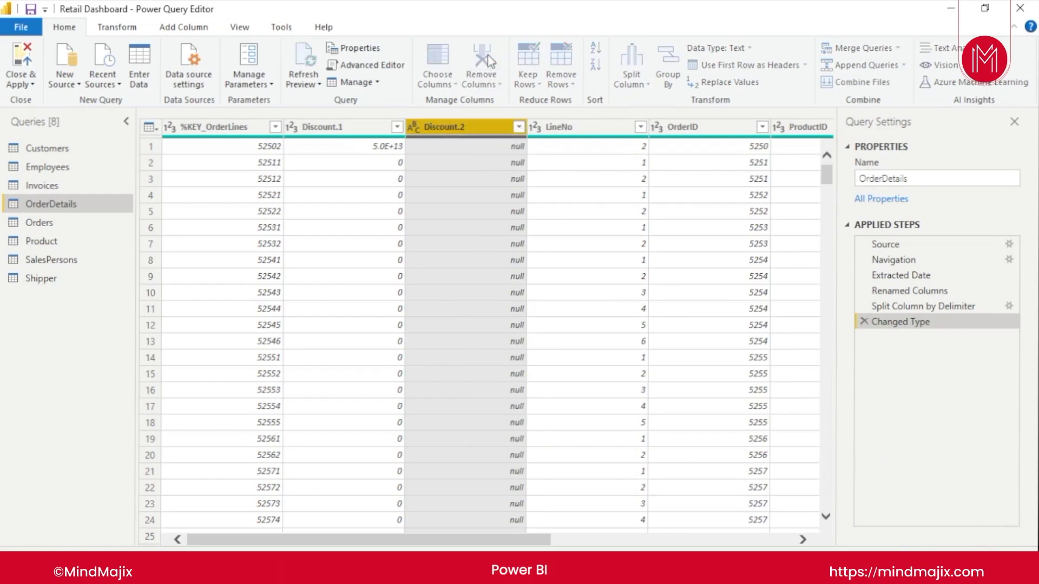
pyautogui.click(481, 62)
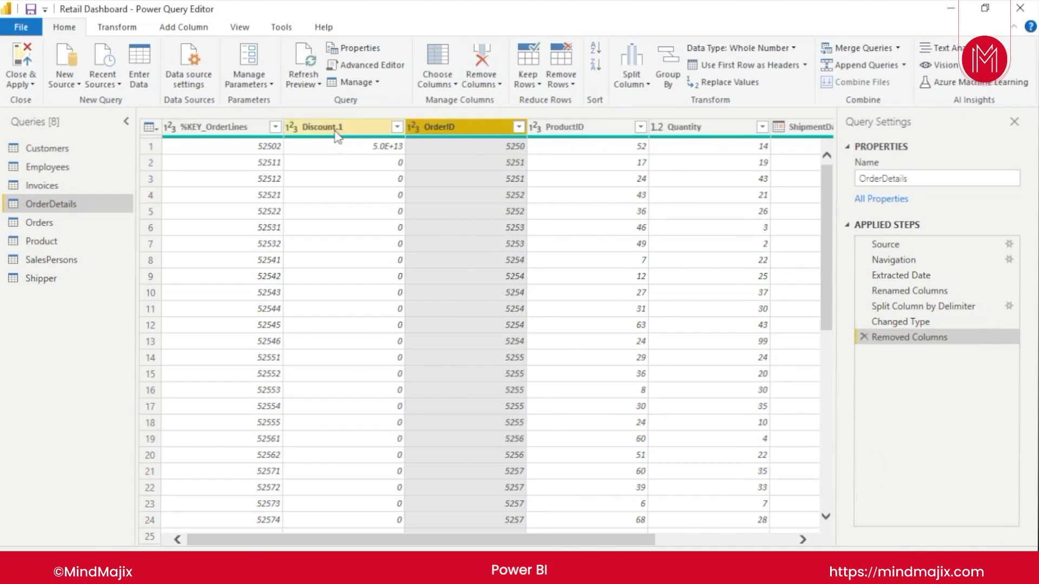
# Rename the Discount.1 column in OrderDetails as Discount
pyautogui.click(336, 129)
pyautogui.doubleClick(363, 127)
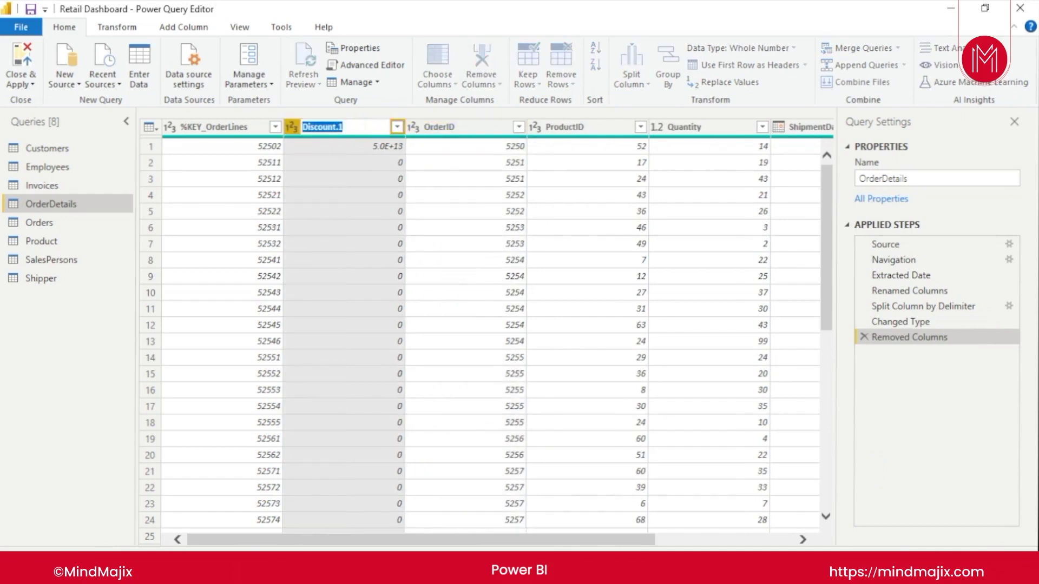
pyautogui.write('Discount')
pyautogui.press('Return')
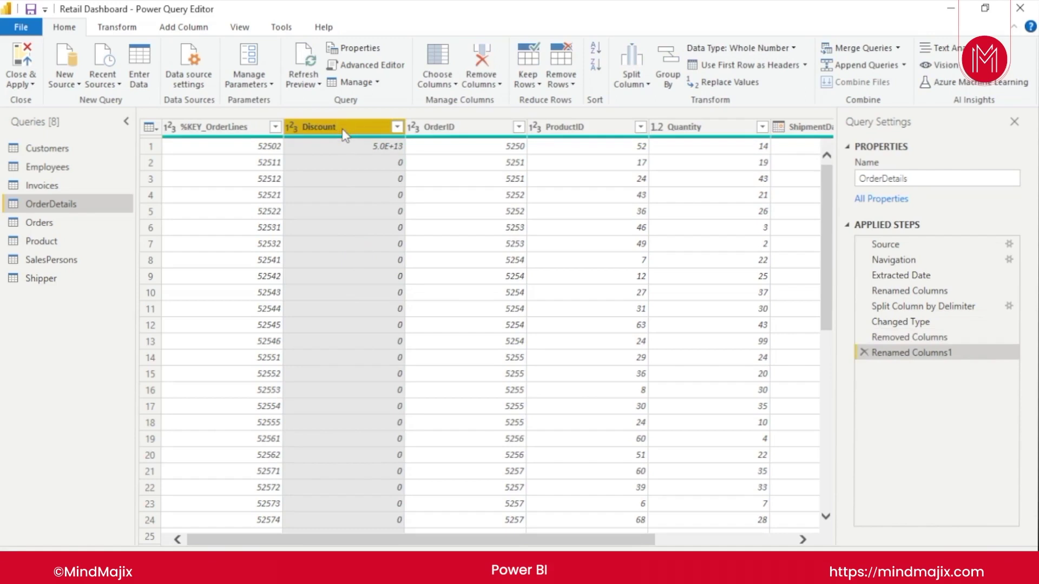
# Split the Discount column by the custom delimiter "." at each occurrence of the delimiter
pyautogui.click(631, 79)
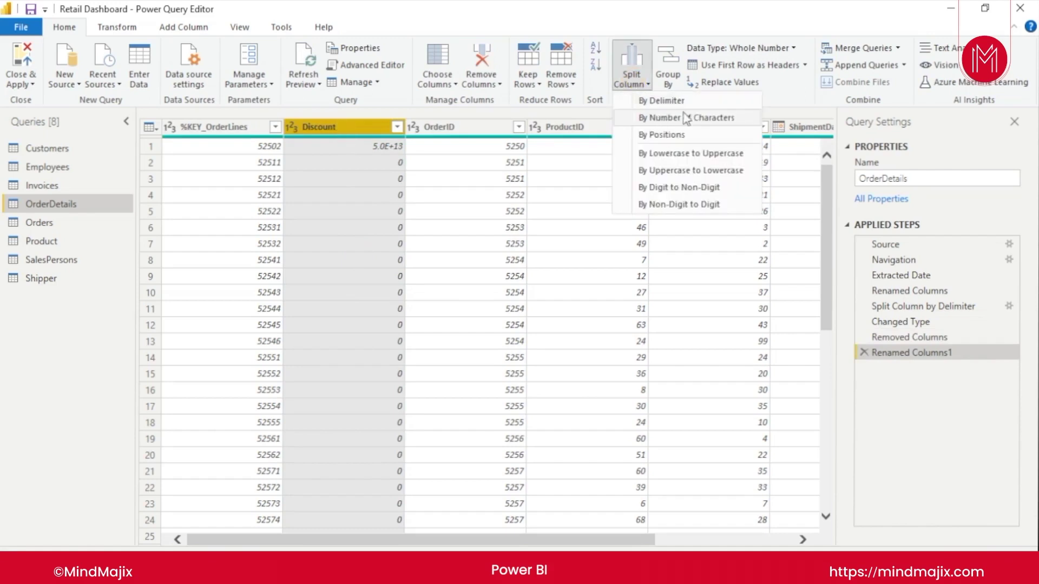
pyautogui.click(719, 101)
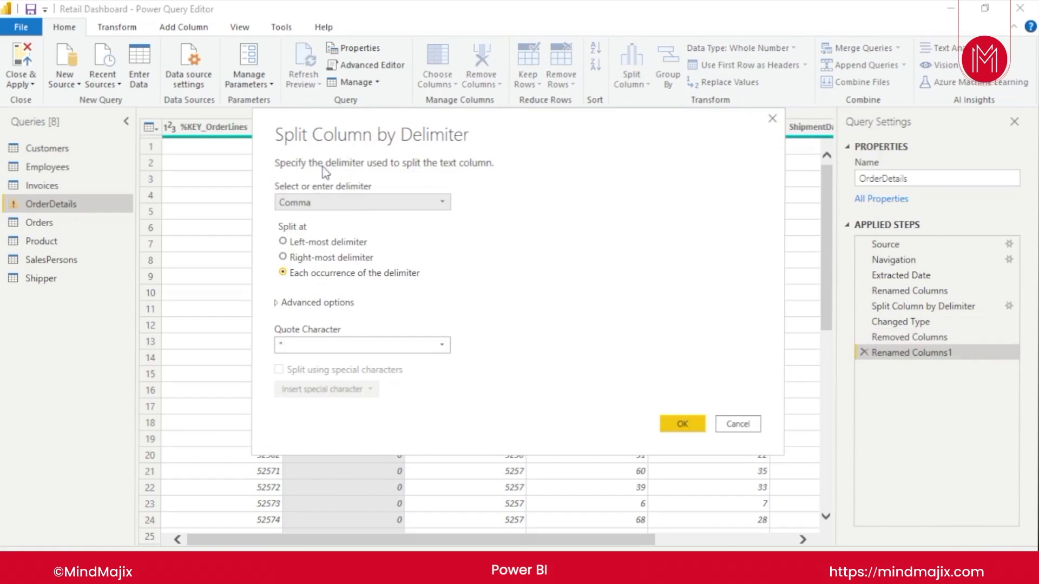
pyautogui.click(309, 203)
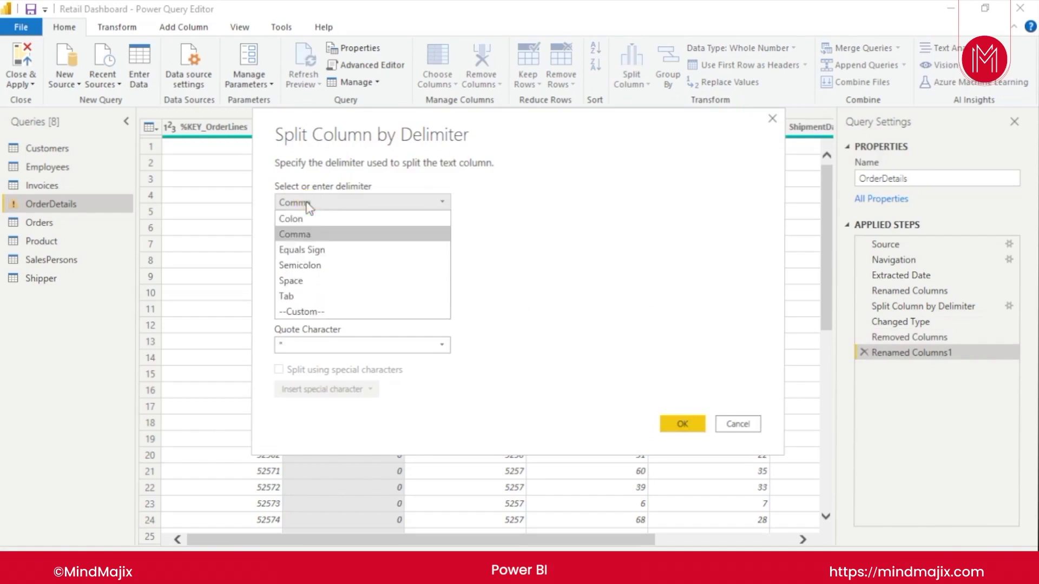
pyautogui.click(310, 311)
pyautogui.click(339, 223)
pyautogui.write('.')
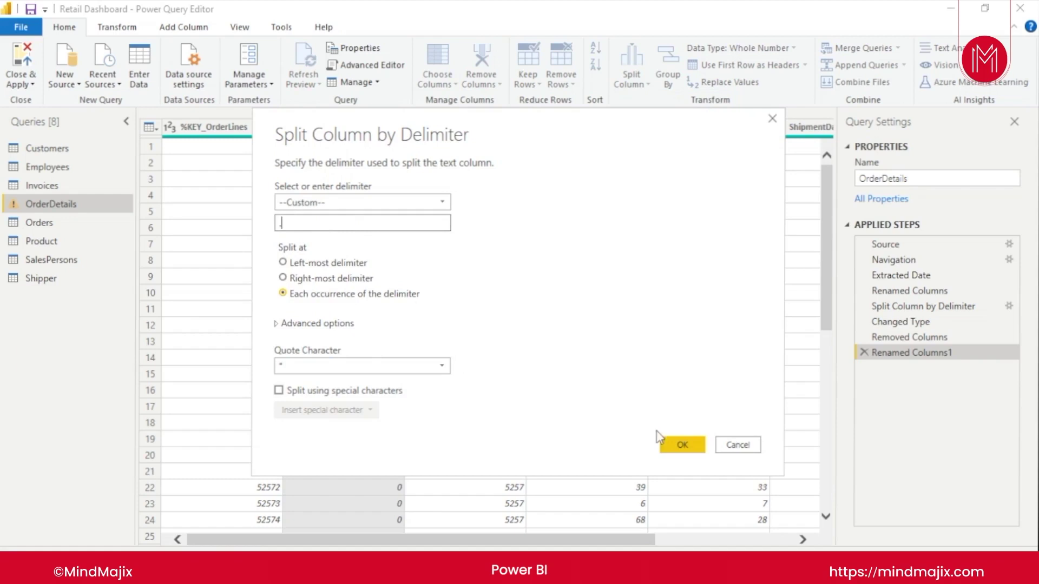
pyautogui.click(683, 444)
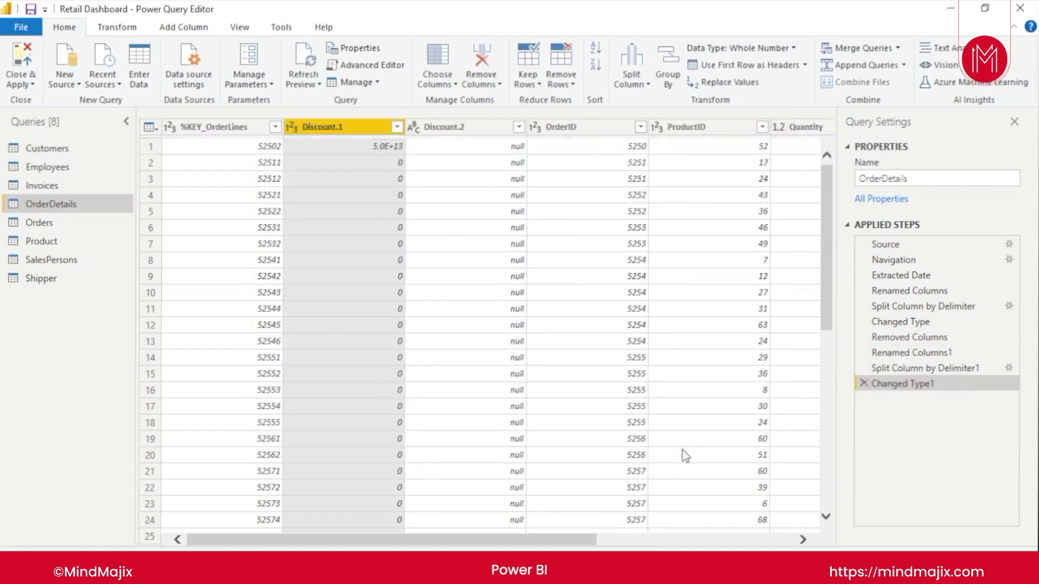
# Remove the Discount.2 column produced by splitting at the period
pyautogui.moveTo(826, 179)
pyautogui.mouseDown()
pyautogui.moveTo(831, 505)
pyautogui.moveTo(826, 179)
pyautogui.mouseUp()
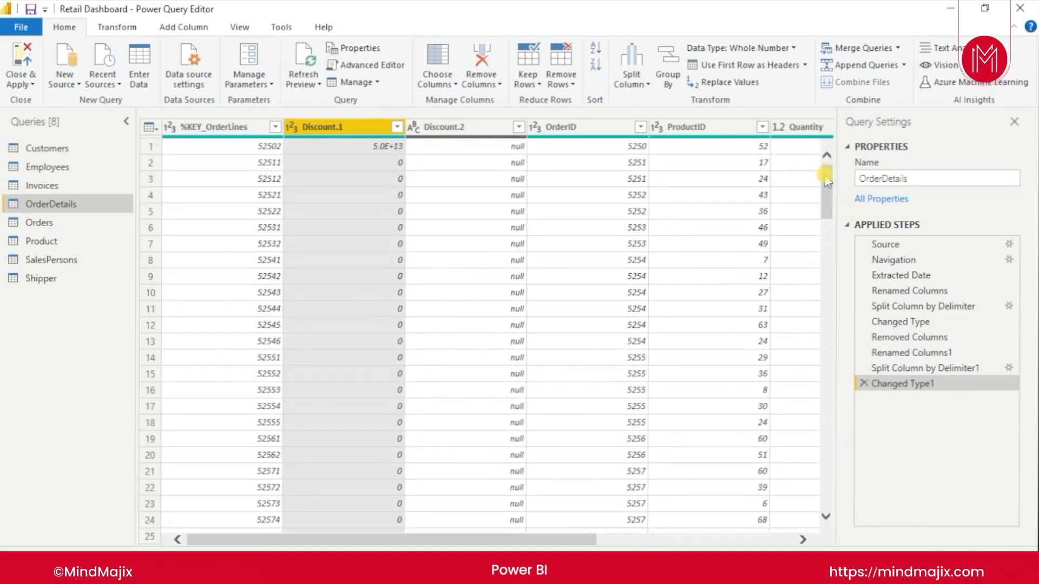
pyautogui.rightClick(479, 127)
pyautogui.click(546, 157)
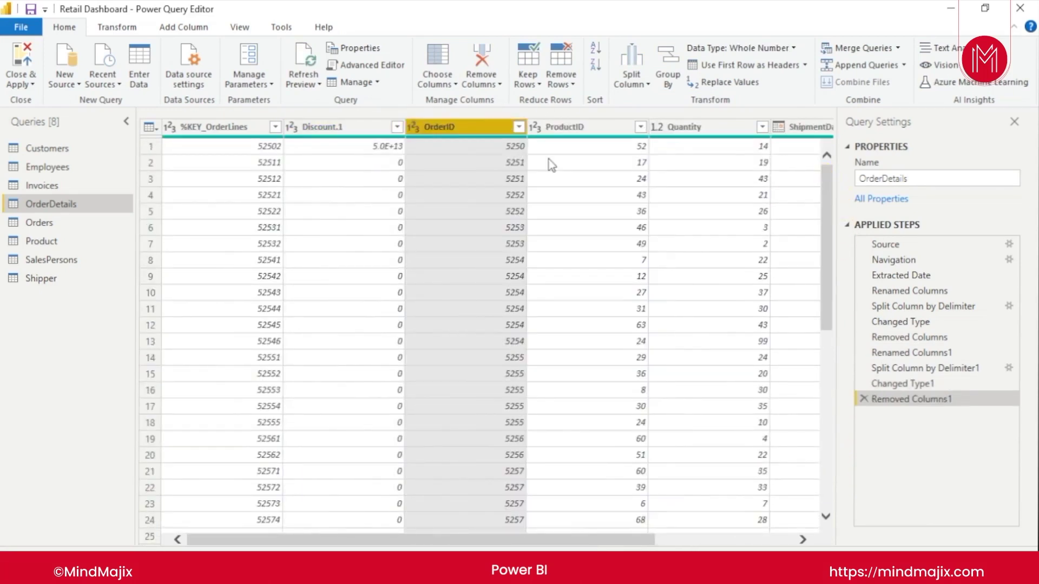
# Change the data type of the Discount.1 column in OrderDetails to Text
pyautogui.click(339, 127)
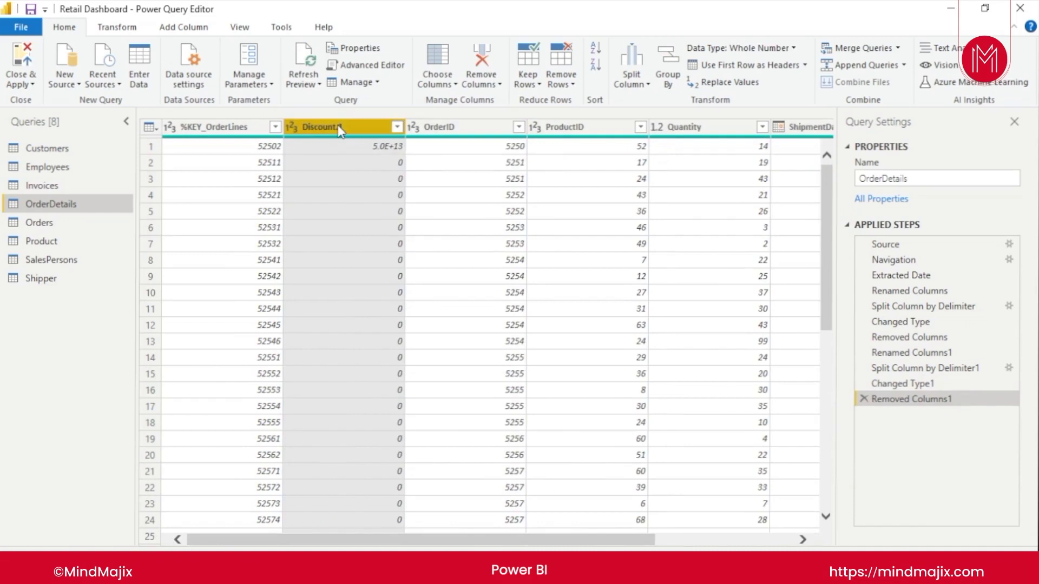
pyautogui.rightClick(340, 130)
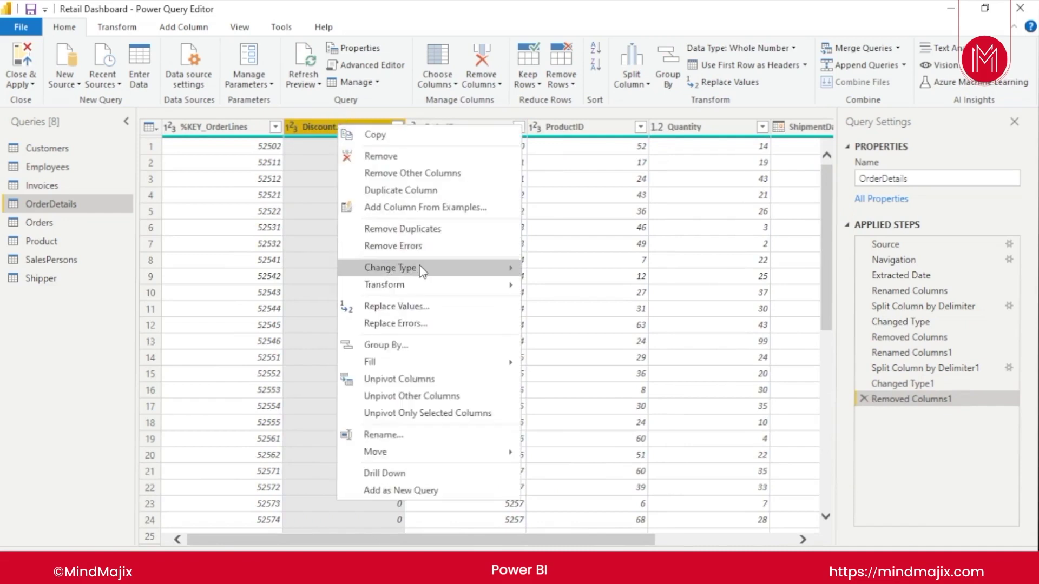
pyautogui.moveTo(427, 273)
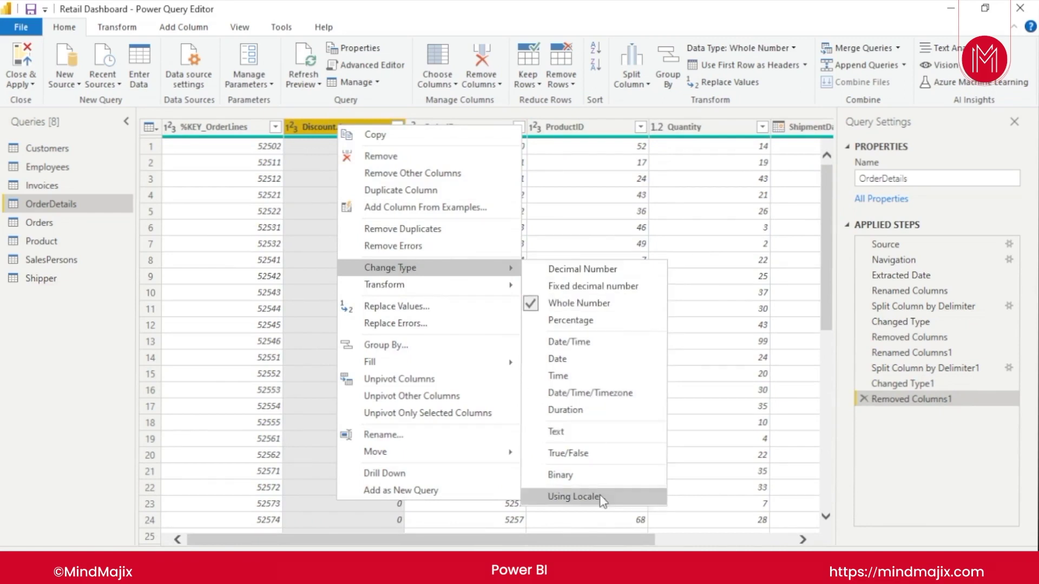
pyautogui.click(580, 431)
# Split the Discount.1 column in OrderDetails by number of characters, using 2 characters, once, as far left as possible
pyautogui.scroll(-8, 366, 261)
pyautogui.scroll(-6, 366, 262)
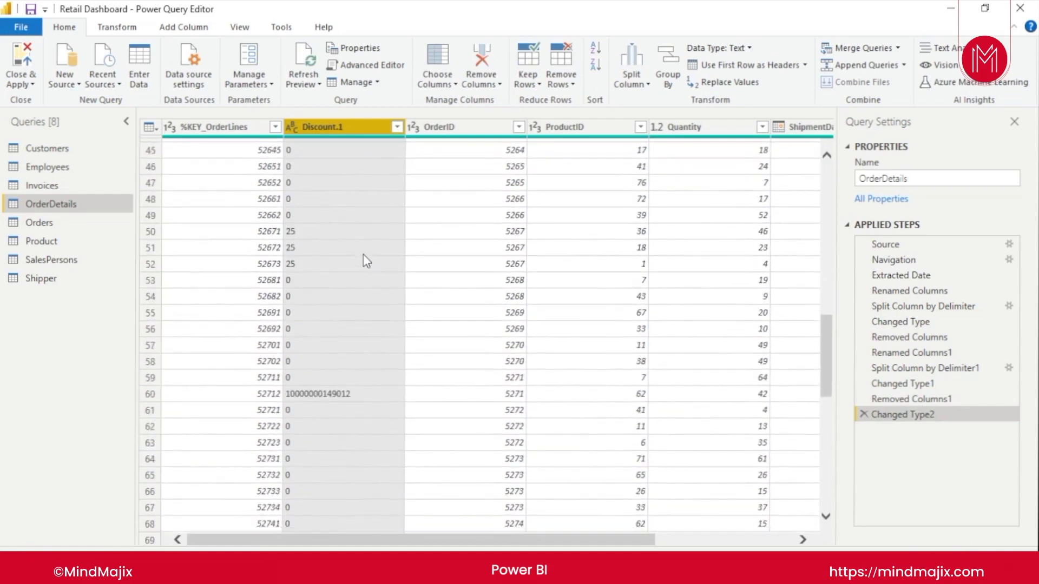
pyautogui.scroll(-9, 366, 261)
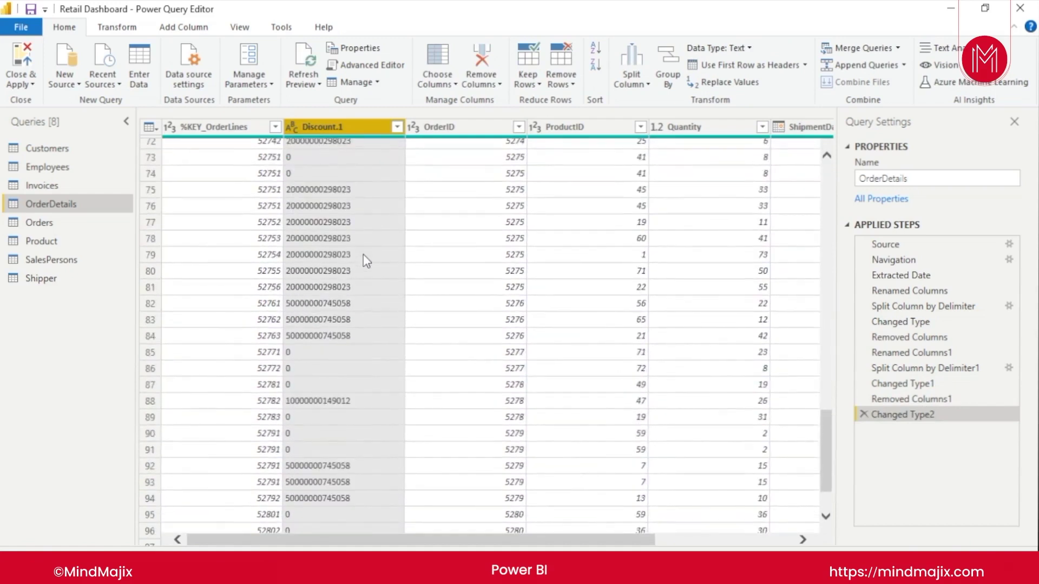
pyautogui.scroll(-7, 365, 261)
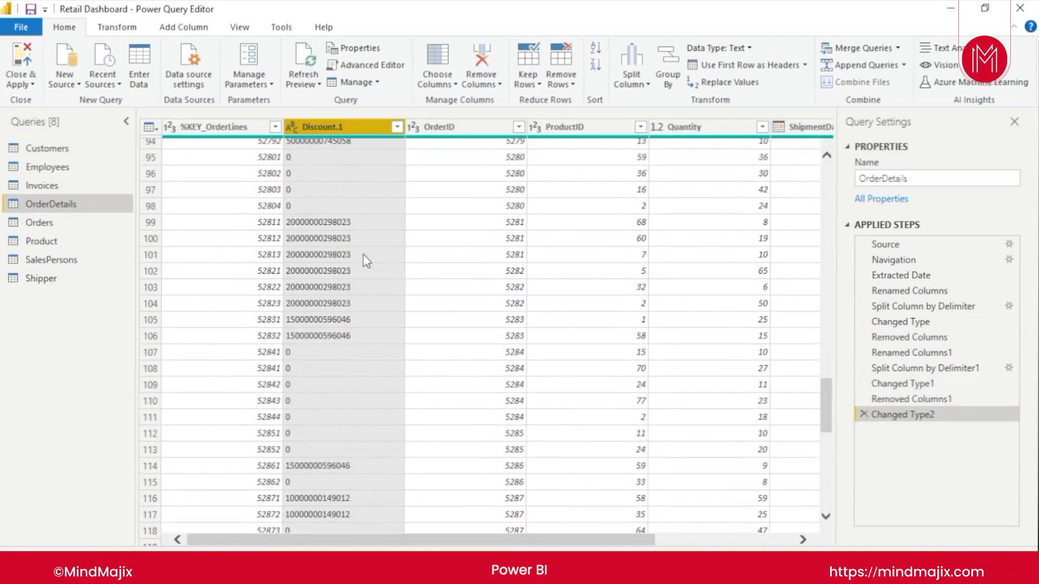
pyautogui.scroll(-9, 363, 260)
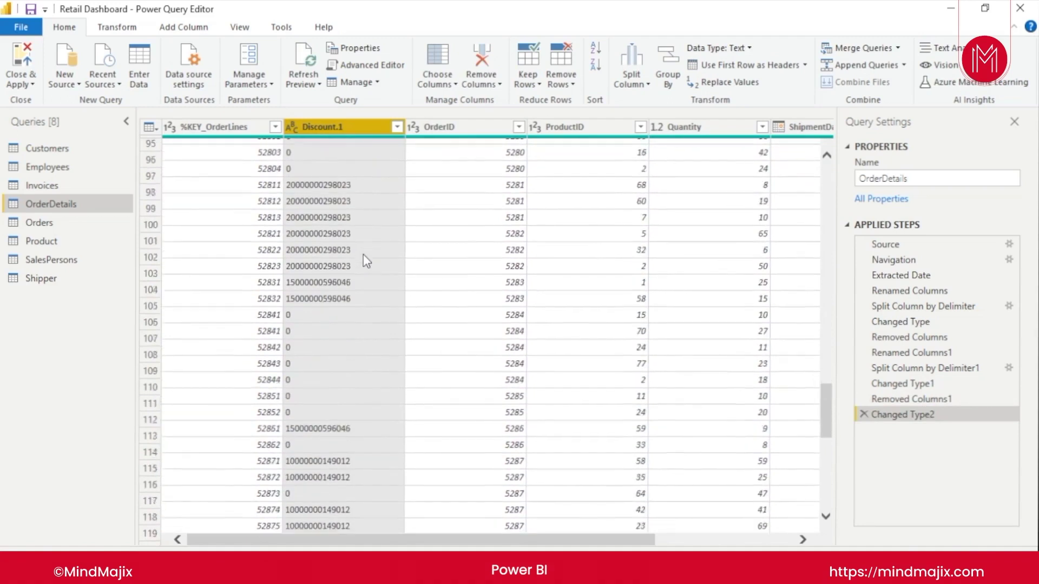
pyautogui.scroll(-2, 366, 261)
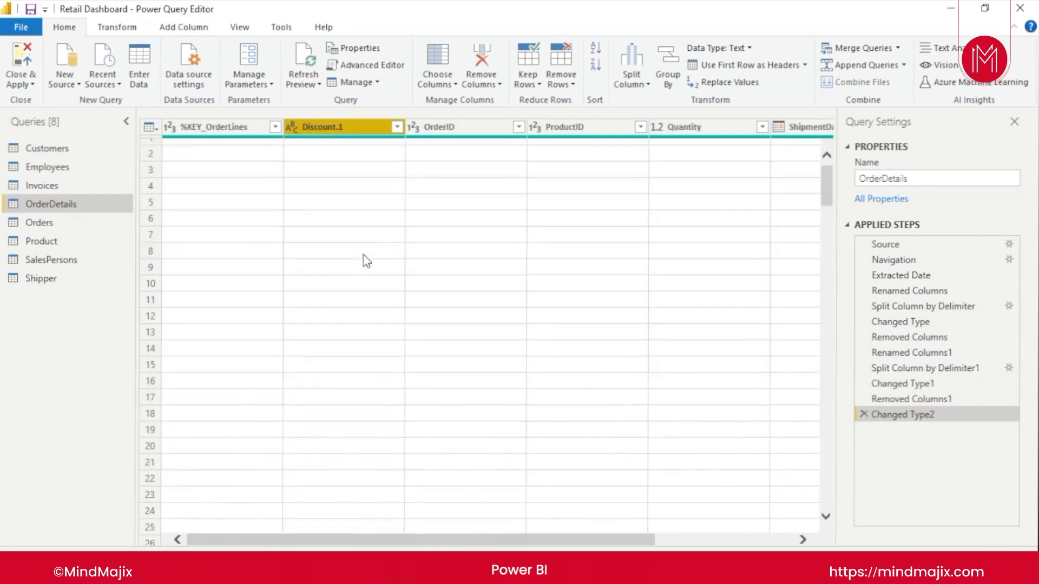
pyautogui.rightClick(337, 130)
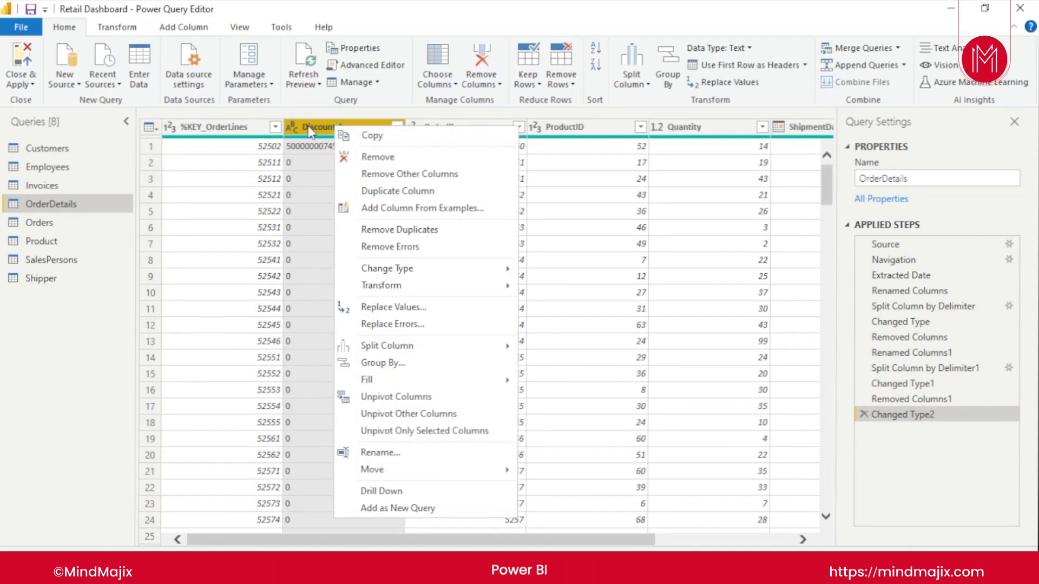
pyautogui.click(311, 132)
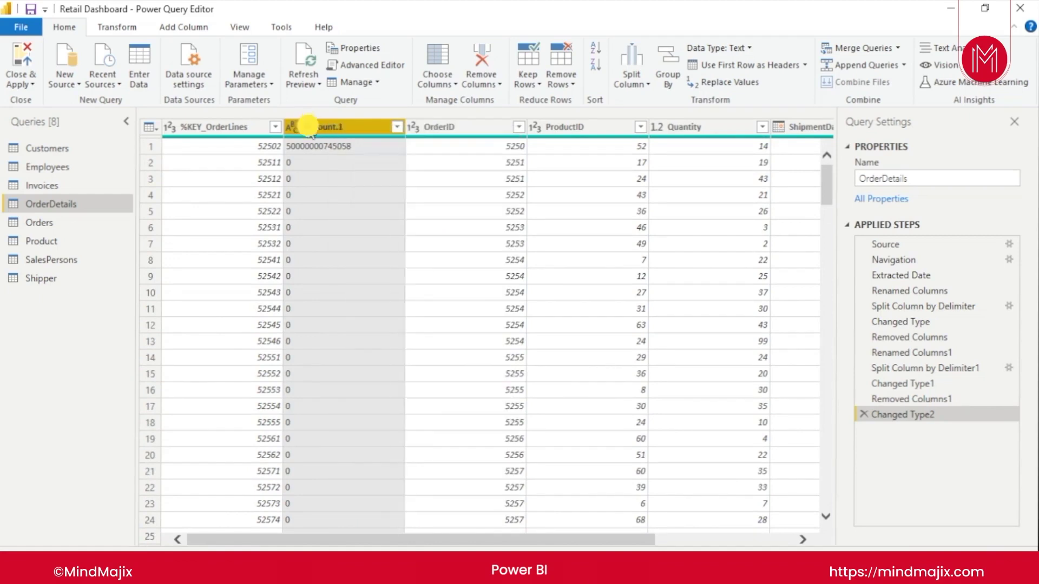
pyautogui.click(641, 87)
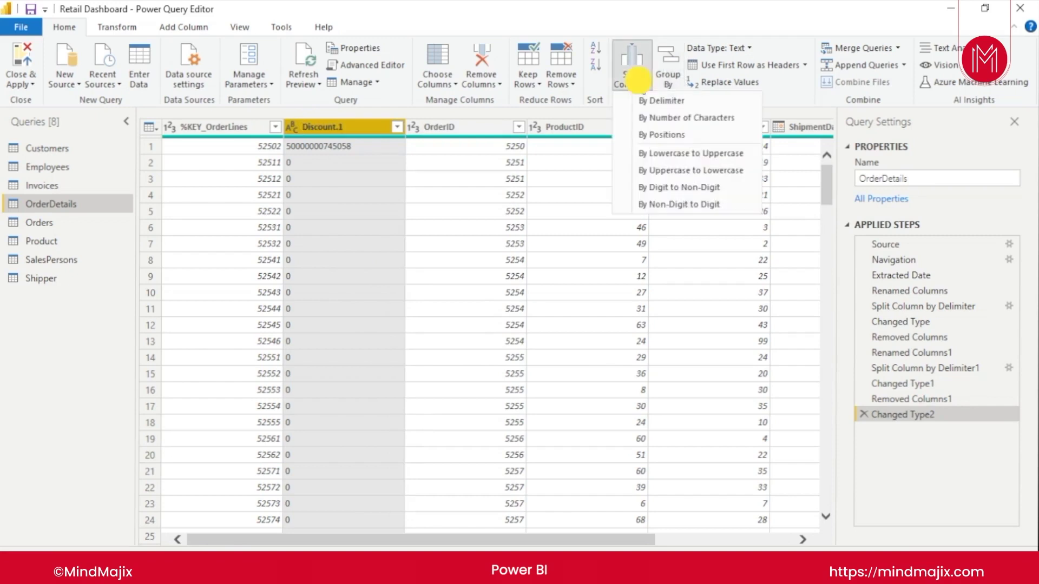
pyautogui.click(723, 123)
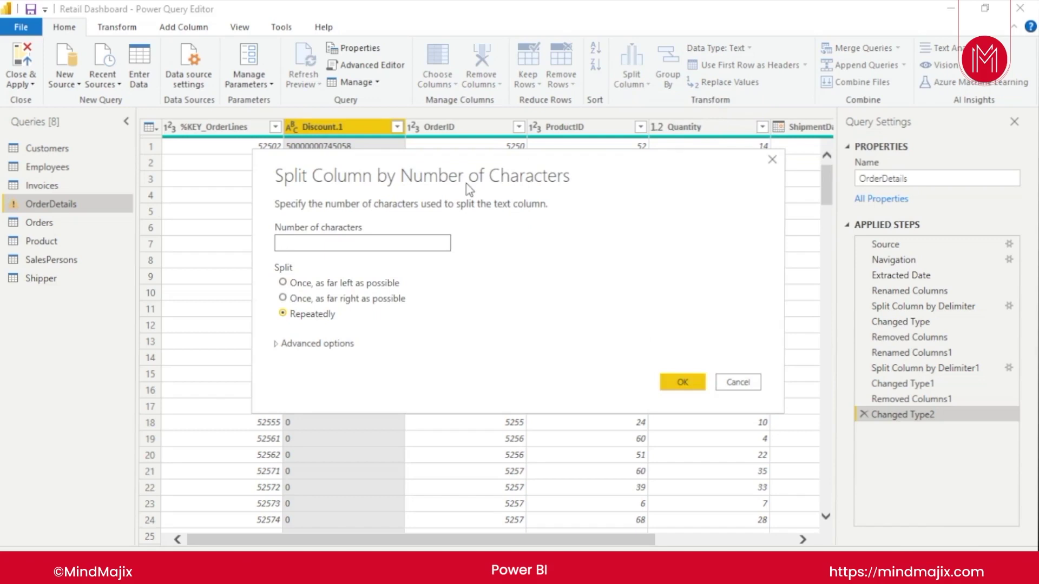
pyautogui.click(306, 286)
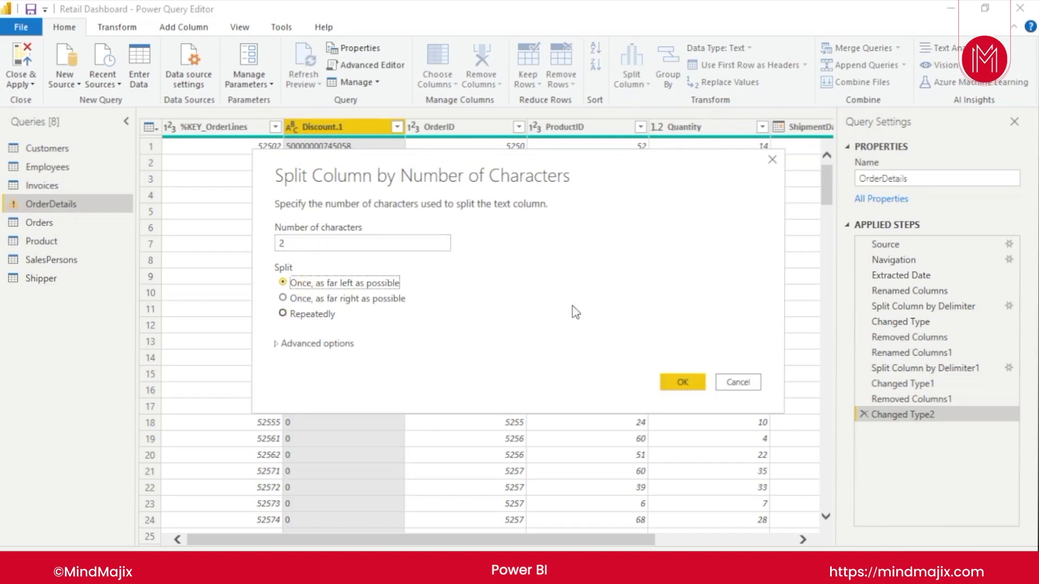
pyautogui.click(697, 383)
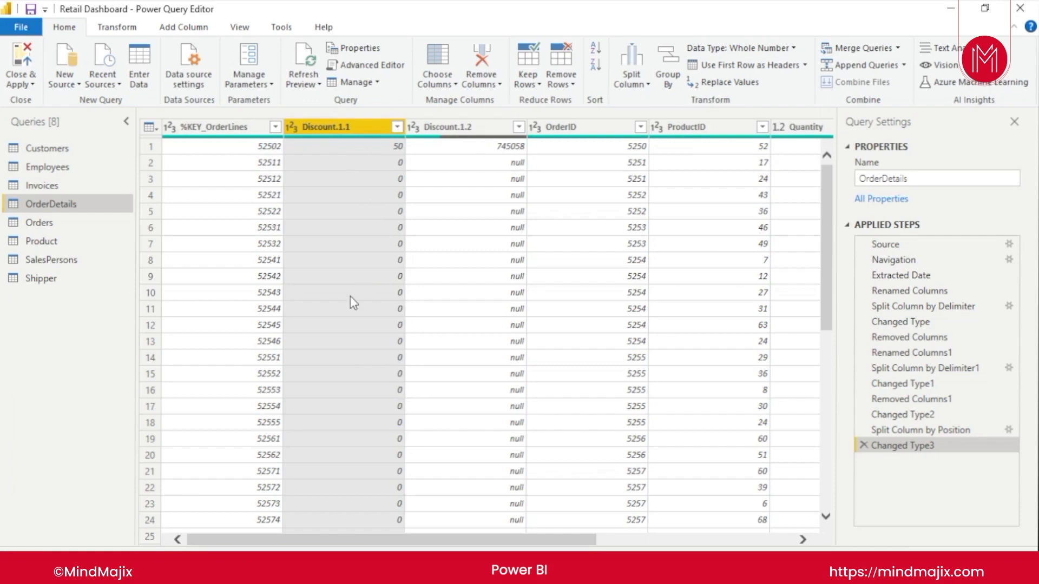
# Check the split discount values down the rows and remove the Discount.1.2 column from OrderDetails
pyautogui.scroll(-12, 351, 298)
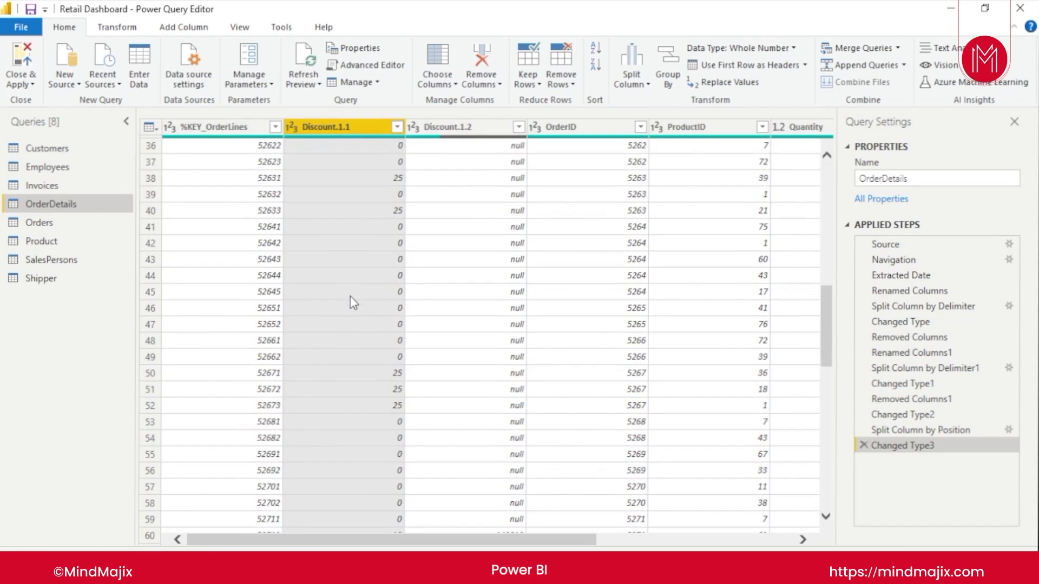
pyautogui.scroll(12, 349, 297)
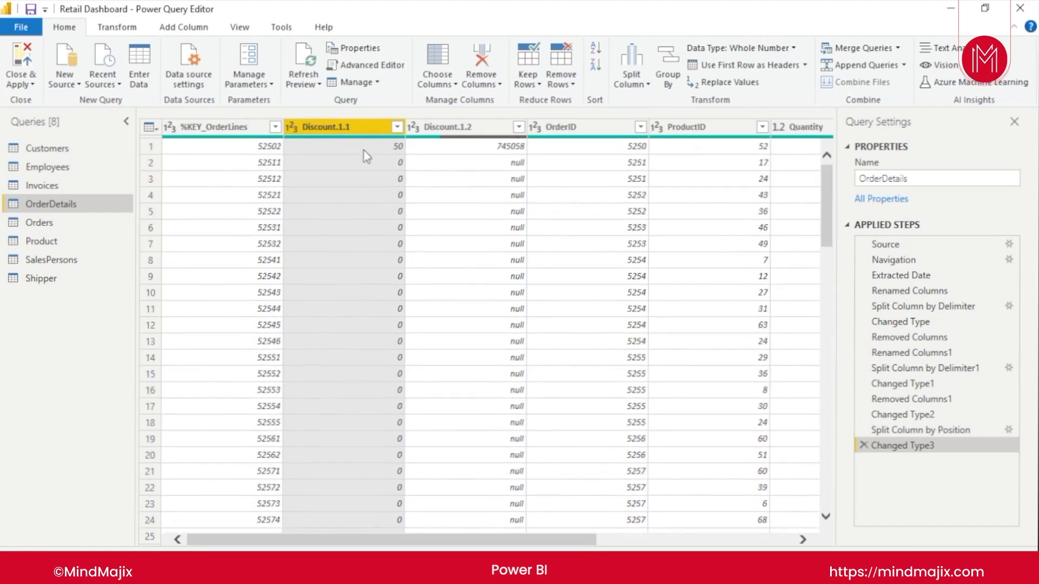
pyautogui.scroll(-20, 373, 185)
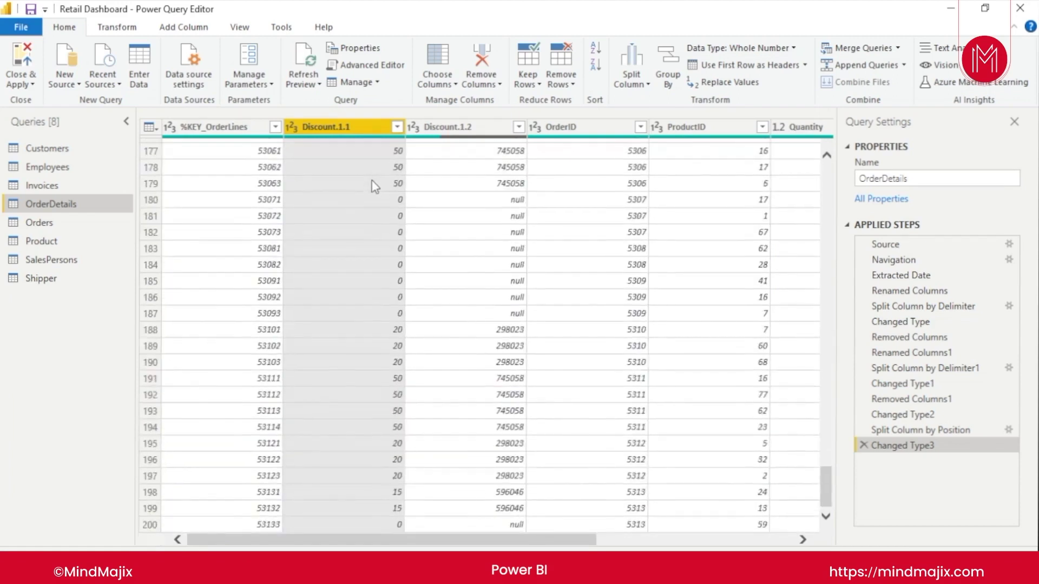
pyautogui.scroll(-4, 373, 185)
pyautogui.click(475, 127)
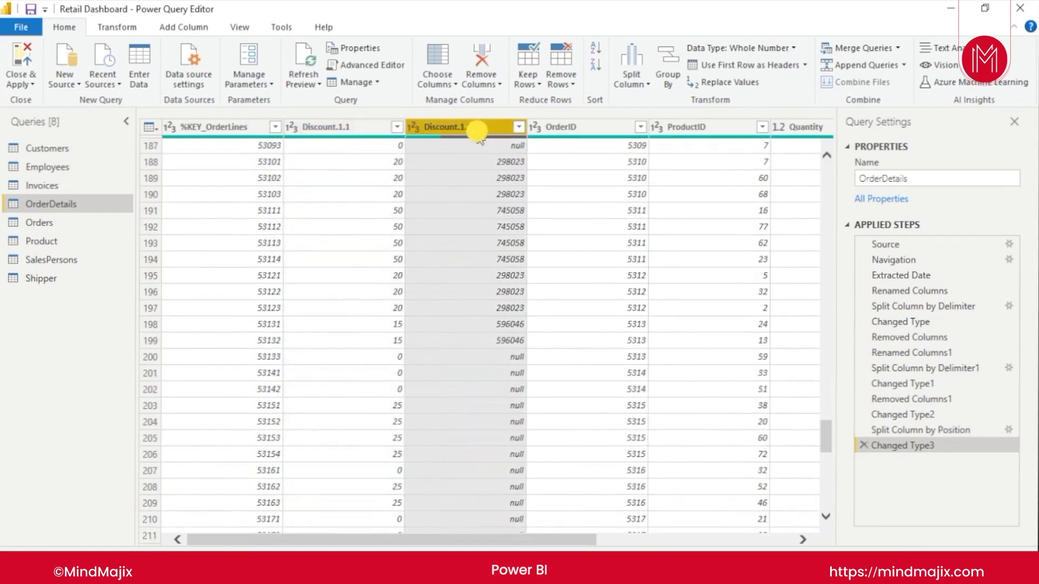
pyautogui.click(488, 60)
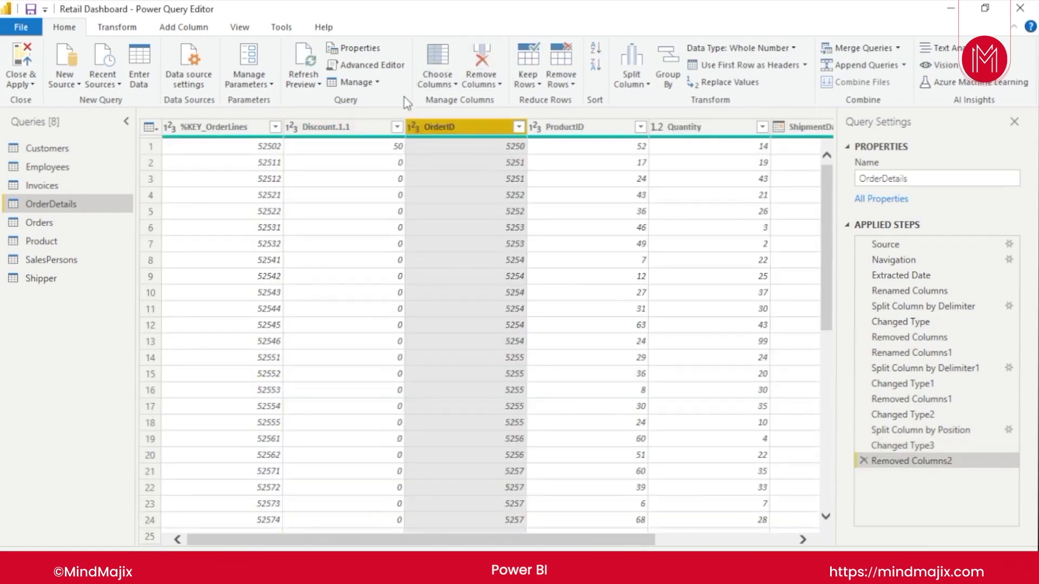
# Rename the Discount.1.1 column in OrderDetails as Discount
pyautogui.click(355, 126)
pyautogui.doubleClick(355, 127)
pyautogui.press('End')
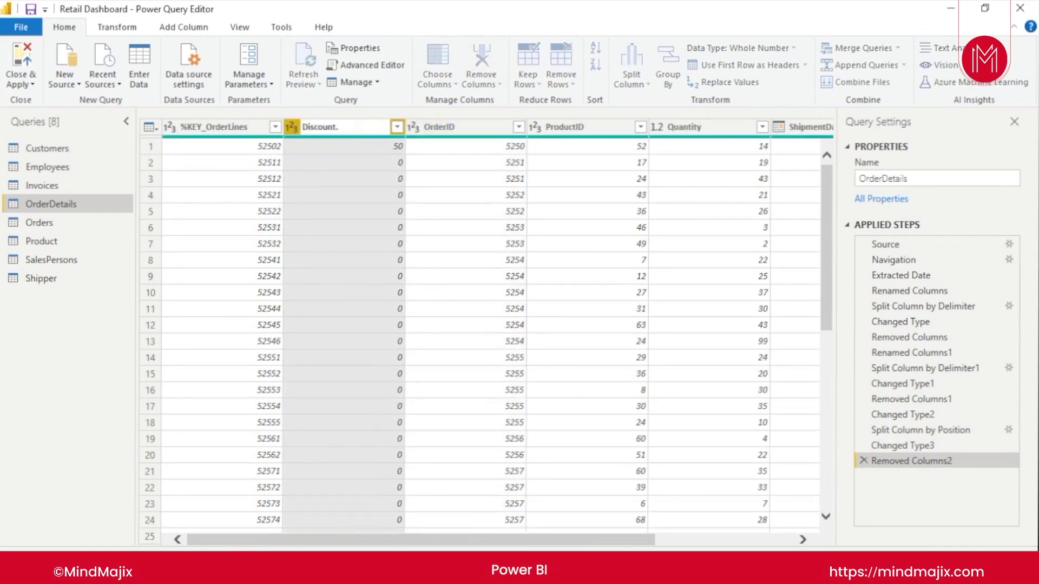
pyautogui.press('Return')
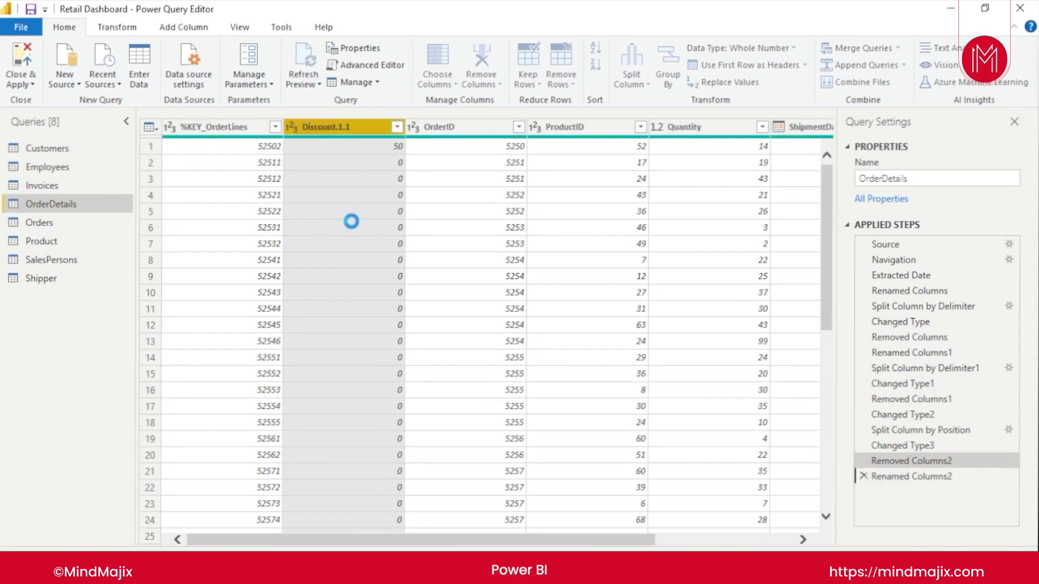
# Review the cleaned Discount values throughout the rows of OrderDetails
pyautogui.rightClick(351, 132)
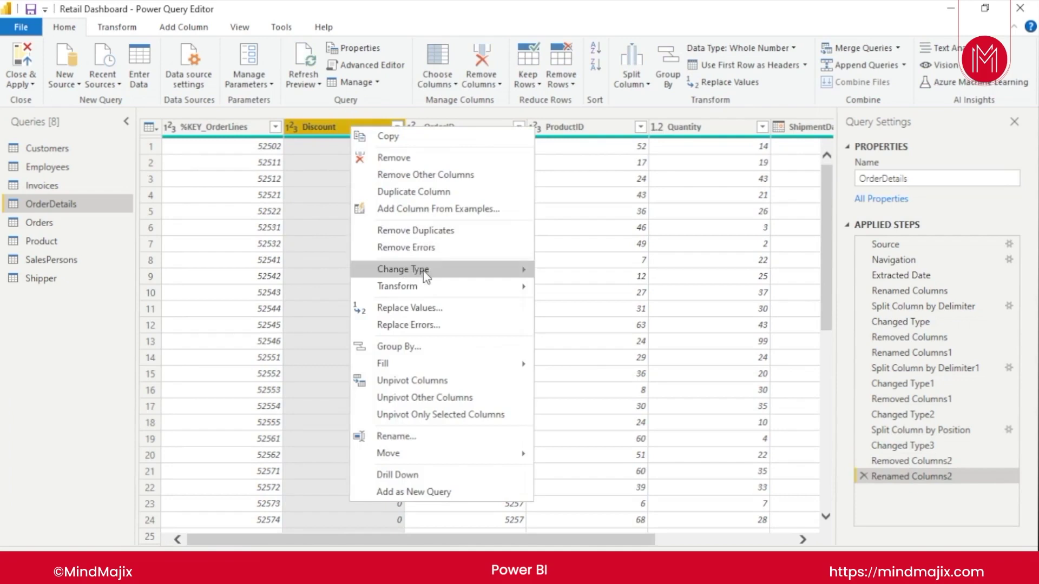
pyautogui.moveTo(426, 277)
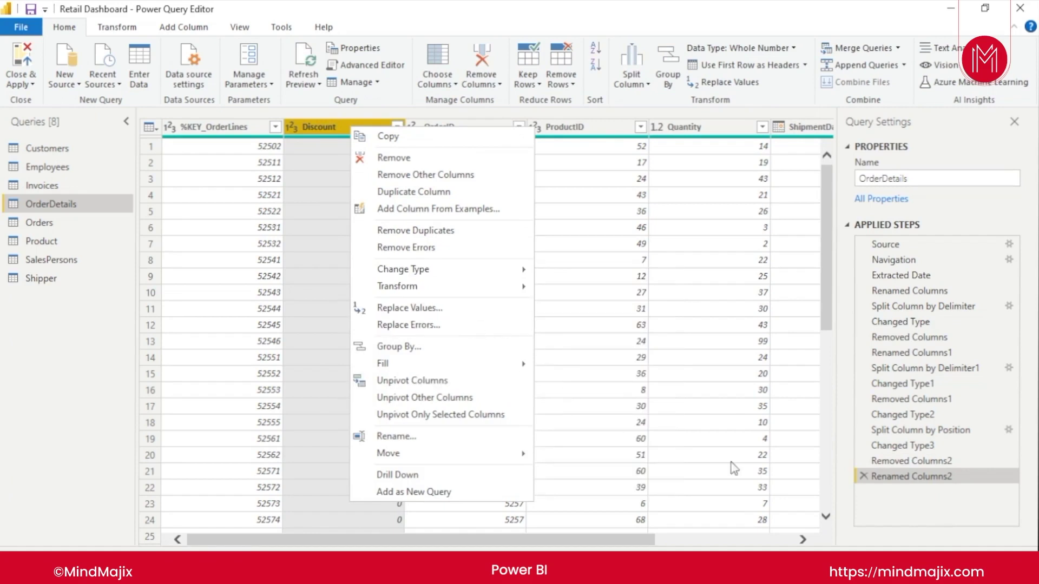
pyautogui.click(710, 446)
pyautogui.scroll(-20, 387, 229)
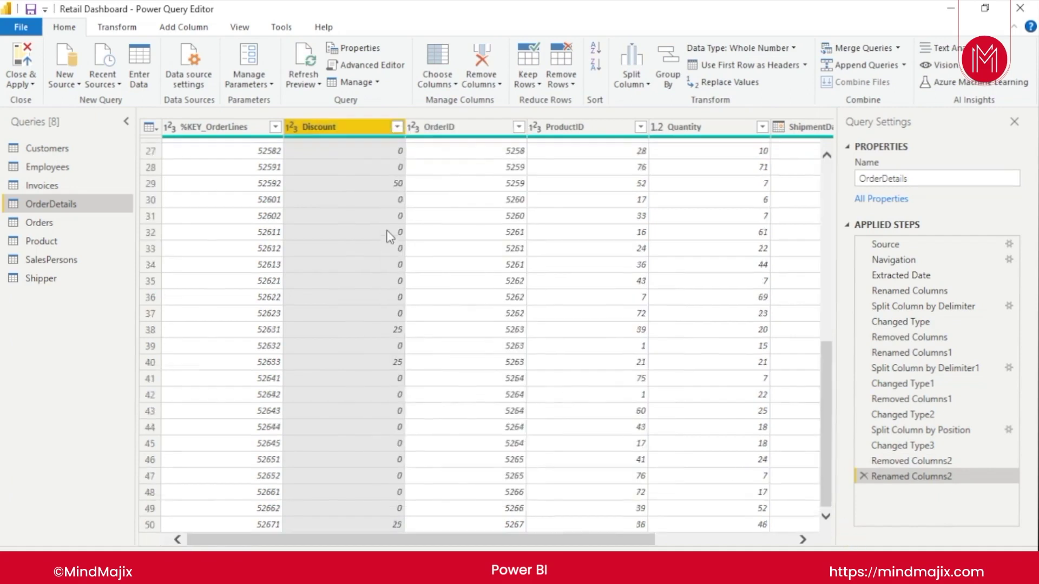
pyautogui.scroll(-10, 387, 229)
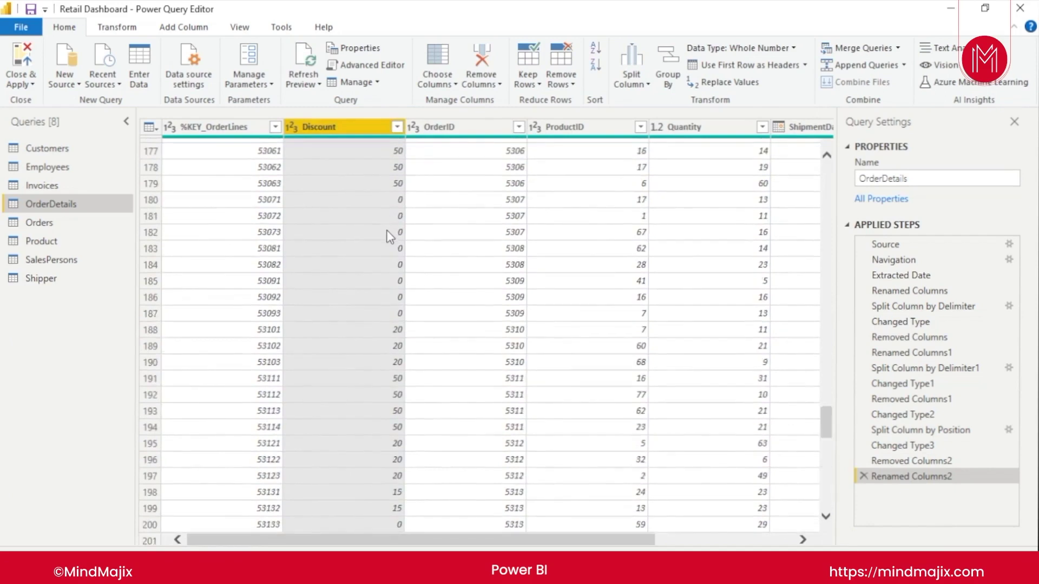
pyautogui.scroll(20, 386, 231)
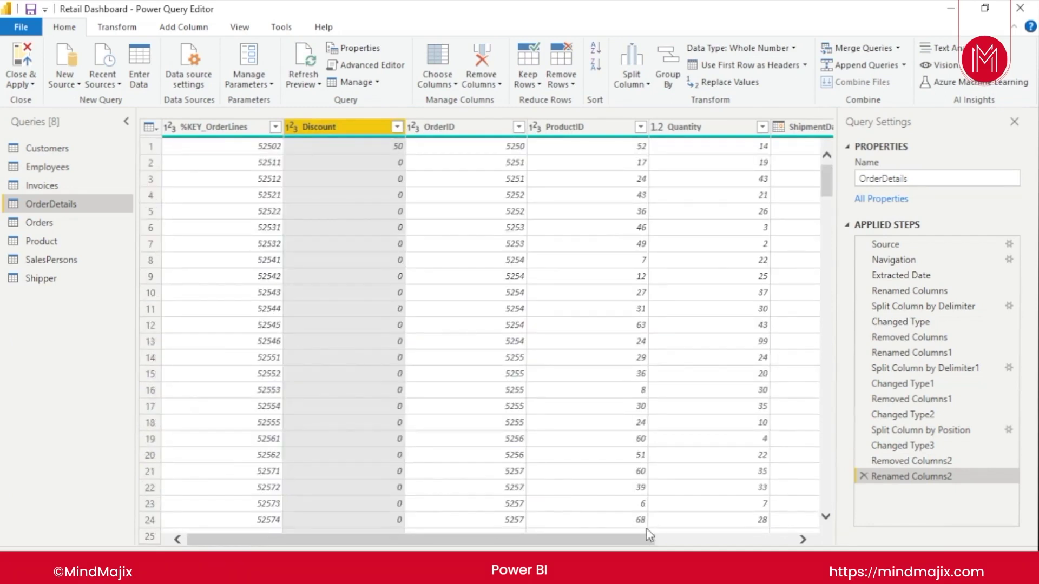
# Inspect the remaining OrderDetails columns, including Price, ShipmentDate, OrderID and Quantity, for anything that still needs cleaning
pyautogui.moveTo(621, 540); pyautogui.dragTo(763, 540)
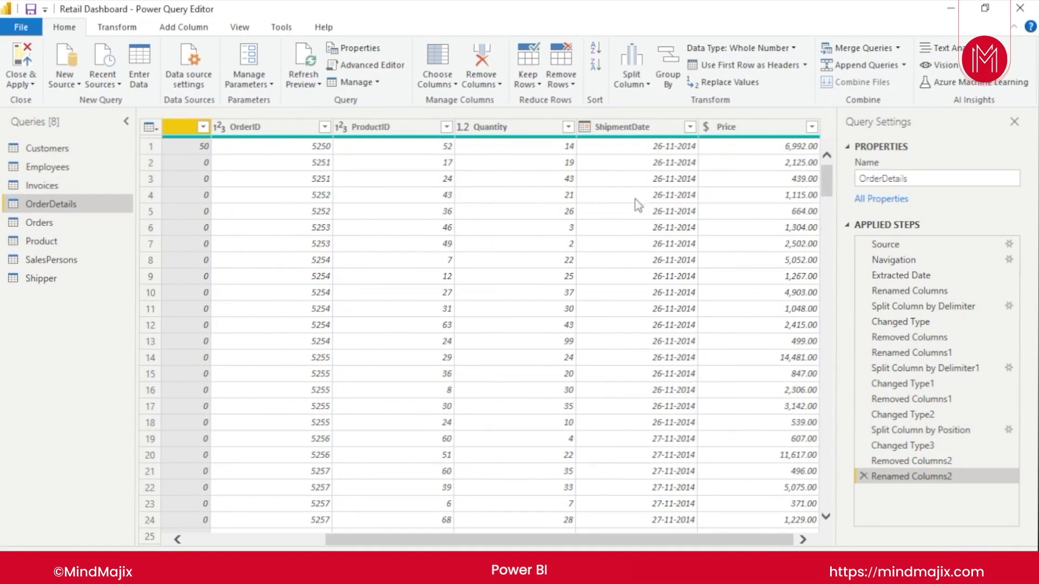
pyautogui.click(782, 130)
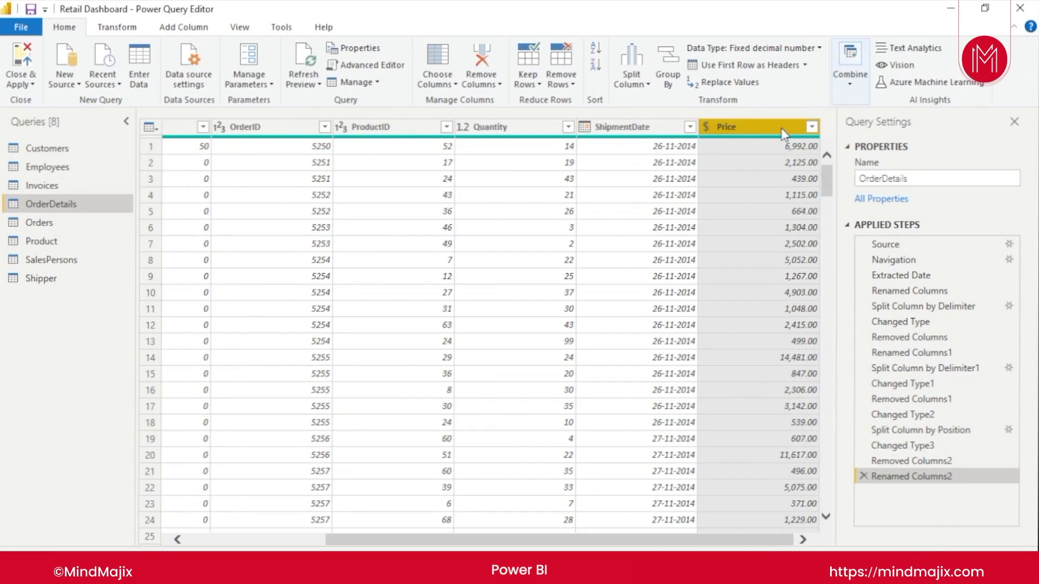
pyautogui.rightClick(783, 133)
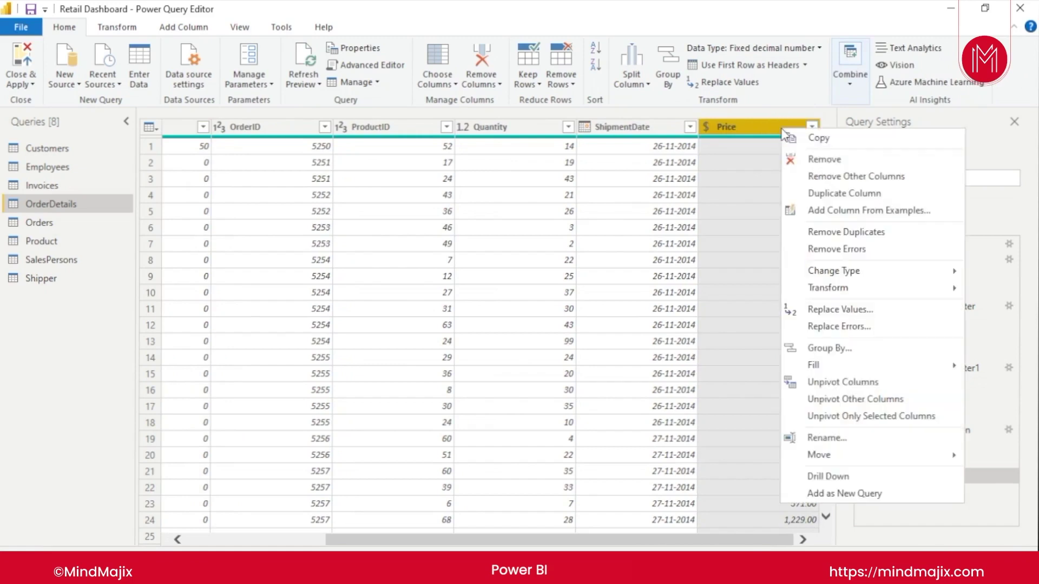
pyautogui.click(744, 133)
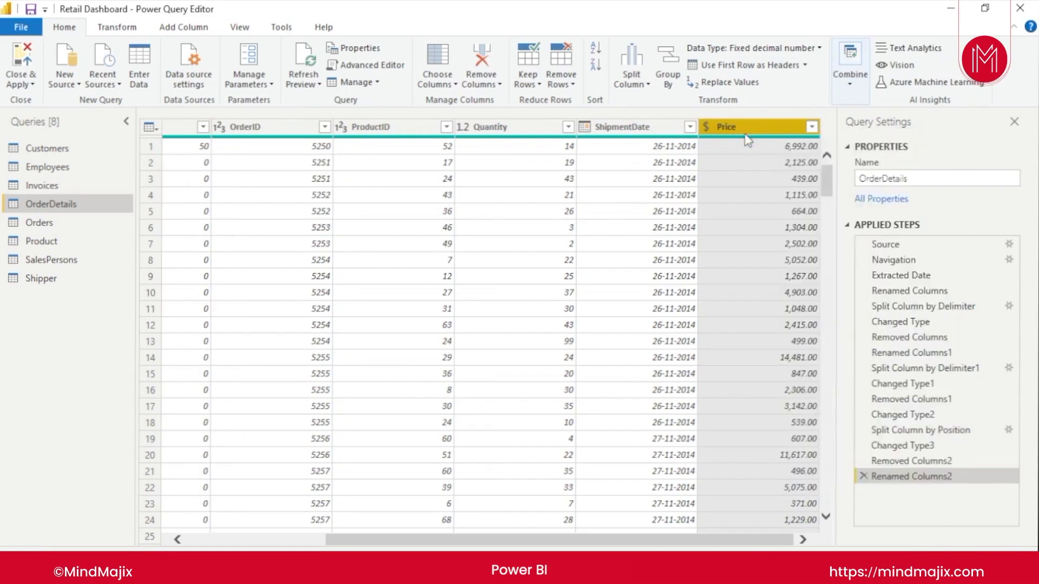
pyautogui.rightClick(744, 133)
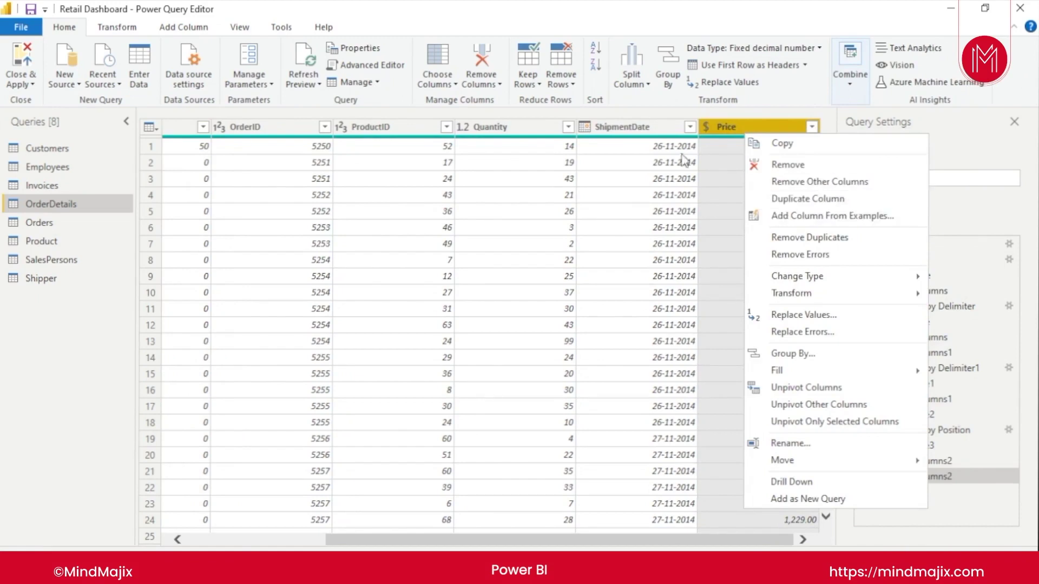
pyautogui.click(713, 142)
pyautogui.click(679, 276)
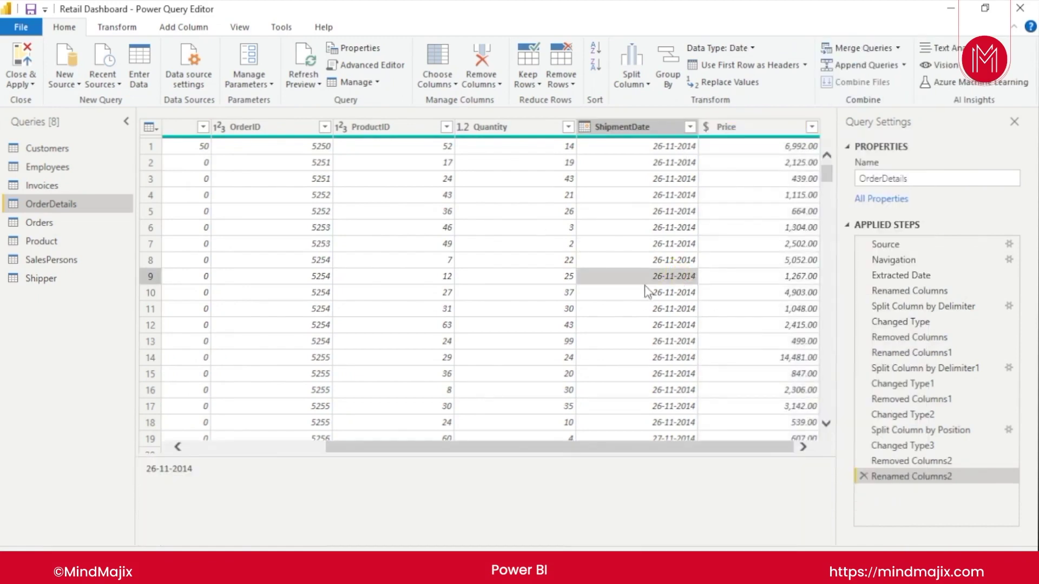
pyautogui.click(665, 260)
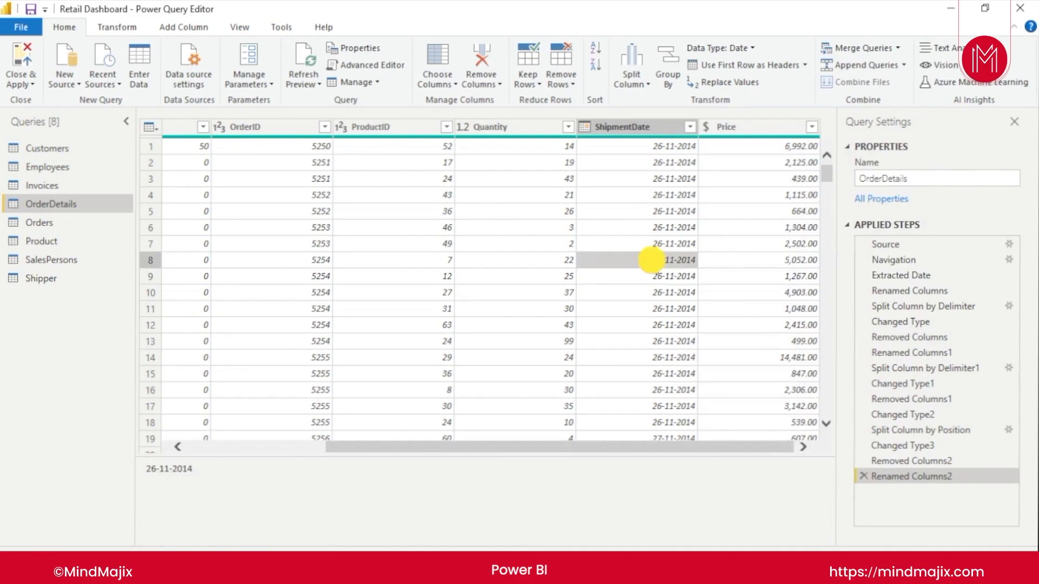
pyautogui.click(285, 196)
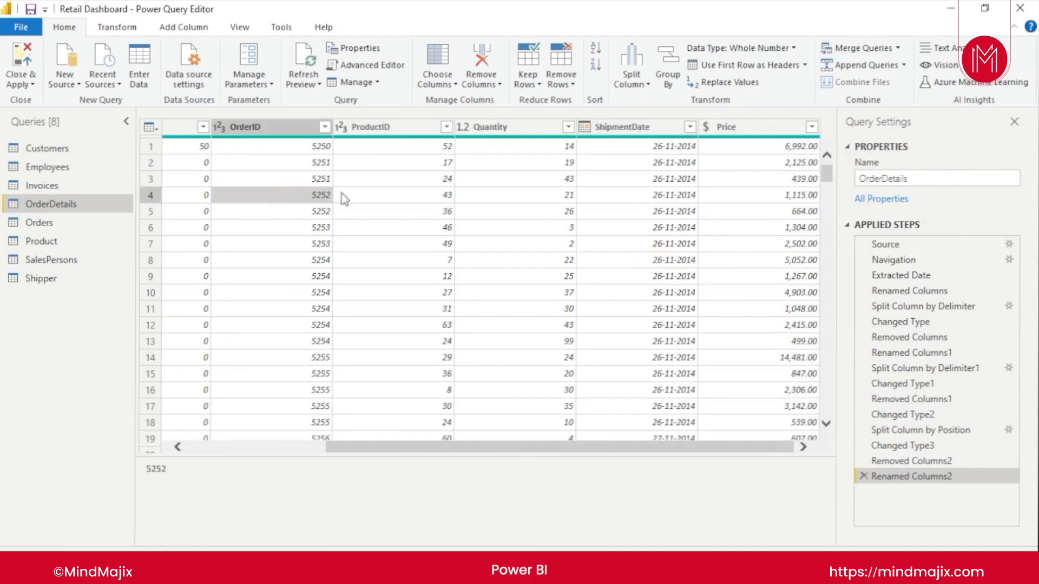
pyautogui.click(491, 210)
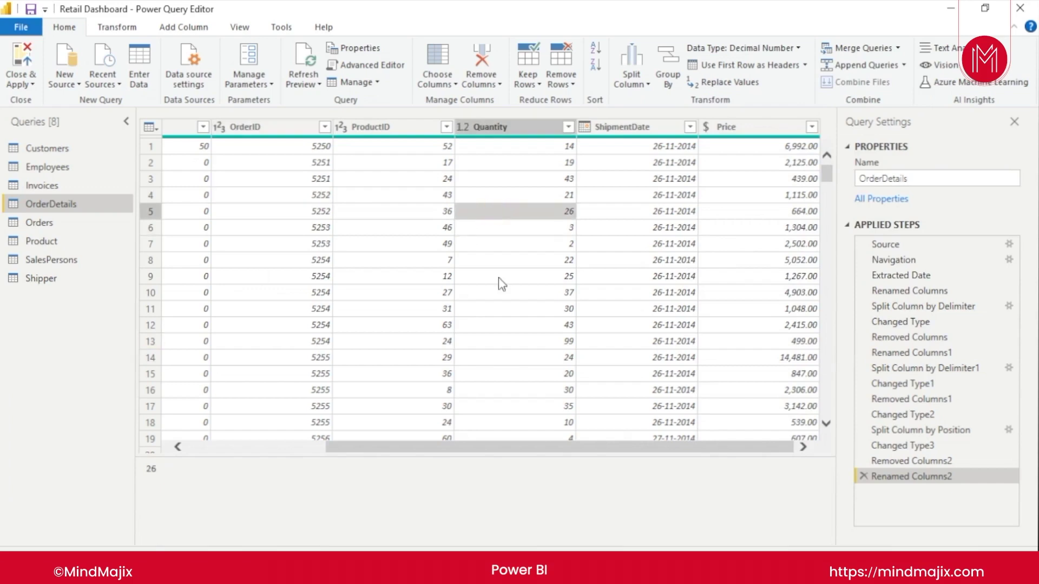
# Open the Orders query and the Product query in turn to check their columns
pyautogui.click(48, 222)
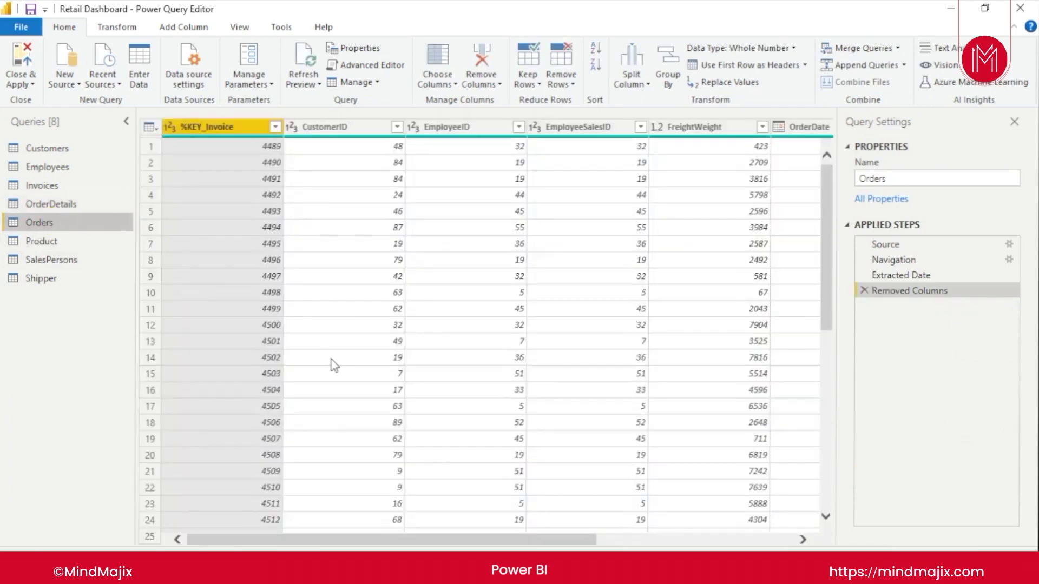
pyautogui.moveTo(492, 540); pyautogui.dragTo(438, 479)
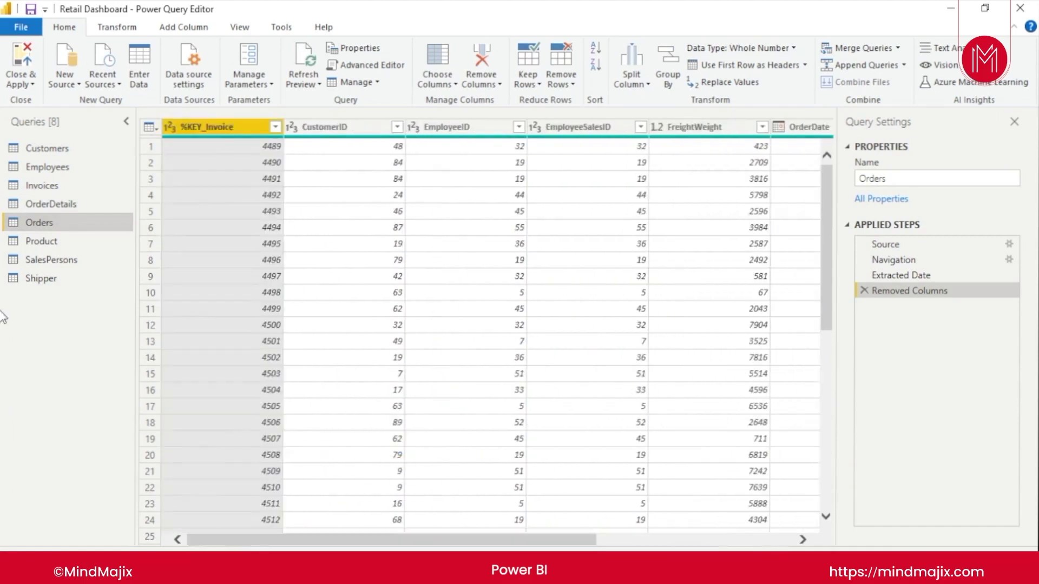
pyautogui.click(49, 243)
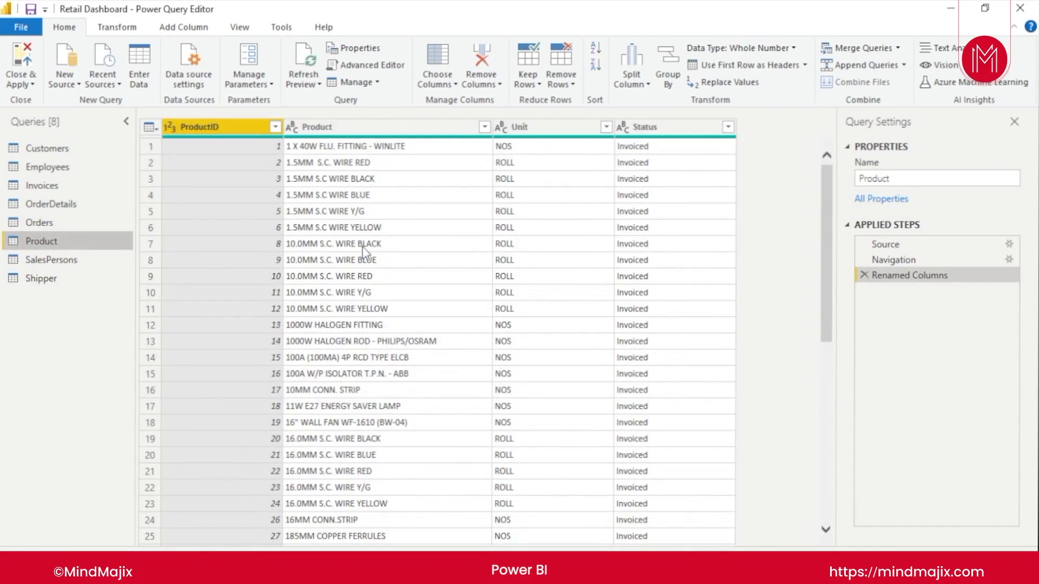
# Look through the rows of the Product query to compare the lengths and patterns of the product names
pyautogui.scroll(-12, 363, 250)
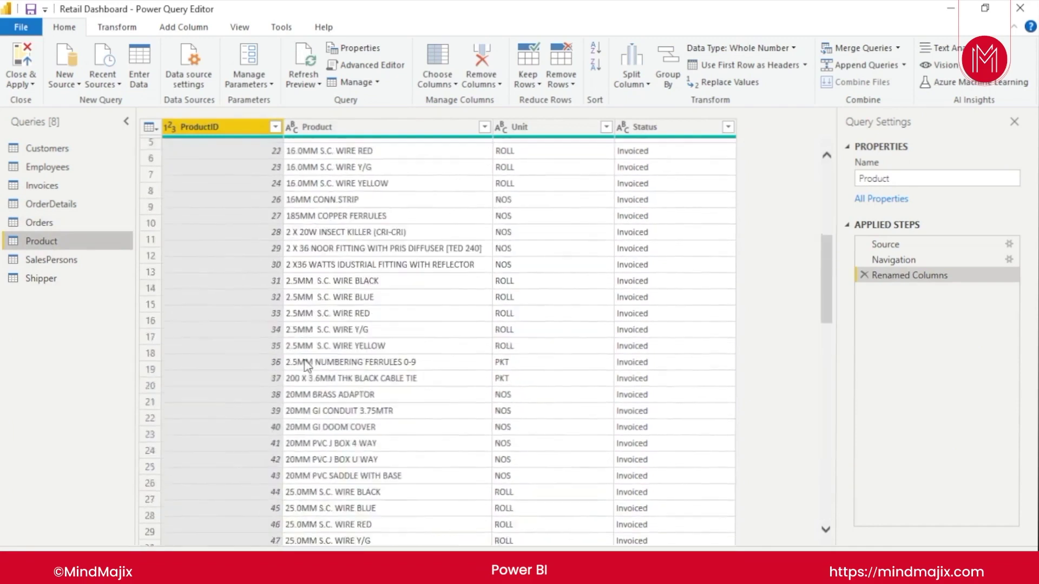
pyautogui.scroll(12, 307, 366)
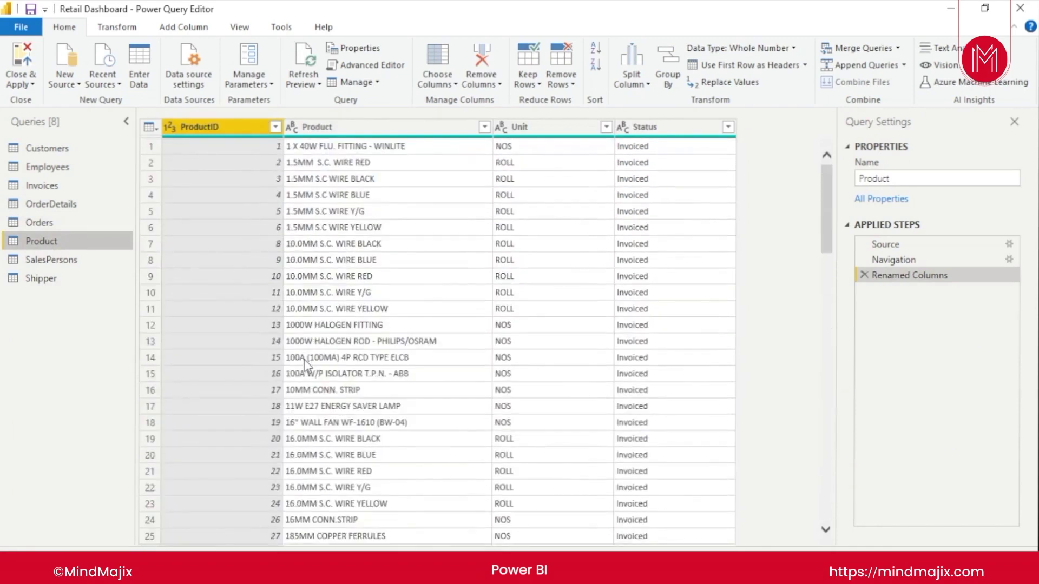
pyautogui.scroll(-6, 308, 366)
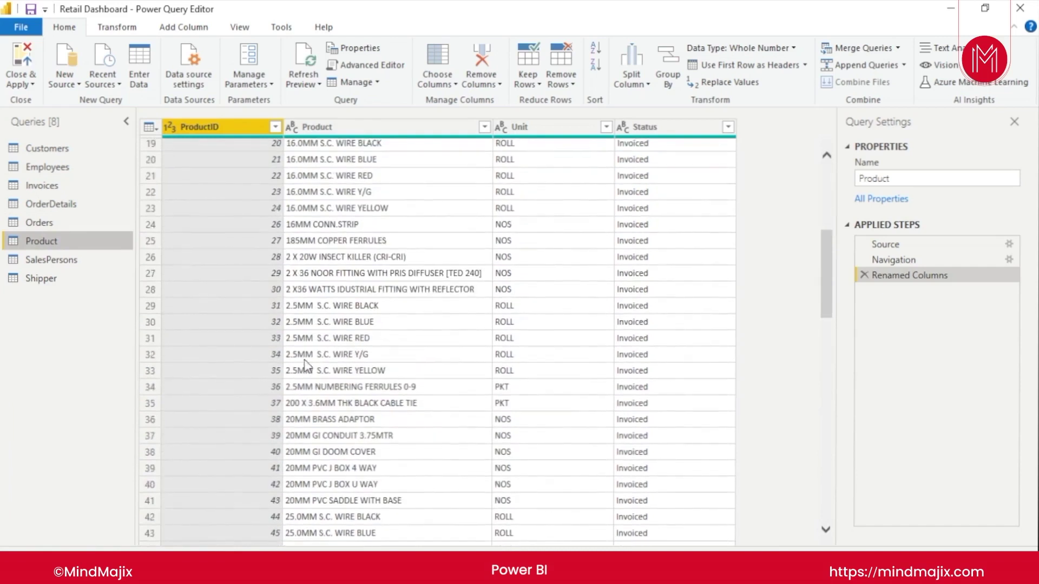
pyautogui.scroll(6, 306, 366)
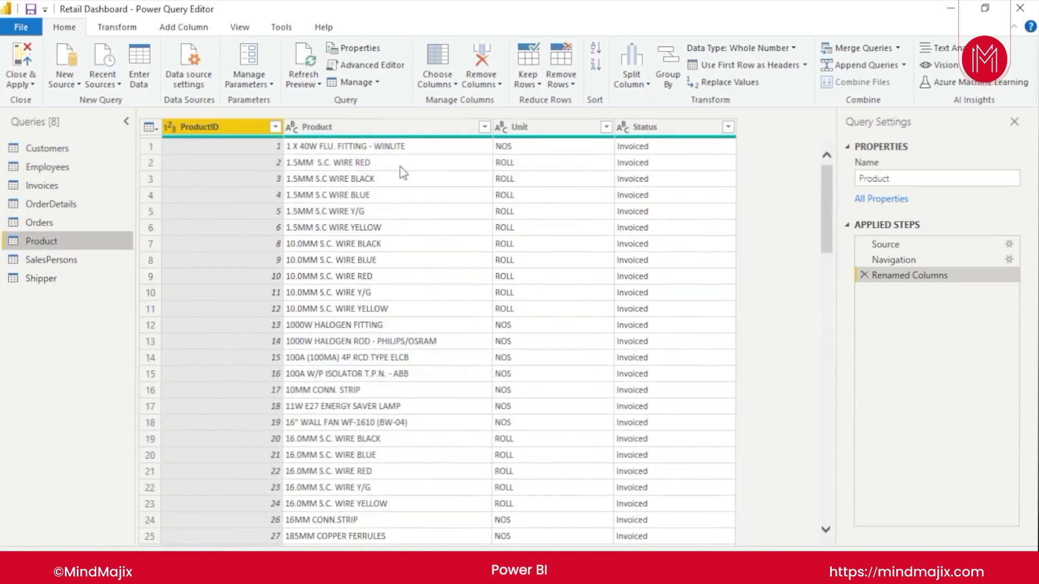
# Try splitting the Product column by number of characters, using 20 characters, once, as far left as possible
pyautogui.click(395, 127)
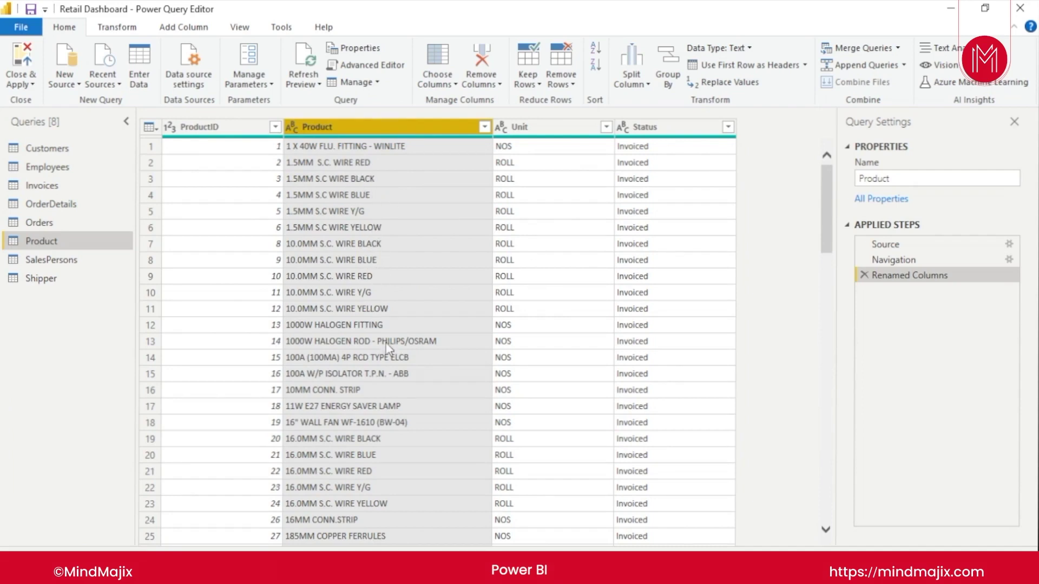
pyautogui.click(373, 126)
pyautogui.rightClick(376, 130)
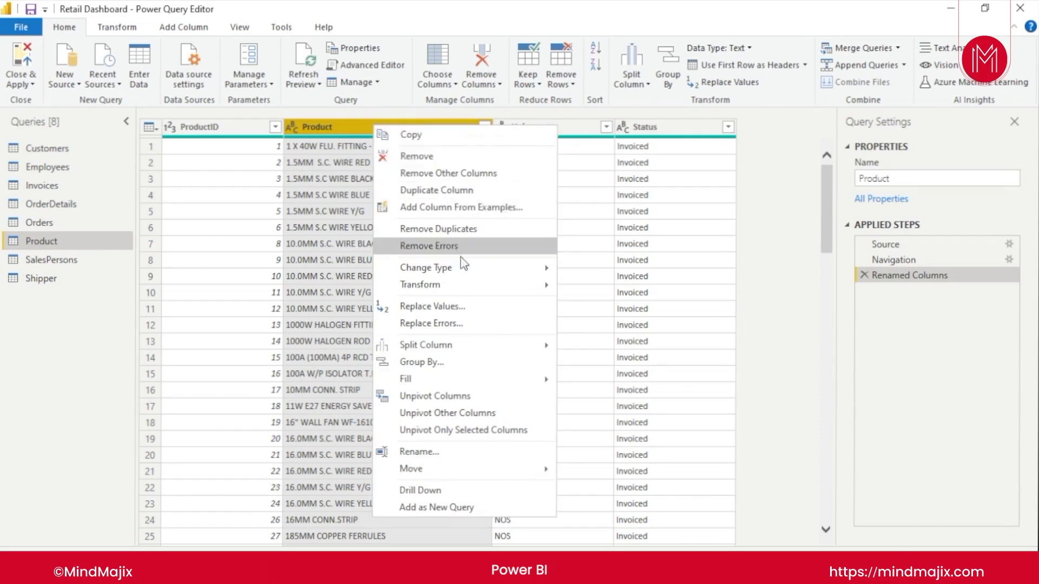
pyautogui.moveTo(462, 263)
pyautogui.moveTo(468, 285)
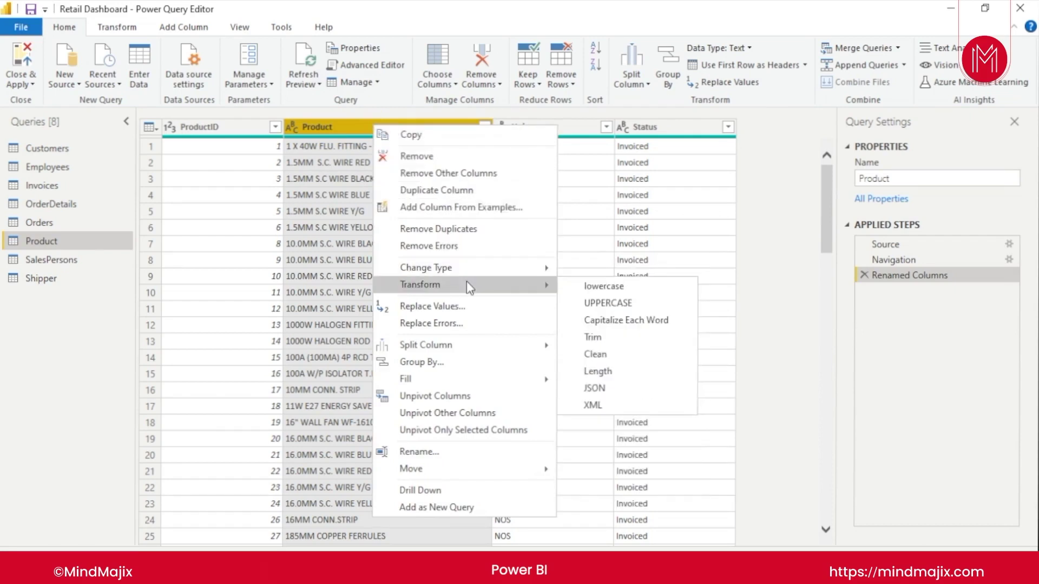
pyautogui.moveTo(466, 346)
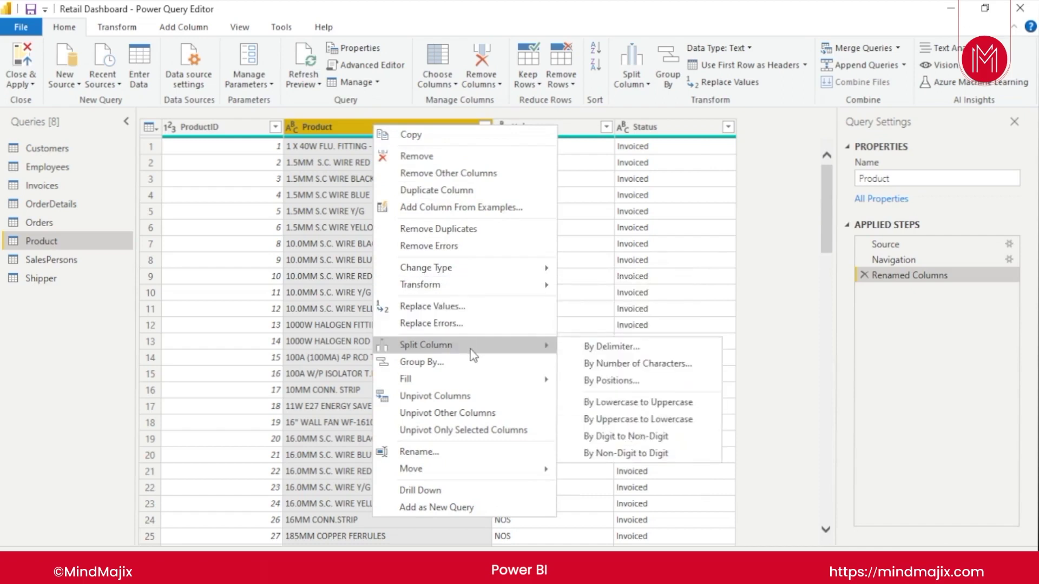
pyautogui.click(679, 364)
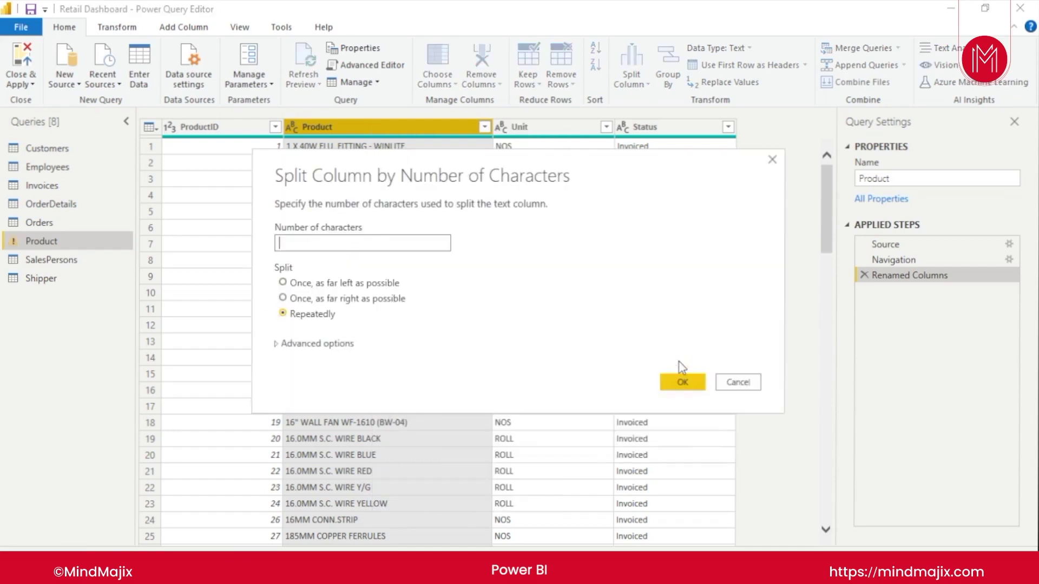
pyautogui.click(282, 283)
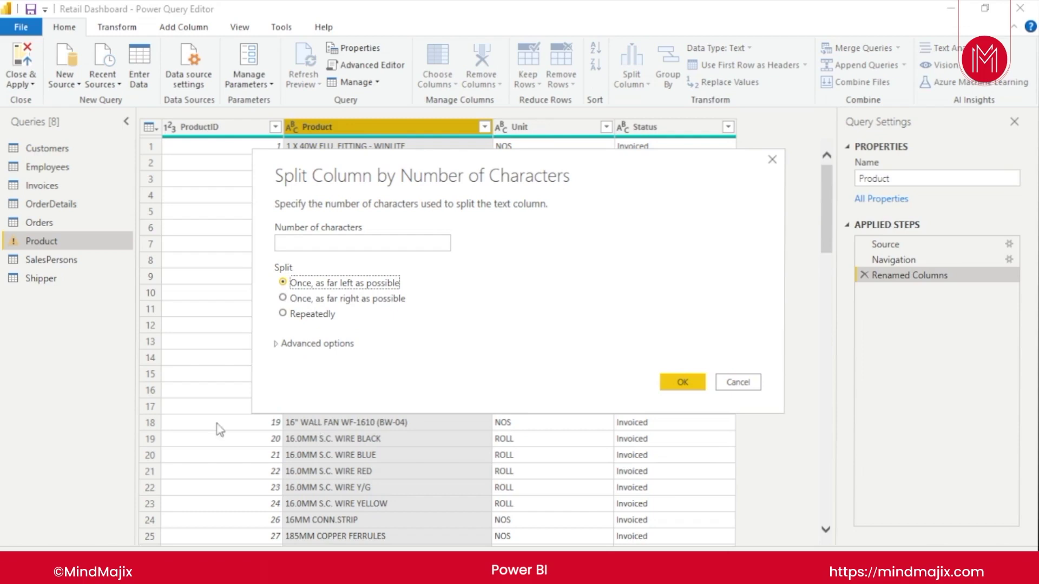
pyautogui.click(287, 314)
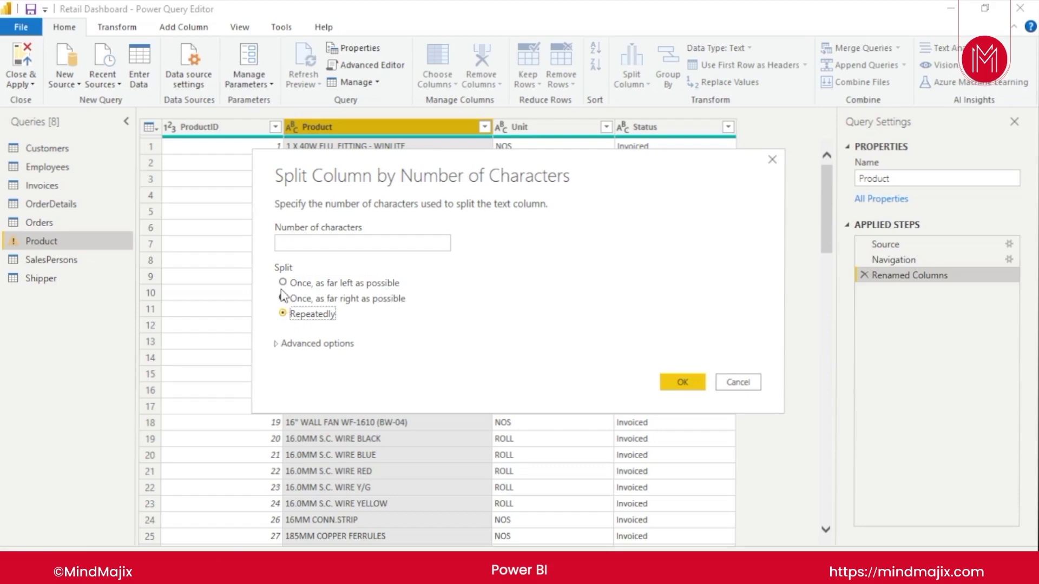
pyautogui.click(297, 283)
pyautogui.click(362, 243)
pyautogui.click(429, 239)
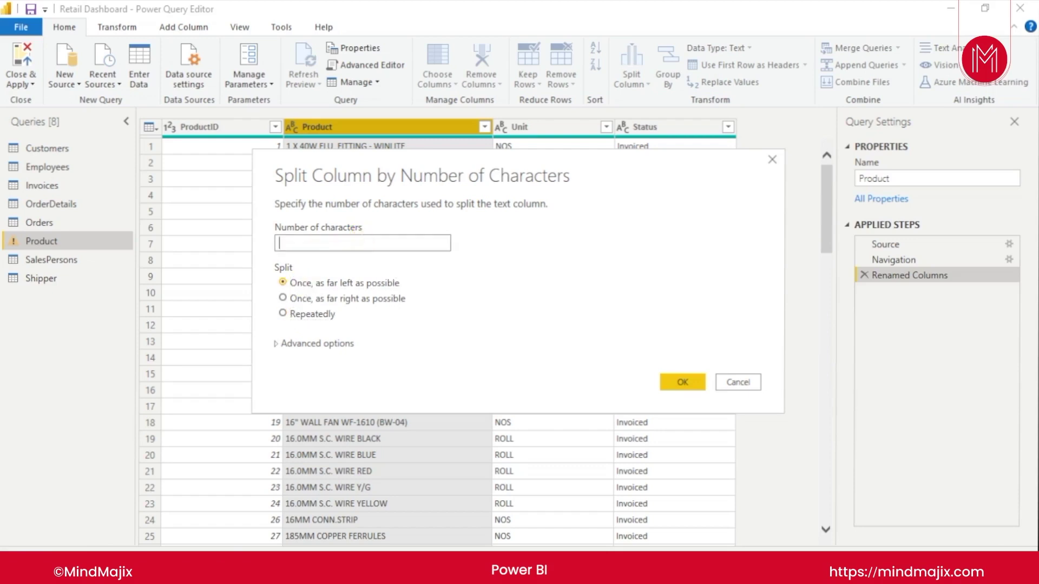
pyautogui.write('20')
pyautogui.click(687, 383)
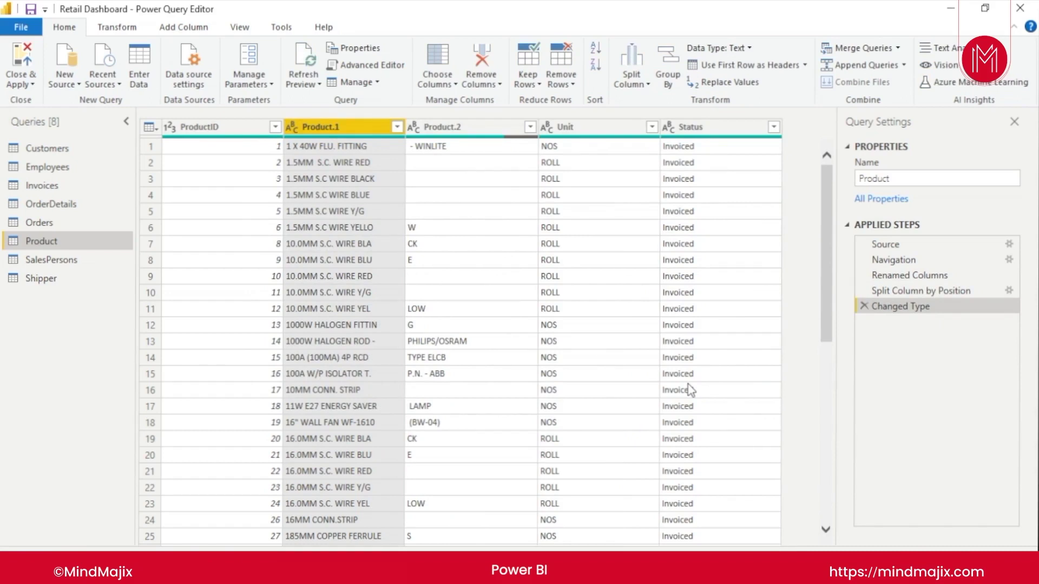
# Check the split product names, then remove the column split and its type change from the Product query's applied steps
pyautogui.scroll(-8, 495, 302)
pyautogui.scroll(-17, 495, 302)
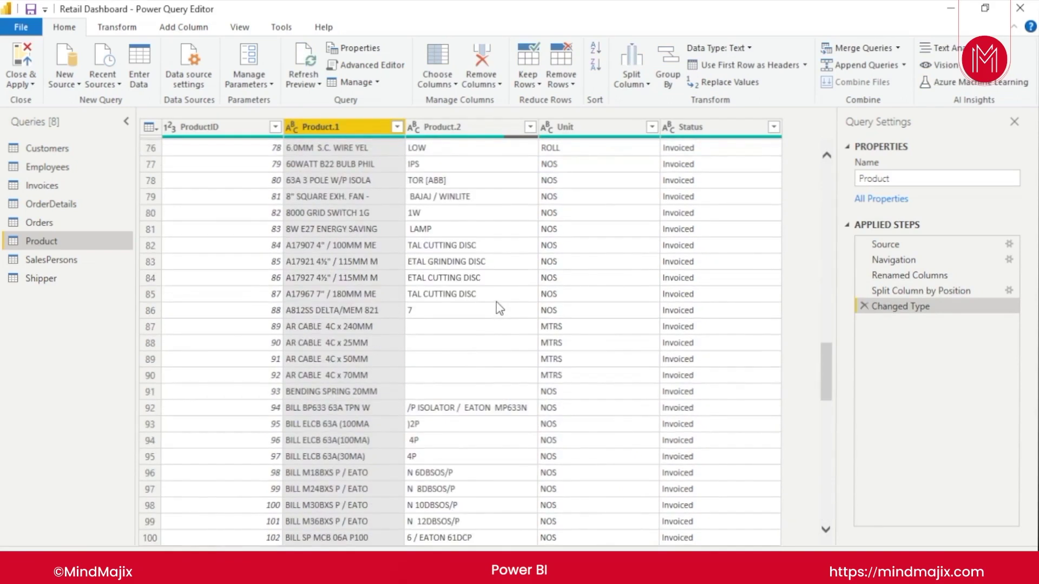
pyautogui.scroll(20, 496, 302)
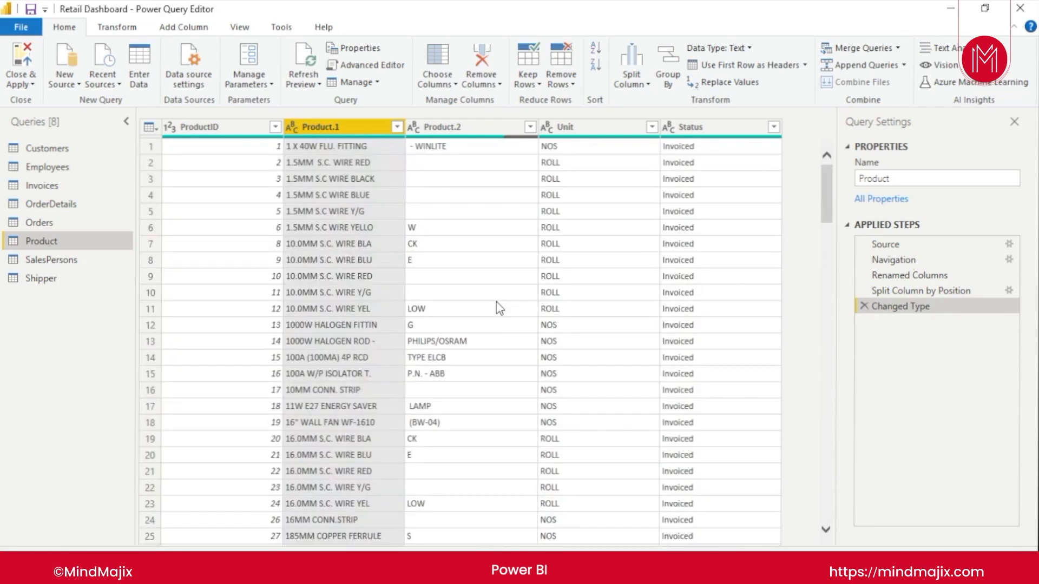
pyautogui.click(909, 291)
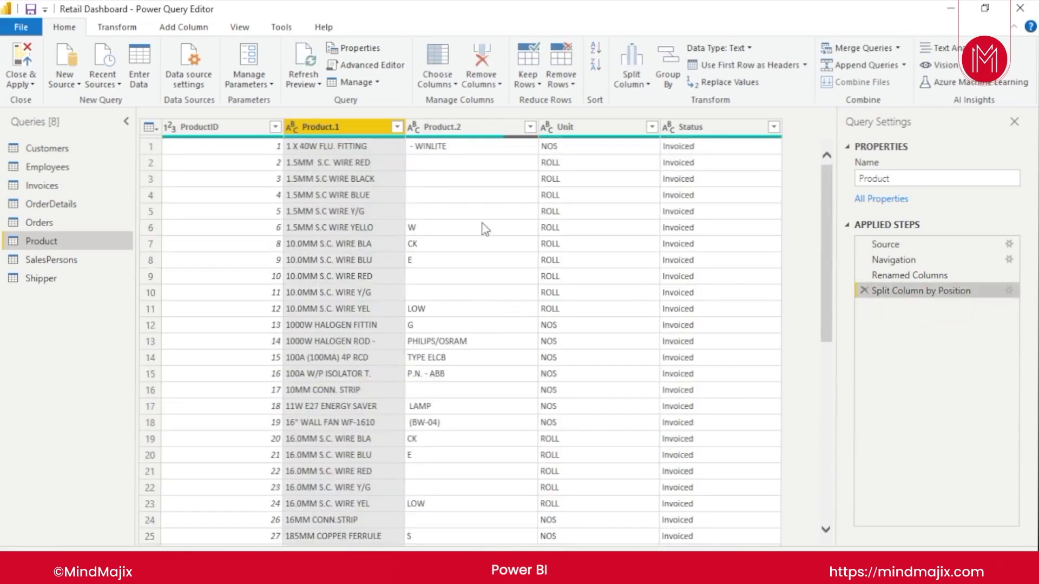
pyautogui.click(864, 291)
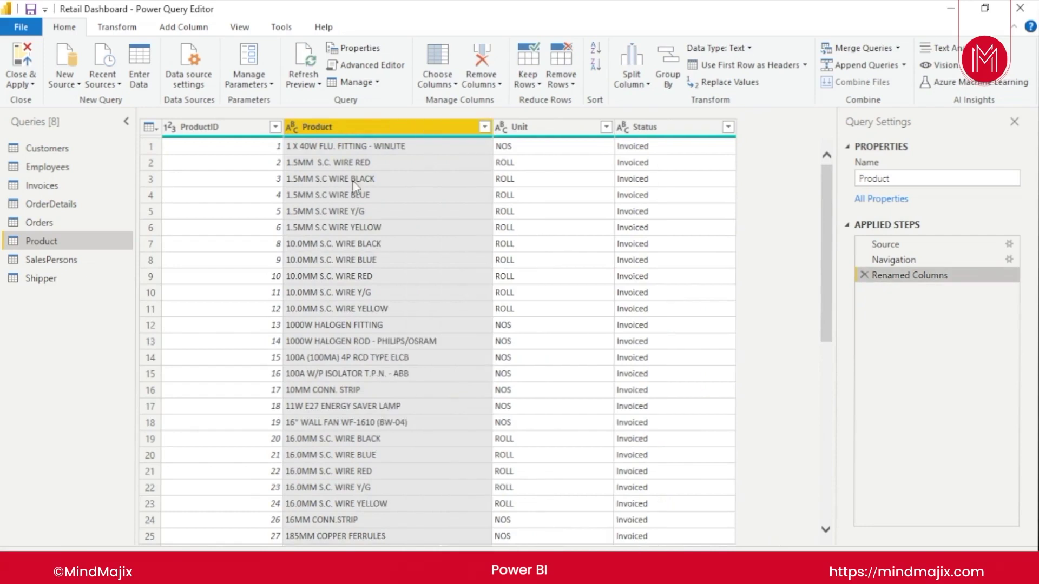
# Split the Product column by number of characters, using 22 characters, once, as far left as possible
pyautogui.rightClick(401, 136)
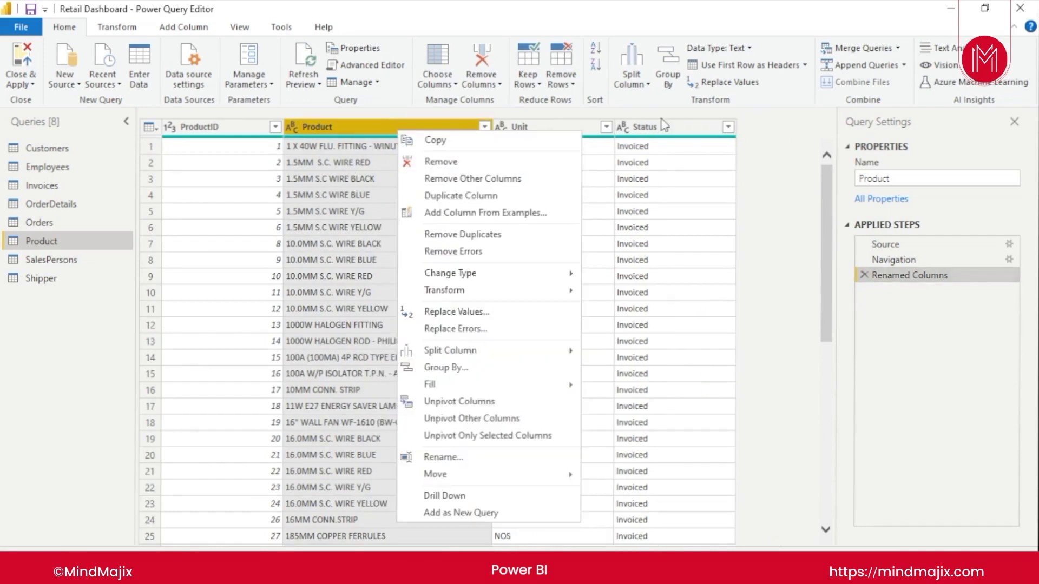
pyautogui.click(629, 14)
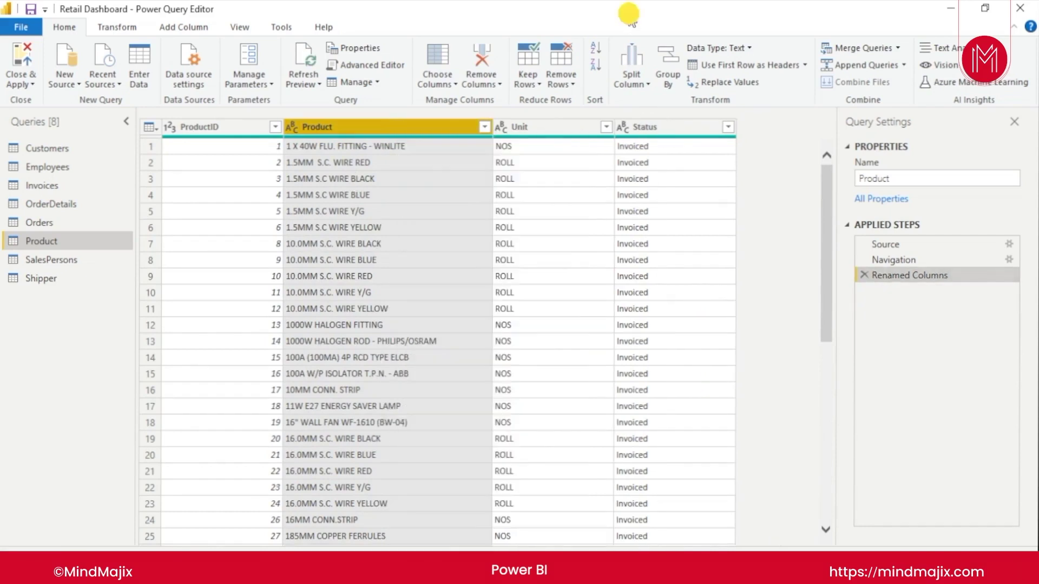
pyautogui.click(634, 68)
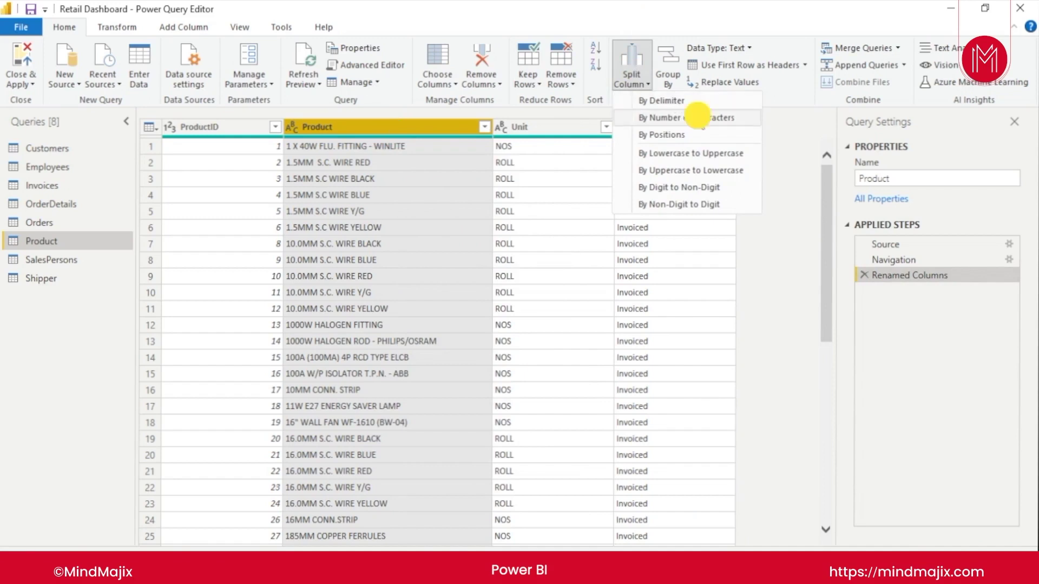
pyautogui.click(695, 118)
pyautogui.write('22')
pyautogui.click(328, 284)
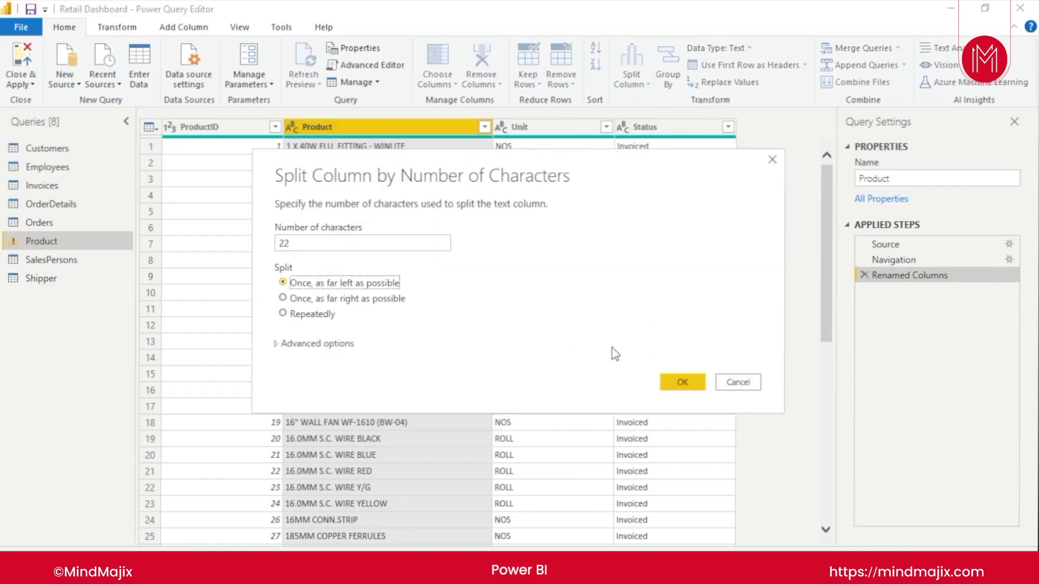
pyautogui.click(681, 379)
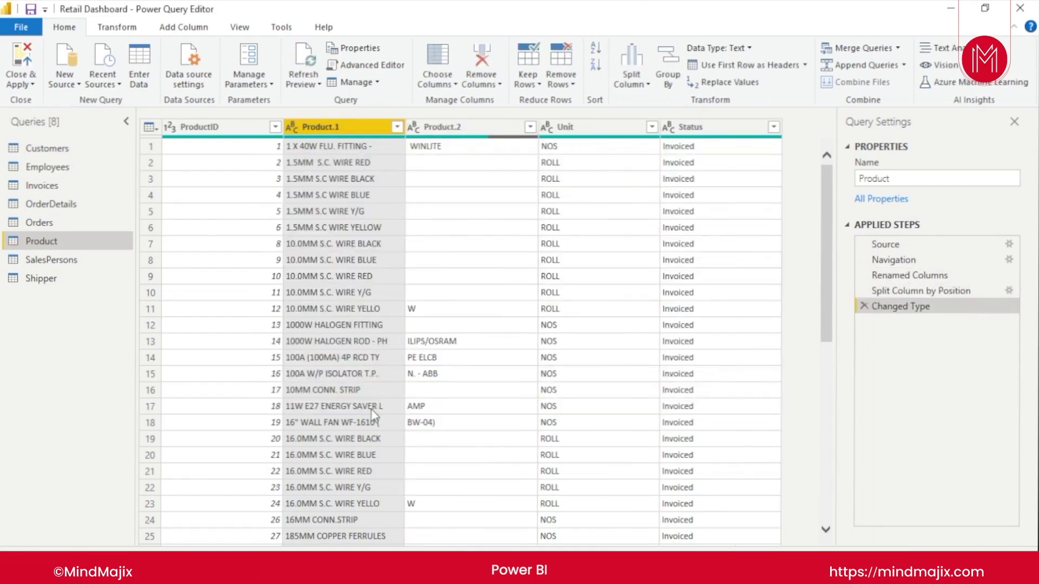
# Delete the Changed Type and Split Column by Position steps from the Product query
pyautogui.scroll(-8, 372, 414)
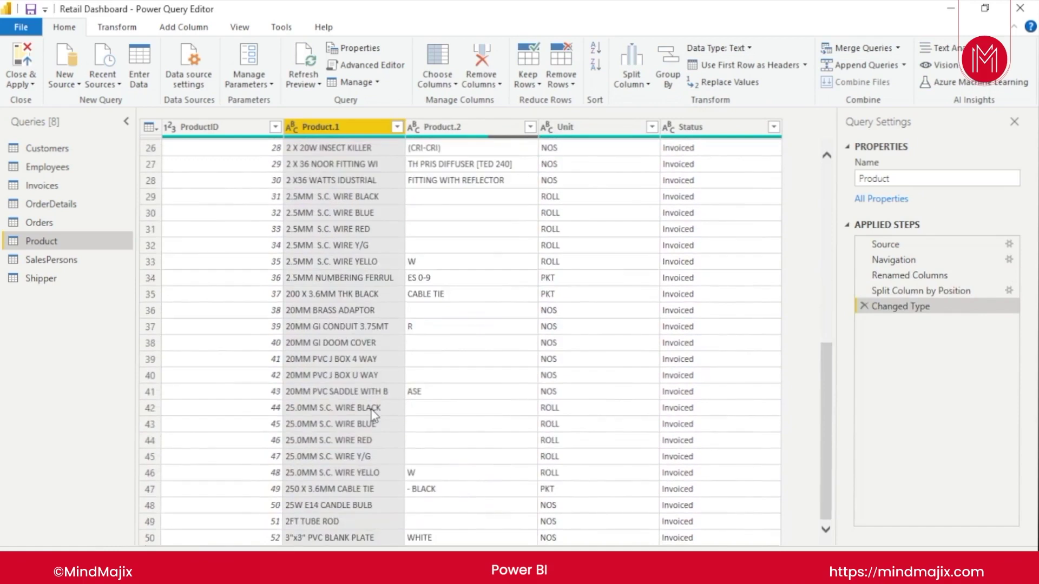
pyautogui.scroll(-5, 372, 414)
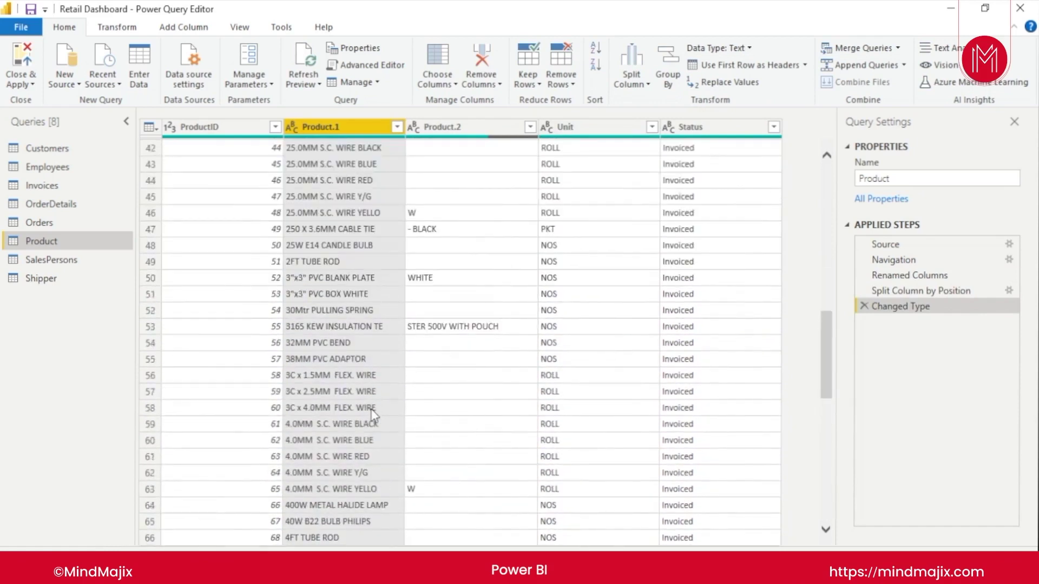
pyautogui.scroll(-9, 373, 414)
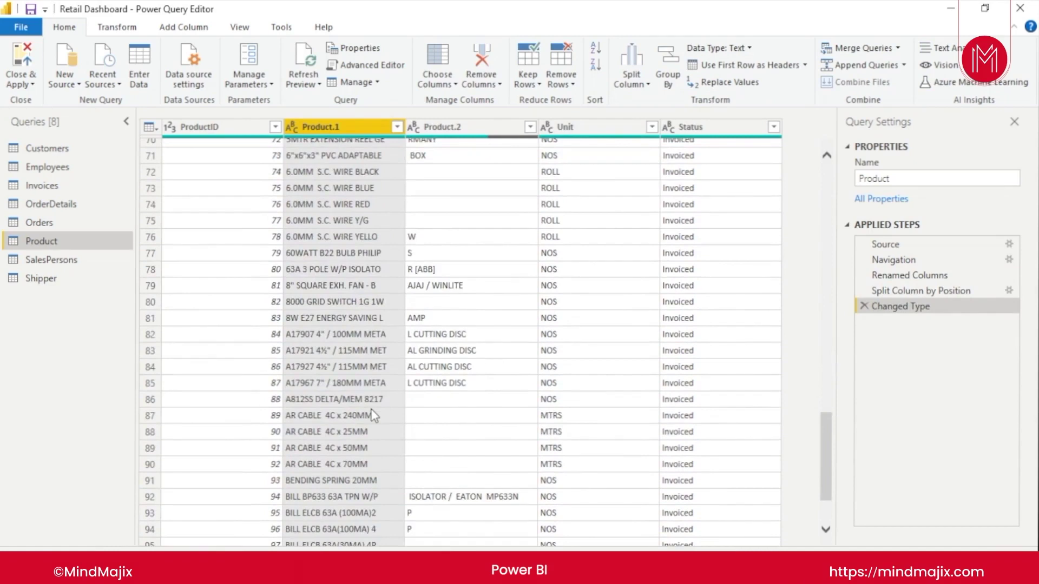
pyautogui.scroll(20, 373, 414)
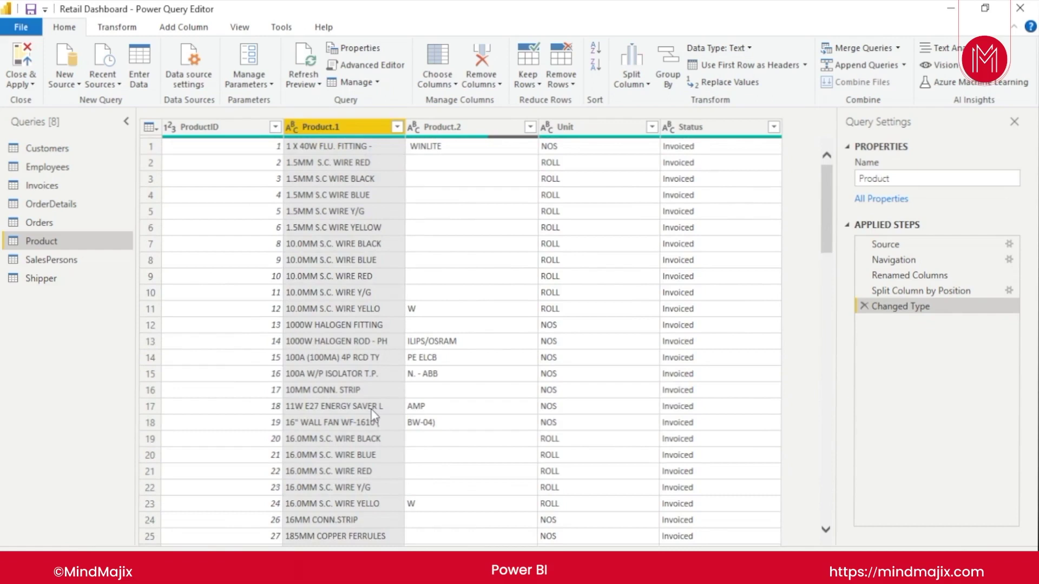
pyautogui.click(864, 307)
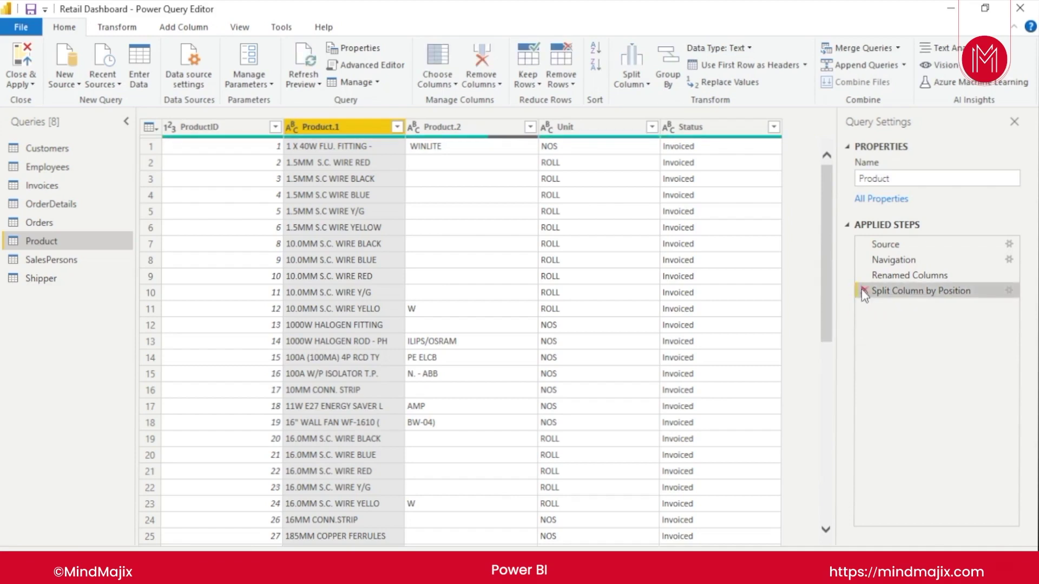
pyautogui.click(864, 291)
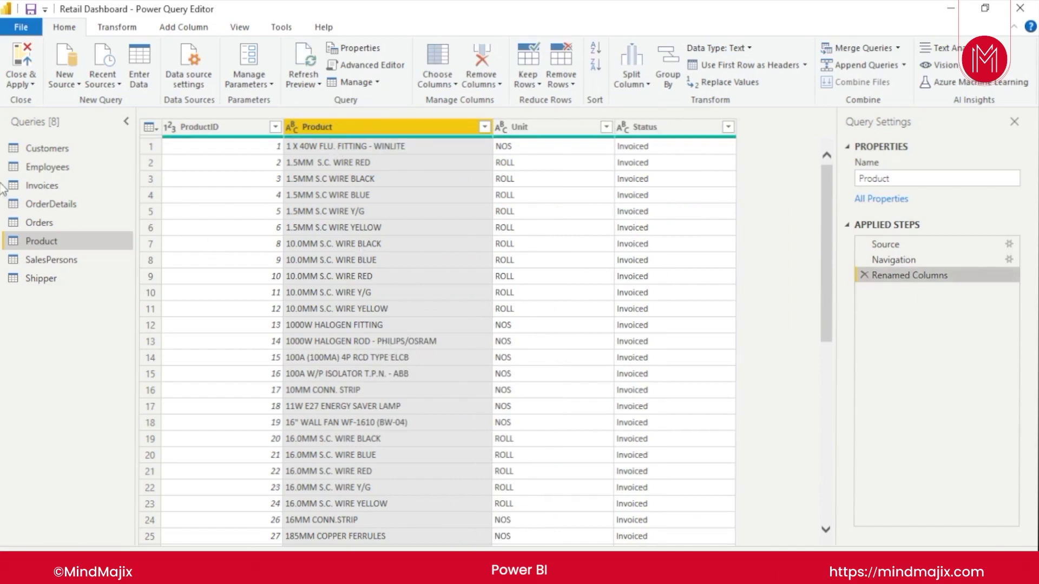
# Duplicate the SalesPerson column in the SalesPersons query
pyautogui.click(54, 259)
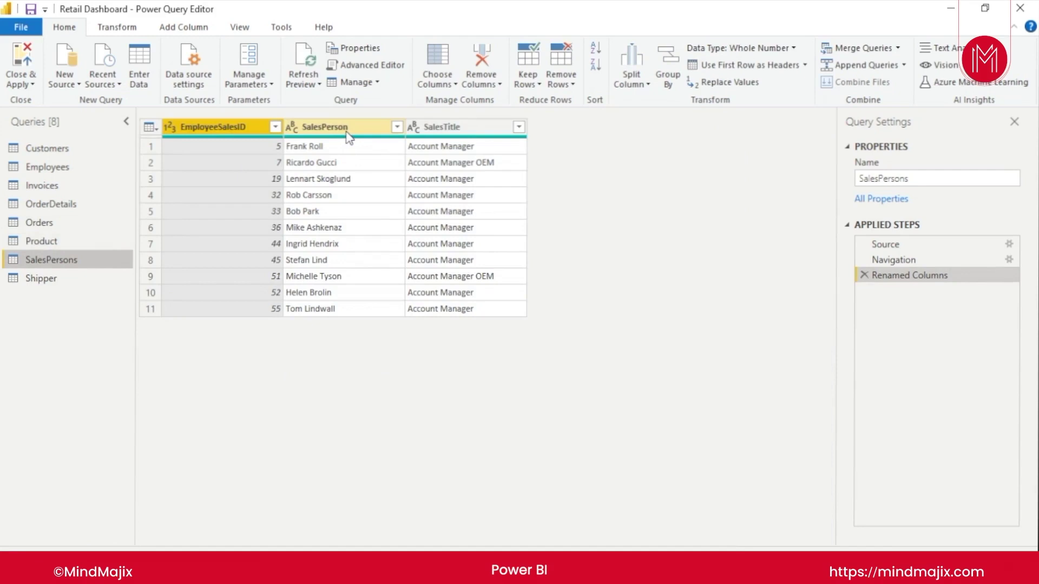
pyautogui.click(341, 330)
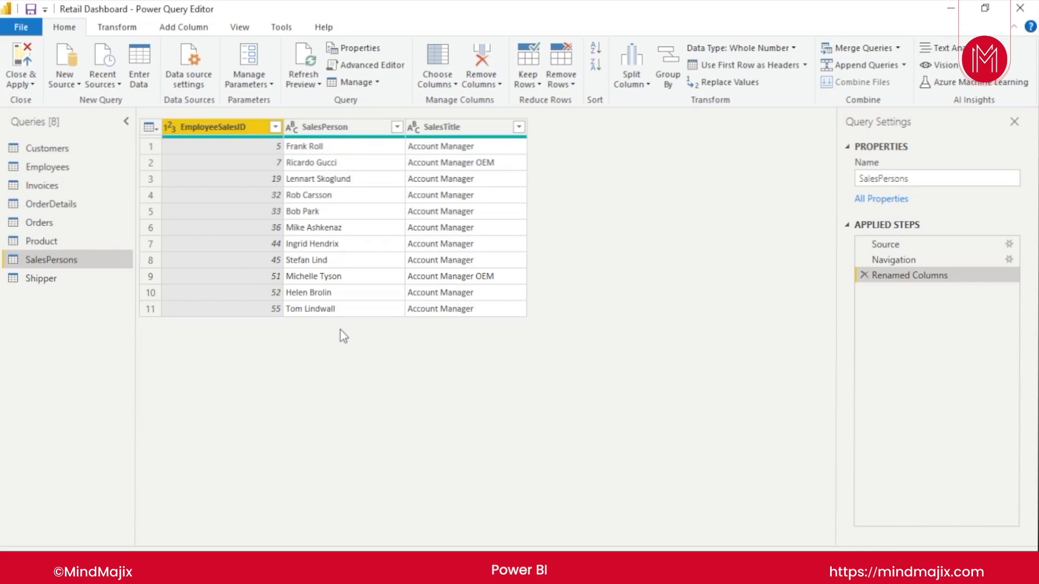
pyautogui.click(351, 131)
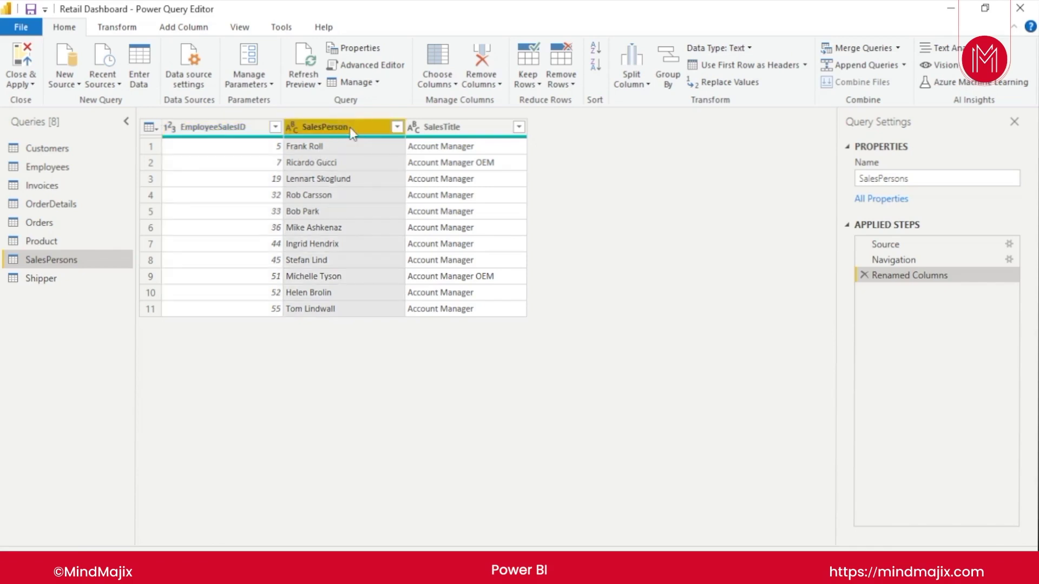
pyautogui.rightClick(351, 131)
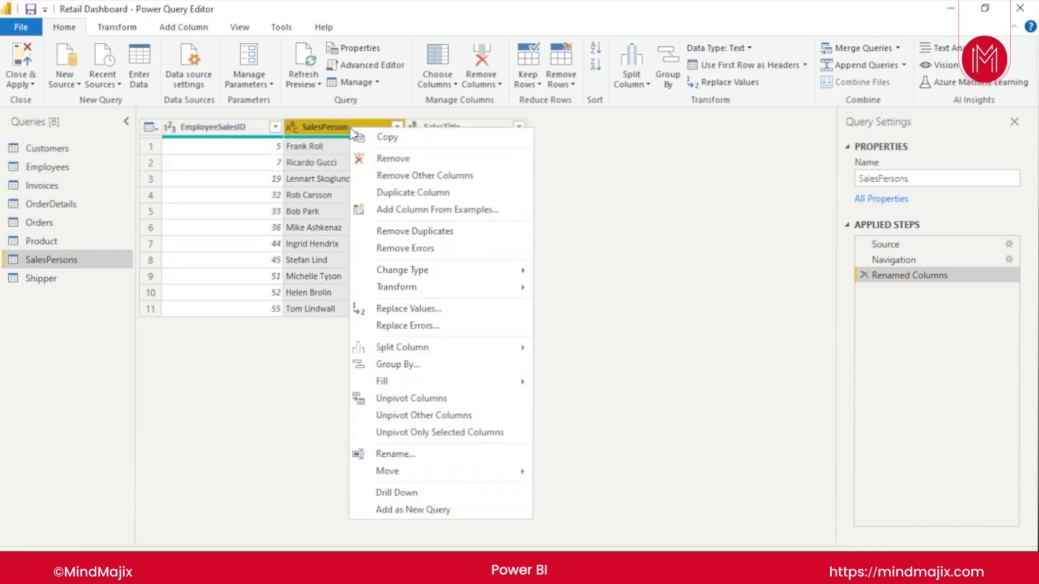
pyautogui.click(440, 194)
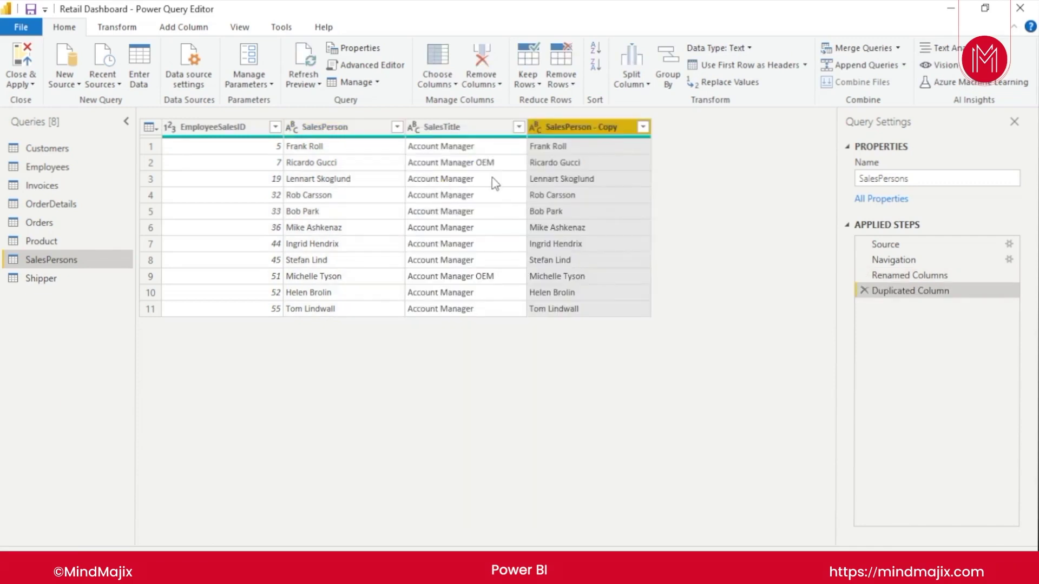
# Split the duplicated SalesPerson column by the Space delimiter, at the left-most delimiter only
pyautogui.rightClick(589, 130)
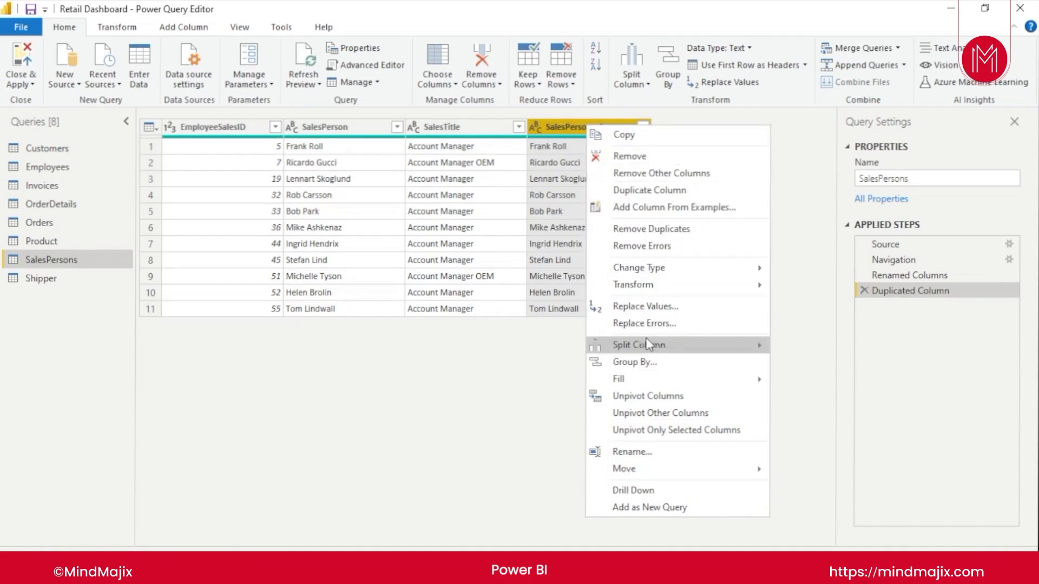
pyautogui.moveTo(659, 351)
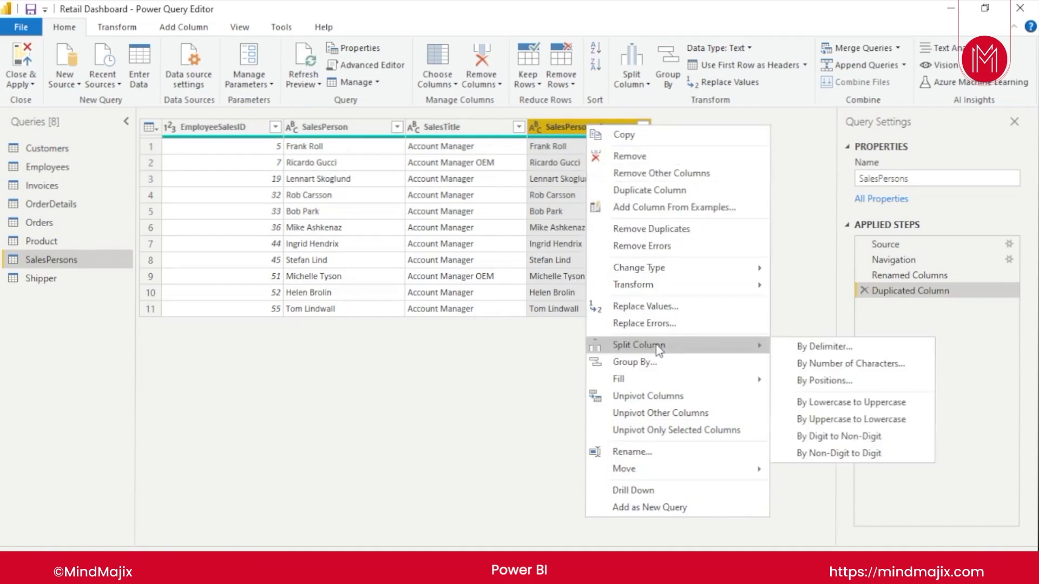
pyautogui.click(848, 350)
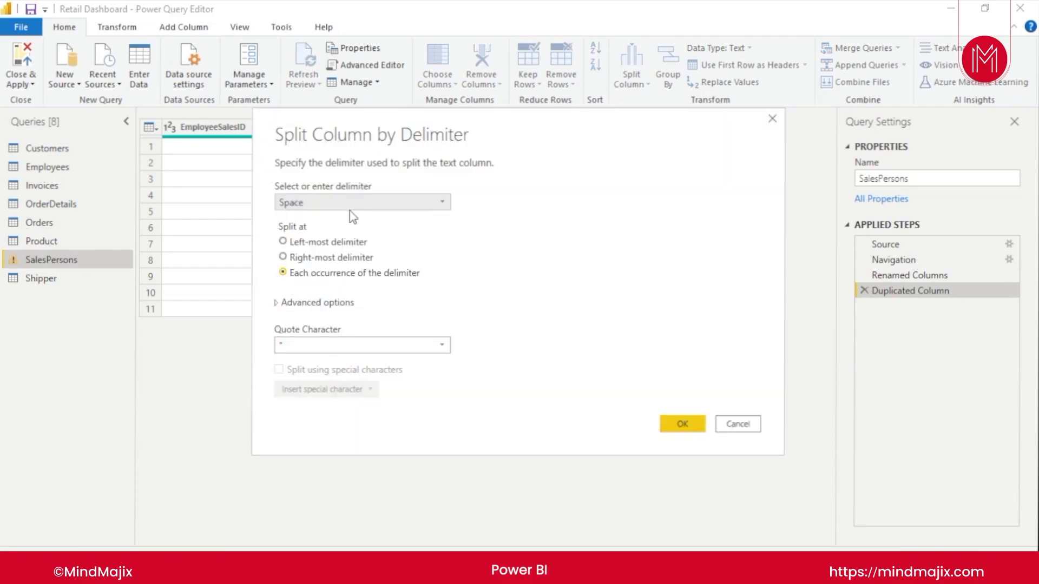
pyautogui.click(334, 242)
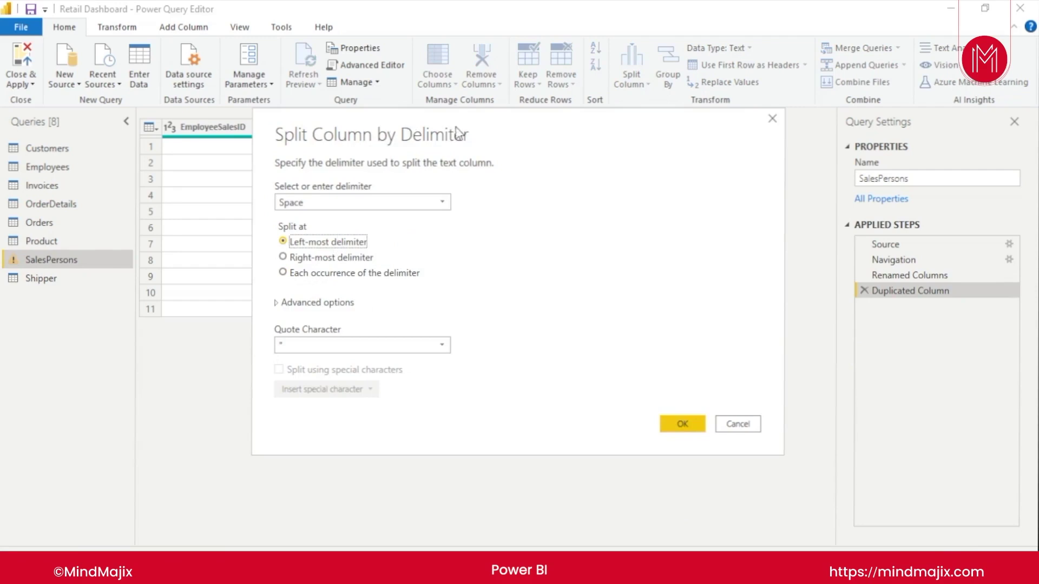
pyautogui.click(681, 424)
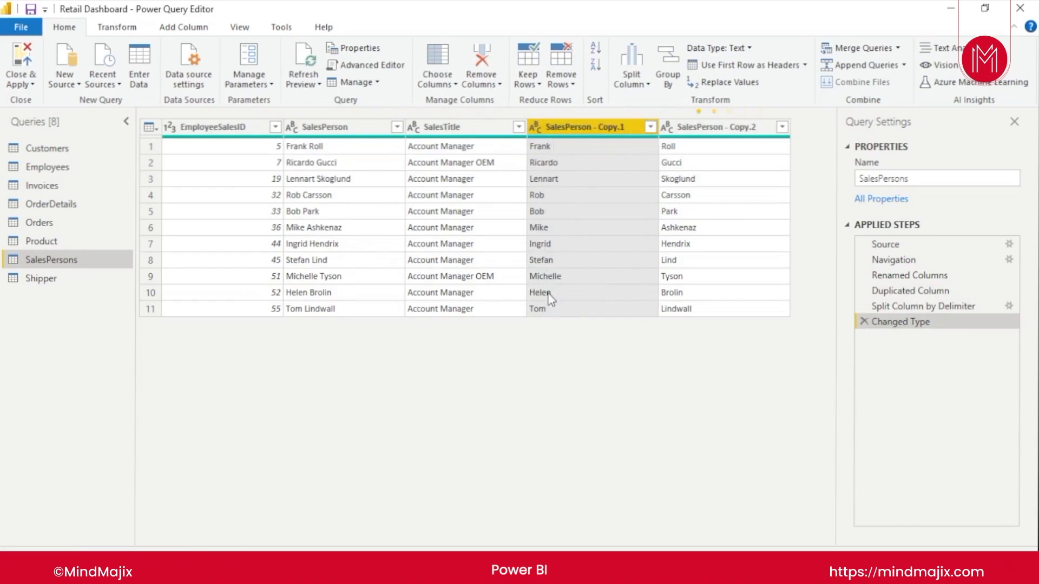
# Rename the SalesPerson - Copy.1 column to First Name
pyautogui.click(724, 129)
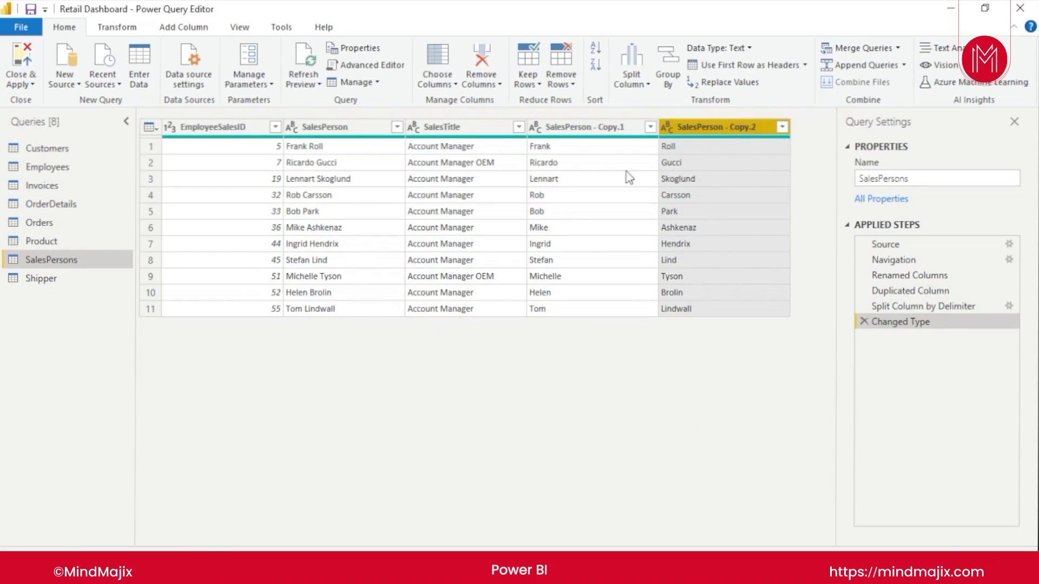
pyautogui.doubleClick(626, 129)
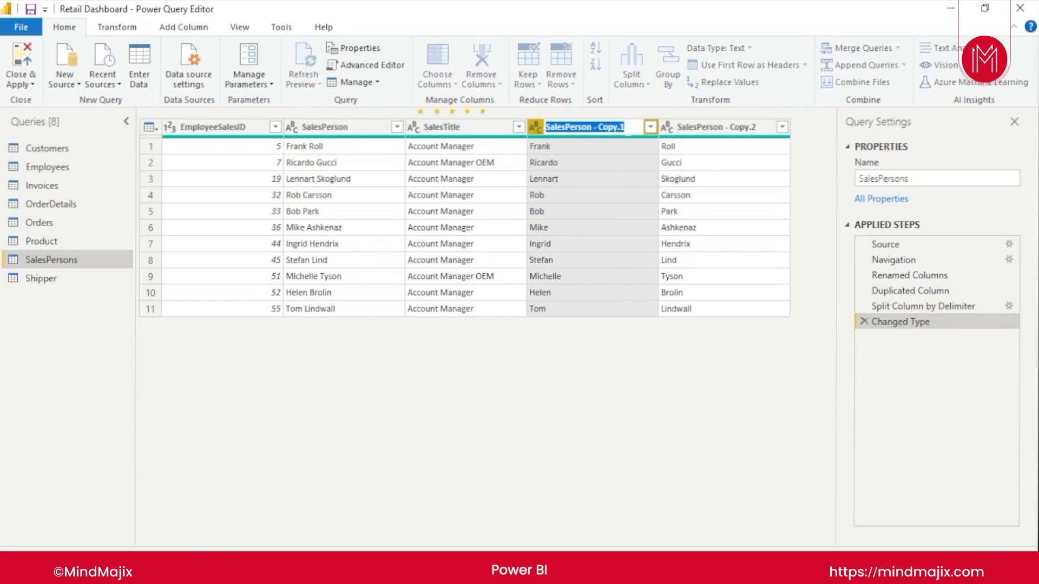
pyautogui.write('First')
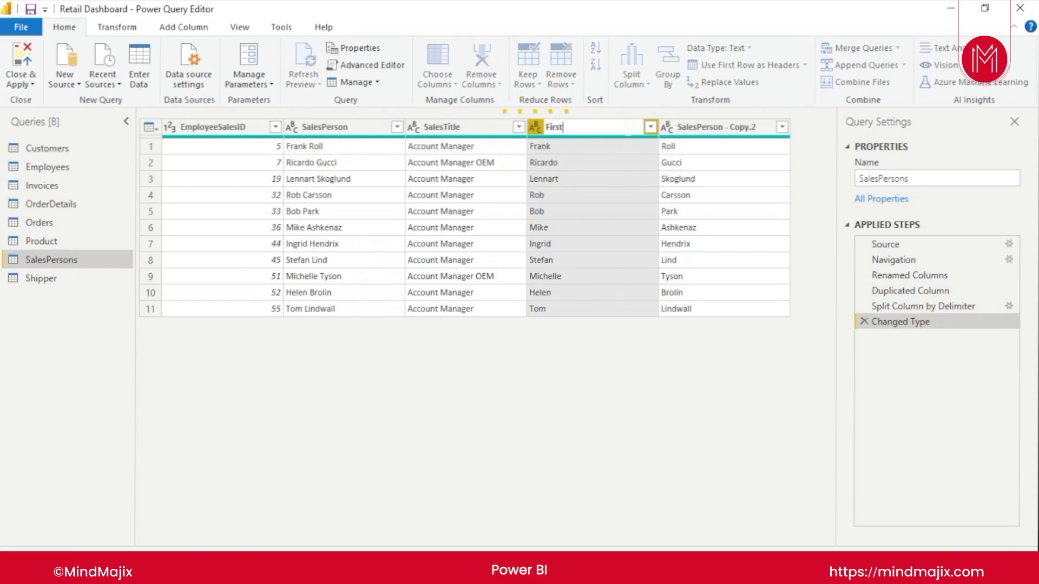
pyautogui.write(' Name')
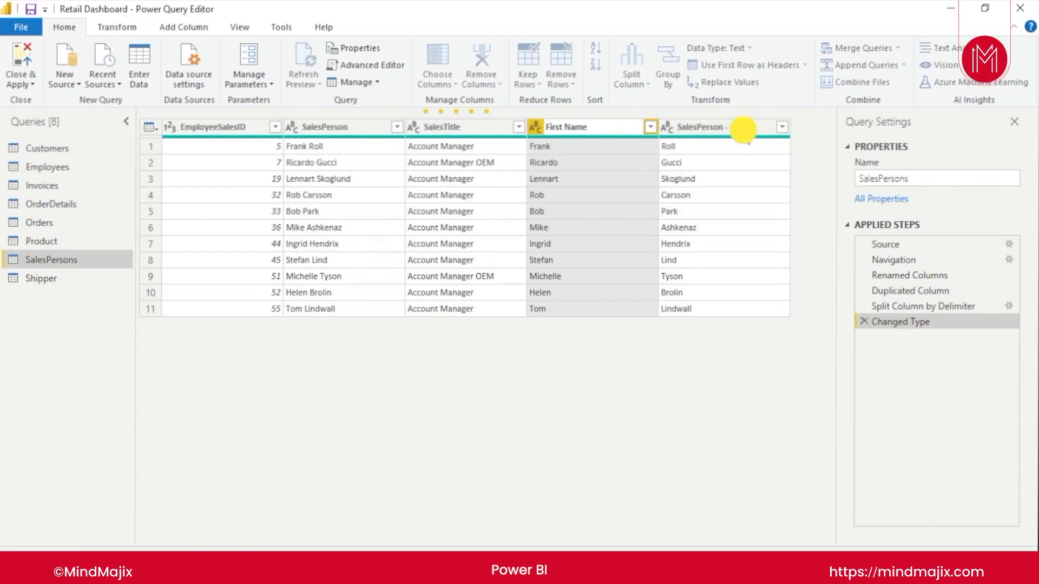
pyautogui.press('Return')
# Rename the SalesPerson - Copy.2 column to Last Name
pyautogui.click(744, 130)
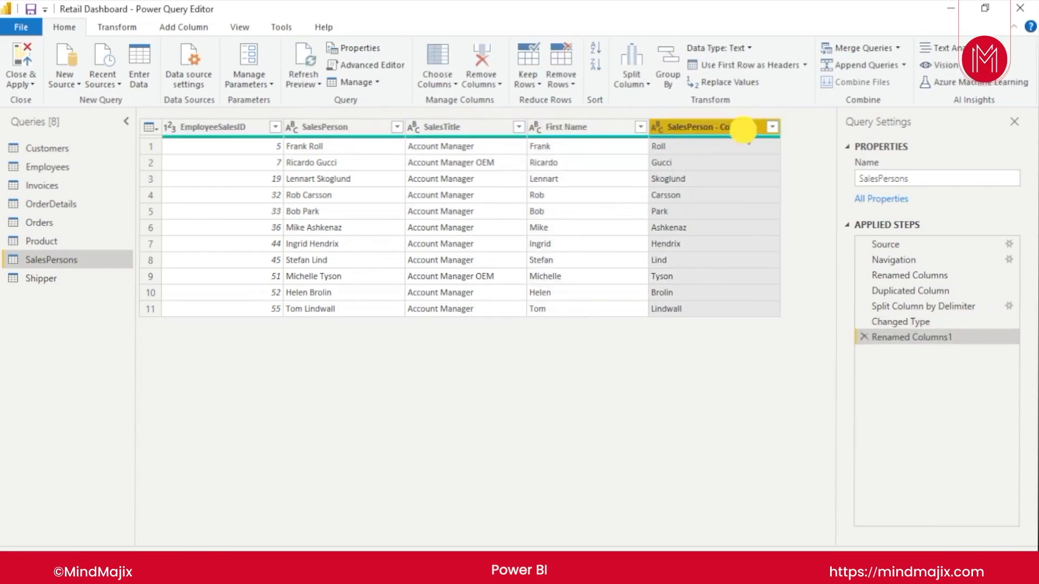
pyautogui.doubleClick(744, 133)
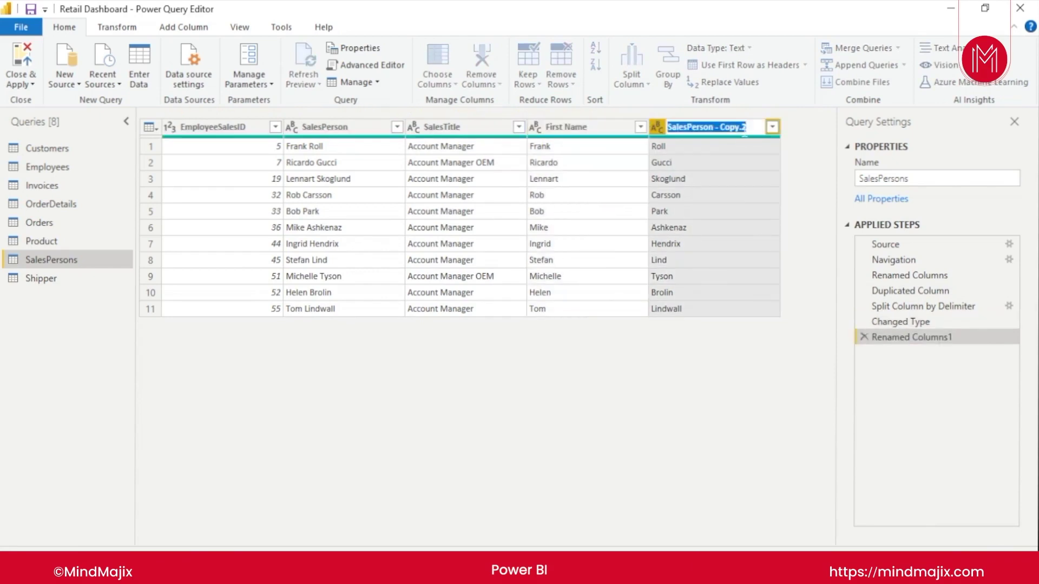
pyautogui.write('Last Name')
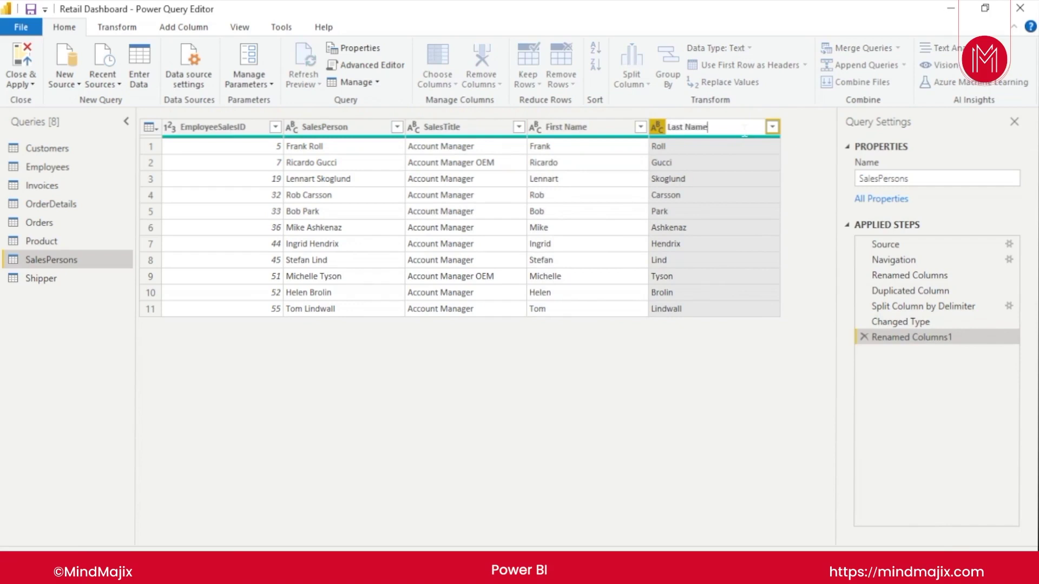
pyautogui.press('Escape')
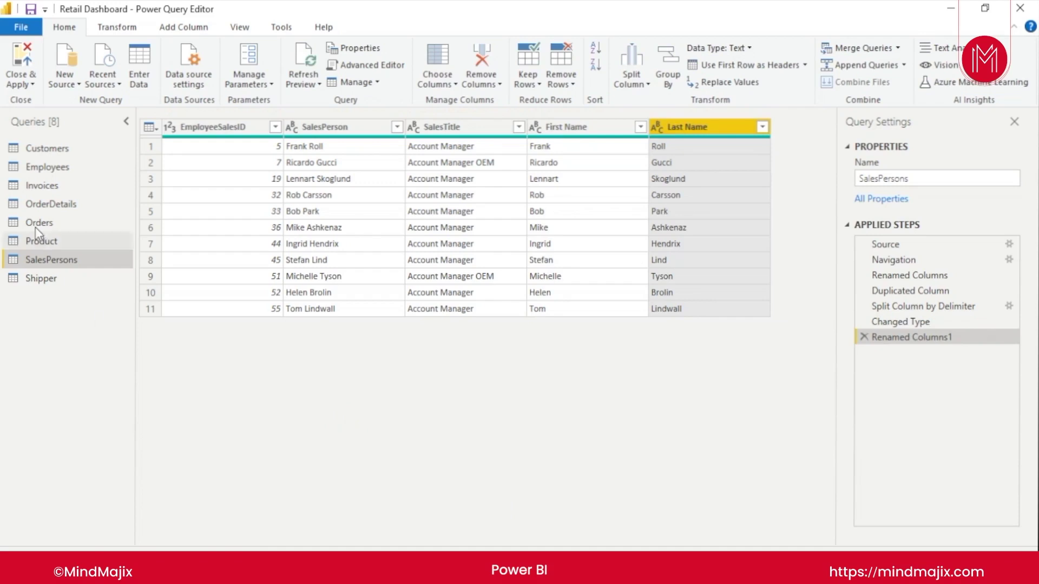
# Review the columns of the Employees query and the rows and contact columns of the Customers query
pyautogui.click(62, 169)
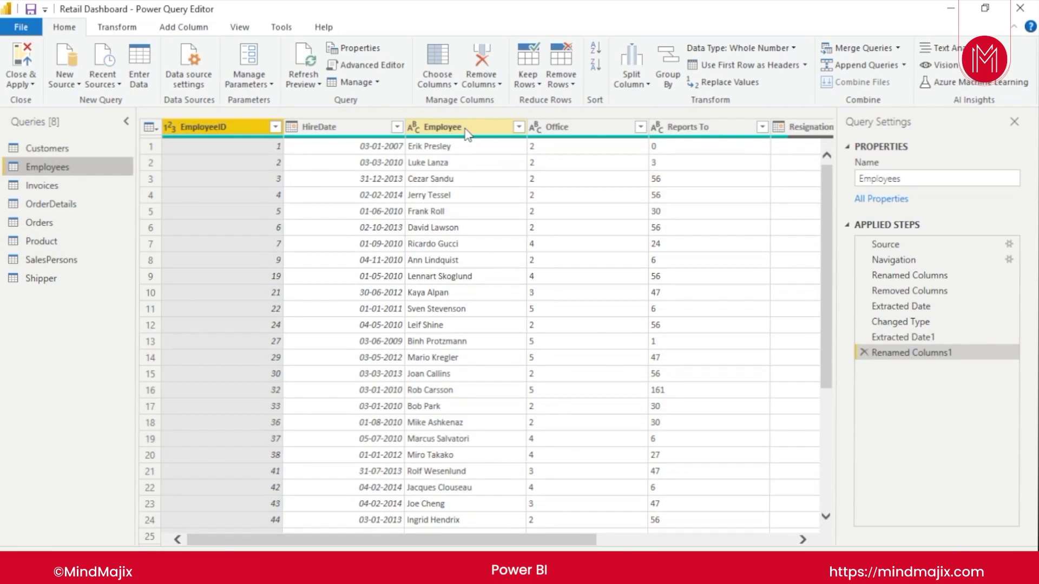
pyautogui.click(54, 151)
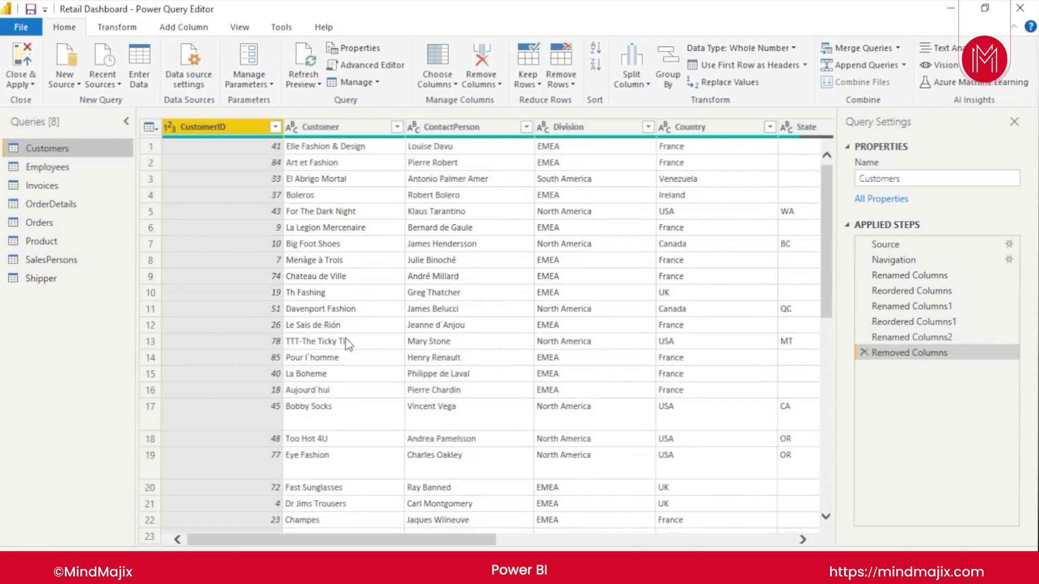
pyautogui.scroll(-10, 349, 351)
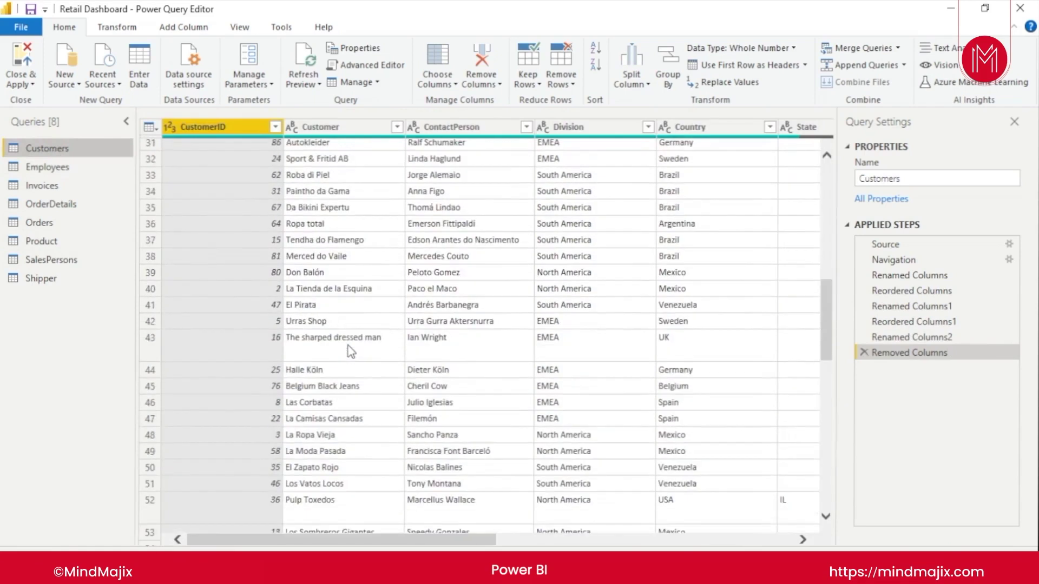
pyautogui.scroll(10, 349, 350)
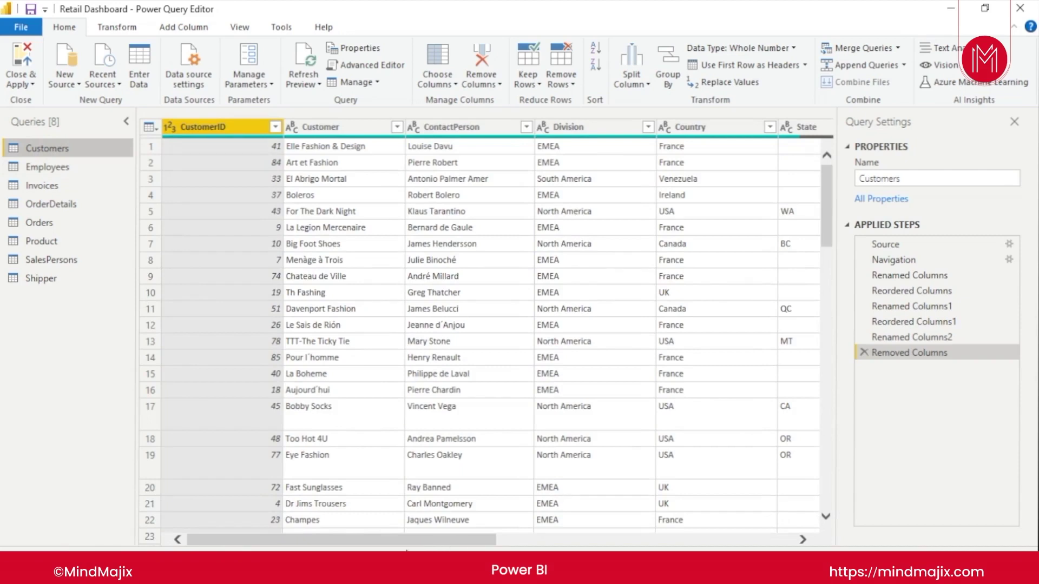
pyautogui.moveTo(411, 540); pyautogui.dragTo(708, 540)
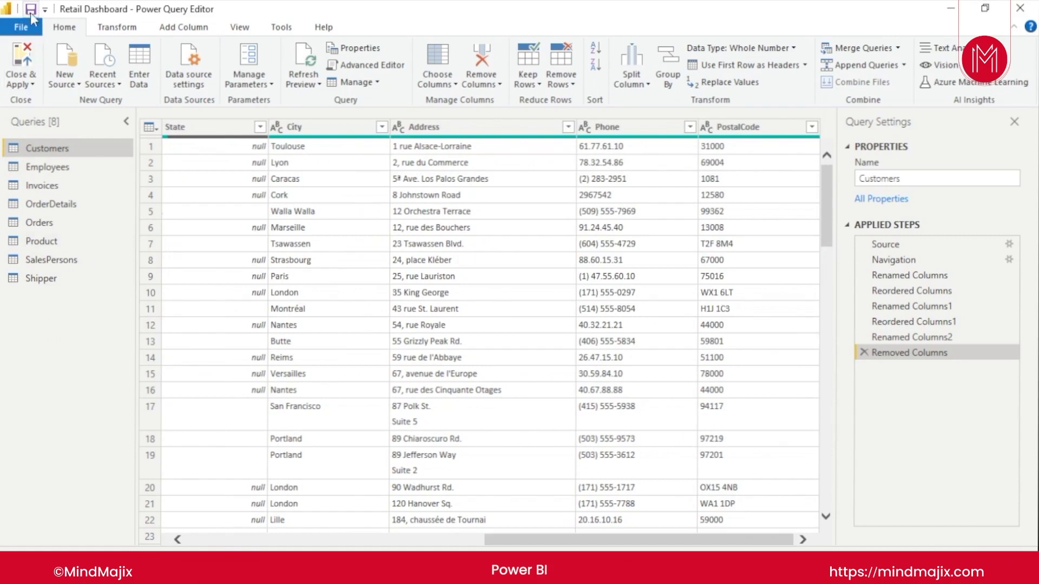
# Apply the pending query changes to the data model while keeping the query editor open
pyautogui.click(30, 86)
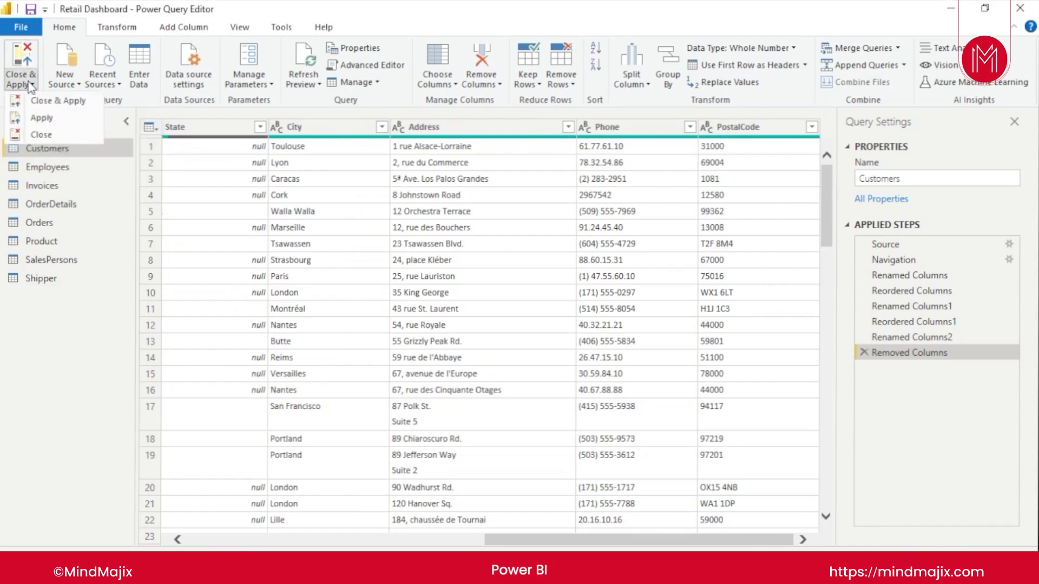
pyautogui.click(55, 120)
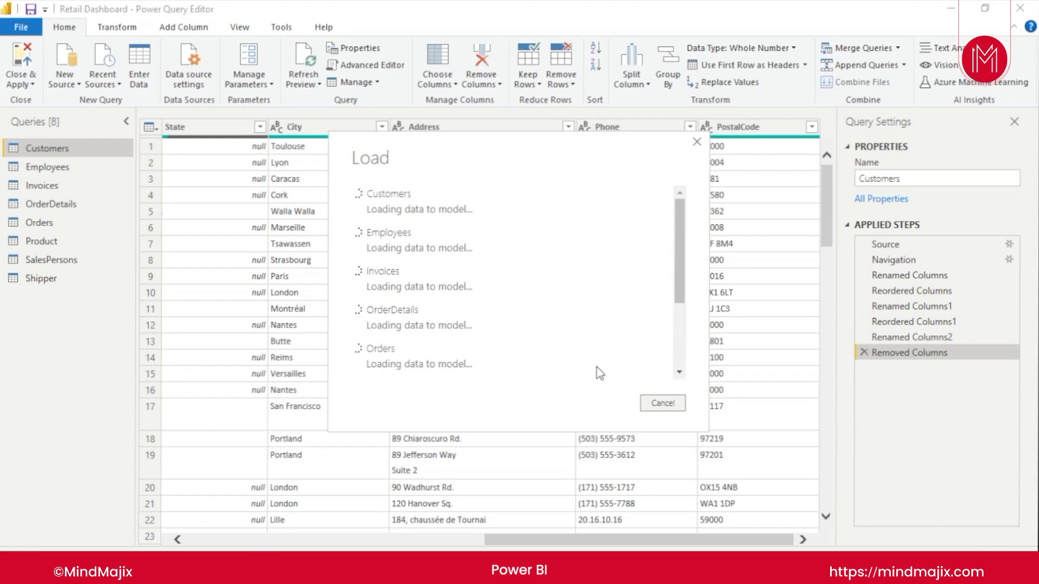
pyautogui.moveTo(679, 282); pyautogui.dragTo(688, 211)
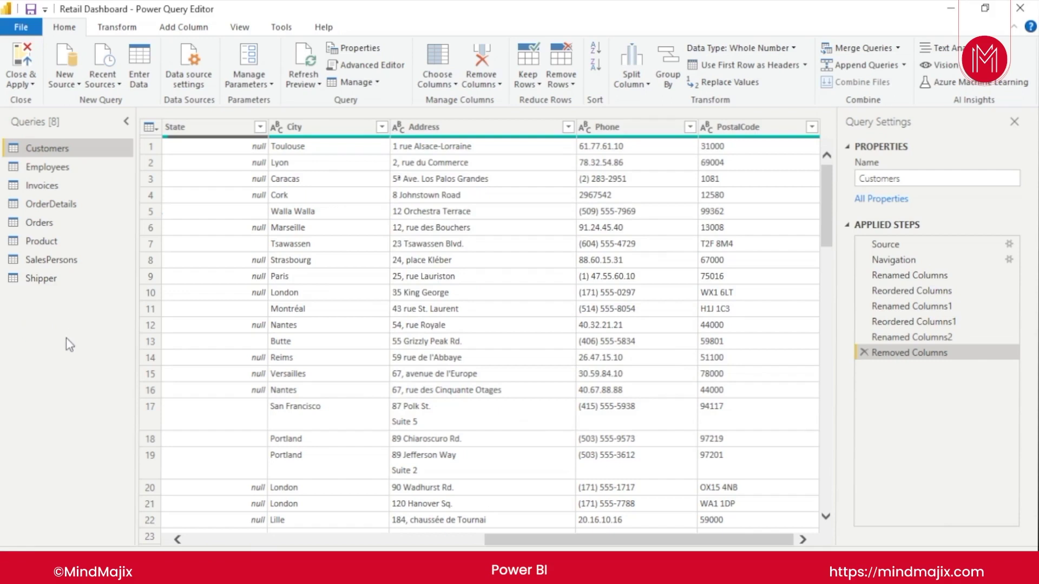
# Switch to File Explorer and open the DataSources folder inside the Knowledge Base folder
pyautogui.click(38, 340)
pyautogui.click(43, 357)
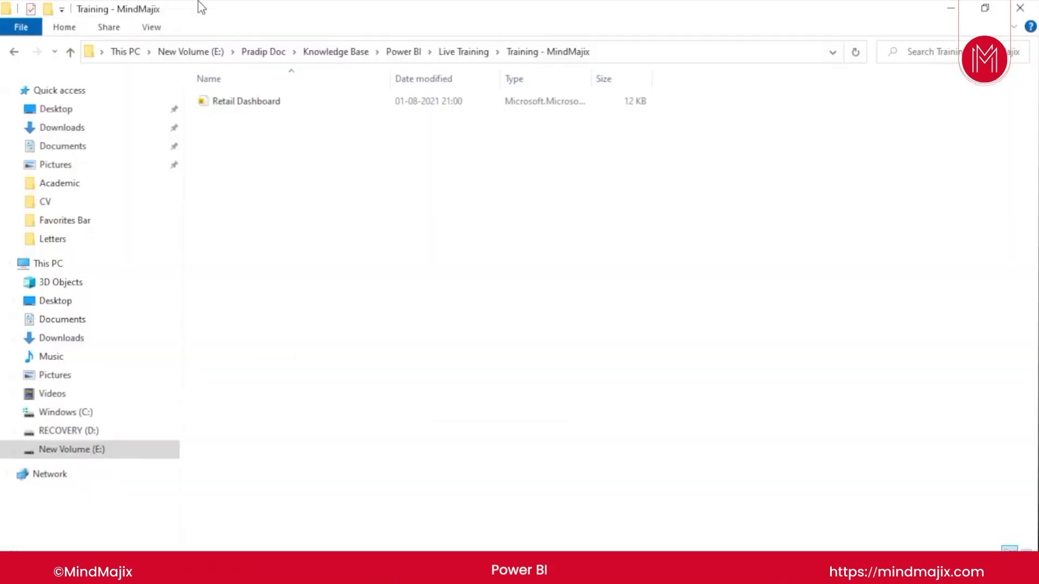
pyautogui.click(331, 51)
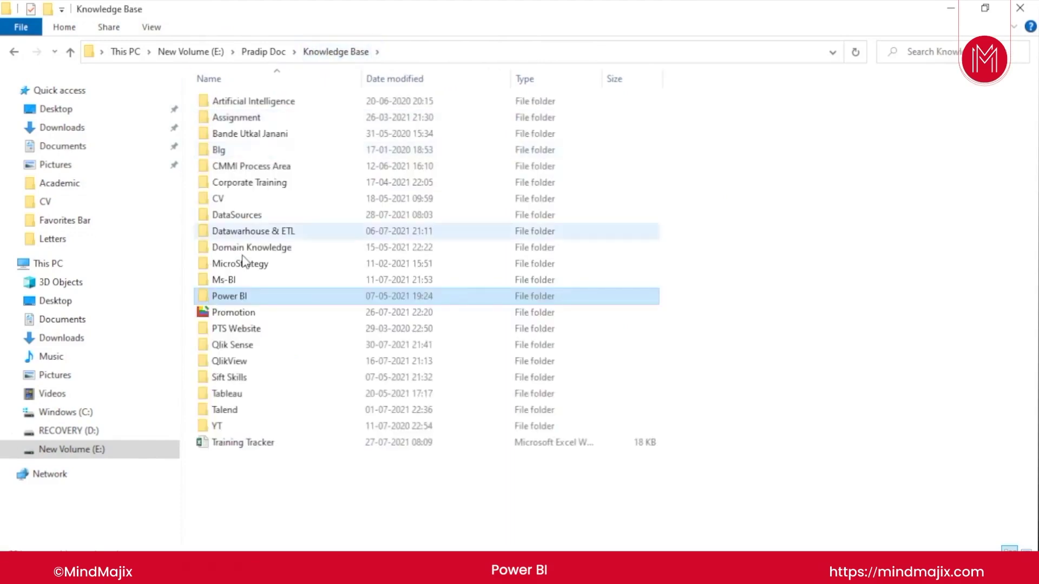
pyautogui.doubleClick(263, 215)
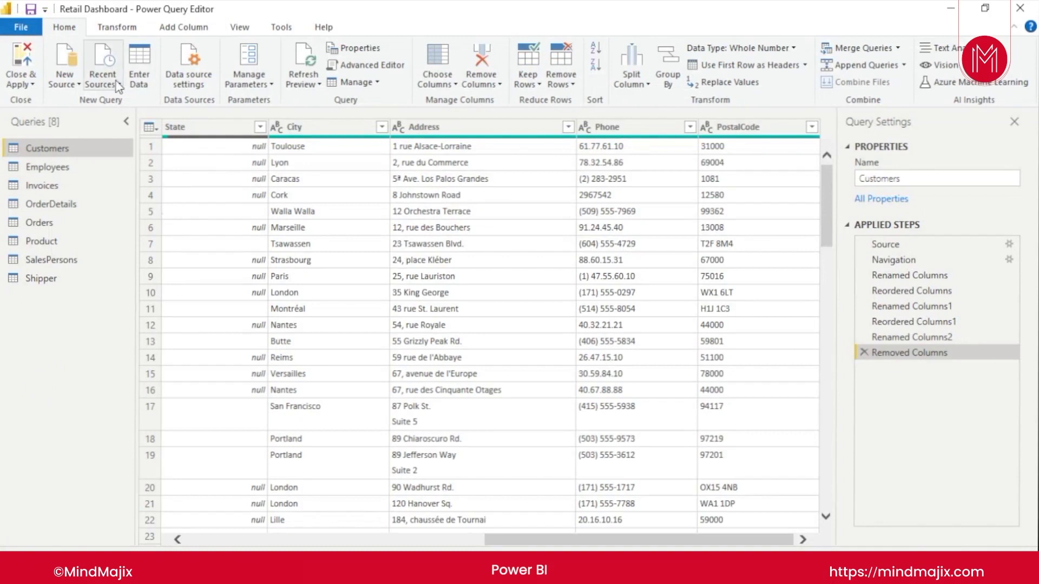
# Add a new Excel workbook source using the World_Bank_Survey_DB file from the Knowledge Base\DataSources folder
pyautogui.click(76, 87)
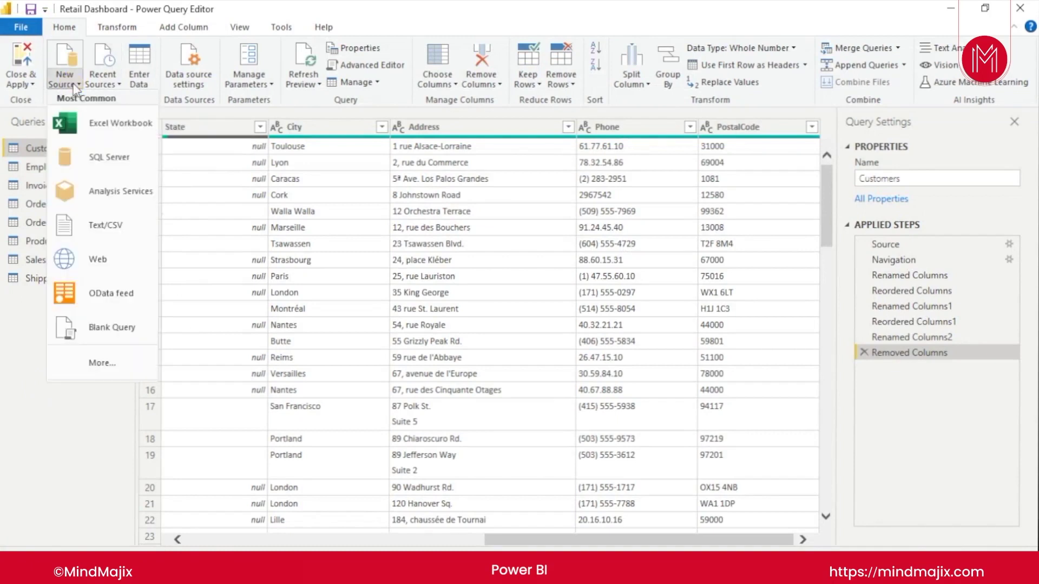
pyautogui.click(99, 124)
pyautogui.write('E:\\Pradip Doc\\Knowledge Base\\DataSources')
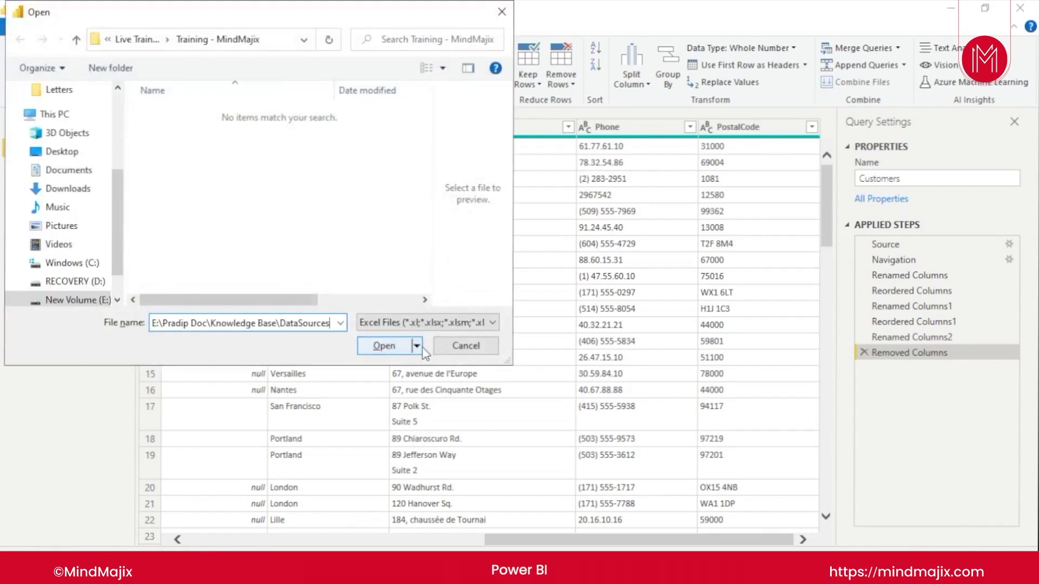
pyautogui.hotkey('ctrl', 'a')
pyautogui.click(420, 347)
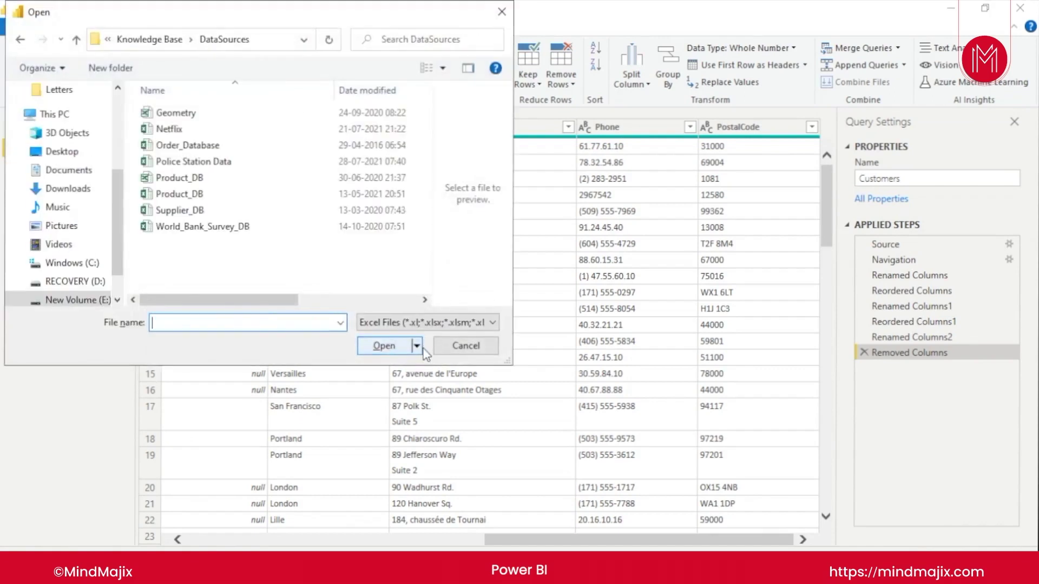
pyautogui.click(236, 230)
pyautogui.click(393, 352)
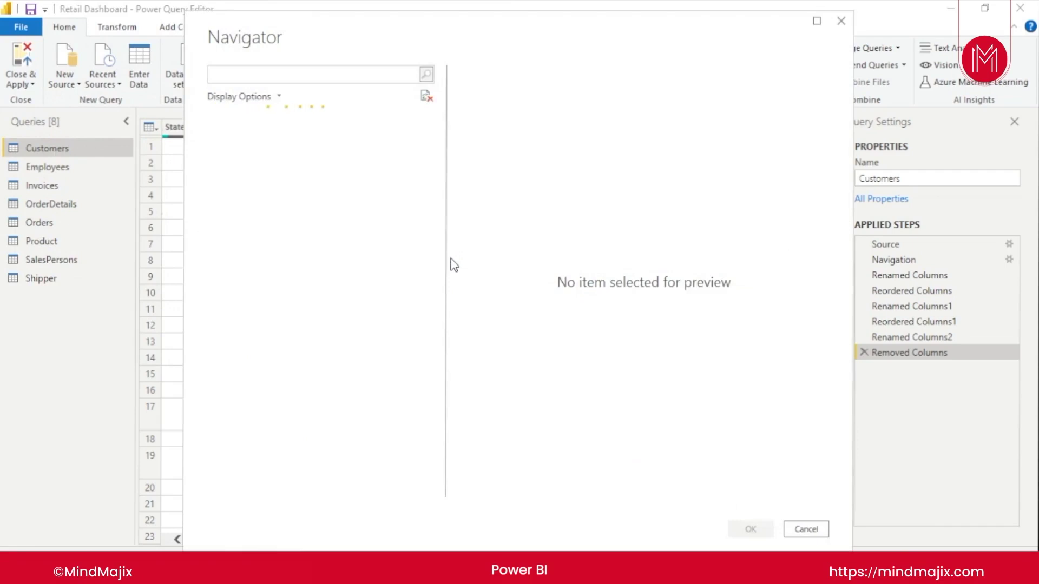
# Import the Region and Survey tables from the World_Bank_Survey_DB workbook as new queries
pyautogui.click(230, 139)
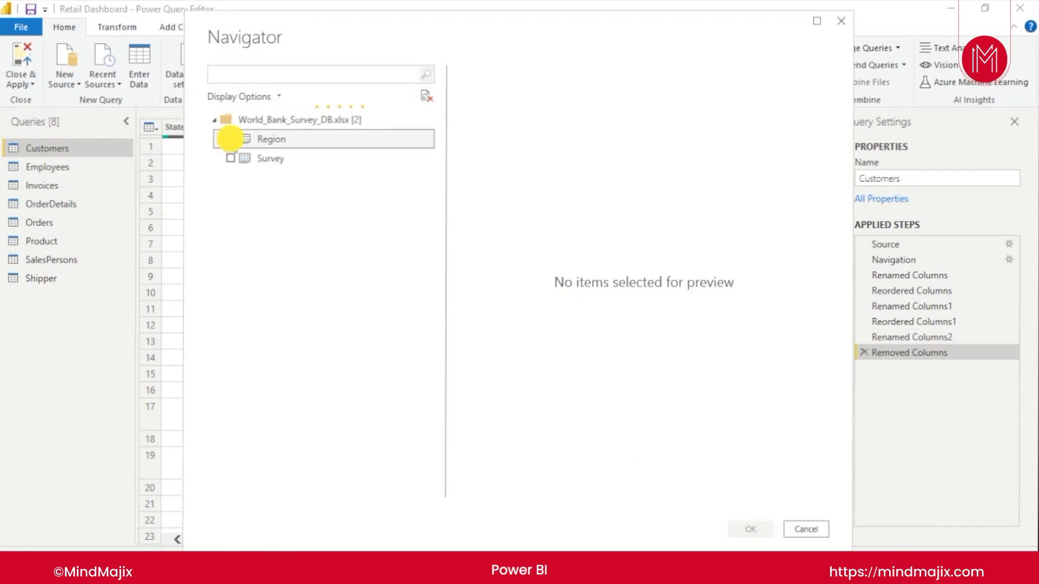
pyautogui.click(231, 159)
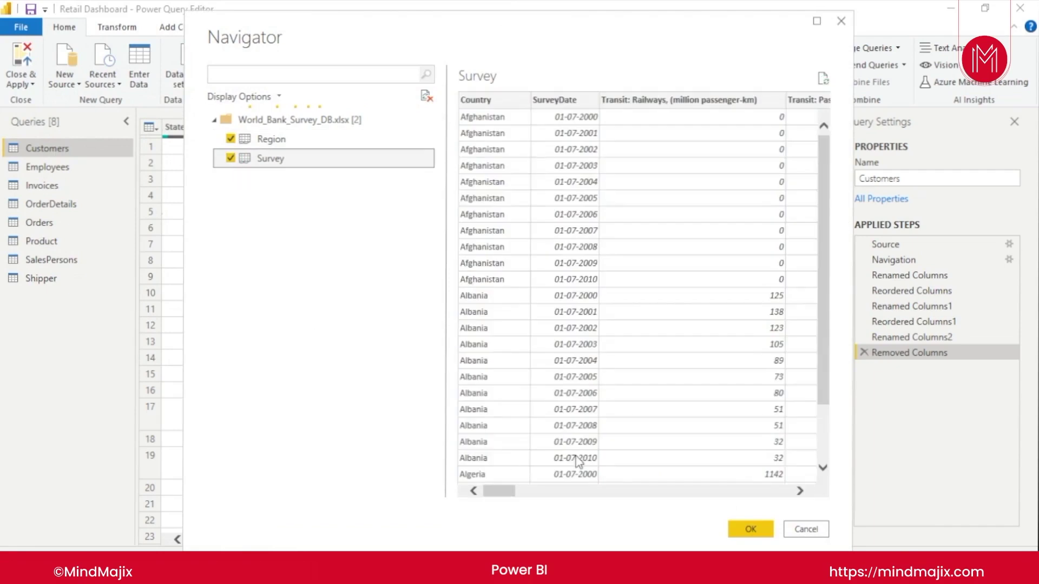
pyautogui.moveTo(503, 492); pyautogui.dragTo(785, 493)
pyautogui.click(751, 530)
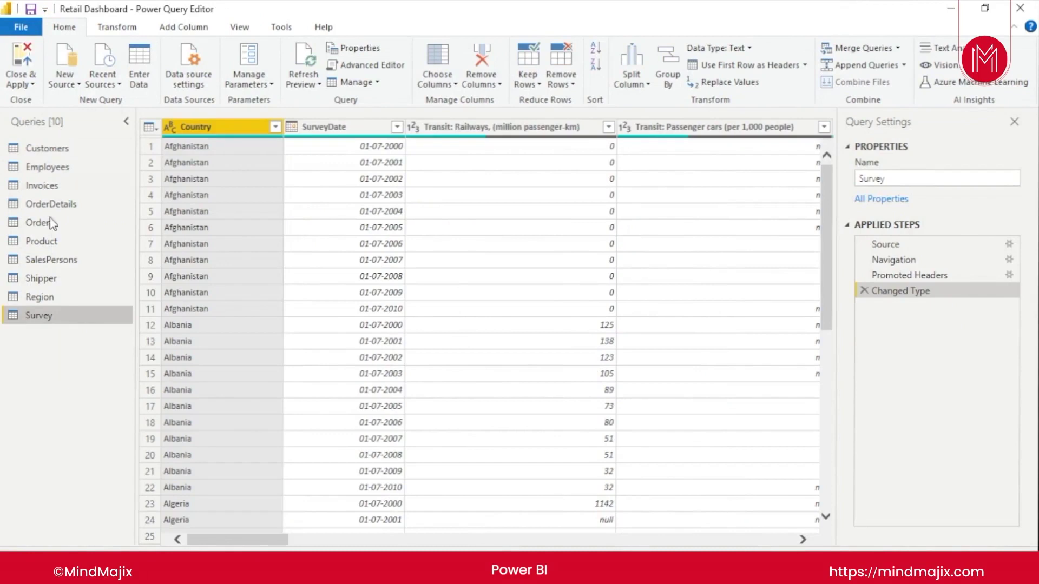
# Compare the imported Region and Survey queries and promote the Region query's first row to column headers
pyautogui.click(48, 298)
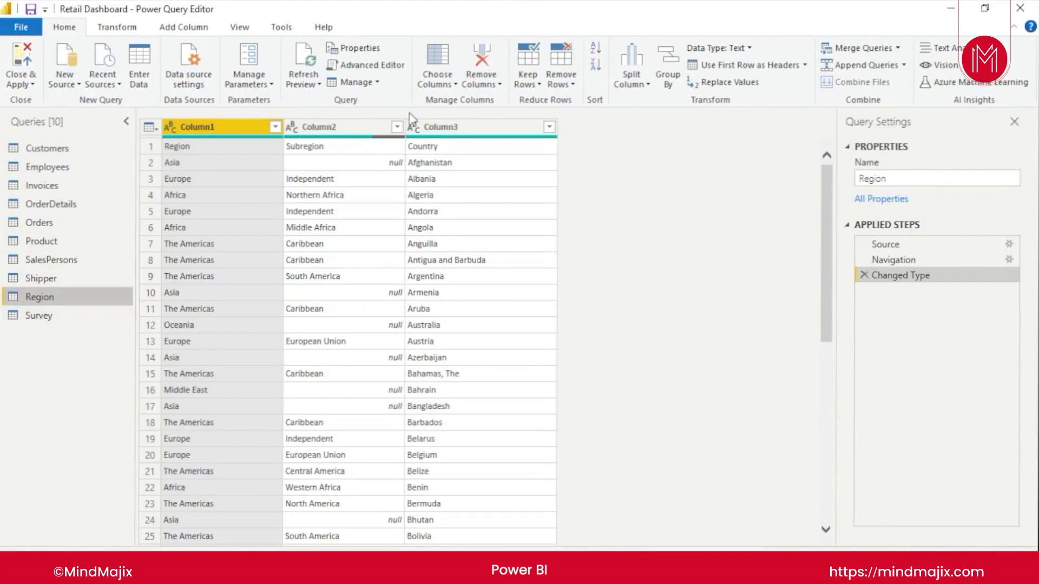
pyautogui.click(39, 315)
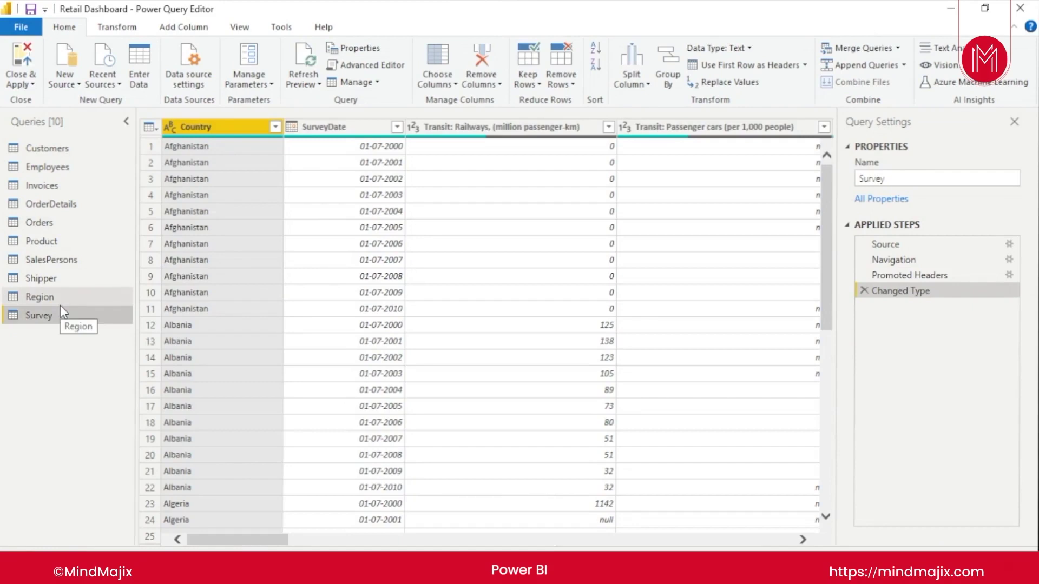
pyautogui.click(57, 296)
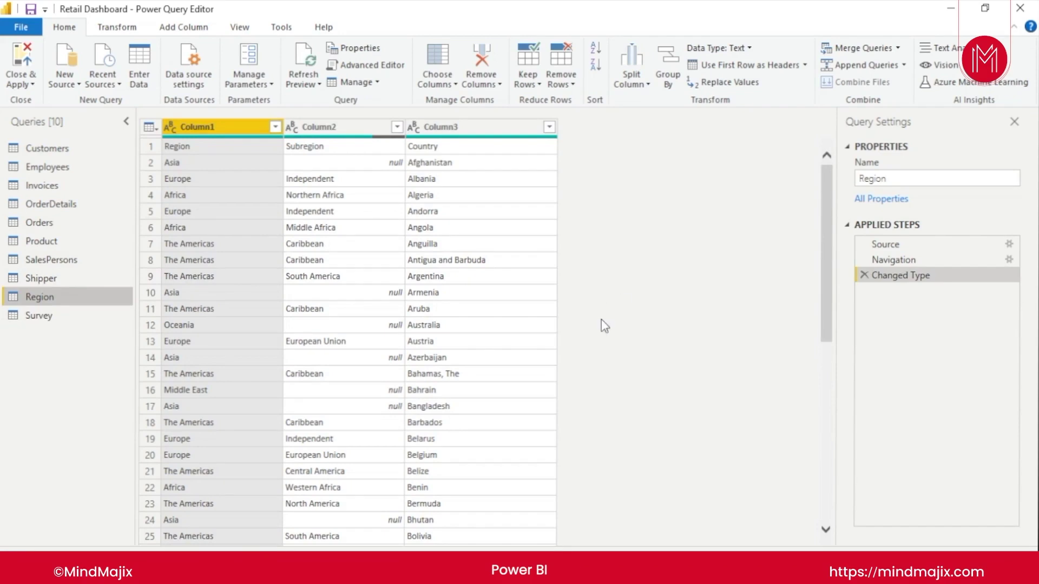
pyautogui.click(149, 145)
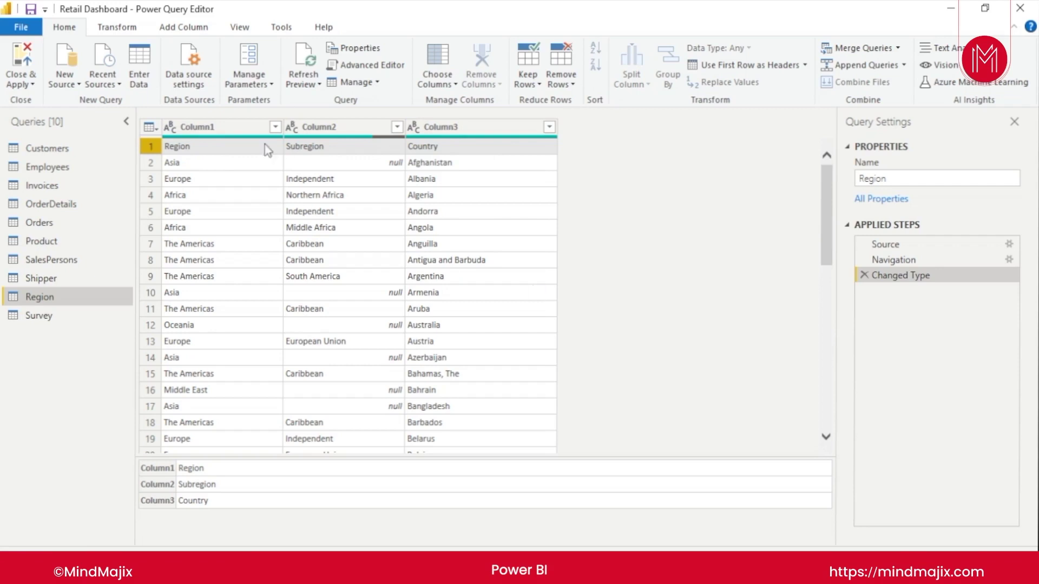
pyautogui.click(756, 67)
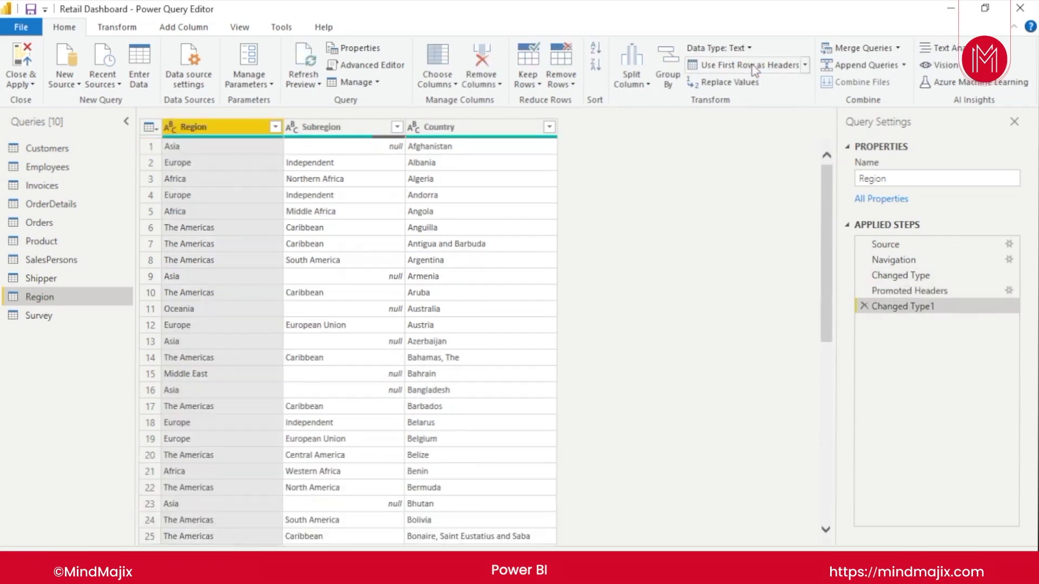
pyautogui.click(805, 66)
pyautogui.click(219, 128)
pyautogui.click(806, 65)
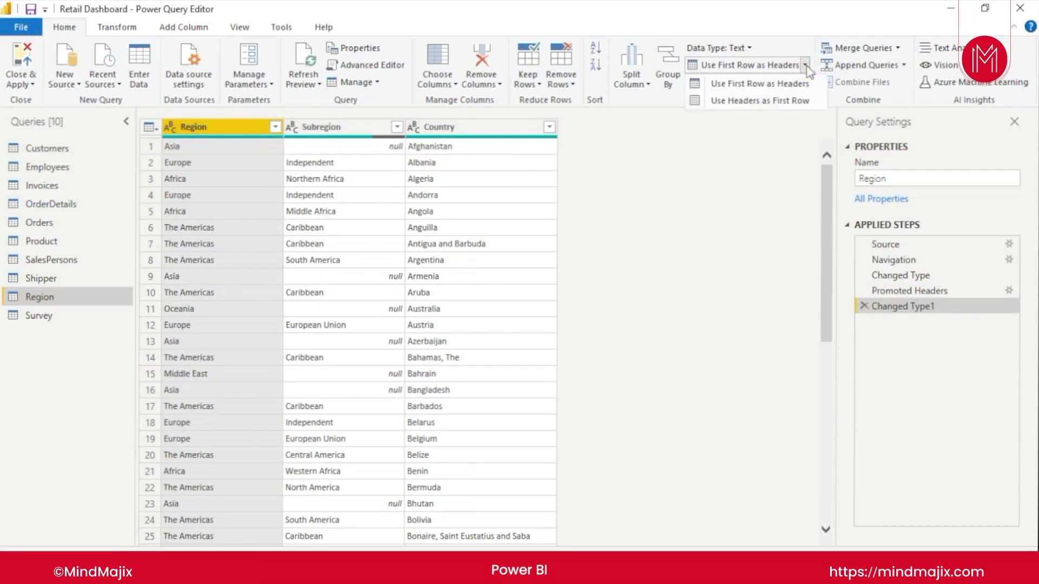
pyautogui.click(804, 29)
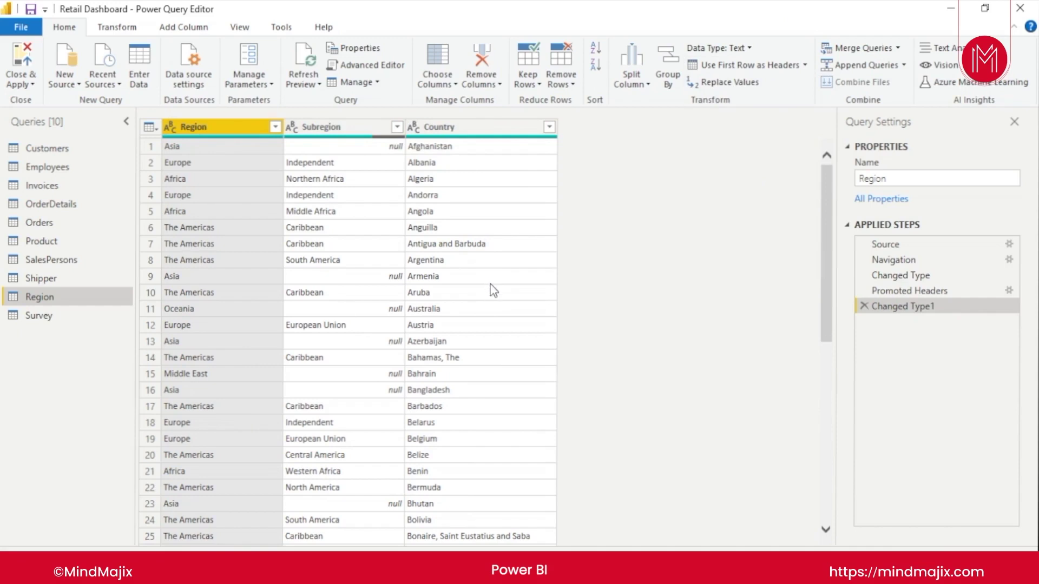
# Examine the rows and columns of the Region query and compare them with the Customers and Survey queries
pyautogui.scroll(-10, 494, 295)
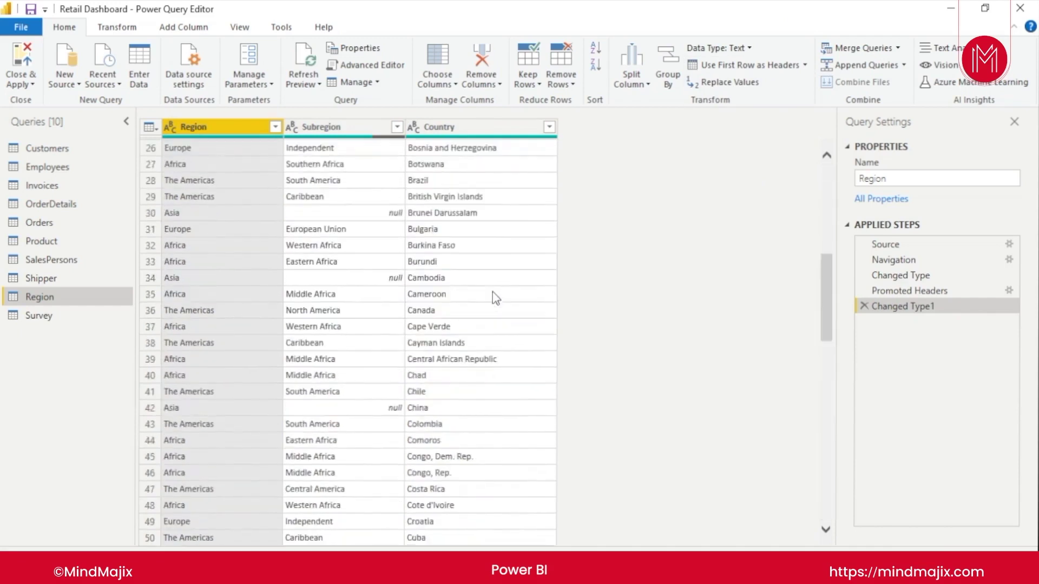
pyautogui.scroll(-5, 492, 294)
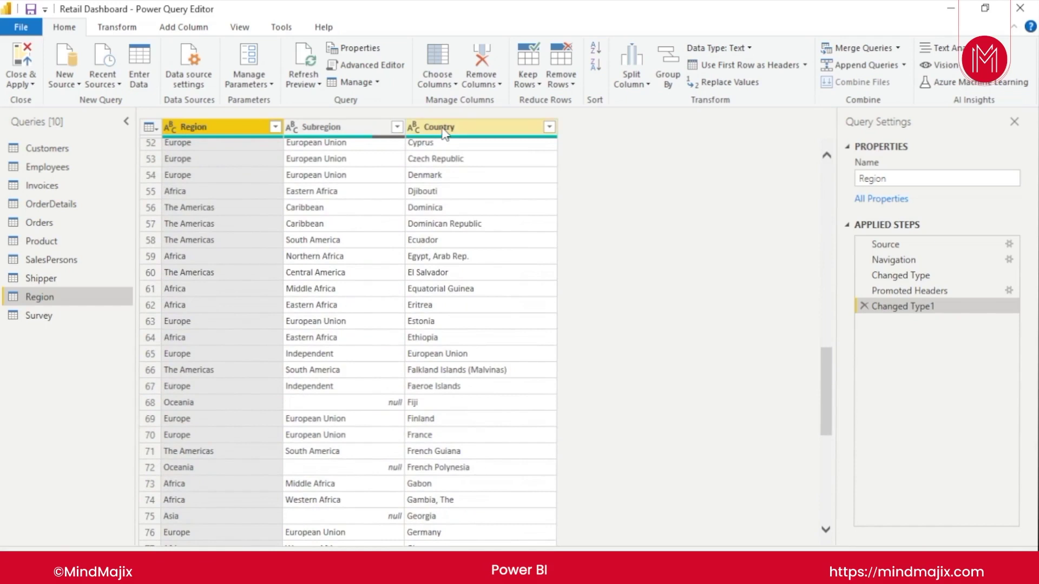
pyautogui.click(54, 148)
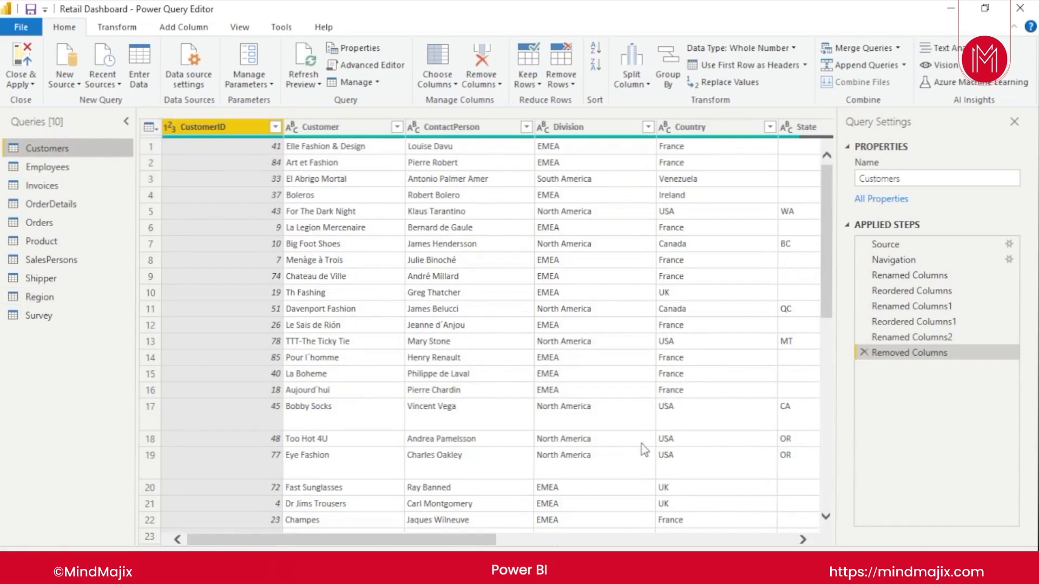
pyautogui.moveTo(447, 538)
pyautogui.mouseDown()
pyautogui.moveTo(485, 538)
pyautogui.moveTo(447, 537)
pyautogui.mouseUp()
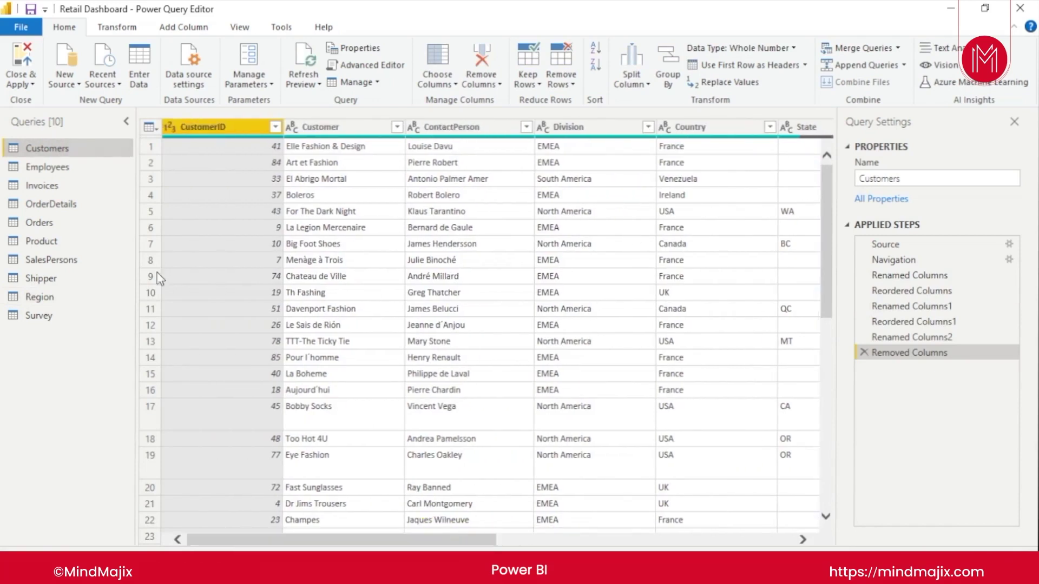
pyautogui.click(49, 316)
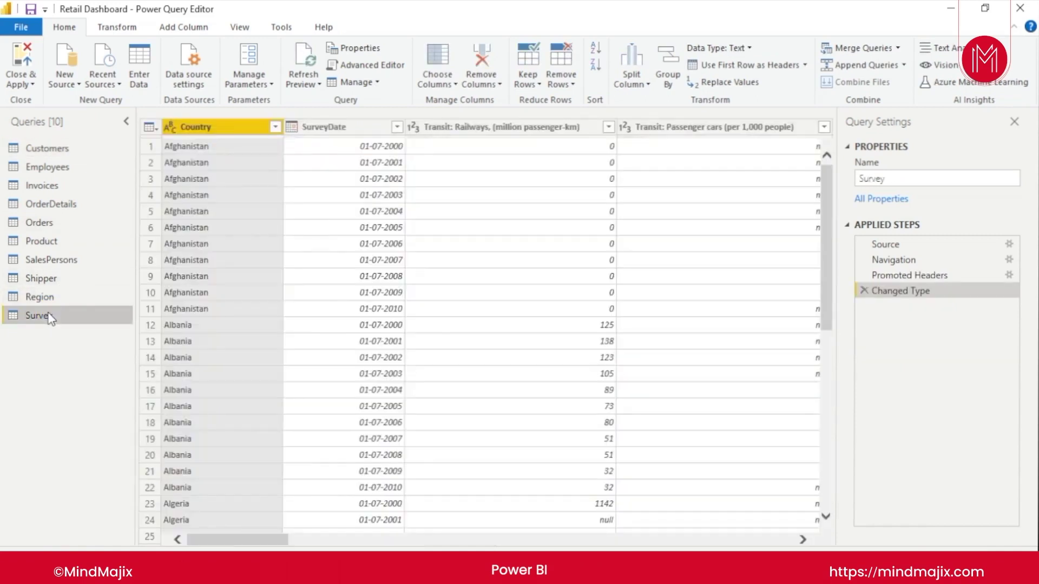
pyautogui.click(48, 302)
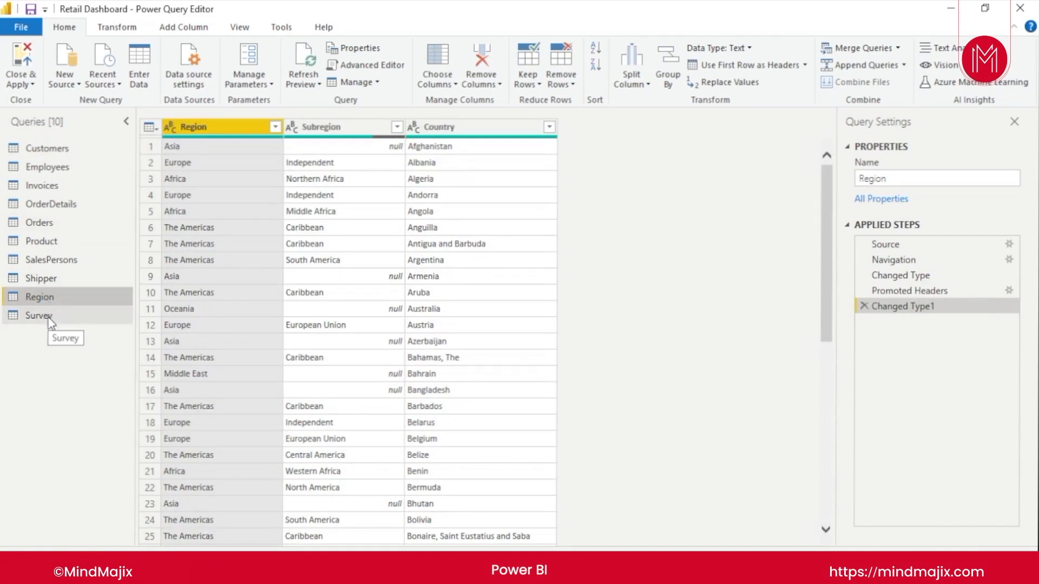
pyautogui.rightClick(225, 124)
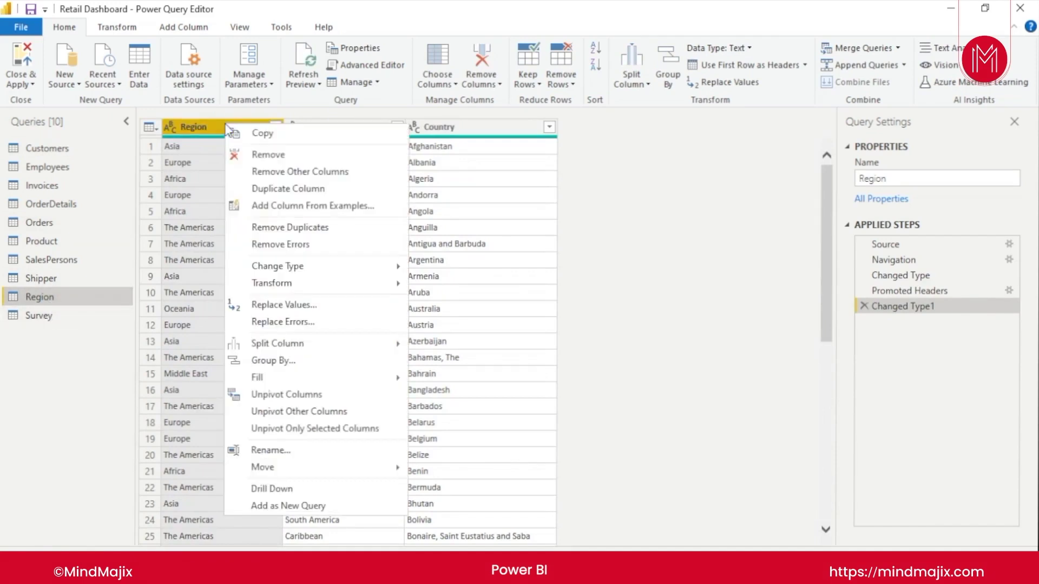
pyautogui.moveTo(352, 270)
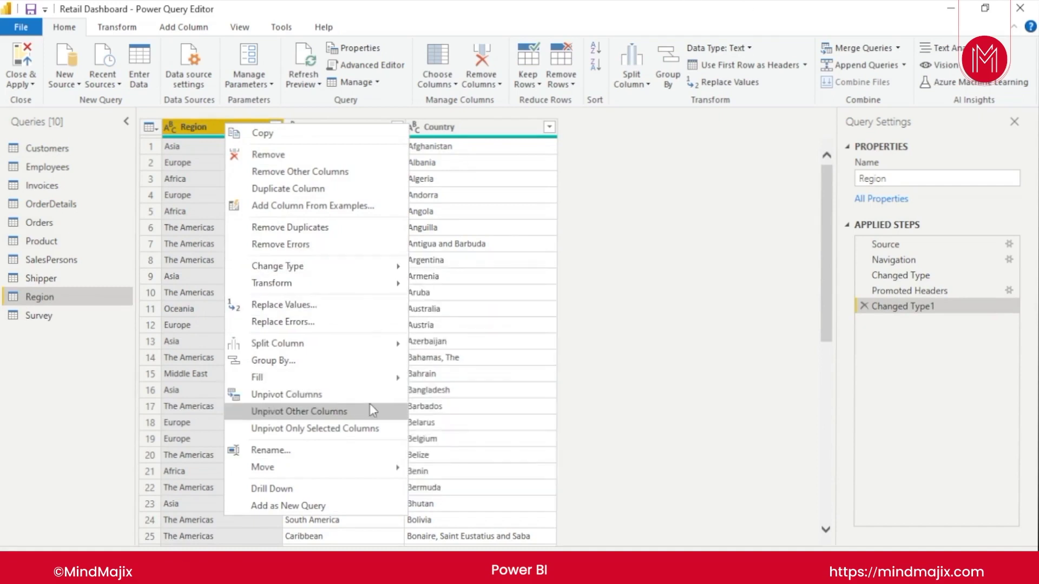
pyautogui.moveTo(392, 380)
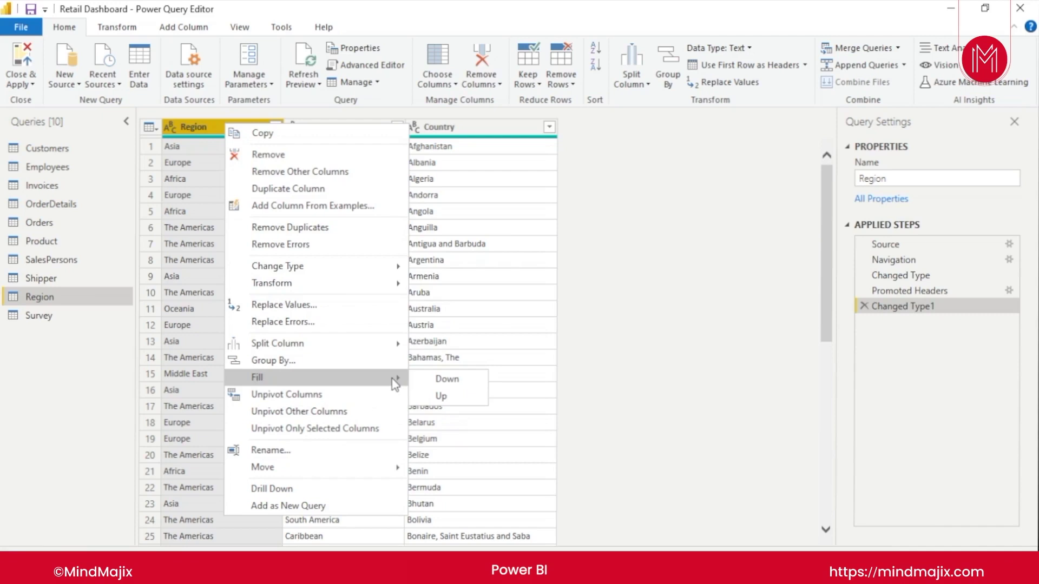
pyautogui.click(371, 205)
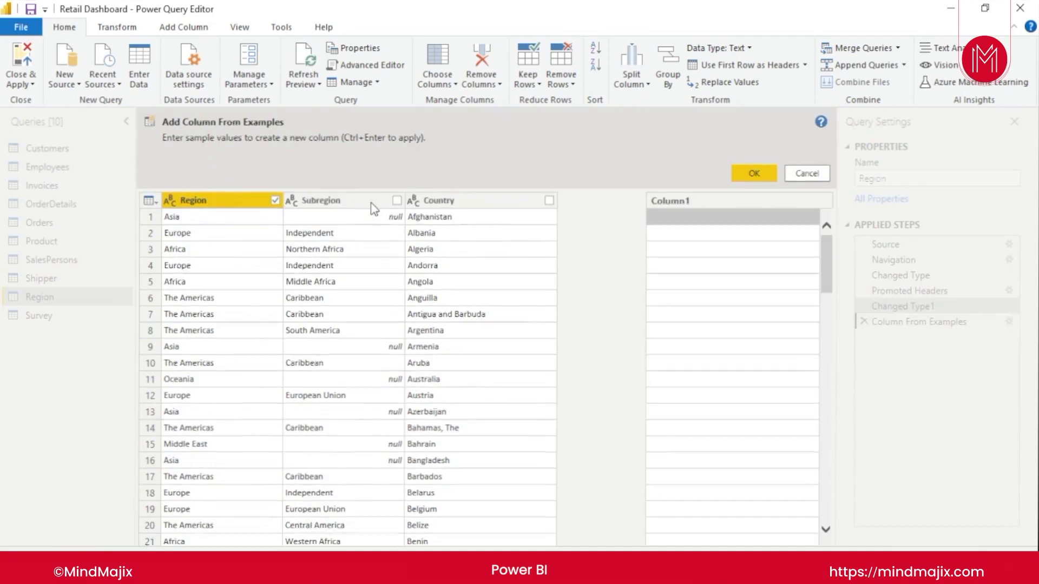
pyautogui.click(812, 172)
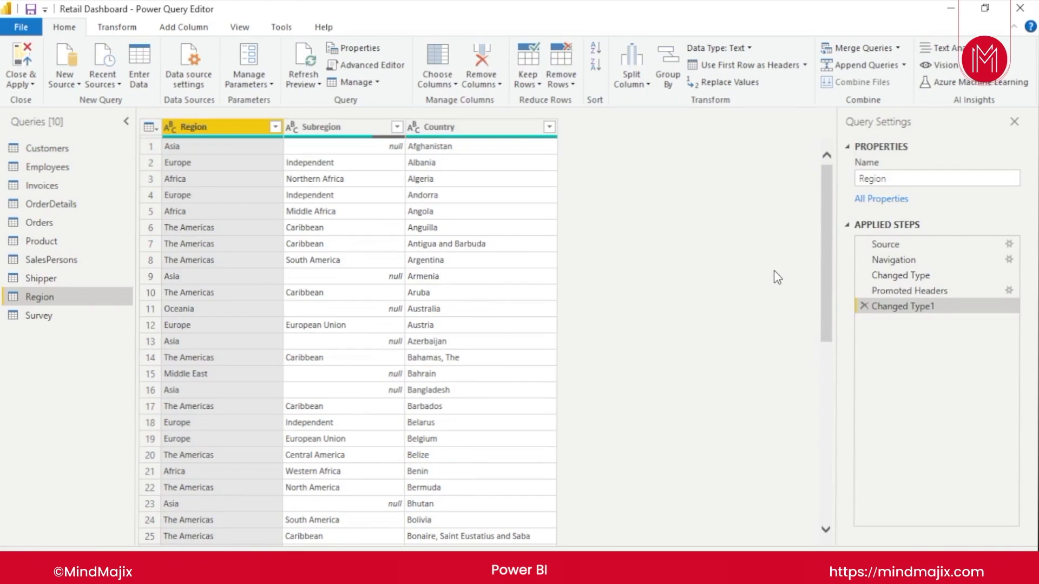
# Examine the country names throughout the Region query for values made up of several parts
pyautogui.scroll(-8, 476, 487)
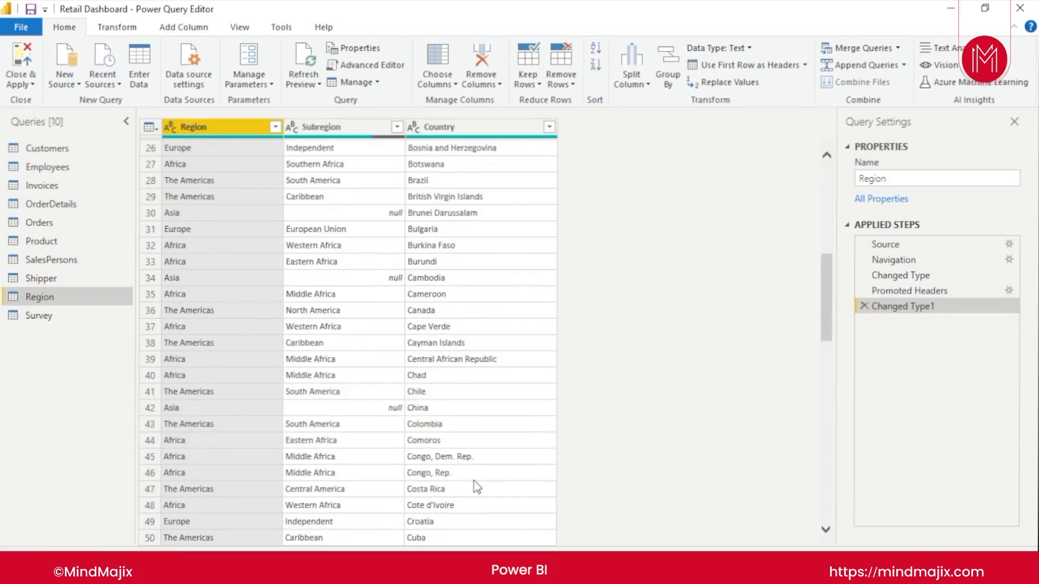
pyautogui.scroll(-5, 477, 487)
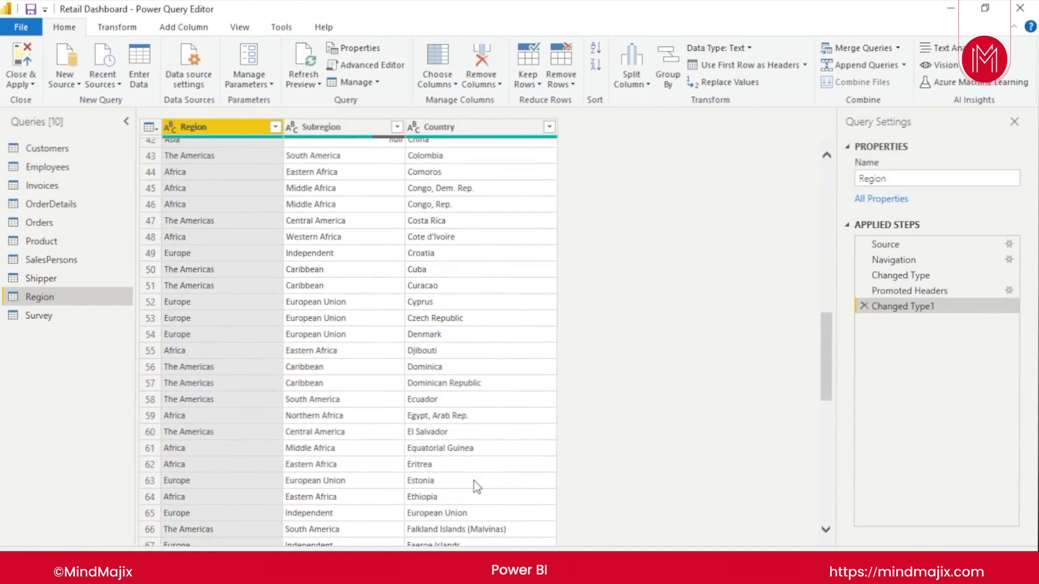
pyautogui.scroll(-11, 477, 487)
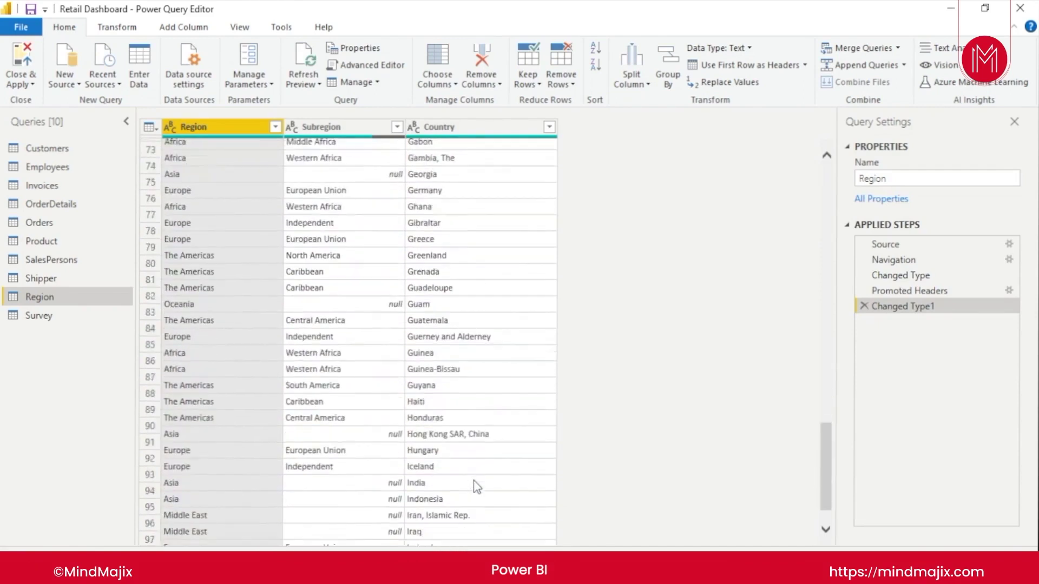
pyautogui.scroll(-11, 477, 487)
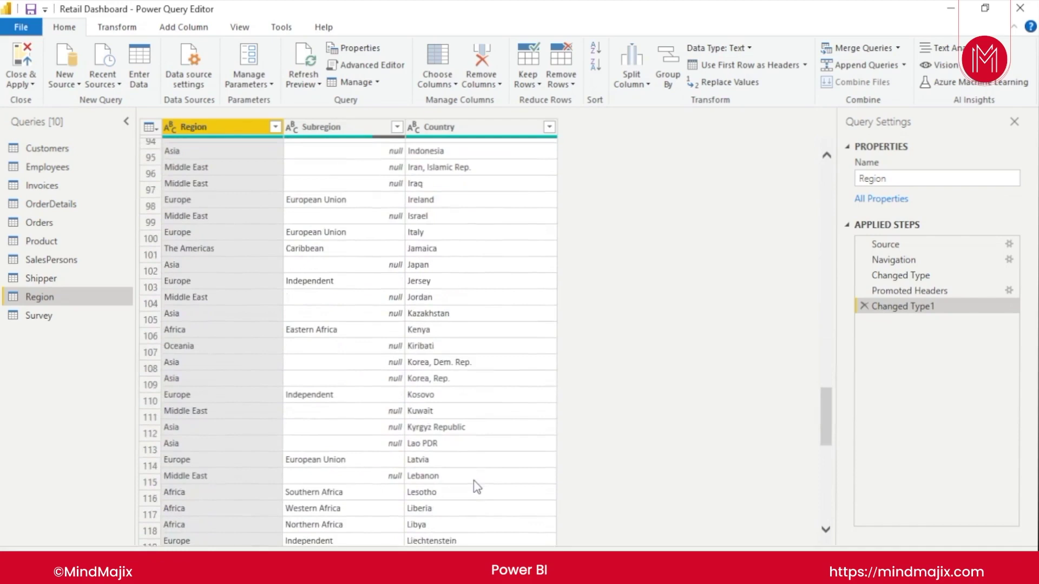
pyautogui.scroll(-2, 476, 487)
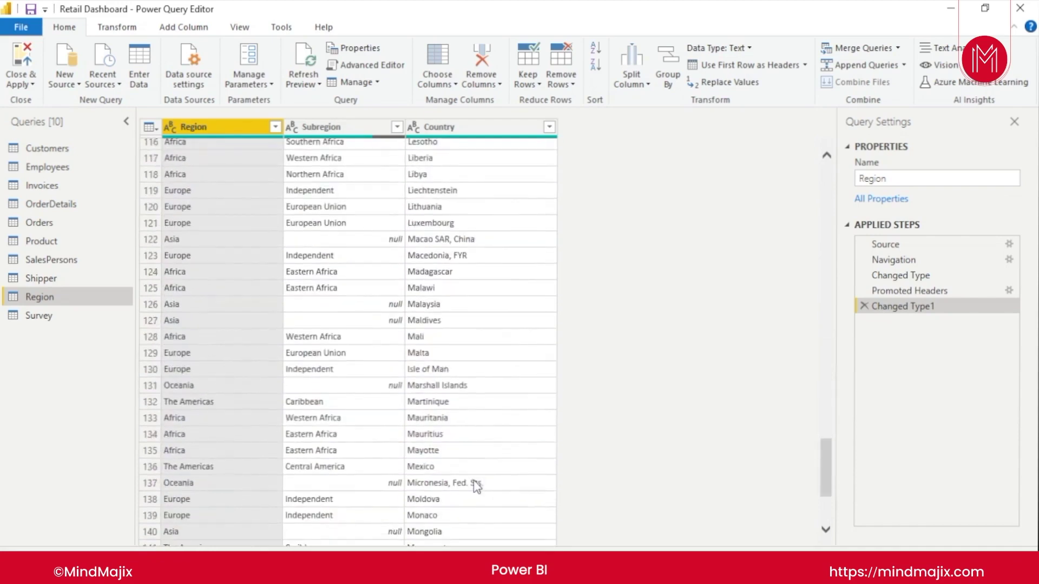
pyautogui.scroll(-1, 476, 487)
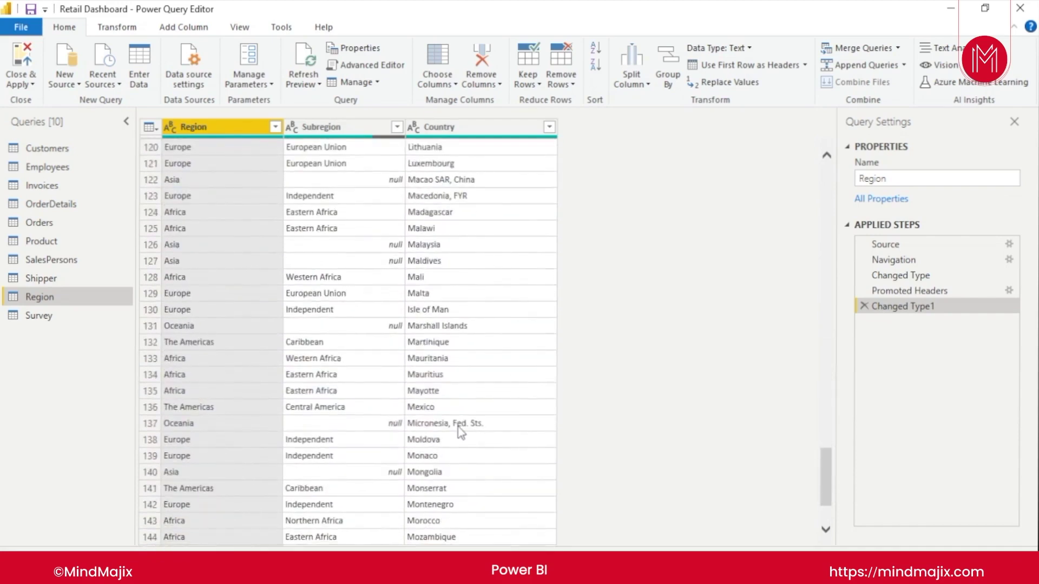
pyautogui.scroll(-2, 458, 430)
pyautogui.scroll(-10, 460, 433)
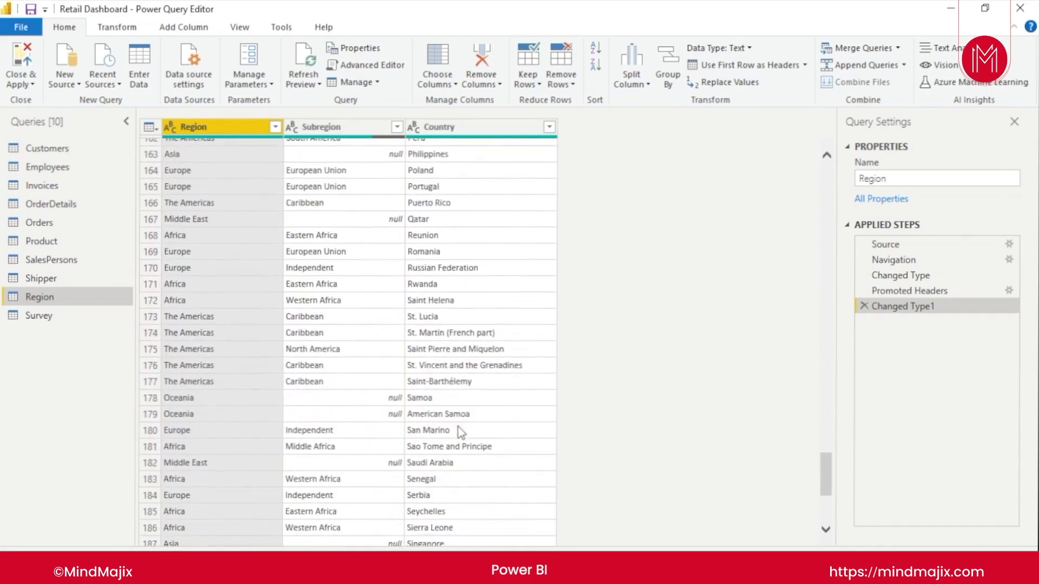
# Split the Region query's Country column by the comma delimiter at its left-most occurrence
pyautogui.click(480, 128)
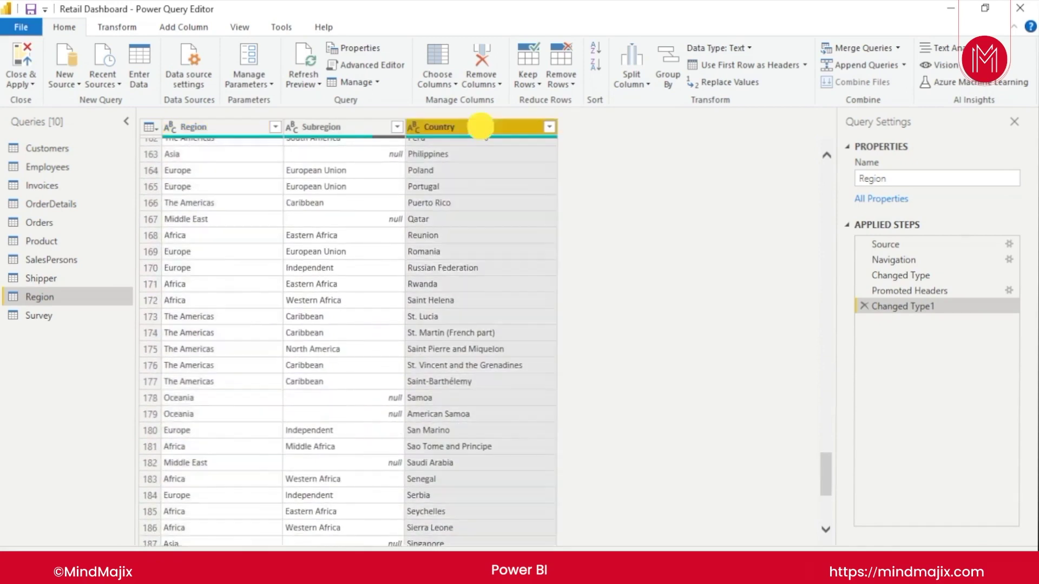
pyautogui.click(638, 85)
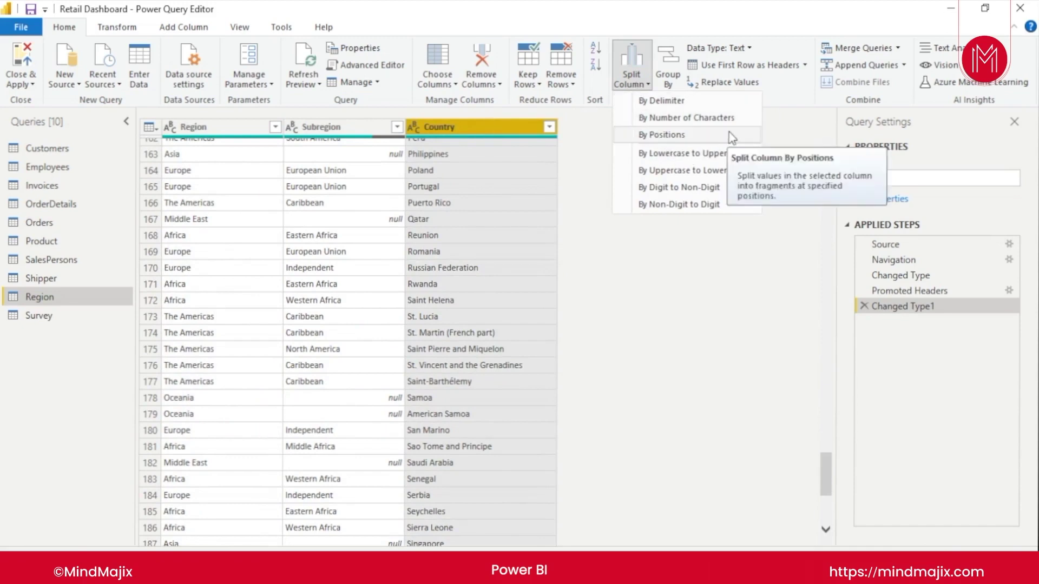
pyautogui.click(722, 105)
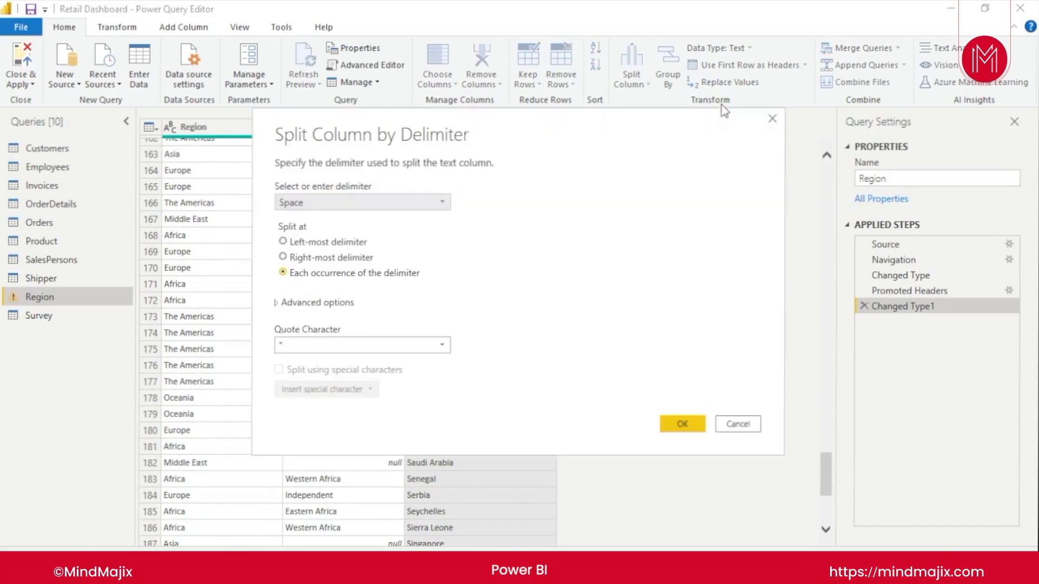
pyautogui.click(298, 242)
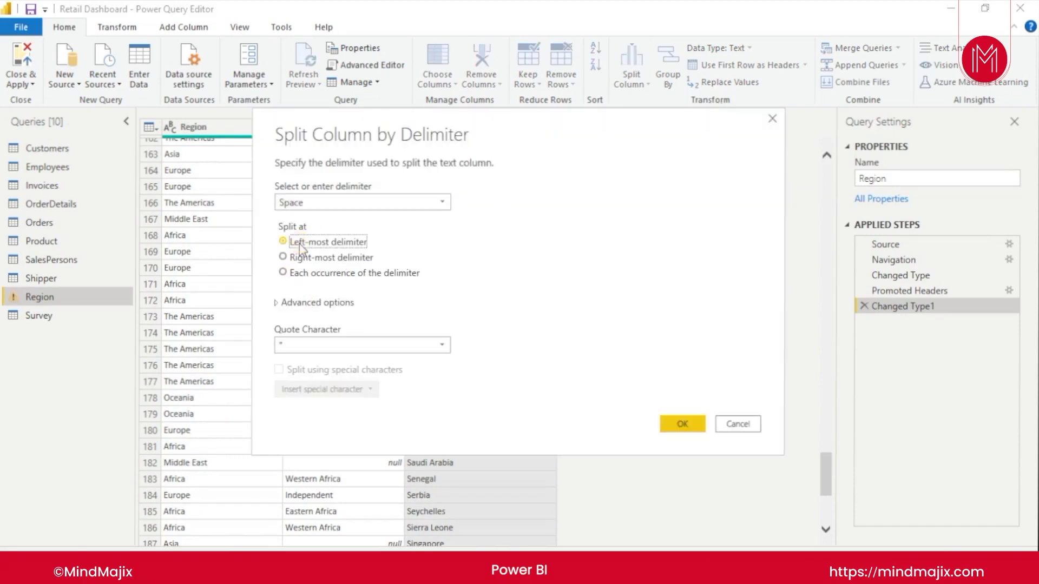
pyautogui.click(362, 204)
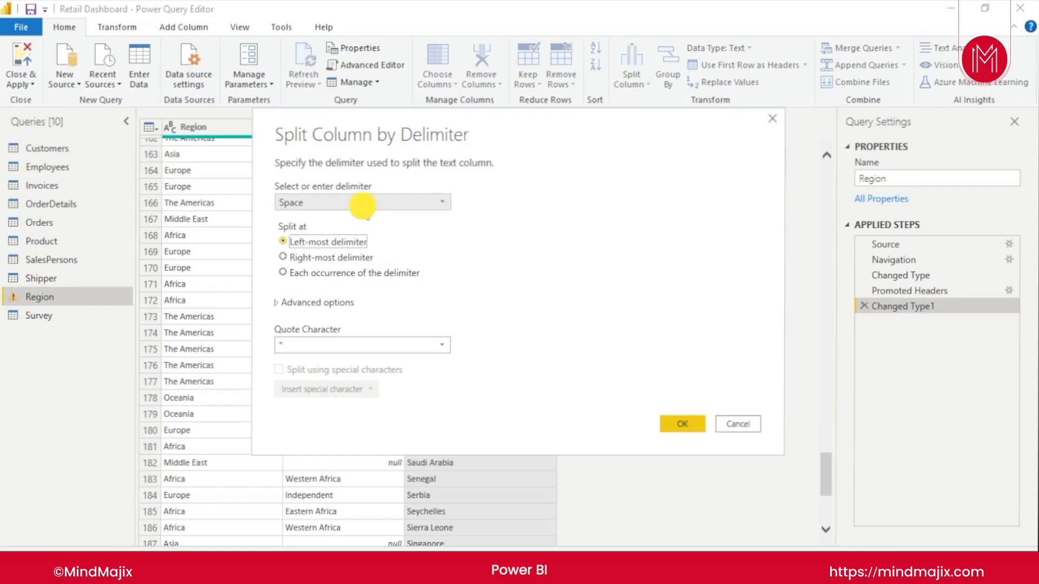
pyautogui.click(402, 234)
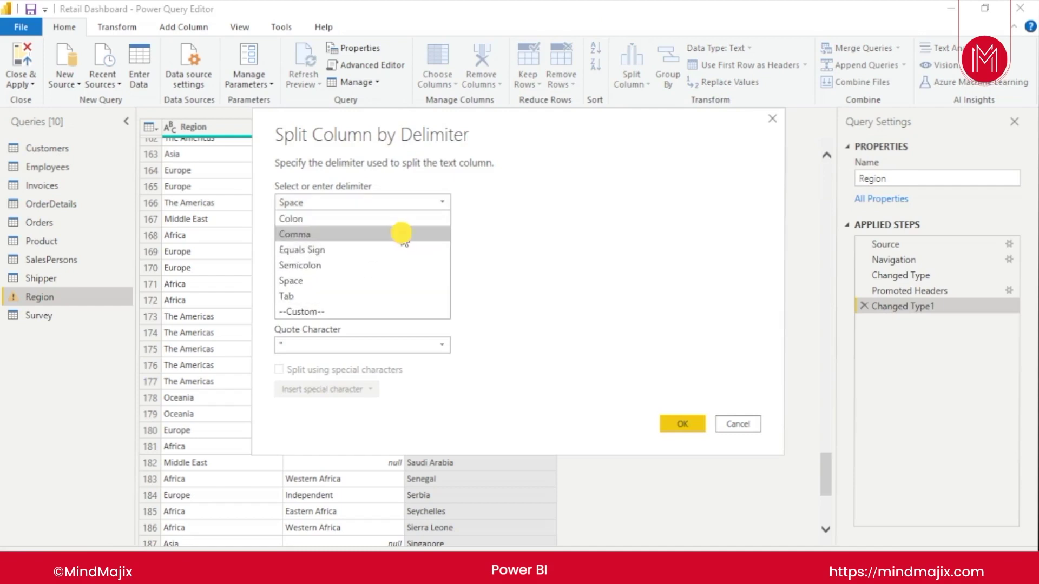
pyautogui.click(671, 423)
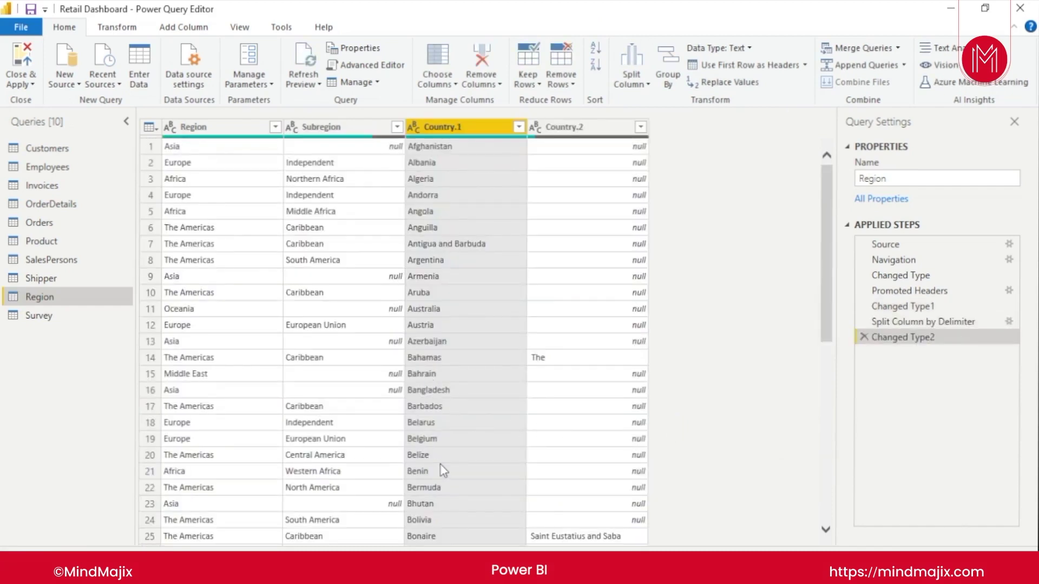
pyautogui.scroll(-20, 440, 468)
pyautogui.scroll(20, 439, 468)
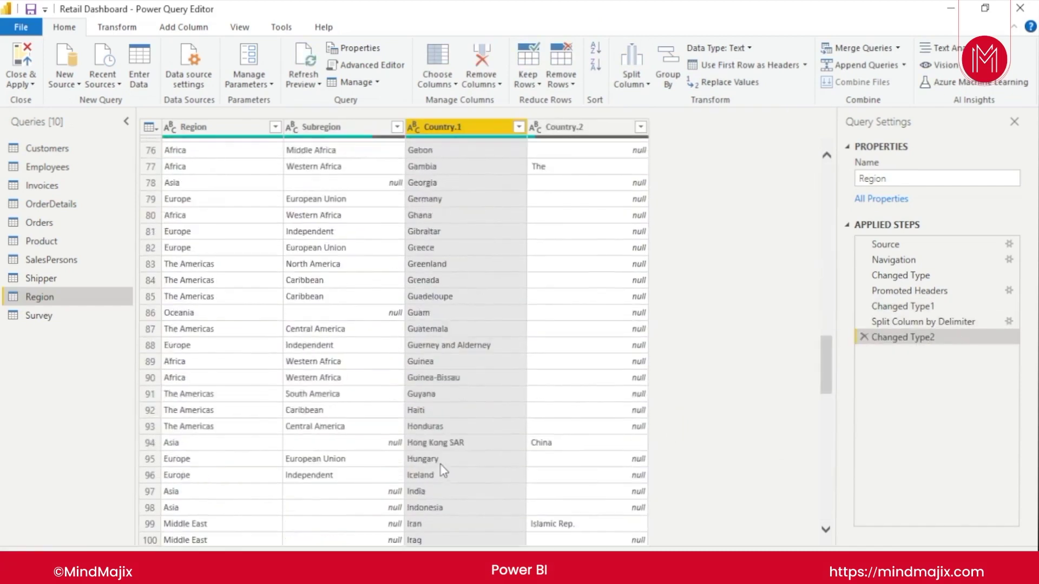
# Remove the Country.2 column from the Region query and rename Country.1 as Country
pyautogui.rightClick(587, 126)
pyautogui.click(629, 159)
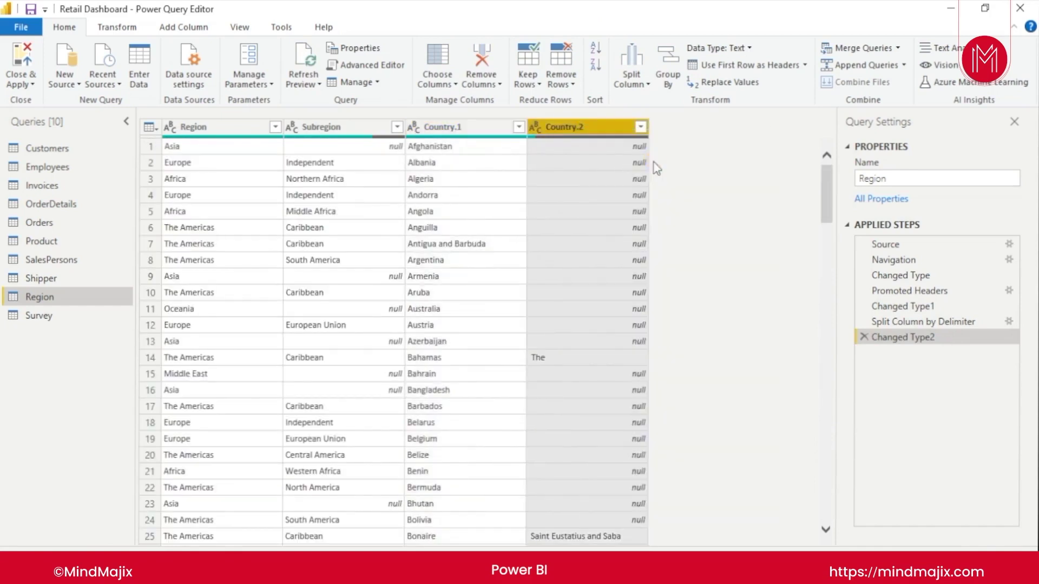
pyautogui.click(439, 125)
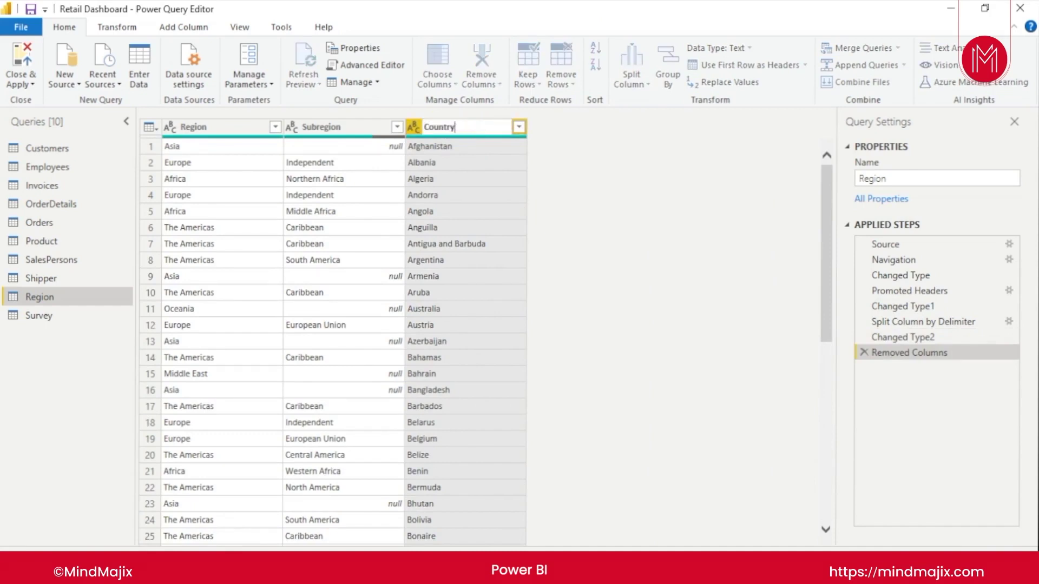
pyautogui.press('Return')
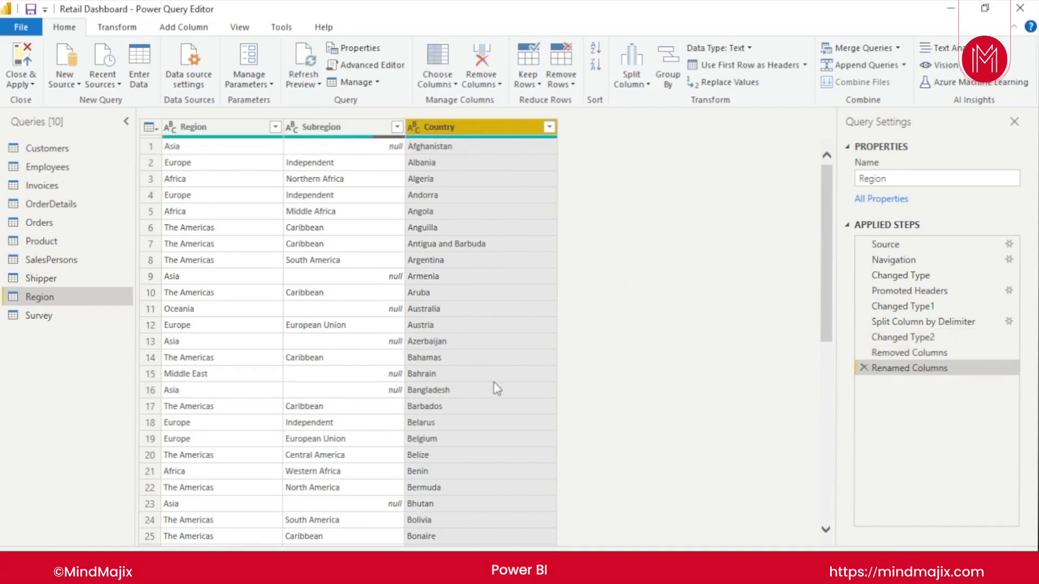
pyautogui.scroll(-20, 496, 389)
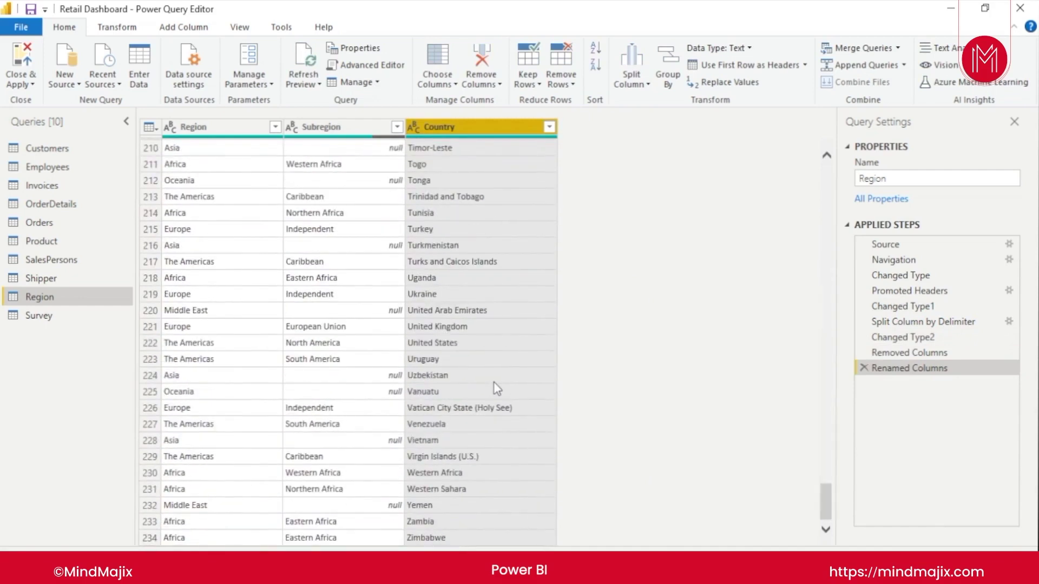
pyautogui.scroll(5, 496, 389)
pyautogui.scroll(20, 497, 388)
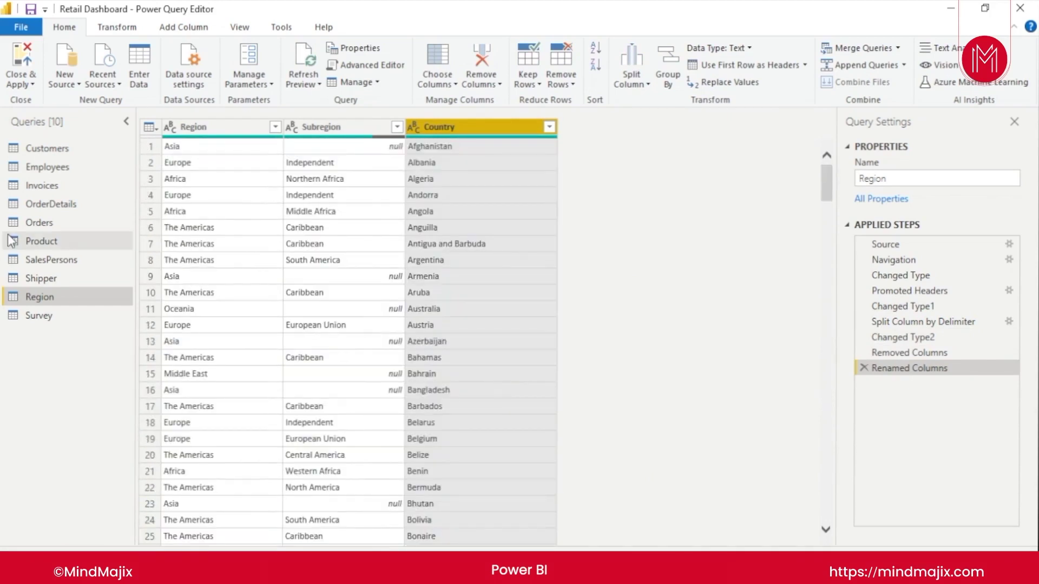
# Check the country names in the Survey query and split its Country column at the left-most comma
pyautogui.click(47, 318)
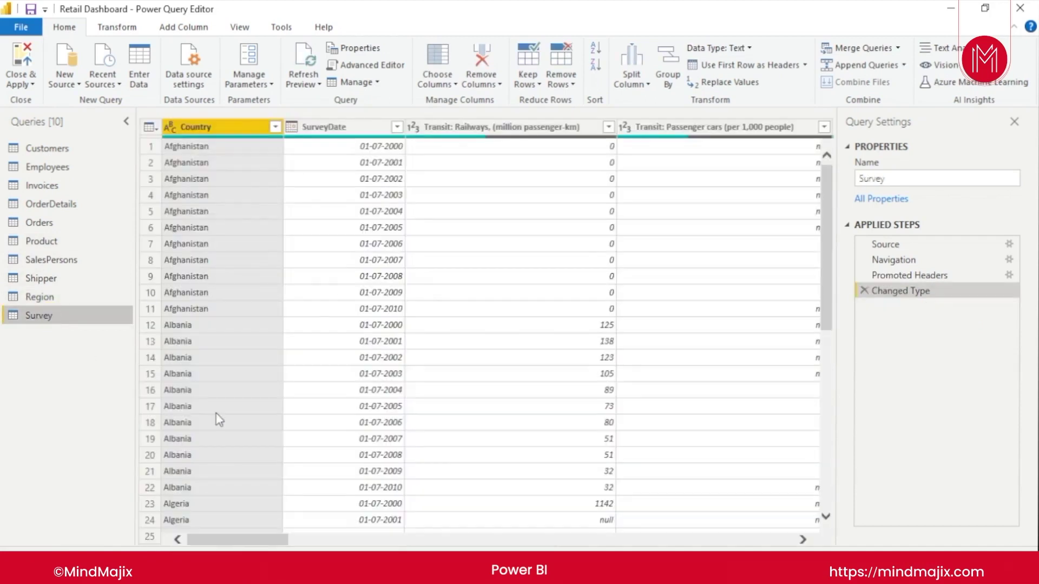
pyautogui.scroll(-9, 218, 420)
pyautogui.scroll(-20, 218, 419)
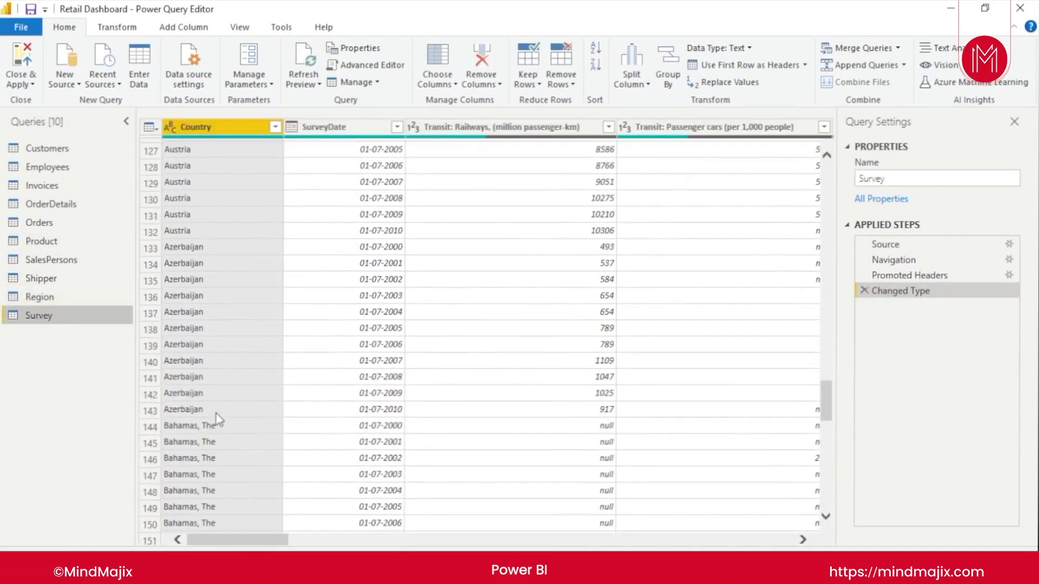
pyautogui.scroll(-19, 218, 419)
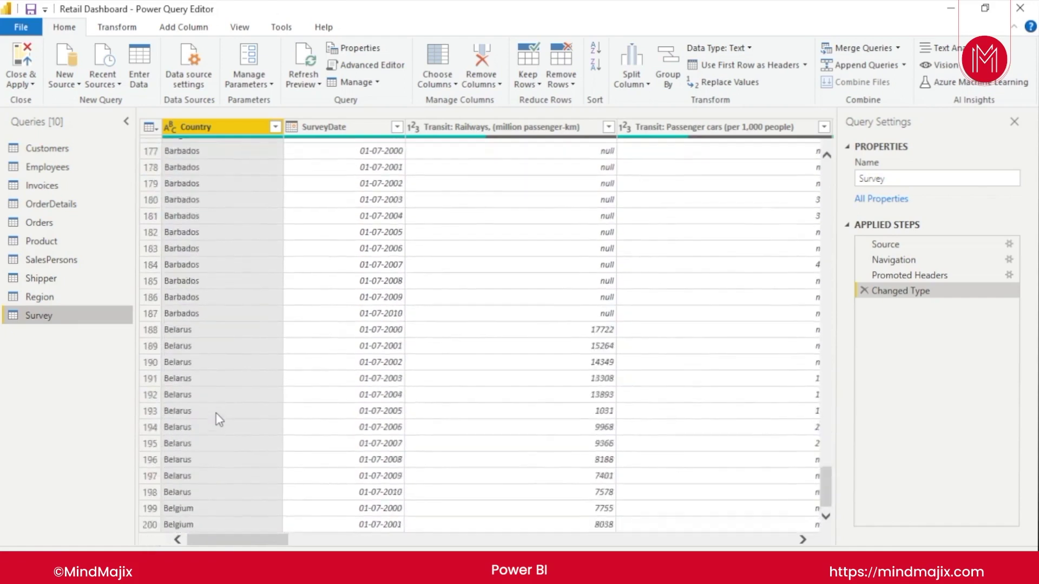
pyautogui.scroll(-20, 218, 419)
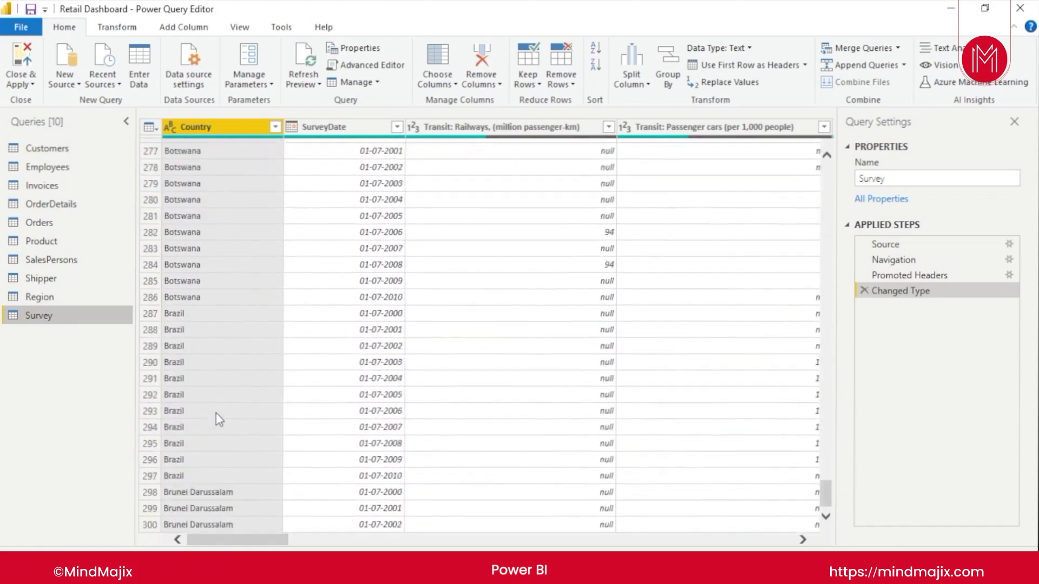
pyautogui.scroll(-17, 218, 419)
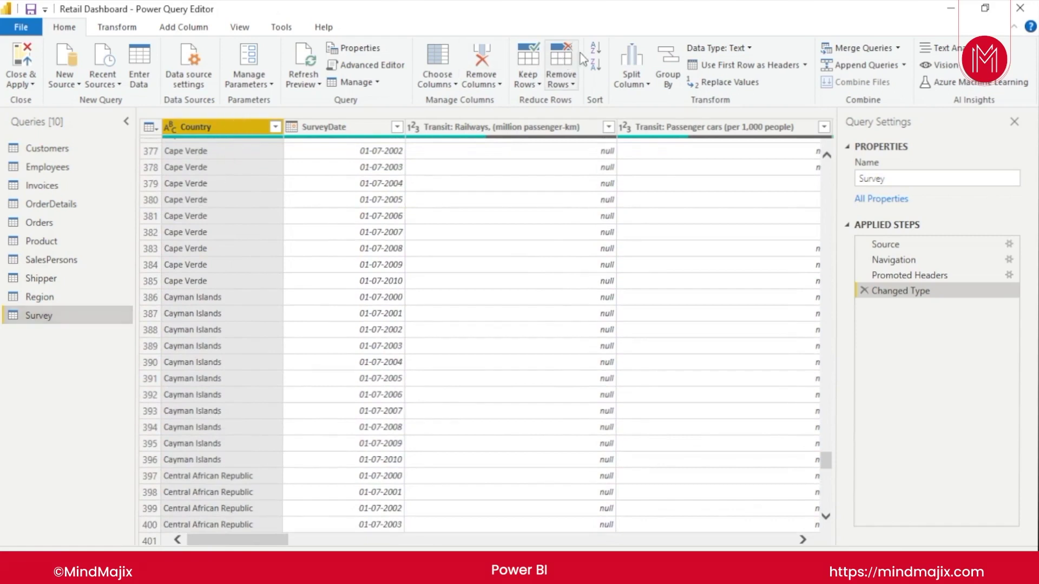
pyautogui.click(631, 57)
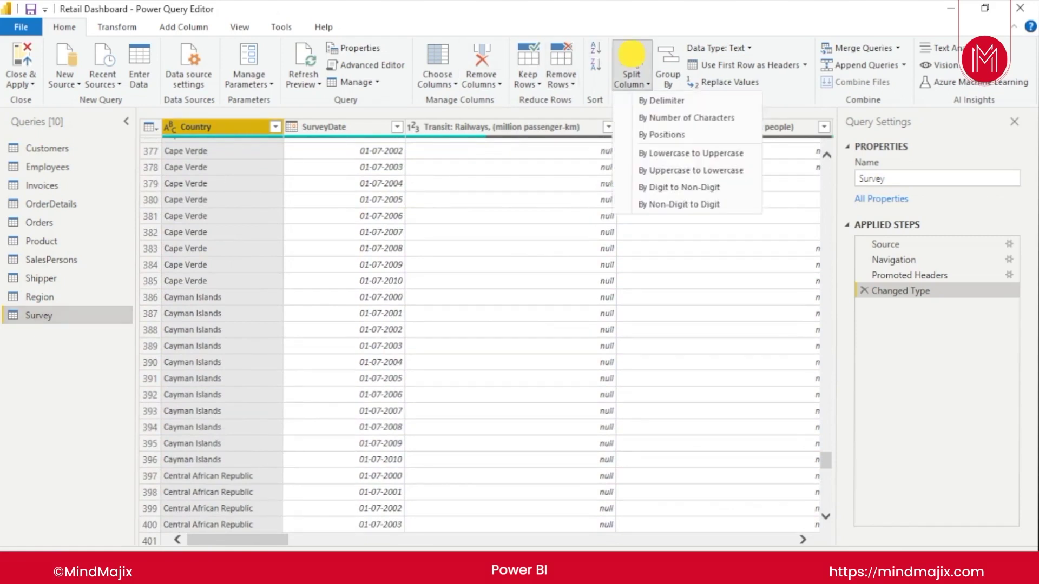
pyautogui.click(680, 99)
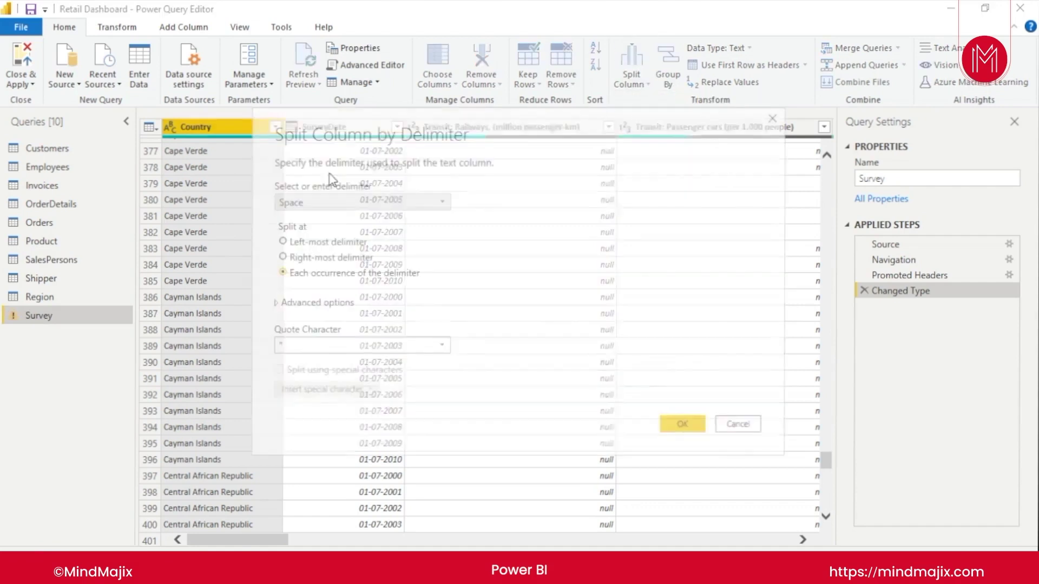
pyautogui.click(295, 241)
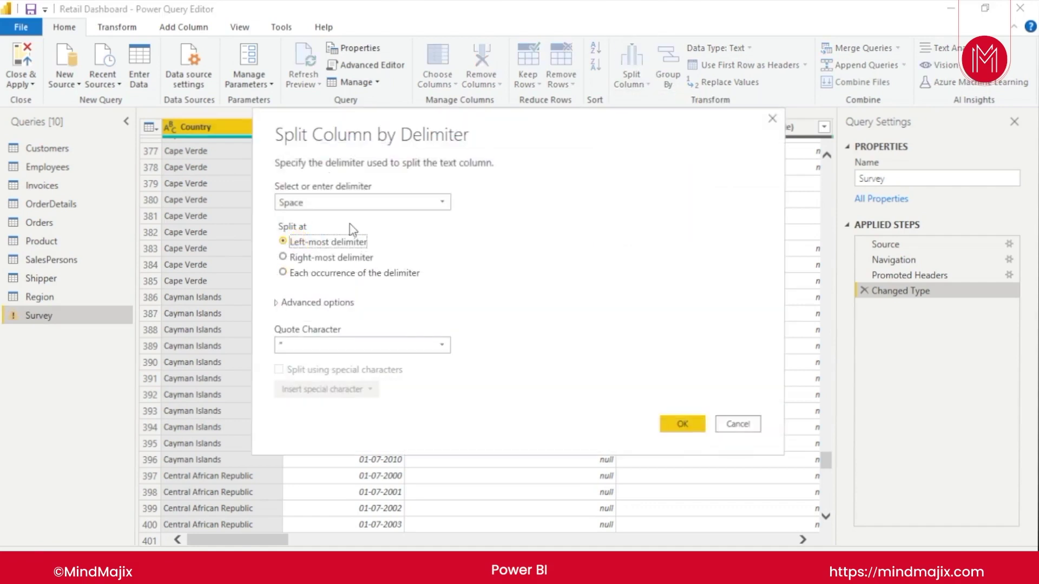
pyautogui.click(394, 204)
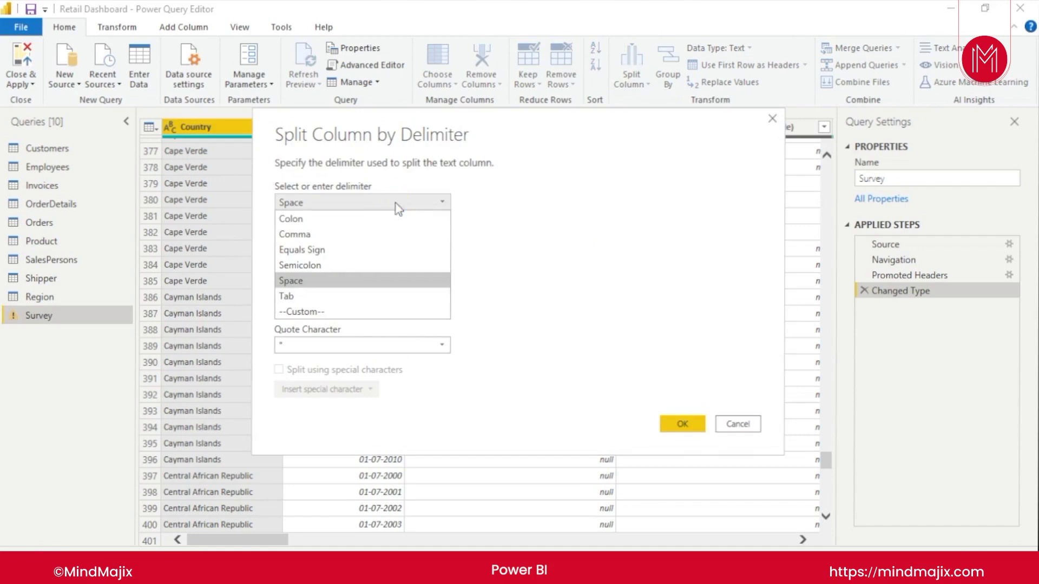
pyautogui.click(361, 234)
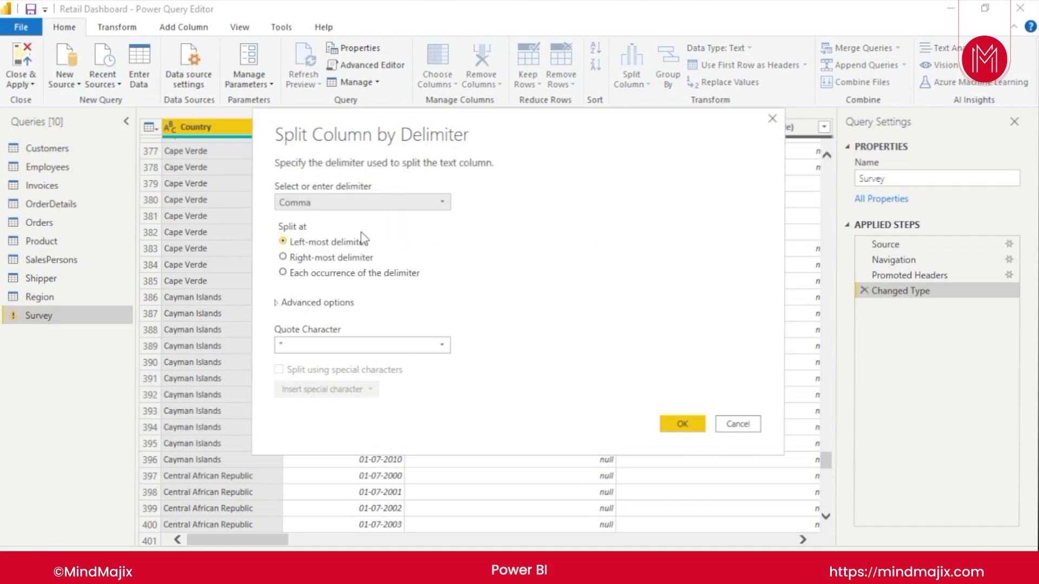
pyautogui.click(683, 424)
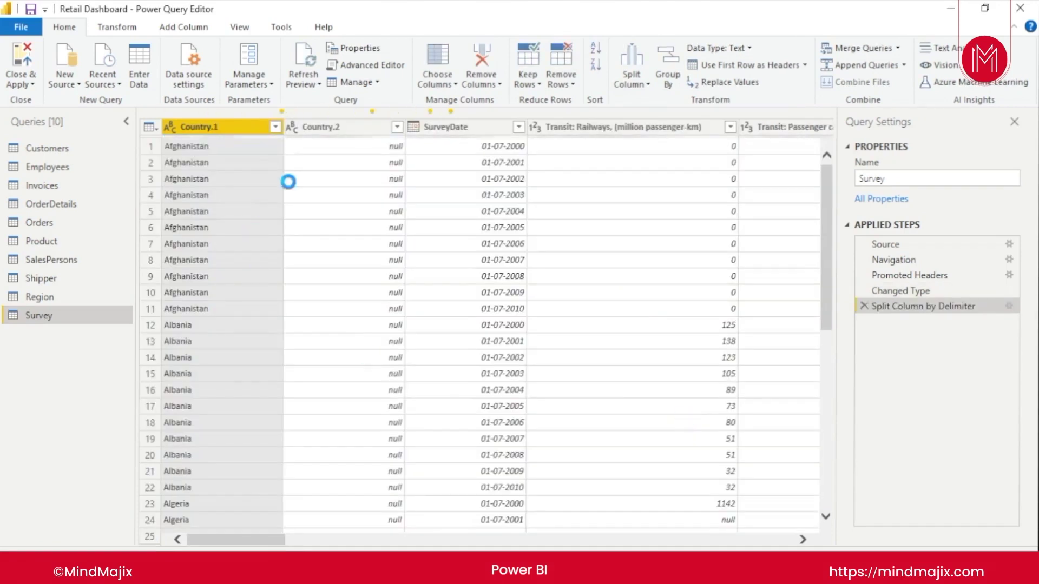
# Remove the Country.2 column from the Survey query and rename Country.1 as Country
pyautogui.click(360, 125)
pyautogui.rightClick(361, 128)
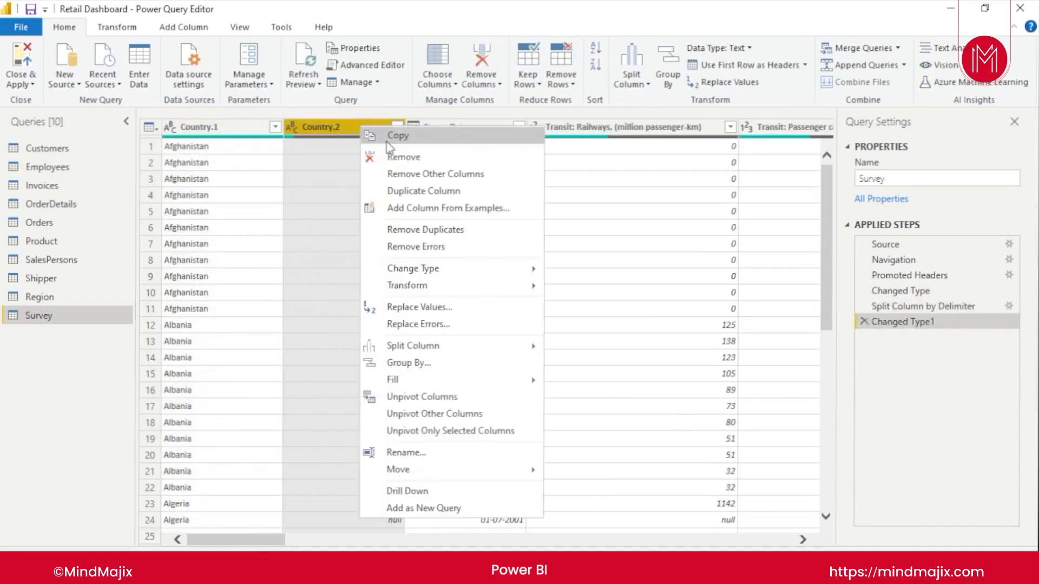
pyautogui.click(403, 156)
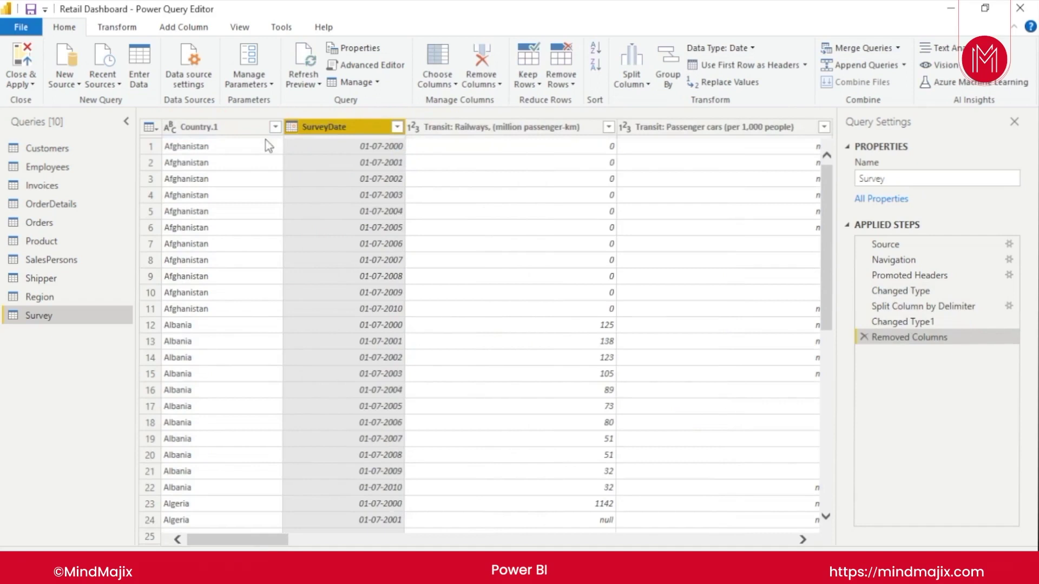
pyautogui.click(239, 127)
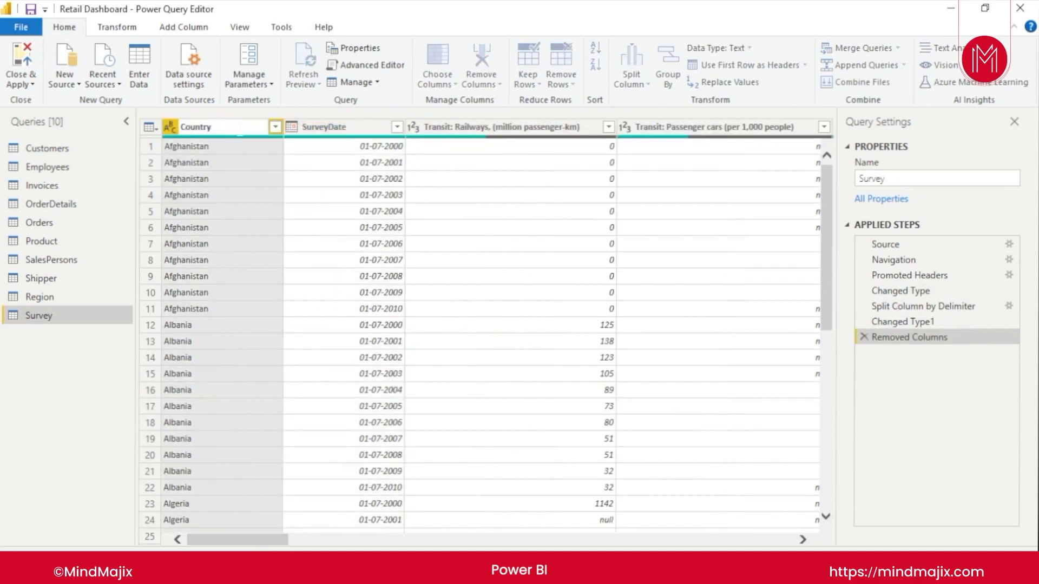
pyautogui.click(455, 212)
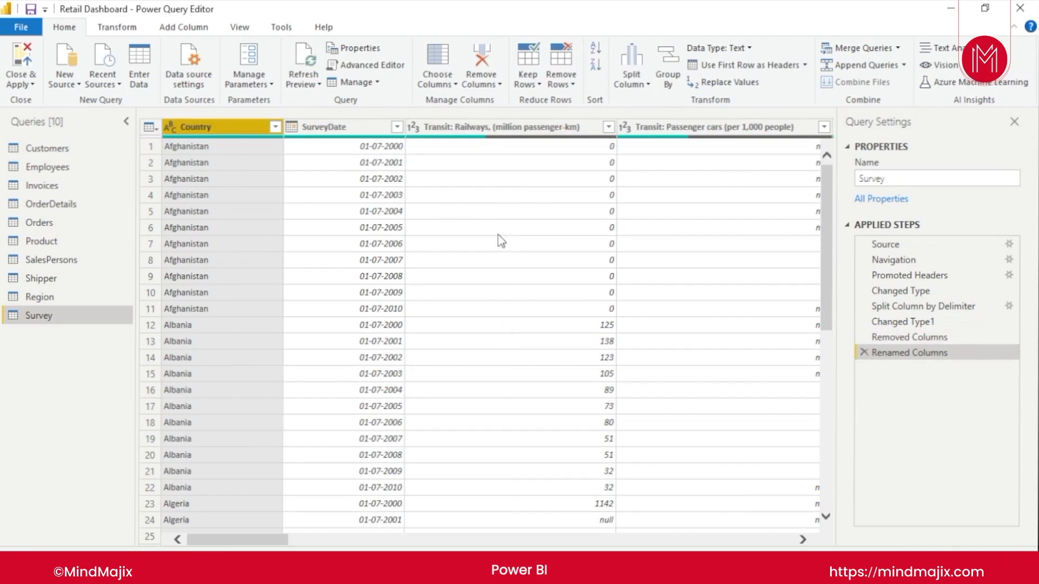
# Drop the unit text from the railways column header in the Survey query so it reads "Transit: Railways"
pyautogui.click(589, 129)
pyautogui.doubleClick(589, 129)
pyautogui.moveTo(579, 127); pyautogui.dragTo(493, 128)
pyautogui.press('Delete')
pyautogui.click(710, 128)
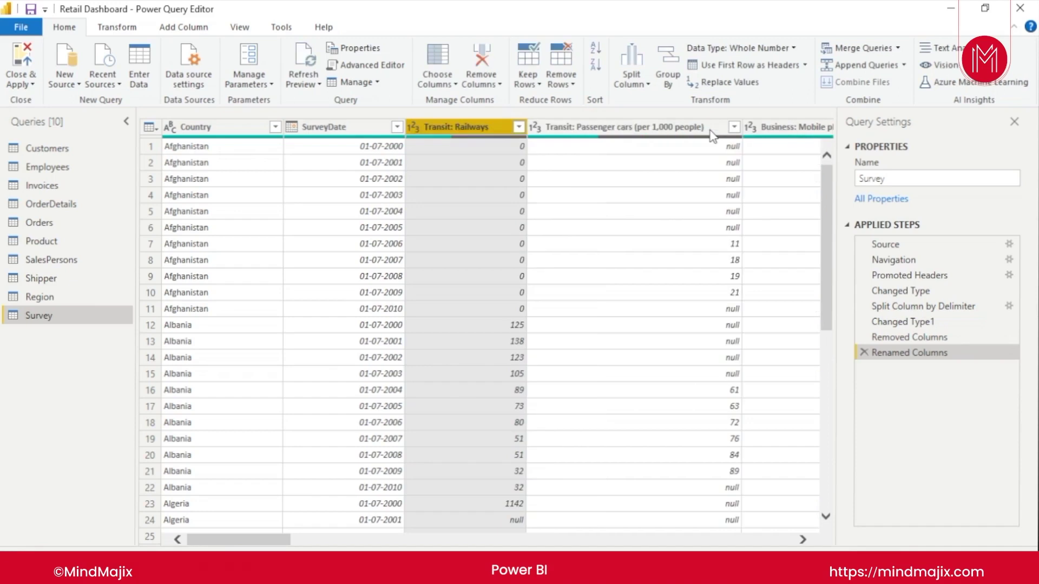
# Rename the Survey query's passenger cars per 1,000 people column as "Passenger cars"
pyautogui.doubleClick(712, 135)
pyautogui.moveTo(703, 127); pyautogui.dragTo(545, 127)
pyautogui.press('BackSpace')
pyautogui.press('BackSpace')
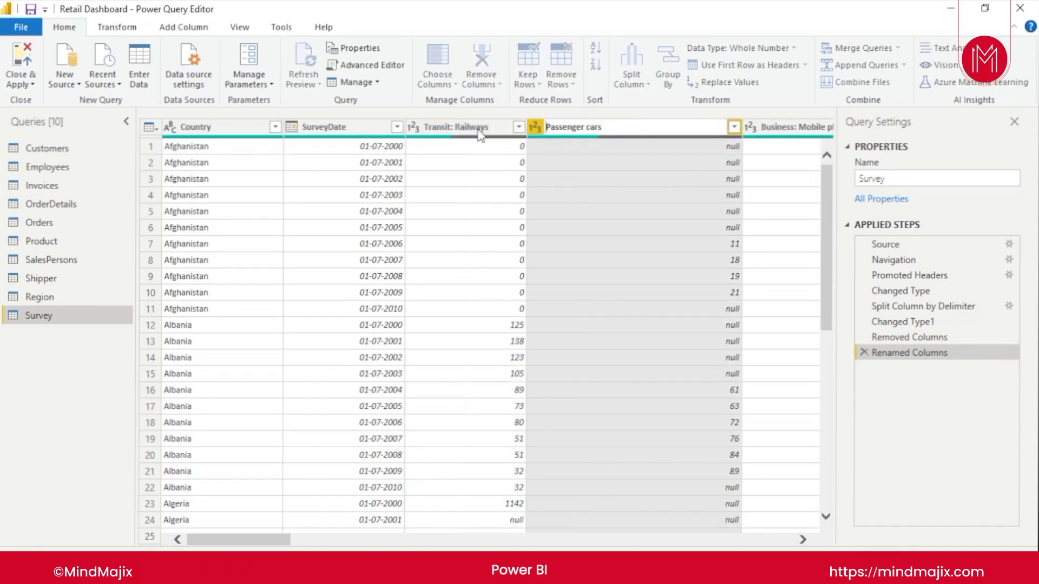
pyautogui.press('Return')
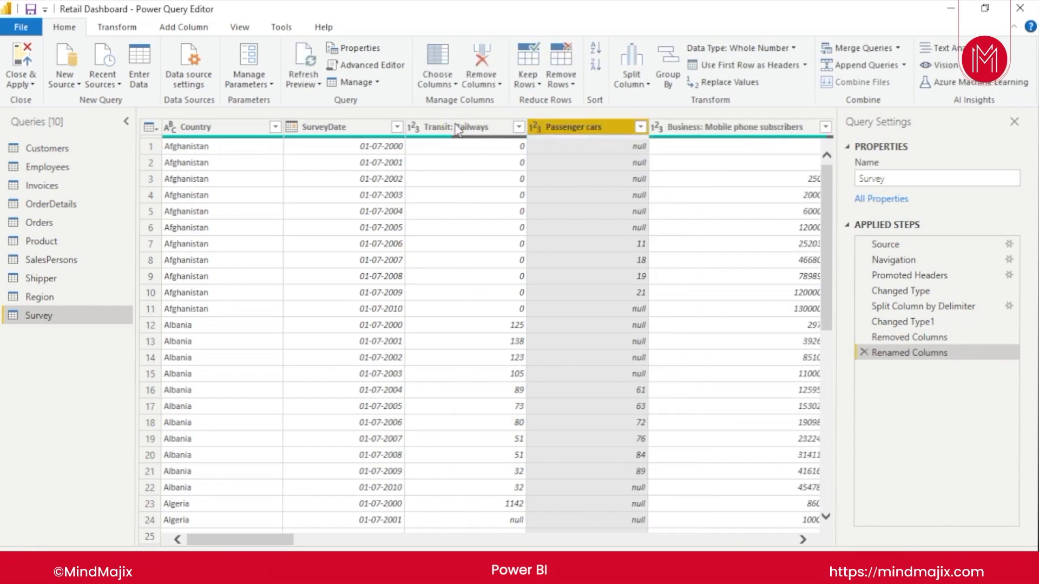
# Remove the Transit prefix from the railways column header so it is named "Railways"
pyautogui.doubleClick(458, 128)
pyautogui.click(455, 127)
pyautogui.moveTo(455, 126); pyautogui.dragTo(423, 127)
pyautogui.press('BackSpace')
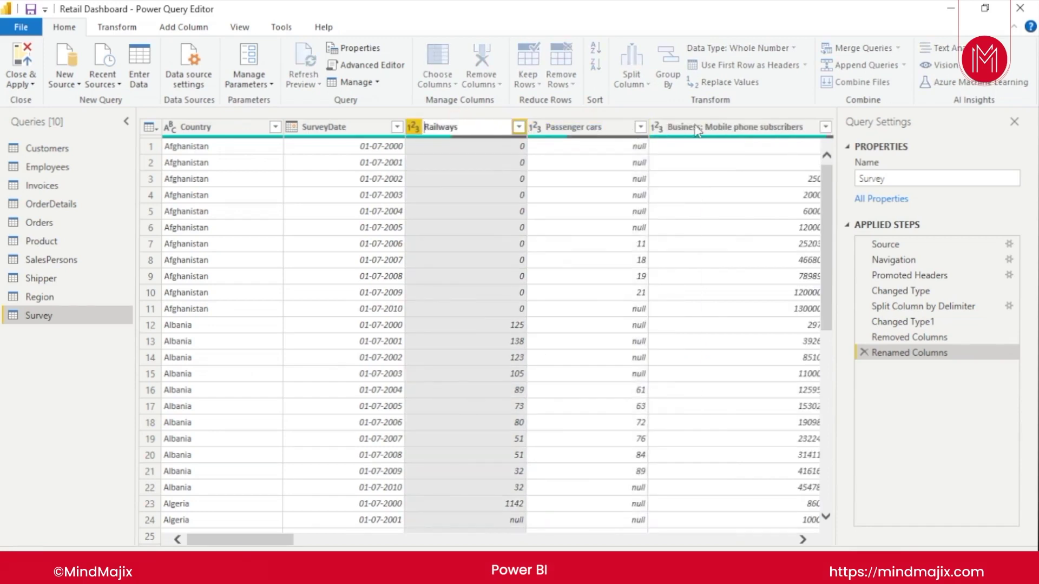
pyautogui.press('Return')
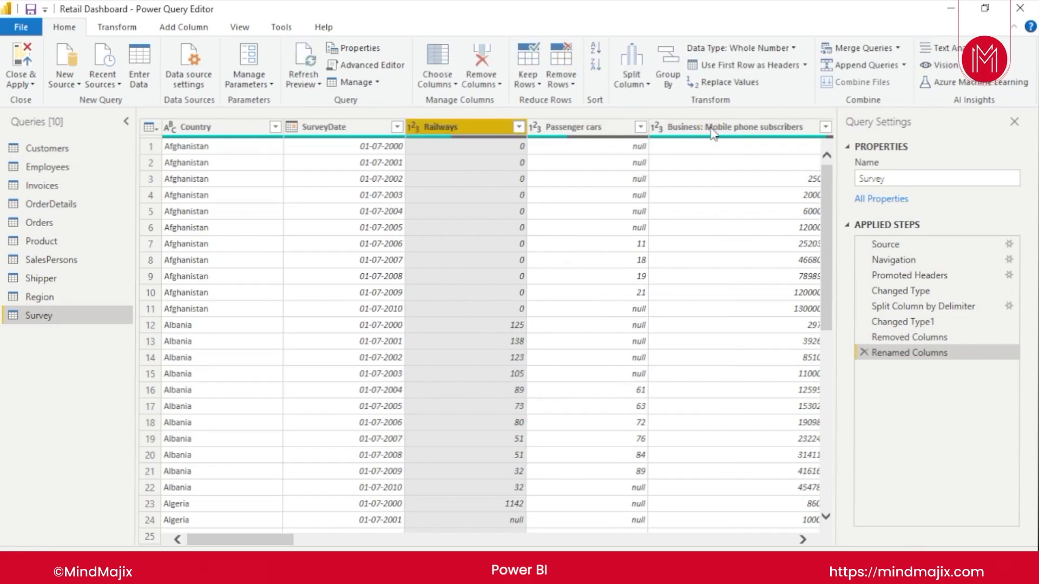
# Remove the Business prefix from the mobile phone column header so it is named "Mobile phone subscribers"
pyautogui.doubleClick(713, 135)
pyautogui.click(704, 128)
pyautogui.press('BackSpace')
pyautogui.press('BackSpace')
pyautogui.press('BackSpace')
pyautogui.press('BackSpace')
pyautogui.press('BackSpace')
pyautogui.press('BackSpace')
pyautogui.press('BackSpace')
pyautogui.press('BackSpace')
pyautogui.press('BackSpace')
pyautogui.press('BackSpace')
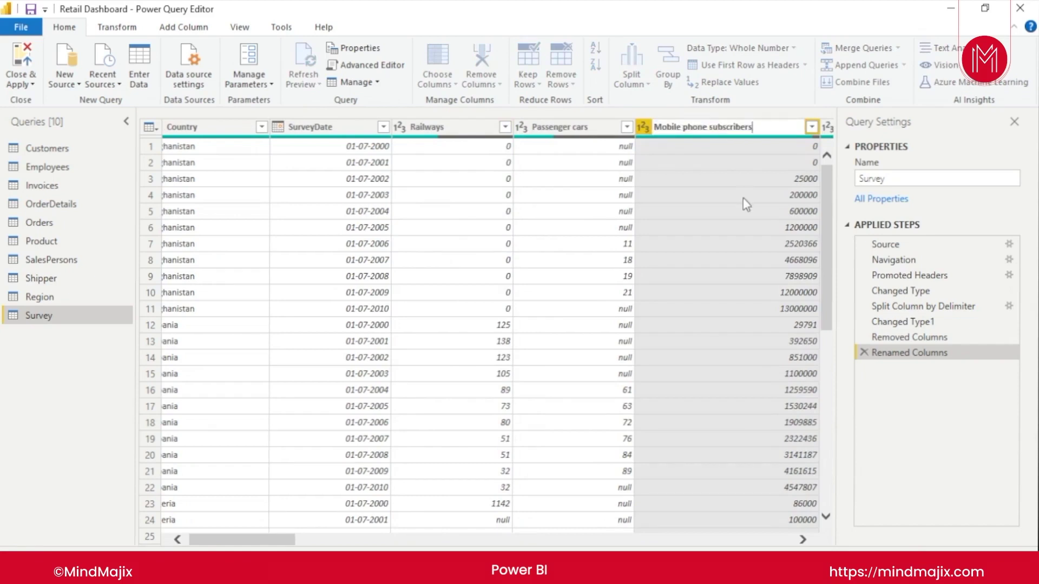
pyautogui.press('Return')
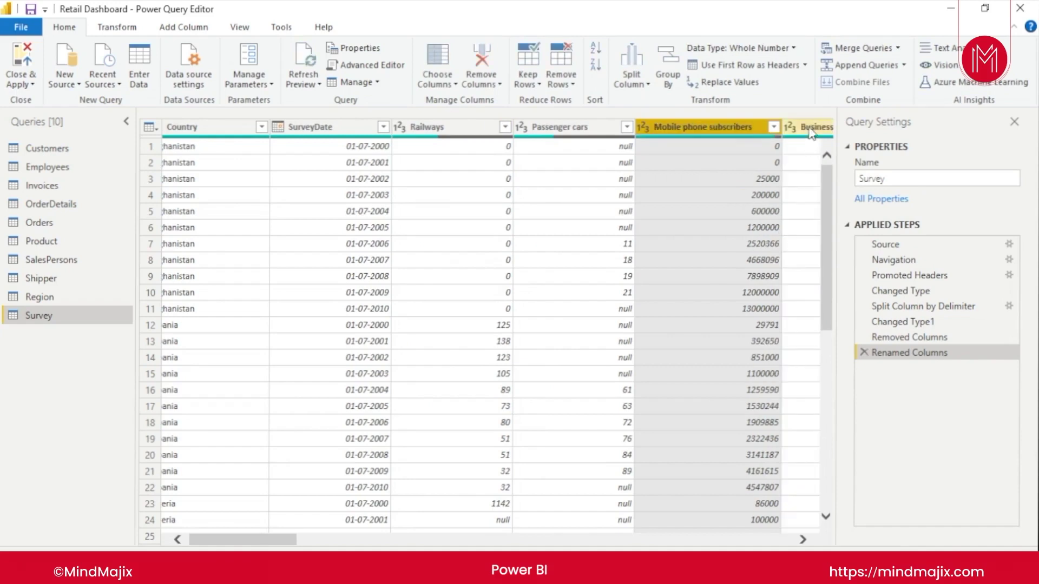
# Remove the Business prefix from the internet users column header in the Survey query
pyautogui.doubleClick(811, 133)
pyautogui.press('Escape')
pyautogui.doubleClick(768, 127)
pyautogui.press('Home')
pyautogui.press('Delete')
pyautogui.press('Delete')
pyautogui.press('Delete')
pyautogui.press('Delete')
pyautogui.press('Delete')
pyautogui.press('Delete')
pyautogui.press('Delete')
pyautogui.press('Delete')
pyautogui.press('Delete')
pyautogui.press('Delete')
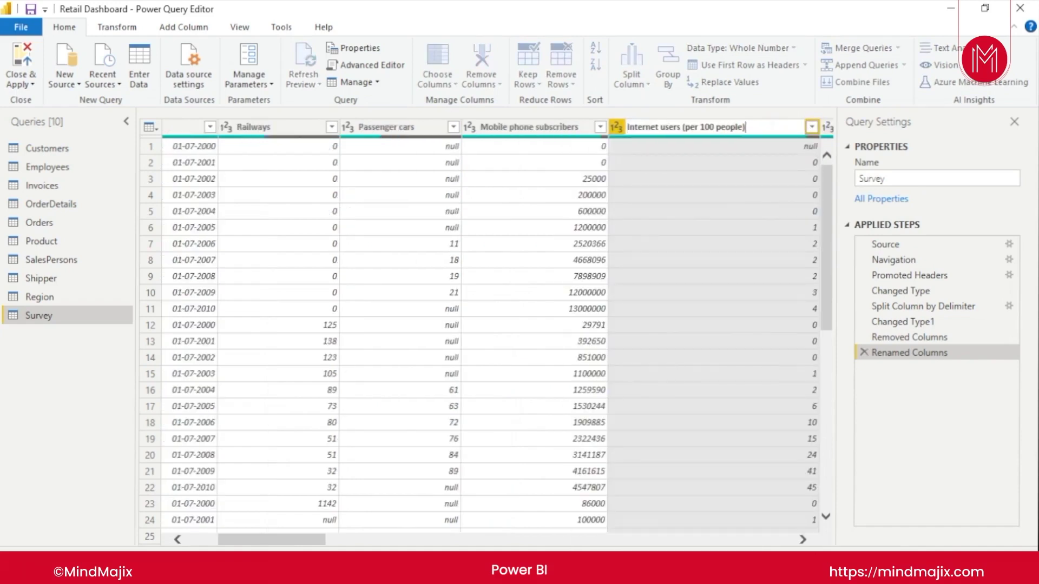
# Drop the "(per 100 people)" unit text from the same column header so it is named "Internet users"
pyautogui.press('BackSpace')
pyautogui.press('BackSpace')
pyautogui.press('BackSpace')
pyautogui.press('BackSpace')
pyautogui.press('BackSpace')
pyautogui.press('BackSpace')
pyautogui.press('BackSpace')
pyautogui.press('BackSpace')
pyautogui.press('BackSpace')
pyautogui.press('BackSpace')
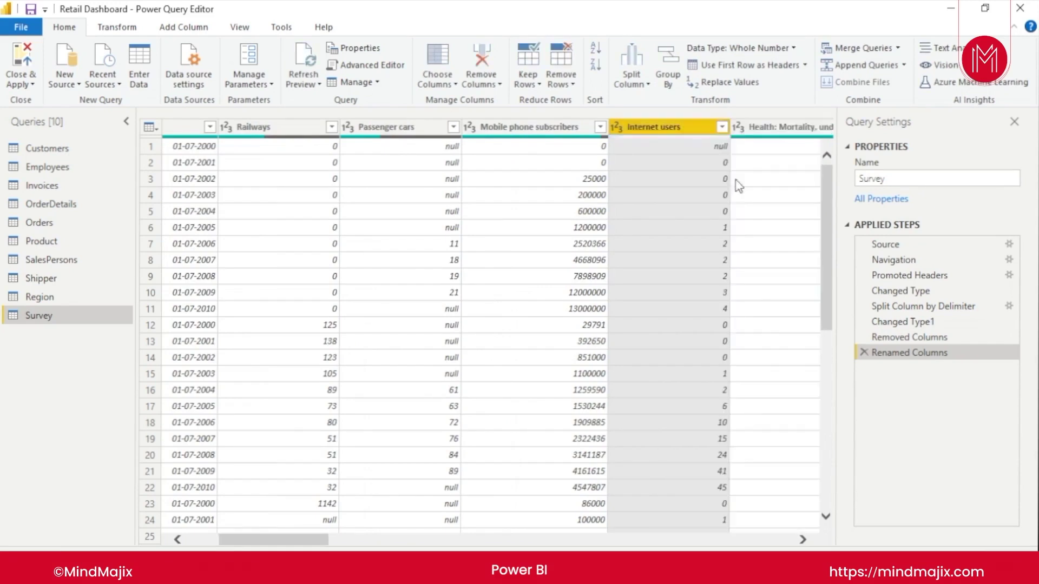
# Rename the Survey query's under-5 mortality column as "Mortality", removing the Health prefix and the unit text
pyautogui.press('Right')
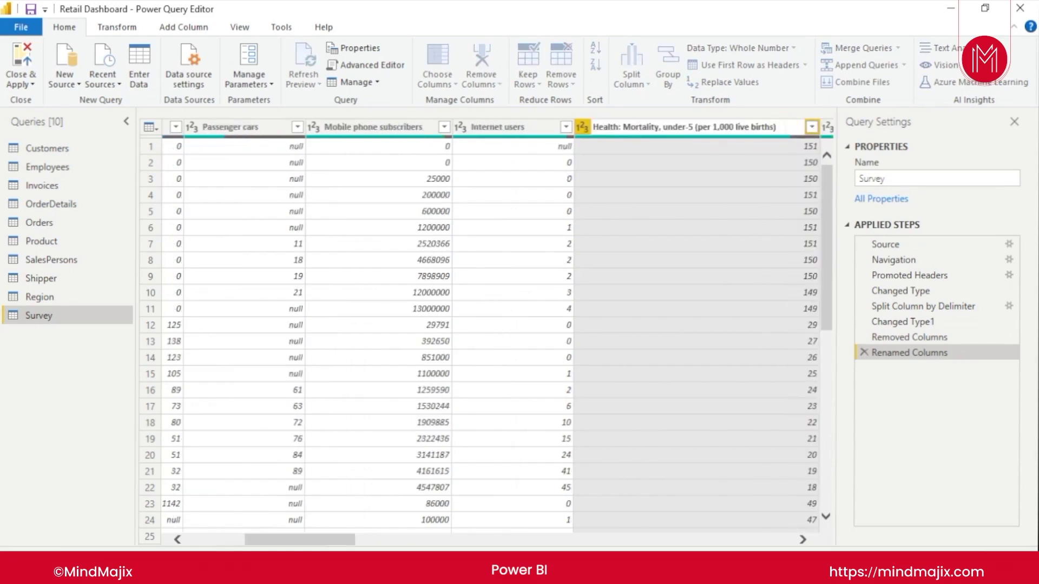
pyautogui.press('Return')
pyautogui.press('Right')
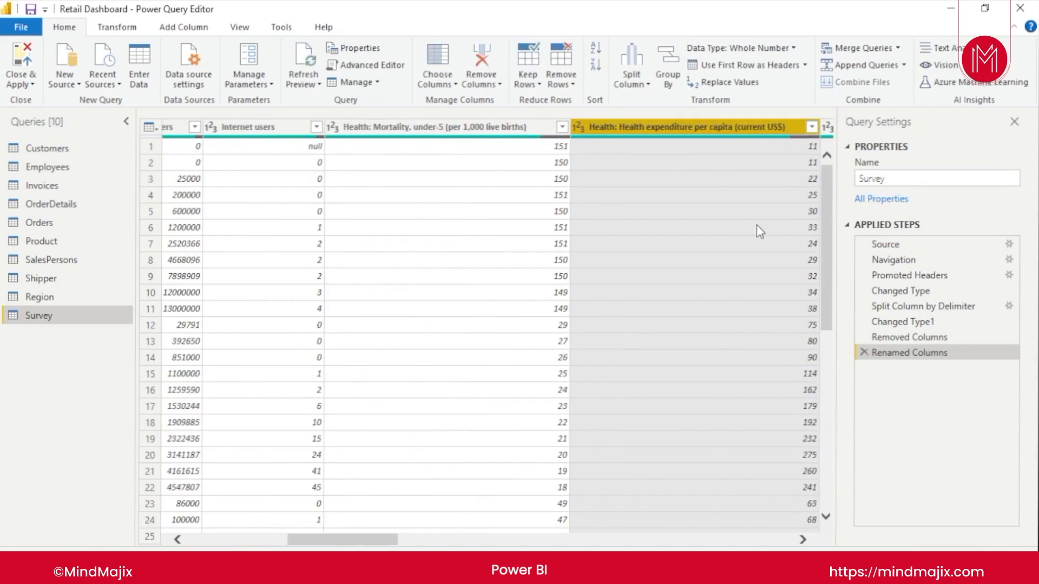
pyautogui.doubleClick(533, 128)
pyautogui.click(533, 128)
pyautogui.moveTo(525, 127); pyautogui.dragTo(417, 126)
pyautogui.press('BackSpace')
pyautogui.press('Home')
pyautogui.press('Delete')
pyautogui.press('Delete')
pyautogui.press('Delete')
pyautogui.press('Delete')
pyautogui.press('Delete')
pyautogui.press('Delete')
pyautogui.press('Delete')
pyautogui.press('Delete')
pyautogui.press('Return')
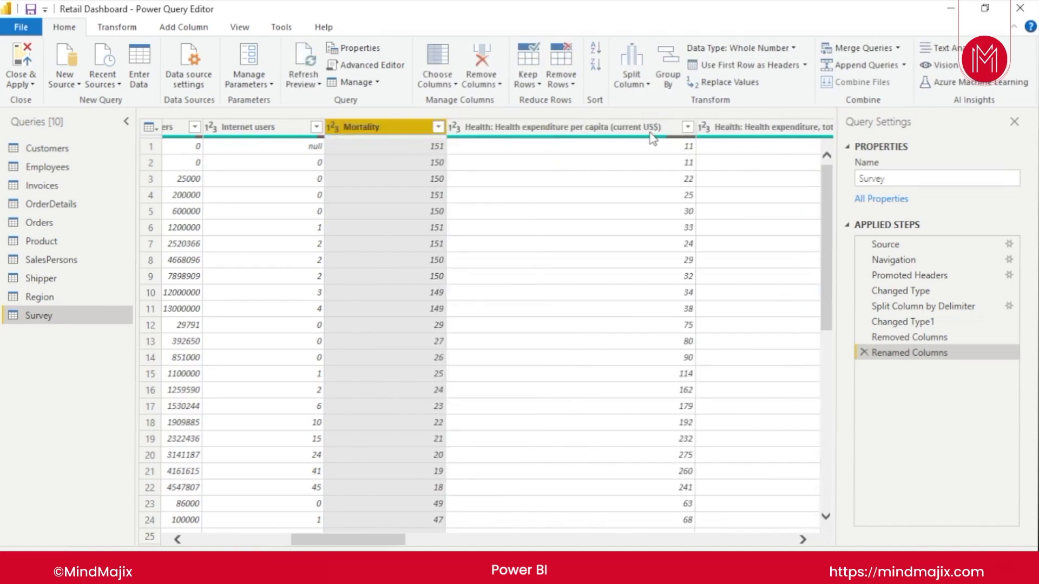
# Rename the health expenditure per capita (current US$) column as "Health expenditure per capita"
pyautogui.doubleClick(649, 127)
pyautogui.press('Delete')
pyautogui.press('Delete')
pyautogui.press('Delete')
pyautogui.press('Delete')
pyautogui.press('Delete')
pyautogui.press('Delete')
pyautogui.press('Delete')
pyautogui.press('Delete')
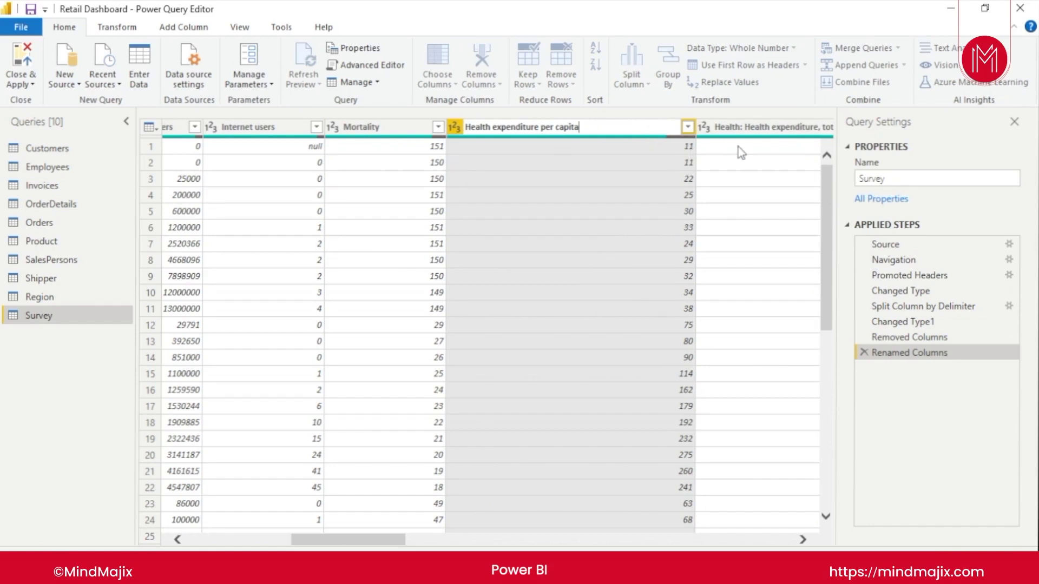
pyautogui.press('Return')
# Remove the "Health: Health expenditure, total (% GDP)" column from the Survey query
pyautogui.click(776, 128)
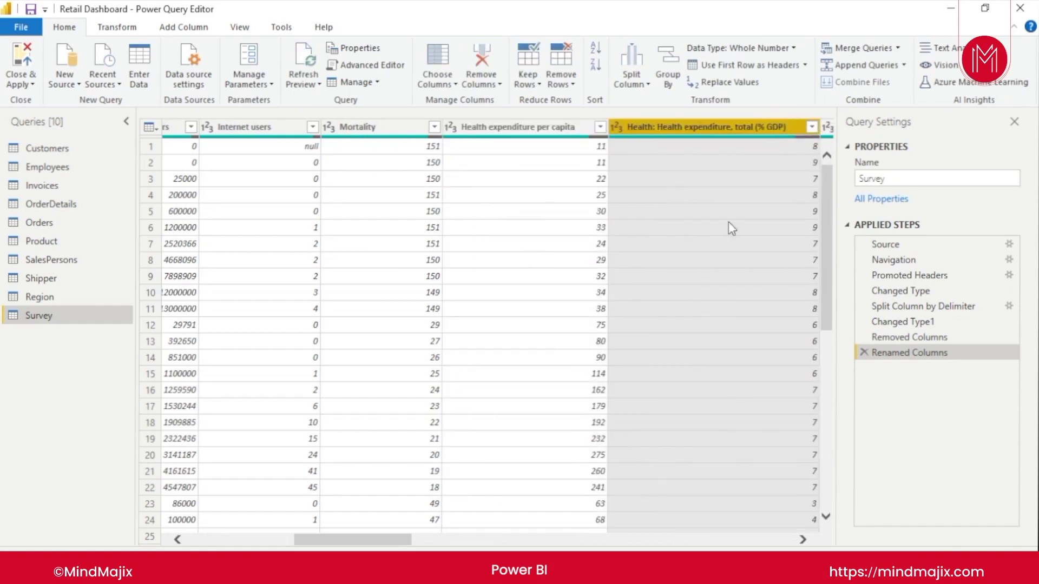
pyautogui.rightClick(710, 132)
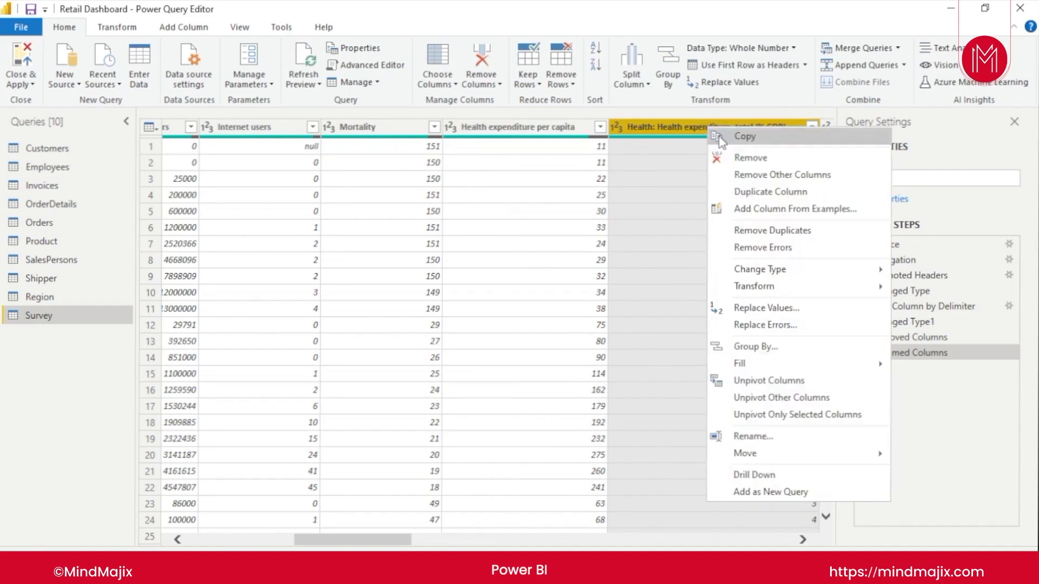
pyautogui.click(744, 160)
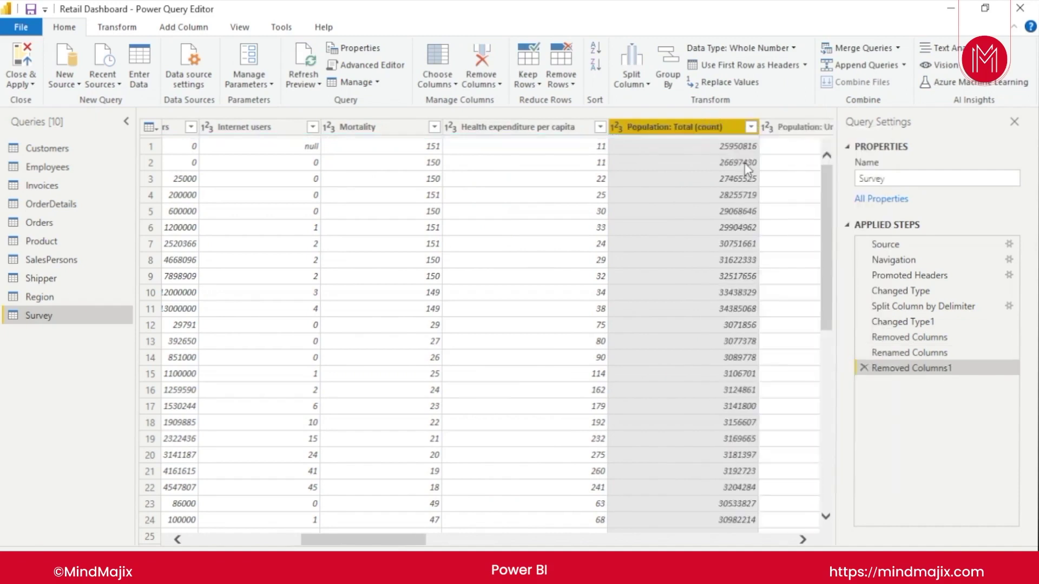
# Rename the "Population: Total (count)" column as "Total Population"
pyautogui.doubleClick(698, 128)
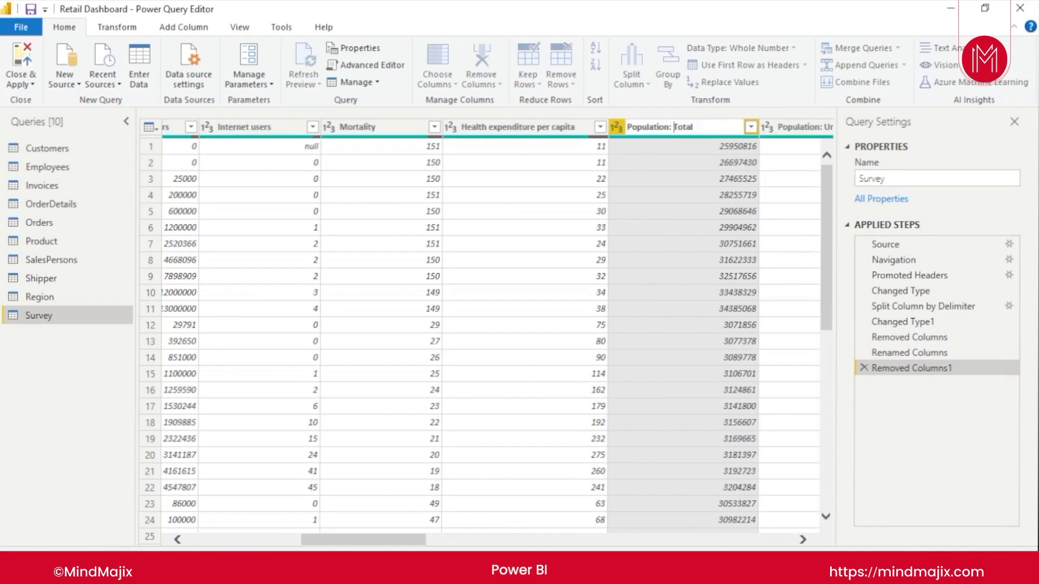
pyautogui.hotkey('ctrl', 'shift', 'Left')
pyautogui.hotkey('ctrl', 'x')
pyautogui.press('Home')
pyautogui.hotkey('ctrl', 'v')
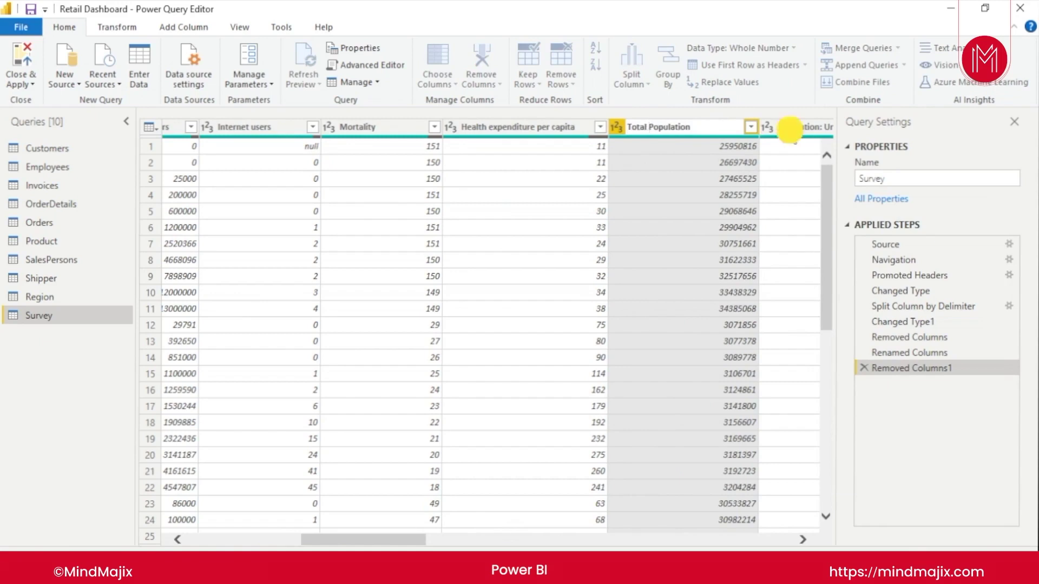
pyautogui.press('Return')
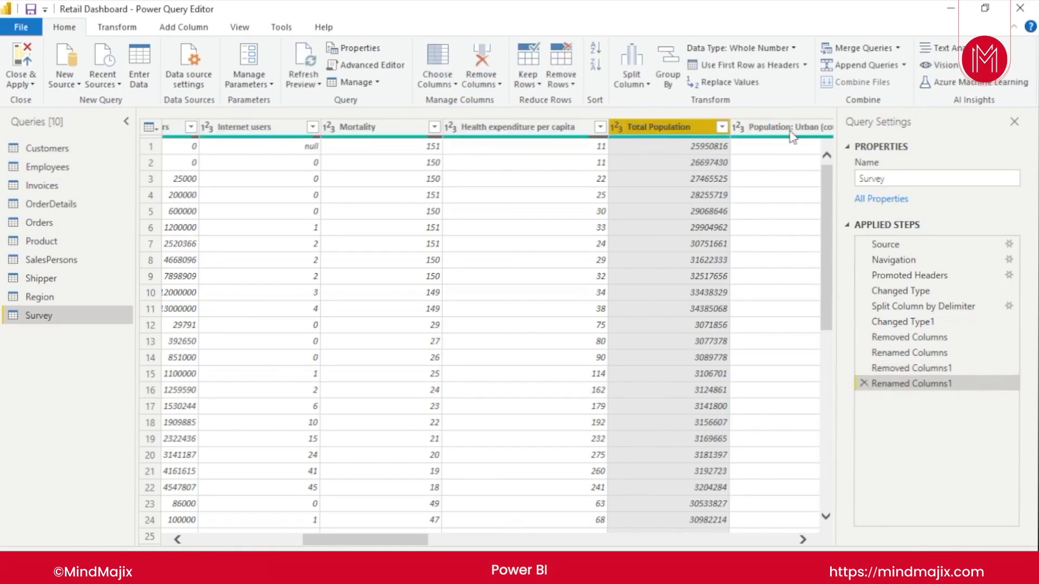
# Rename the "Population: Urban (count)" column as "Urban Population"
pyautogui.click(790, 133)
pyautogui.doubleClick(790, 133)
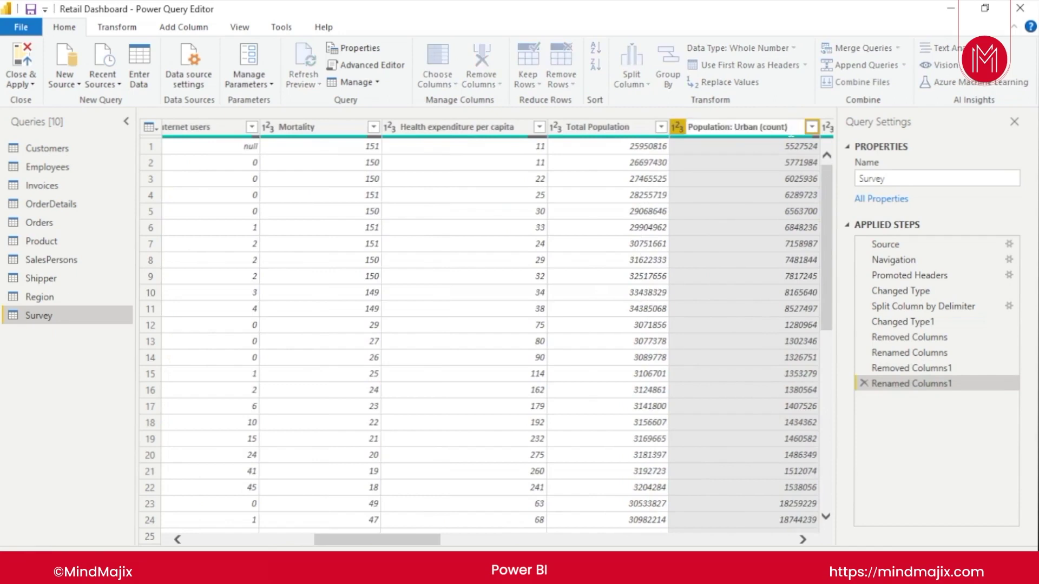
pyautogui.hotkey('shift', 'Left')
pyautogui.hotkey('shift', 'Left')
pyautogui.hotkey('shift', 'Left')
pyautogui.hotkey('shift', 'Left')
pyautogui.hotkey('ctrl', 'x')
pyautogui.press('BackSpace')
pyautogui.press('BackSpace')
pyautogui.press('Home')
pyautogui.hotkey('ctrl', 'v')
pyautogui.press('Return')
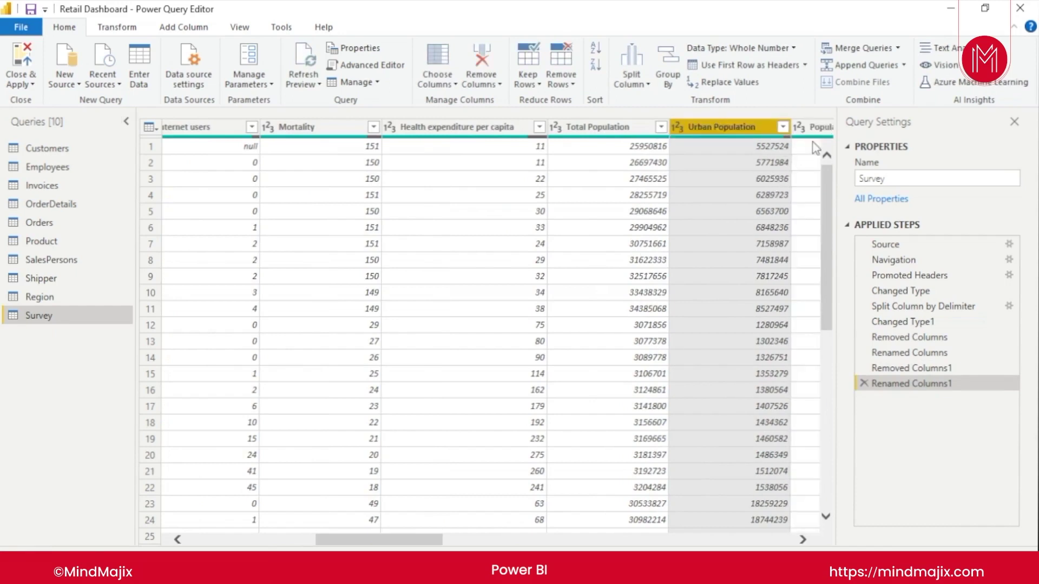
# Shorten the crude birth rate column header to "Population:: Birth rate" by deleting the text that follows it
pyautogui.click(812, 127)
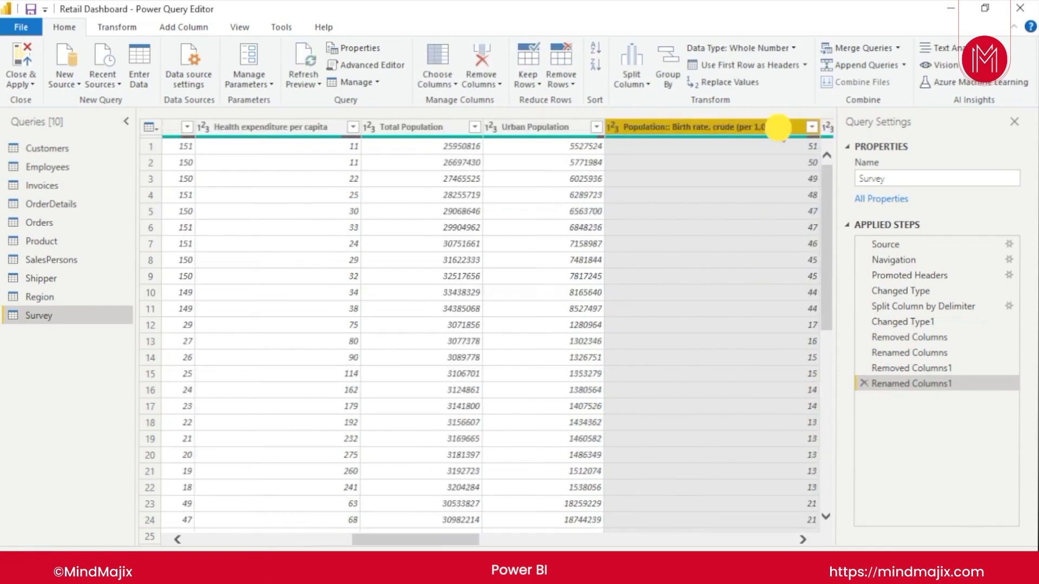
pyautogui.doubleClick(779, 127)
pyautogui.press('End')
pyautogui.press('BackSpace')
pyautogui.press('BackSpace')
pyautogui.press('BackSpace')
pyautogui.press('BackSpace')
pyautogui.press('BackSpace')
pyautogui.press('BackSpace')
pyautogui.press('BackSpace')
pyautogui.press('BackSpace')
pyautogui.press('BackSpace')
pyautogui.press('BackSpace')
pyautogui.press('BackSpace')
pyautogui.press('BackSpace')
pyautogui.press('BackSpace')
pyautogui.press('BackSpace')
pyautogui.press('BackSpace')
pyautogui.press('BackSpace')
pyautogui.press('BackSpace')
pyautogui.press('BackSpace')
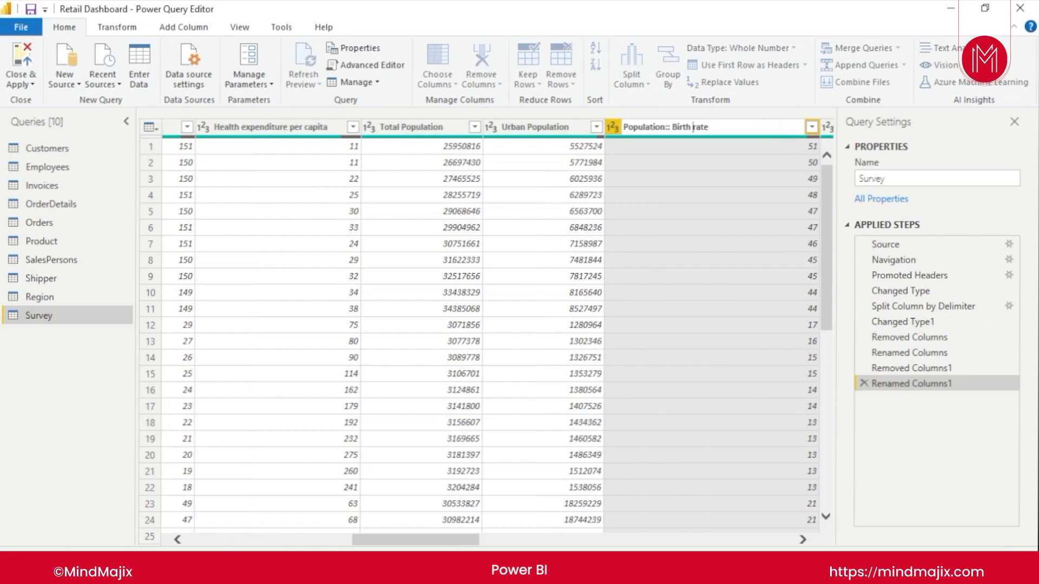
pyautogui.press('Return')
pyautogui.click(778, 128)
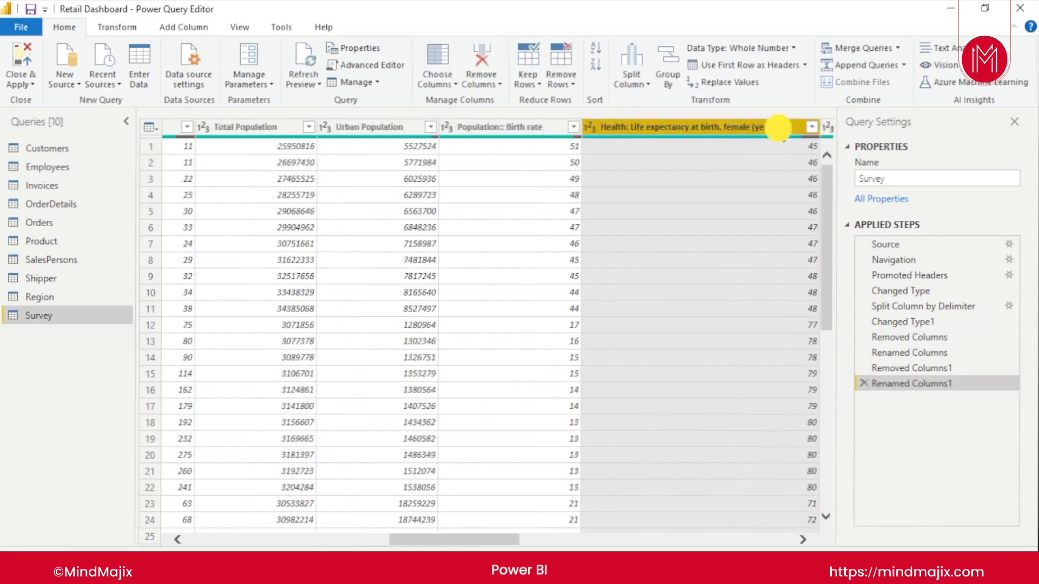
pyautogui.doubleClick(779, 129)
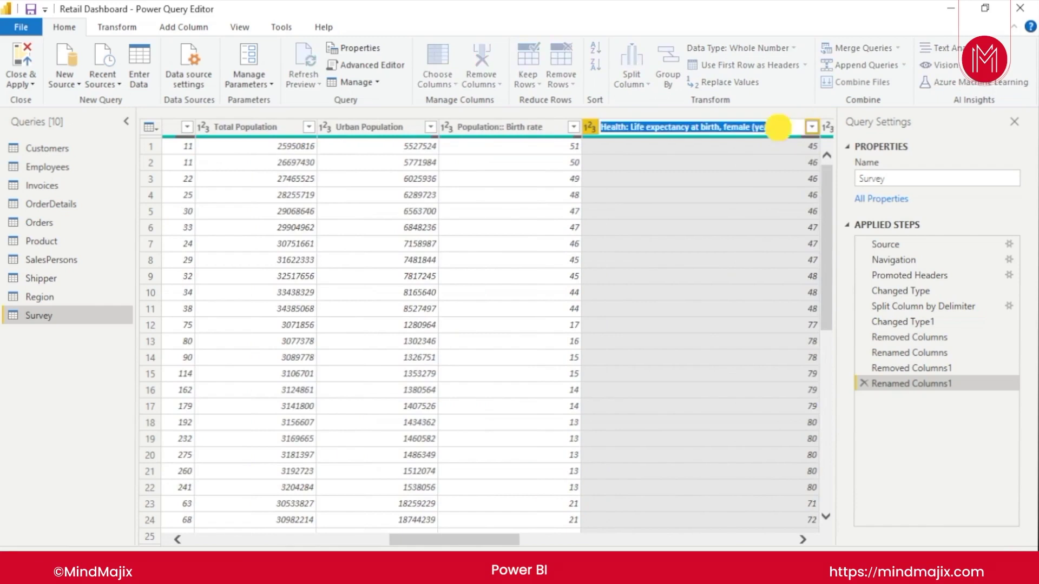
pyautogui.press('End')
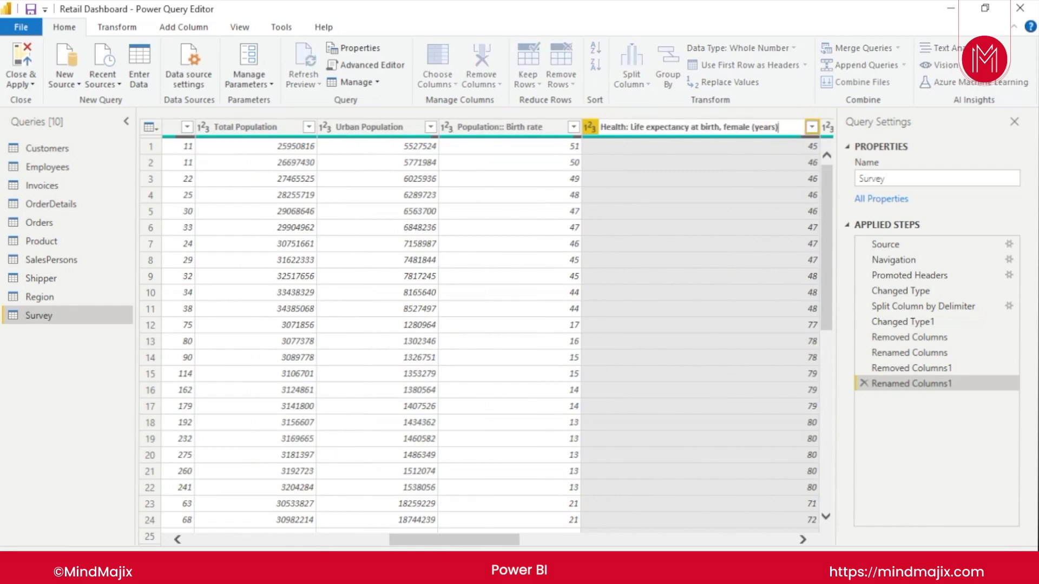
pyautogui.press('Return')
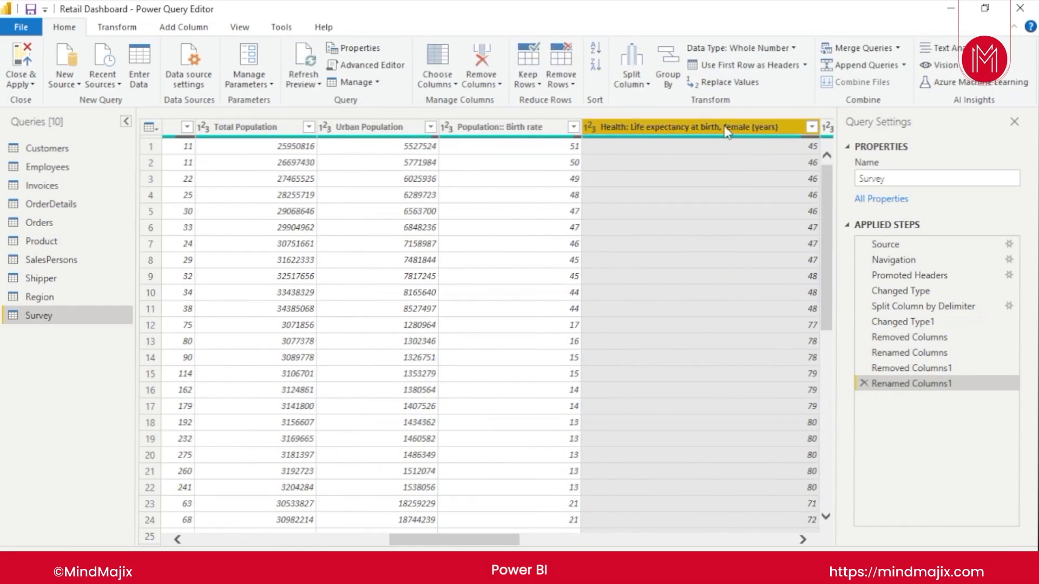
# Look through the remaining Survey columns on life expectancy, population age groups and GDP
pyautogui.click(760, 163)
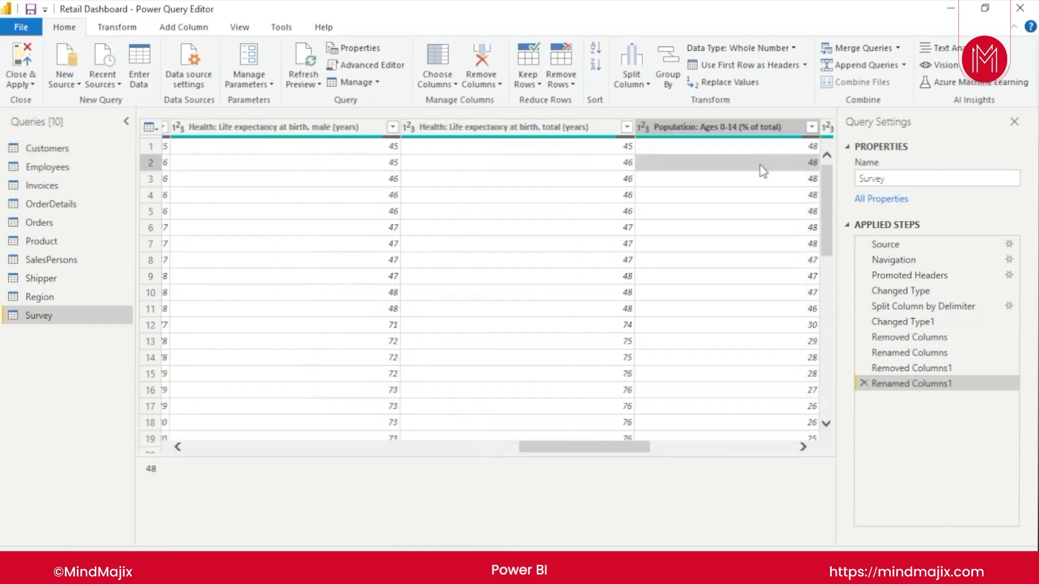
pyautogui.press('Right')
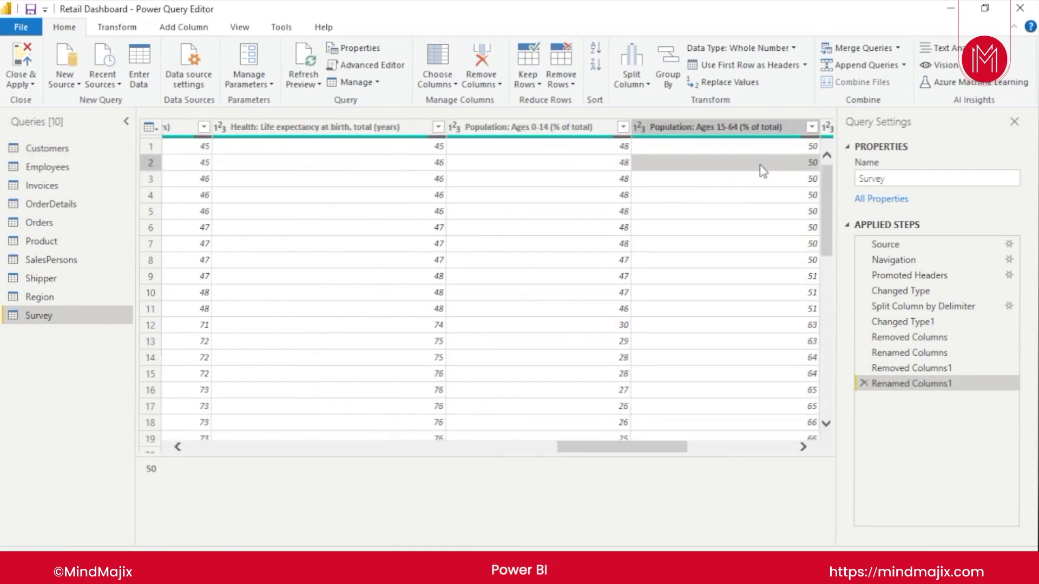
pyautogui.doubleClick(608, 127)
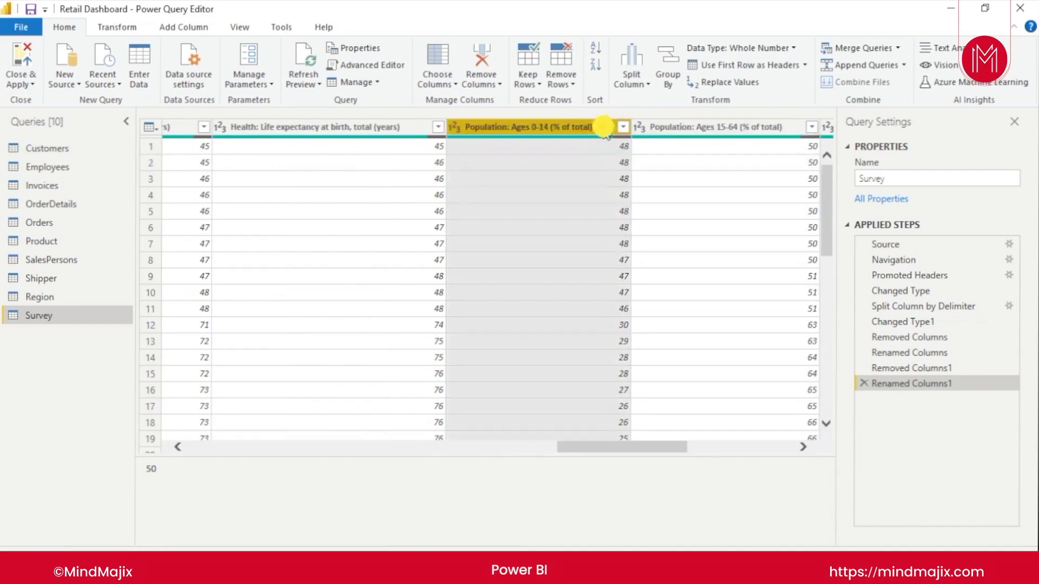
pyautogui.click(607, 127)
pyautogui.click(658, 209)
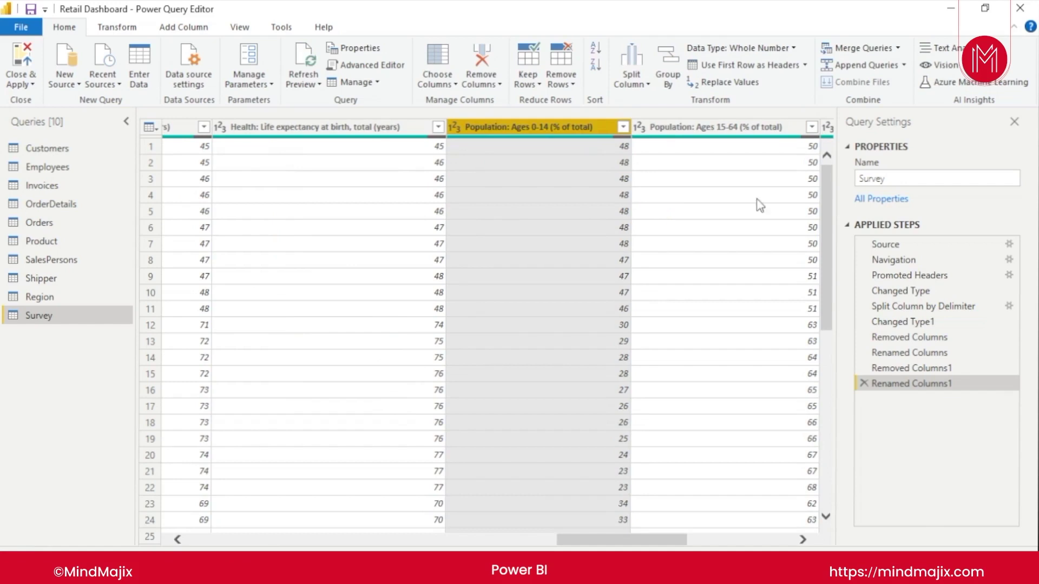
pyautogui.press('Right')
pyautogui.press('Right')
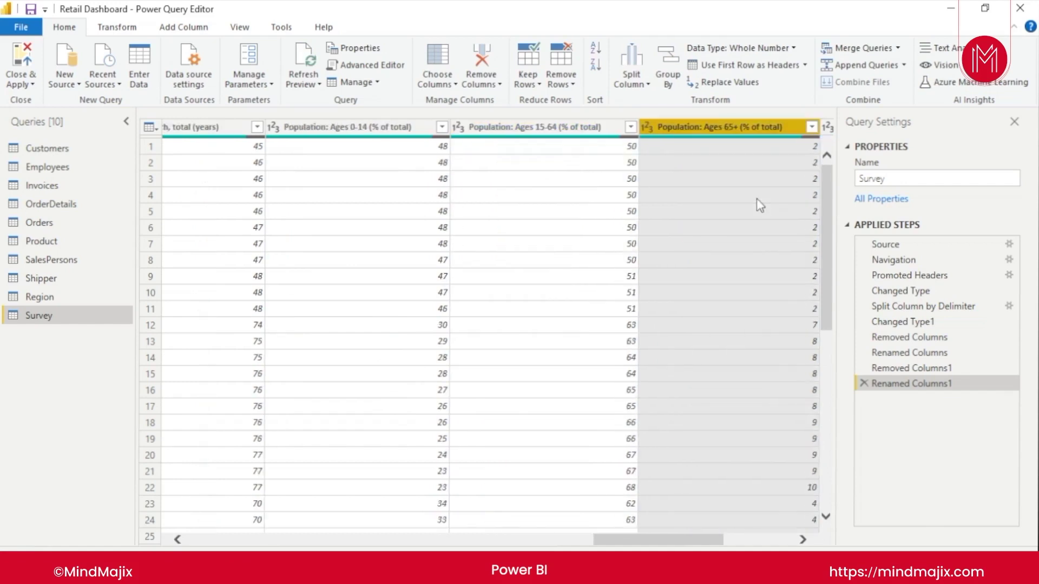
pyautogui.press('Right')
pyautogui.press('Right')
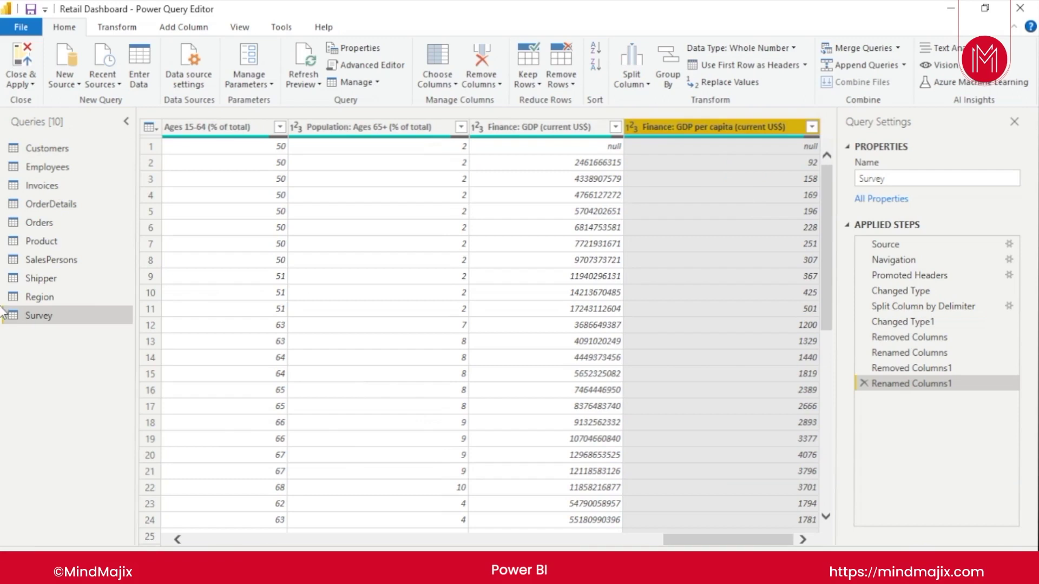
# Apply the query changes to the Retail Dashboard model and close the Power Query Editor
pyautogui.click(24, 56)
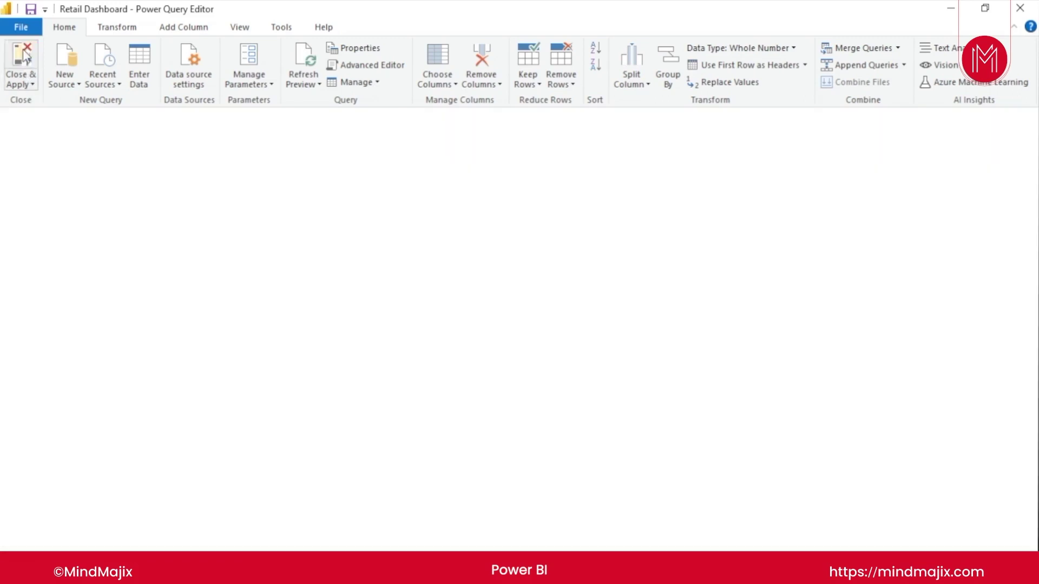
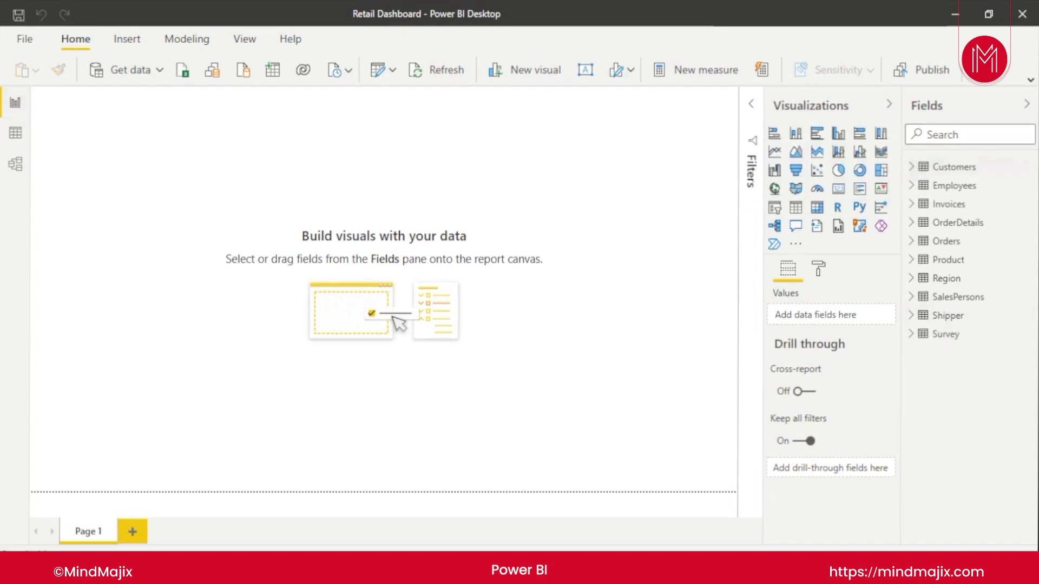
# Show the Orders table in Data view and expand its list of fields to review them
pyautogui.click(16, 135)
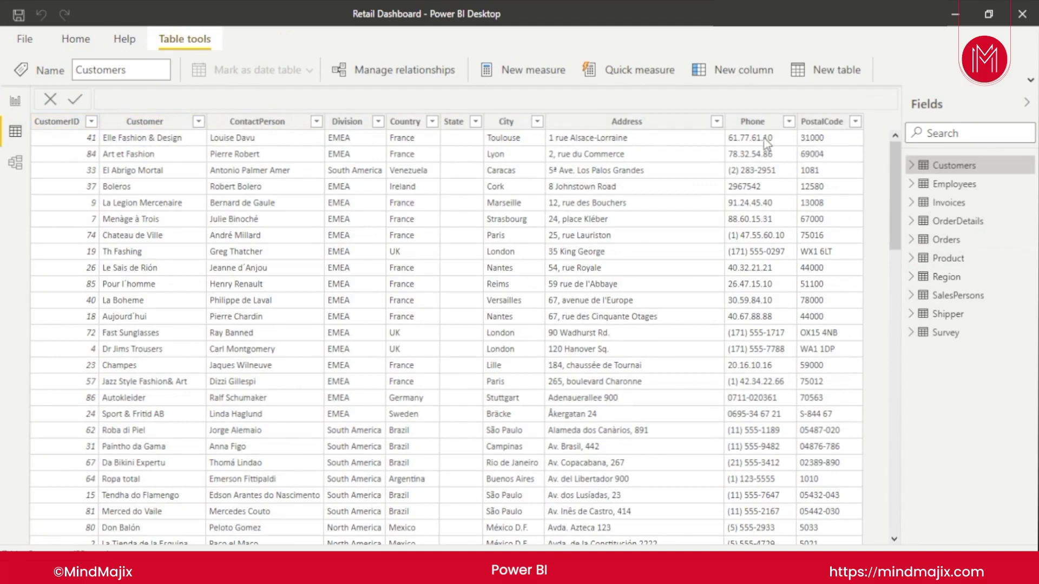
pyautogui.click(952, 240)
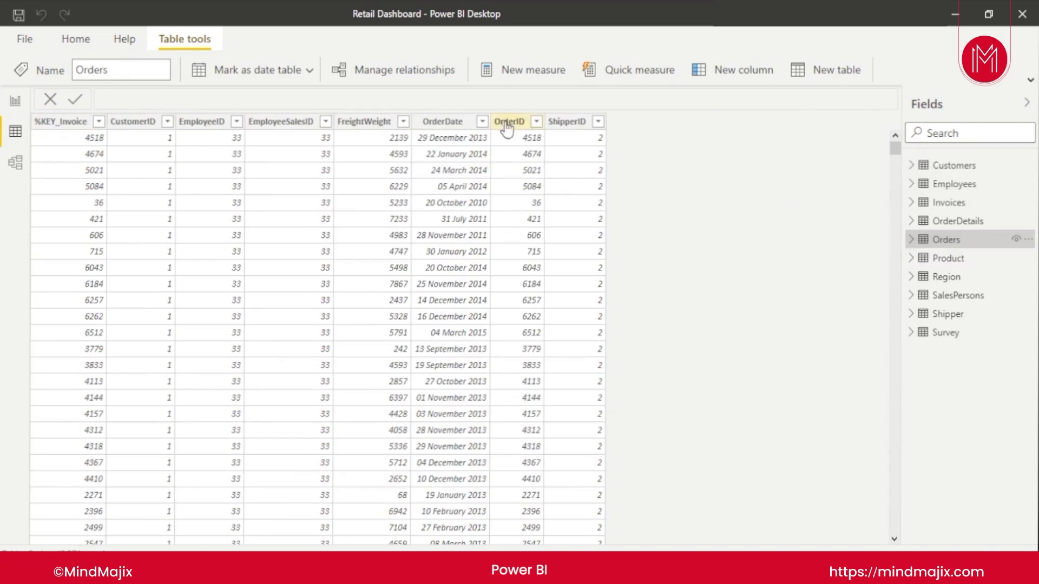
pyautogui.click(948, 240)
pyautogui.moveTo(966, 373); pyautogui.dragTo(975, 259)
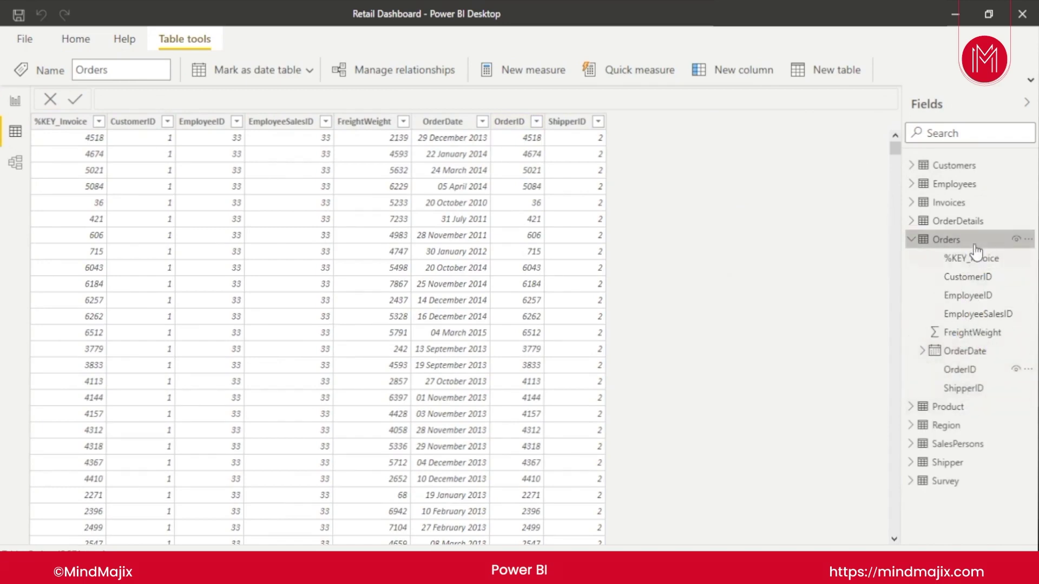
# Reopen the Power Query Editor from the report and display the OrderDate, OrderID and ShipperID columns of the Orders query
pyautogui.click(15, 101)
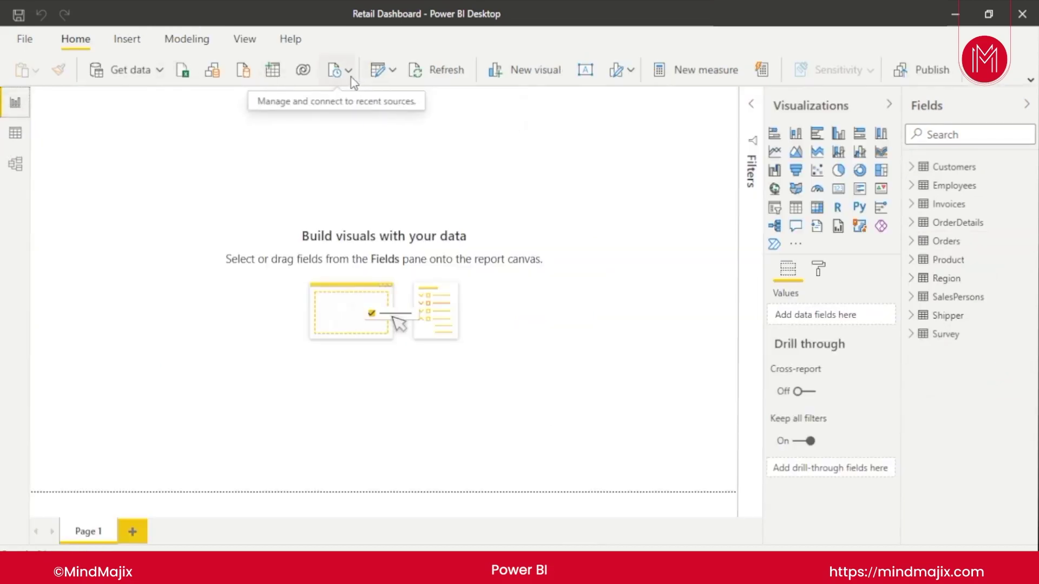
pyautogui.click(378, 70)
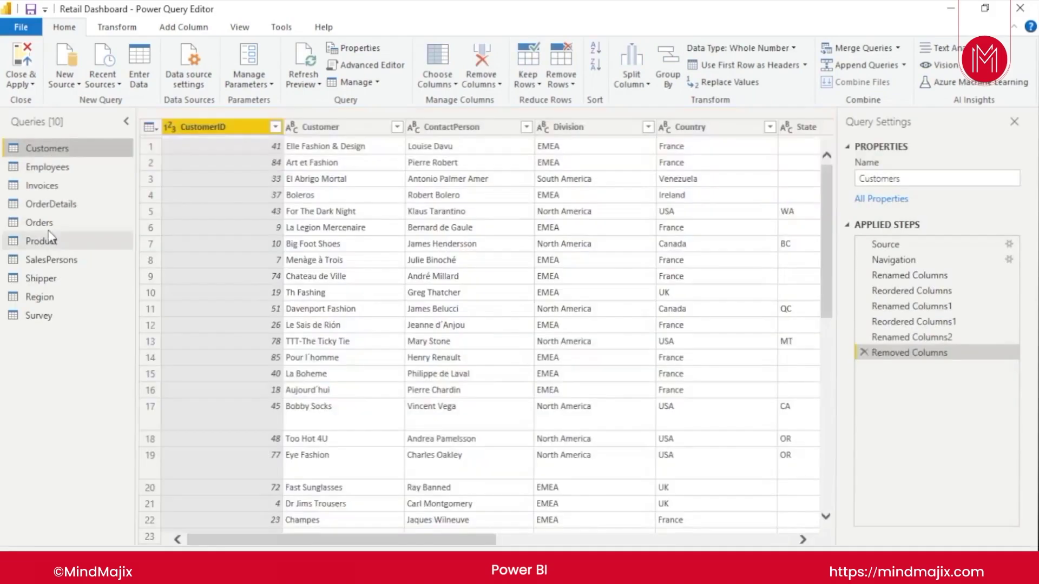
pyautogui.click(45, 223)
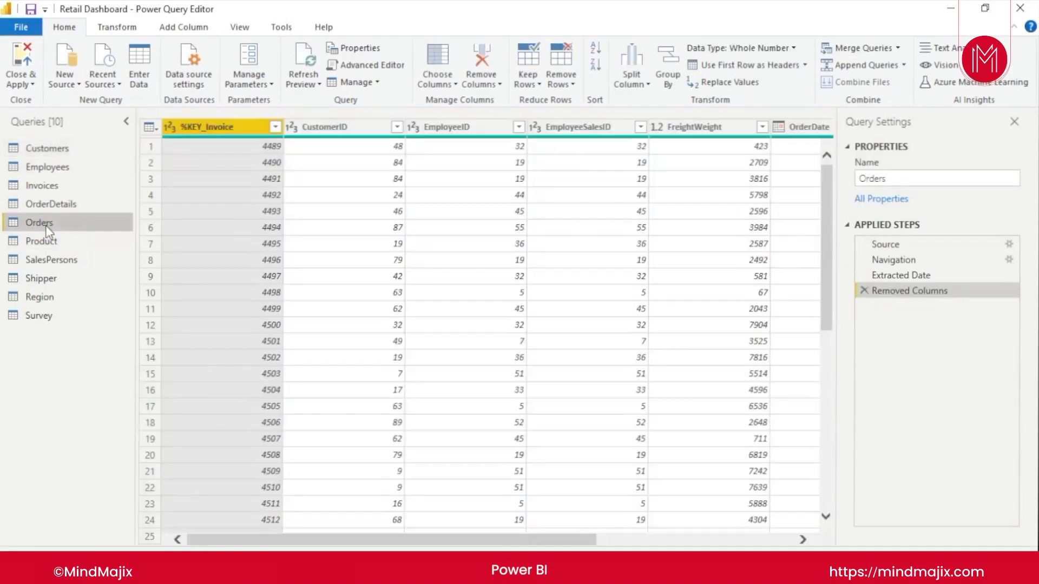
pyautogui.click(784, 539)
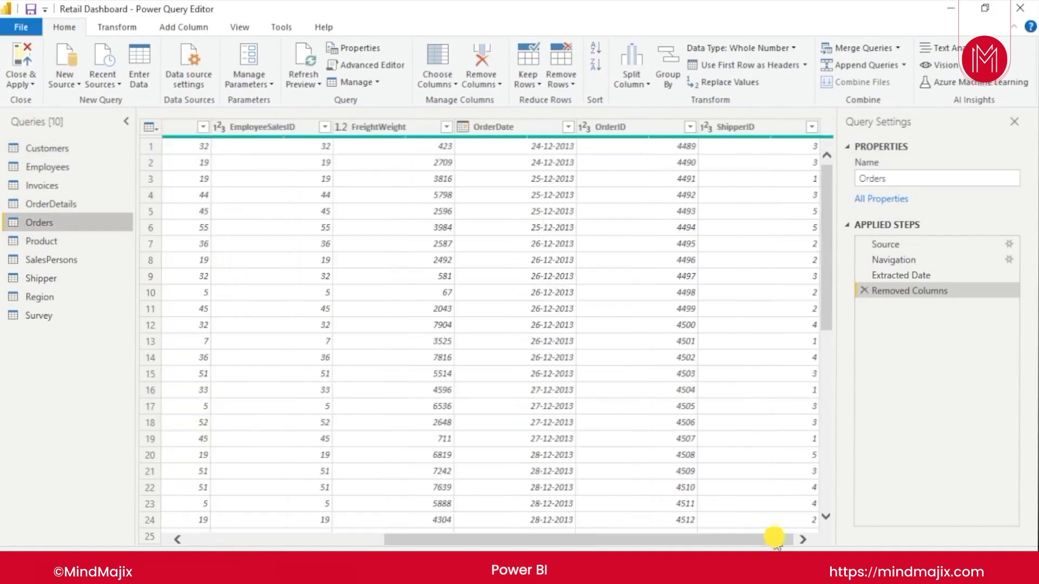
# Move the OrderID column to the first position in the Orders query, glancing at the Invoices query for comparison
pyautogui.moveTo(639, 128); pyautogui.dragTo(146, 125)
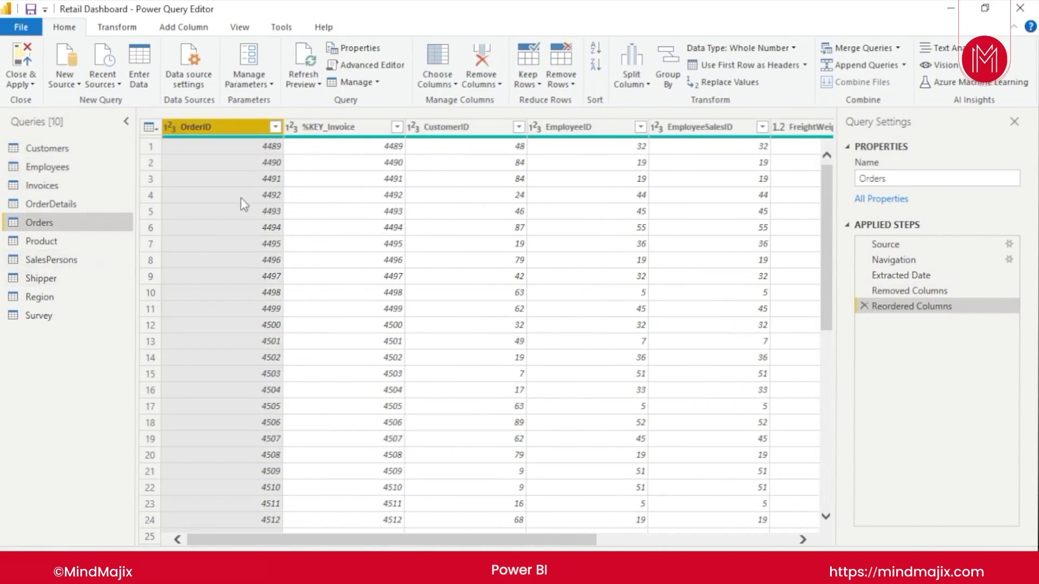
pyautogui.click(50, 190)
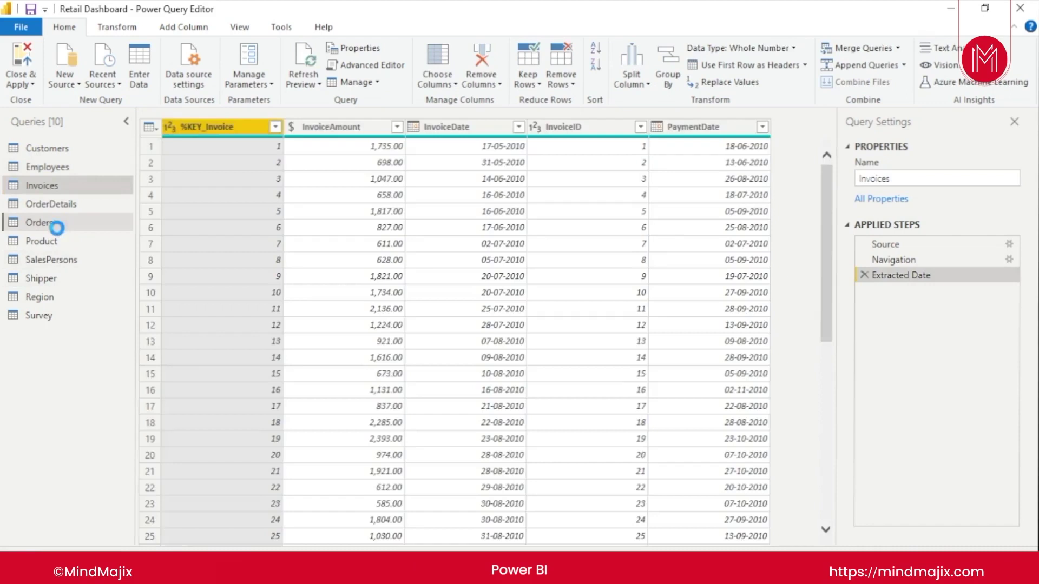
pyautogui.click(38, 222)
# Rename the FreightWeight column of the Orders query to OrderWeight
pyautogui.moveTo(522, 539); pyautogui.dragTo(598, 535)
pyautogui.moveTo(647, 530); pyautogui.dragTo(659, 531)
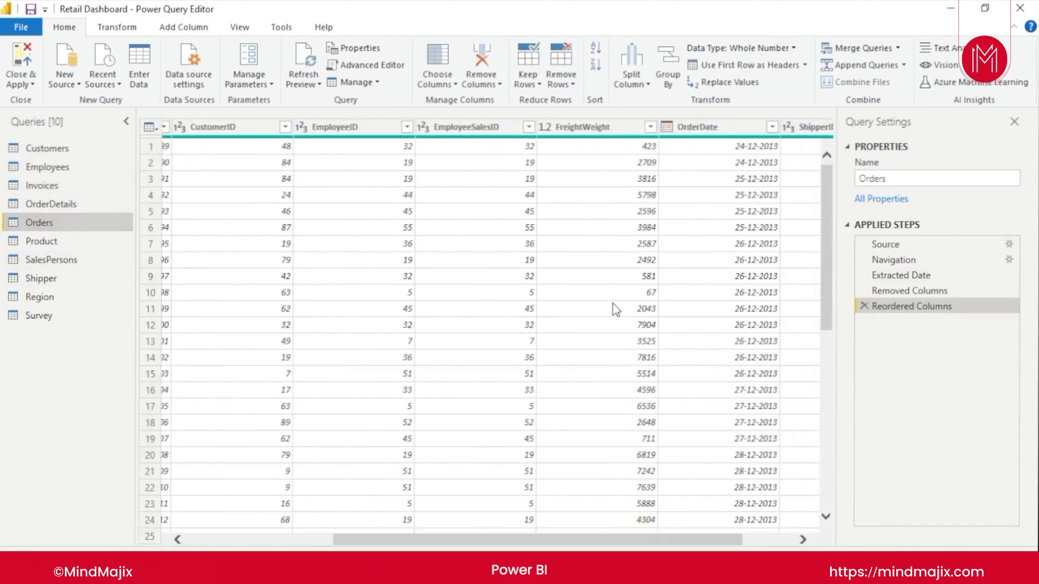
pyautogui.click(587, 129)
pyautogui.press('BackSpace')
pyautogui.press('BackSpace')
pyautogui.press('BackSpace')
pyautogui.press('BackSpace')
pyautogui.press('BackSpace')
pyautogui.press('BackSpace')
pyautogui.press('BackSpace')
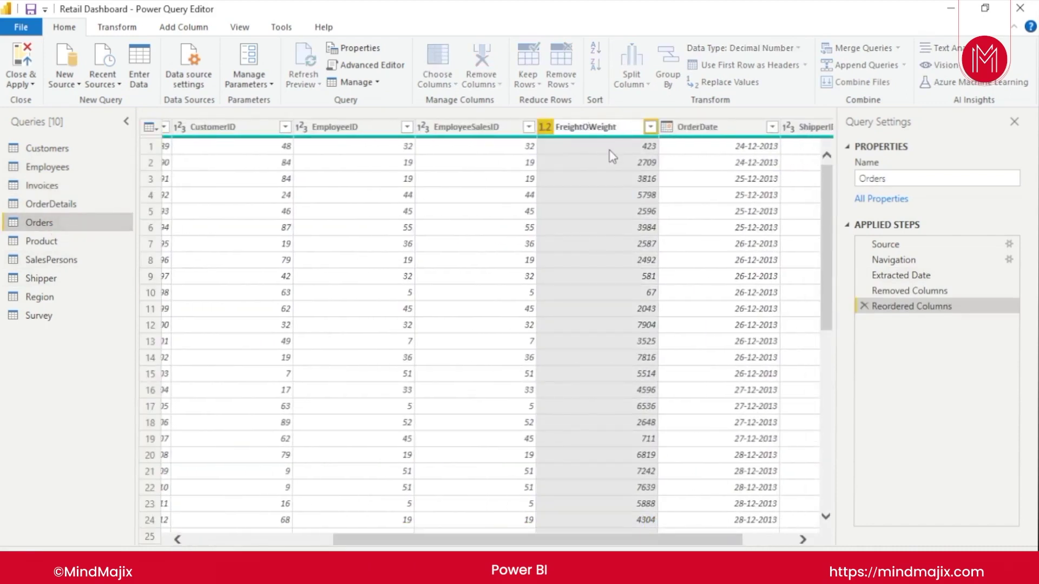
pyautogui.write('Order')
pyautogui.click(679, 265)
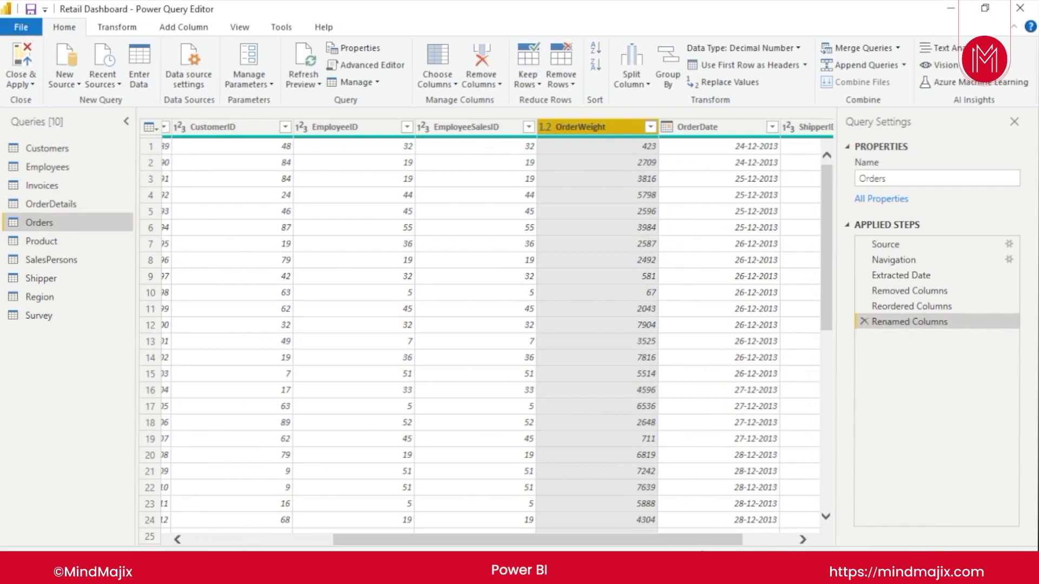
pyautogui.moveTo(725, 539); pyautogui.dragTo(775, 538)
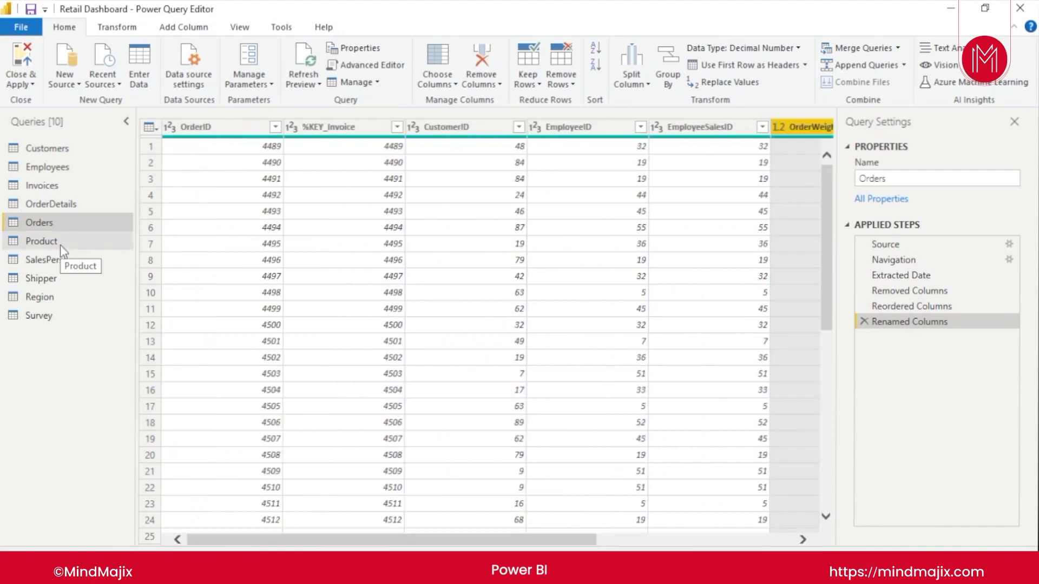
# Go through the Product, SalesPersons, Employees, Customers, Region and Survey queries to check their columns
pyautogui.click(60, 244)
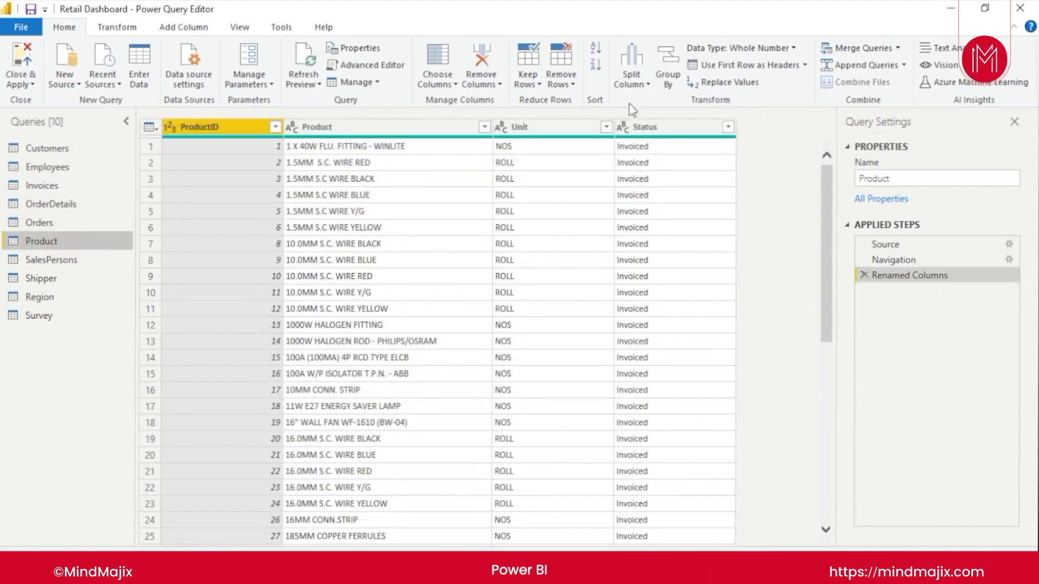
pyautogui.click(41, 259)
pyautogui.click(53, 170)
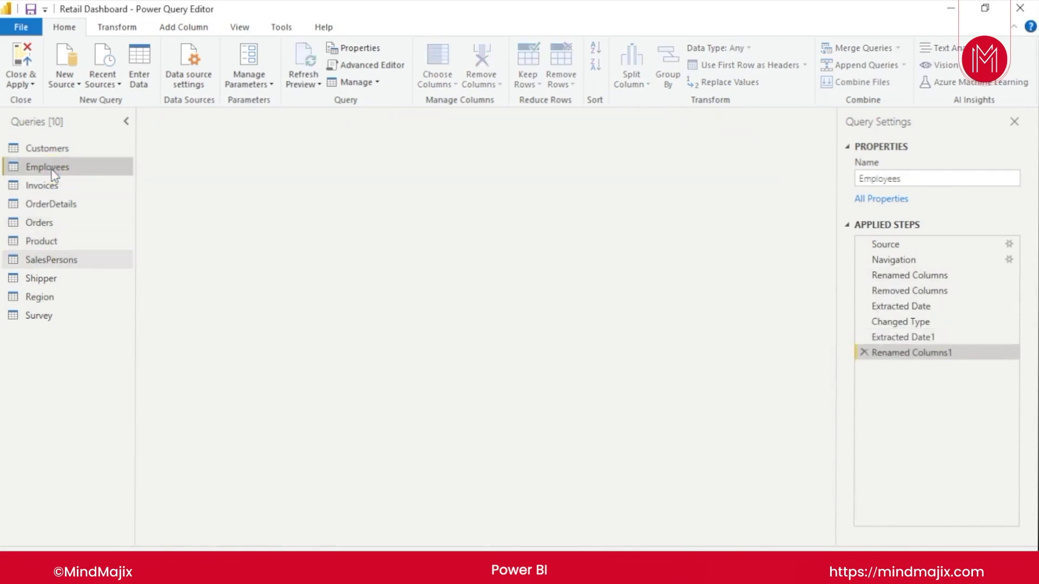
pyautogui.click(55, 148)
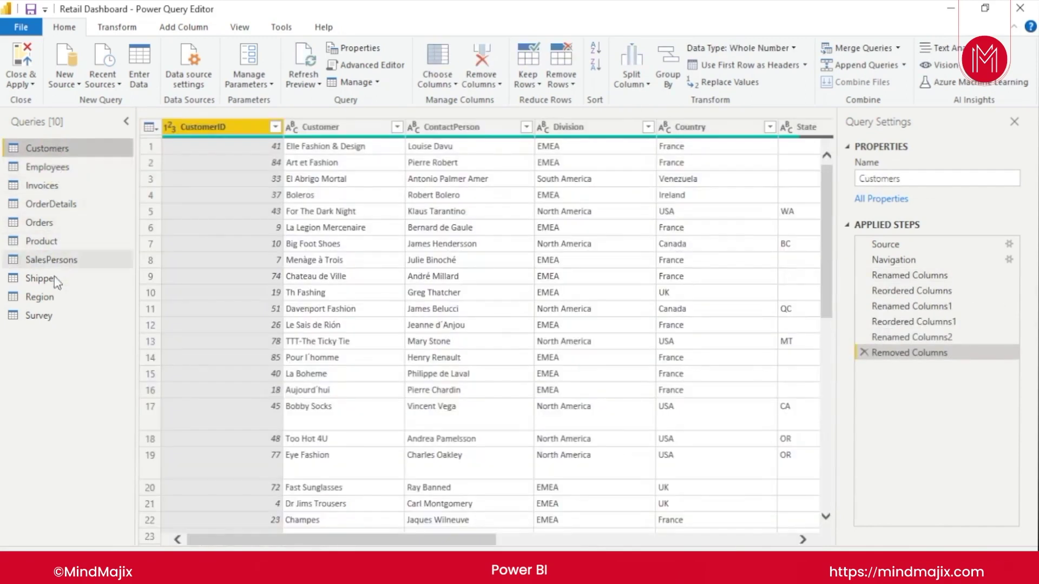
pyautogui.click(39, 297)
pyautogui.click(46, 316)
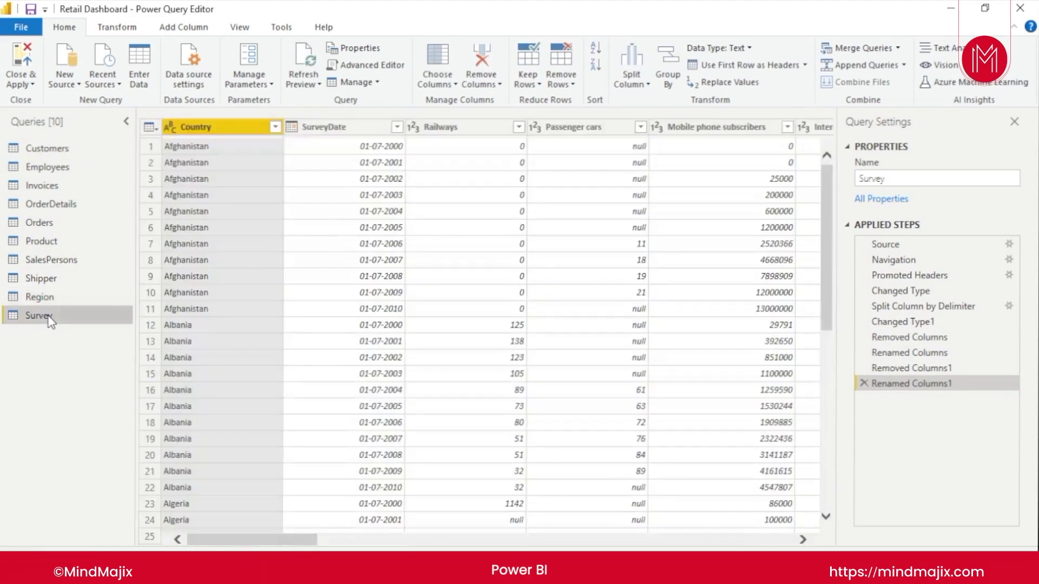
pyautogui.click(54, 148)
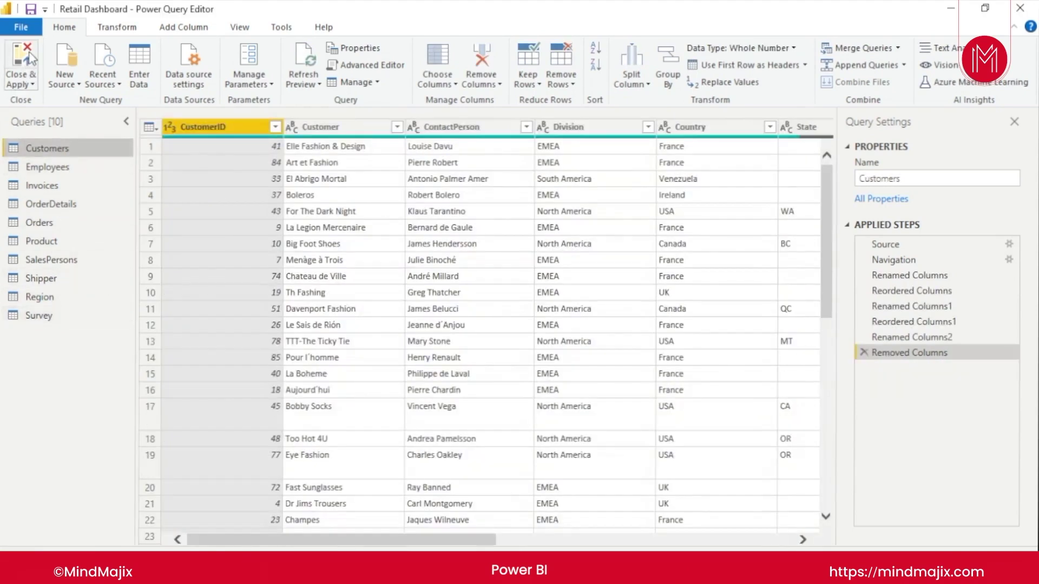
# Close the Power Query Editor and apply the pending changes to the report's model
pyautogui.click(30, 59)
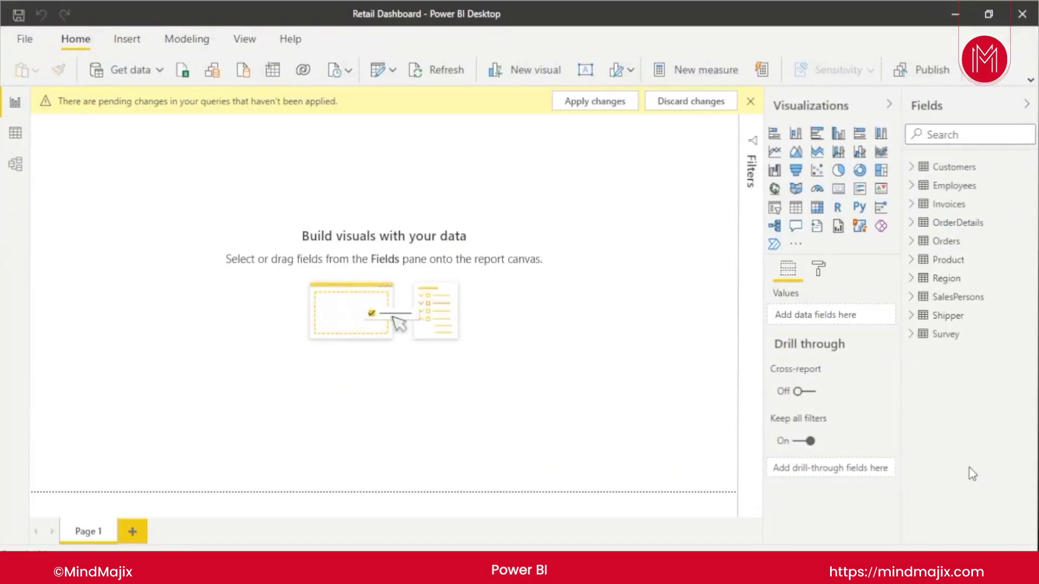
pyautogui.click(598, 102)
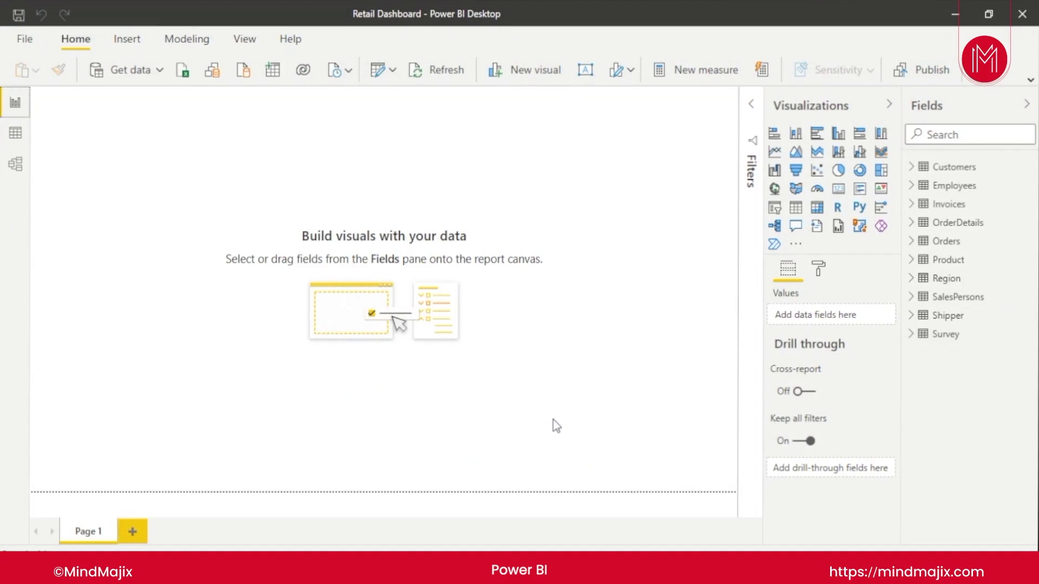
# Show the Model view and collapse the Properties and Fields panes to enlarge the diagram
pyautogui.click(15, 163)
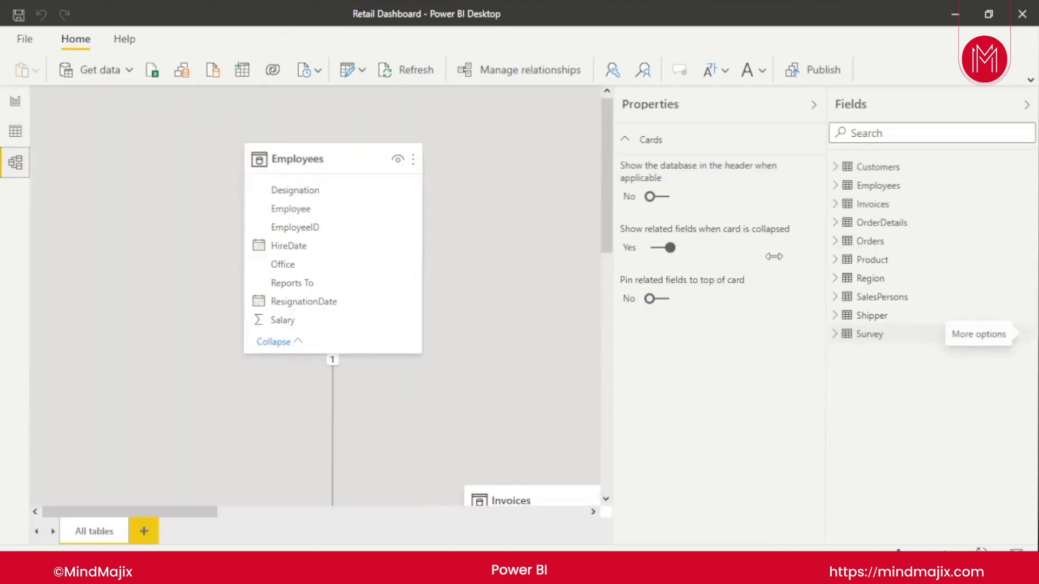
pyautogui.click(813, 105)
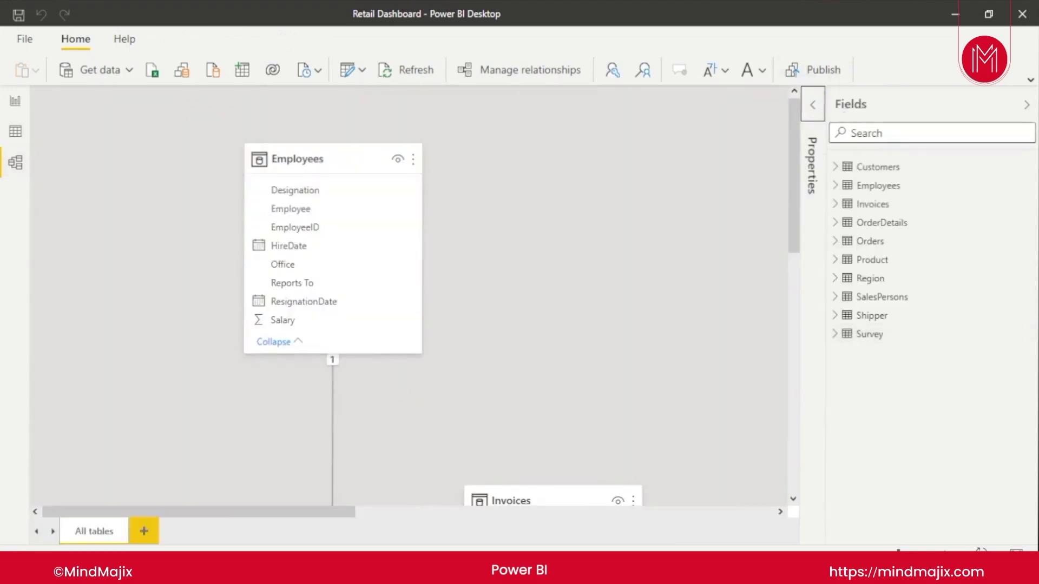
pyautogui.click(1026, 106)
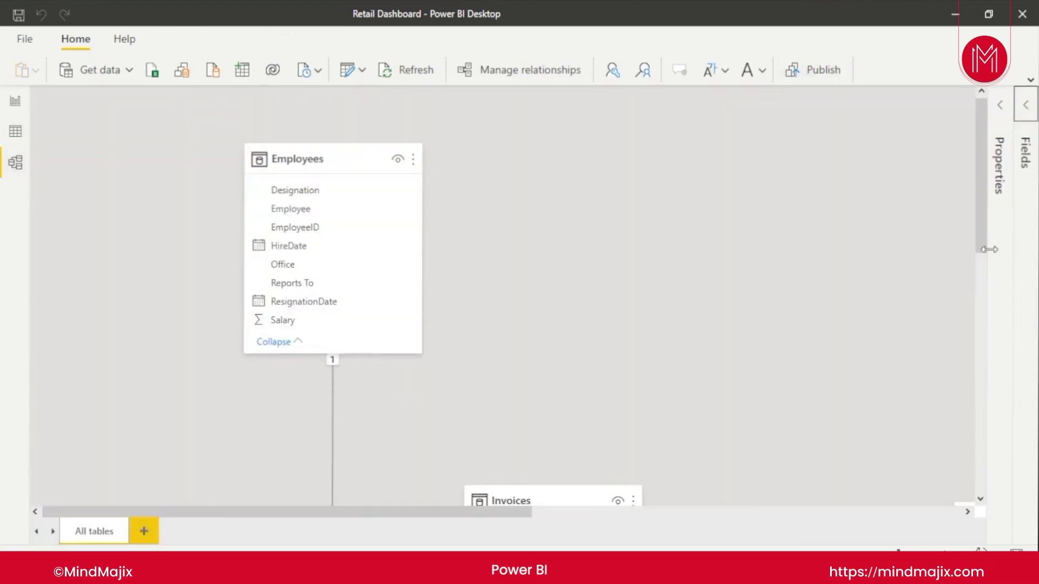
# Move the Employees table nearer to Orders and the Product table nearer to OrderDetails in the model diagram
pyautogui.moveTo(980, 233); pyautogui.dragTo(987, 276)
pyautogui.moveTo(343, 116); pyautogui.dragTo(260, 344)
pyautogui.moveTo(974, 216); pyautogui.dragTo(986, 347)
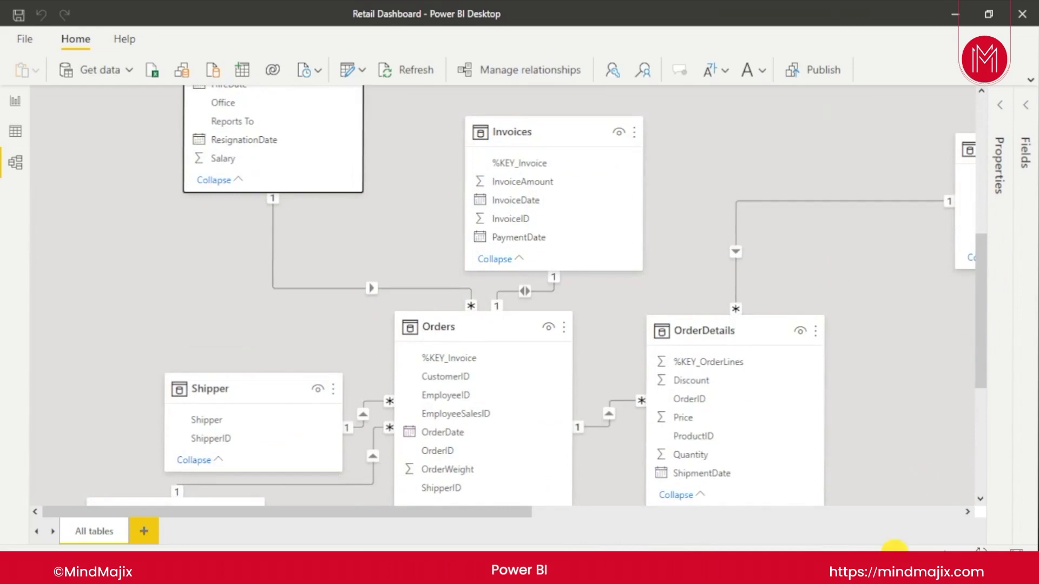
pyautogui.moveTo(893, 549); pyautogui.dragTo(889, 550)
pyautogui.moveTo(777, 180); pyautogui.dragTo(678, 188)
# Move the Region table beside OrderDetails and place the Customers table just below Shipper in the model diagram
pyautogui.moveTo(982, 315); pyautogui.dragTo(983, 403)
pyautogui.moveTo(570, 512); pyautogui.dragTo(699, 507)
pyautogui.moveTo(836, 176); pyautogui.dragTo(556, 228)
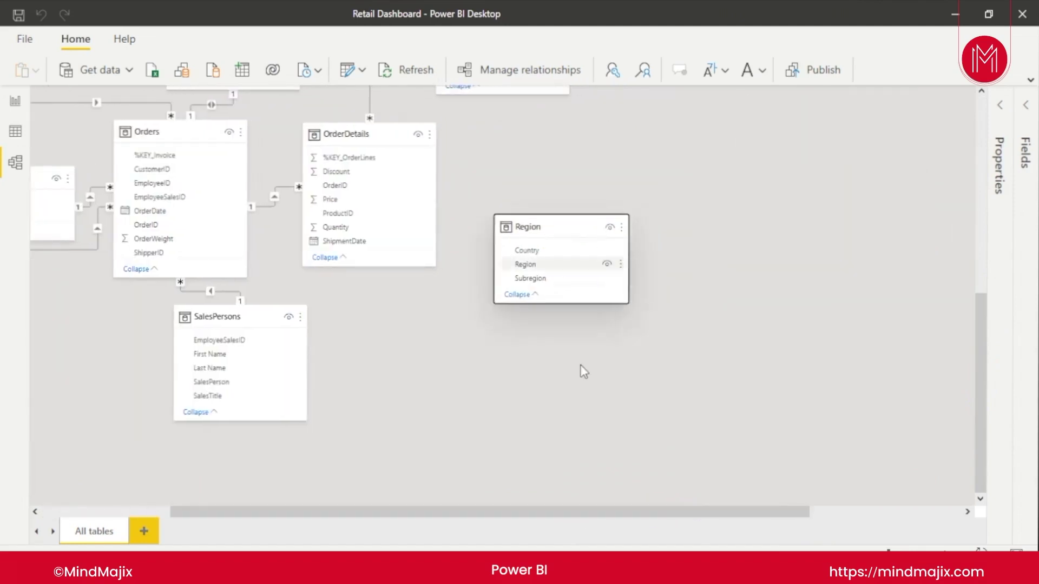
pyautogui.moveTo(573, 511); pyautogui.dragTo(285, 514)
pyautogui.moveTo(148, 269); pyautogui.dragTo(139, 292)
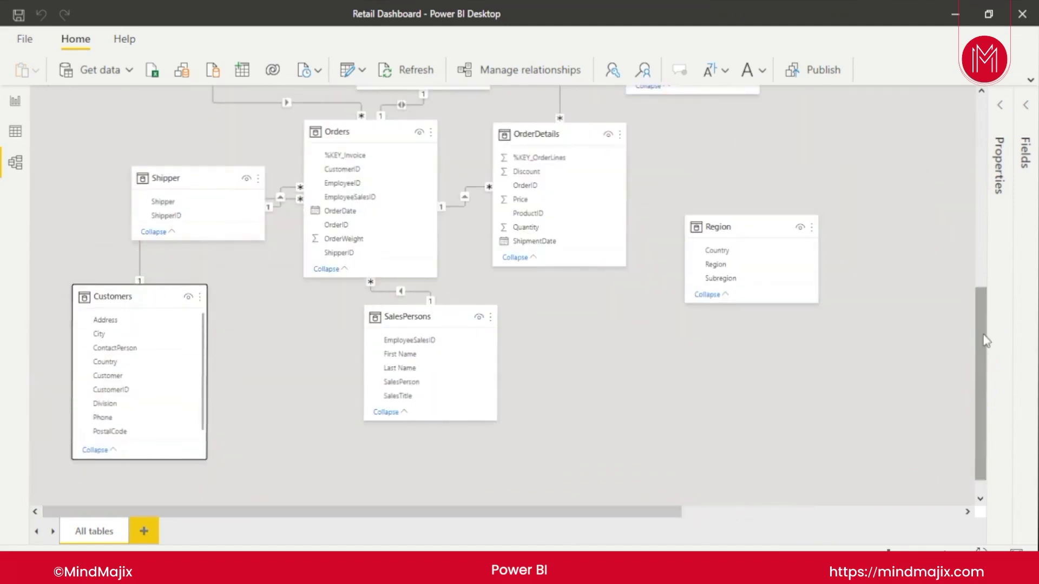
# Place the Survey table to the lower right of SalesPersons and the Region table between Customers and Survey
pyautogui.scroll(-1, 983, 341)
pyautogui.moveTo(988, 325); pyautogui.dragTo(998, 353)
pyautogui.moveTo(633, 511); pyautogui.dragTo(938, 539)
pyautogui.moveTo(839, 100); pyautogui.dragTo(689, 327)
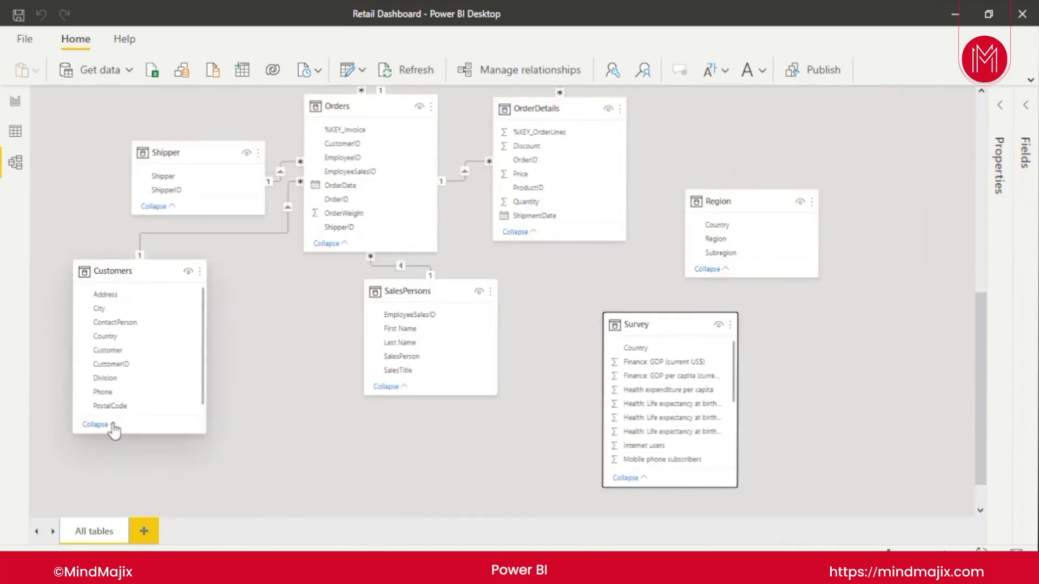
pyautogui.moveTo(743, 203); pyautogui.dragTo(327, 434)
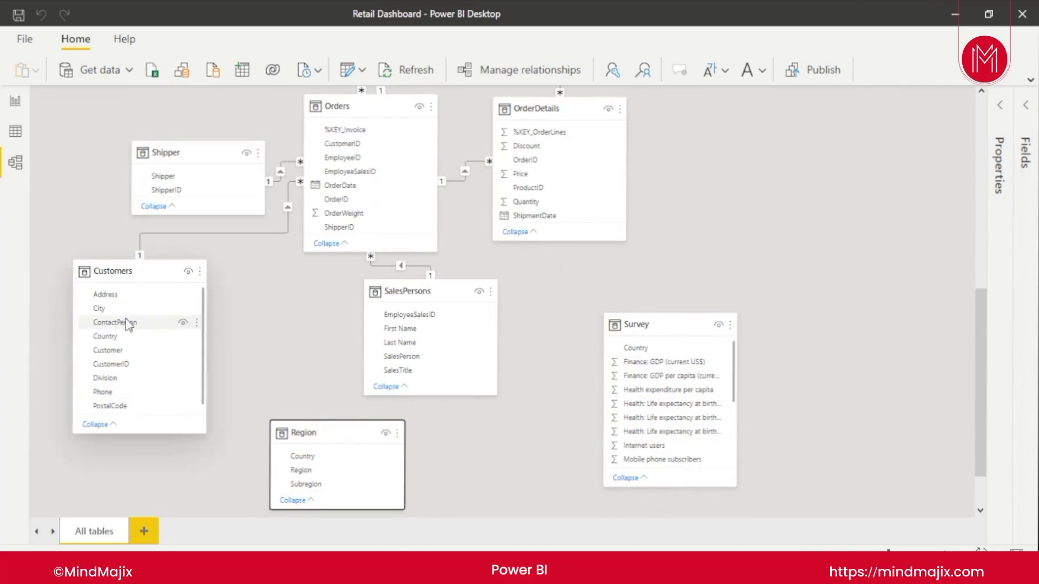
# Create active many-to-many relationships with cross filtering in both directions on Country, from Customers to Region and from Region to Survey
pyautogui.moveTo(118, 336); pyautogui.dragTo(315, 457)
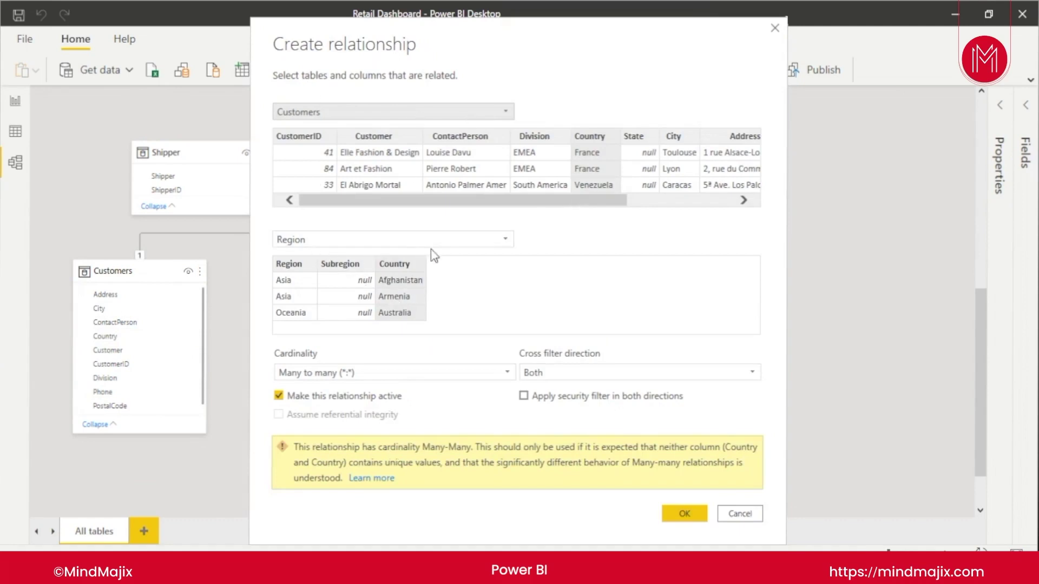
pyautogui.click(693, 517)
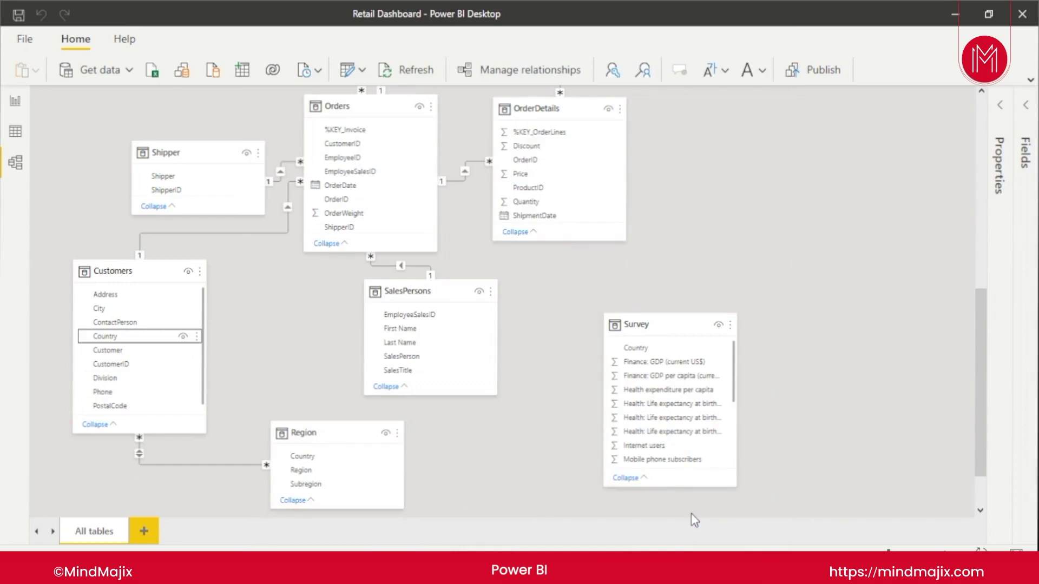
pyautogui.moveTo(319, 456); pyautogui.dragTo(657, 352)
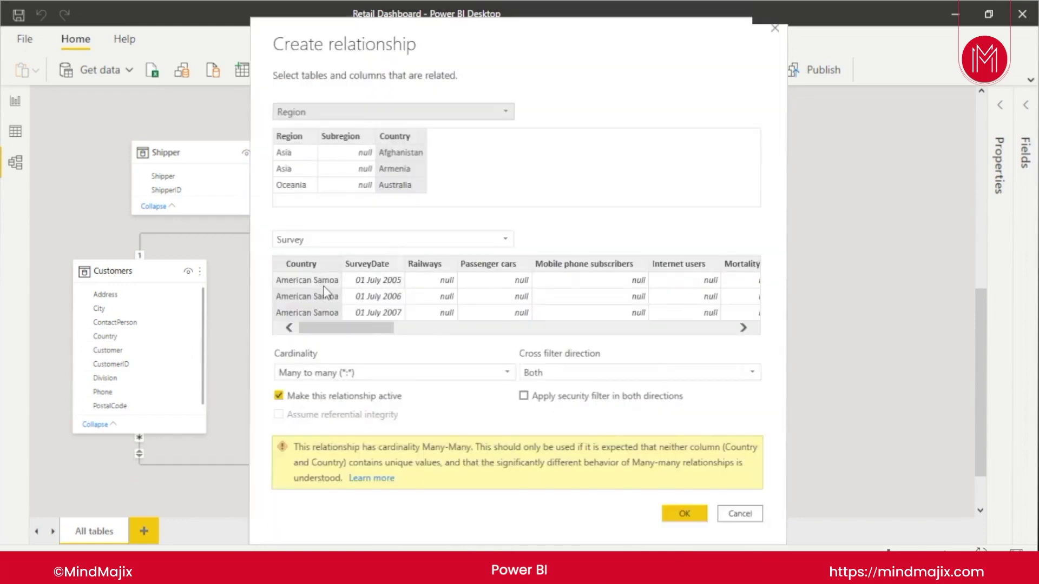
pyautogui.click(685, 514)
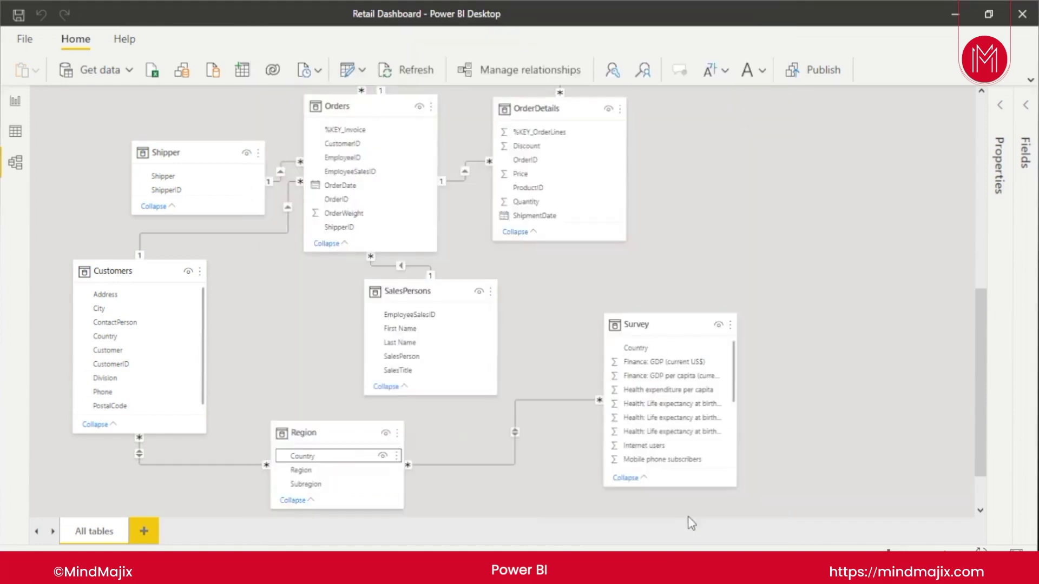
# Review the relationships between all tables across the model diagram, from Survey and Region up to Employees
pyautogui.scroll(1, 817, 452)
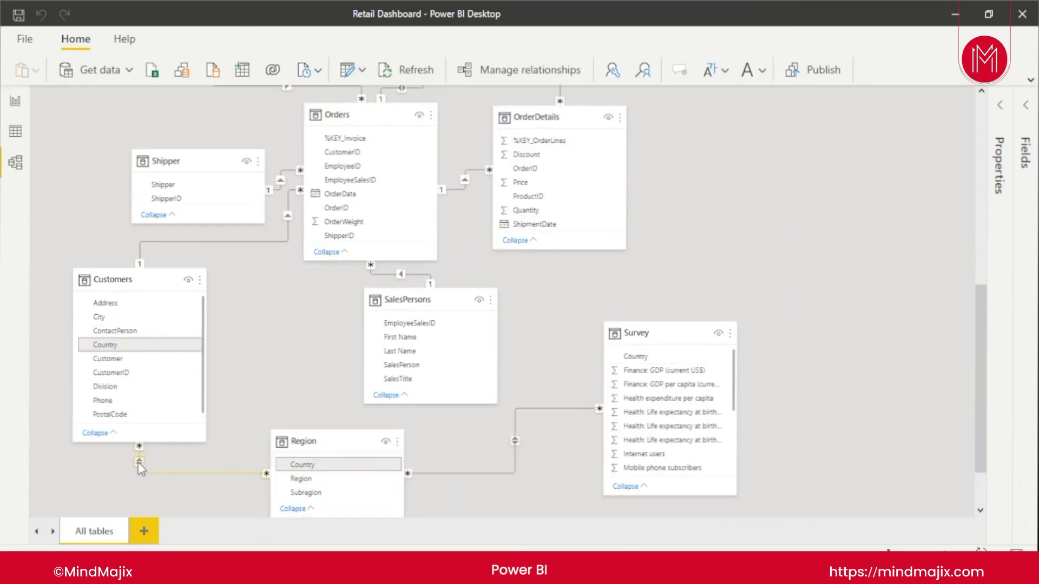
pyautogui.scroll(3, 807, 450)
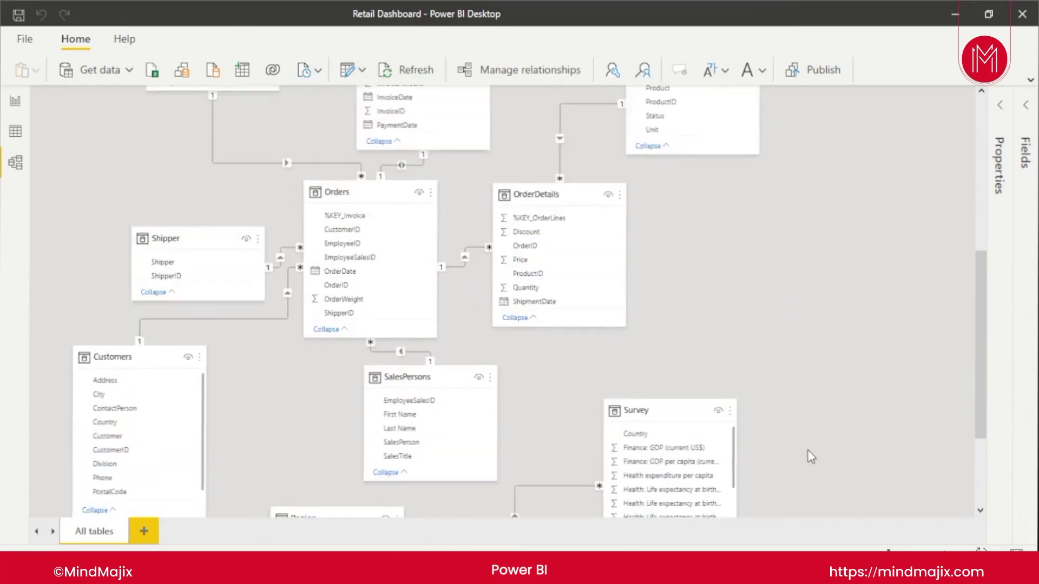
pyautogui.scroll(-2, 807, 451)
pyautogui.scroll(11, 808, 451)
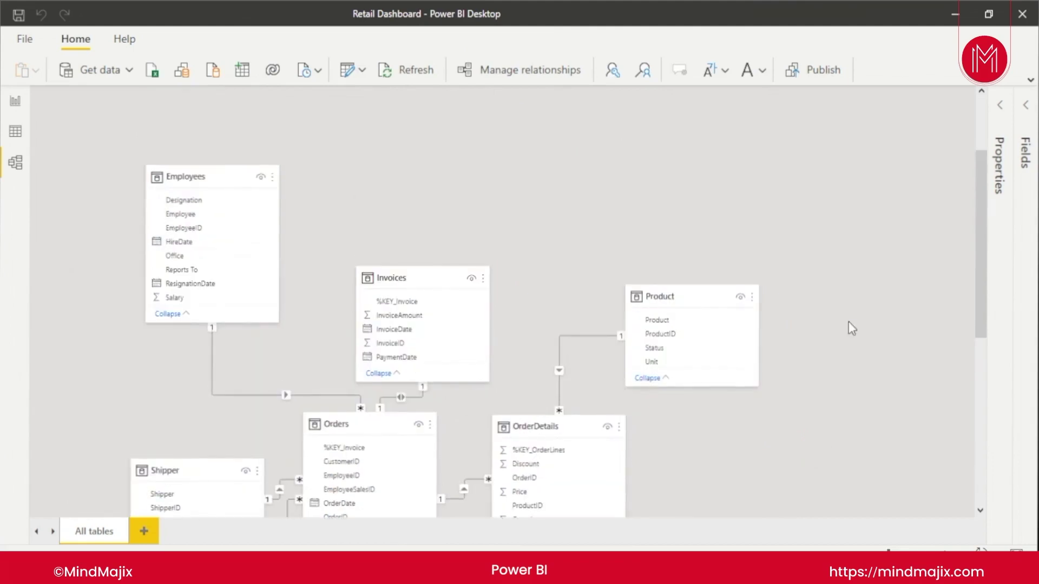
pyautogui.scroll(-11, 852, 321)
pyautogui.scroll(6, 855, 322)
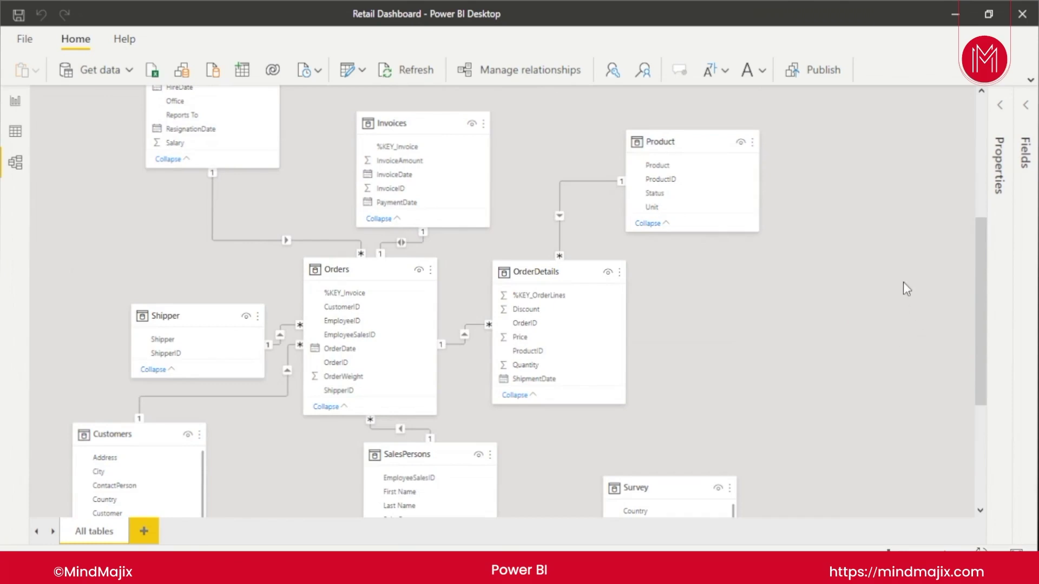
pyautogui.moveTo(976, 288); pyautogui.dragTo(976, 238)
pyautogui.moveTo(220, 169); pyautogui.dragTo(184, 236)
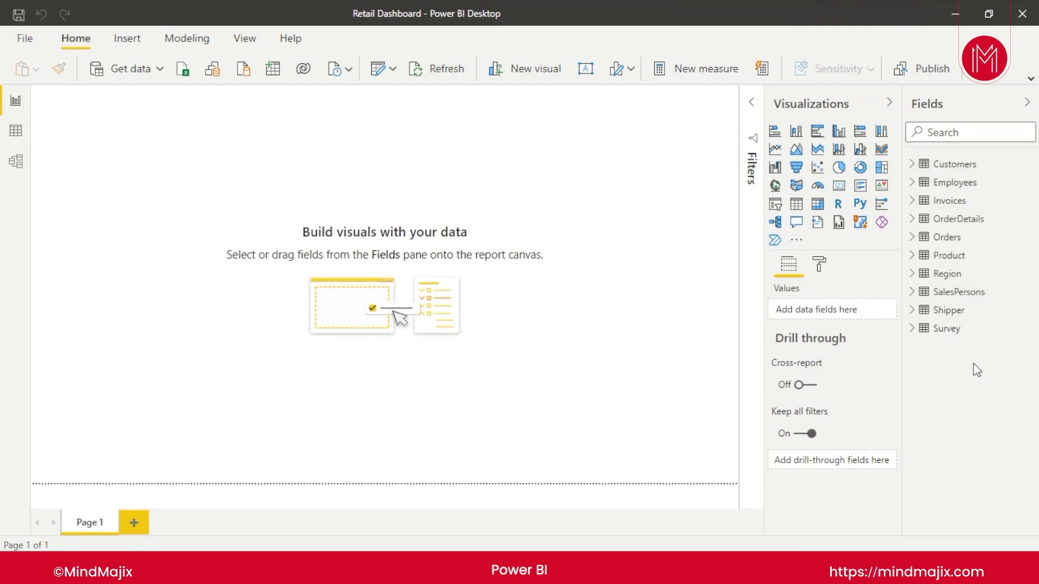
# Reopen the Power Query Editor from the report to show the Customers query
pyautogui.click(383, 71)
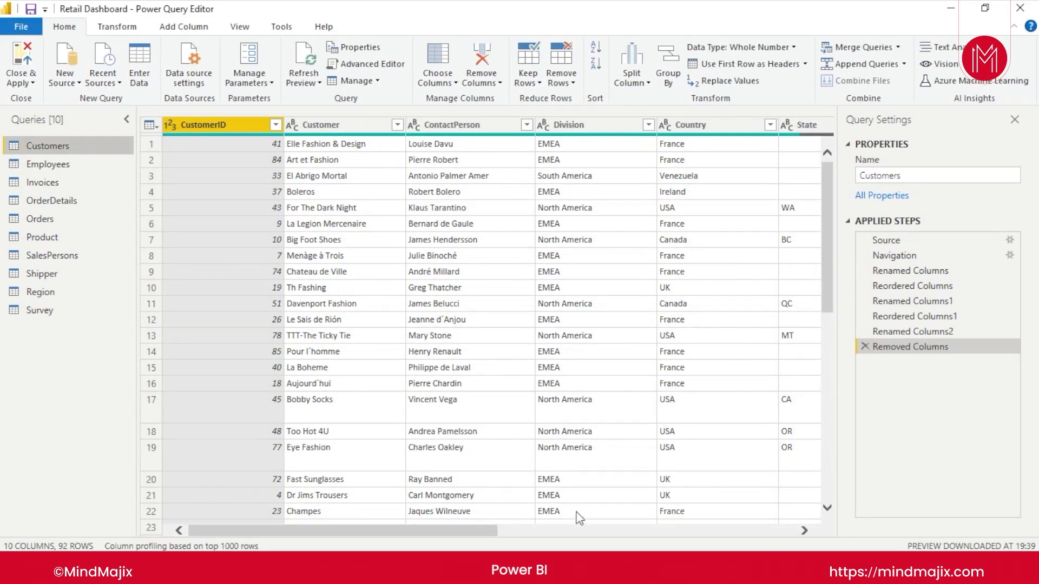
pyautogui.moveTo(475, 534); pyautogui.dragTo(319, 536)
pyautogui.click(262, 482)
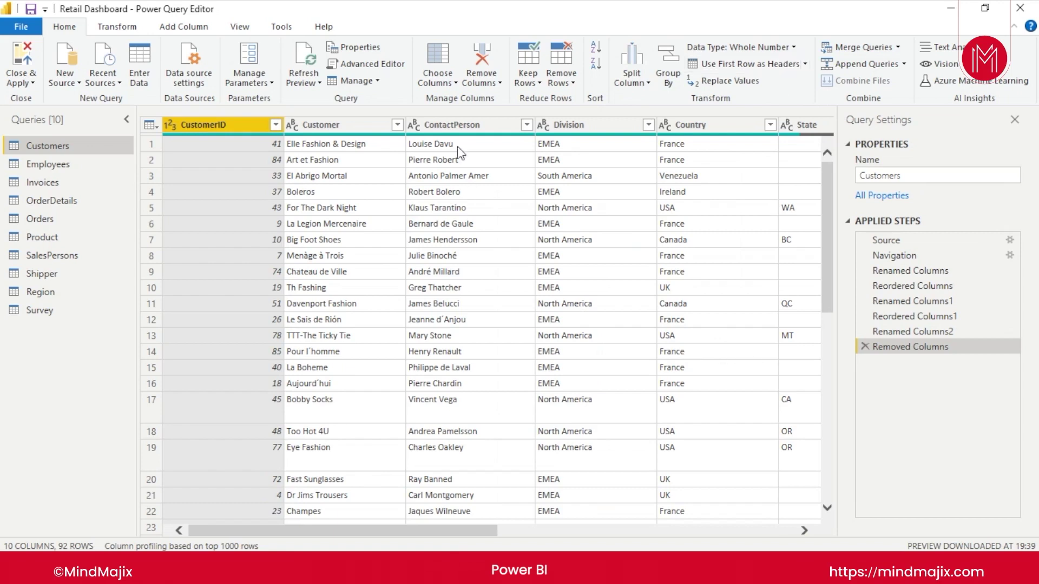
pyautogui.moveTo(397, 532)
pyautogui.mouseDown()
pyautogui.moveTo(592, 538)
pyautogui.moveTo(380, 538)
pyautogui.mouseUp()
pyautogui.click(903, 64)
pyautogui.click(924, 451)
pyautogui.moveTo(473, 534)
pyautogui.mouseDown()
pyautogui.moveTo(811, 528)
pyautogui.moveTo(466, 529)
pyautogui.mouseUp()
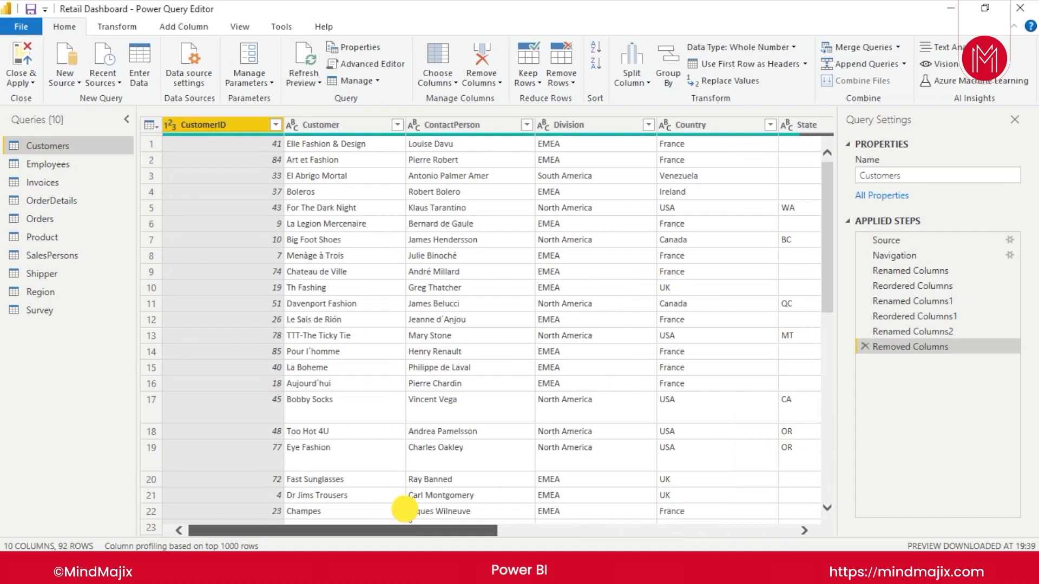
pyautogui.hscroll(3, 487, 503)
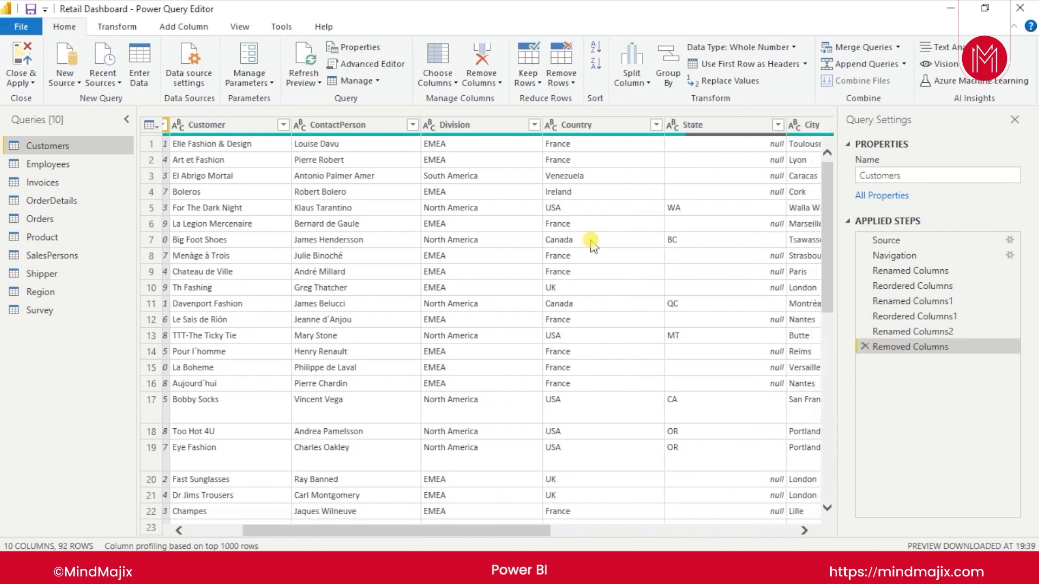
pyautogui.click(609, 125)
pyautogui.keyDown('ctrl'); pyautogui.click(698, 125); pyautogui.keyUp('ctrl')
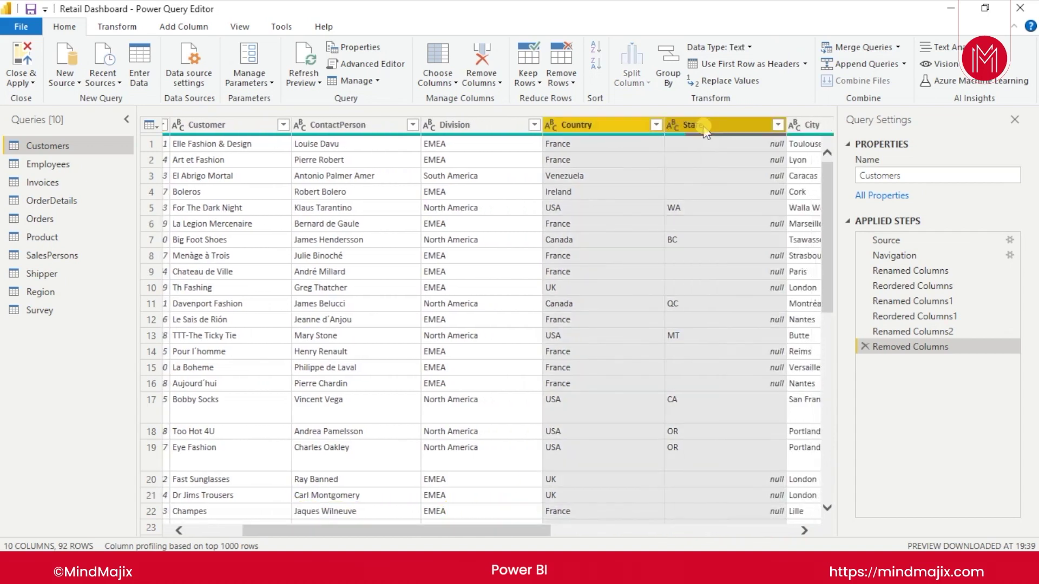
pyautogui.moveTo(472, 528); pyautogui.dragTo(636, 530)
pyautogui.keyDown('ctrl'); pyautogui.click(638, 125); pyautogui.keyUp('ctrl')
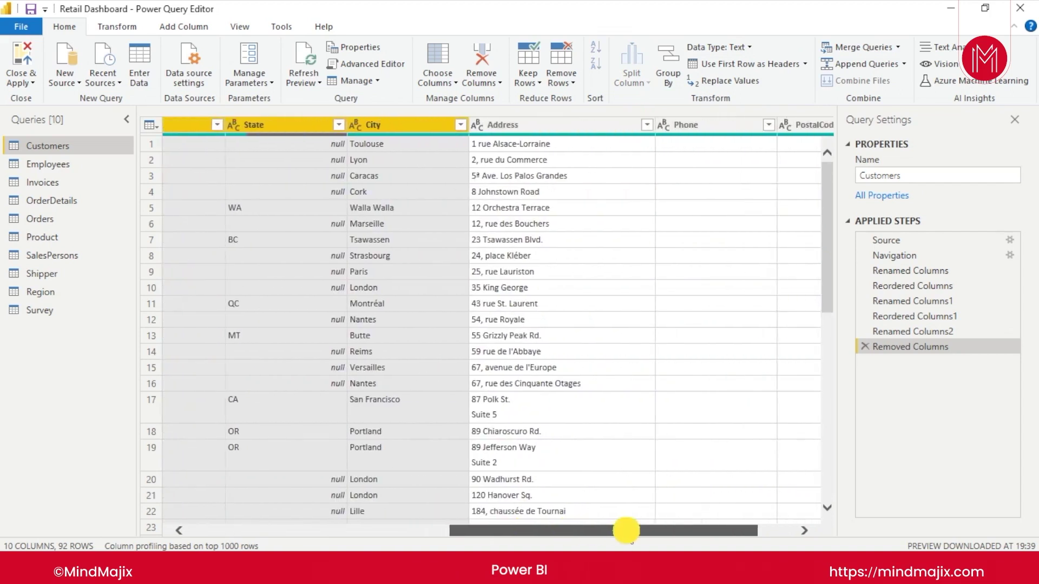
pyautogui.keyDown('ctrl'); pyautogui.click(536, 125); pyautogui.keyUp('ctrl')
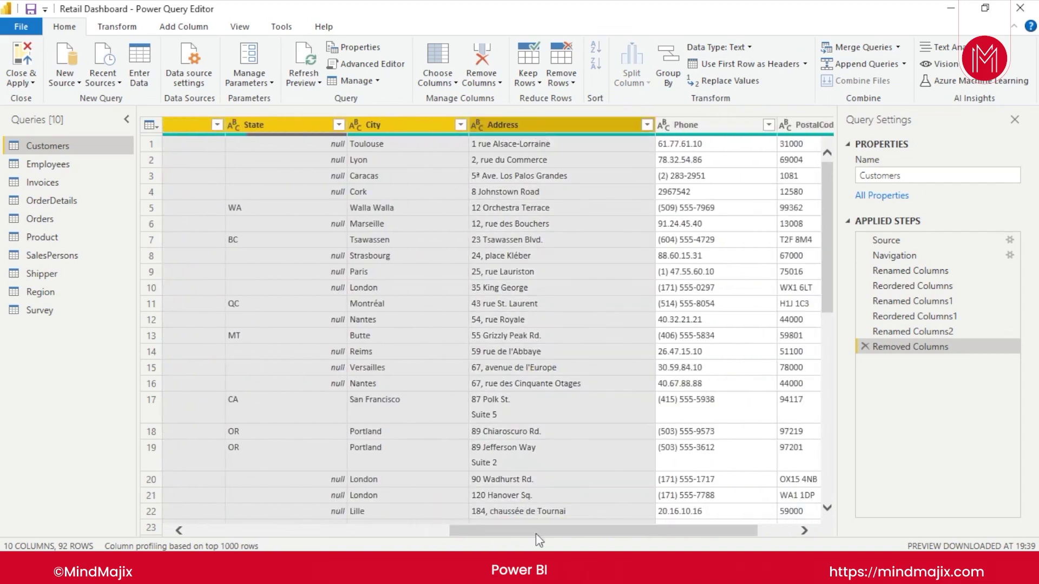
pyautogui.moveTo(535, 531); pyautogui.dragTo(572, 531)
pyautogui.keyDown('ctrl'); pyautogui.click(750, 125); pyautogui.keyUp('ctrl')
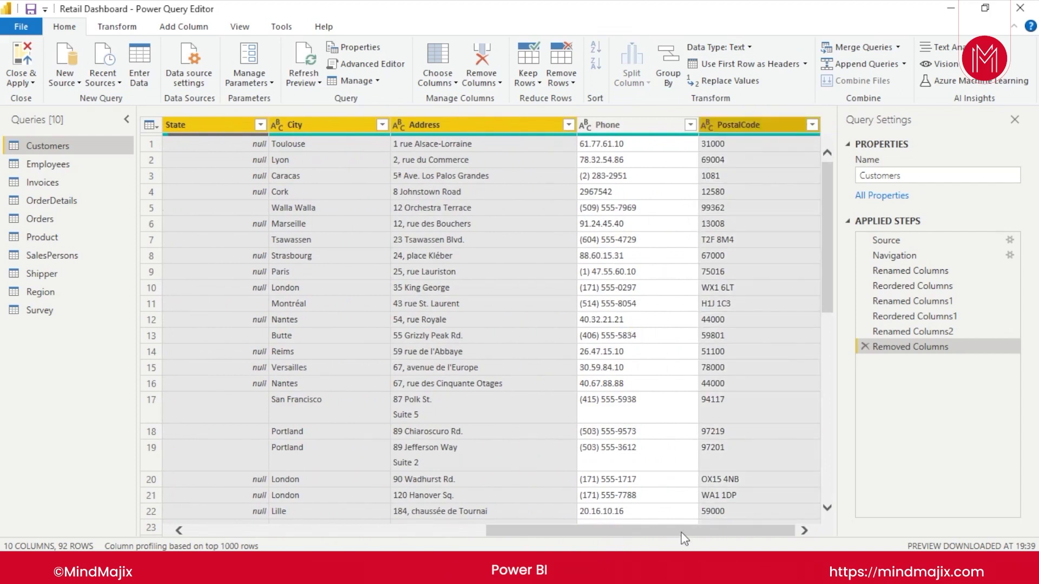
pyautogui.moveTo(682, 533); pyautogui.dragTo(424, 529)
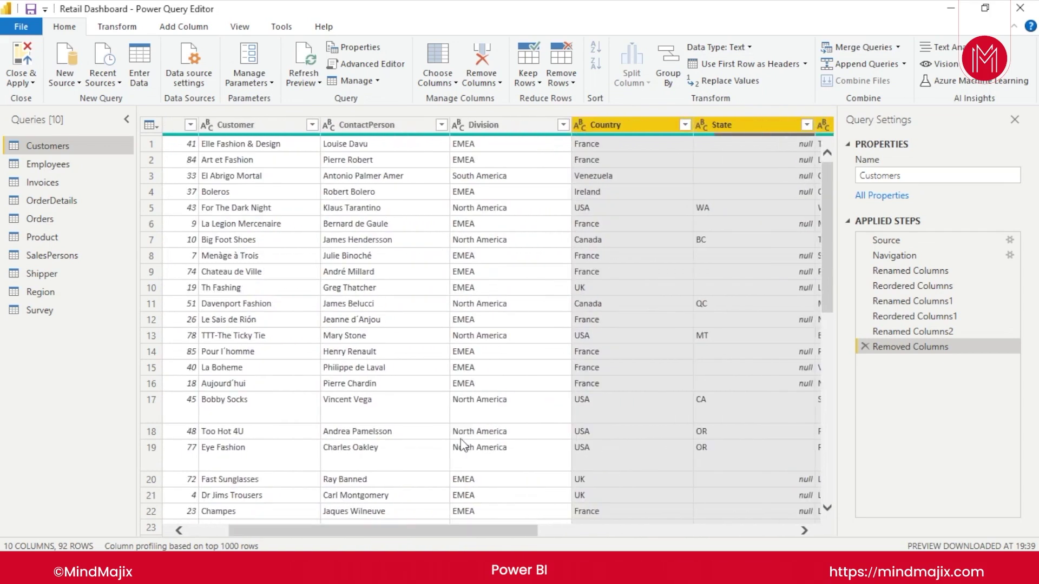
pyautogui.rightClick(641, 126)
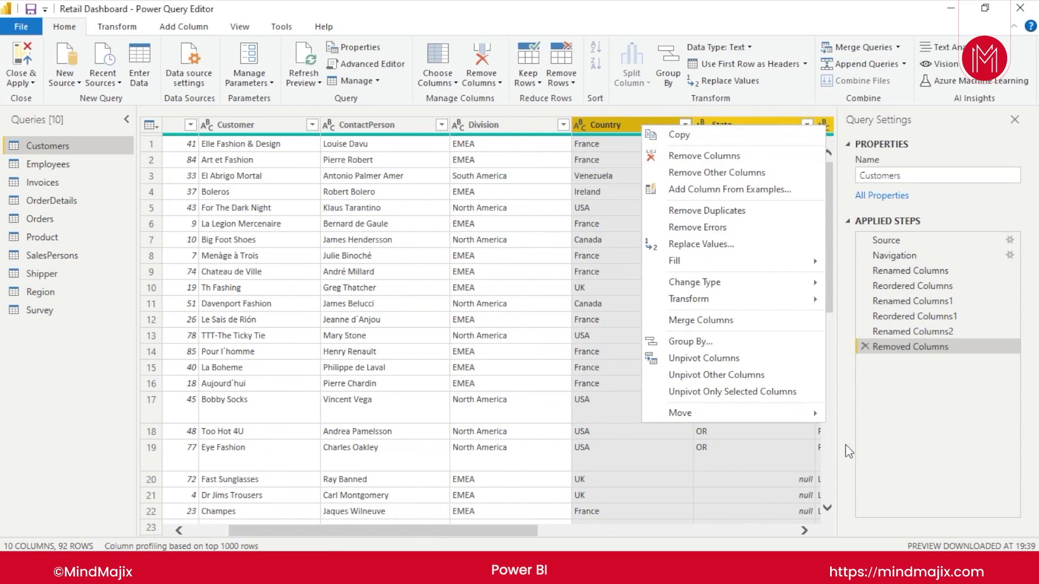
pyautogui.click(853, 429)
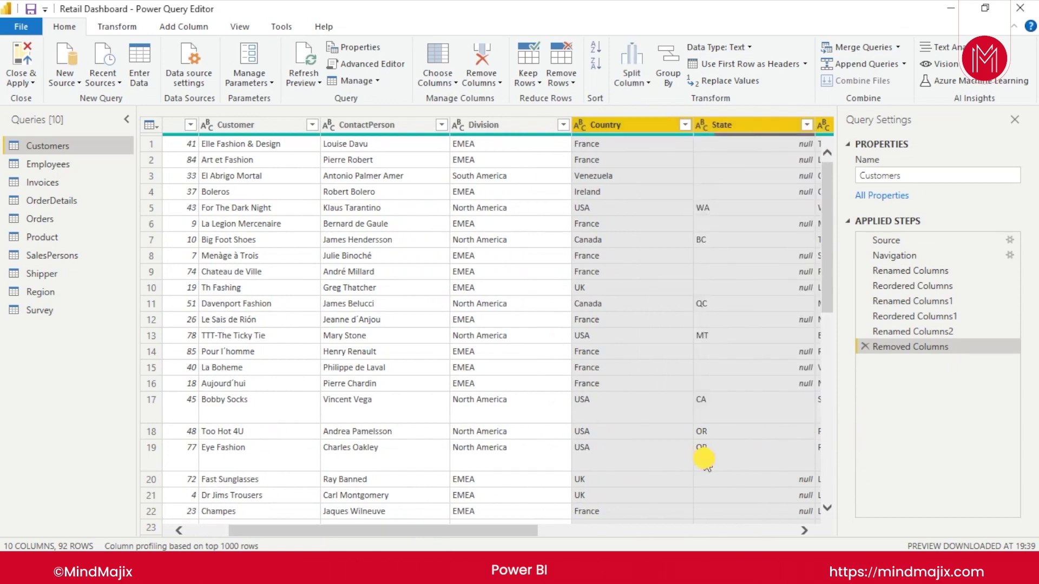
pyautogui.click(699, 449)
pyautogui.scroll(2, 823, 237)
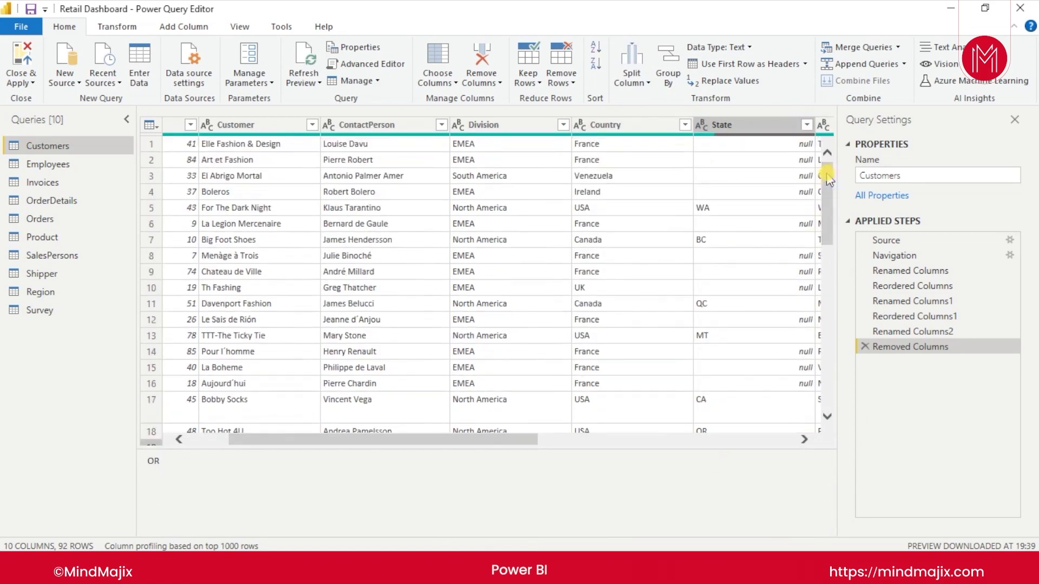
# Duplicate the Country column in the Customers query
pyautogui.click(659, 132)
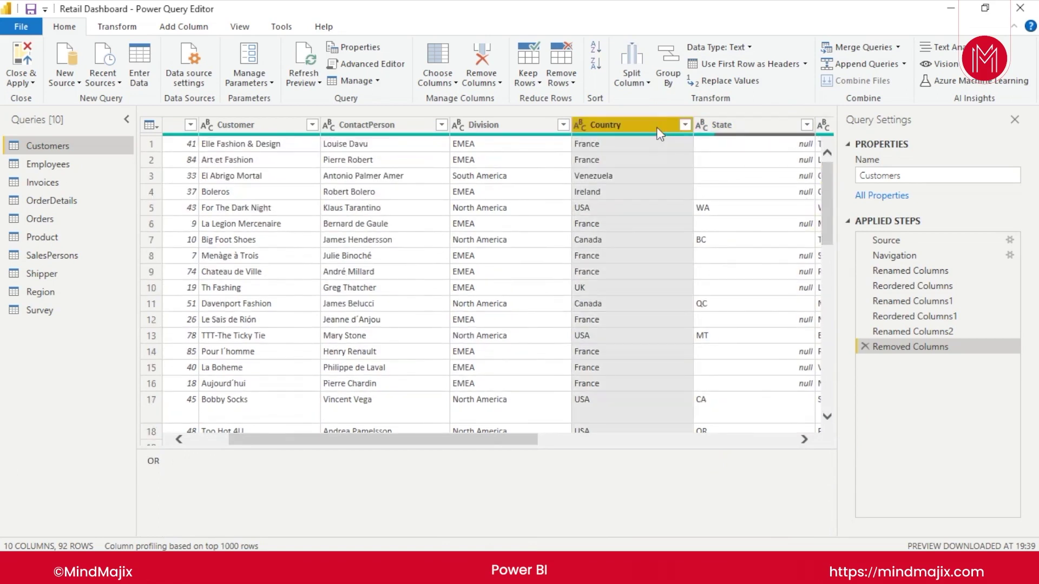
pyautogui.rightClick(659, 132)
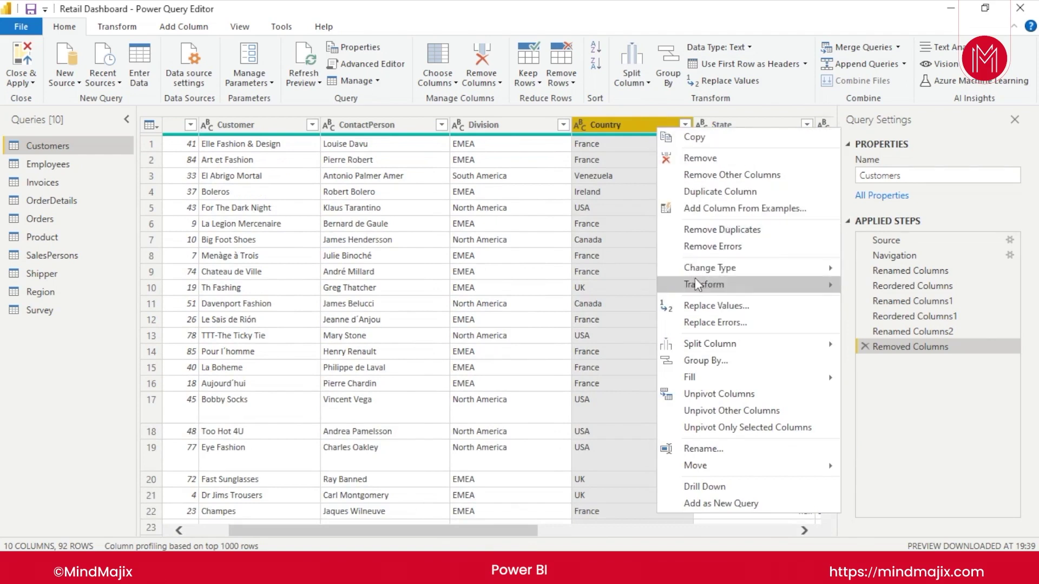
pyautogui.click(762, 191)
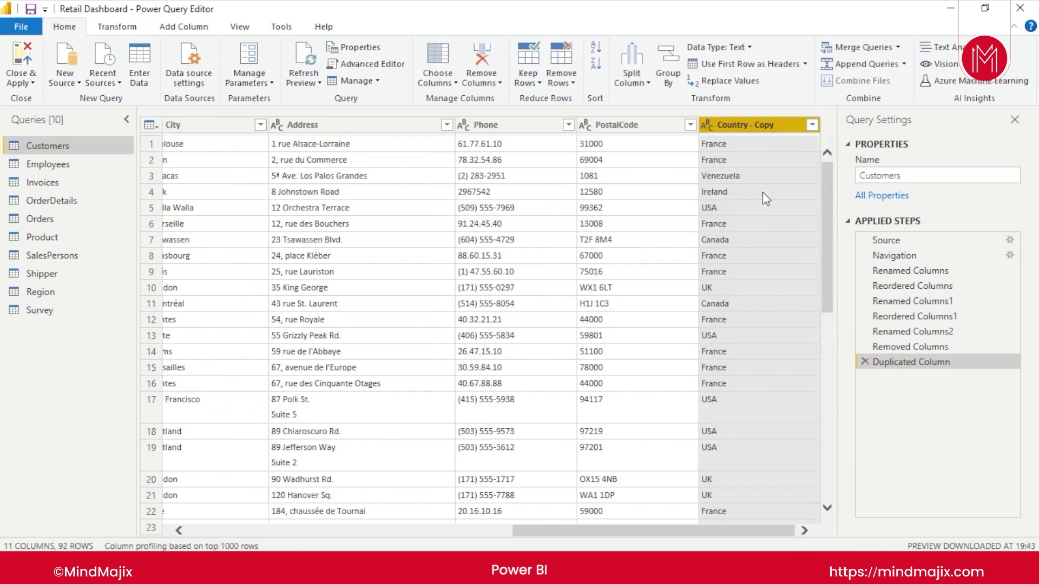
# Duplicate the State column in the Customers query
pyautogui.rightClick(233, 125)
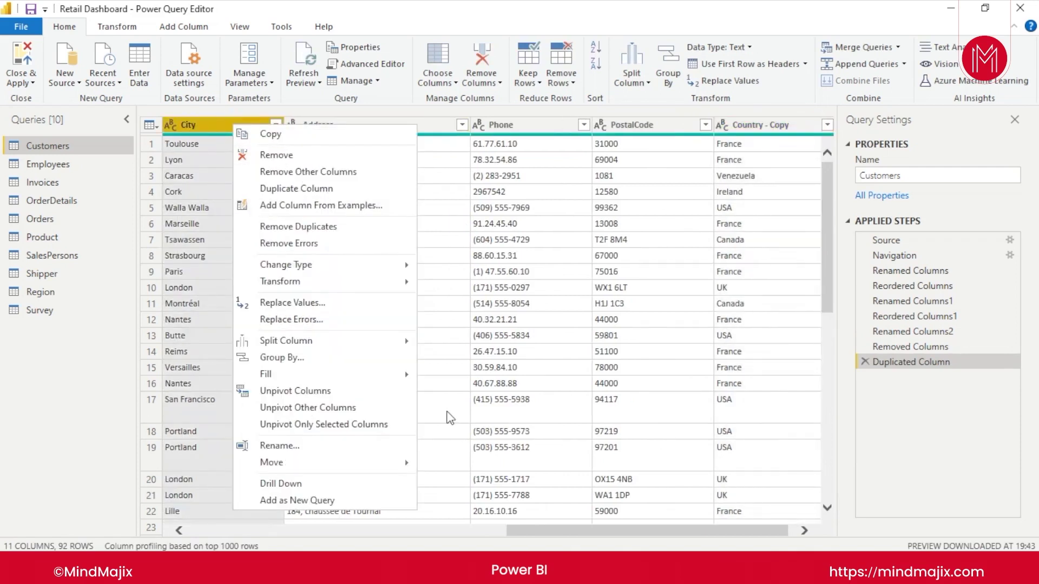
pyautogui.click(517, 530)
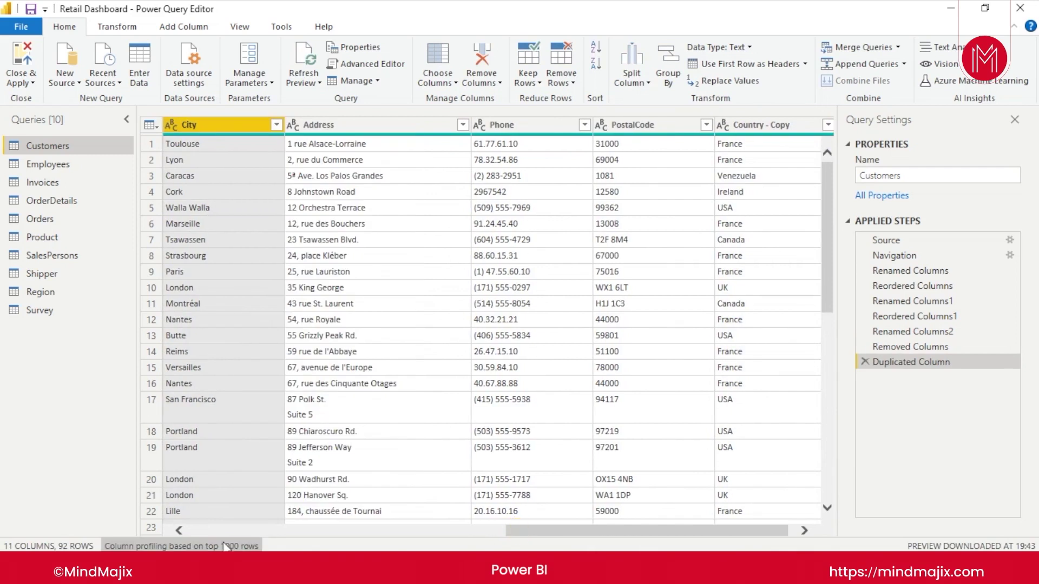
pyautogui.click(178, 530)
pyautogui.click(179, 530)
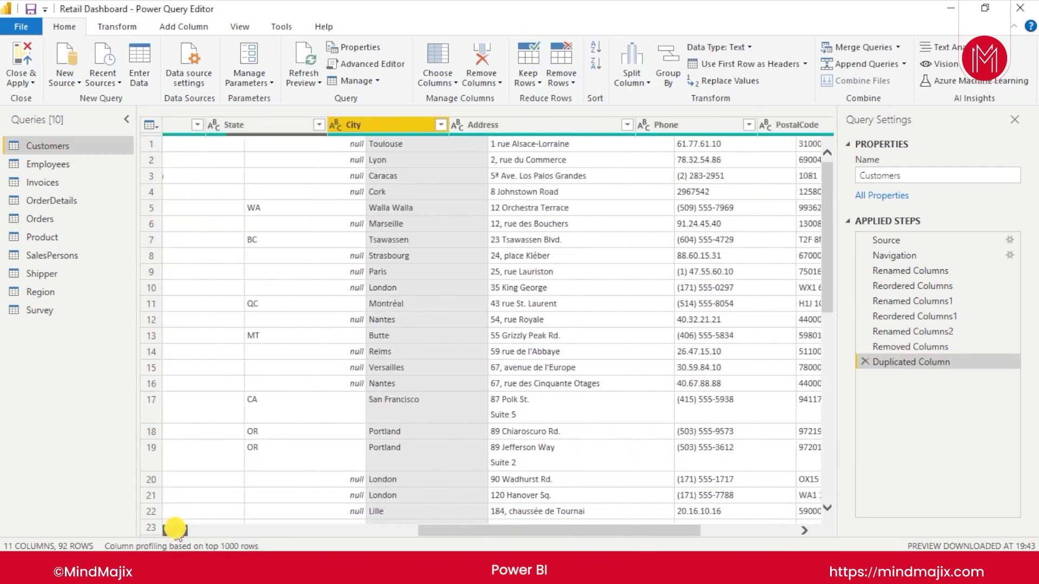
pyautogui.rightClick(344, 123)
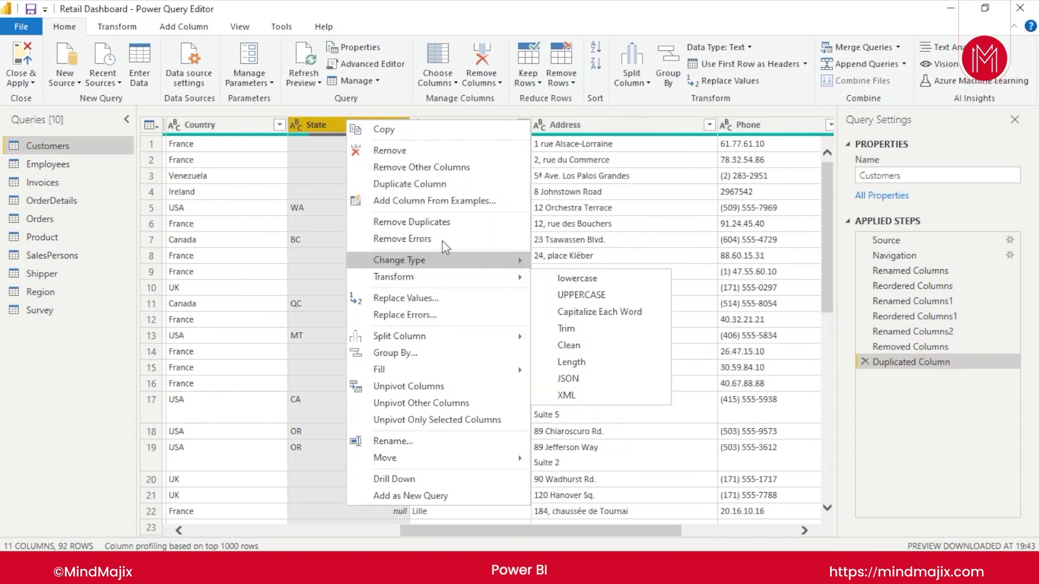
pyautogui.click(447, 184)
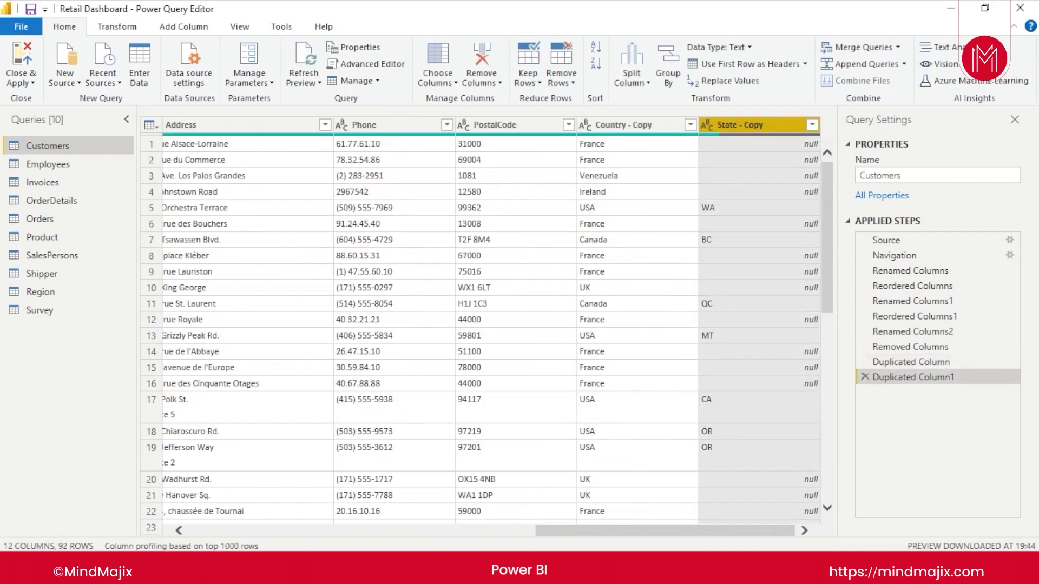
# Duplicate the City column in the Customers query
pyautogui.click(179, 530)
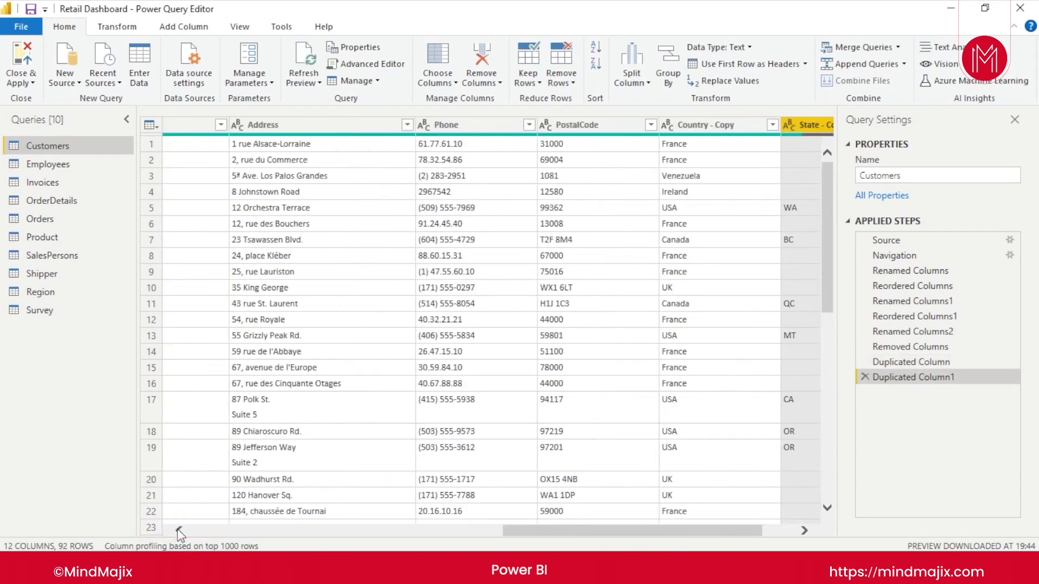
pyautogui.click(178, 530)
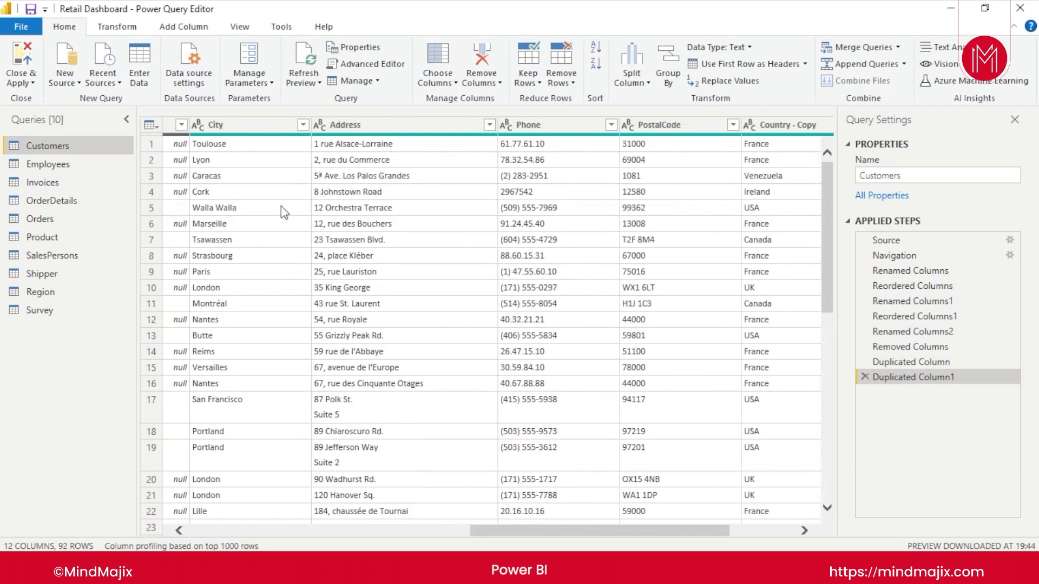
pyautogui.click(265, 128)
pyautogui.rightClick(265, 128)
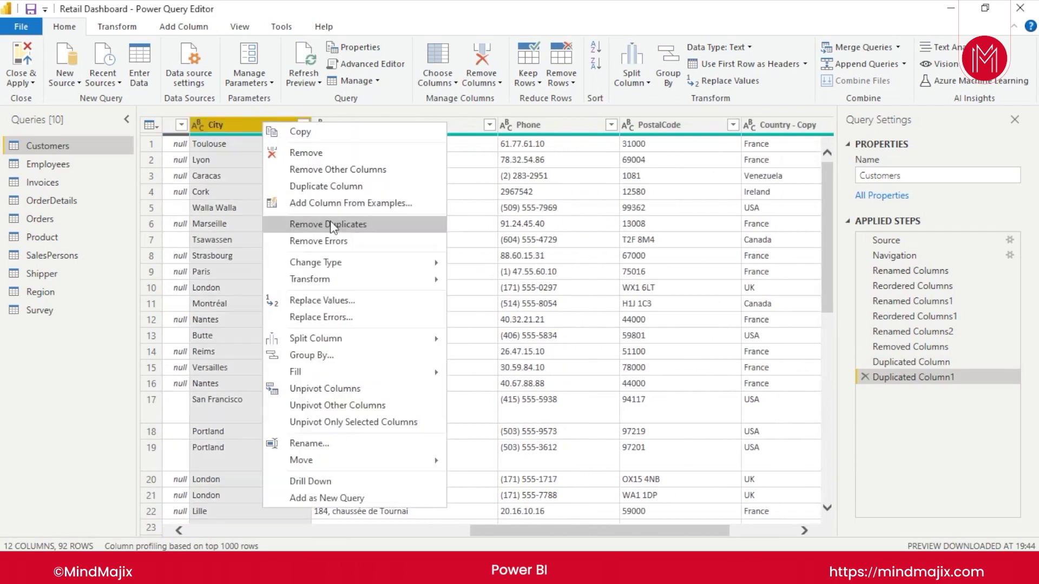
pyautogui.click(389, 188)
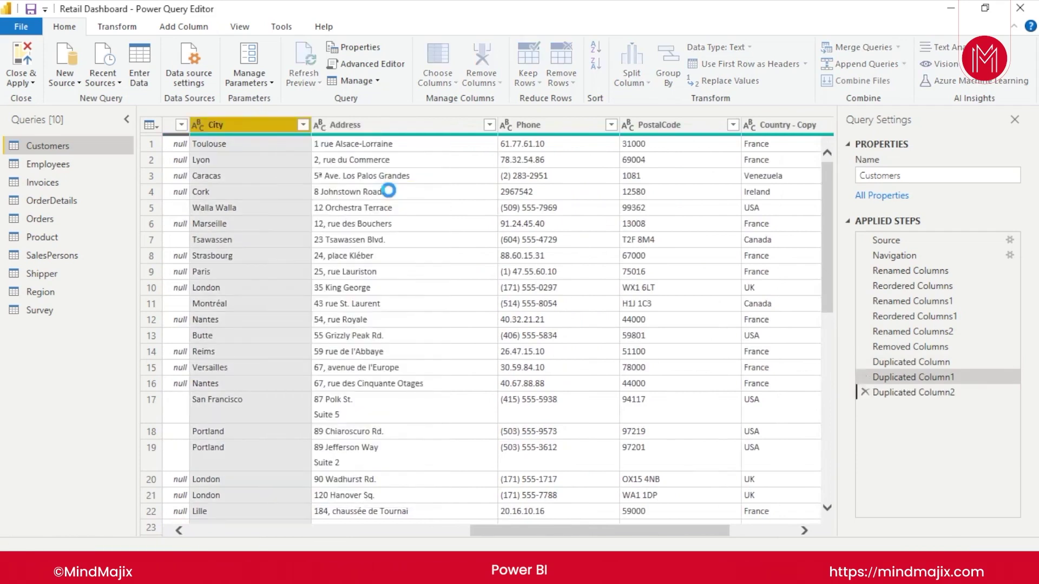
# Duplicate the Address and PostalCode columns in the Customers query
pyautogui.click(174, 126)
pyautogui.rightClick(212, 124)
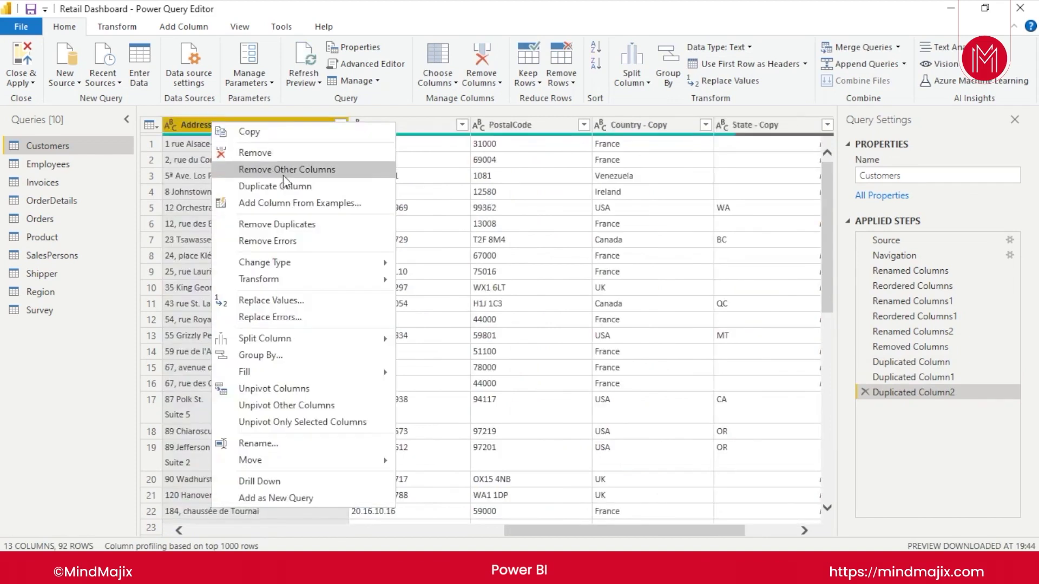
pyautogui.click(275, 187)
pyautogui.click(199, 123)
pyautogui.rightClick(199, 123)
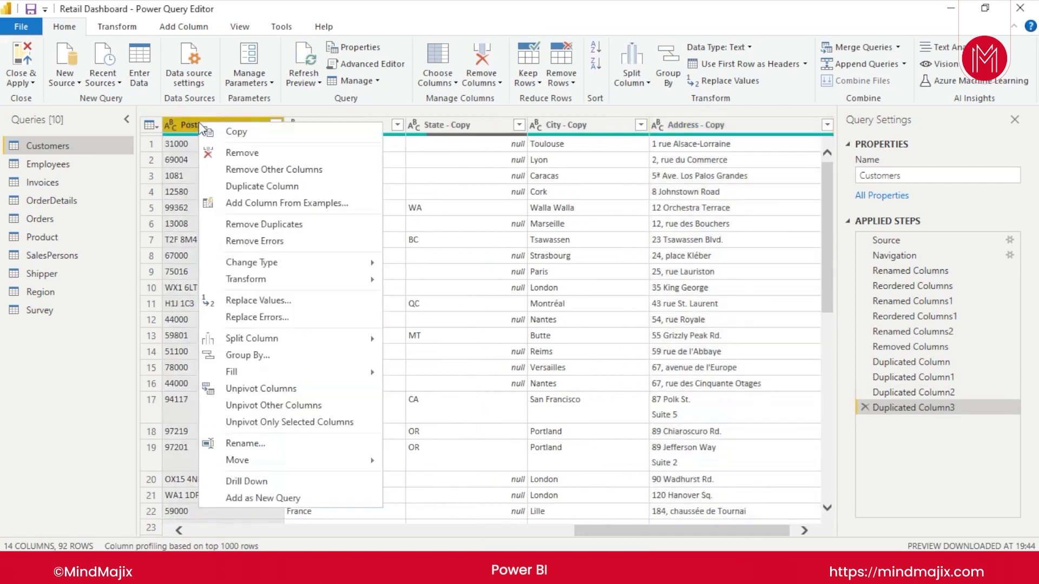
pyautogui.click(281, 186)
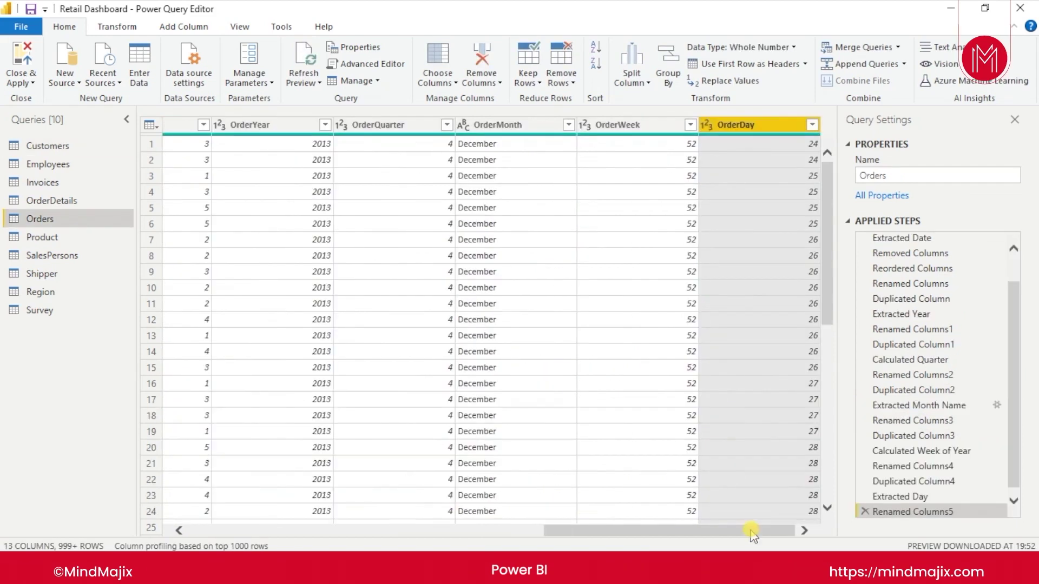
# Start a Group By on the OrderYear column of the Orders query
pyautogui.moveTo(753, 535); pyautogui.dragTo(305, 528)
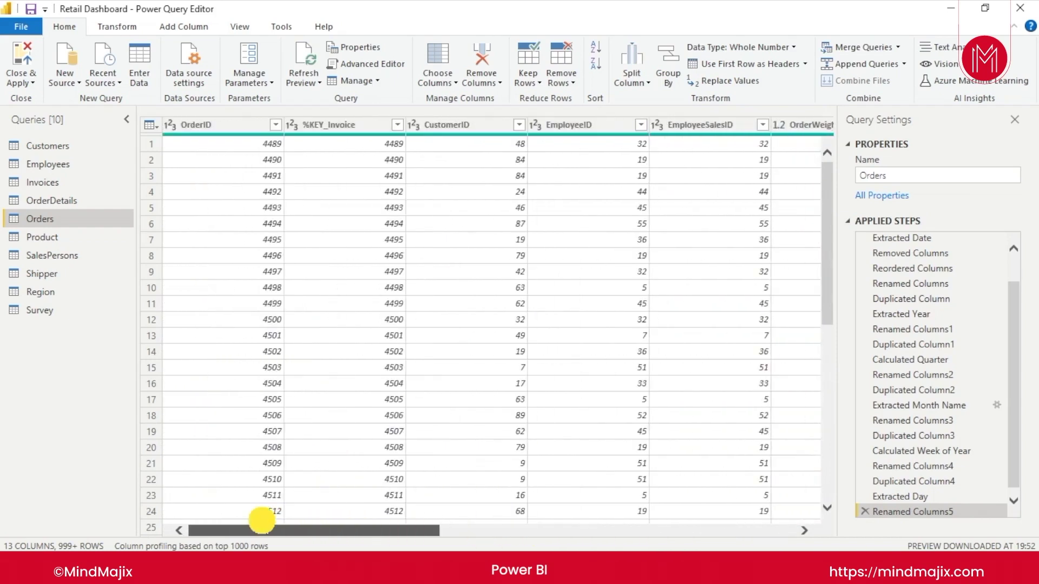
pyautogui.moveTo(332, 531); pyautogui.dragTo(291, 526)
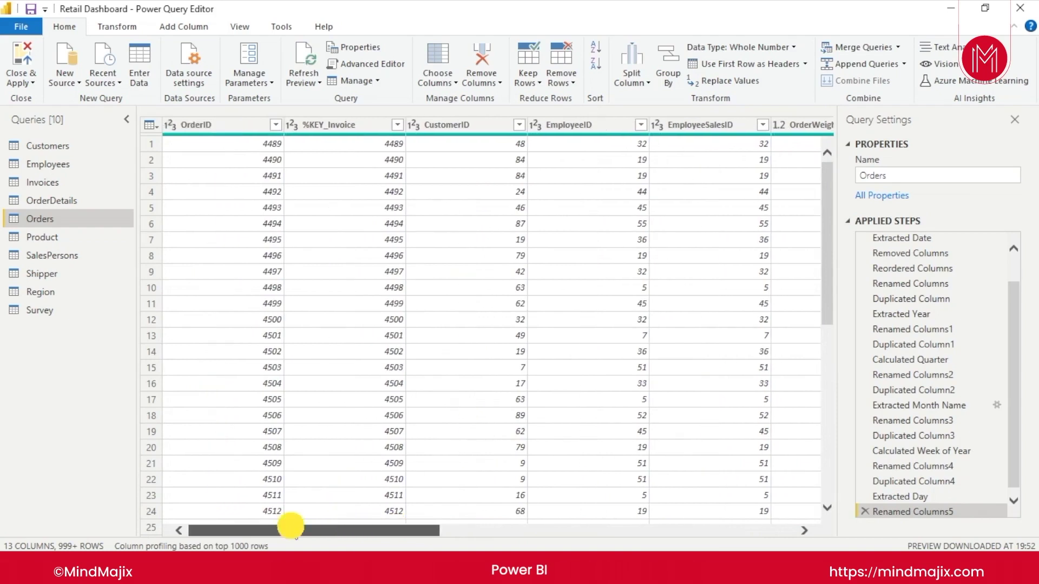
pyautogui.moveTo(290, 525); pyautogui.dragTo(507, 529)
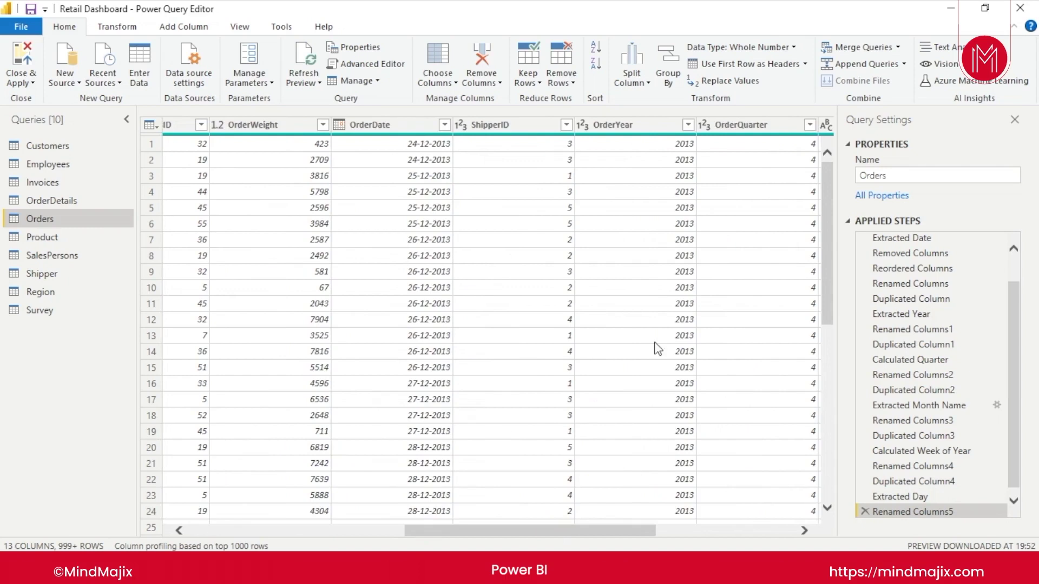
pyautogui.moveTo(607, 530); pyautogui.dragTo(659, 529)
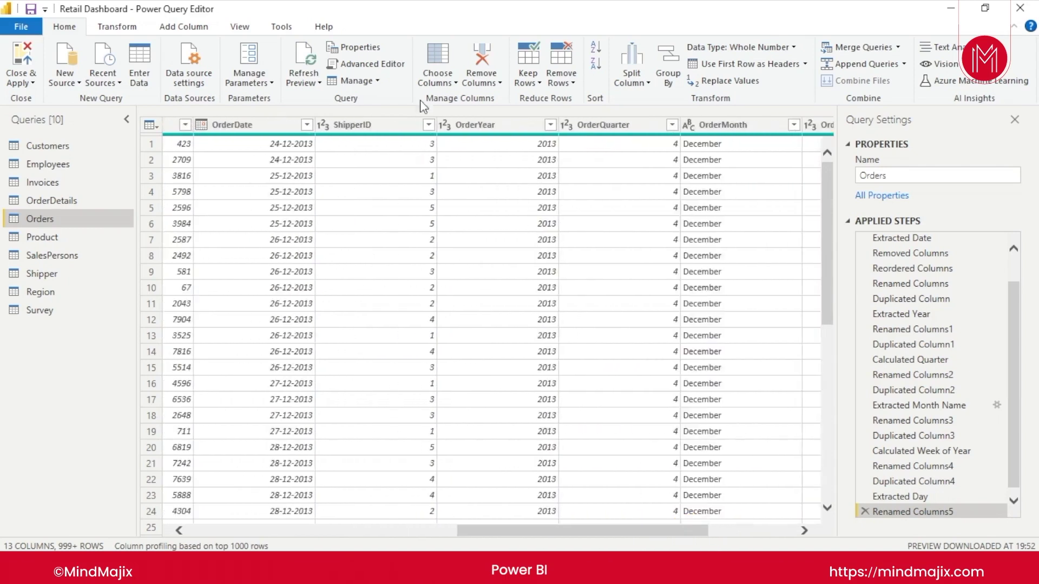
pyautogui.click(509, 121)
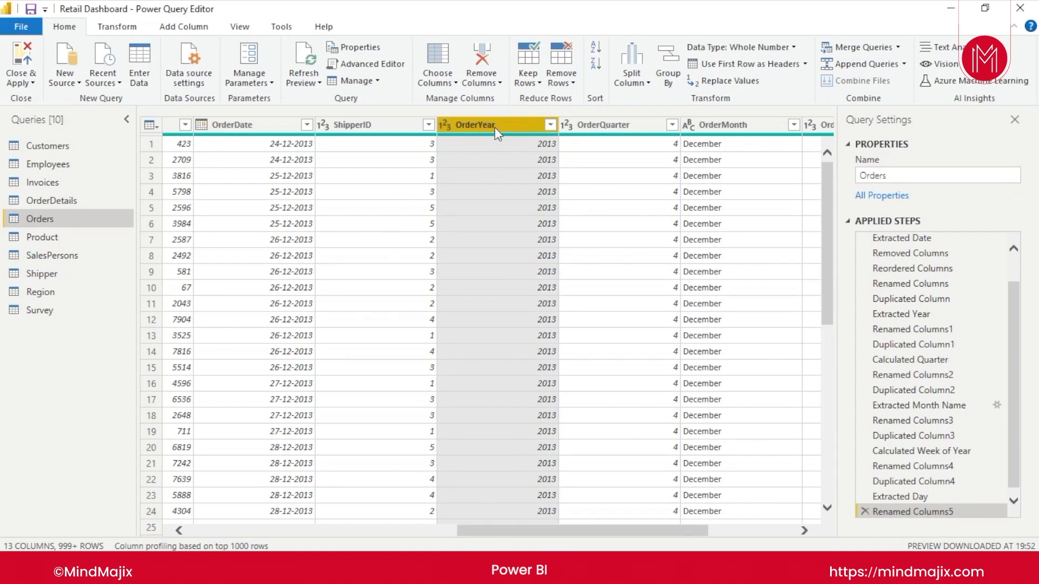
pyautogui.click(668, 69)
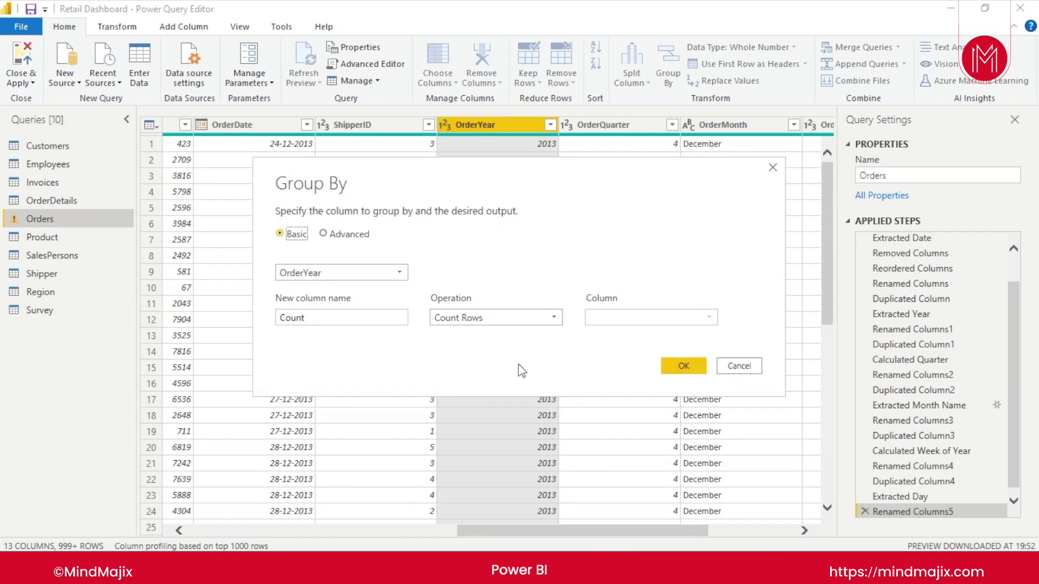
# Compare the Basic and Advanced grouping options for OrderYear and choose Advanced, keeping Count Rows as the operation
pyautogui.click(325, 235)
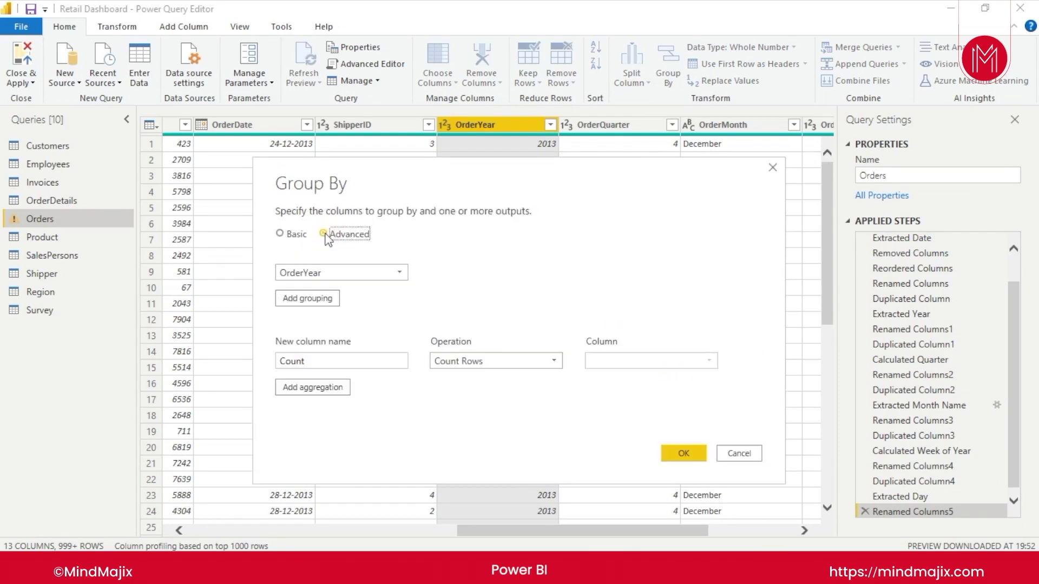
pyautogui.click(281, 234)
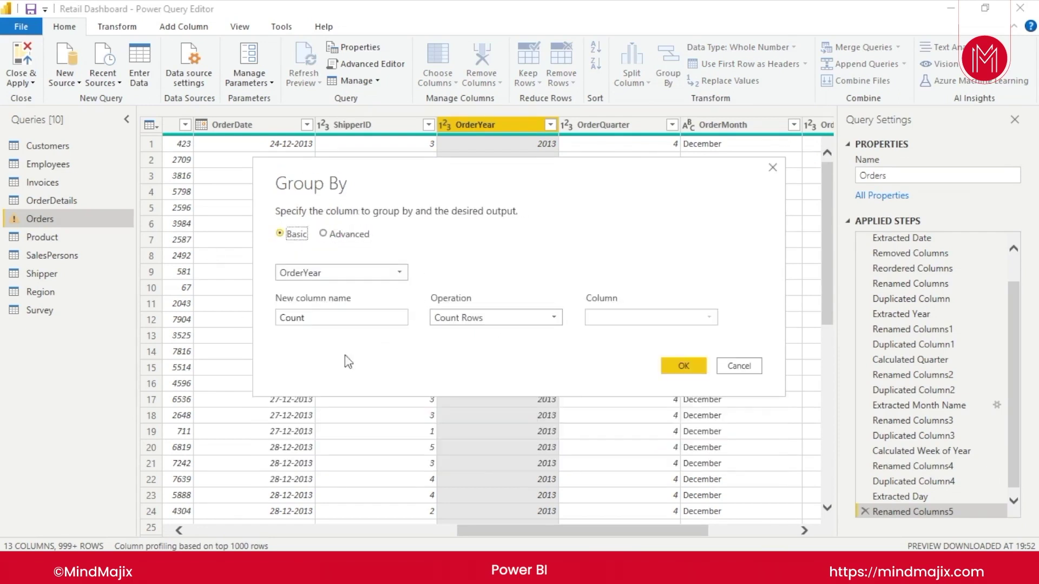
pyautogui.doubleClick(359, 320)
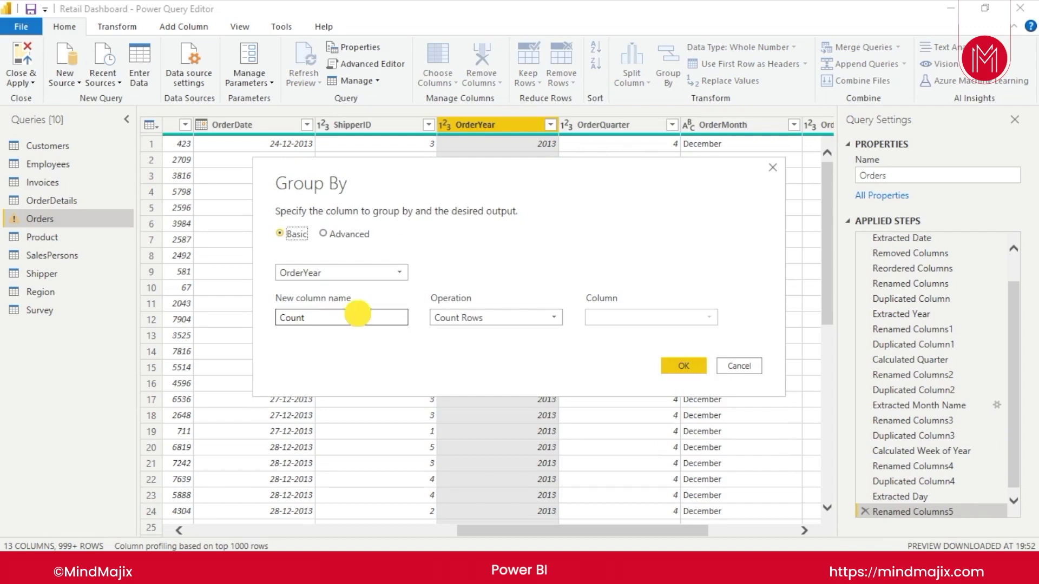
pyautogui.click(554, 318)
pyautogui.click(399, 273)
pyautogui.click(464, 274)
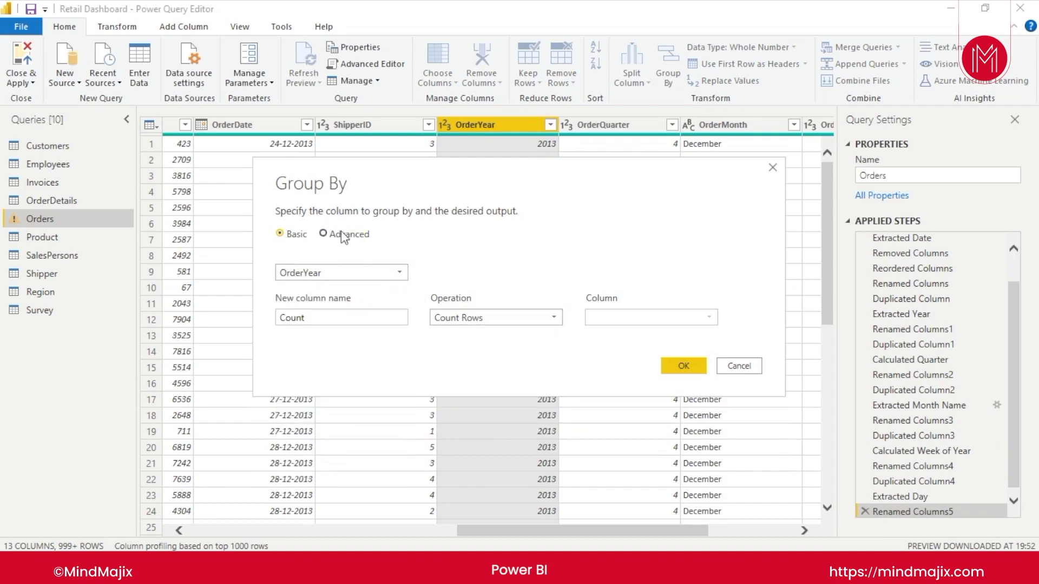
pyautogui.click(350, 236)
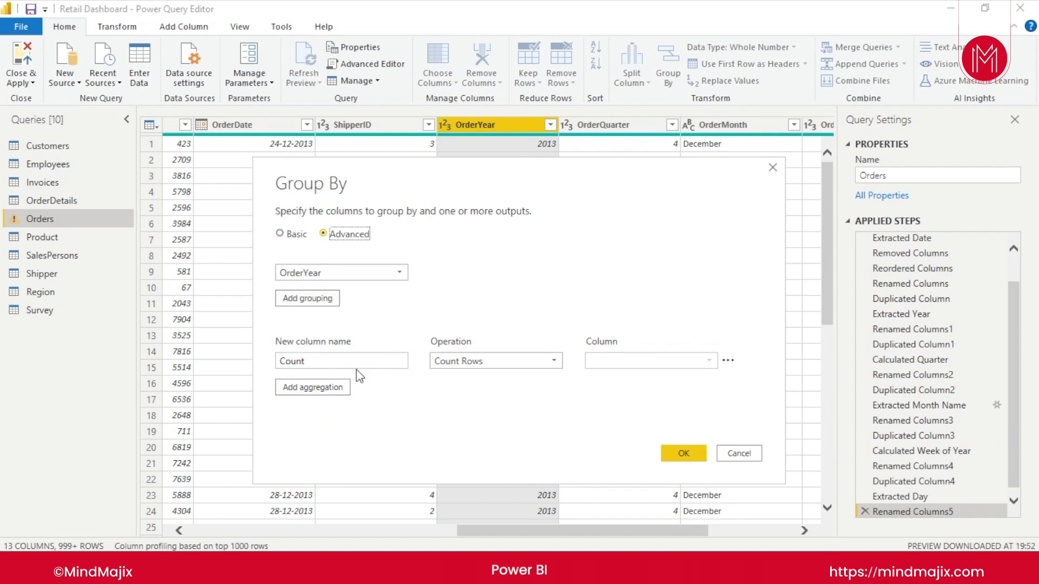
pyautogui.click(307, 299)
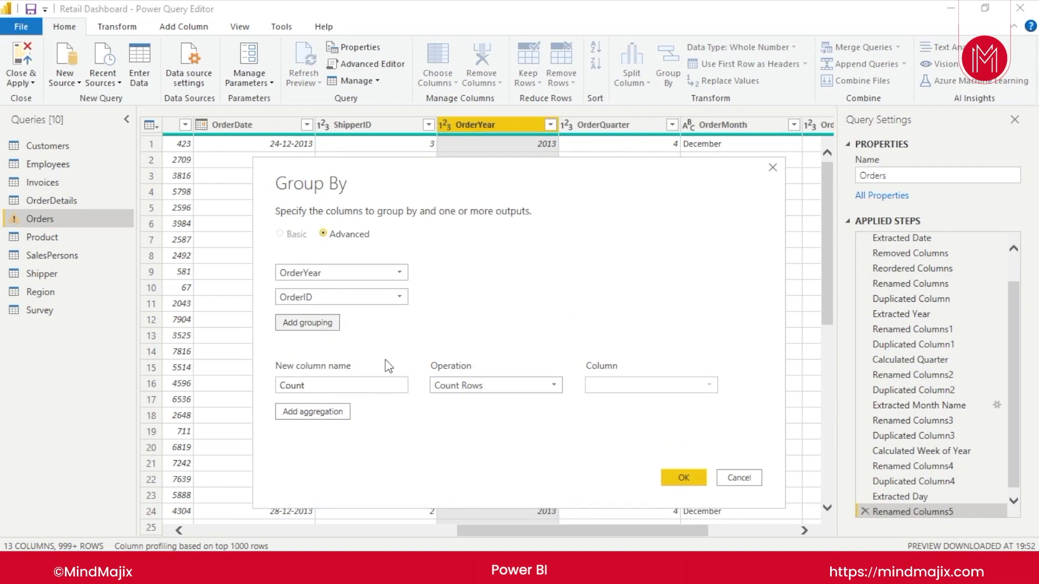
pyautogui.moveTo(405, 272)
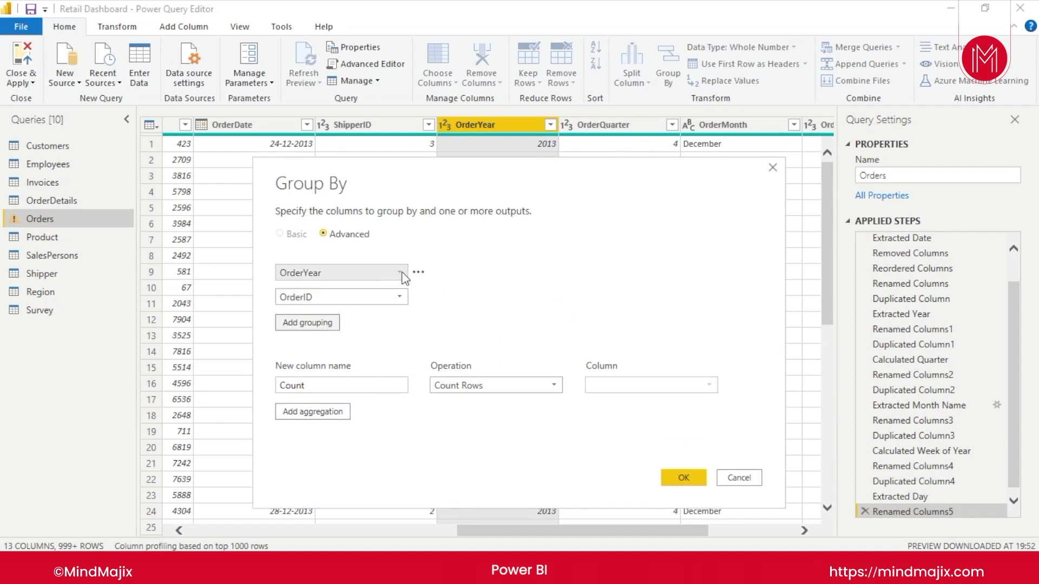
pyautogui.click(739, 478)
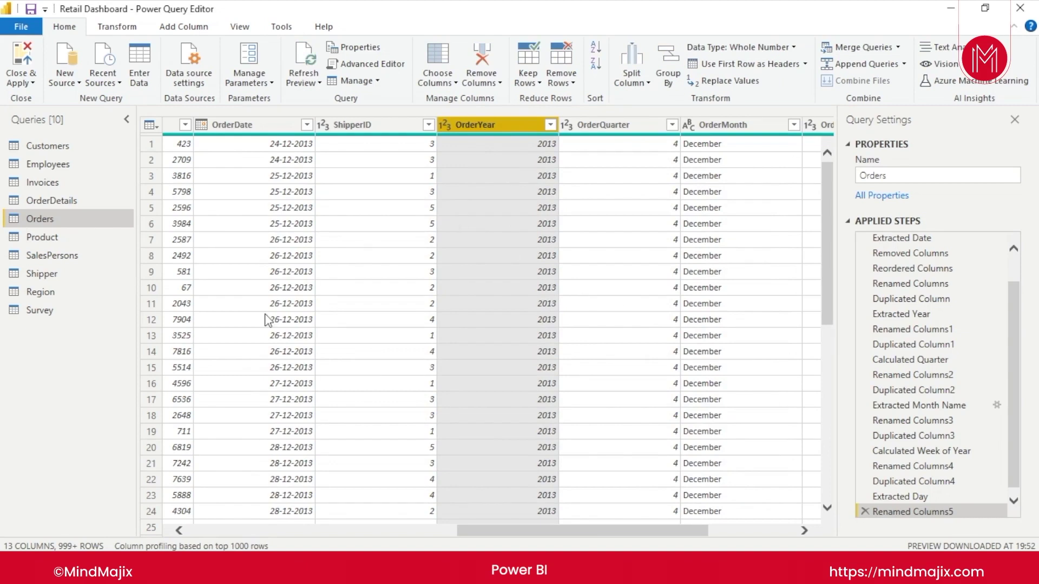
# Copy the Orders query and paste it as a new query in the query list
pyautogui.rightClick(53, 222)
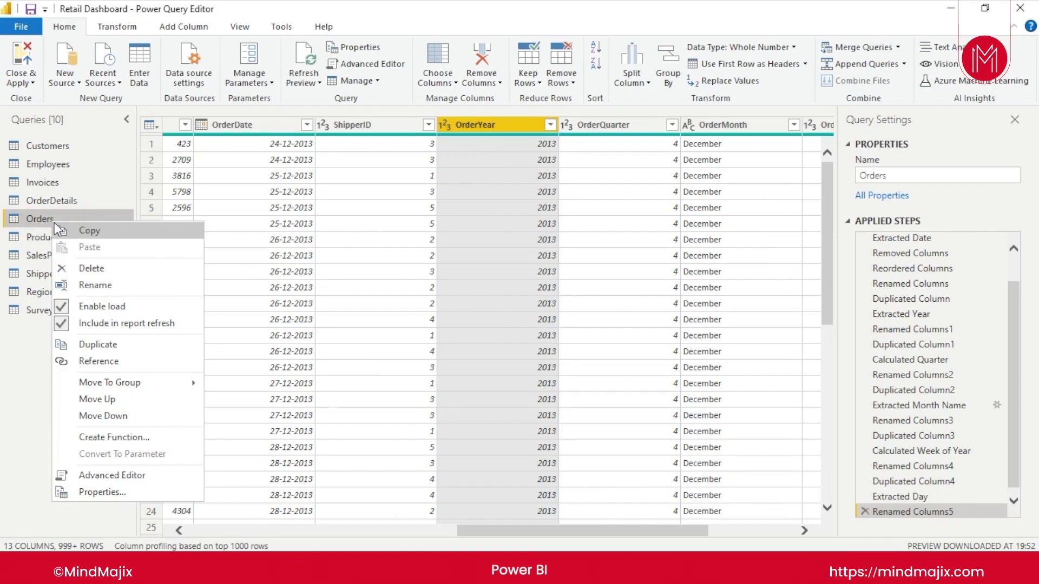
pyautogui.click(12, 402)
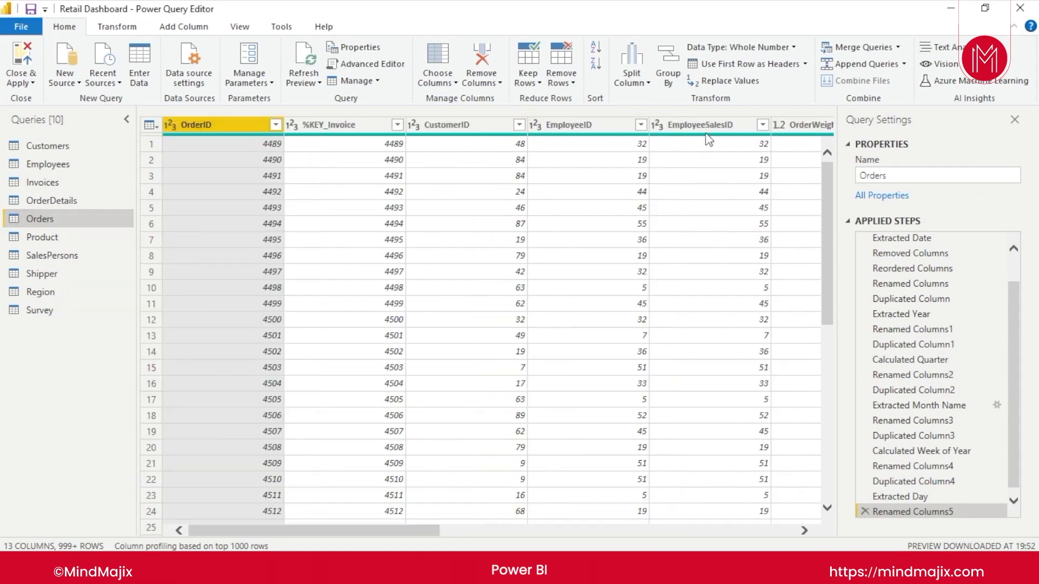
pyautogui.rightClick(58, 219)
pyautogui.click(98, 225)
pyautogui.rightClick(54, 377)
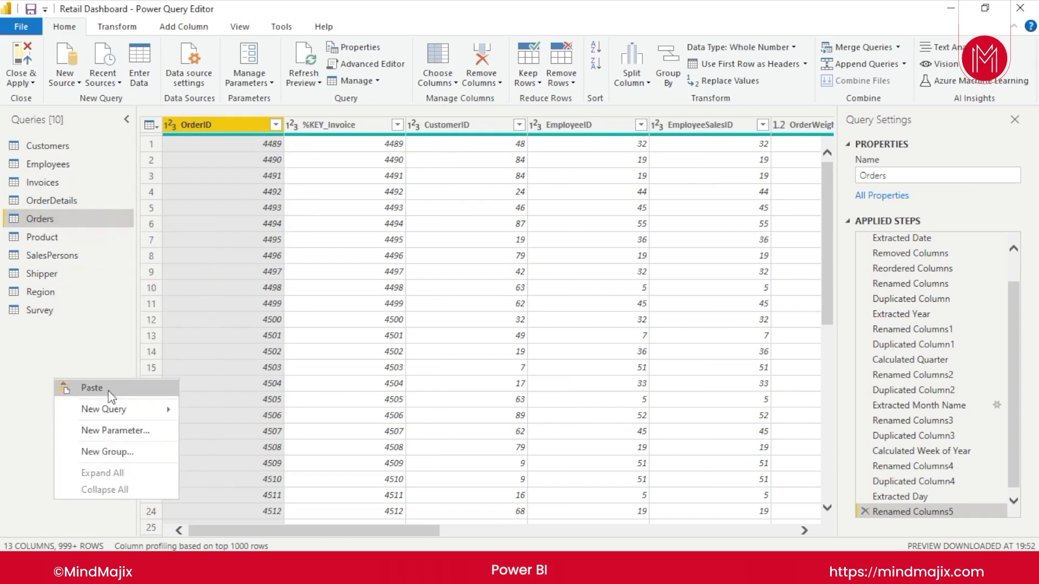
pyautogui.click(109, 388)
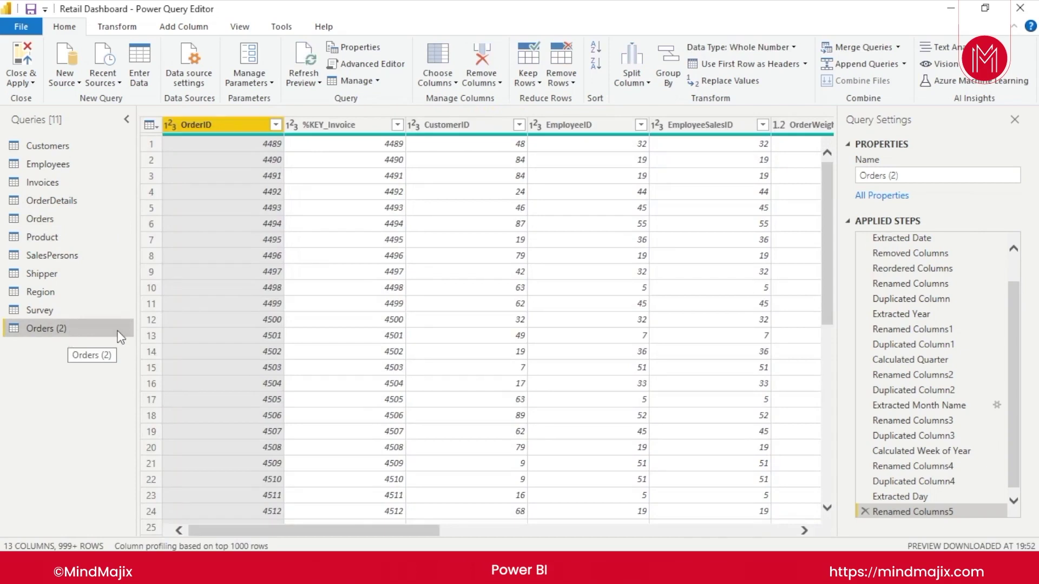
# Set up a Basic Group By on OrderYear in the copied query, with a new column named Orders using Count Rows
pyautogui.moveTo(381, 531); pyautogui.dragTo(688, 519)
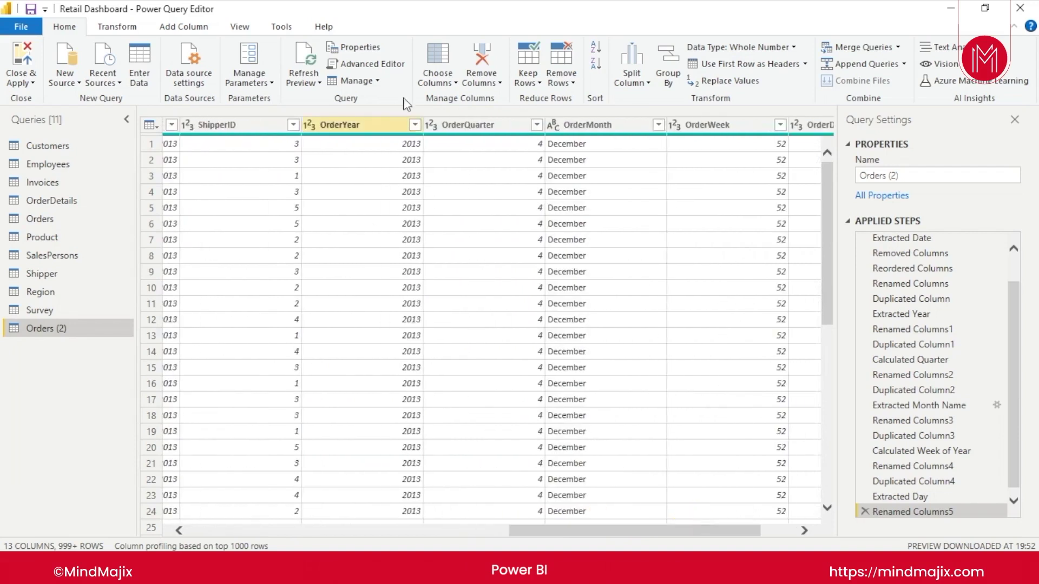
pyautogui.click(369, 123)
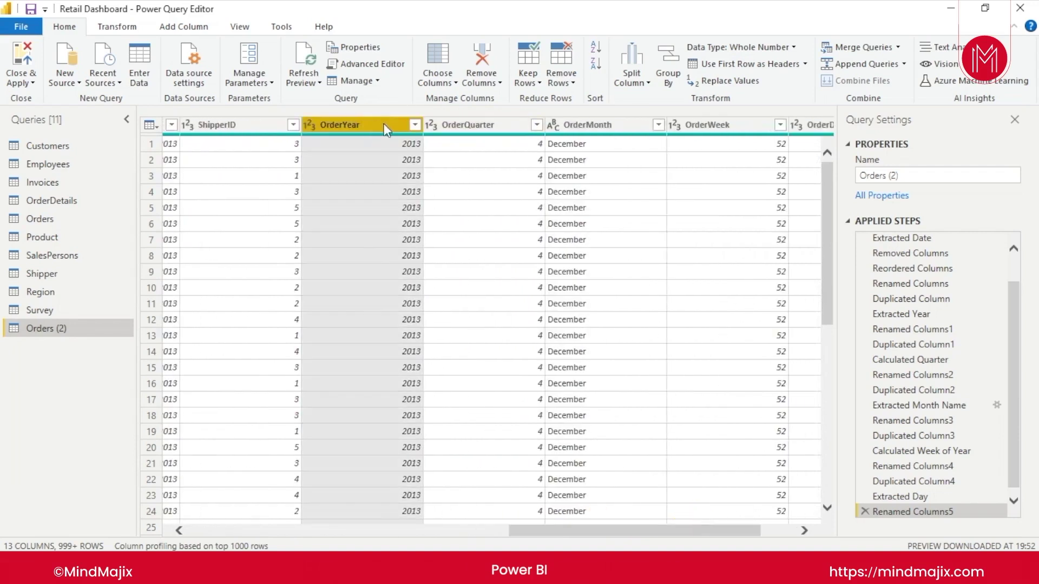
pyautogui.click(674, 57)
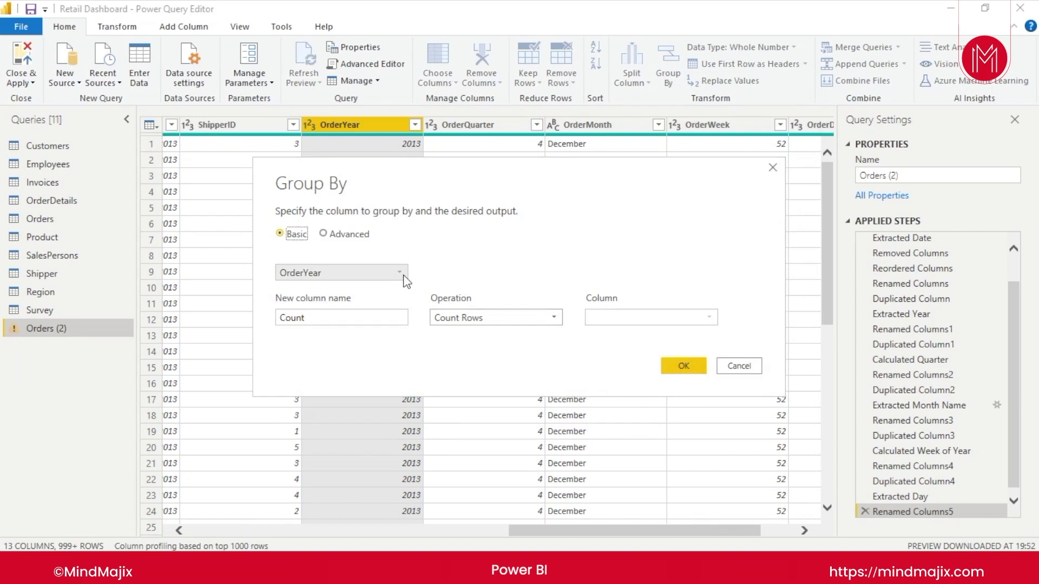
pyautogui.click(400, 273)
pyautogui.click(511, 271)
pyautogui.click(374, 319)
pyautogui.doubleClick(374, 319)
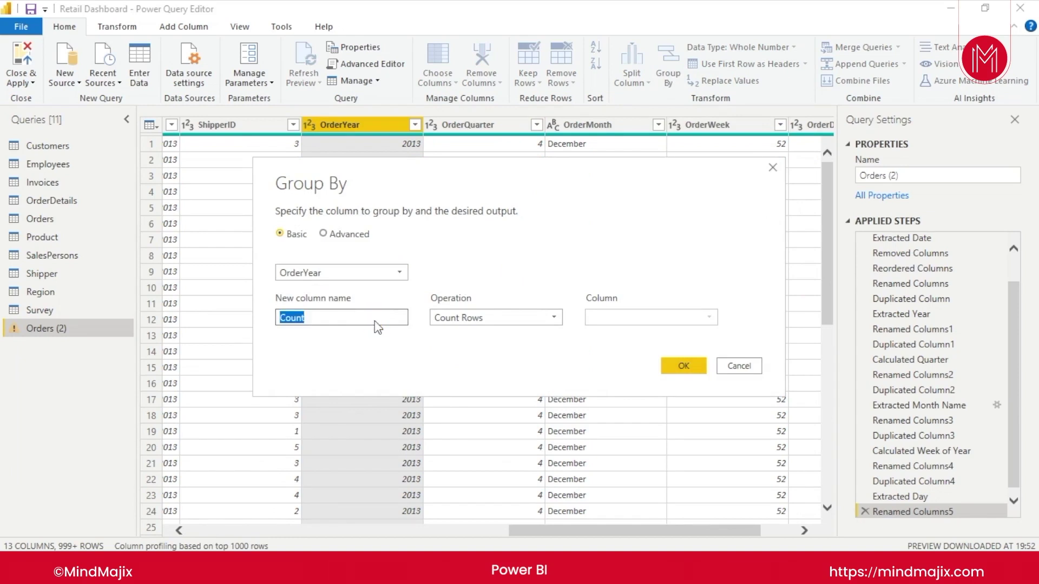
pyautogui.write('Orders')
pyautogui.click(552, 318)
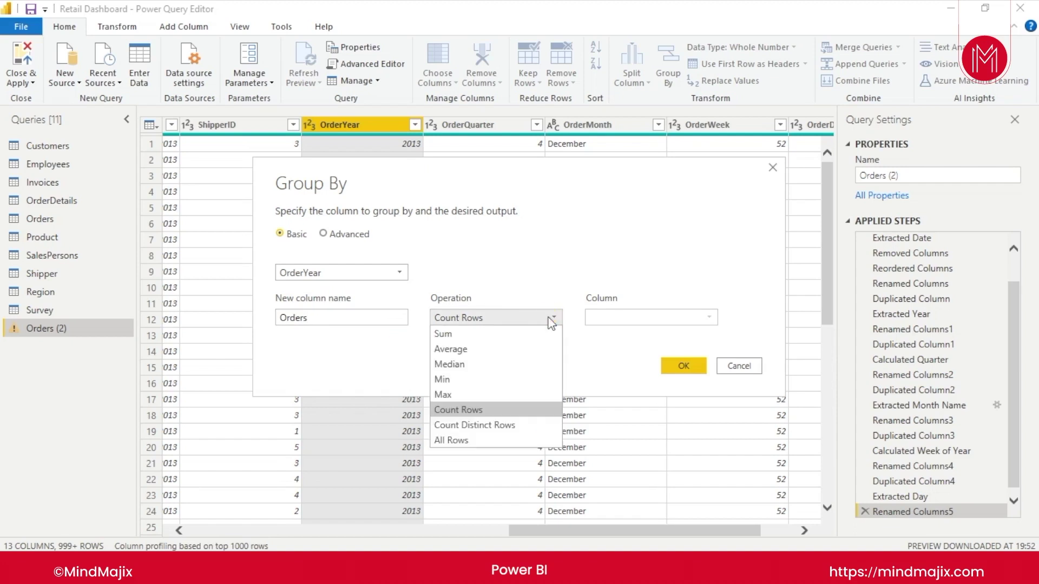
pyautogui.click(514, 409)
pyautogui.click(539, 368)
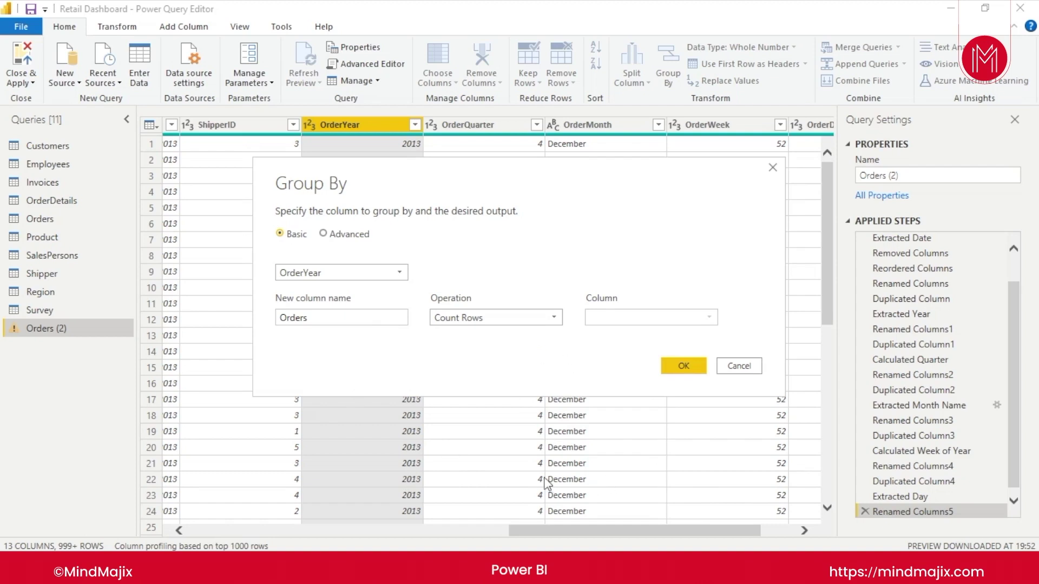
# Try Sum and Count Distinct Rows as the grouping operation before returning it to Count Rows
pyautogui.click(559, 321)
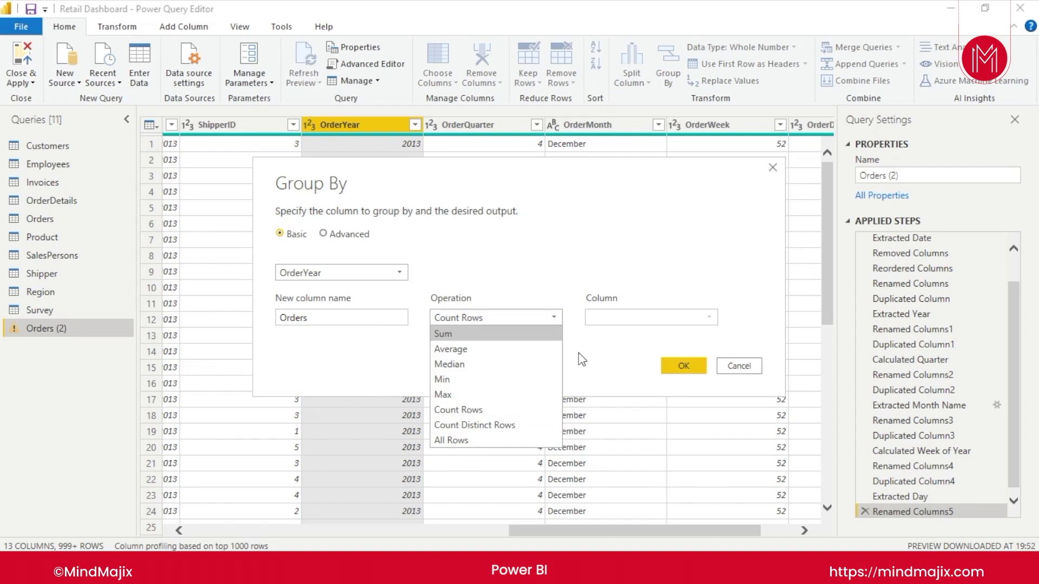
pyautogui.click(521, 333)
pyautogui.click(559, 320)
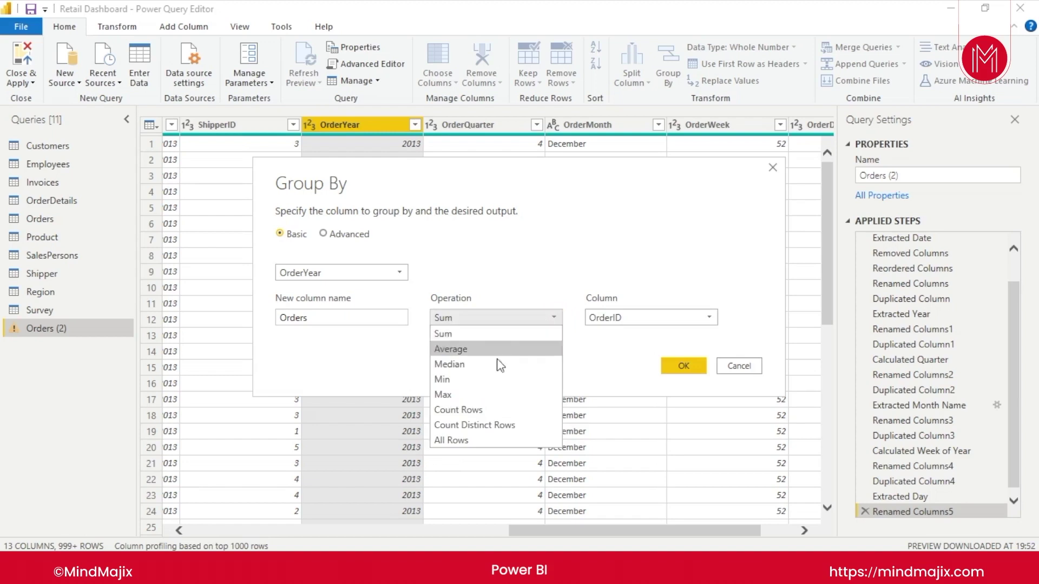
pyautogui.click(476, 410)
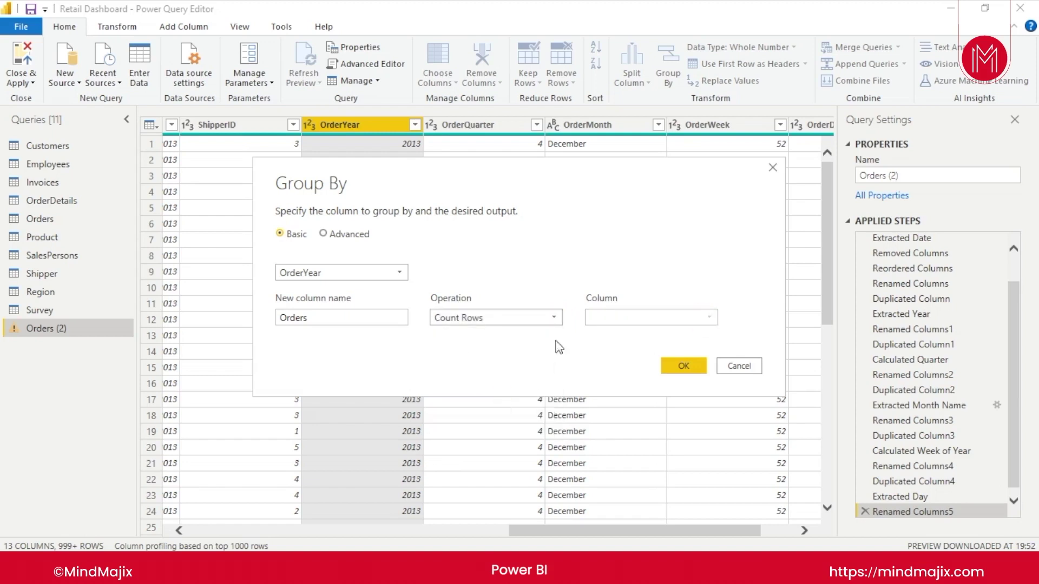
pyautogui.click(698, 318)
pyautogui.click(556, 318)
pyautogui.click(556, 318)
pyautogui.click(520, 425)
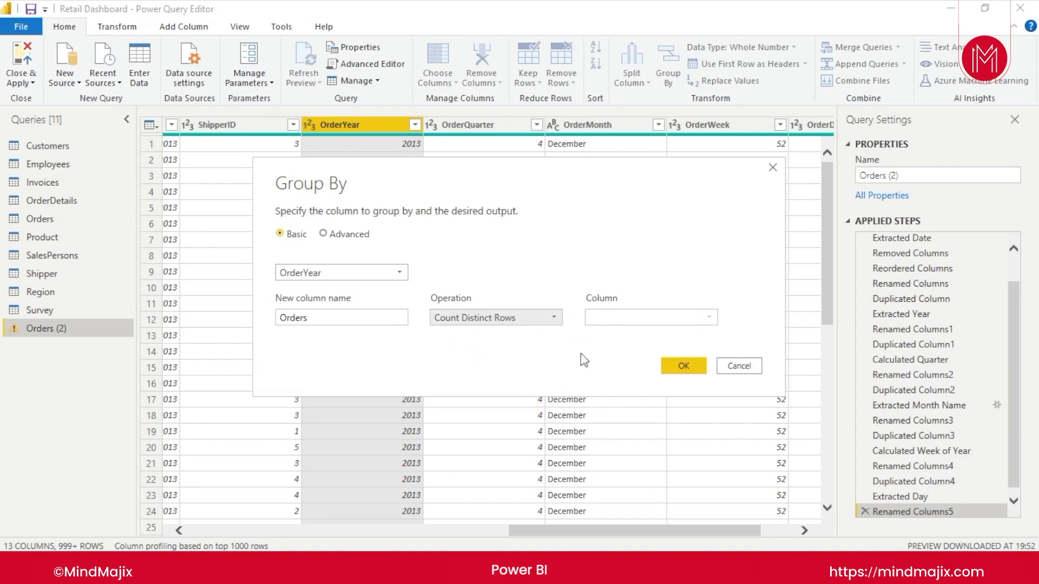
pyautogui.click(537, 318)
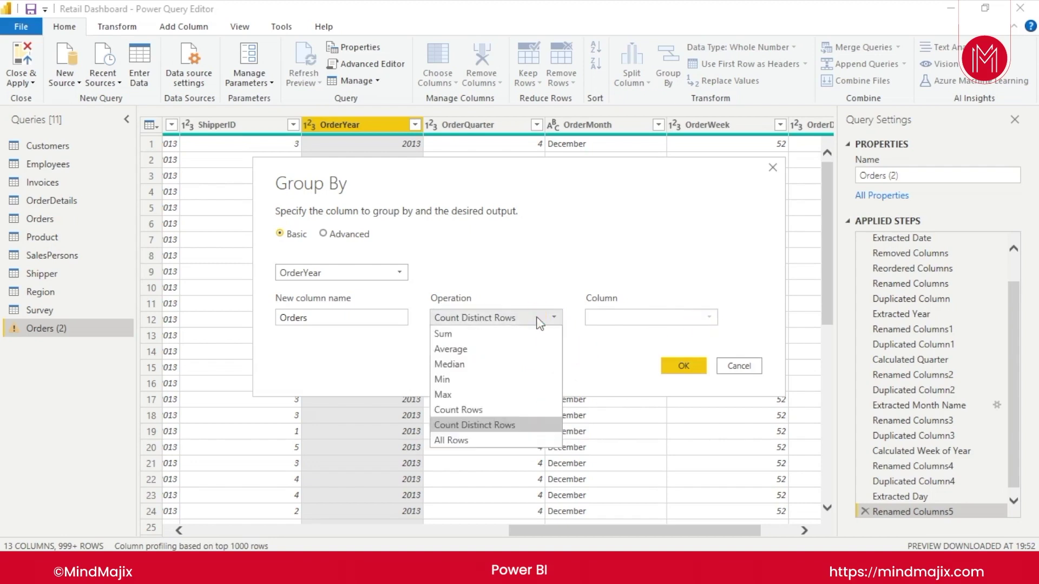
pyautogui.click(523, 409)
# Apply the OrderYear grouping with its count column named No. of Orders, and rename the query as Orders (Group by Year)
pyautogui.click(332, 318)
pyautogui.write('No. of')
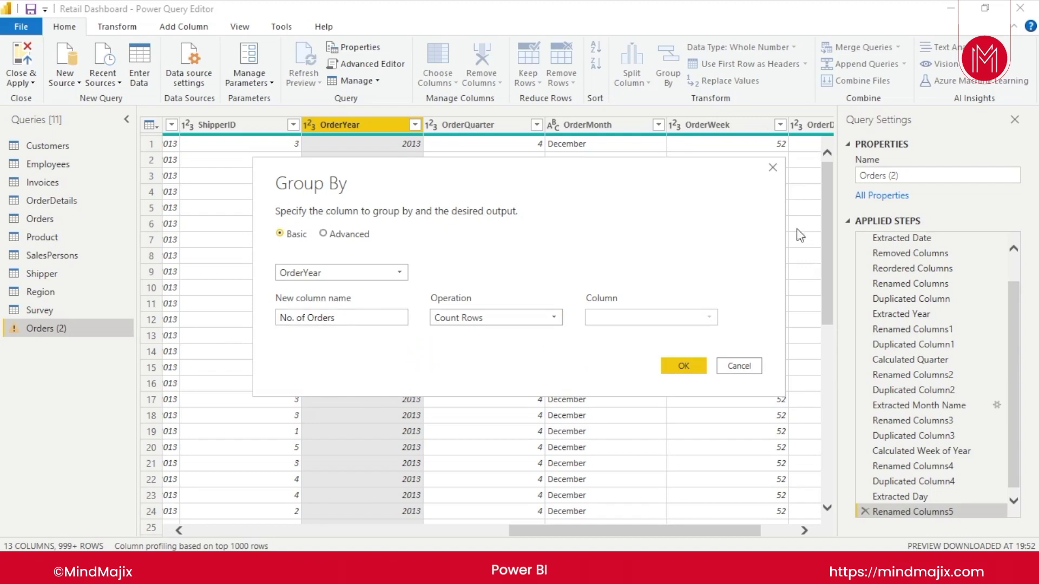
pyautogui.click(684, 370)
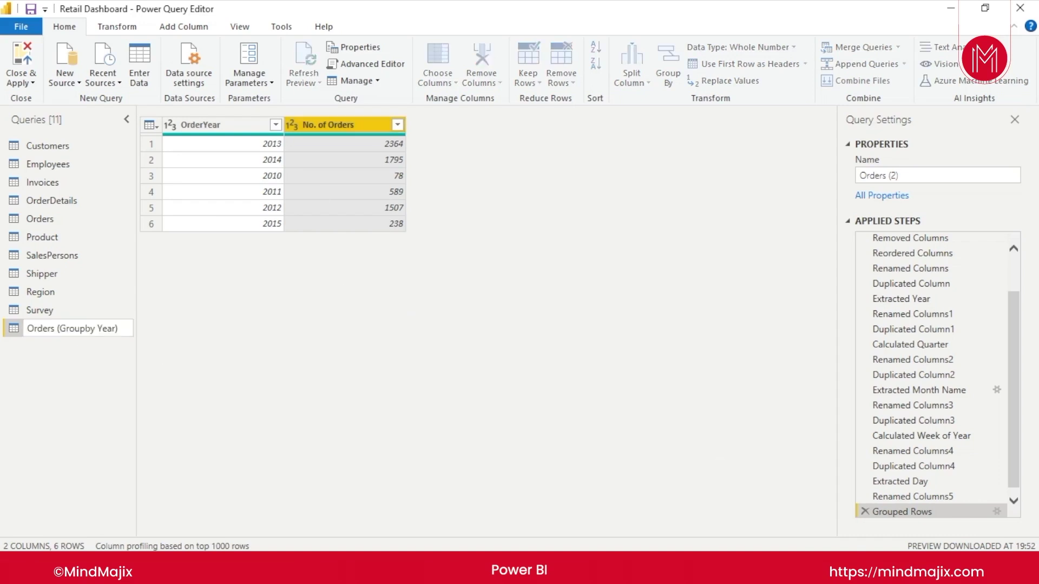
pyautogui.click(50, 389)
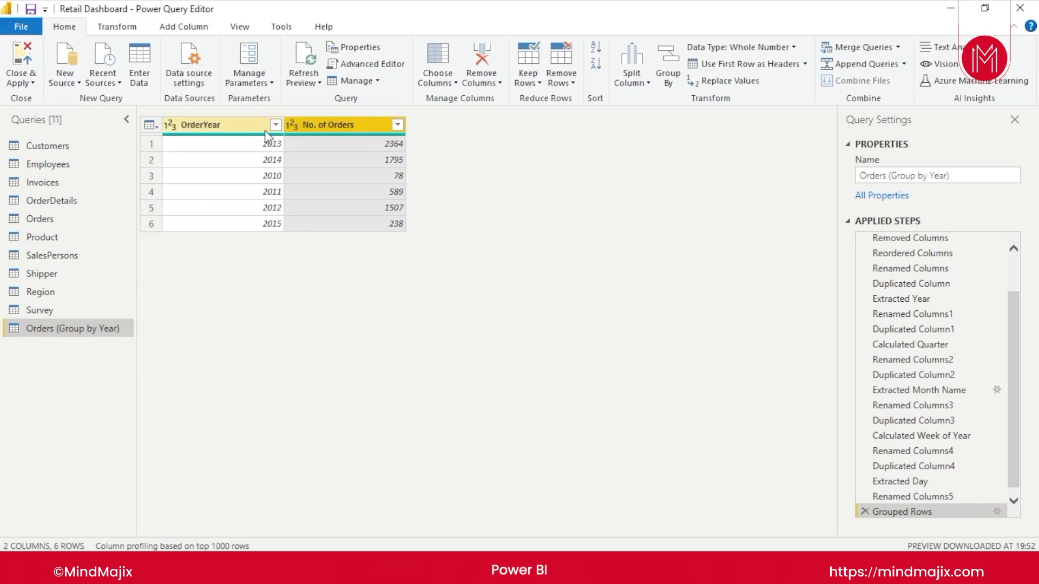
# Make another copy of the original Orders query below Orders (Group by Year)
pyautogui.rightClick(44, 221)
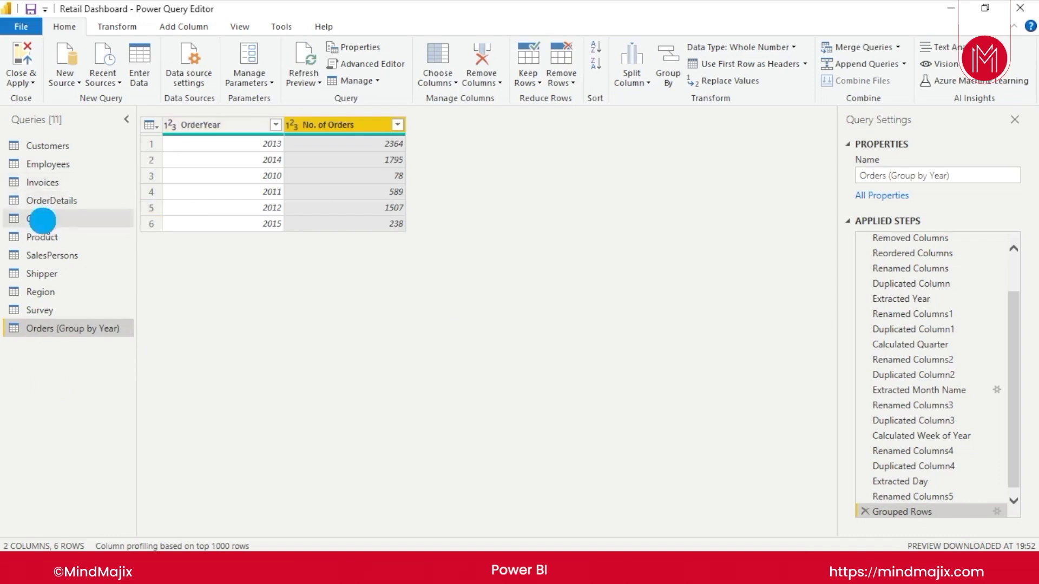
pyautogui.click(81, 222)
pyautogui.rightClick(31, 410)
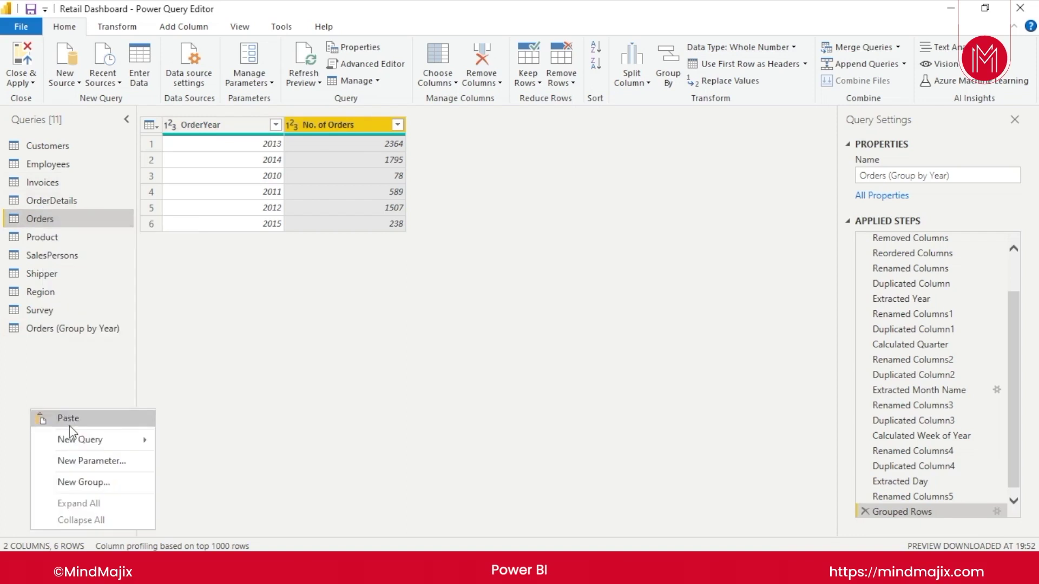
pyautogui.click(69, 420)
# Start an Advanced Group By on the OrderYear column of the new Orders copy
pyautogui.moveTo(379, 530); pyautogui.dragTo(626, 525)
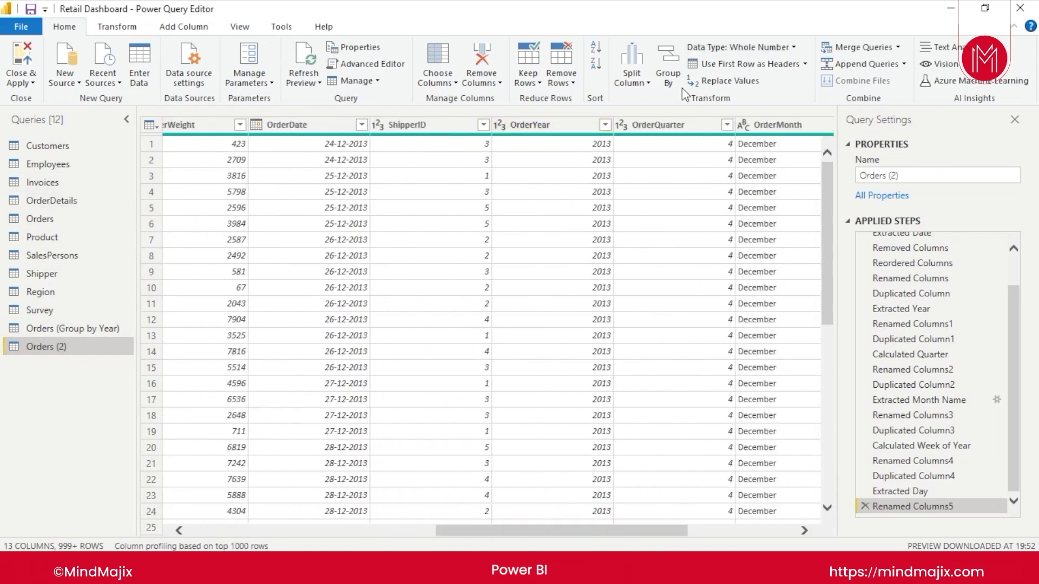
pyautogui.click(545, 125)
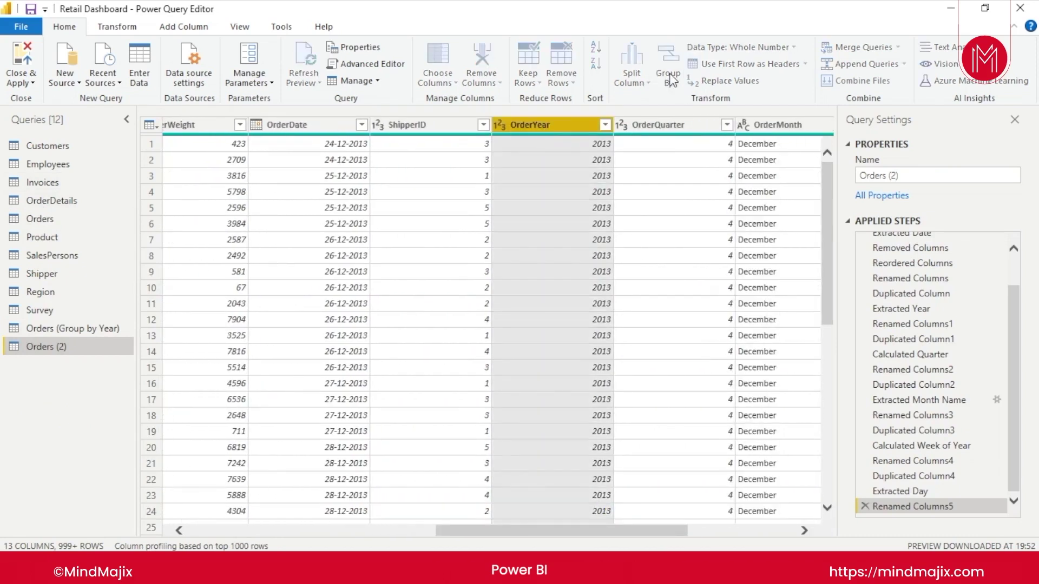
pyautogui.click(670, 80)
pyautogui.click(324, 235)
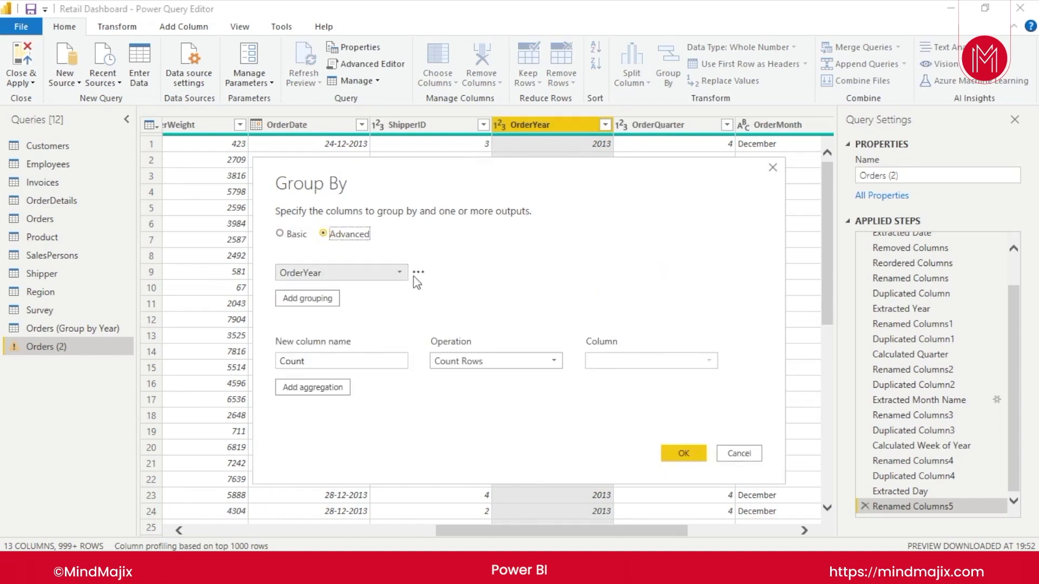
pyautogui.click(419, 272)
# Add OrderQuarter and OrderMonth as the second and third grouping levels under OrderYear
pyautogui.click(308, 298)
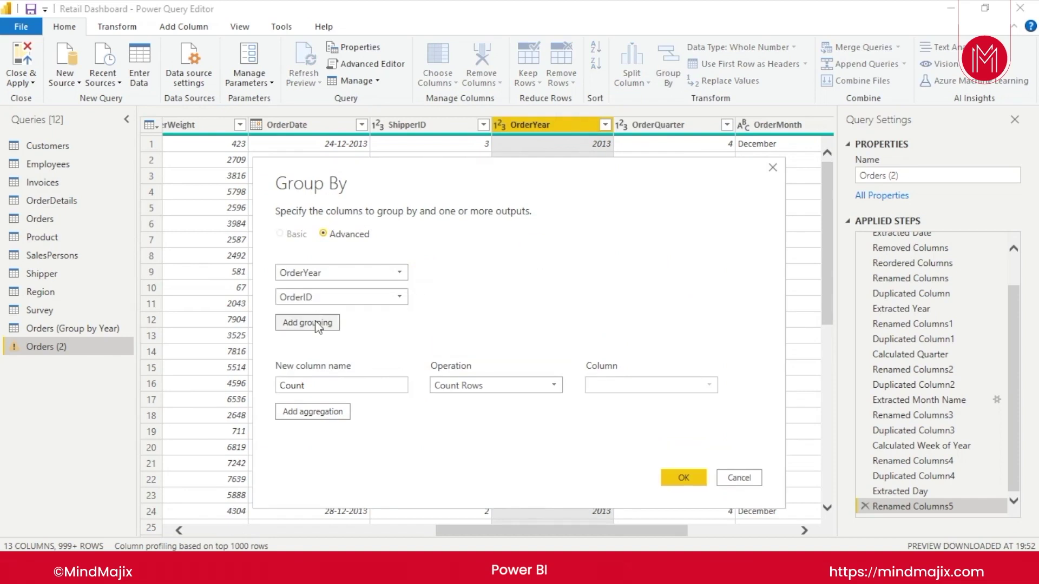
pyautogui.click(399, 297)
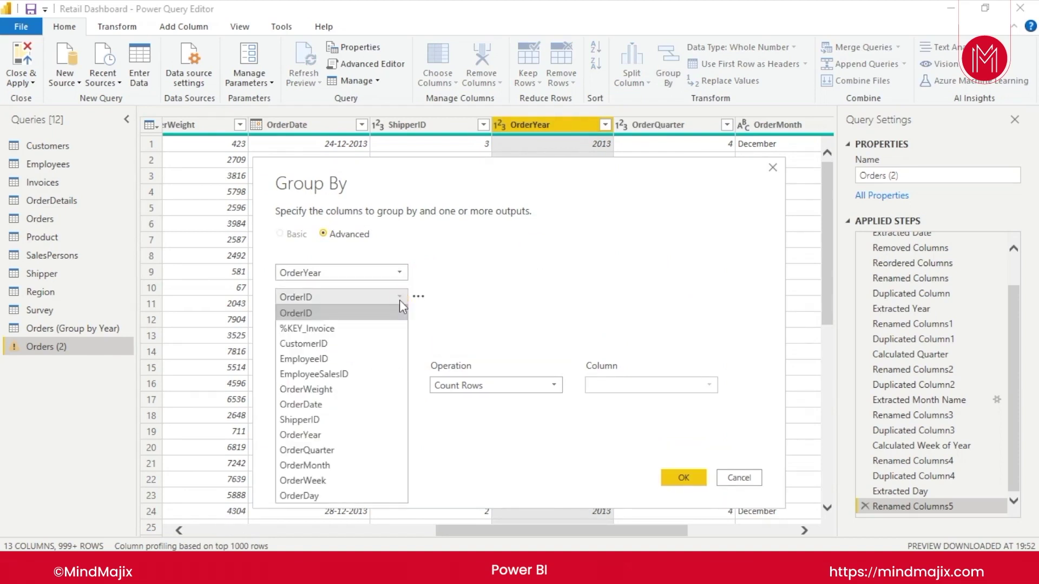
pyautogui.click(332, 467)
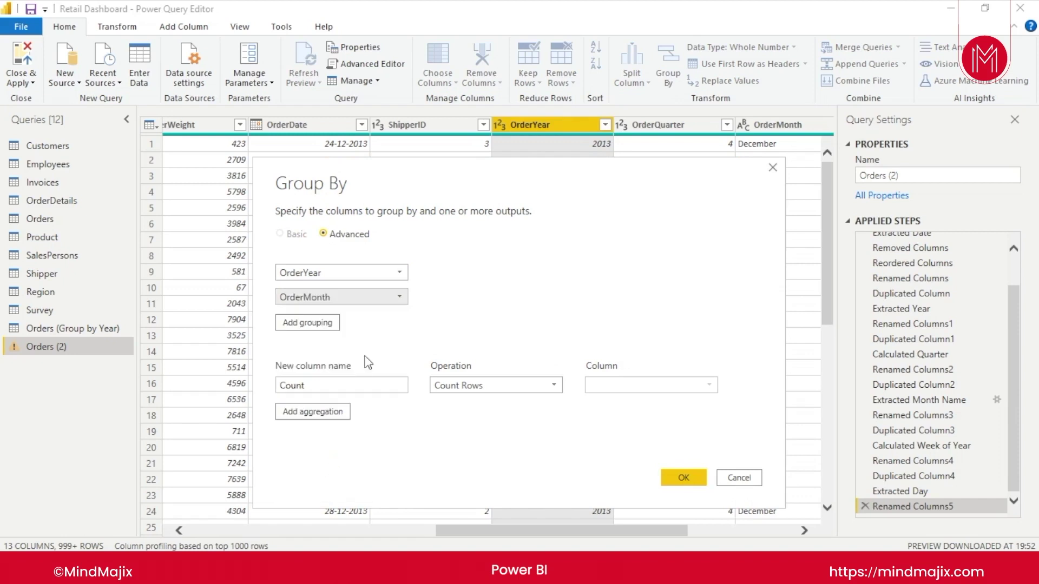
pyautogui.click(325, 324)
pyautogui.click(399, 297)
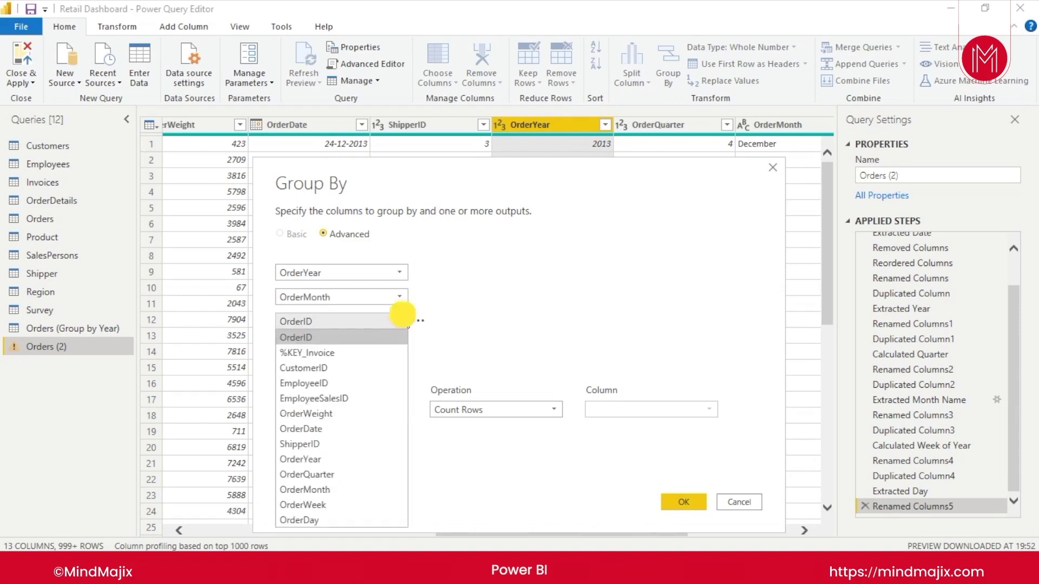
pyautogui.click(391, 322)
pyautogui.click(391, 322)
pyautogui.click(317, 489)
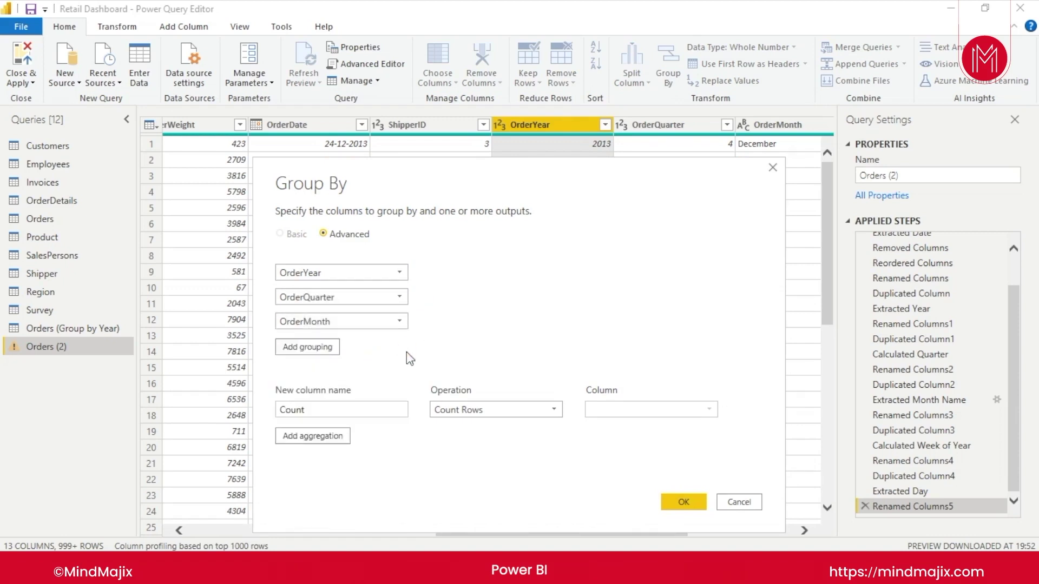
pyautogui.click(462, 361)
# Name the aggregated column No. of Orders, keeping Count Rows as its operation
pyautogui.doubleClick(335, 413)
pyautogui.write('No. of Orders')
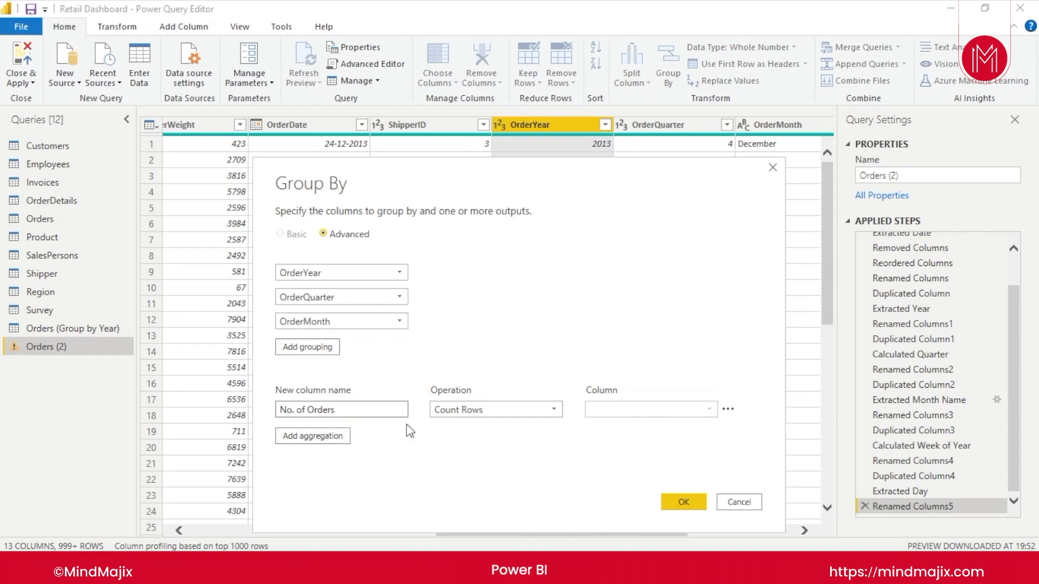
pyautogui.click(554, 410)
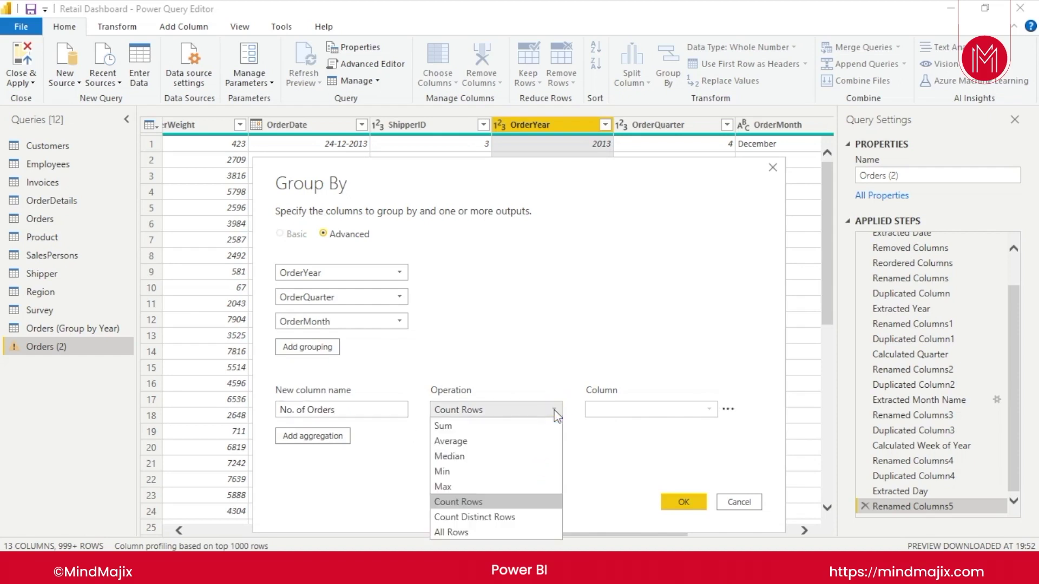
pyautogui.click(554, 412)
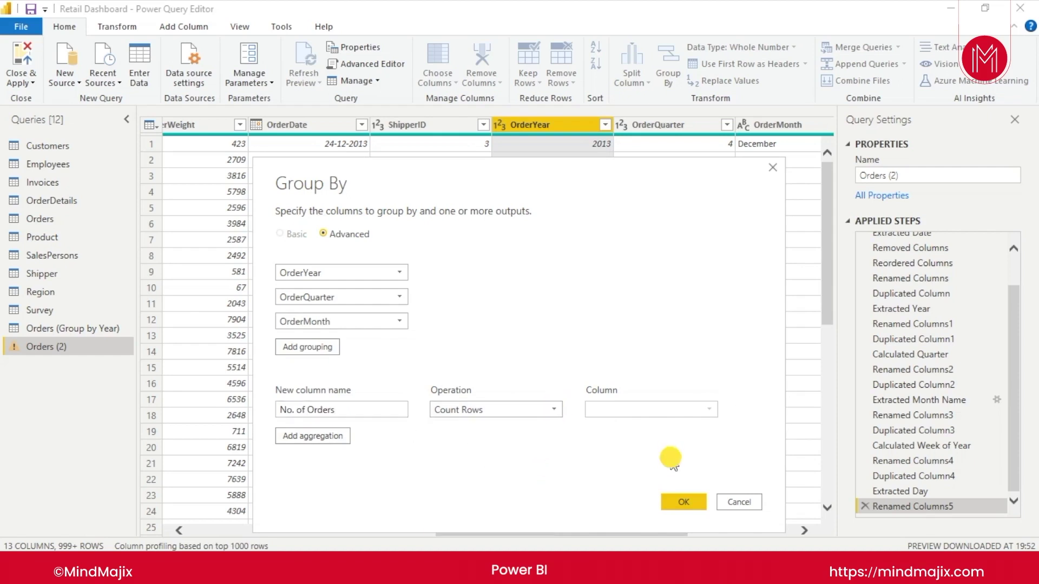
# Add a second aggregation named Order Weight that sums the OrderWeight column
pyautogui.click(333, 437)
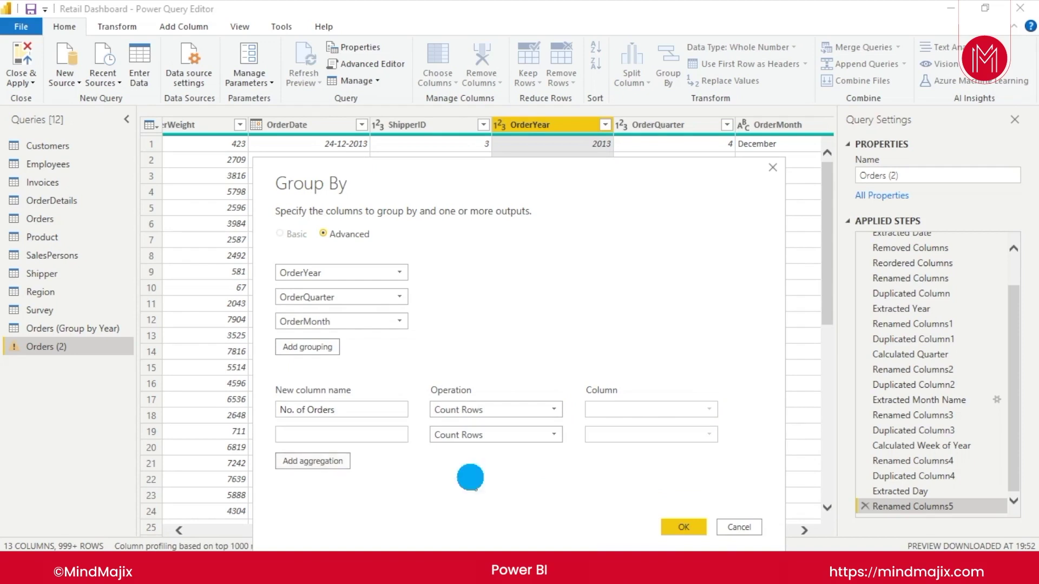
pyautogui.click(337, 435)
pyautogui.write('Order Weight')
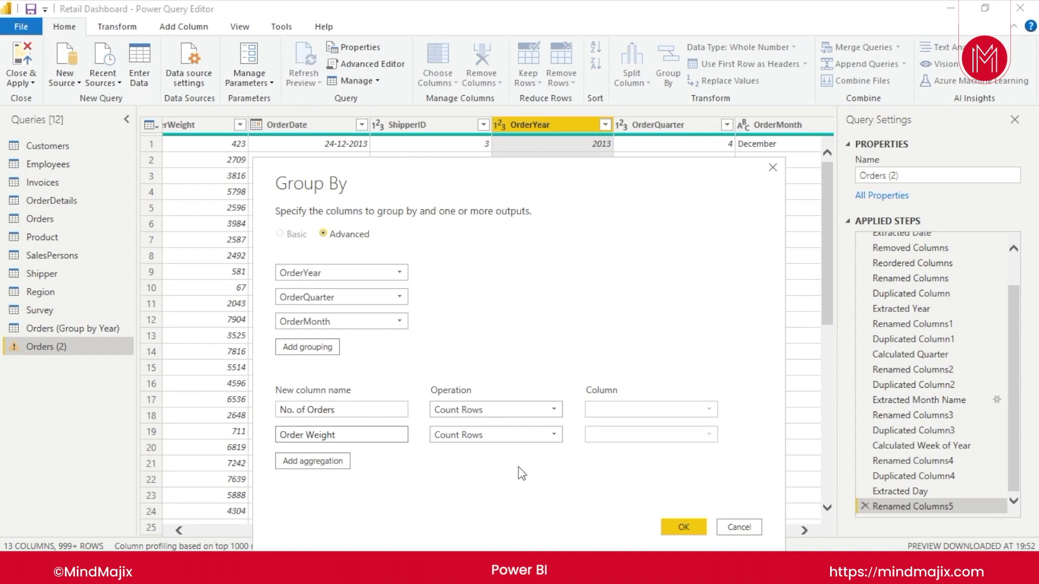
pyautogui.click(553, 435)
pyautogui.click(478, 312)
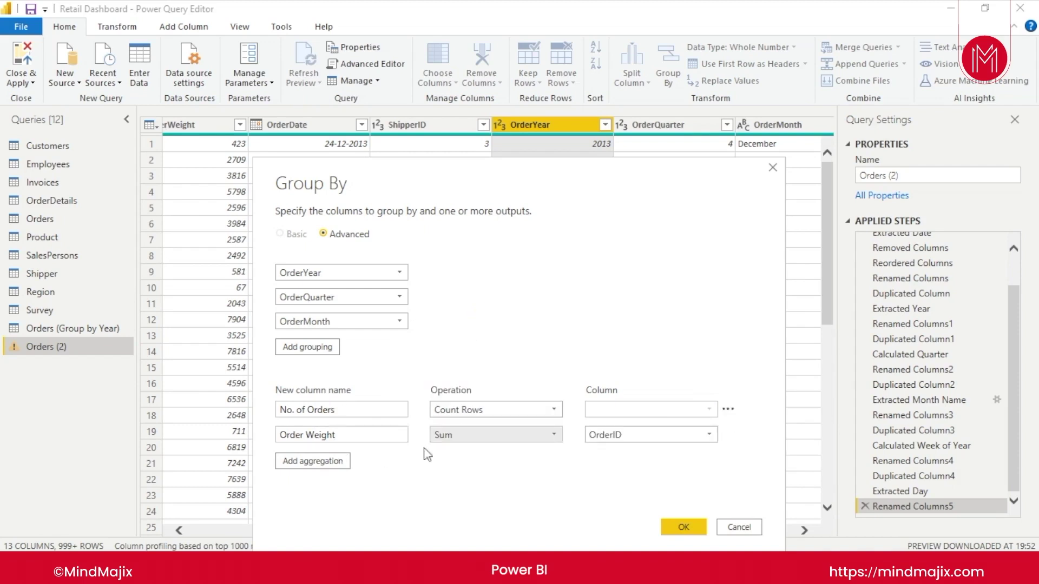
pyautogui.click(709, 435)
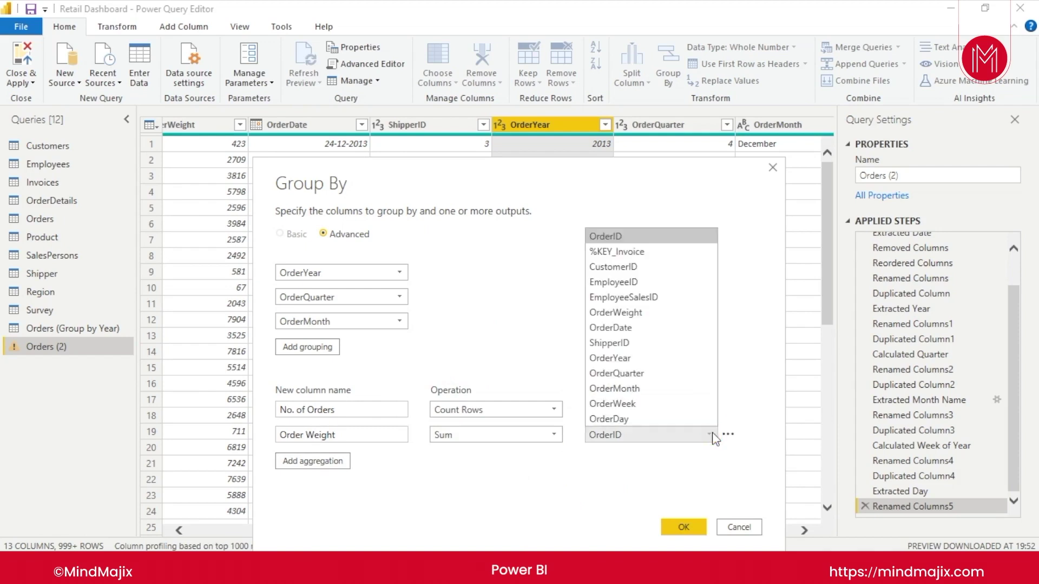
pyautogui.click(685, 312)
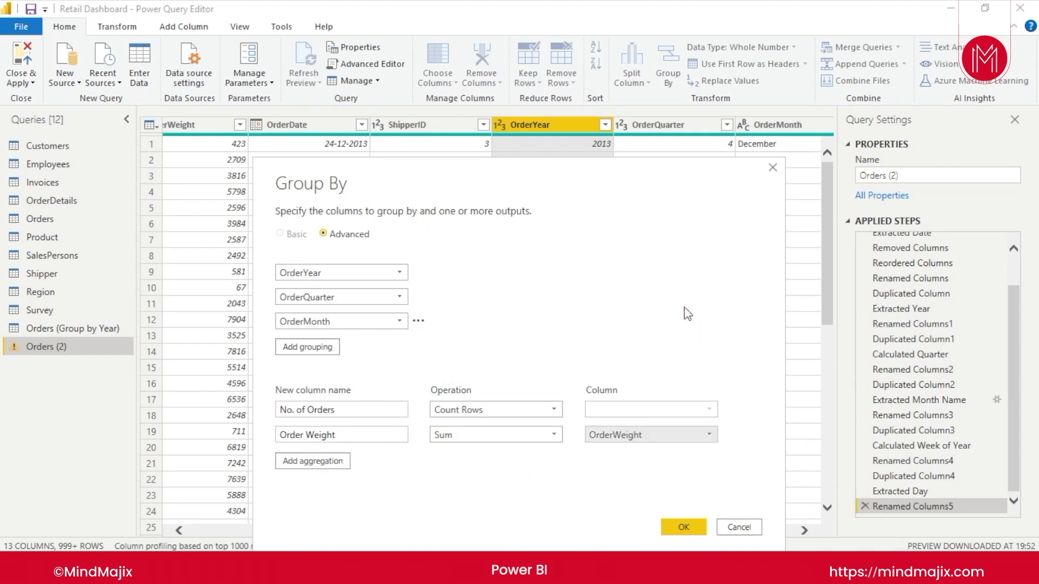
pyautogui.click(651, 469)
pyautogui.click(582, 474)
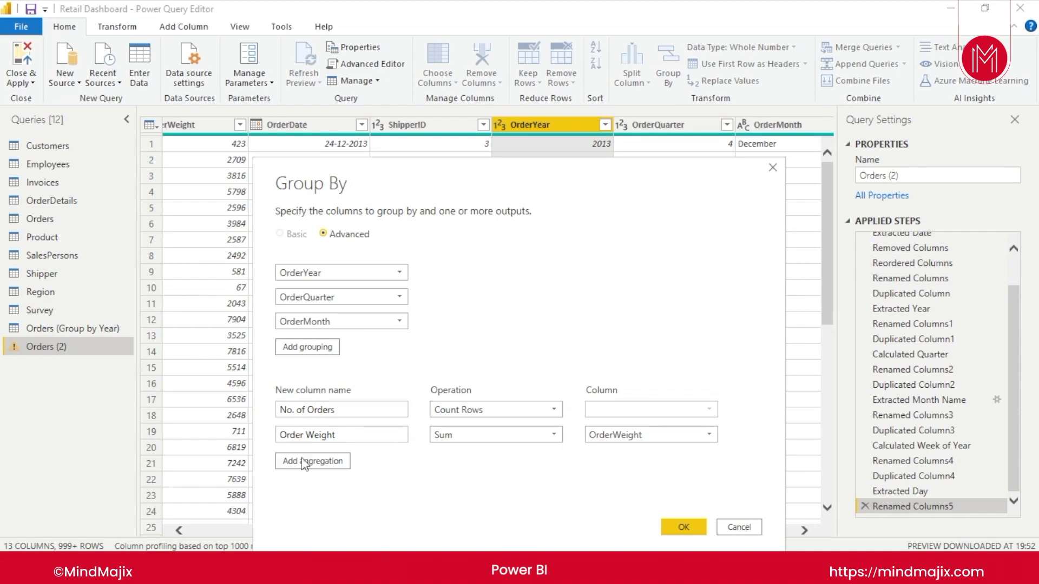
pyautogui.click(341, 461)
pyautogui.click(548, 461)
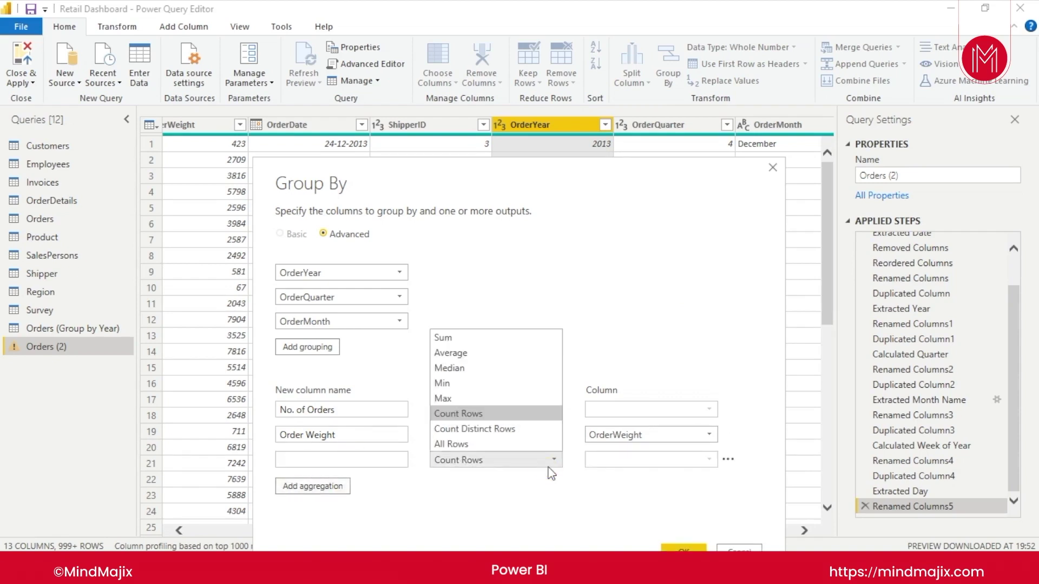
pyautogui.click(455, 338)
pyautogui.click(708, 460)
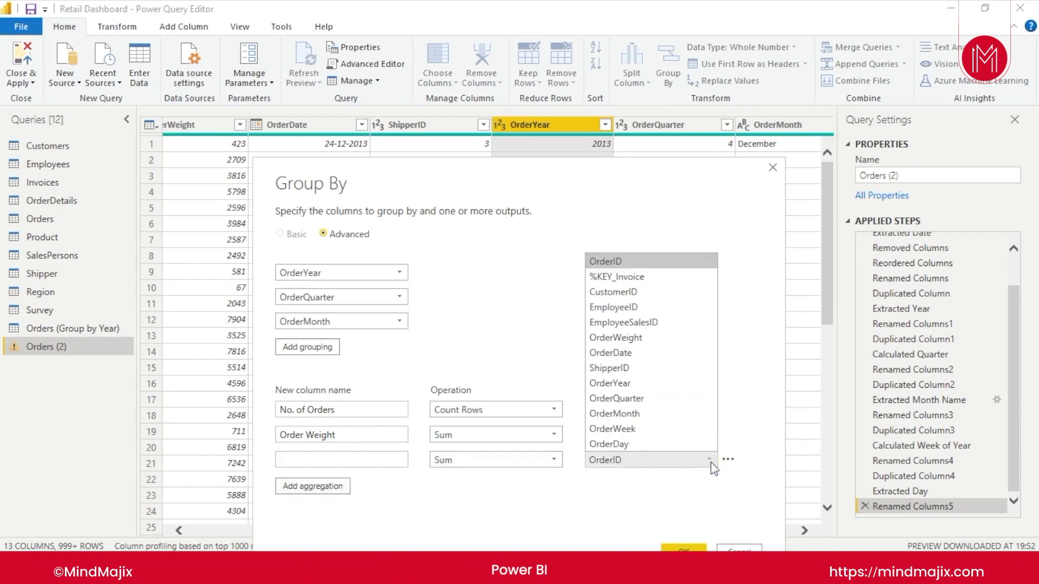
pyautogui.click(509, 495)
pyautogui.click(725, 459)
pyautogui.click(755, 473)
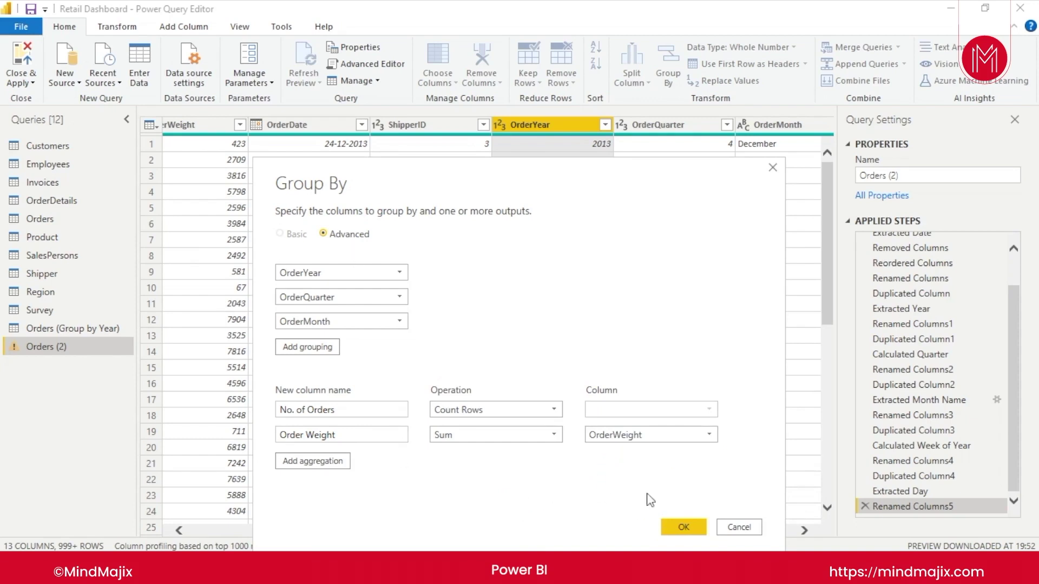
# Apply the grouping by OrderYear, OrderQuarter and OrderMonth, and look through the grouped rows
pyautogui.click(684, 528)
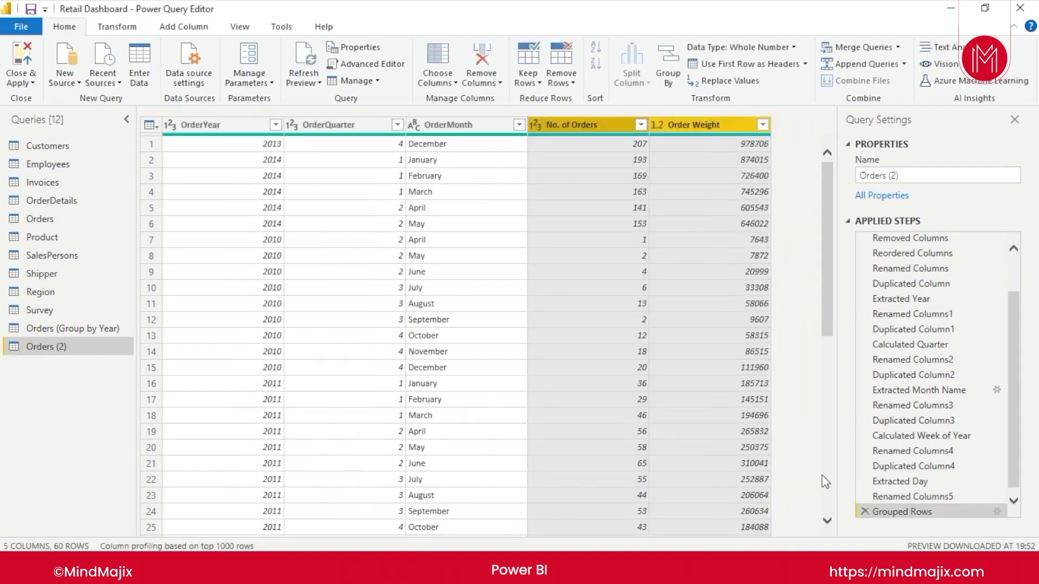
pyautogui.moveTo(822, 225); pyautogui.dragTo(830, 145)
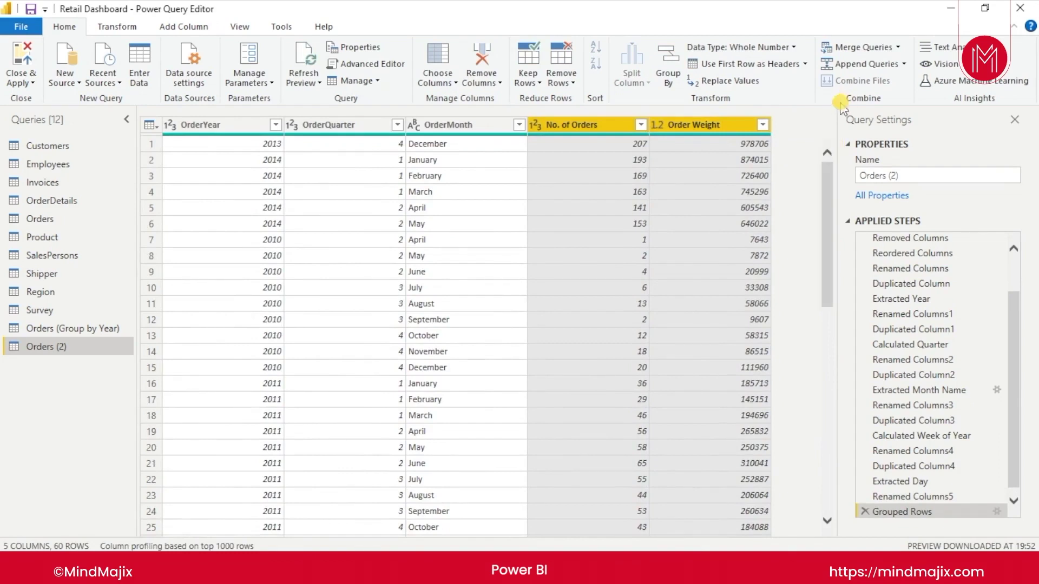
pyautogui.scroll(-8, 252, 385)
pyautogui.scroll(-1, 252, 383)
pyautogui.scroll(9, 255, 411)
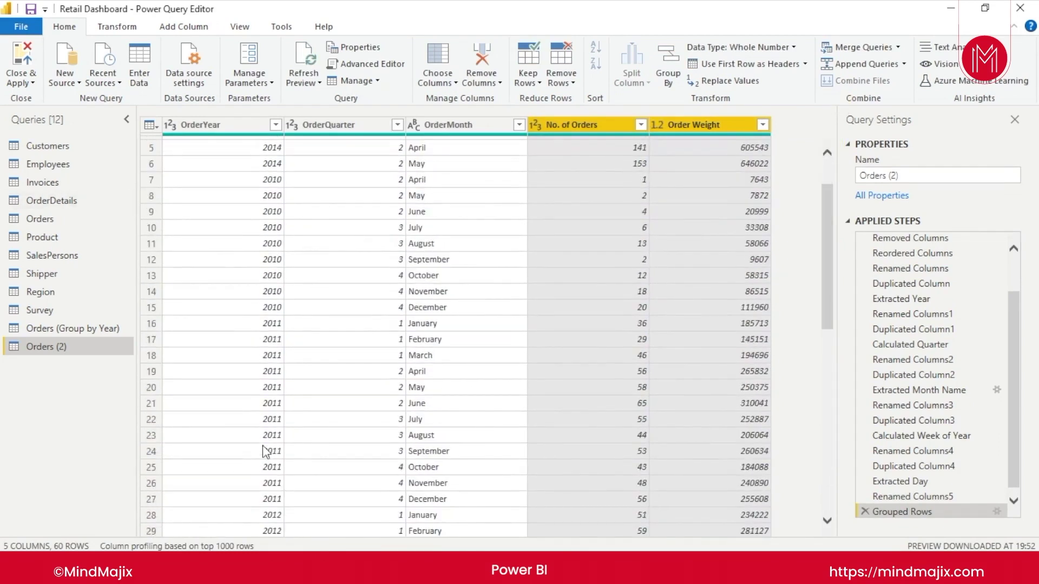
pyautogui.scroll(2, 262, 214)
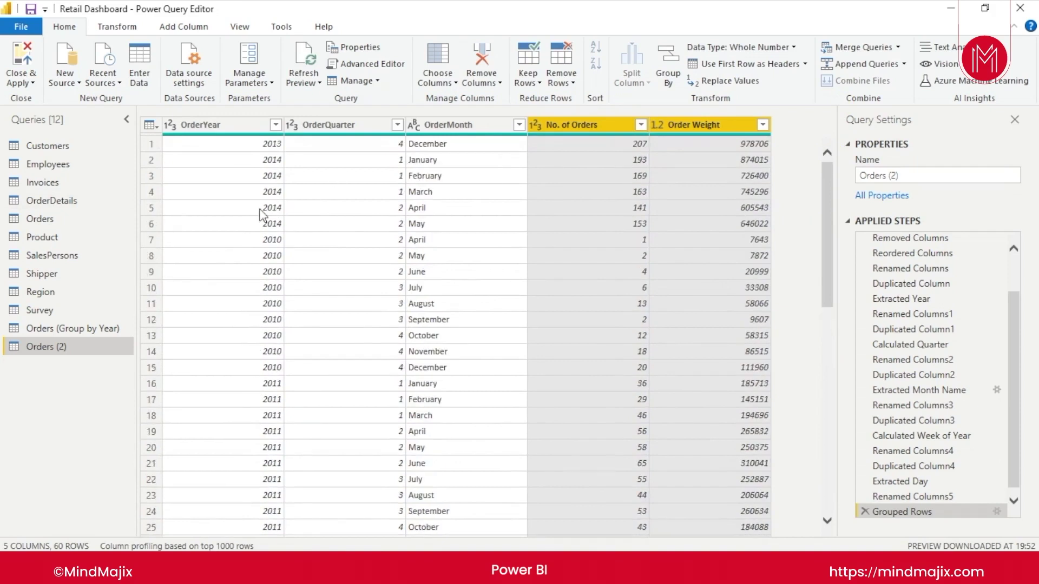
# Filter the OrderYear column of the grouped table to 2010 only
pyautogui.click(252, 264)
pyautogui.click(275, 125)
pyautogui.click(82, 284)
pyautogui.click(60, 299)
pyautogui.click(198, 399)
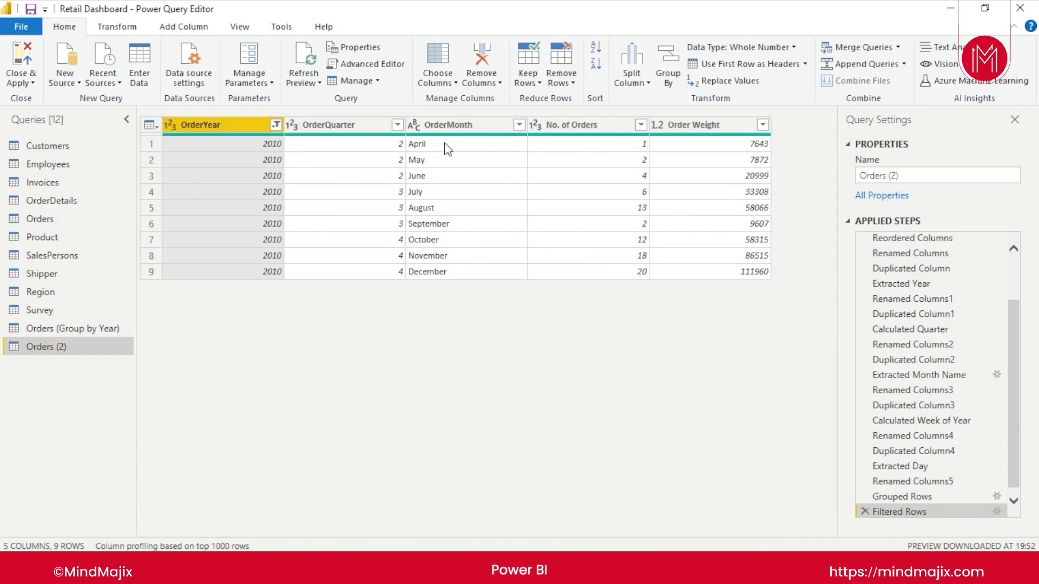
# Set the OrderYear filter of the grouped table to 2013 only
pyautogui.click(276, 125)
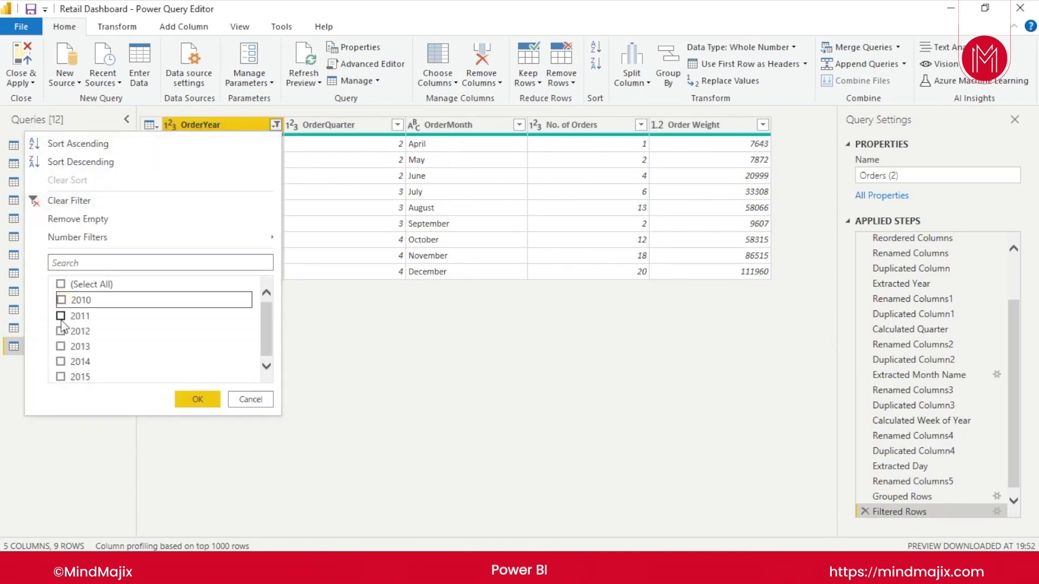
pyautogui.click(62, 345)
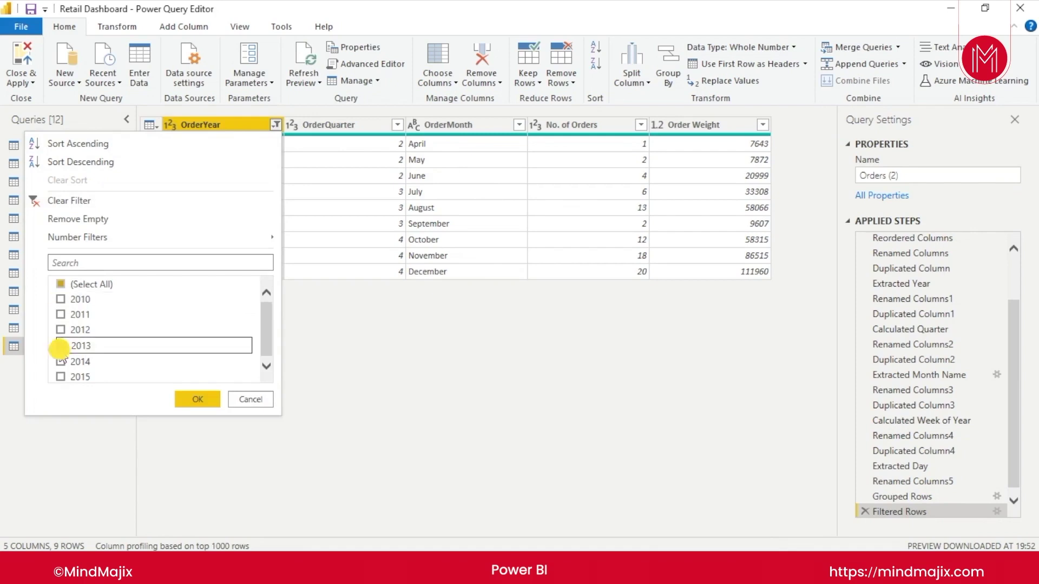
pyautogui.click(213, 399)
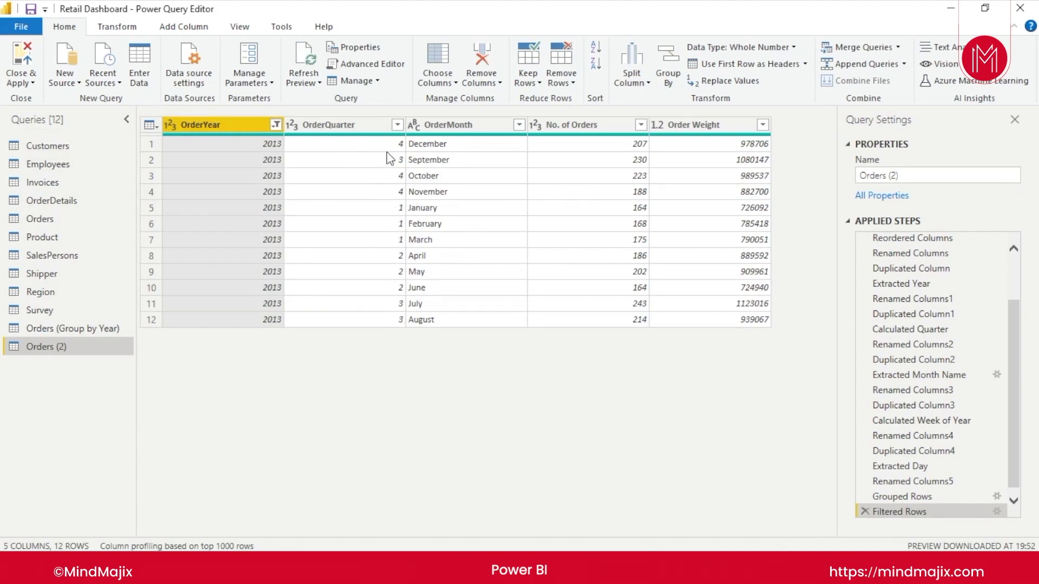
# Sort the 2013 rows in ascending order by OrderMonth first and OrderQuarter second
pyautogui.keyDown('ctrl'); pyautogui.click(359, 124); pyautogui.keyUp('ctrl')
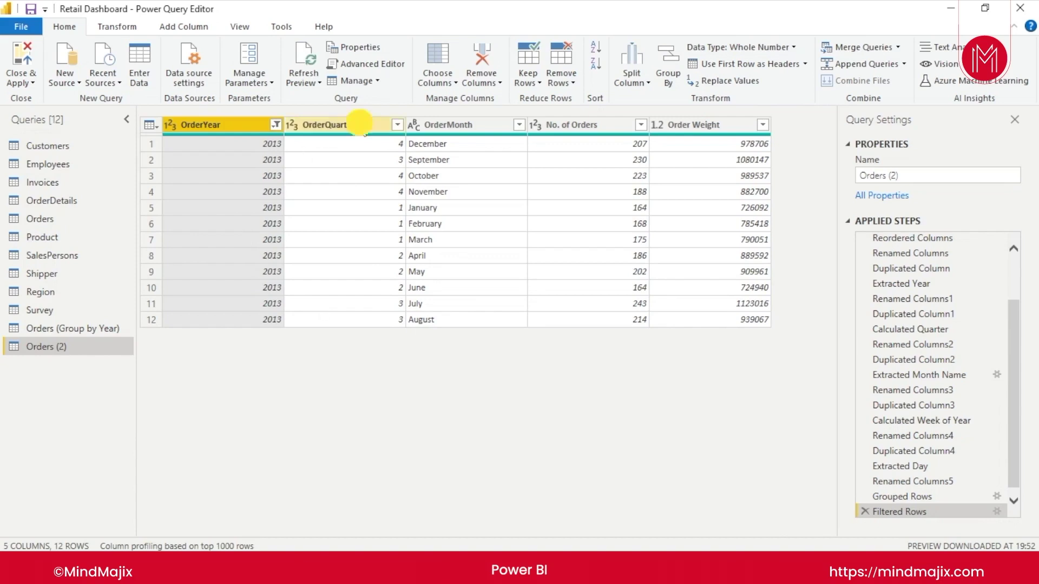
pyautogui.click(467, 125)
pyautogui.rightClick(467, 124)
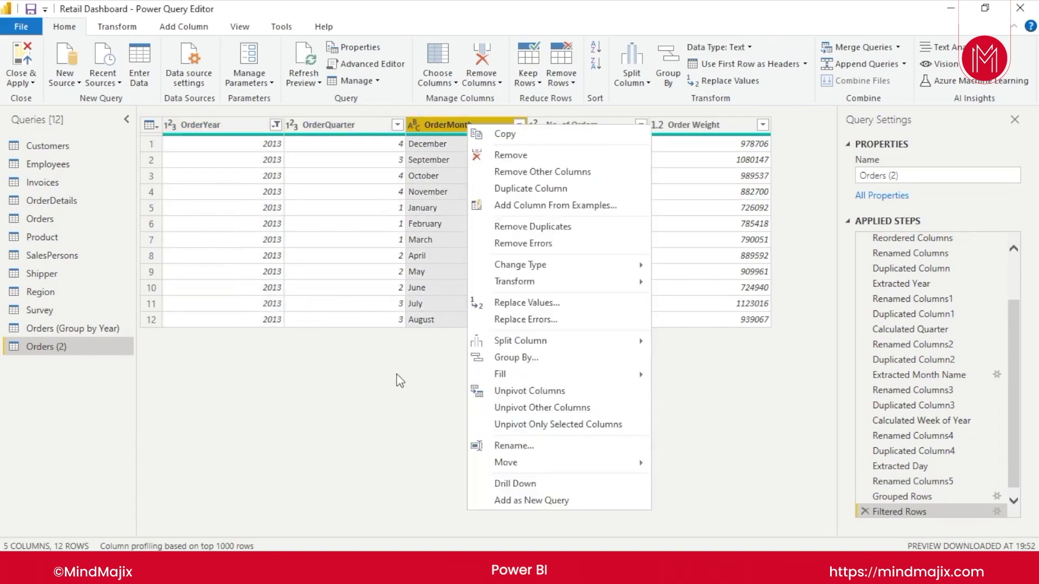
pyautogui.click(519, 125)
pyautogui.click(313, 142)
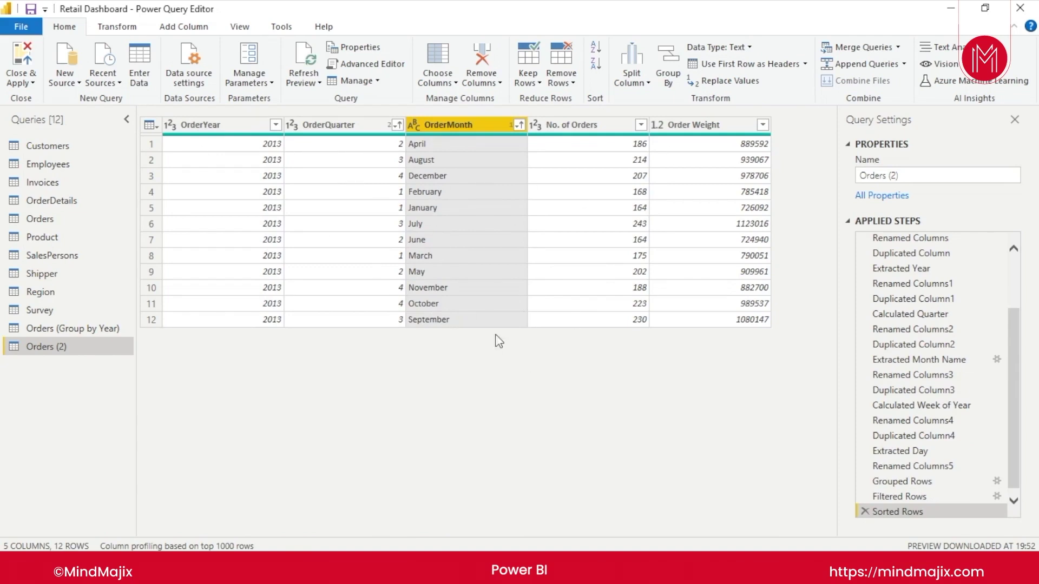
# Rename the Orders (2) query as Orders (Group by Year, quarter, month)
pyautogui.doubleClick(80, 346)
pyautogui.press('End')
pyautogui.press('BackSpace')
pyautogui.press('BackSpace')
pyautogui.write('Group by Year, quarter')
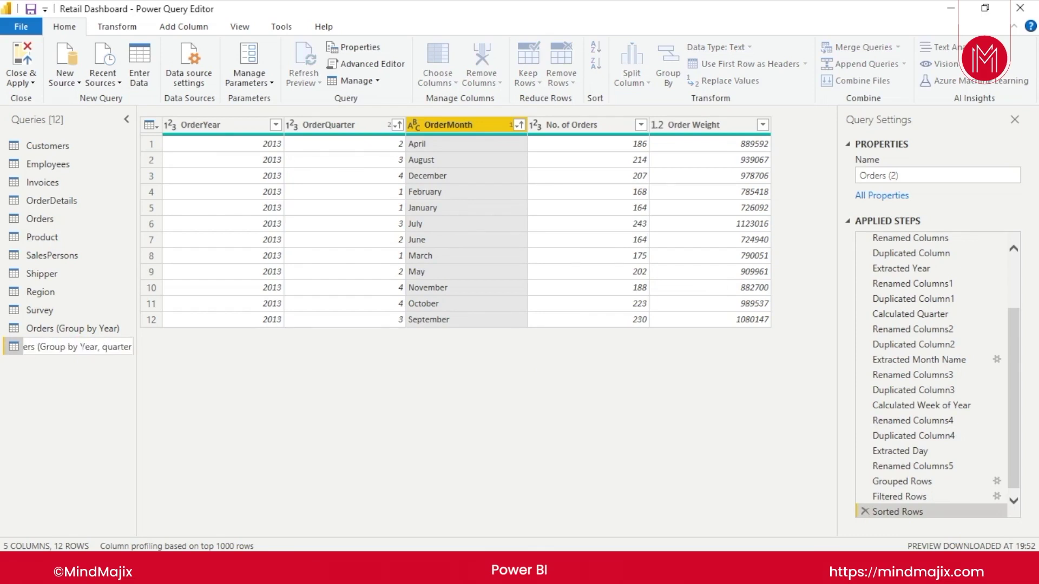
pyautogui.write(', month)')
pyautogui.press('Return')
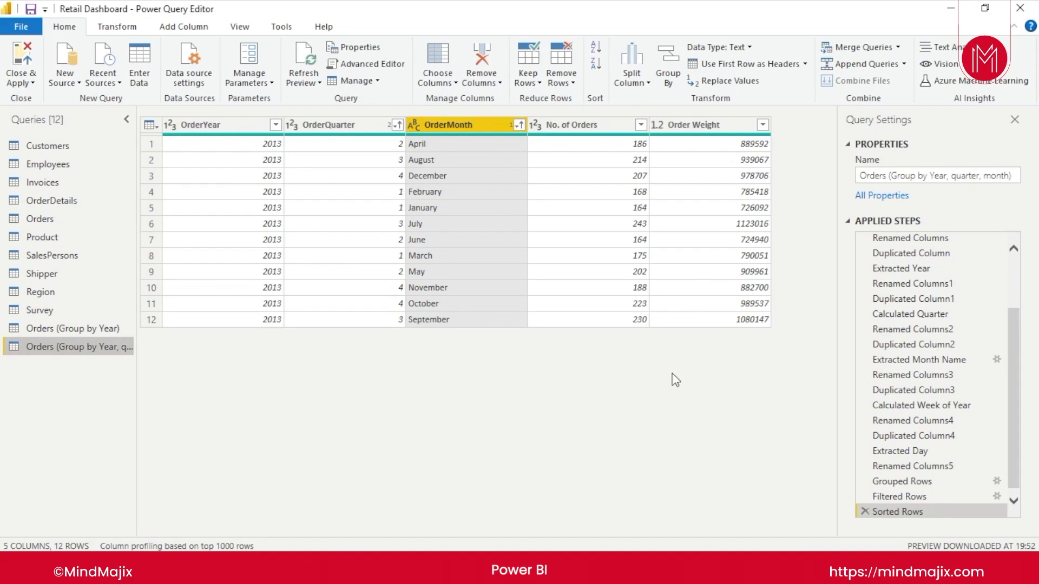
pyautogui.click(631, 411)
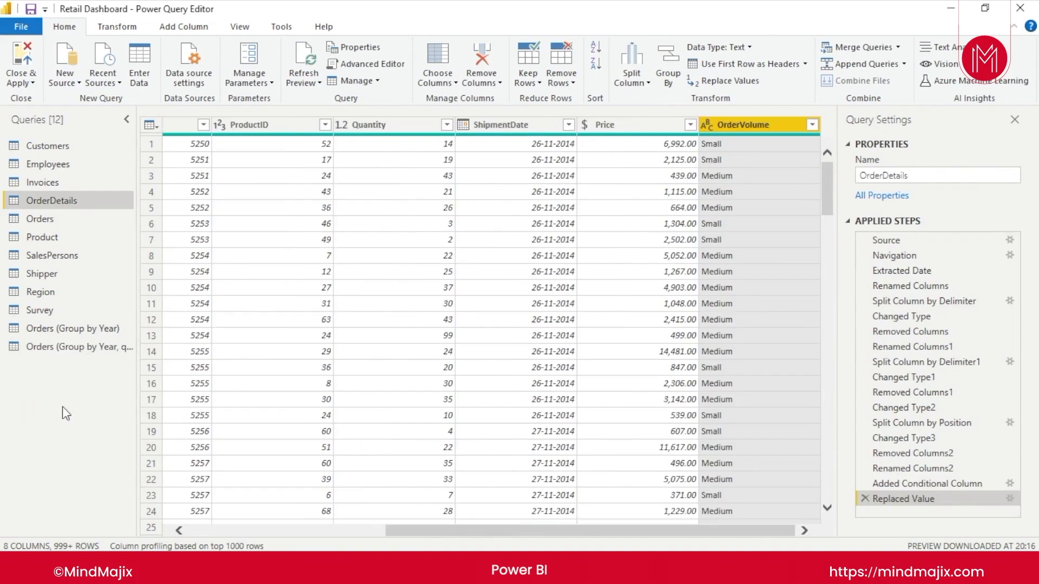
# Start a custom column in the OrderDetails query with the formula [Quantity]*[Price]
pyautogui.click(72, 418)
pyautogui.rightClick(747, 129)
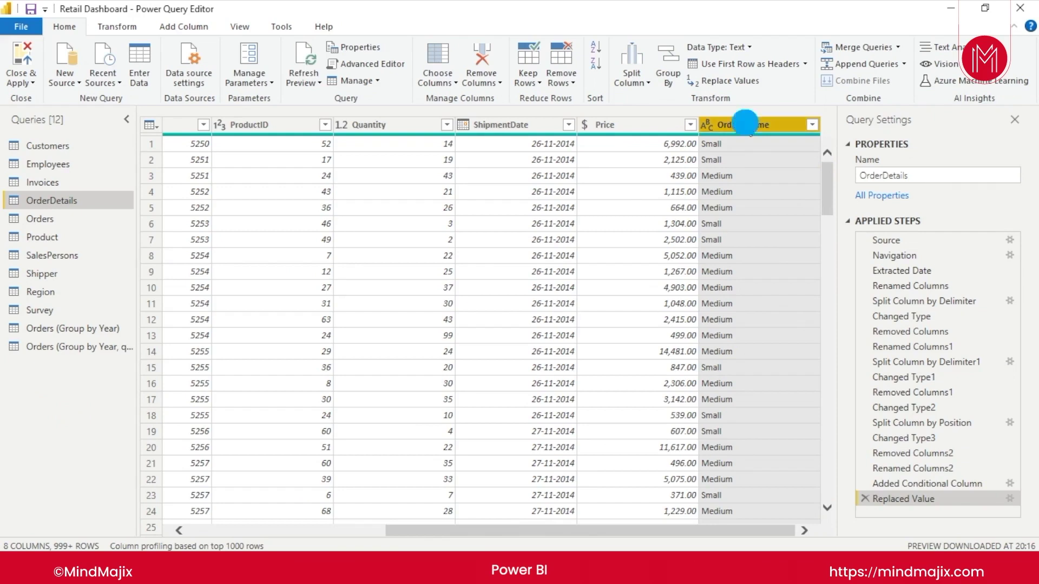
pyautogui.click(73, 418)
pyautogui.click(149, 125)
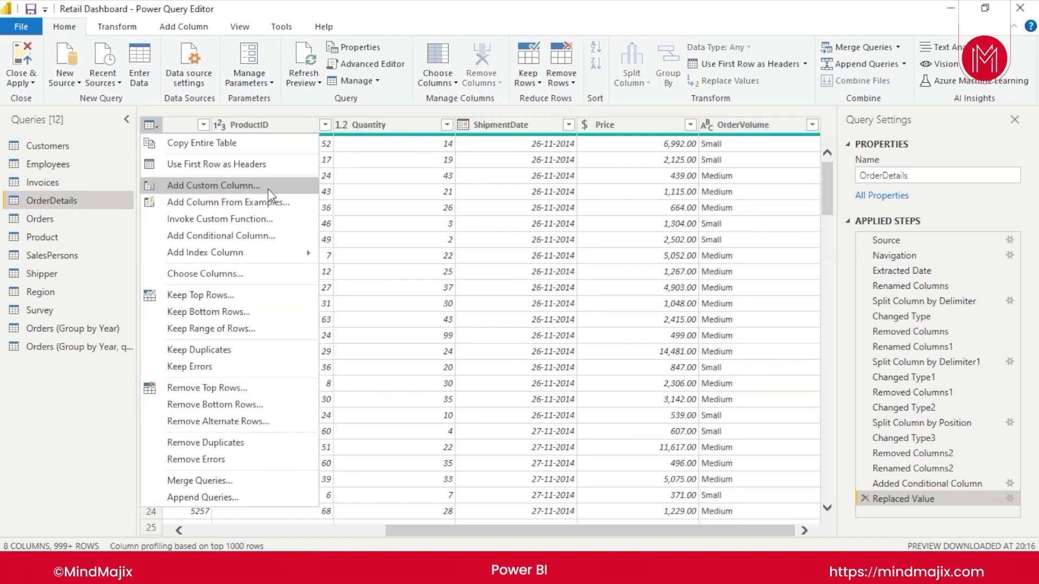
pyautogui.click(268, 186)
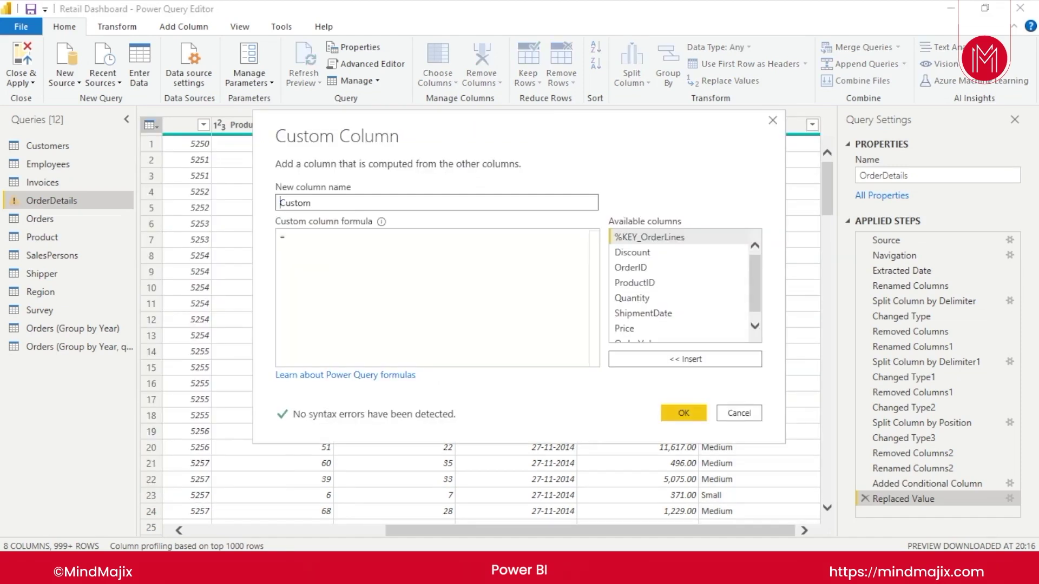
pyautogui.click(322, 233)
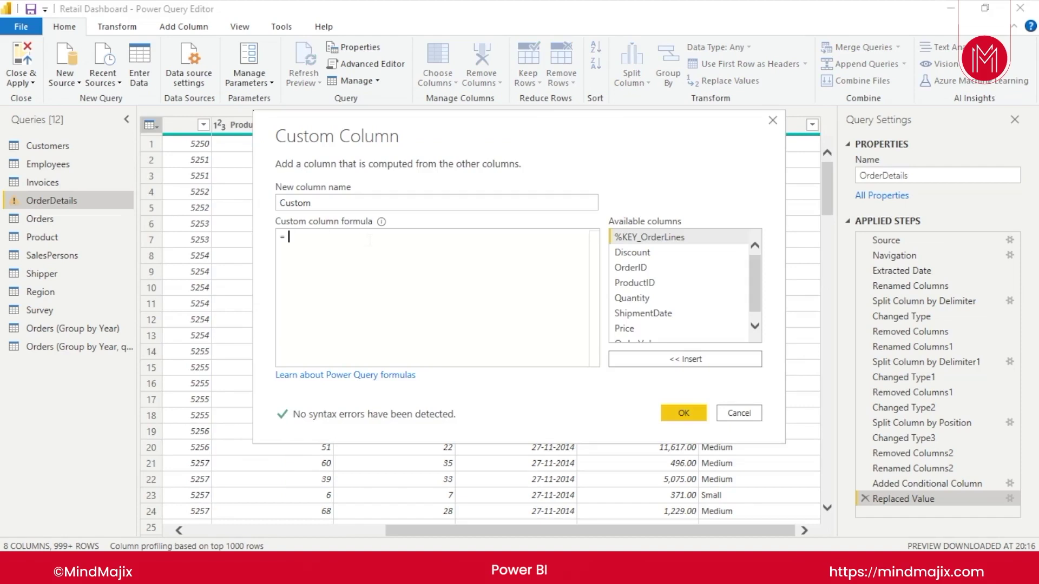
pyautogui.write('quar')
pyautogui.press('Tab')
pyautogui.write('*pric')
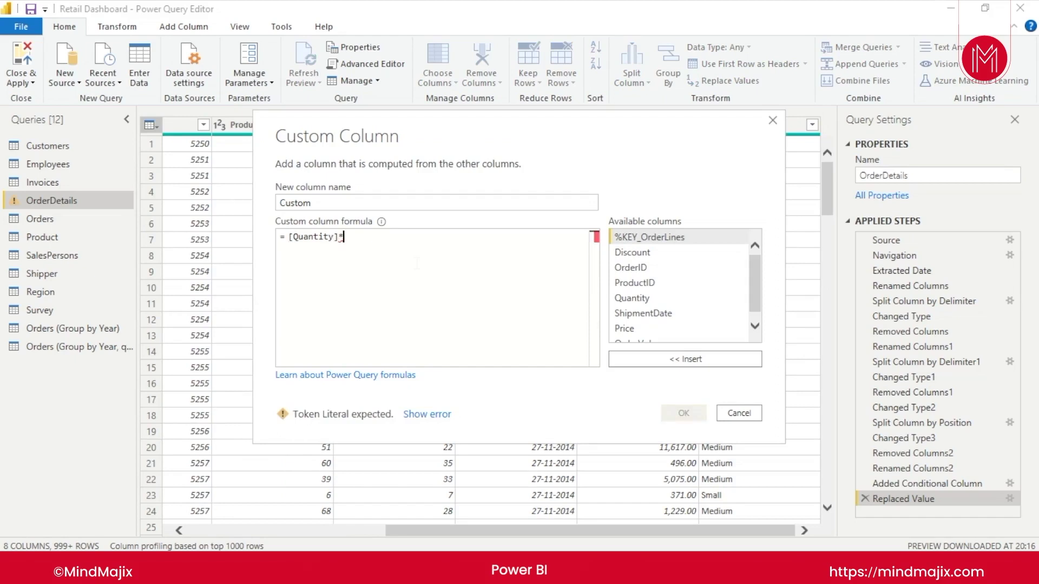
pyautogui.click(416, 250)
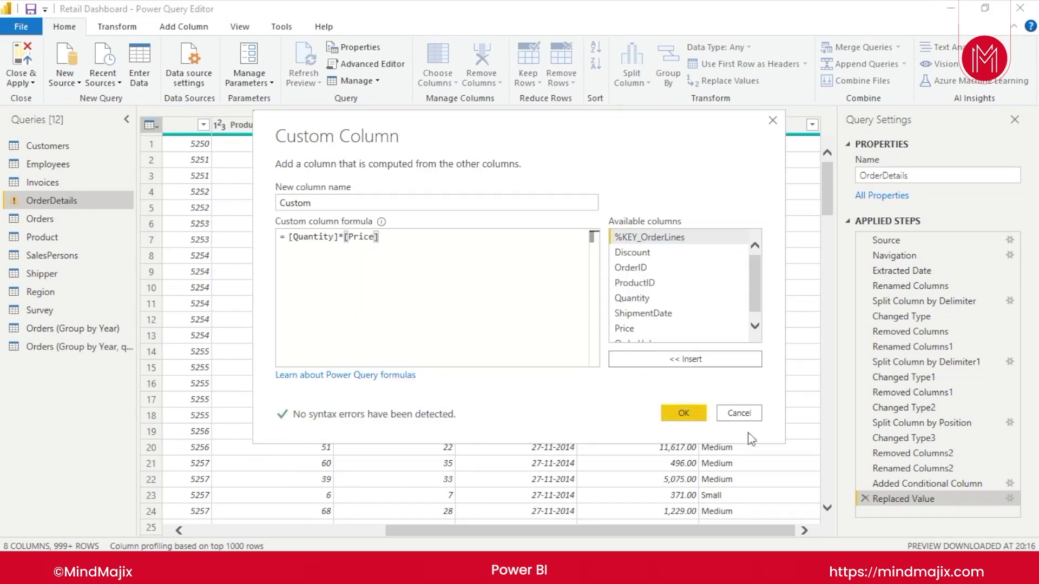
# Name the custom column OrderPrice and add it to the OrderDetails table
pyautogui.doubleClick(318, 205)
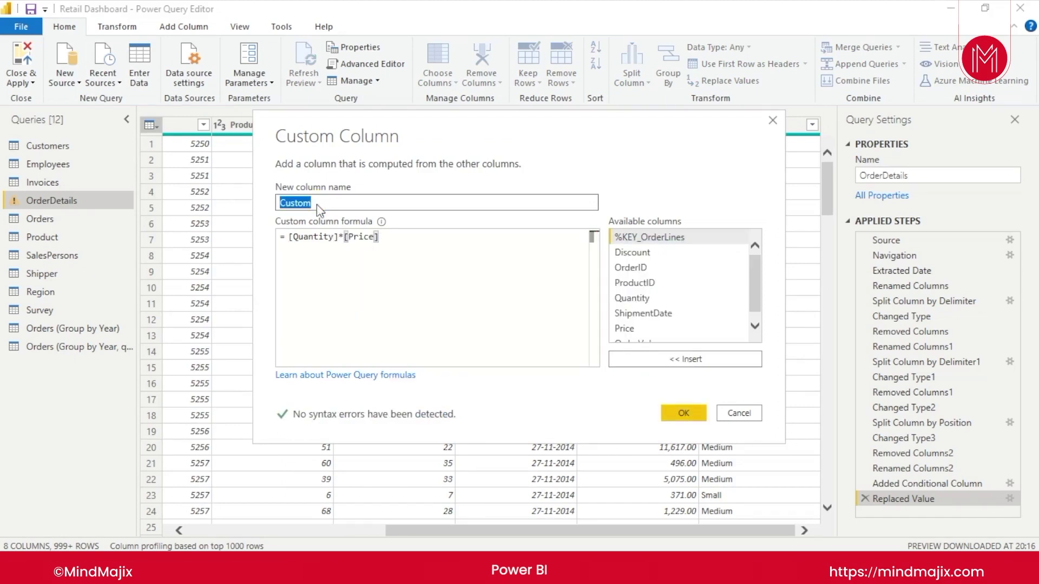
pyautogui.write('Total Price')
pyautogui.press('Home')
pyautogui.hotkey('ctrl', 'shift', 'Right')
pyautogui.write('Order')
pyautogui.click(683, 413)
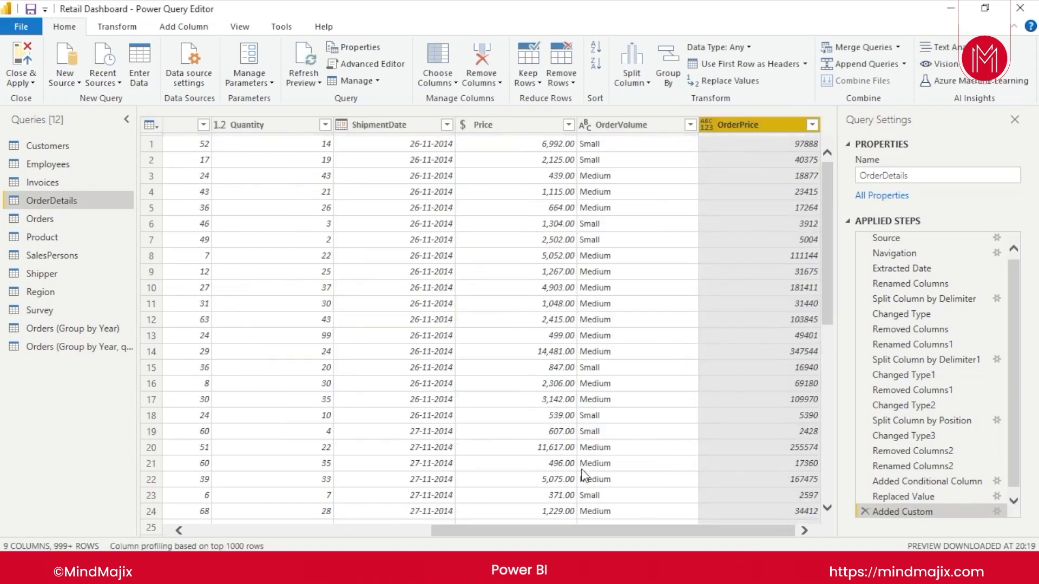
# Check the seventh row's OrderPrice against its Quantity and Price in OrderDetails
pyautogui.click(328, 241)
pyautogui.click(547, 243)
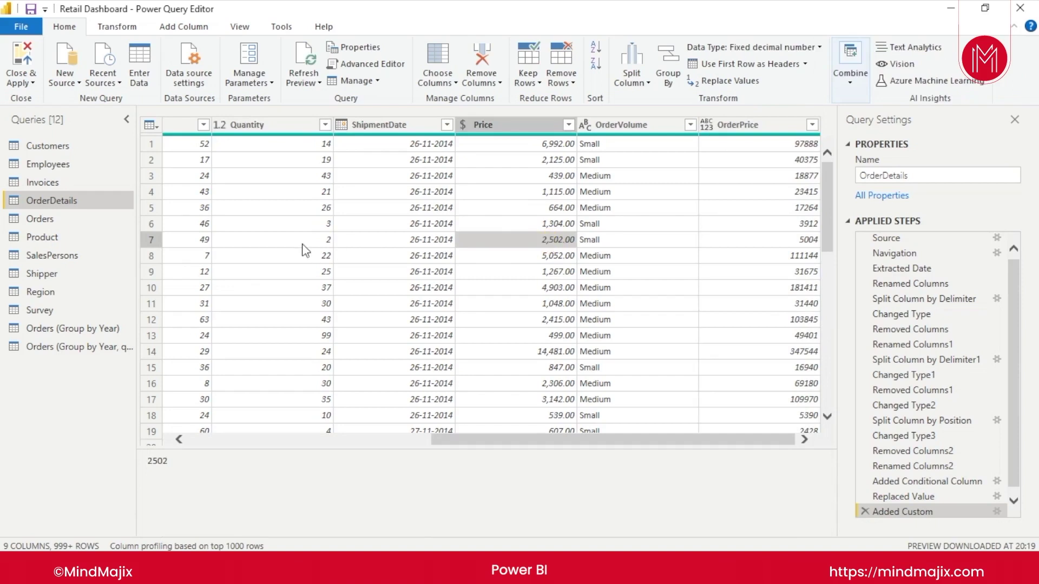
pyautogui.click(781, 246)
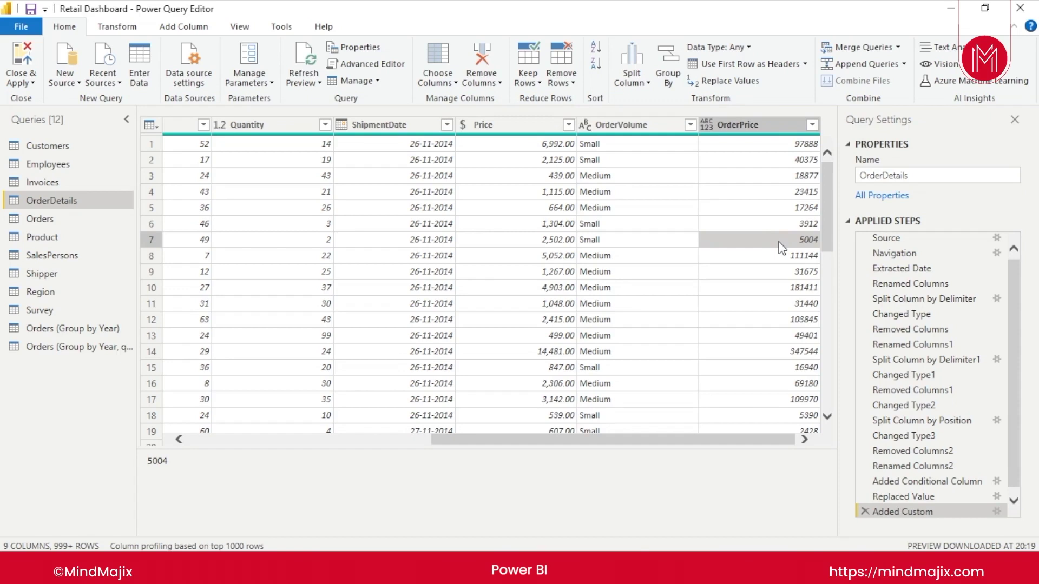
pyautogui.click(694, 441)
pyautogui.moveTo(694, 441); pyautogui.dragTo(757, 440)
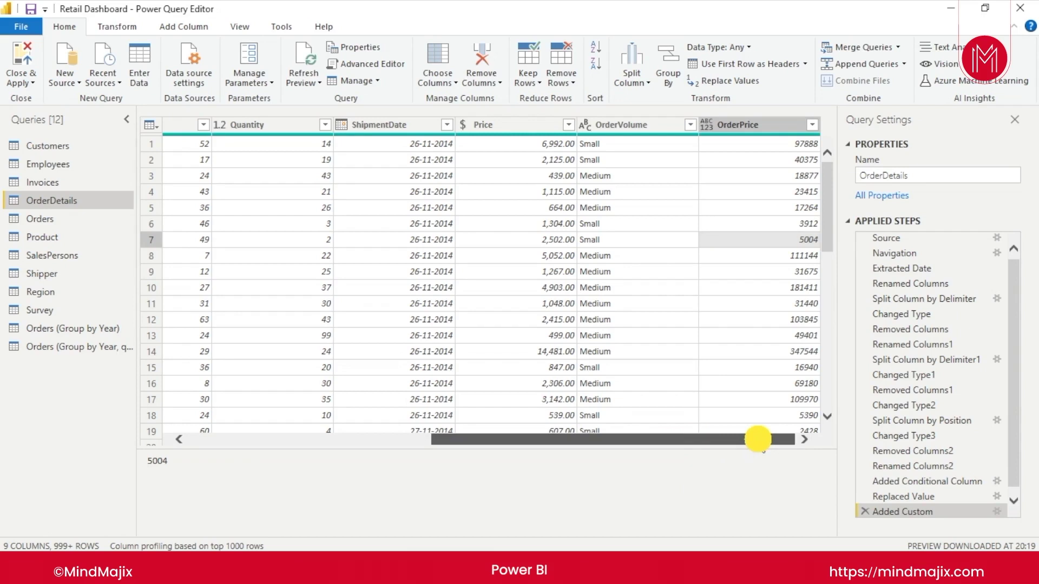
pyautogui.moveTo(757, 440); pyautogui.dragTo(757, 440)
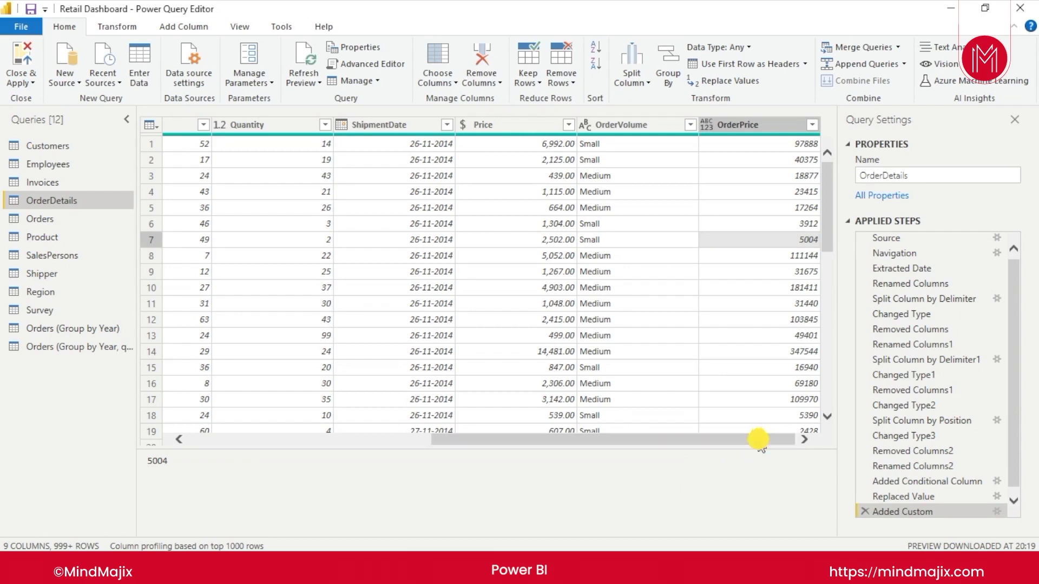
# Create a new query parameter and name it prmTAX
pyautogui.click(714, 440)
pyautogui.click(714, 439)
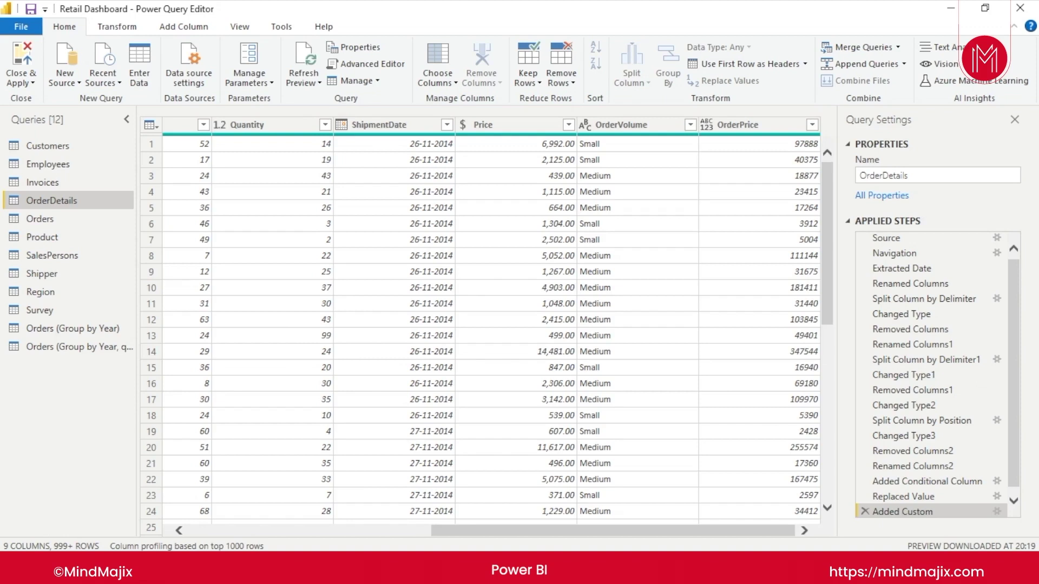
pyautogui.click(256, 86)
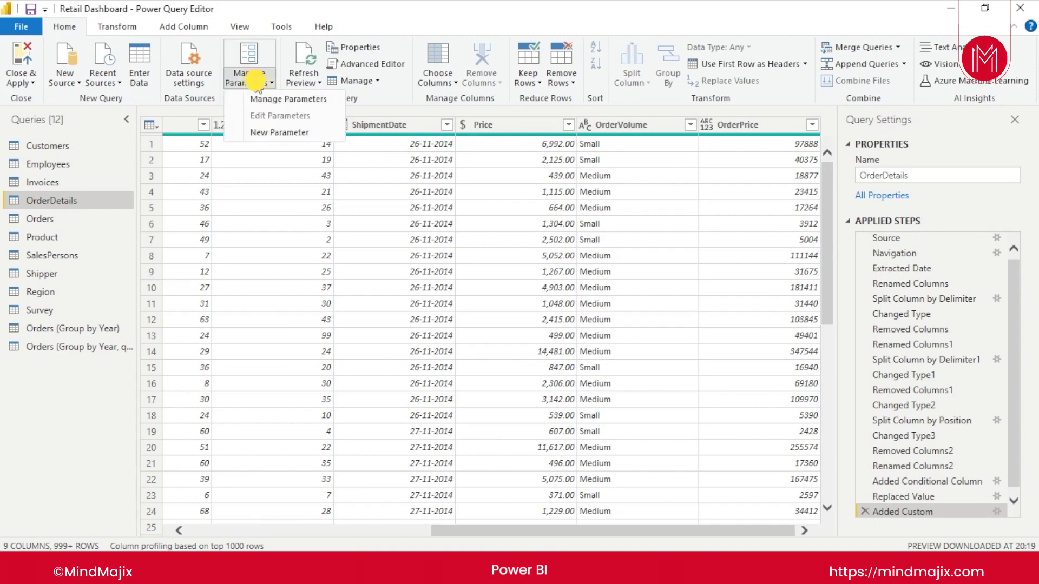
pyautogui.click(285, 133)
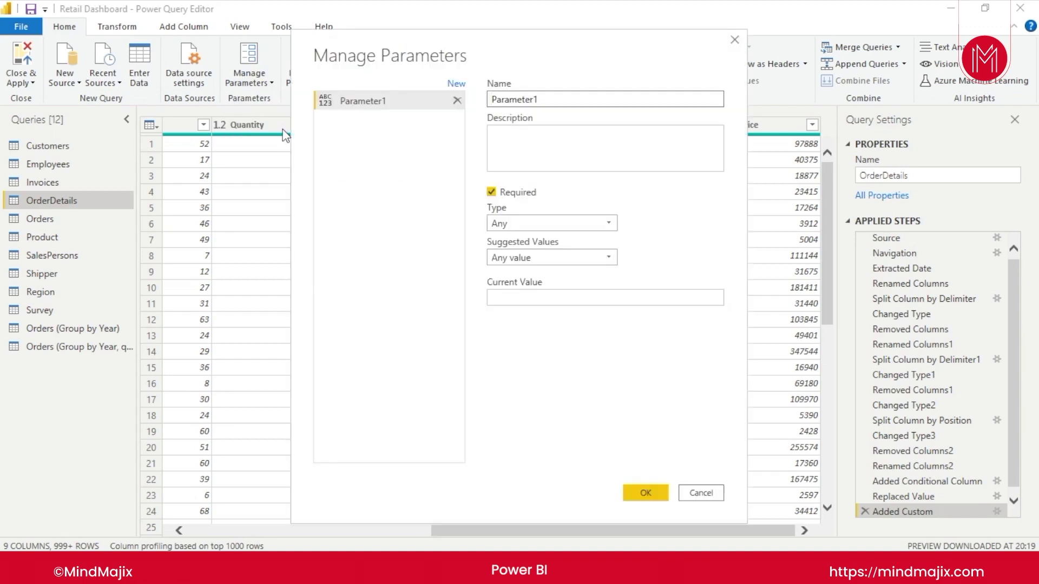
pyautogui.doubleClick(616, 101)
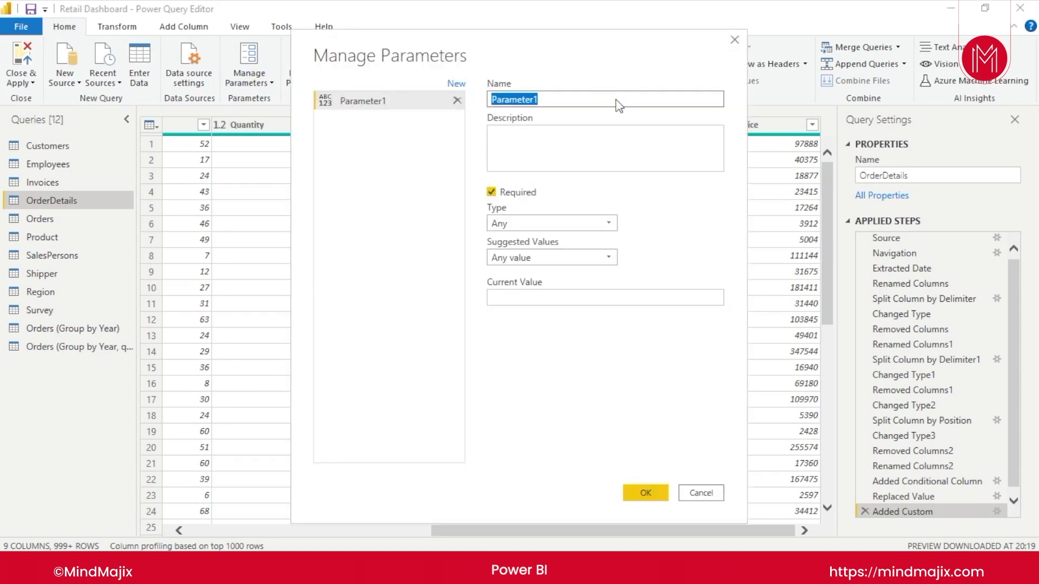
pyautogui.write('prm')
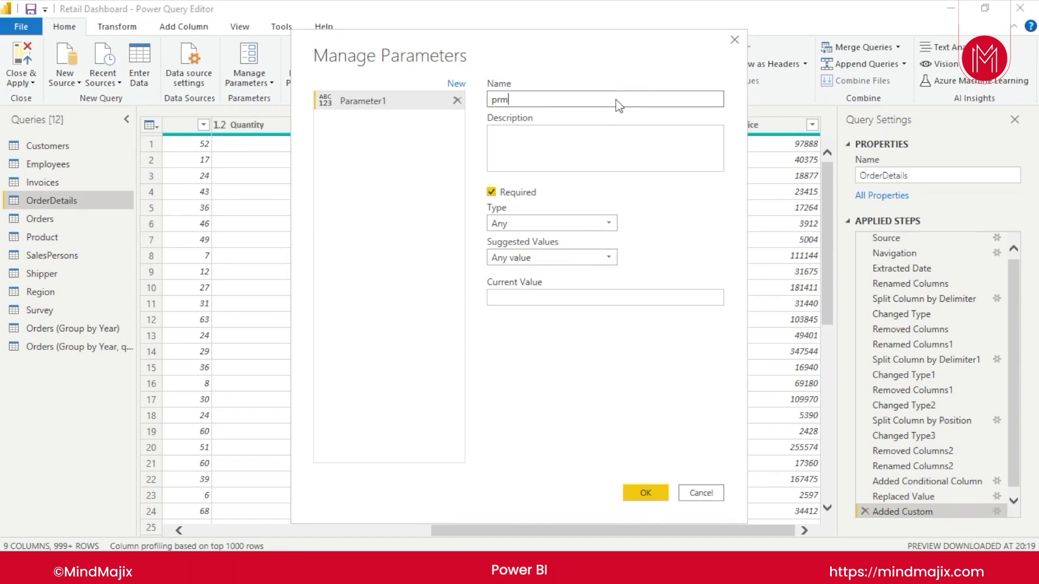
pyautogui.write('GST')
pyautogui.press('BackSpace')
pyautogui.press('BackSpace')
pyautogui.press('BackSpace')
pyautogui.write('TAX')
pyautogui.click(564, 158)
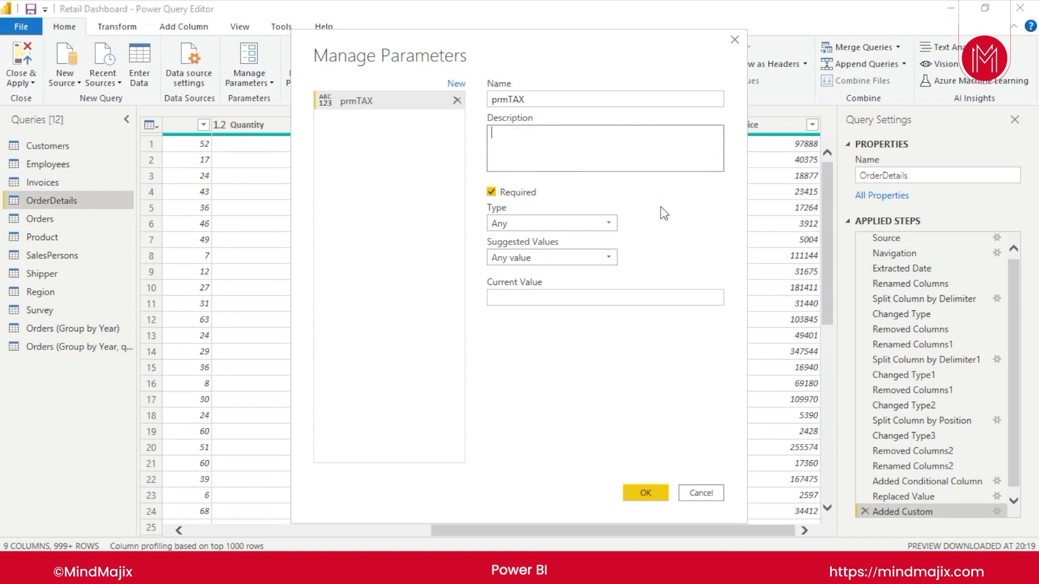
# Set the prmTAX parameter's type to Decimal Number and its suggested values to List of values
pyautogui.click(612, 226)
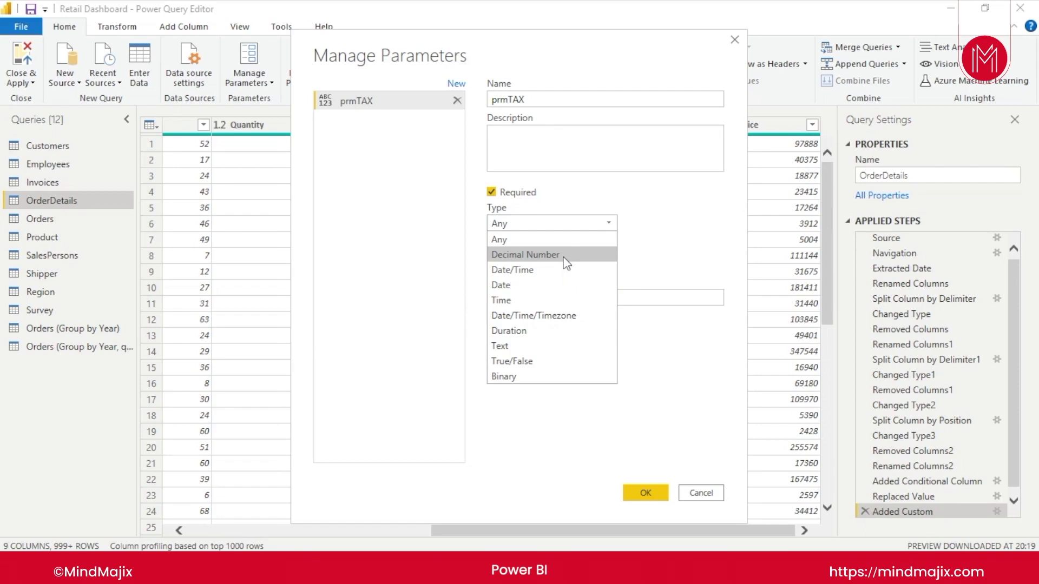
pyautogui.click(543, 263)
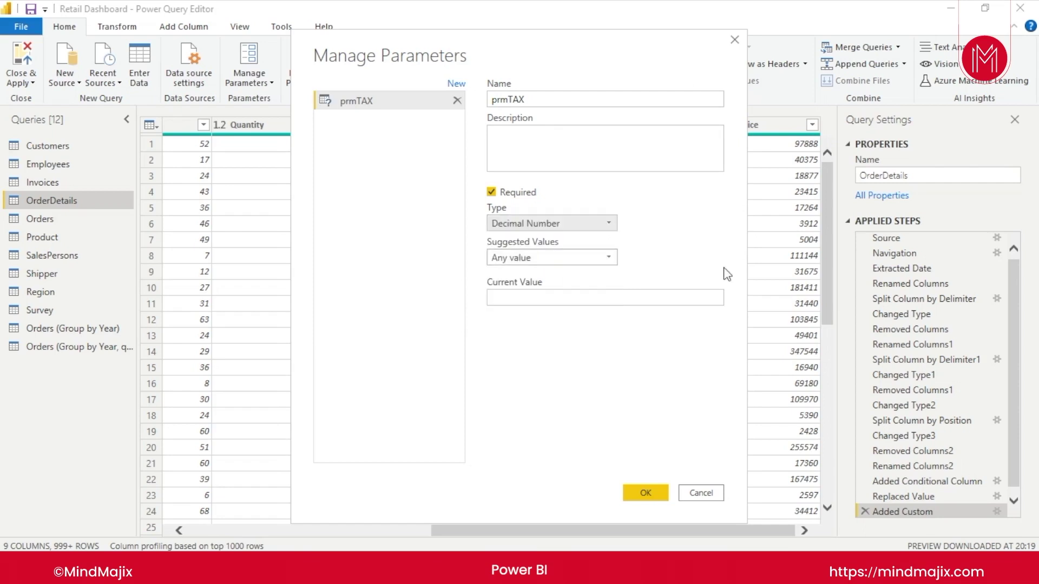
pyautogui.click(673, 262)
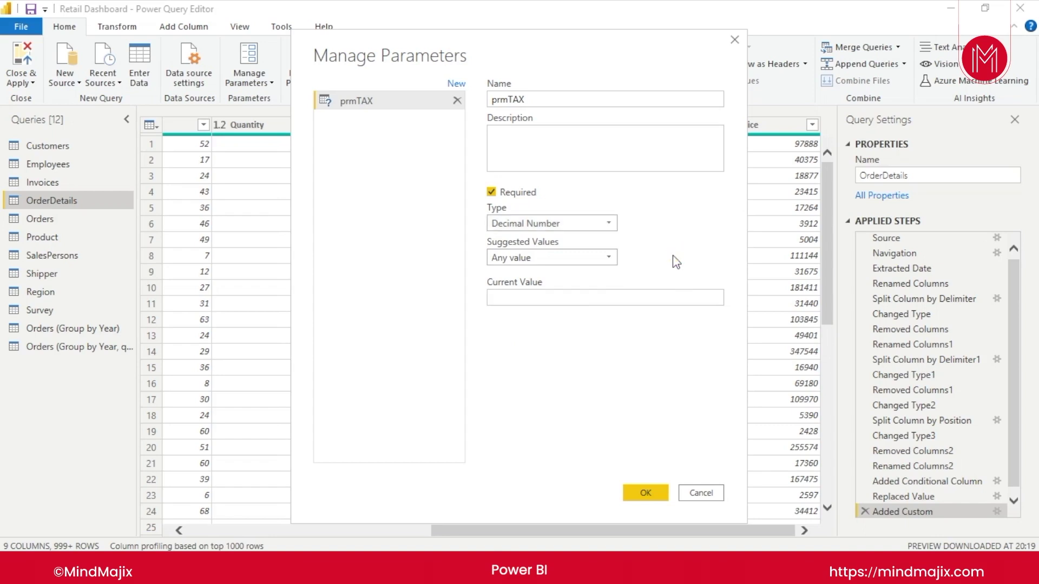
pyautogui.click(636, 297)
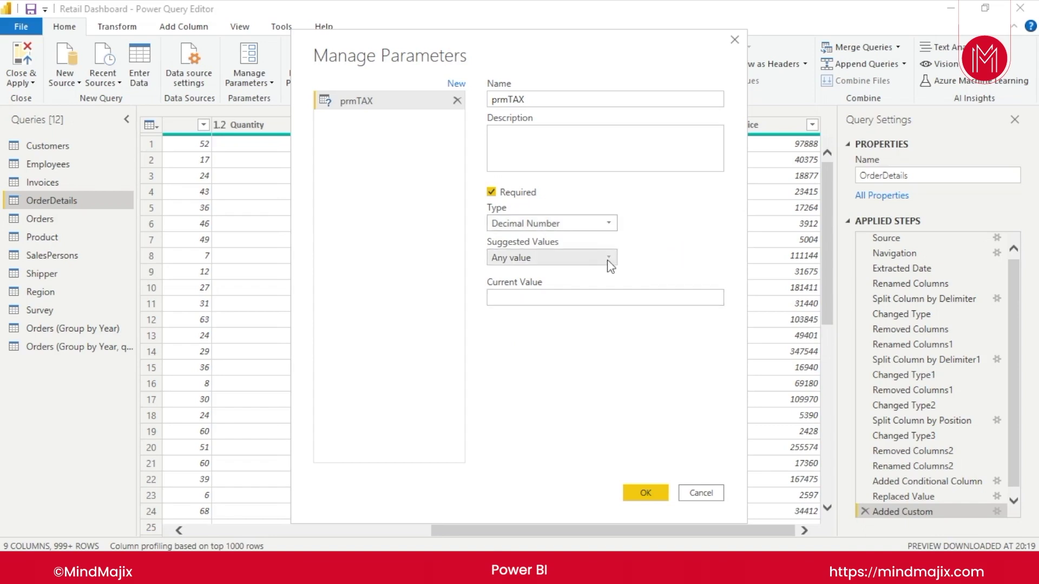
pyautogui.click(529, 297)
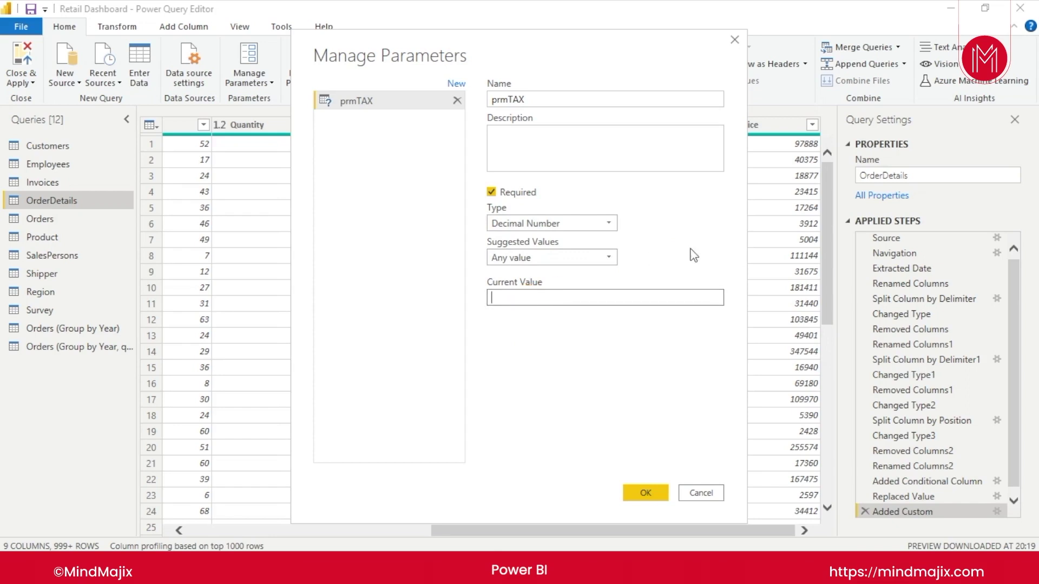
pyautogui.click(611, 261)
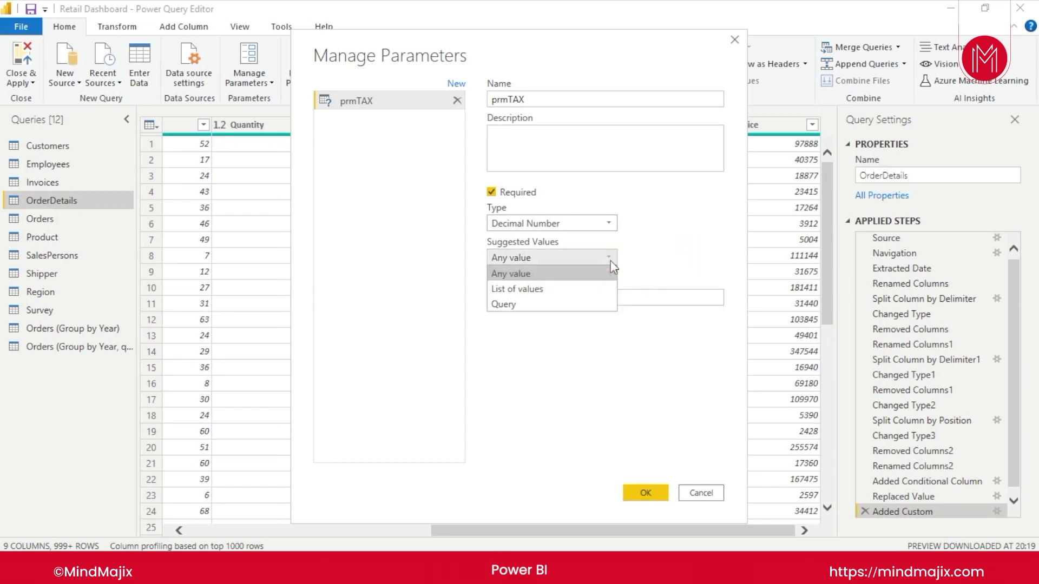
pyautogui.click(540, 289)
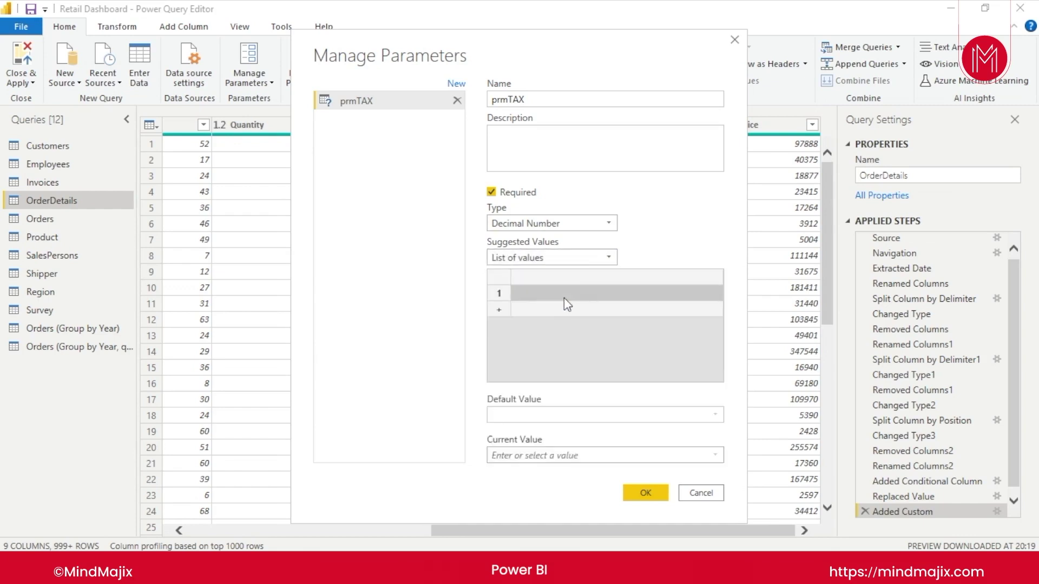
# Enter 5, 7, 10, 12.5, 15 and 17.5 as the first six suggested values of prmTAX
pyautogui.click(563, 299)
pyautogui.write('5')
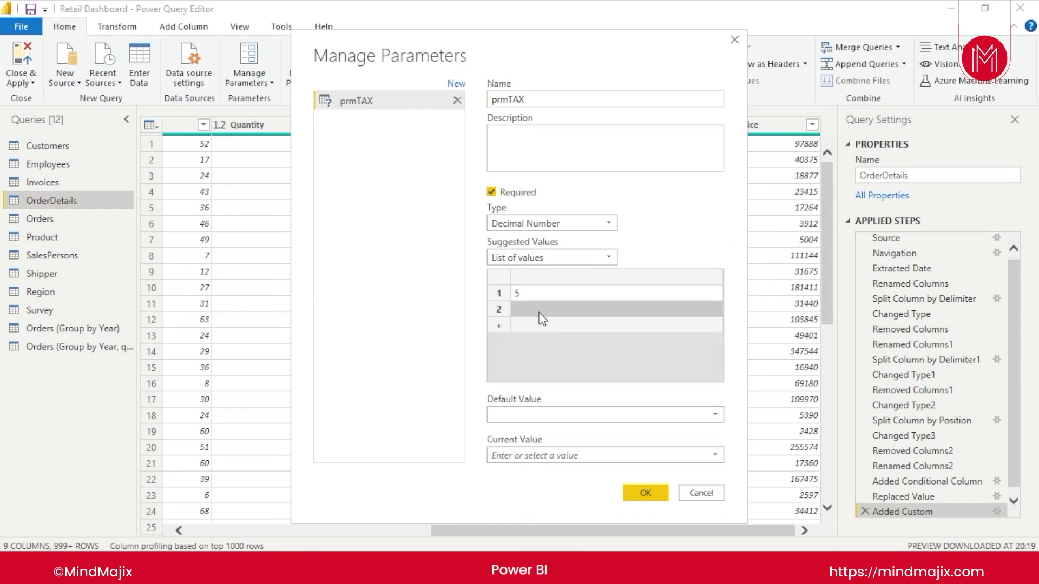
pyautogui.click(540, 309)
pyautogui.write('7')
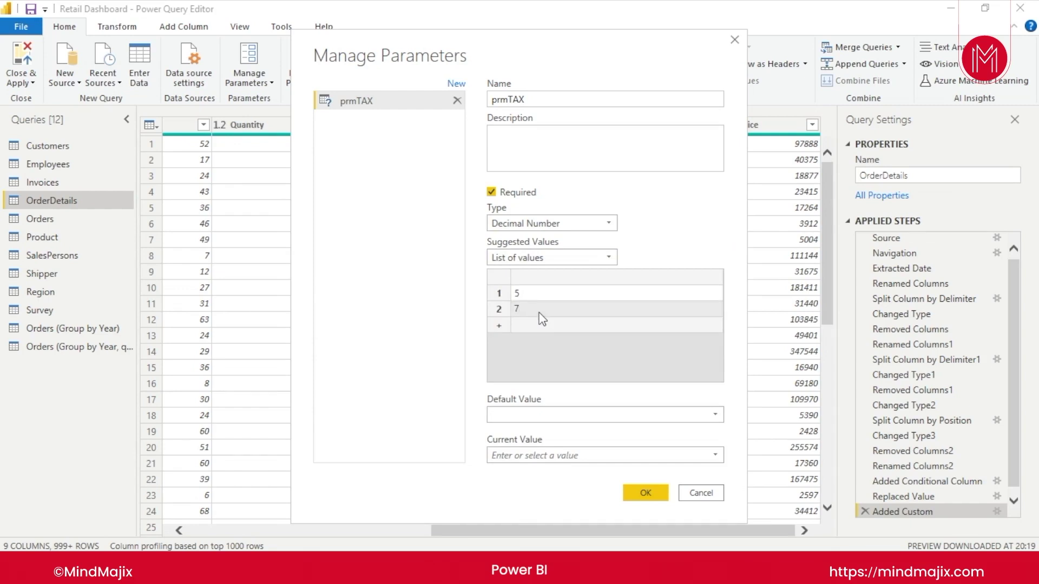
pyautogui.click(537, 326)
pyautogui.write('10')
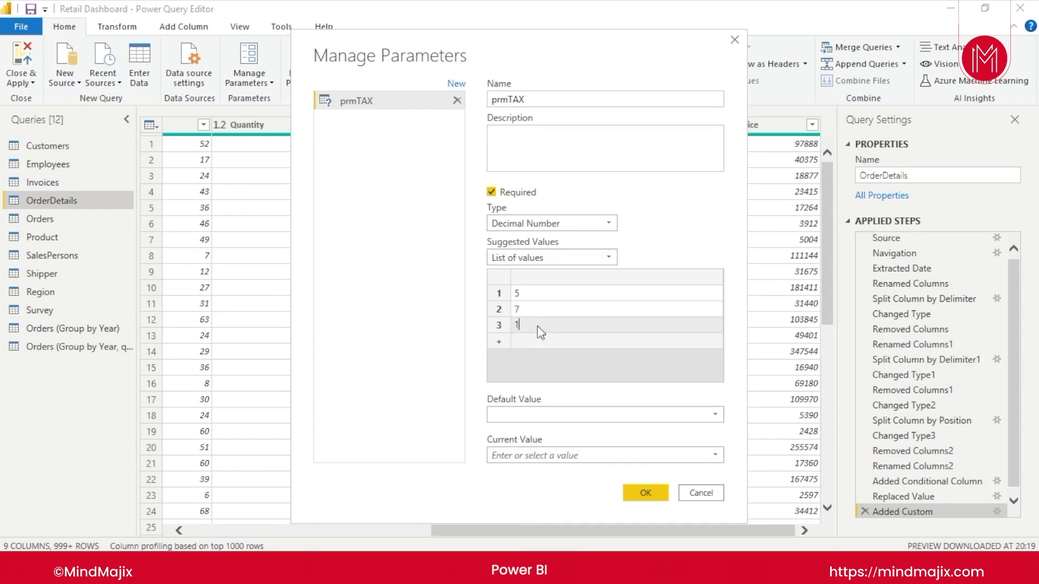
pyautogui.click(536, 342)
pyautogui.write('12.5')
pyautogui.click(536, 358)
pyautogui.write('15')
pyautogui.click(527, 375)
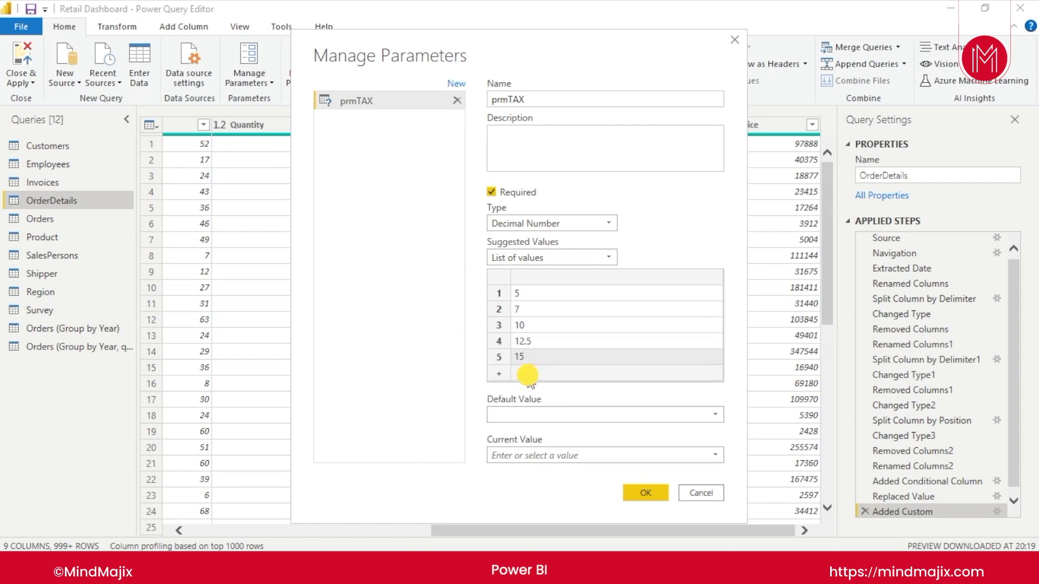
pyautogui.write('1')
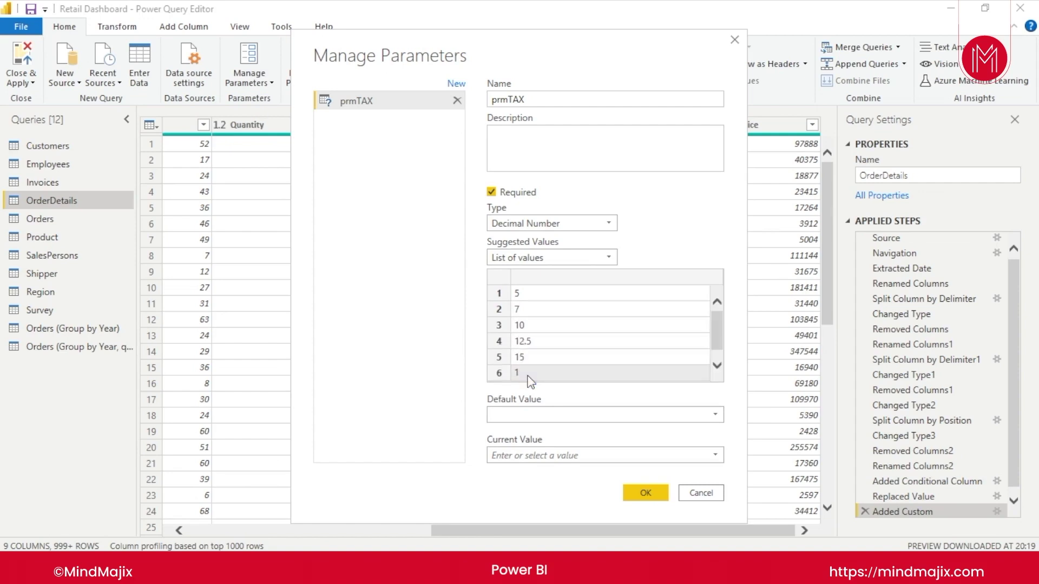
pyautogui.write('7.5')
# Add 20, 22.5 and 25 to the end of the prmTAX suggested values list
pyautogui.click(716, 366)
pyautogui.click(560, 373)
pyautogui.write('20')
pyautogui.click(717, 366)
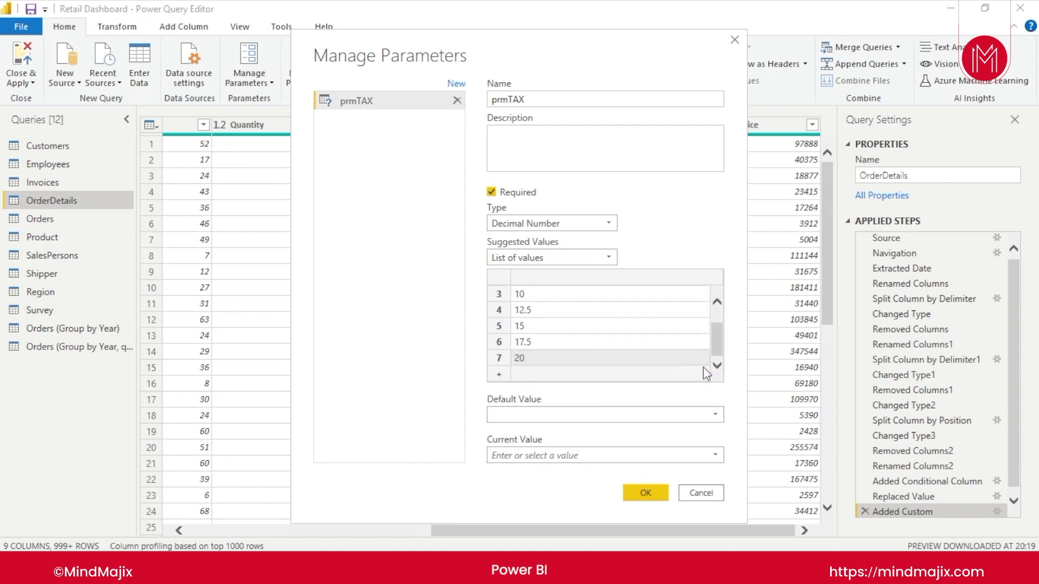
pyautogui.click(538, 374)
pyautogui.write('22.5')
pyautogui.scroll(-1, 608, 371)
pyautogui.click(609, 372)
pyautogui.write('25')
pyautogui.click(717, 365)
pyautogui.click(717, 415)
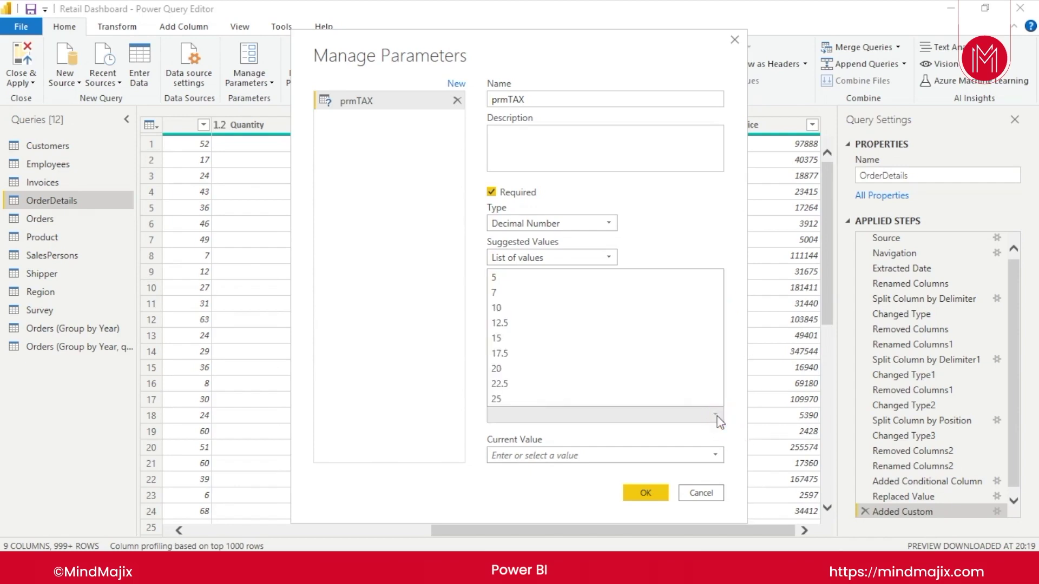
pyautogui.click(728, 446)
# Change the second suggested value of prmTAX to 7.5 and review the whole list
pyautogui.moveTo(717, 340); pyautogui.dragTo(716, 313)
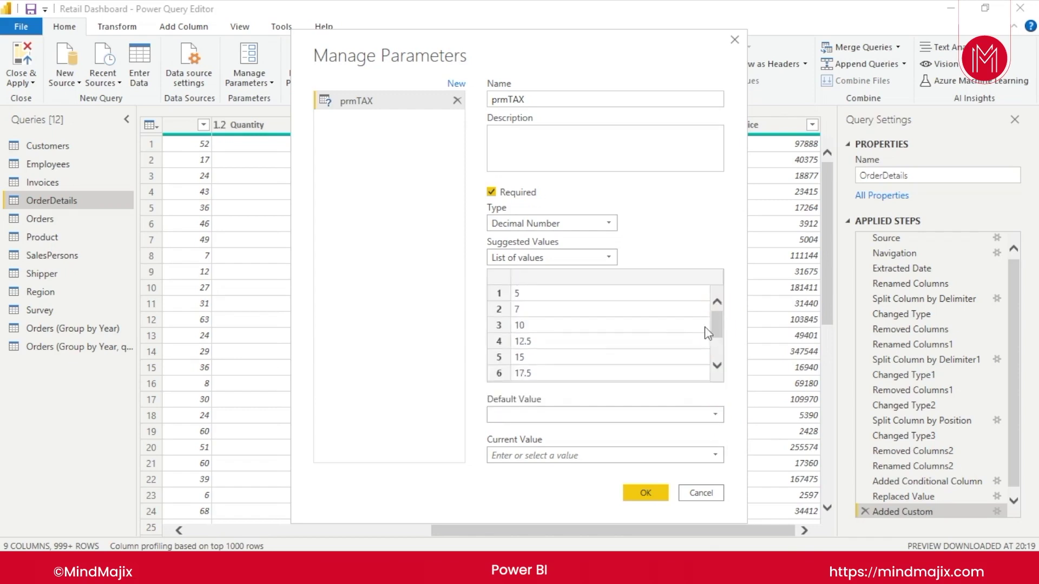
pyautogui.click(532, 308)
pyautogui.write('.')
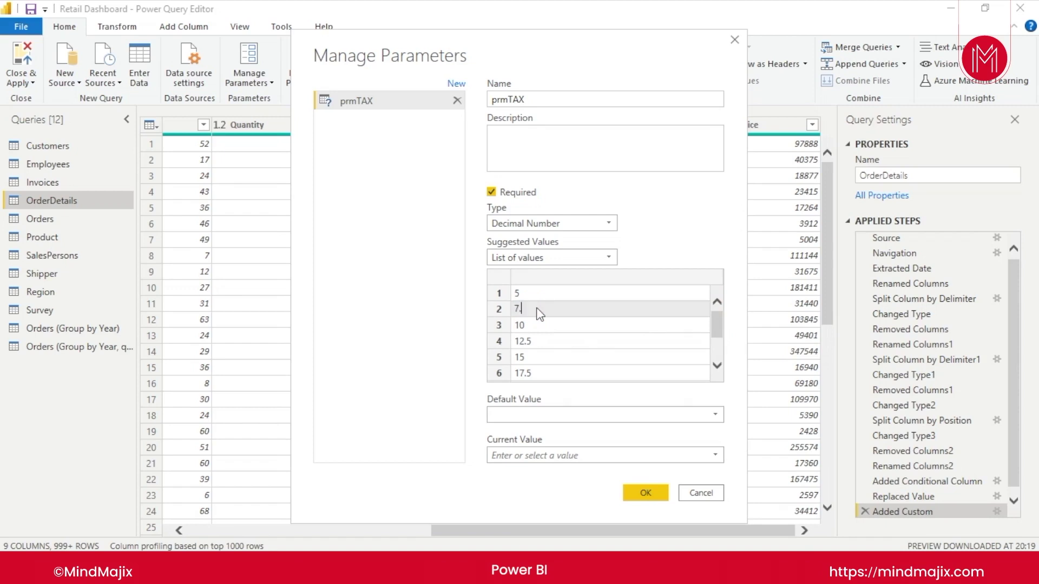
pyautogui.write('2')
pyautogui.press('BackSpace')
pyautogui.write('5')
pyautogui.click(697, 251)
pyautogui.click(717, 366)
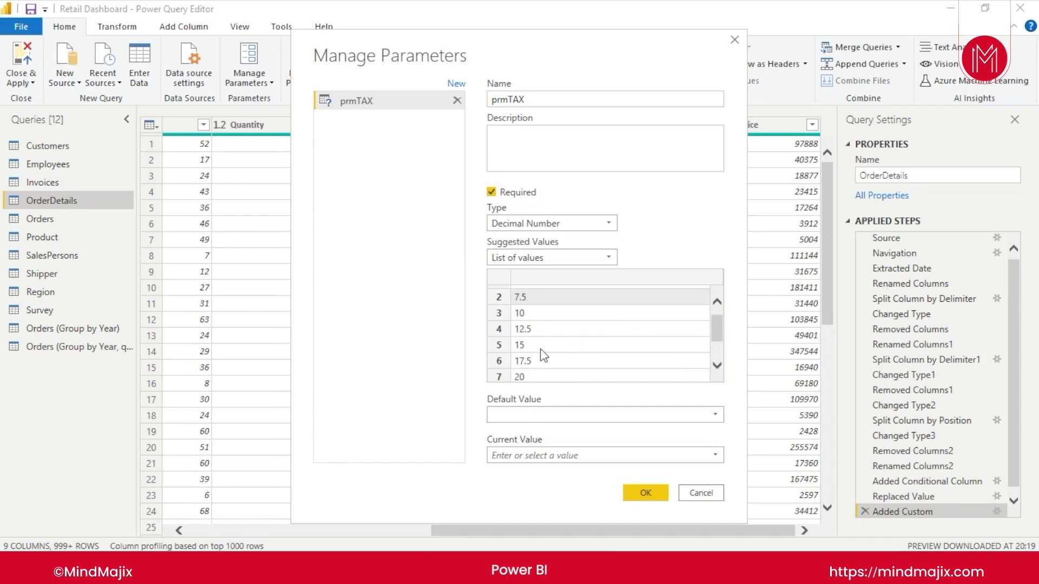
pyautogui.click(717, 366)
pyautogui.click(717, 366)
pyautogui.click(717, 366)
pyautogui.moveTo(715, 342); pyautogui.dragTo(732, 304)
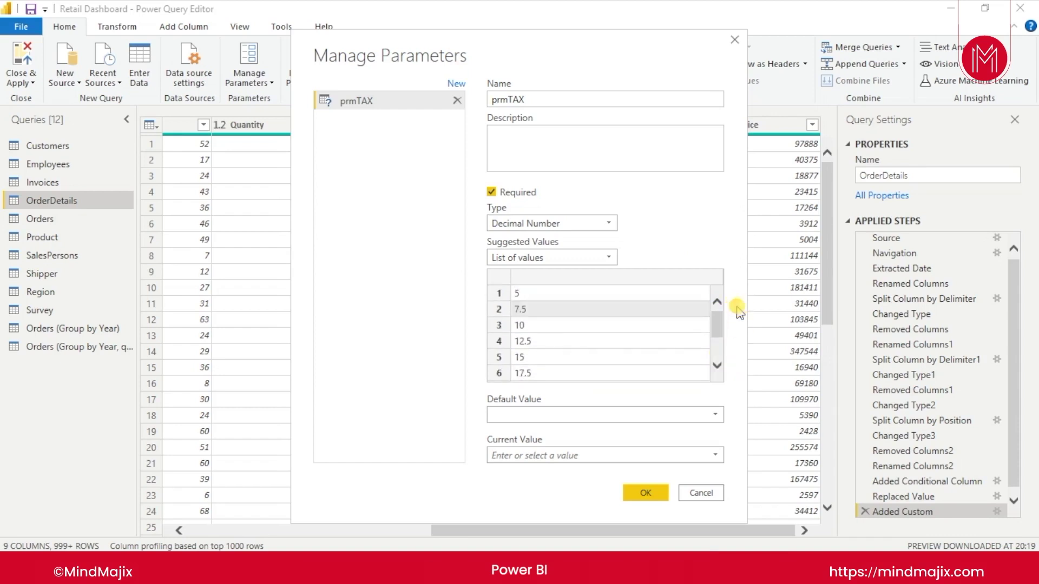
# Set both the default and current value of prmTAX to 10 and create the parameter
pyautogui.click(716, 417)
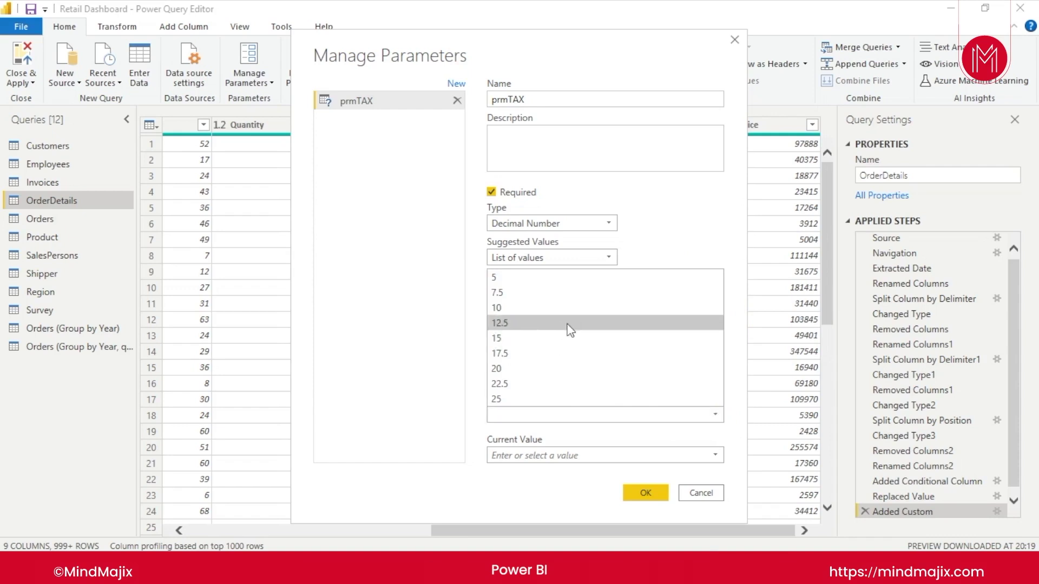
pyautogui.click(577, 308)
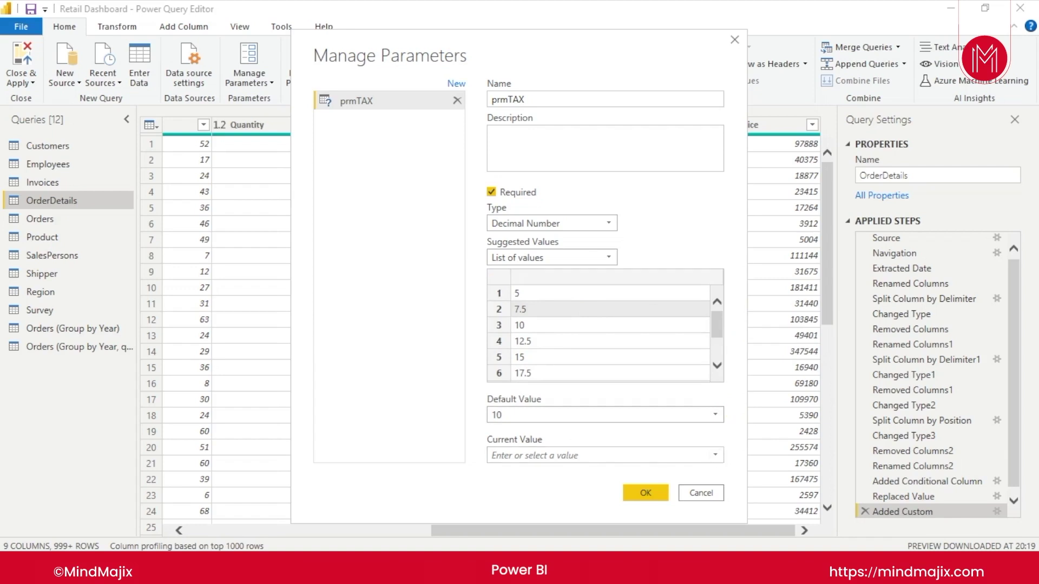
pyautogui.click(716, 456)
pyautogui.click(622, 351)
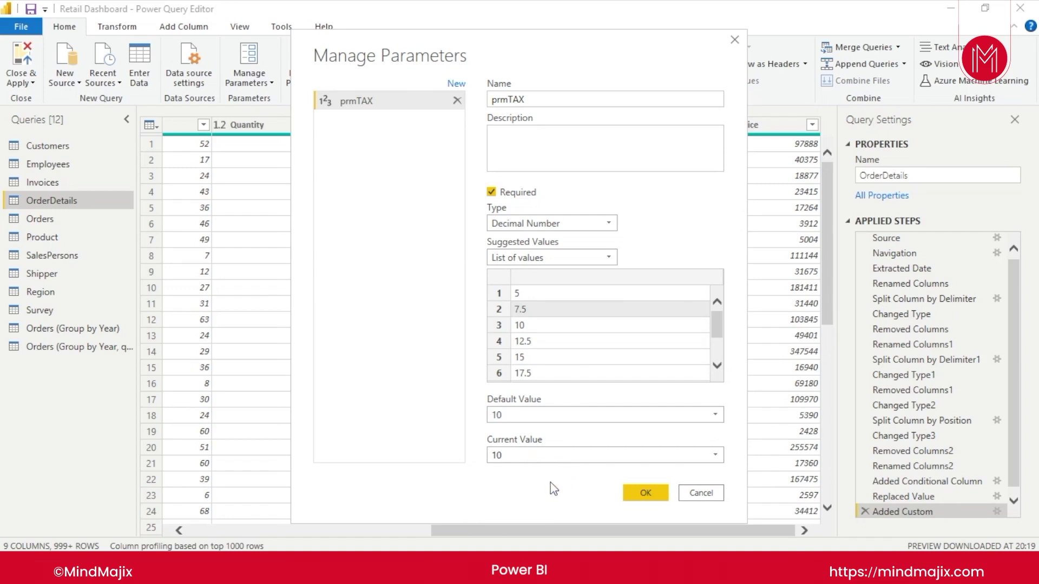
pyautogui.click(646, 492)
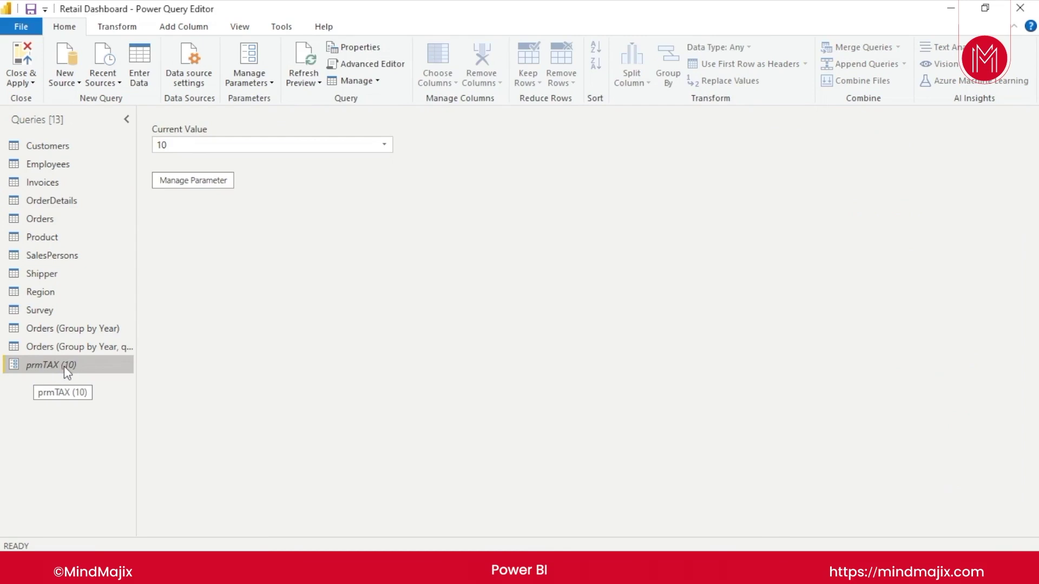
# Start a custom column in the OrderDetails query and name it OrderPrice(InclTAX)
pyautogui.click(51, 200)
pyautogui.moveTo(462, 533); pyautogui.dragTo(754, 543)
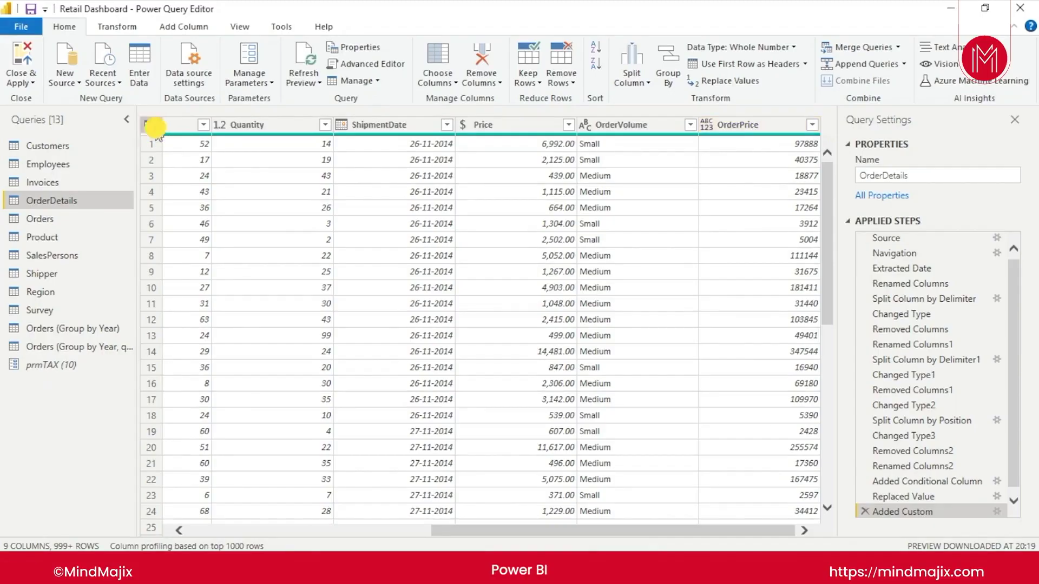
pyautogui.click(151, 126)
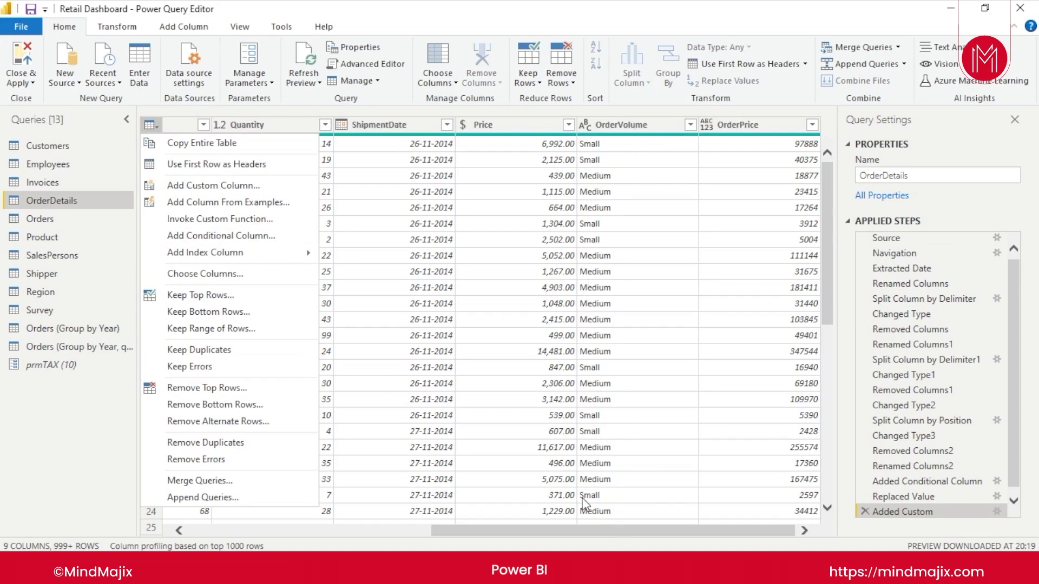
pyautogui.click(249, 187)
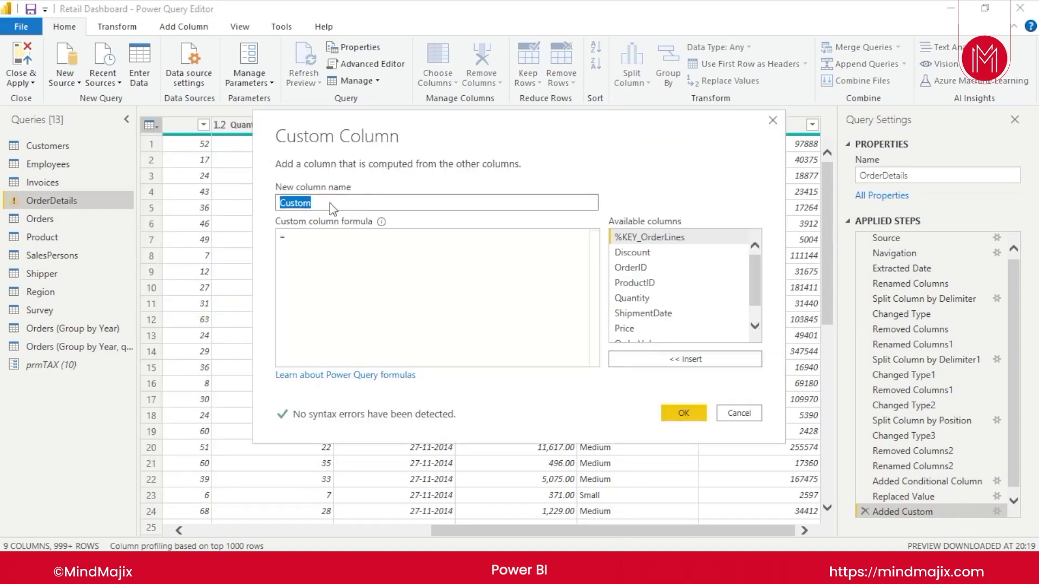
pyautogui.write('OrderPrice(InclTAX)')
# Enter the OrderPrice(InclTAX) column formula as [OrderPrice]+([OrderPrice]*prmTAX/100)
pyautogui.click(397, 251)
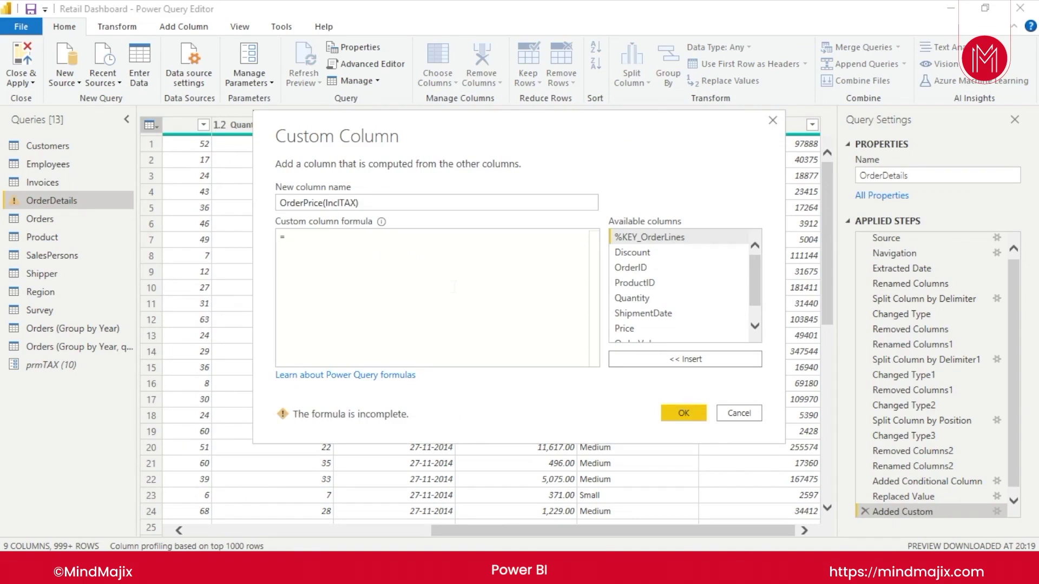
pyautogui.write('orderp')
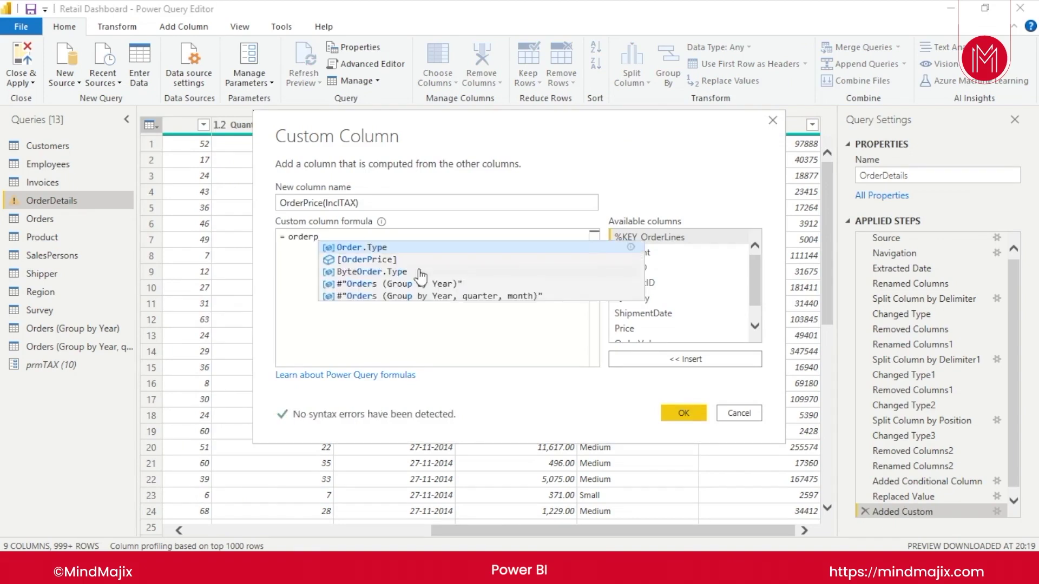
pyautogui.click(392, 259)
pyautogui.write('+(Order')
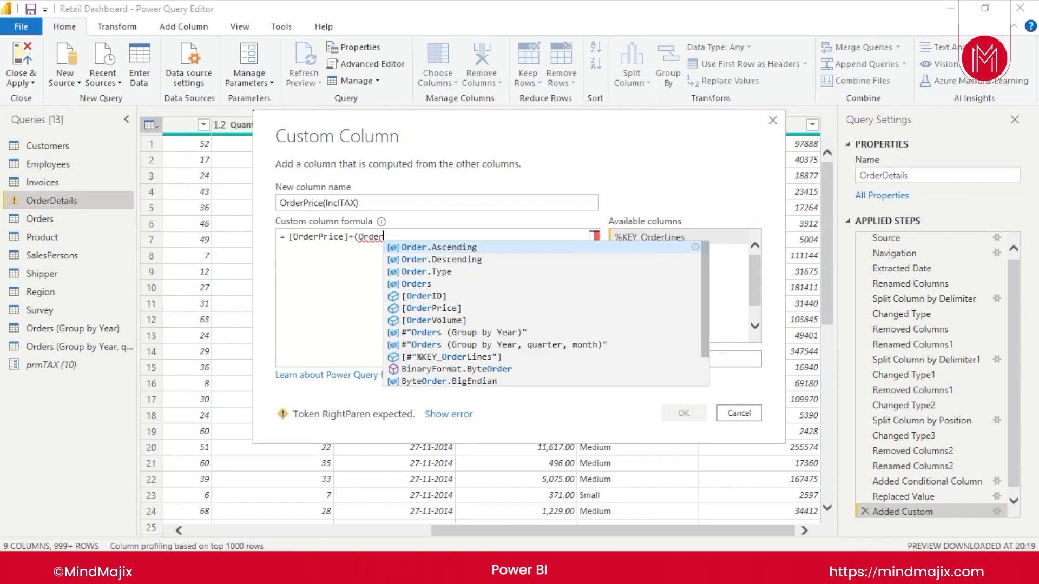
pyautogui.click(453, 308)
pyautogui.write('*1')
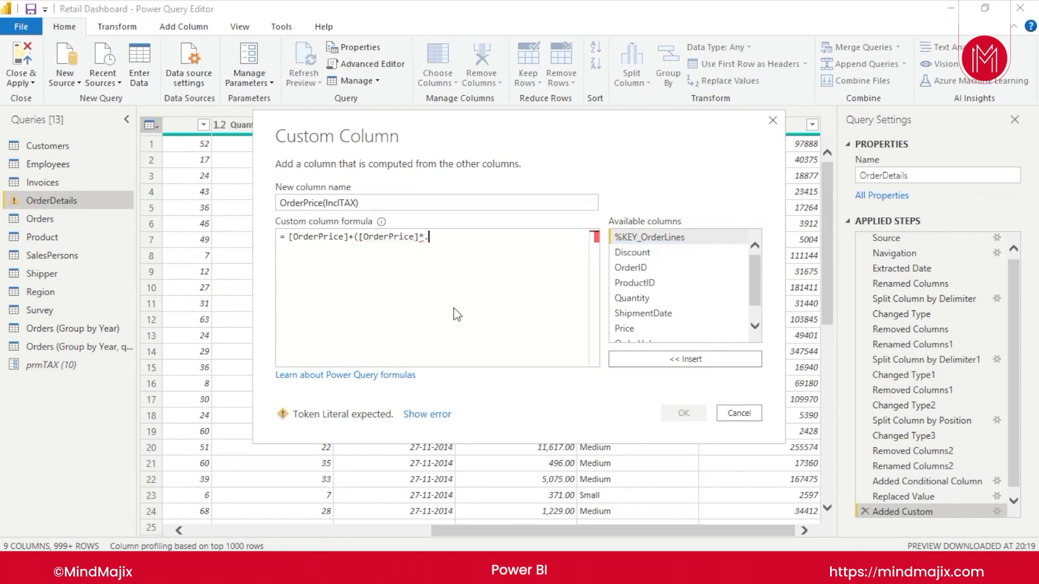
pyautogui.write('prm')
pyautogui.click(478, 247)
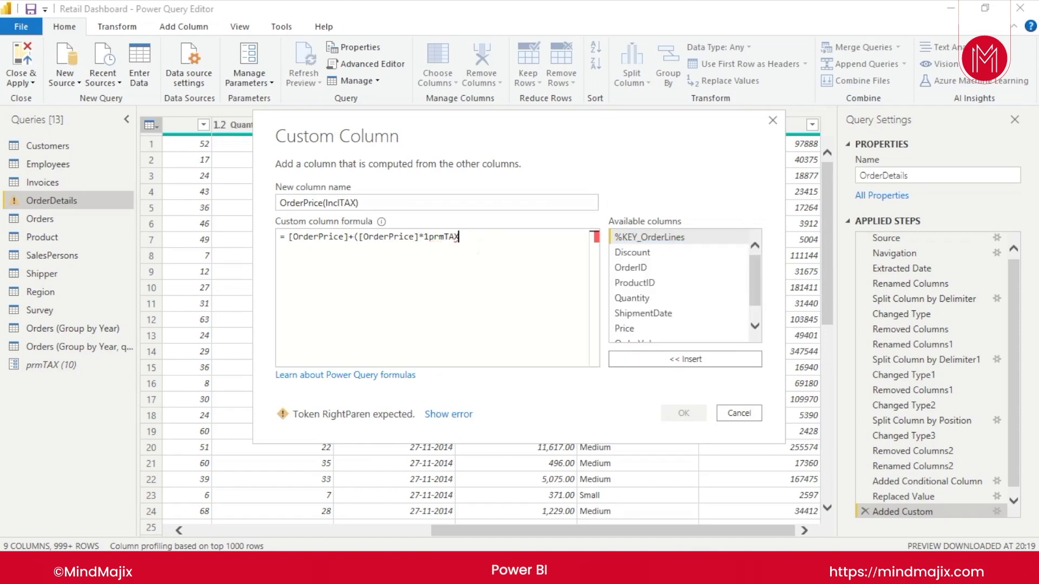
pyautogui.write('/100)')
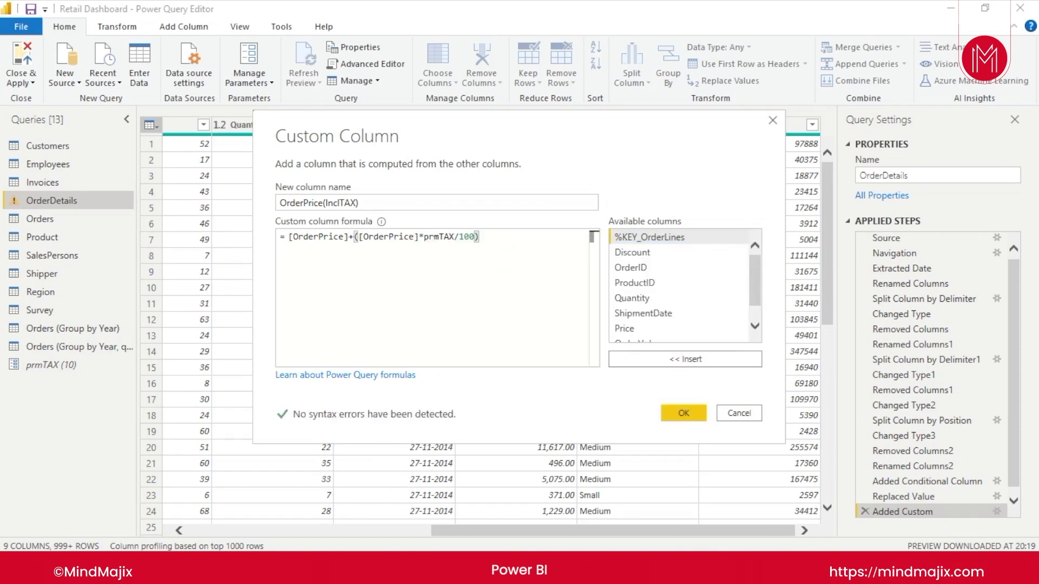
# Review the formula's parts: the prmTAX reference, the parenthesised tax amount and the base OrderPrice
pyautogui.moveTo(454, 237); pyautogui.dragTo(423, 236)
pyautogui.click(474, 268)
pyautogui.moveTo(454, 236); pyautogui.dragTo(424, 237)
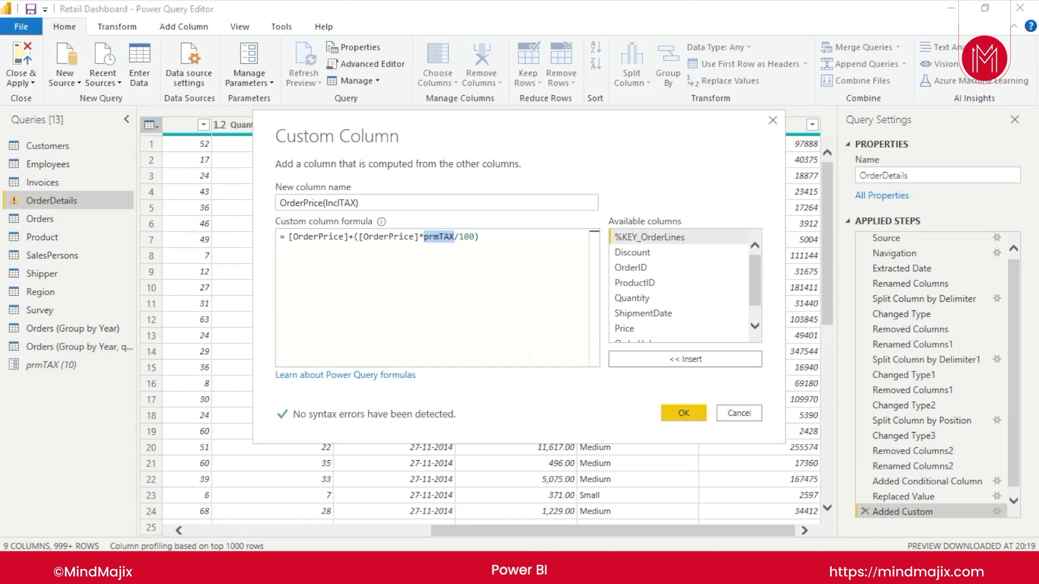
pyautogui.click(537, 249)
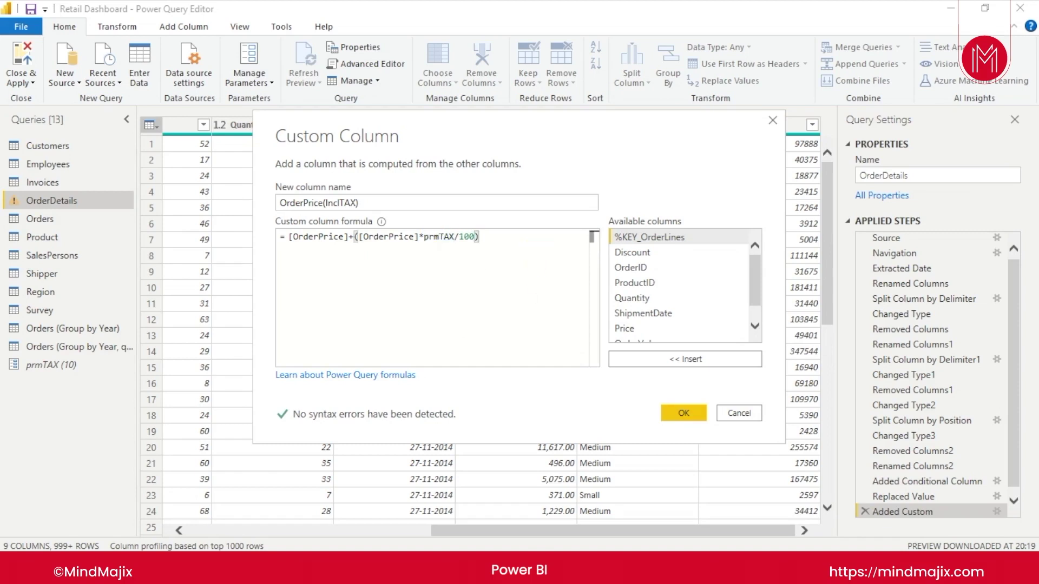
pyautogui.moveTo(454, 236); pyautogui.dragTo(424, 237)
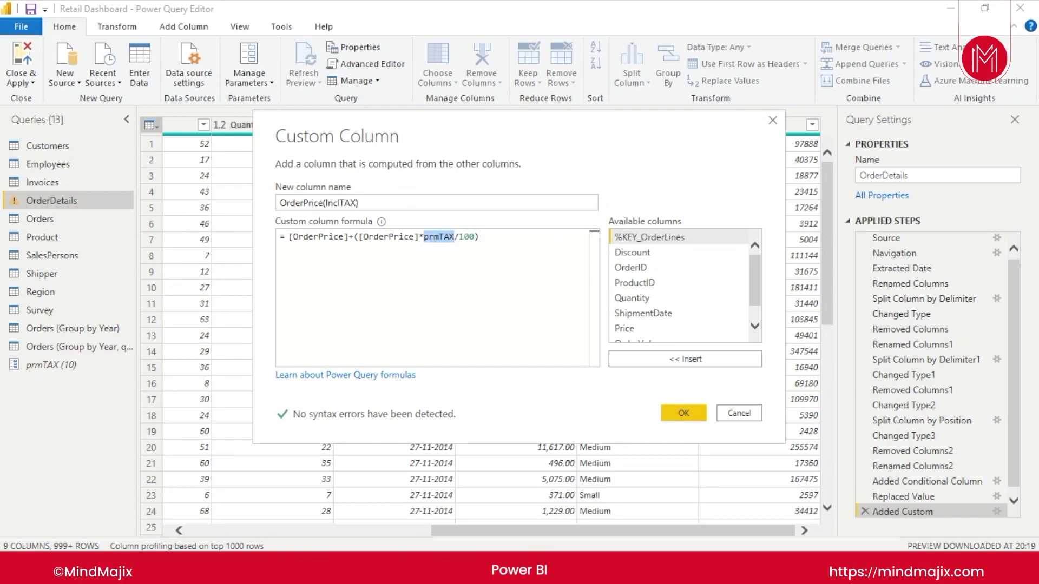
pyautogui.click(468, 278)
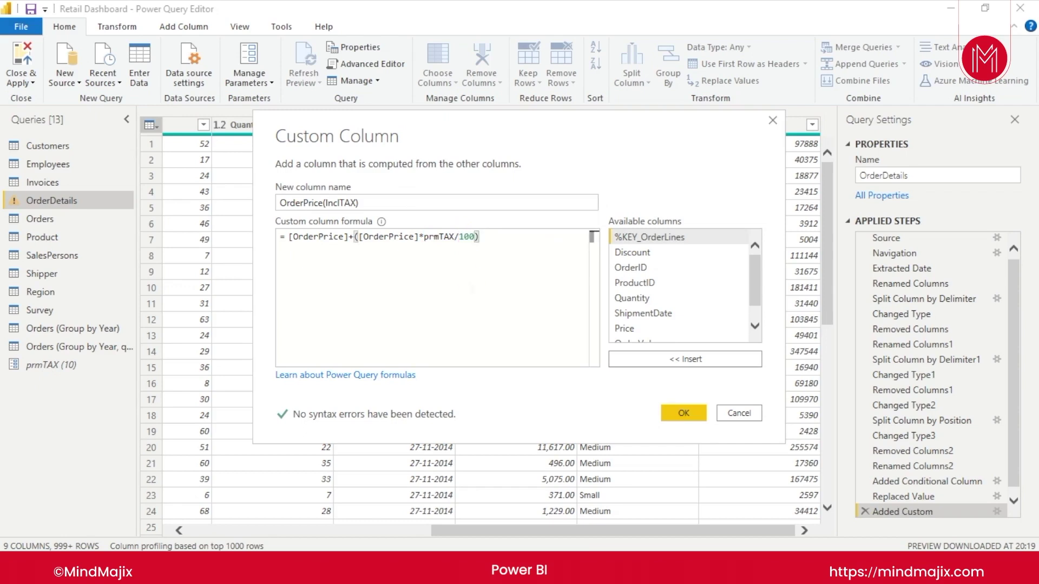
pyautogui.click(436, 238)
pyautogui.moveTo(358, 236)
pyautogui.mouseDown()
pyautogui.moveTo(459, 236)
pyautogui.moveTo(354, 236)
pyautogui.mouseUp()
pyautogui.click(476, 237)
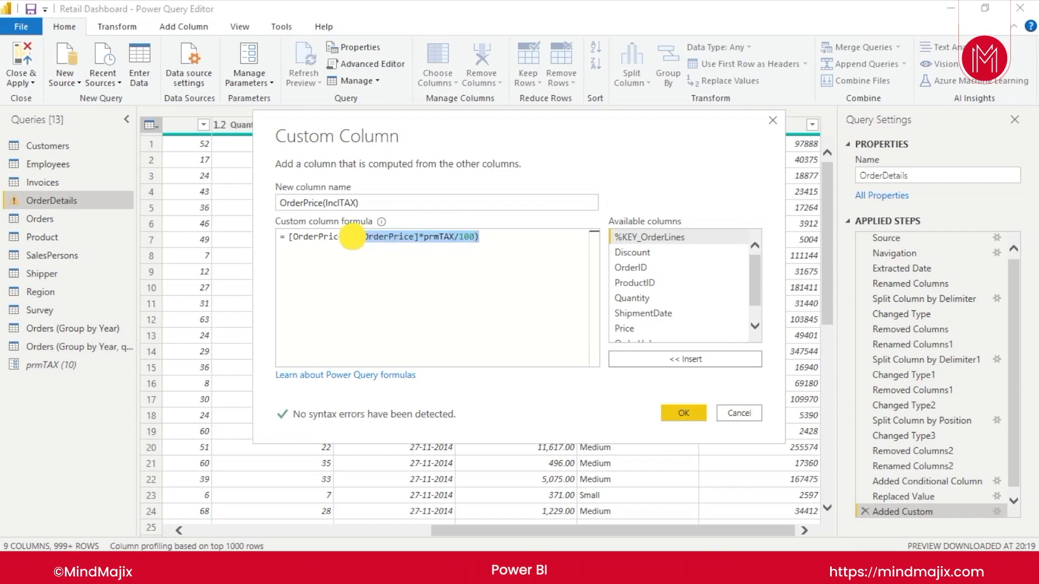
pyautogui.click(354, 236)
pyautogui.tripleClick(302, 237)
pyautogui.click(326, 273)
pyautogui.click(539, 237)
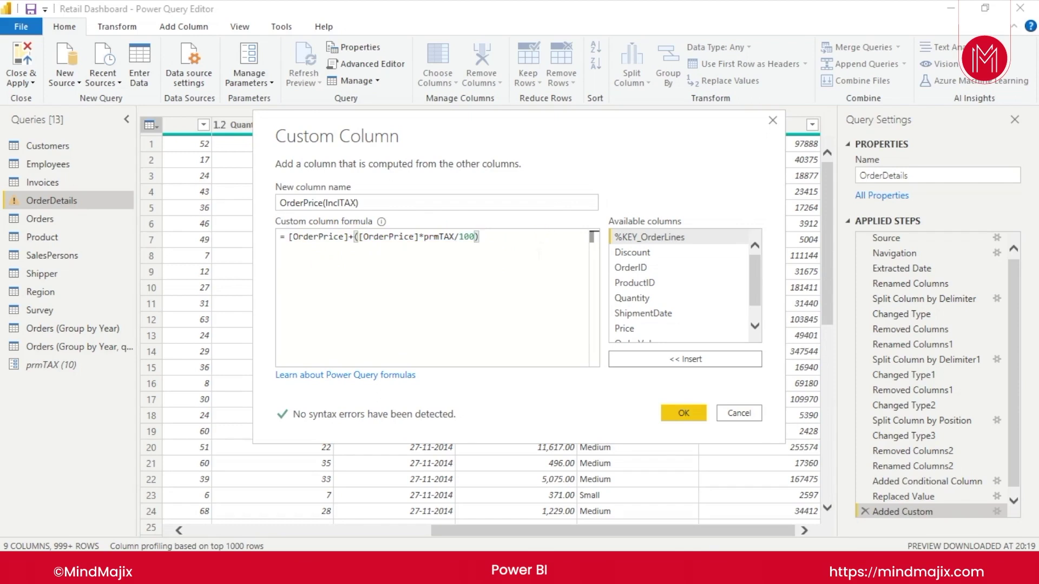
# Create the custom column and inspect the OrderPrice value in row 6 of OrderDetails
pyautogui.click(684, 413)
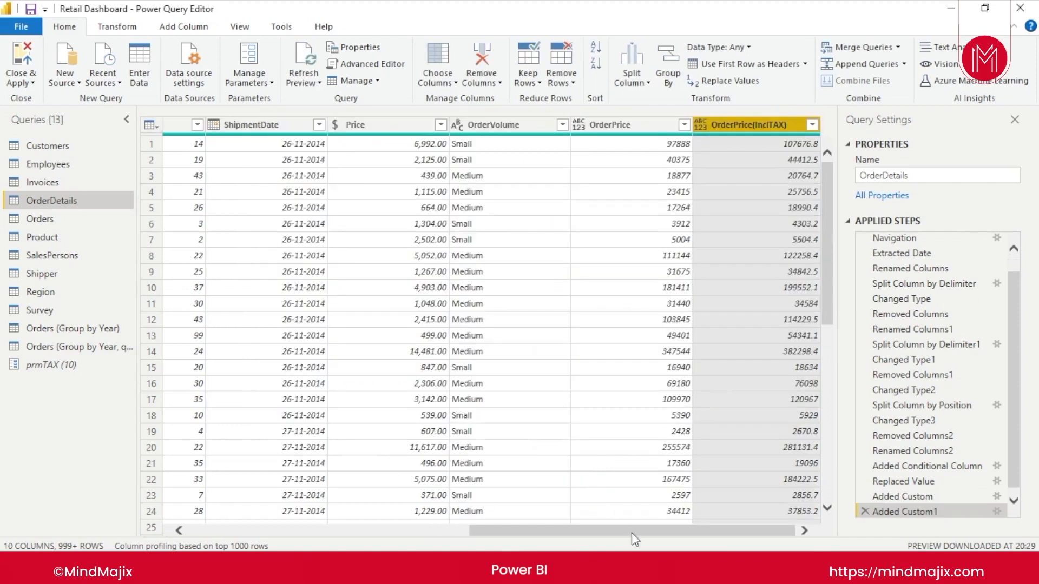
pyautogui.moveTo(574, 531); pyautogui.dragTo(625, 530)
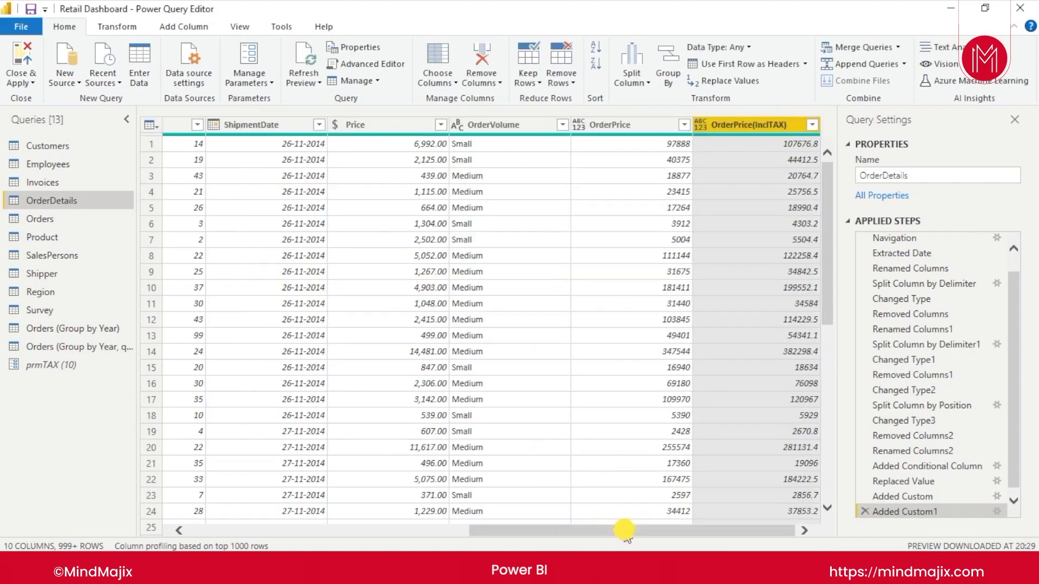
pyautogui.click(674, 225)
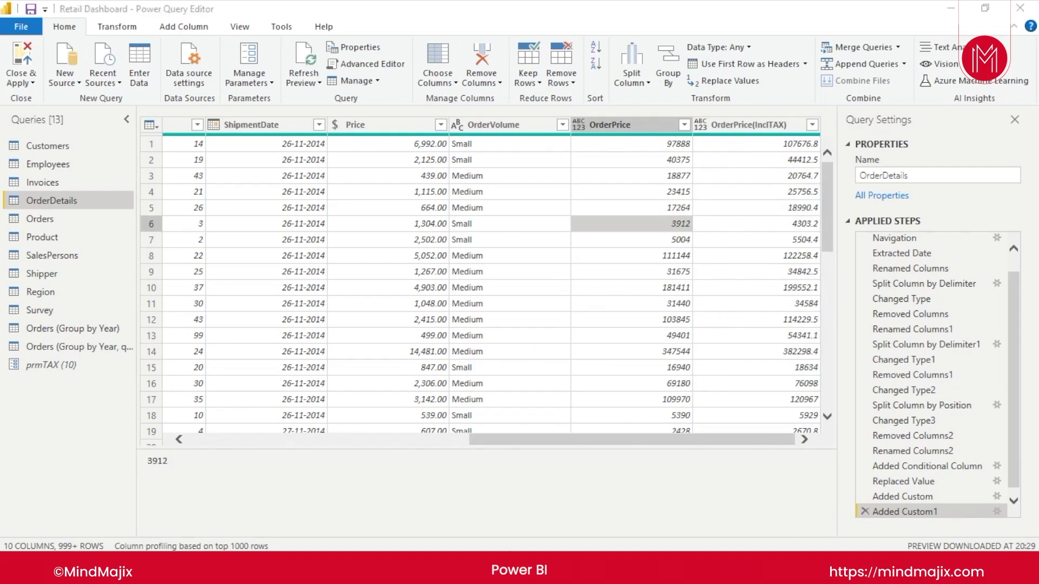
# Switch to the Excel workbook and enter =3912*0.1 in cell N39 to work out the tax on the row 6 price
pyautogui.hotkey('alt', 'Tab')
pyautogui.hotkey('alt', 'Tab')
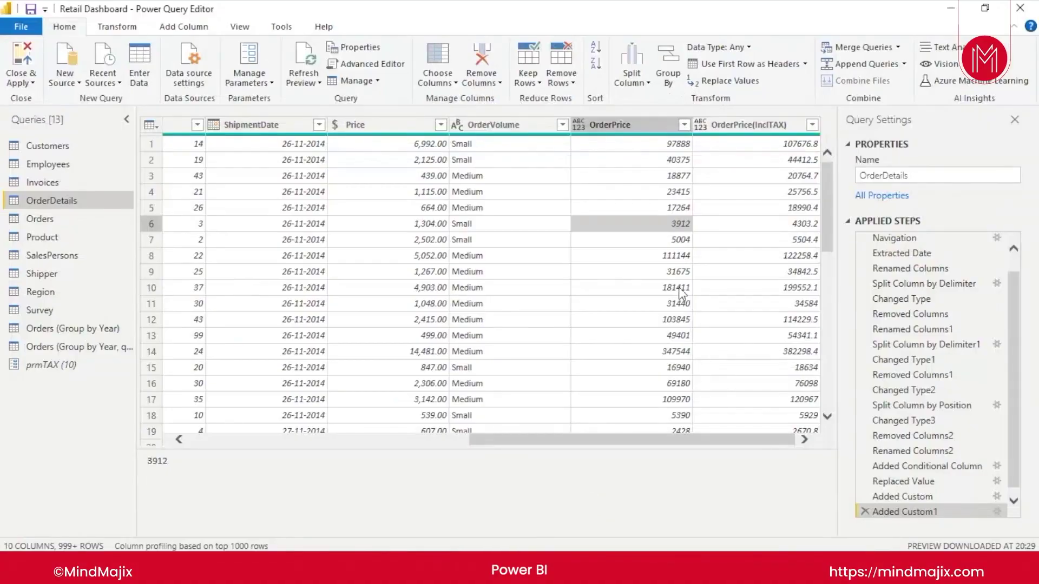
pyautogui.hotkey('alt', 'Tab')
pyautogui.write('=3')
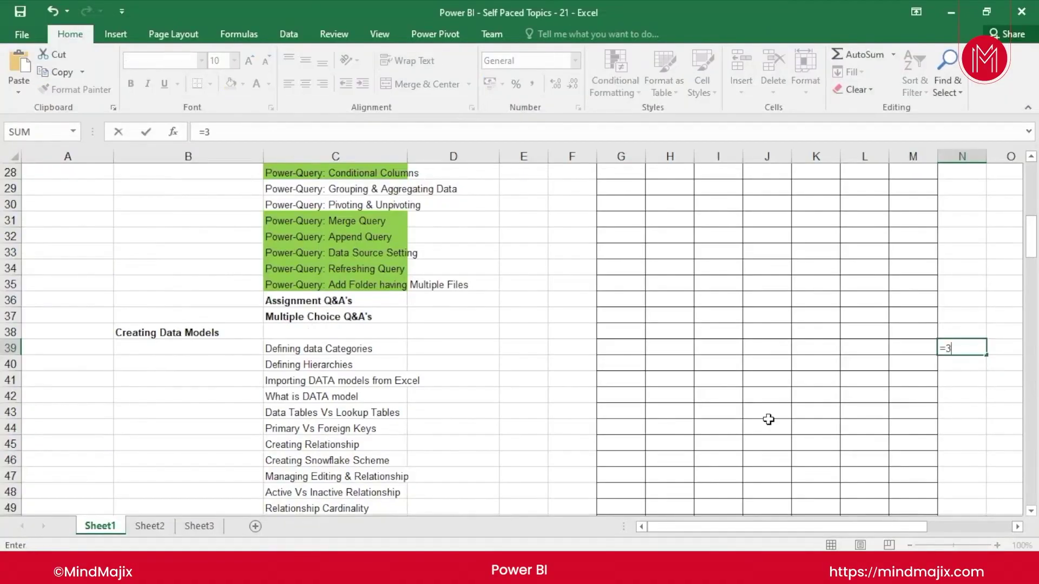
pyautogui.write('912')
pyautogui.write('/10')
pyautogui.press('Return')
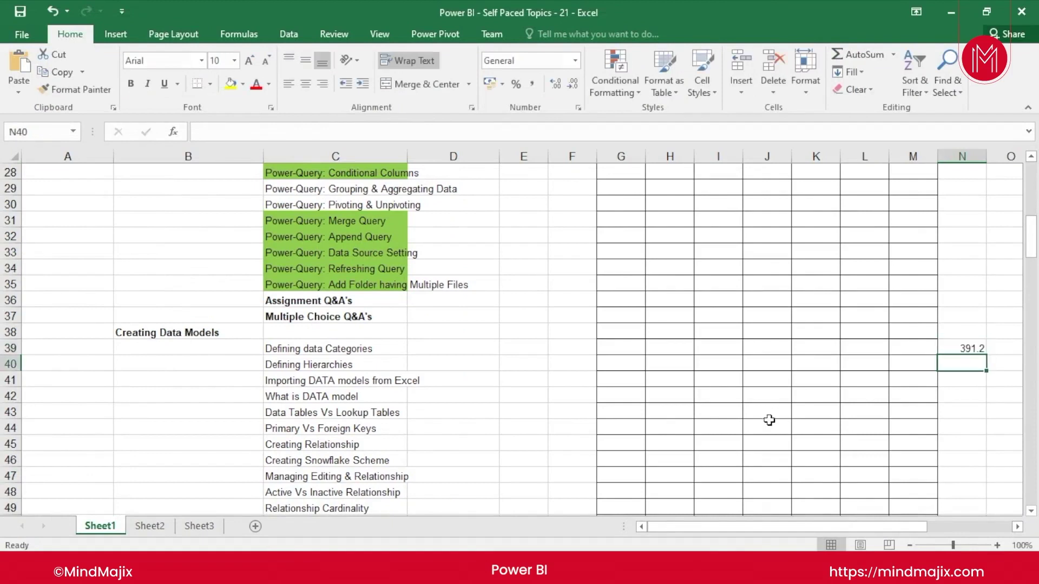
# Enter the base price 3912 in cell N40 and sum N39:N40 in cell N41
pyautogui.press('Up')
pyautogui.press('Down')
pyautogui.press('alt')
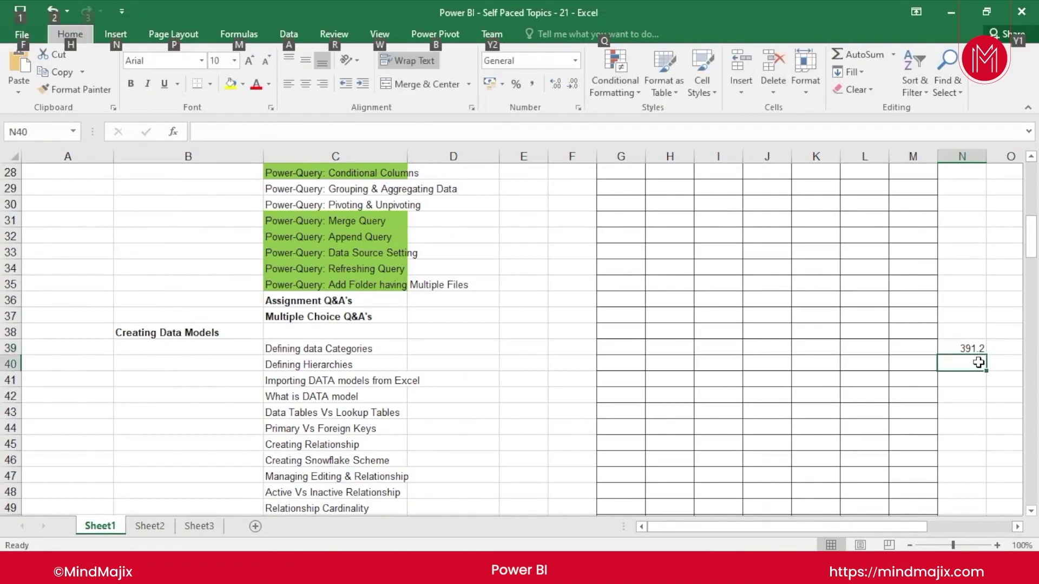
pyautogui.press('Escape')
pyautogui.write('3912')
pyautogui.press('Return')
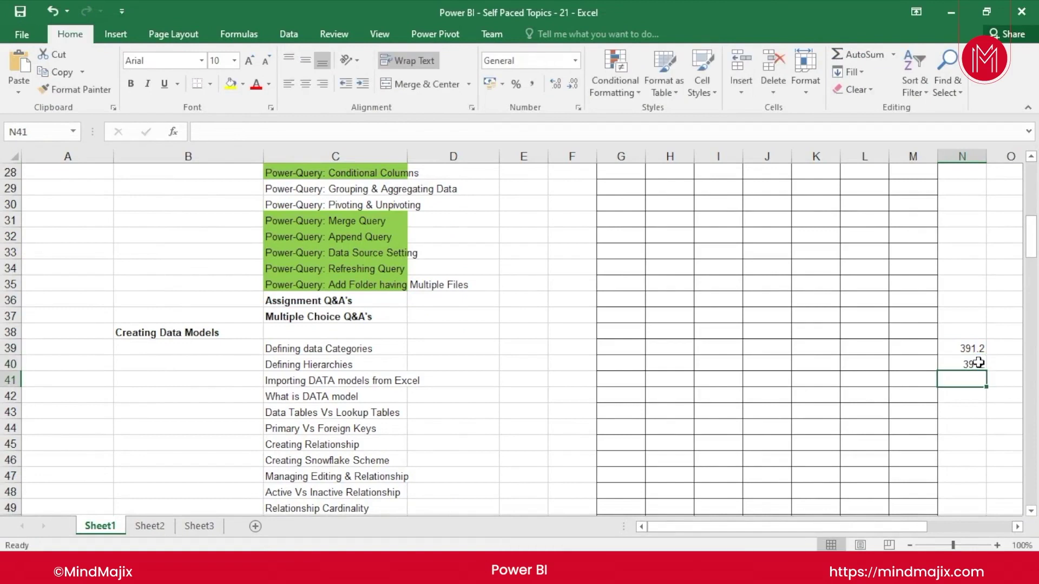
pyautogui.click(858, 54)
pyautogui.press('Return')
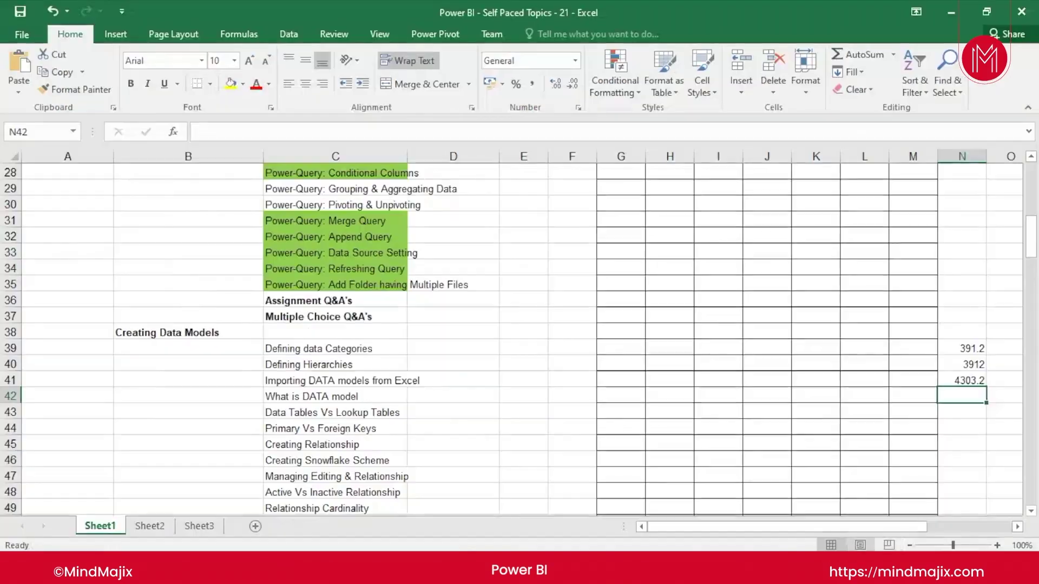
# Review the check calculation in cells N39 to N41 and rewrite the N39 formula as =3912*(10/100)
pyautogui.click(973, 348)
pyautogui.click(972, 364)
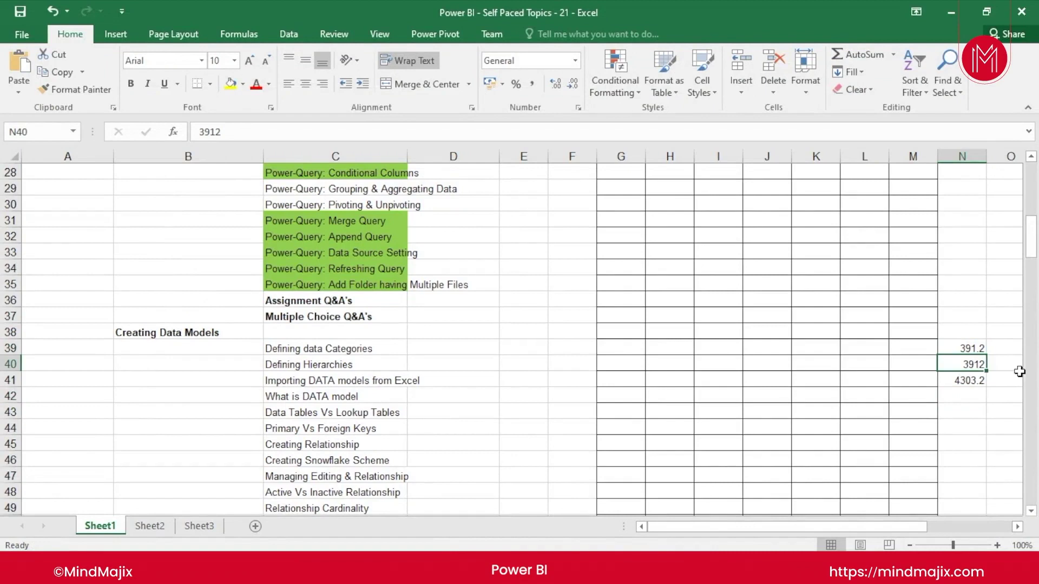
pyautogui.click(972, 348)
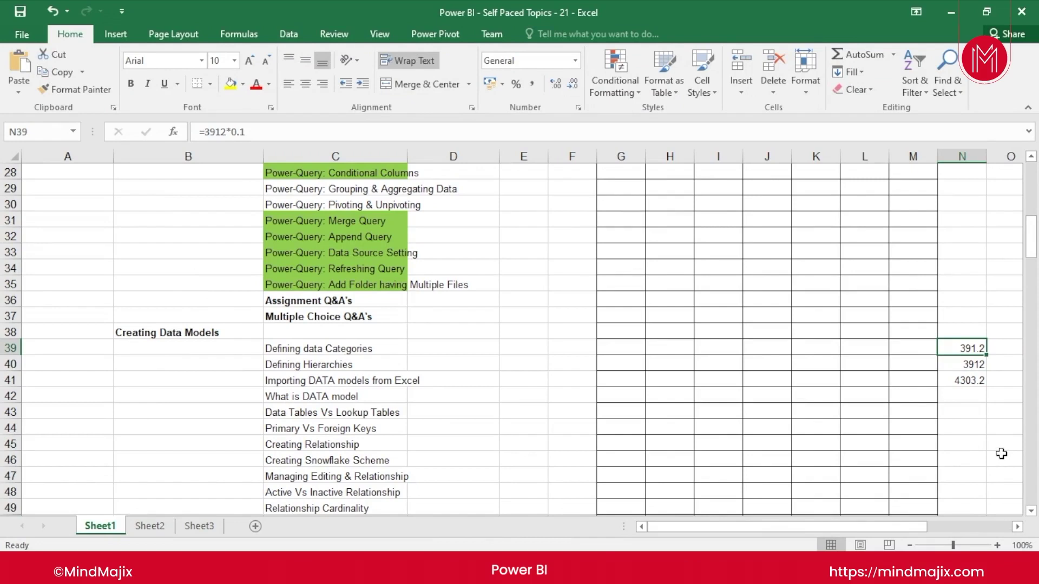
pyautogui.click(977, 365)
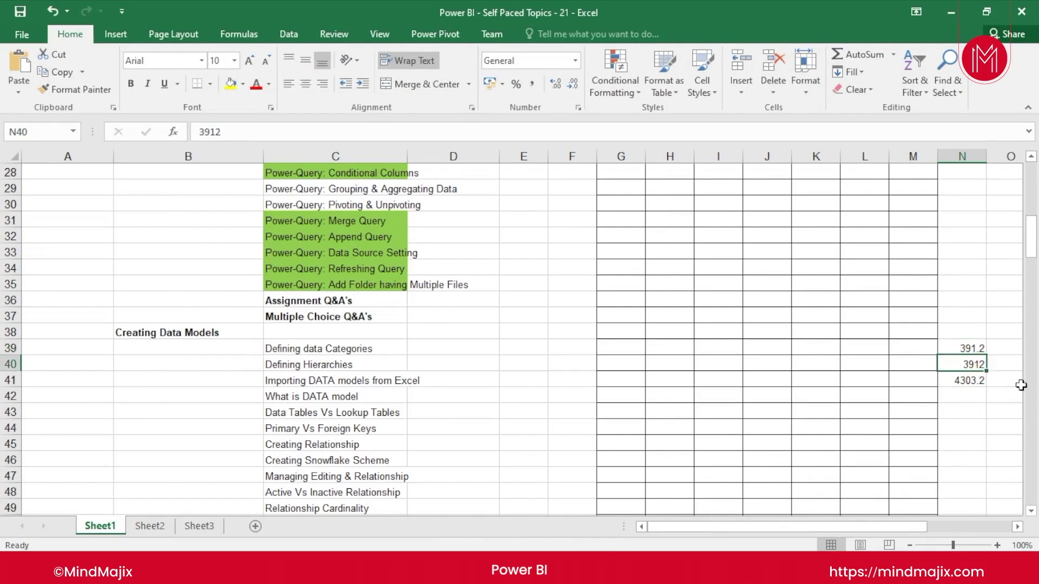
pyautogui.click(969, 382)
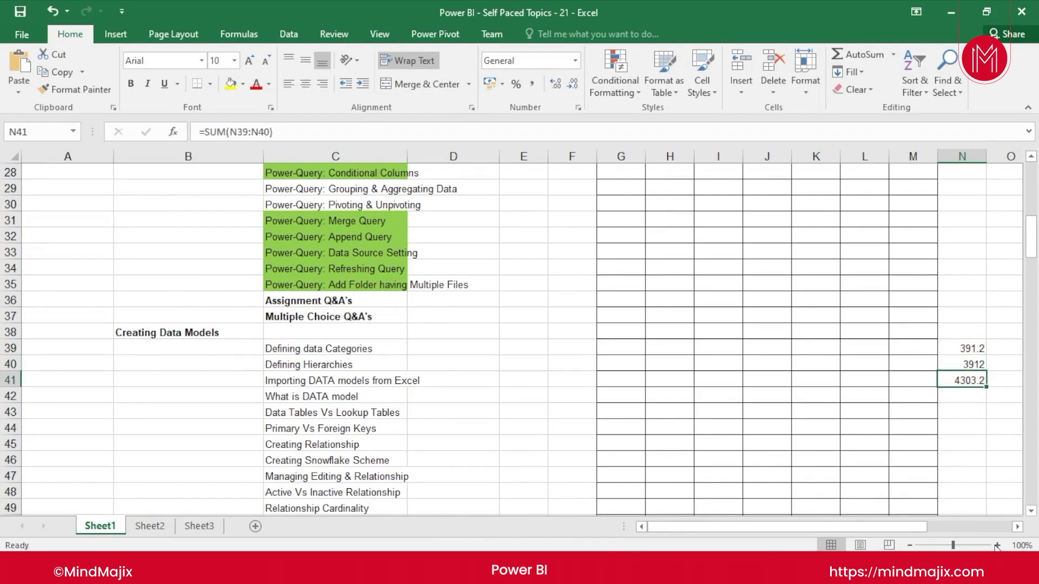
pyautogui.click(970, 347)
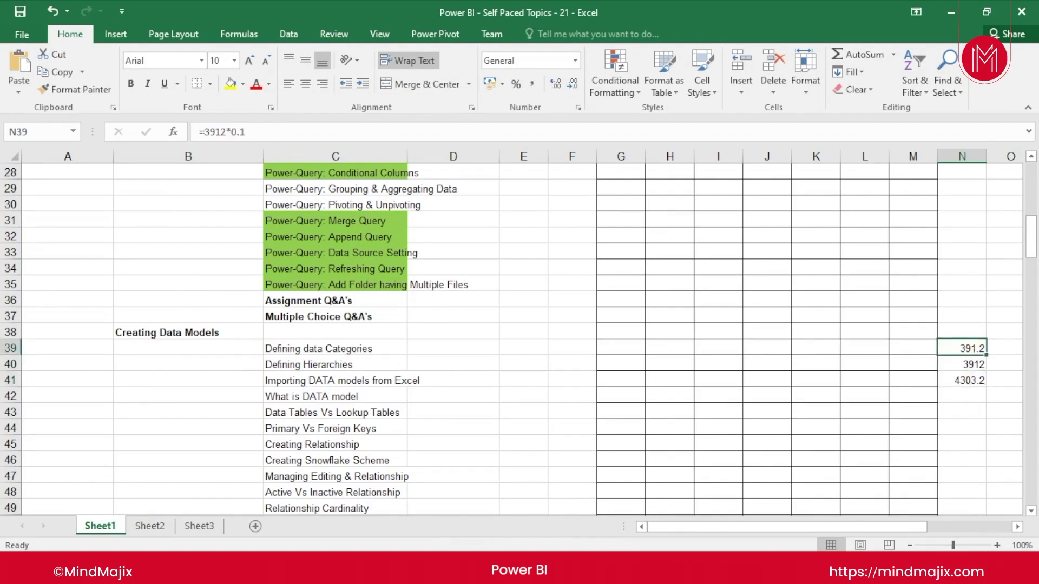
pyautogui.click(261, 133)
pyautogui.press('BackSpace')
pyautogui.press('BackSpace')
pyautogui.press('BackSpace')
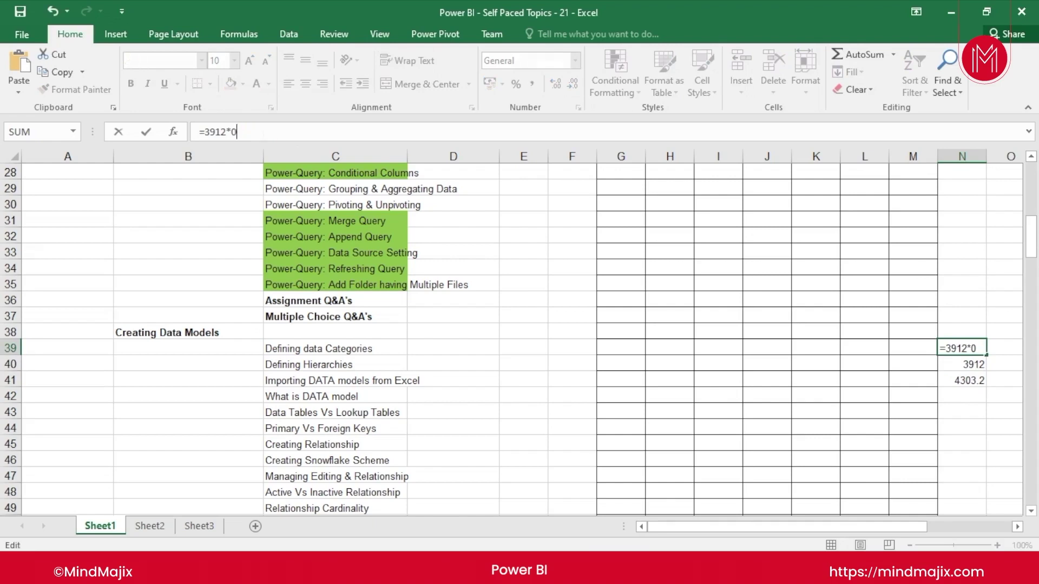
pyautogui.write('(10/100)')
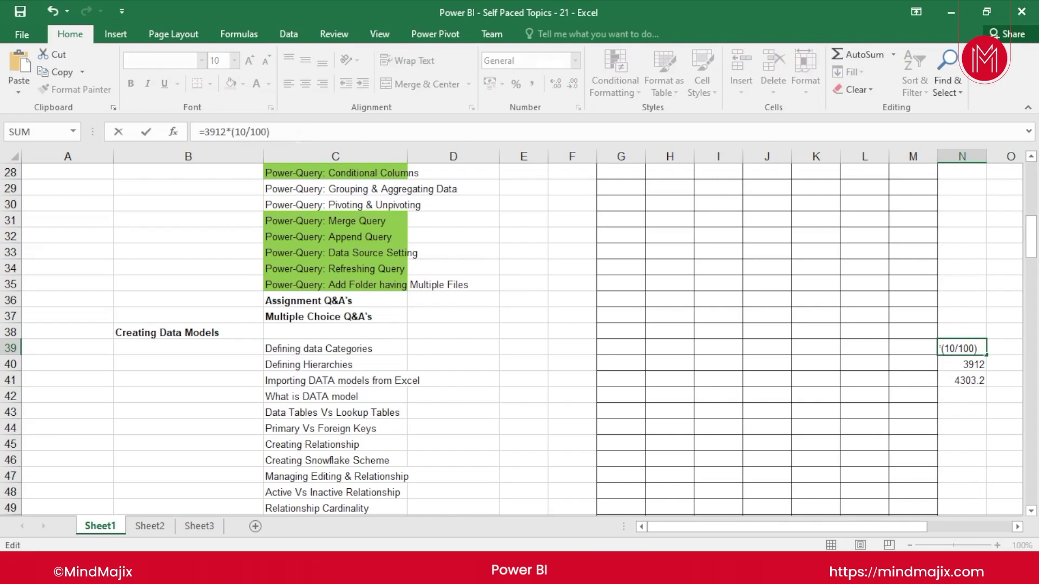
pyautogui.press('Return')
pyautogui.click(966, 347)
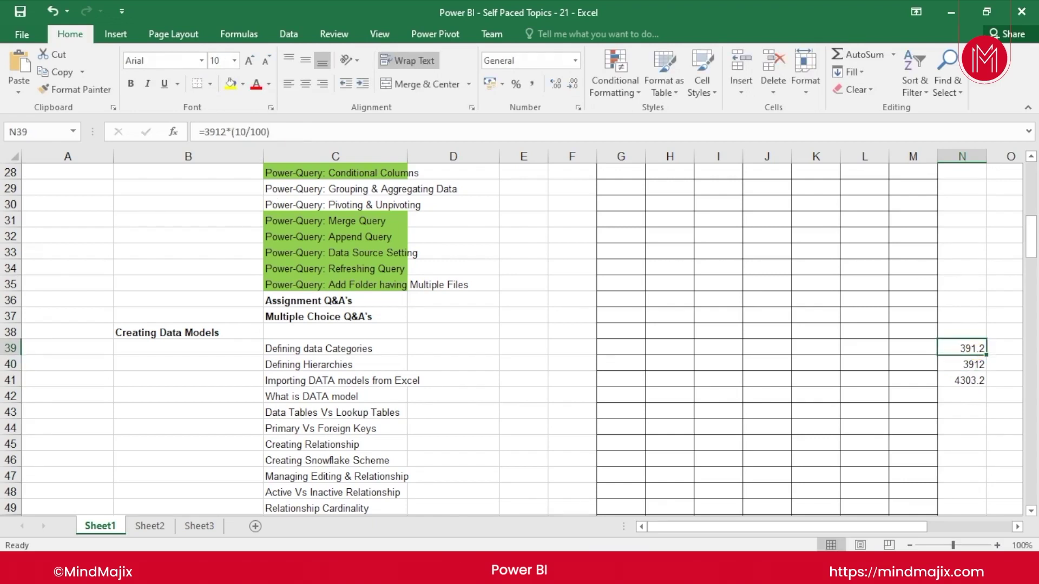
# Switch back to Power Query Editor and compare the OrderPrice and OrderPrice(InclTAX) columns, checking the tax-inclusive value in row 6
pyautogui.hotkey('alt', 'Tab')
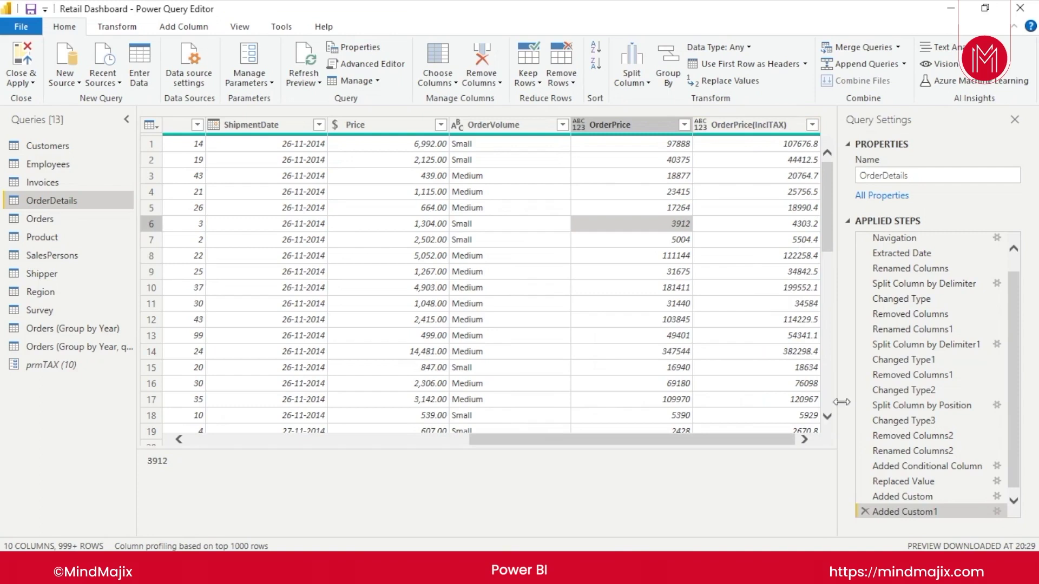
pyautogui.click(629, 128)
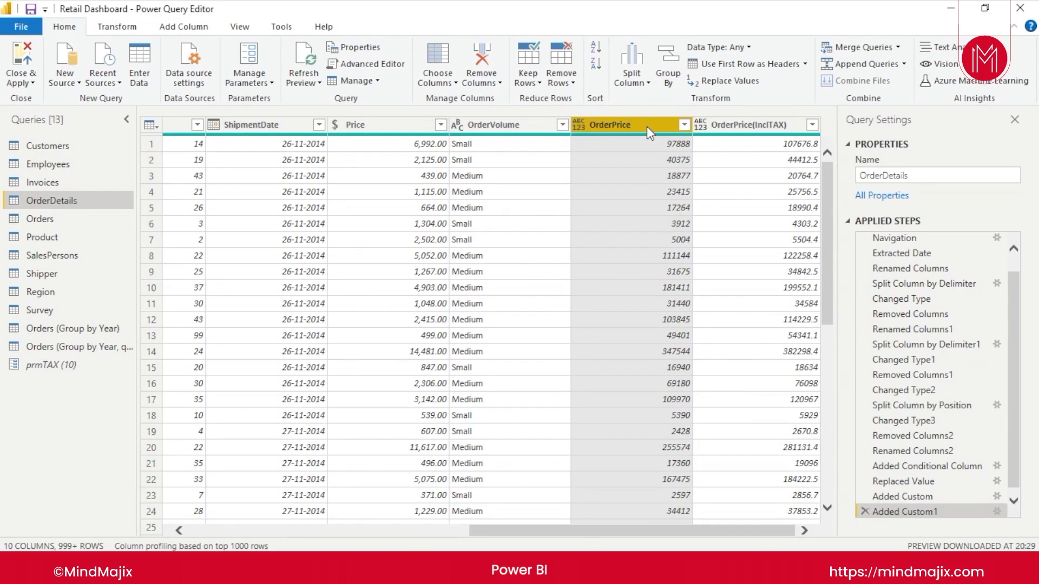
pyautogui.click(514, 125)
pyautogui.click(758, 126)
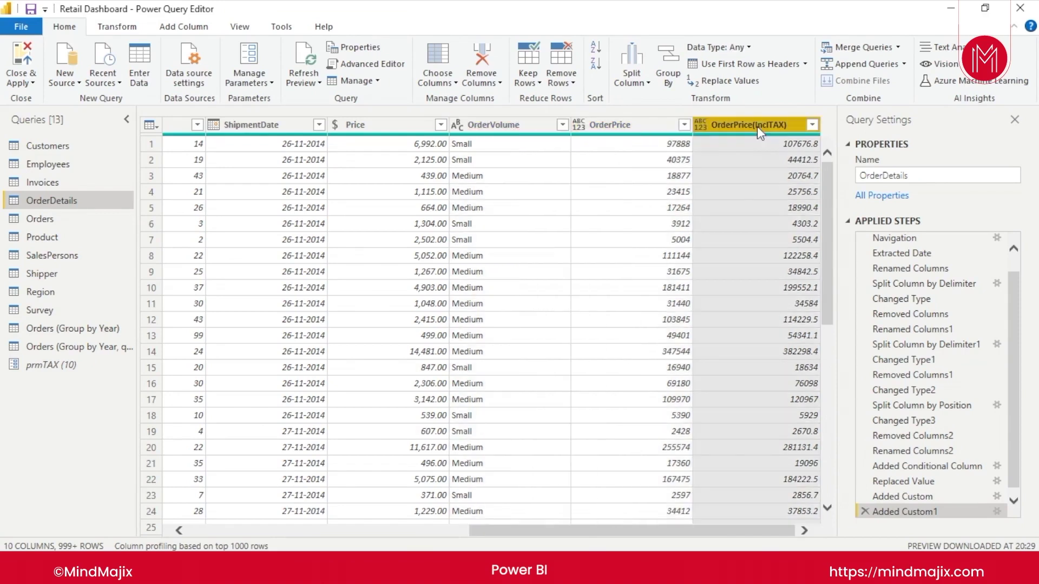
pyautogui.click(774, 224)
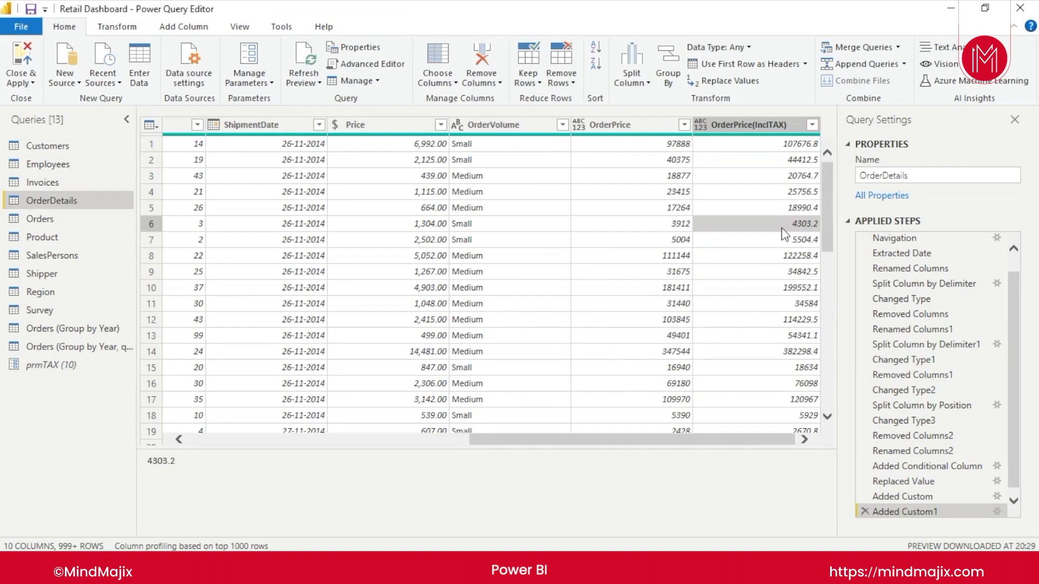
# Set the current value of the prmTAX parameter to 15 and check the row 6 order prices in OrderDetails
pyautogui.click(54, 372)
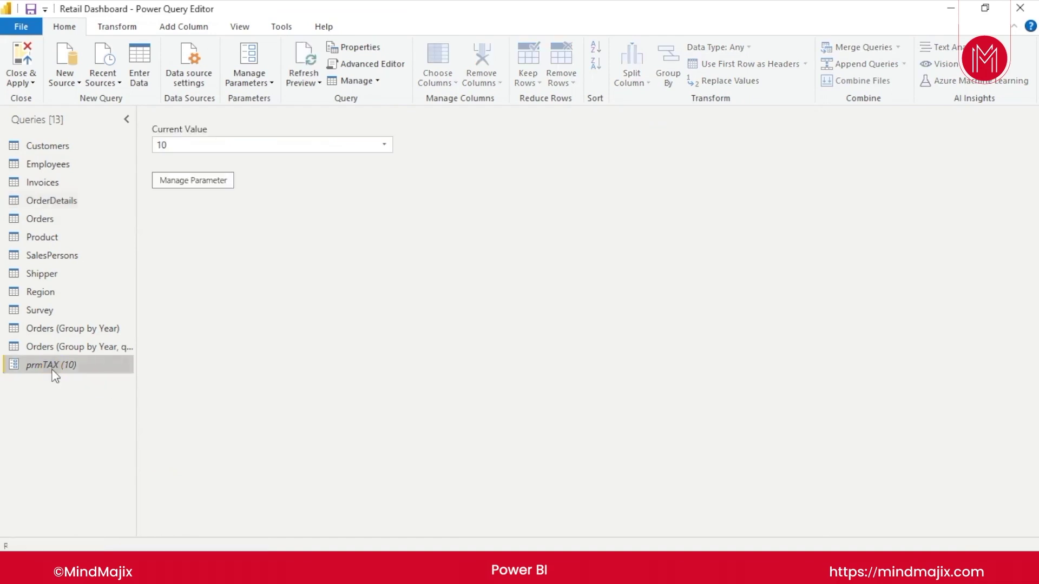
pyautogui.click(385, 145)
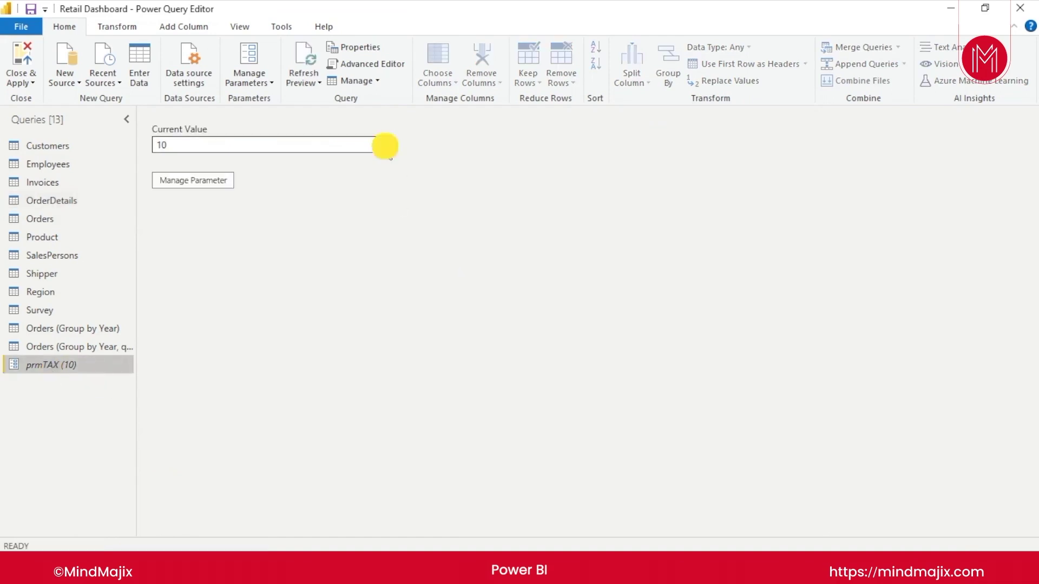
pyautogui.click(243, 222)
pyautogui.click(366, 239)
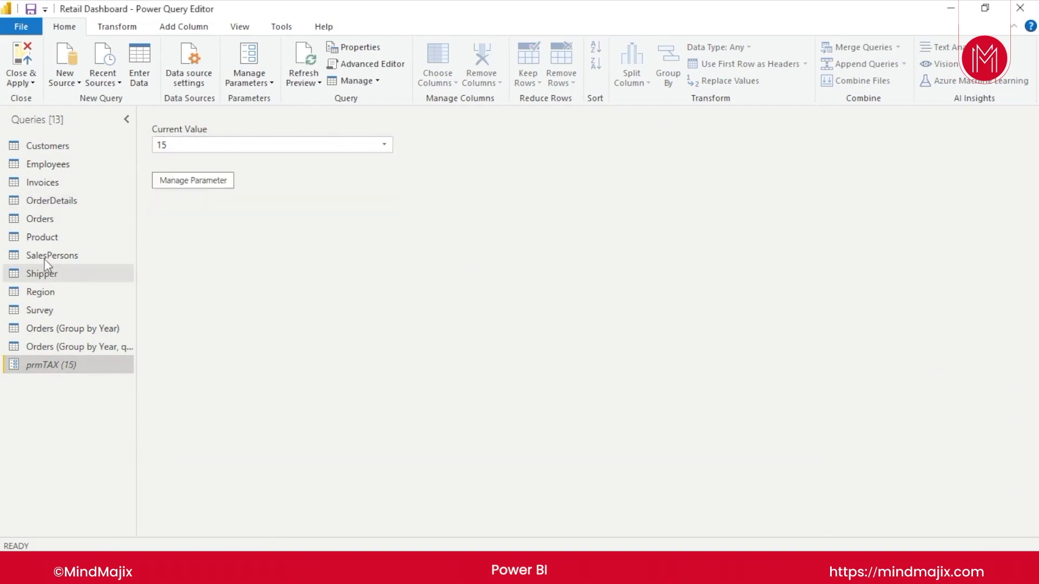
pyautogui.click(65, 200)
pyautogui.click(644, 223)
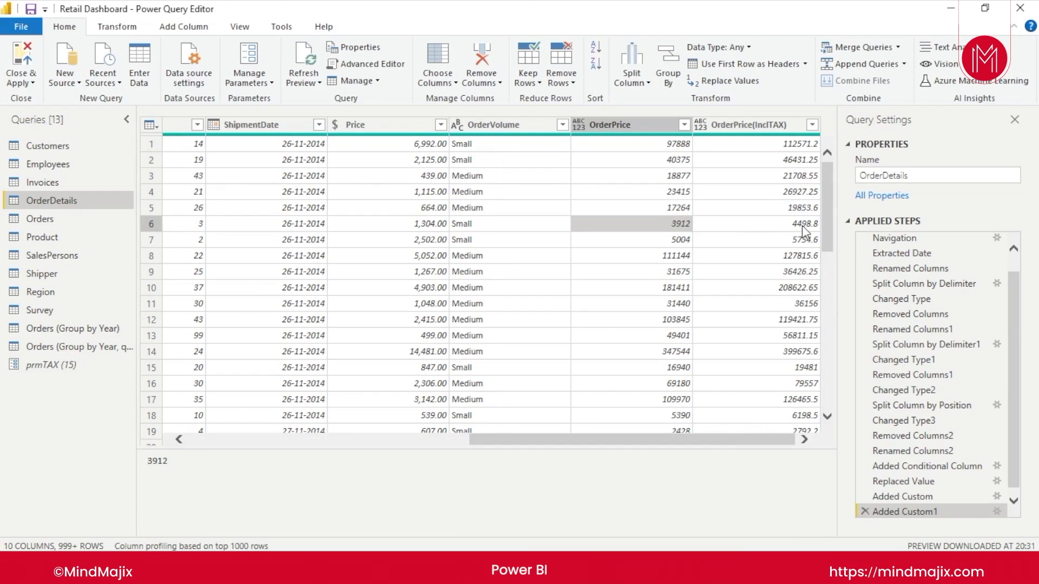
# Change the prmTAX current value to 5 and compare OrderPrice with OrderPrice(InclTAX) in row 6 of OrderDetails
pyautogui.click(52, 364)
pyautogui.click(384, 144)
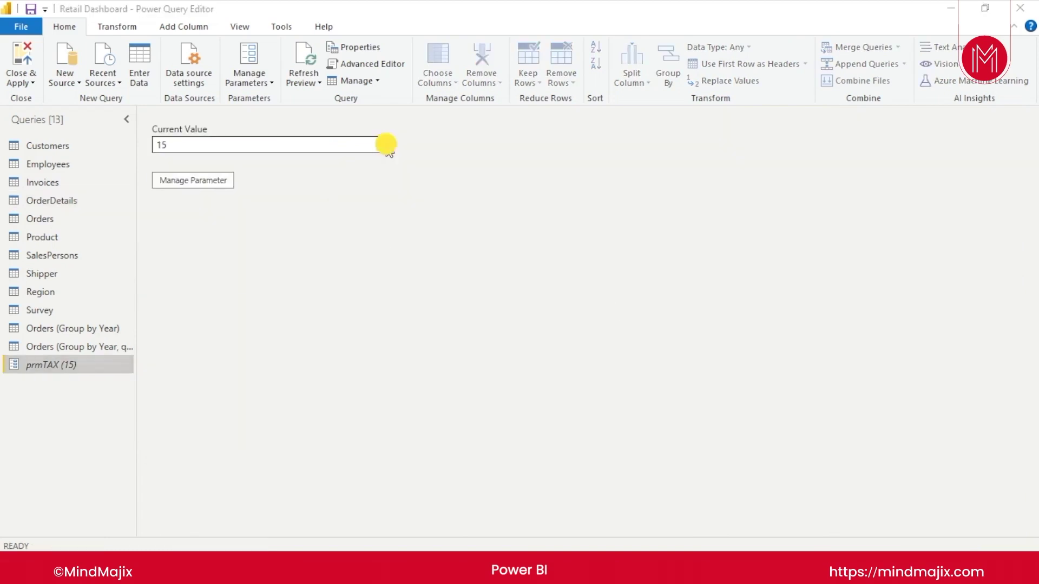
pyautogui.click(305, 160)
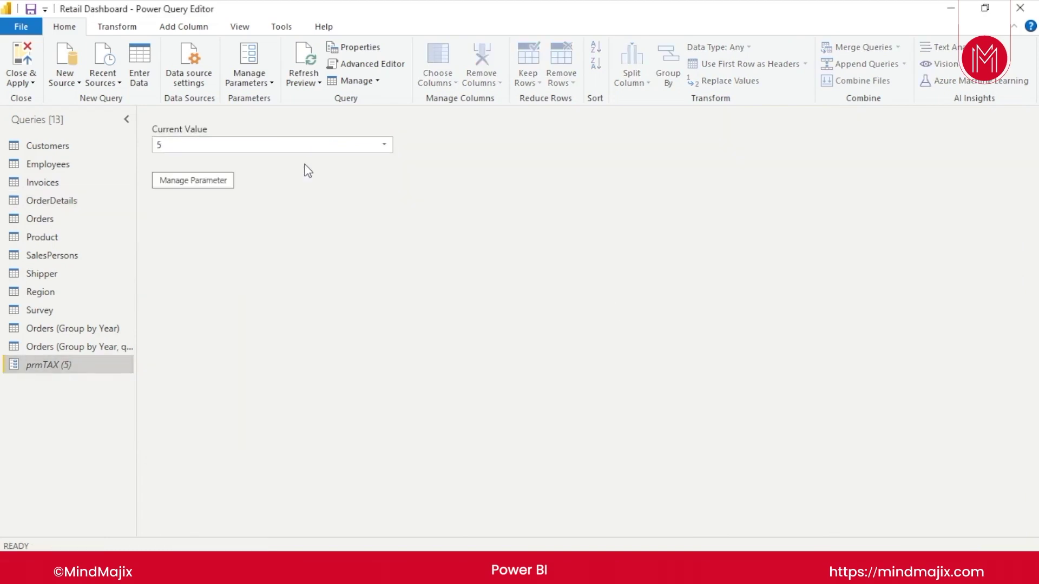
pyautogui.click(77, 202)
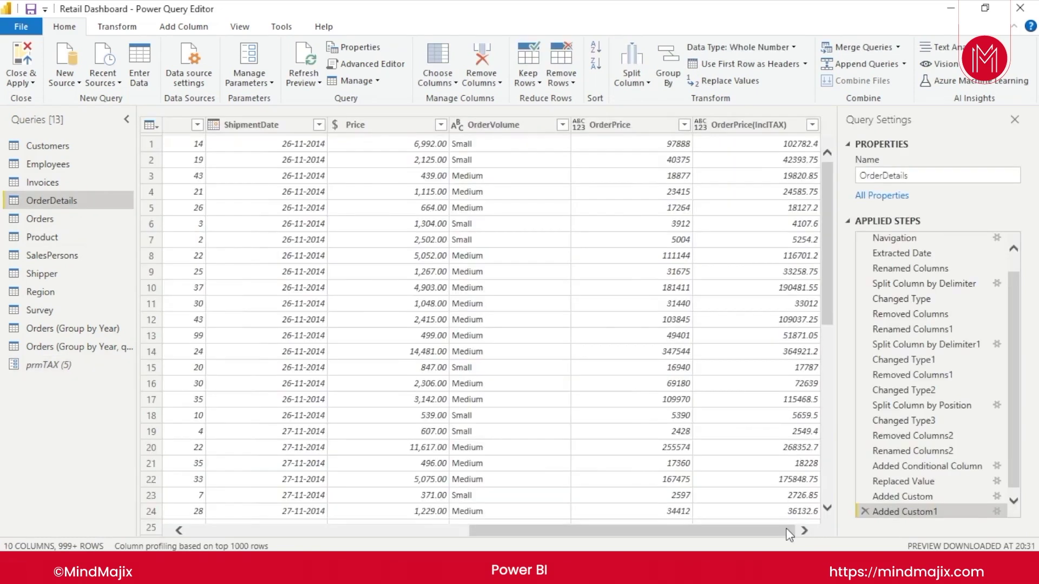
pyautogui.click(655, 224)
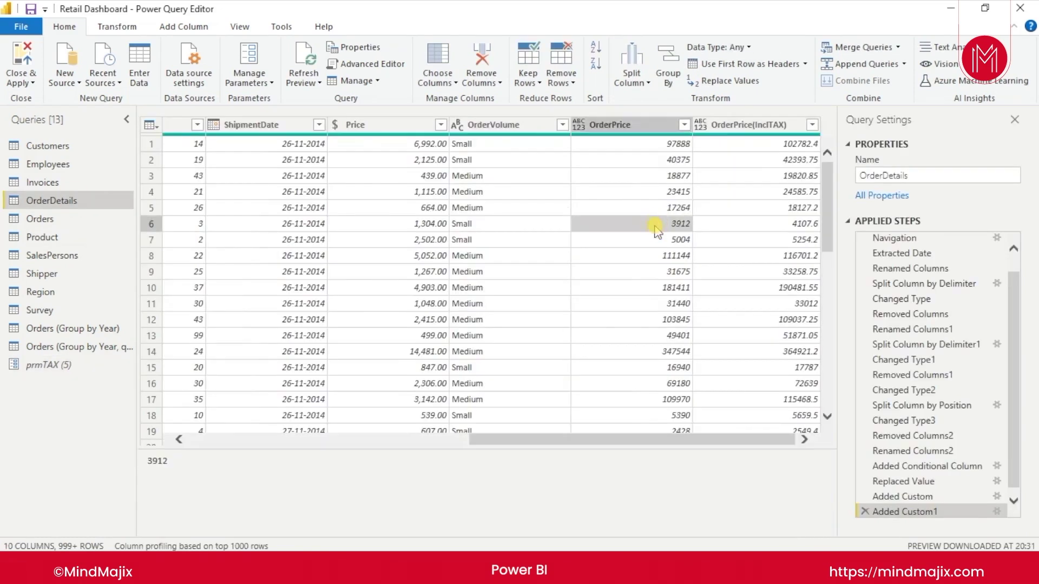
pyautogui.click(796, 230)
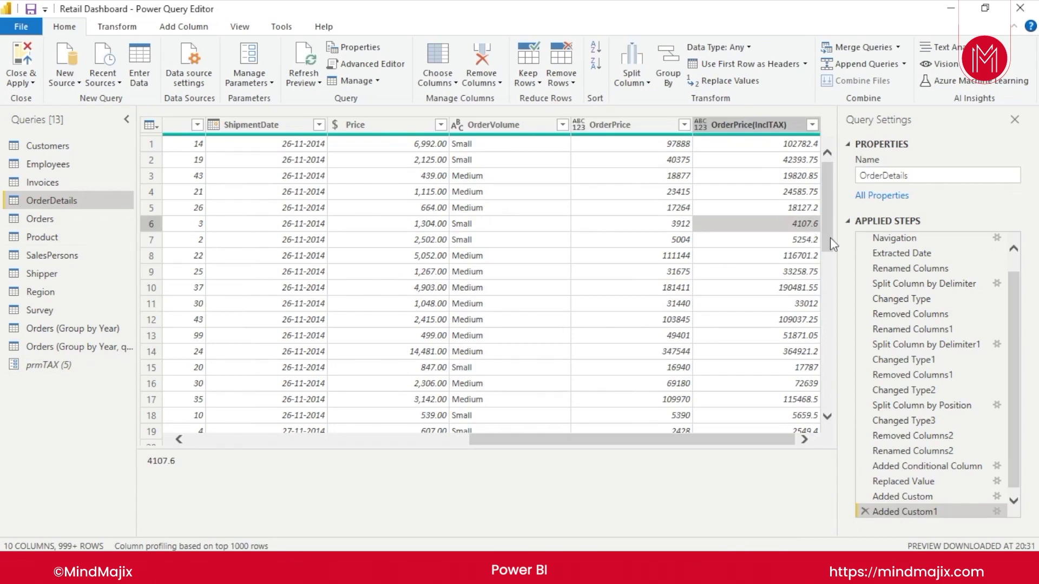
pyautogui.moveTo(830, 238); pyautogui.dragTo(777, 232)
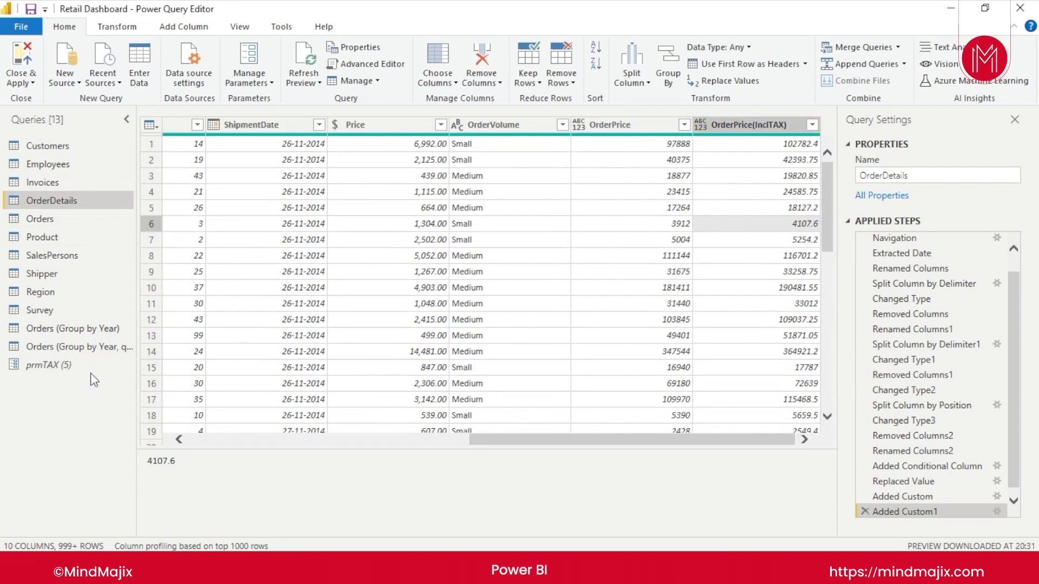
# Set prmTAX to 25 and inspect the OrderPrice and OrderPrice(InclTAX) values in row 6 of OrderDetails
pyautogui.click(49, 365)
pyautogui.click(385, 144)
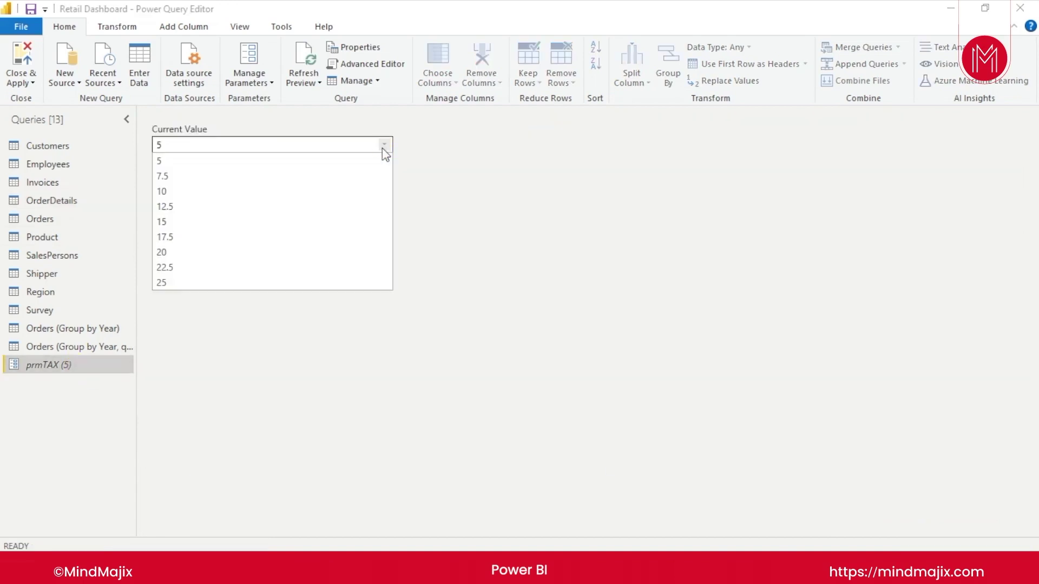
pyautogui.click(256, 283)
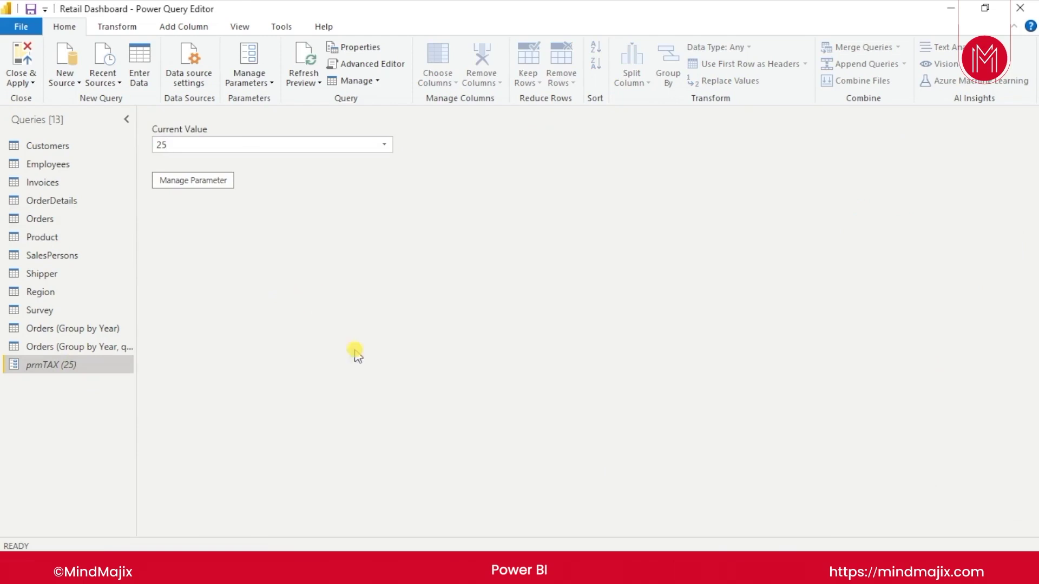
pyautogui.click(67, 206)
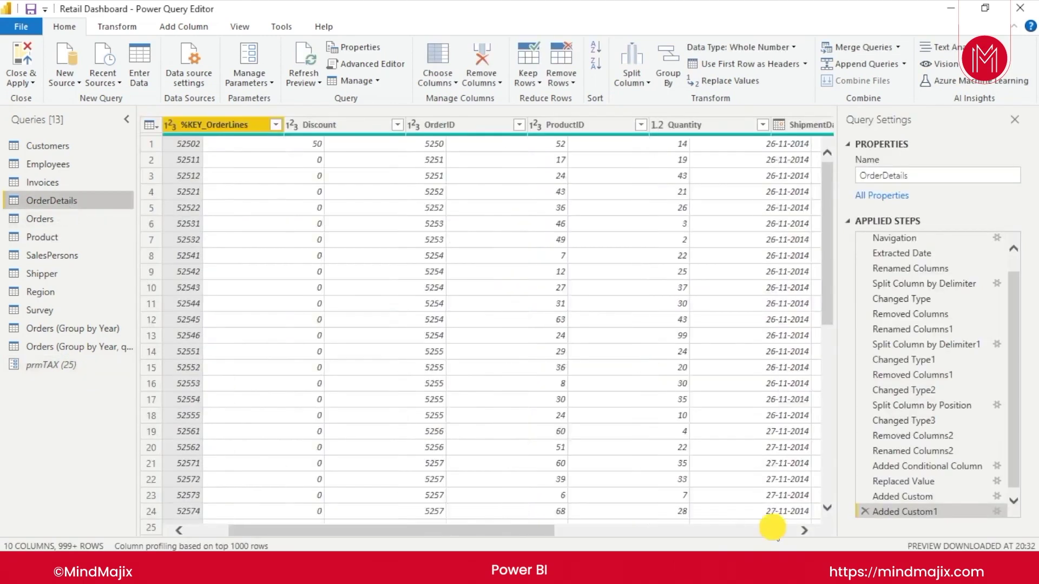
pyautogui.click(772, 528)
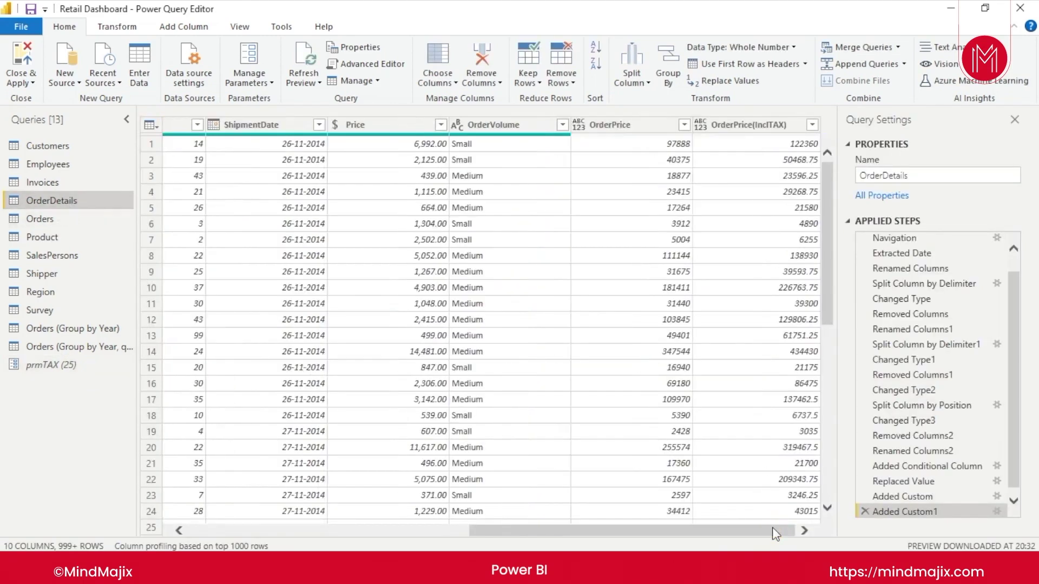
pyautogui.click(661, 227)
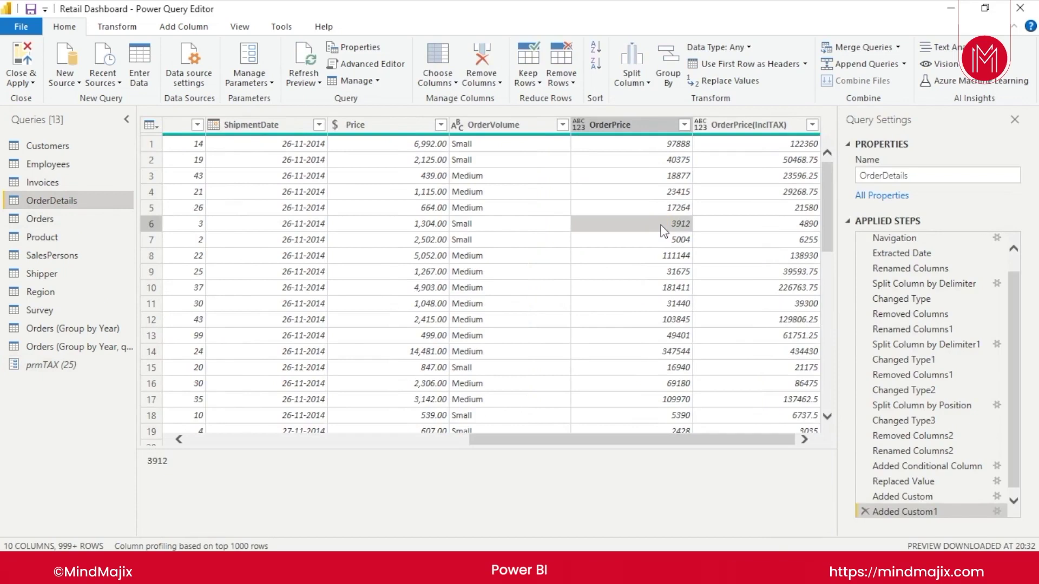
pyautogui.click(788, 228)
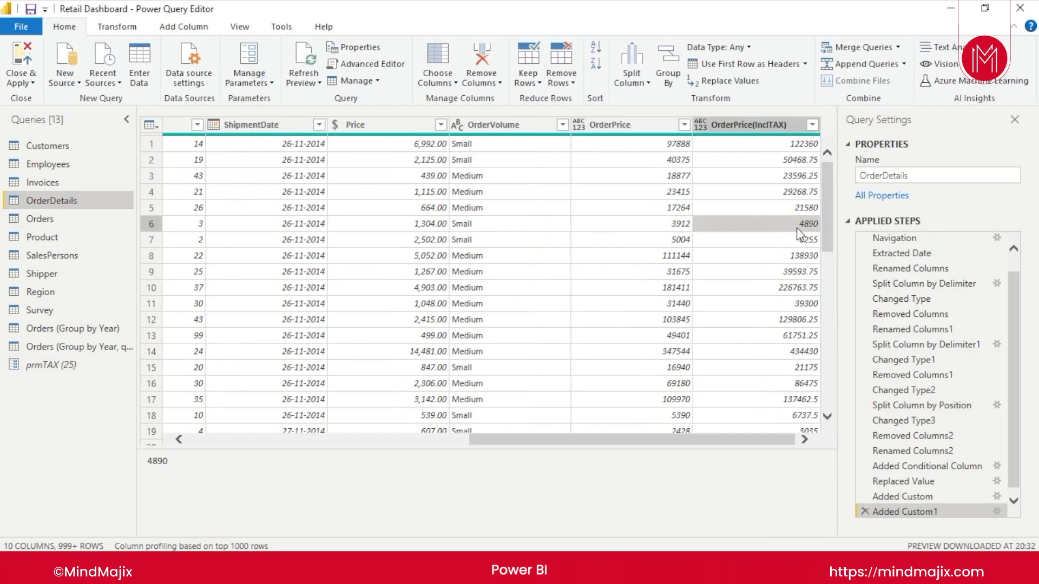